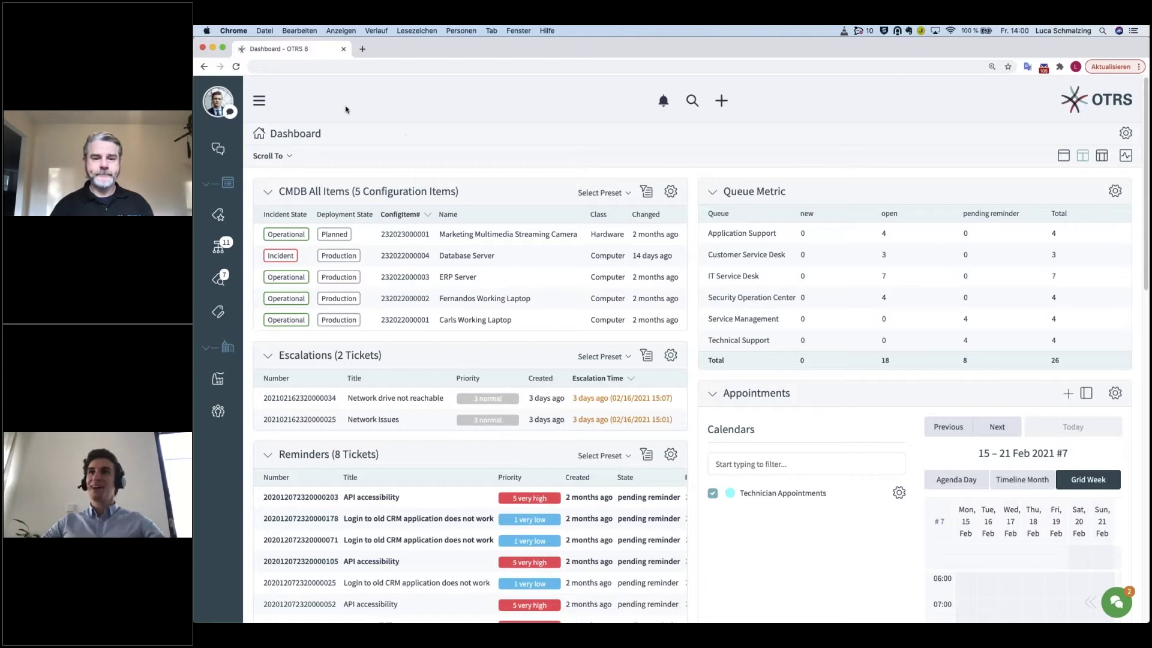
Open the Personal Dashboard and look through its widgets, from CMDB All Items down to News.
{"action": "left_click", "coordinate": [261, 107]}
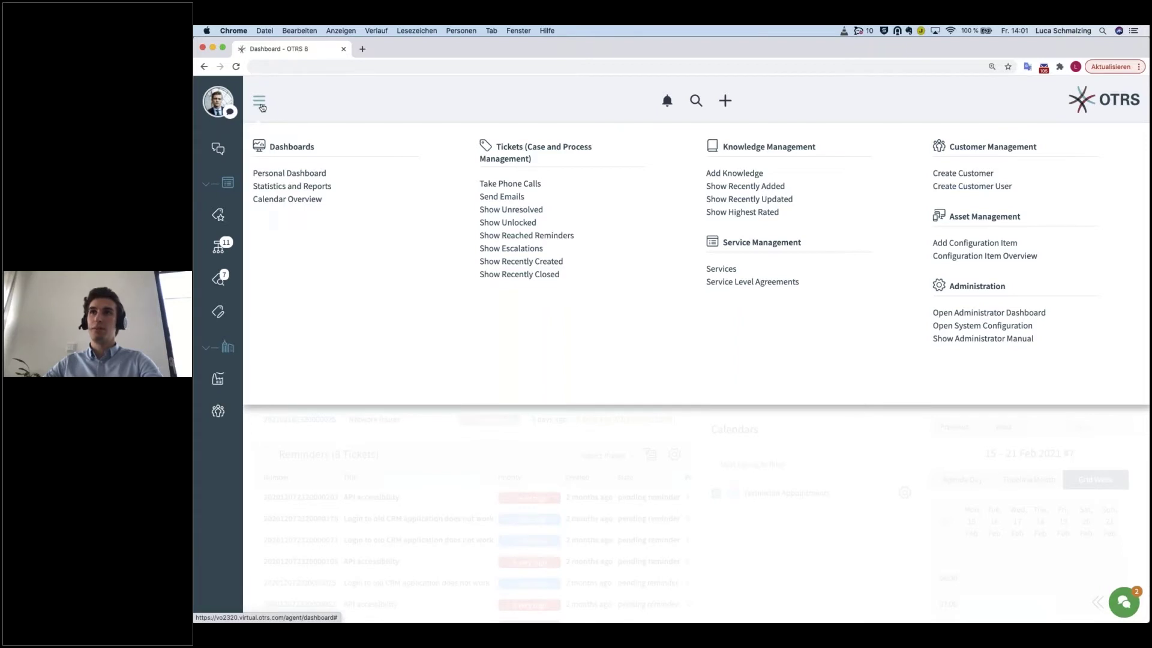
{"action": "left_click", "coordinate": [305, 178]}
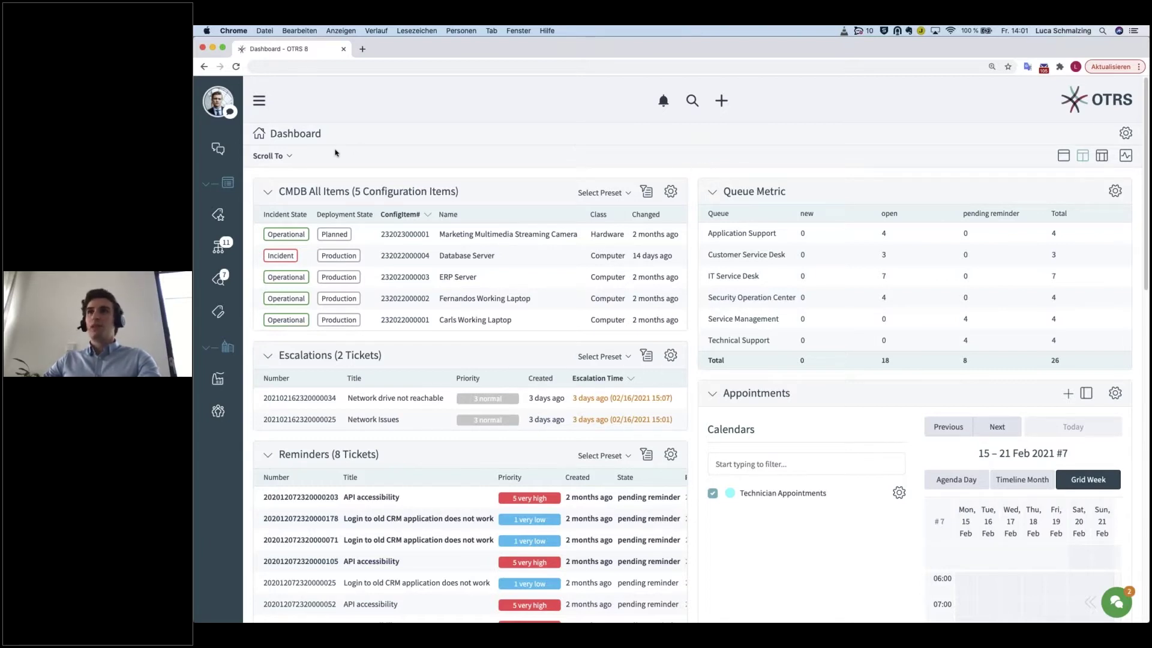
{"action": "left_click", "coordinate": [268, 193]}
{"action": "left_click", "coordinate": [268, 193]}
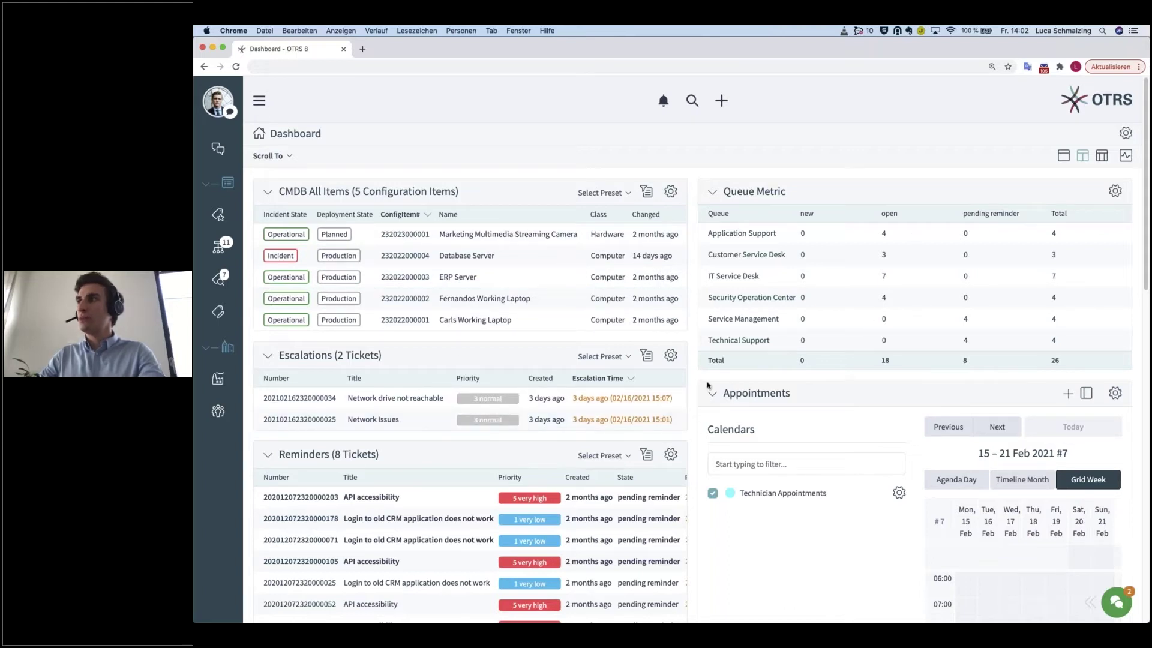
{"action": "scroll", "coordinate": [689, 424], "scroll_direction": "down", "scroll_amount": 3}
{"action": "scroll", "coordinate": [689, 424], "scroll_direction": "down", "scroll_amount": 15}
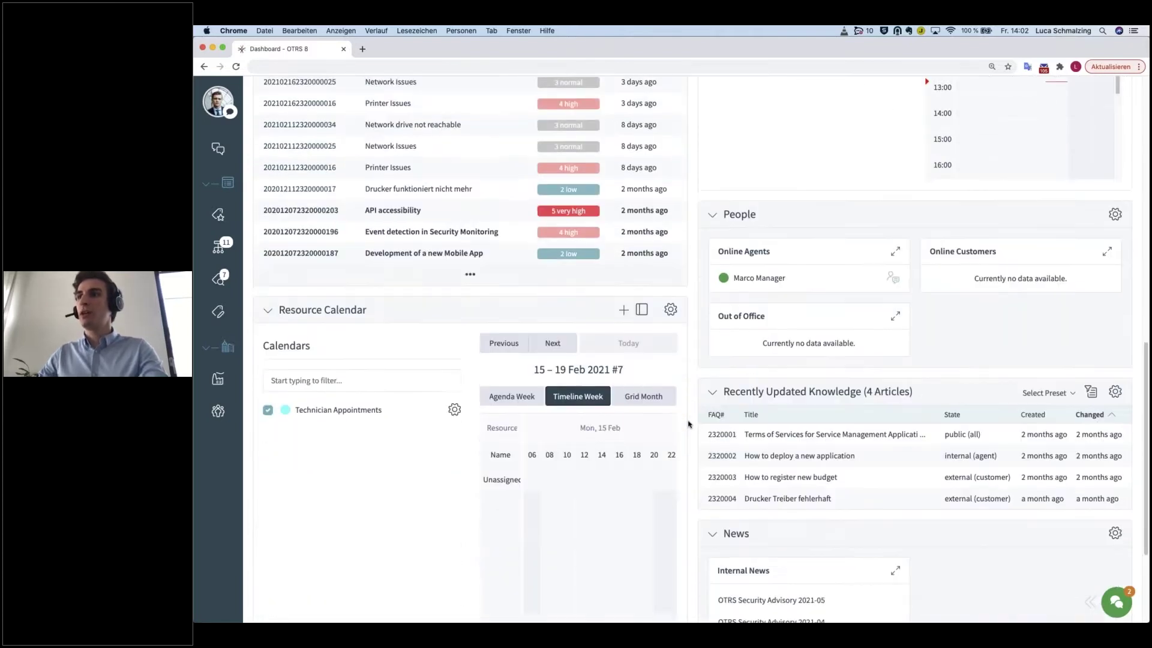
{"action": "scroll", "coordinate": [689, 424], "scroll_direction": "down", "scroll_amount": 5}
{"action": "scroll", "coordinate": [689, 424], "scroll_direction": "up", "scroll_amount": 20}
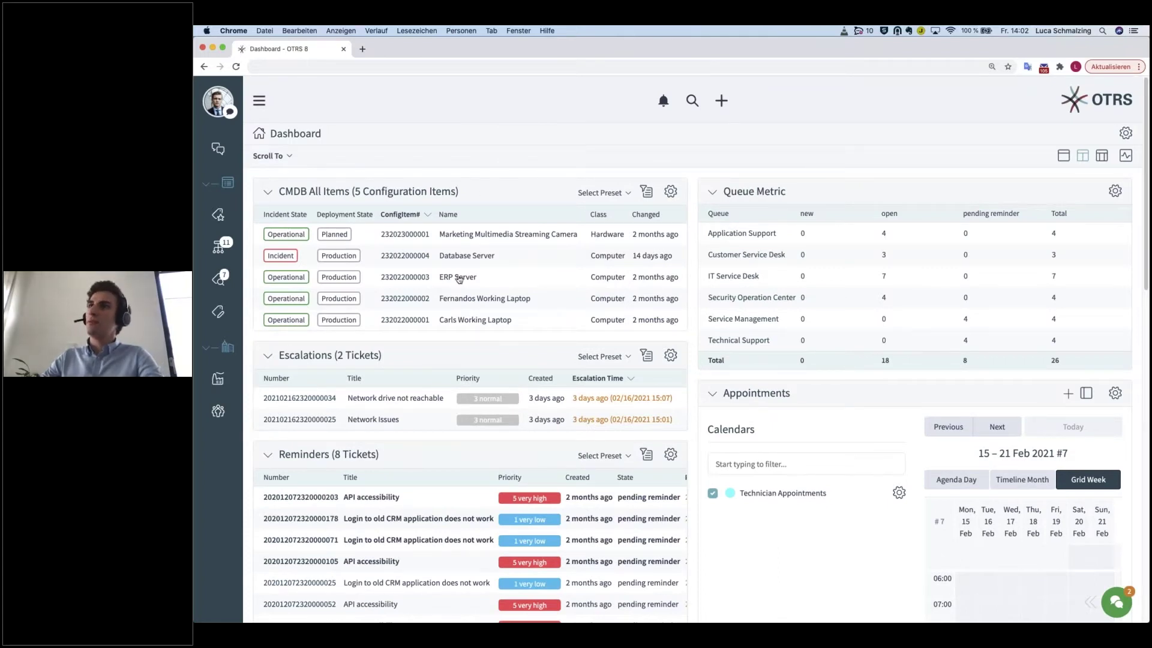
Preview the dashboard in the one-column and three-column layouts, and return to the two-column layout.
{"action": "left_click", "coordinate": [1067, 159]}
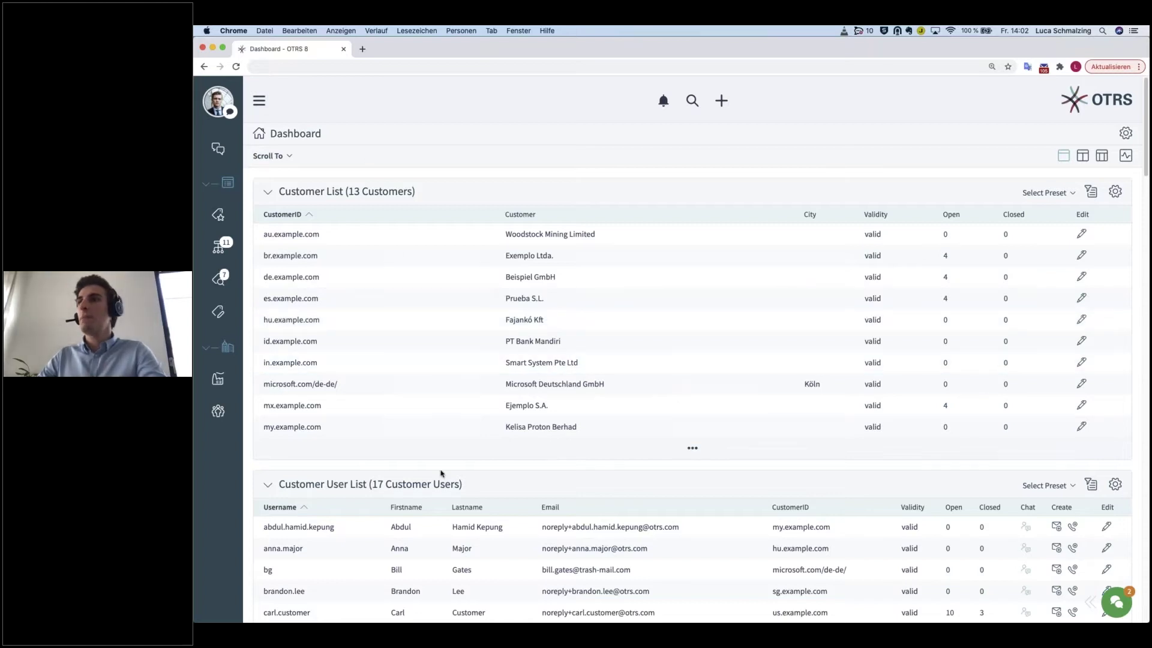
{"action": "scroll", "coordinate": [441, 474], "scroll_direction": "down", "scroll_amount": 6}
{"action": "scroll", "coordinate": [440, 473], "scroll_direction": "down", "scroll_amount": 6}
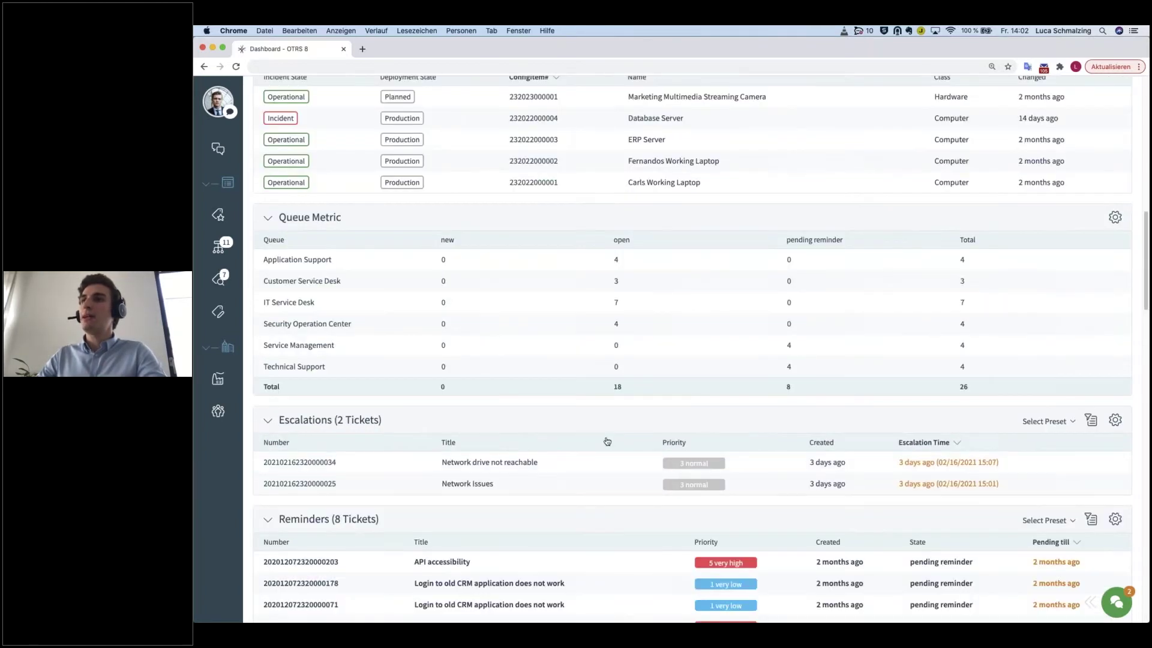
{"action": "scroll", "coordinate": [638, 432], "scroll_direction": "up", "scroll_amount": 4}
{"action": "scroll", "coordinate": [998, 136], "scroll_direction": "up", "scroll_amount": 8}
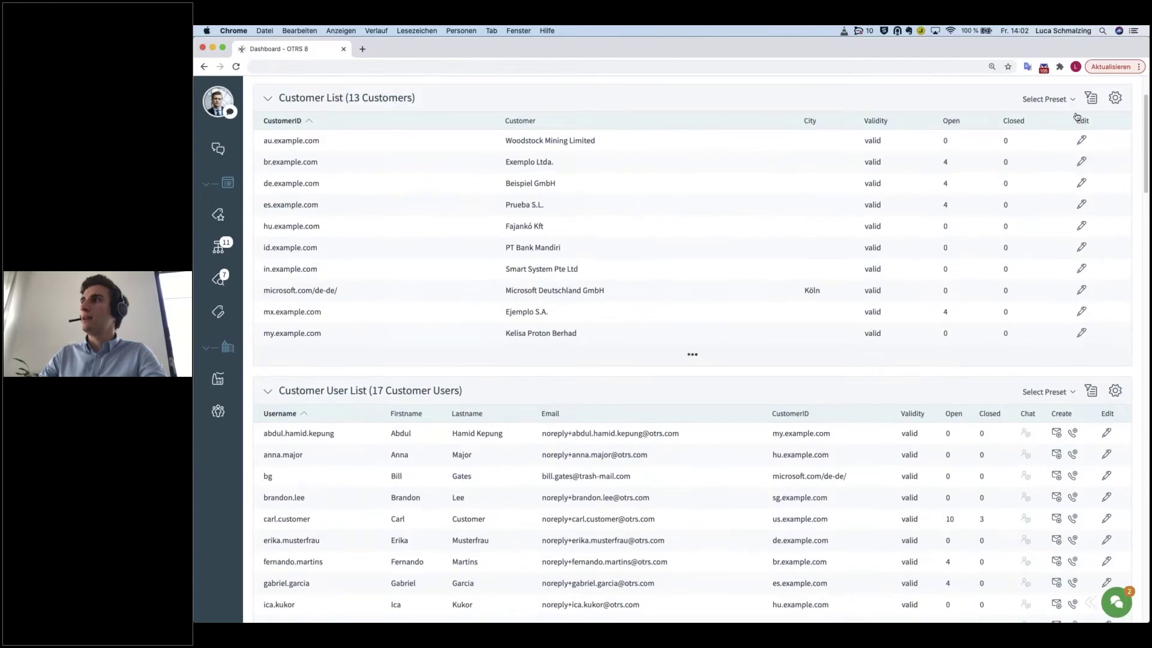
{"action": "left_click", "coordinate": [1099, 157]}
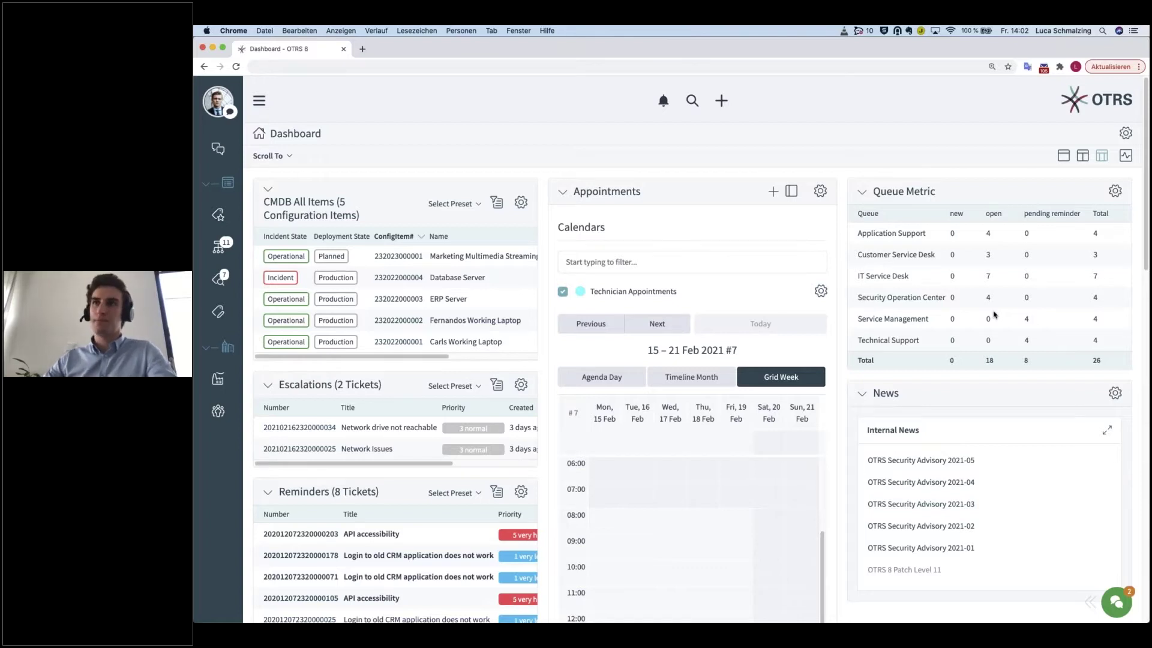
{"action": "left_click", "coordinate": [1083, 155]}
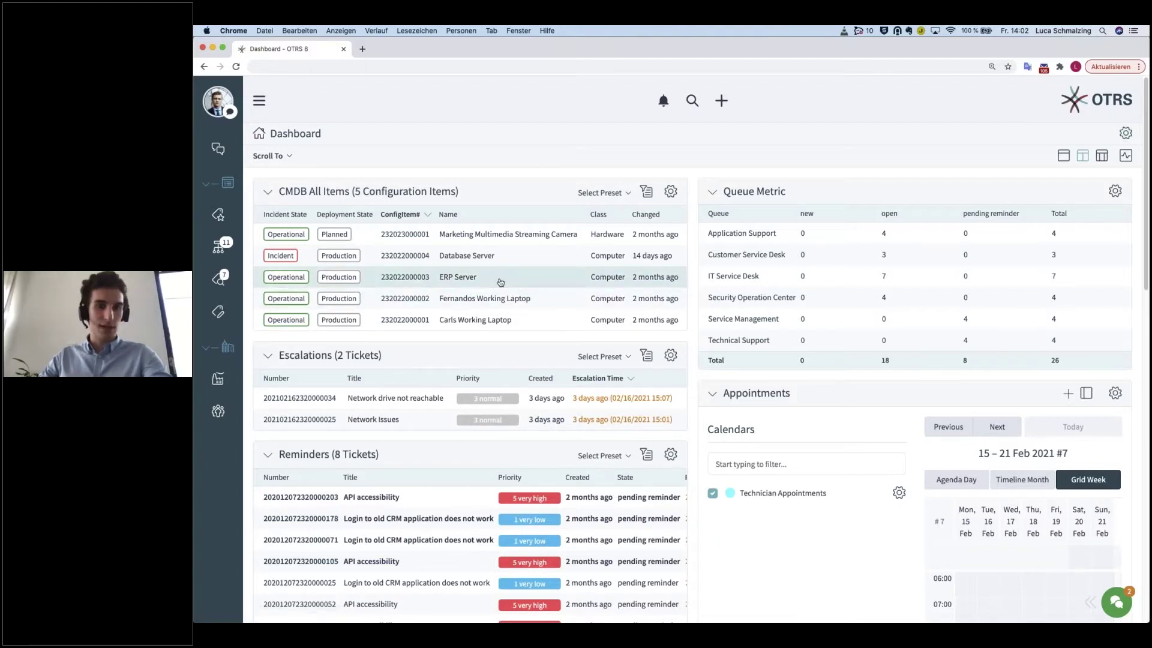
Reset the dashboard's two-column layout to its default widgets and confirm the reset.
{"action": "left_click", "coordinate": [1126, 136]}
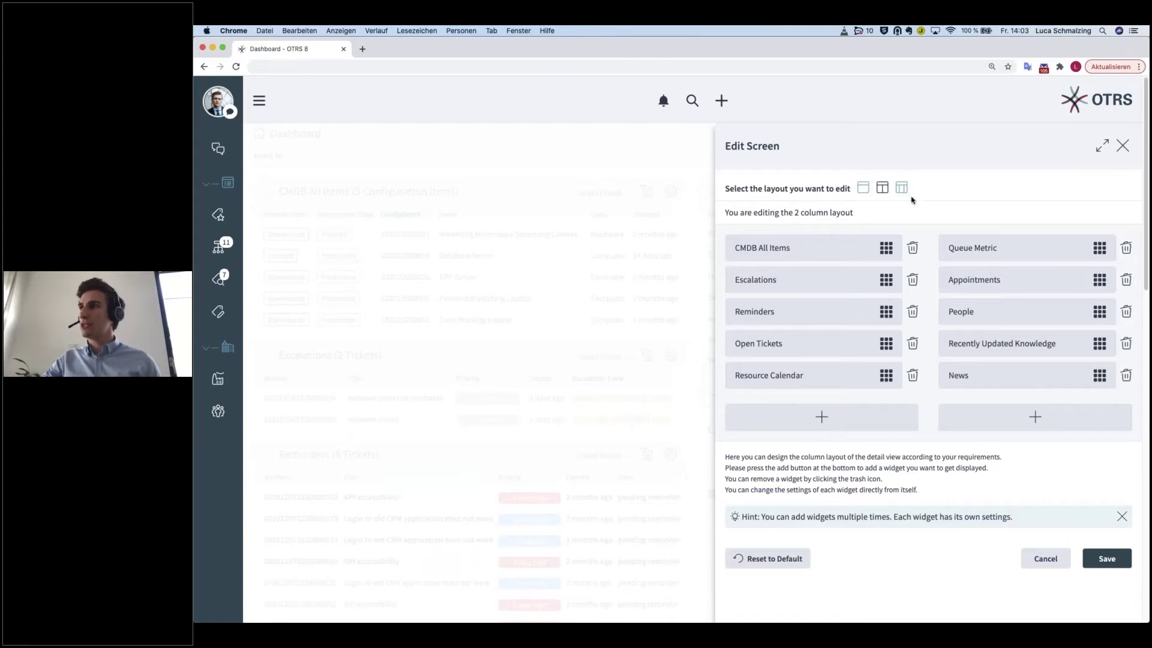
{"action": "left_click", "coordinate": [775, 559]}
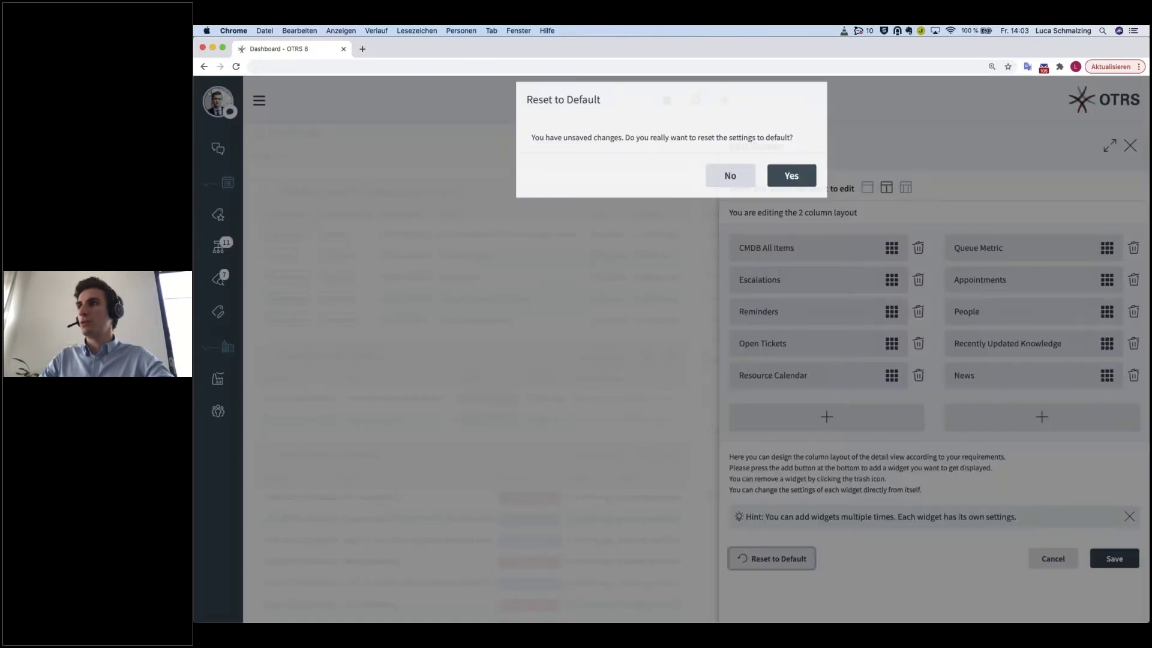
{"action": "left_click", "coordinate": [789, 181]}
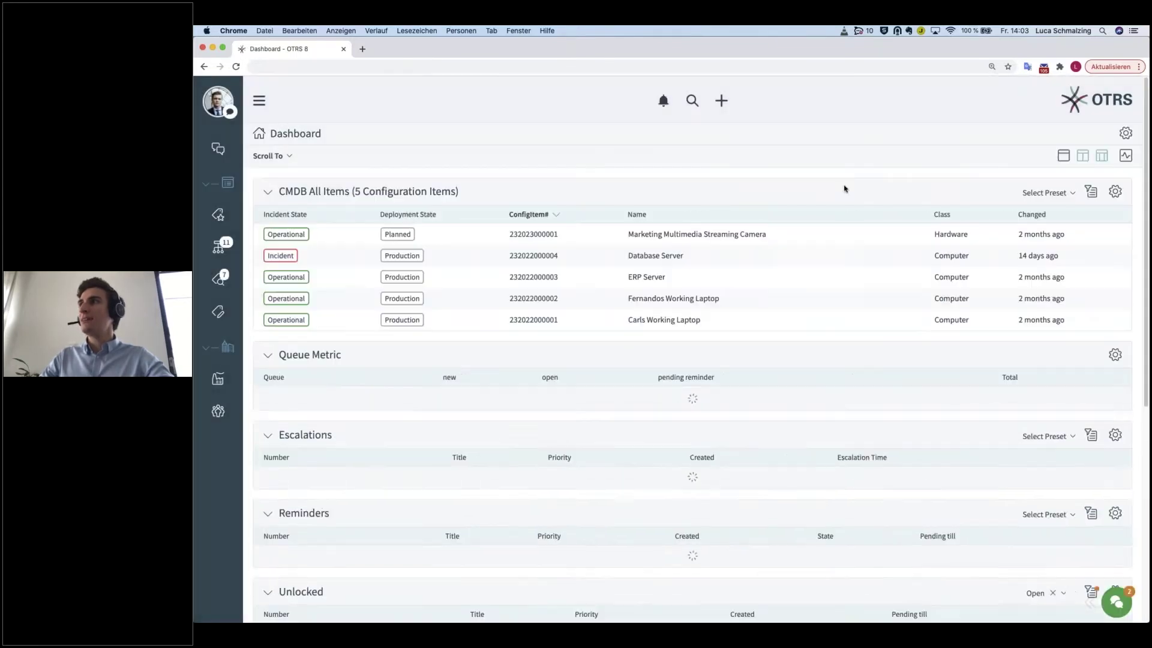
Reset the dashboard's one-column layout to its default widgets and confirm the reset.
{"action": "left_click", "coordinate": [1126, 132]}
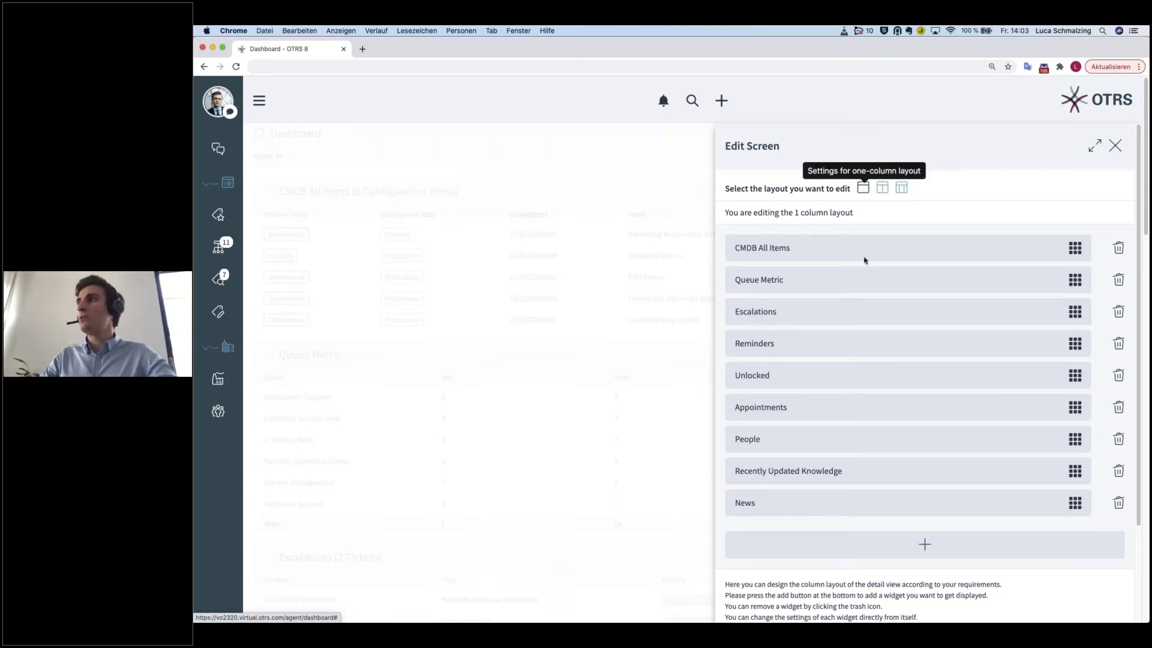
{"action": "scroll", "coordinate": [855, 468], "scroll_direction": "down", "scroll_amount": 3}
{"action": "left_click", "coordinate": [780, 567]}
{"action": "left_click", "coordinate": [804, 192]}
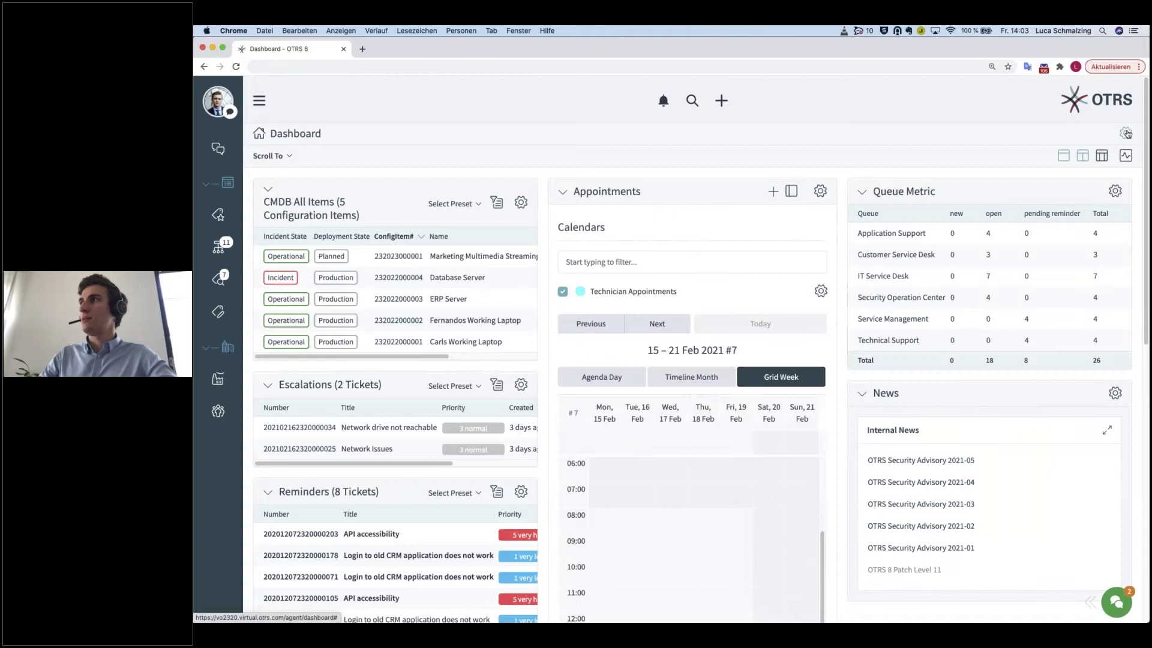
Reset the dashboard's three-column layout to its default widgets and confirm the reset.
{"action": "left_click", "coordinate": [1126, 133]}
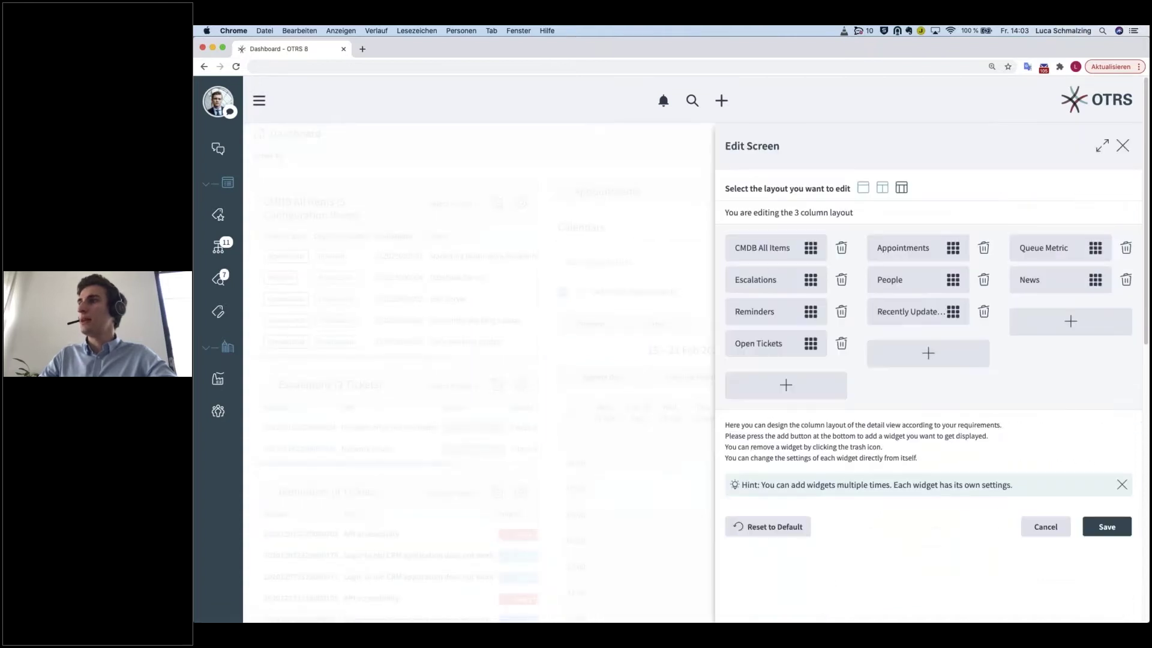
{"action": "left_click", "coordinate": [780, 527]}
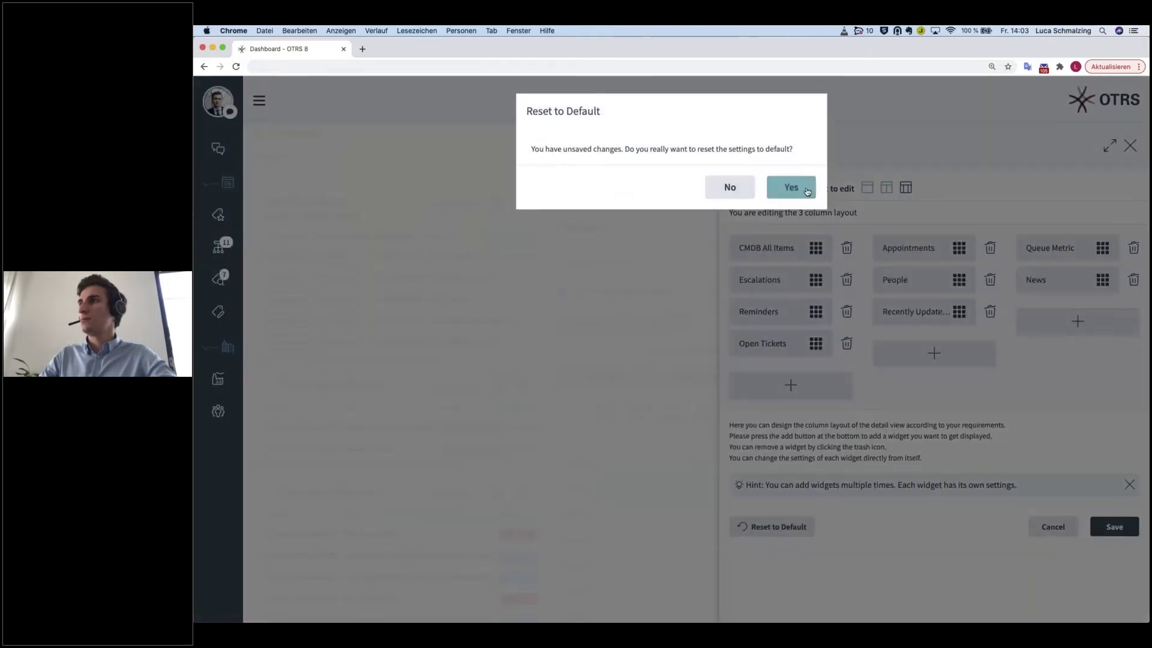
{"action": "left_click", "coordinate": [807, 191]}
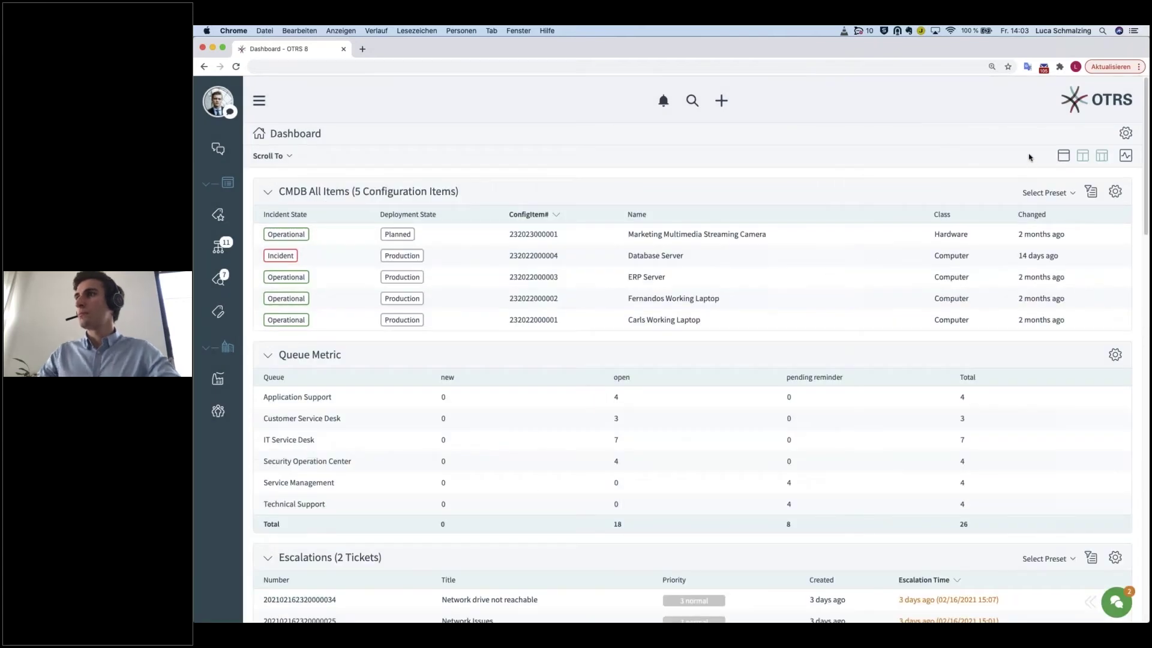
Select the two-column layout in the dashboard's screen settings and save it.
{"action": "left_click", "coordinate": [1126, 133]}
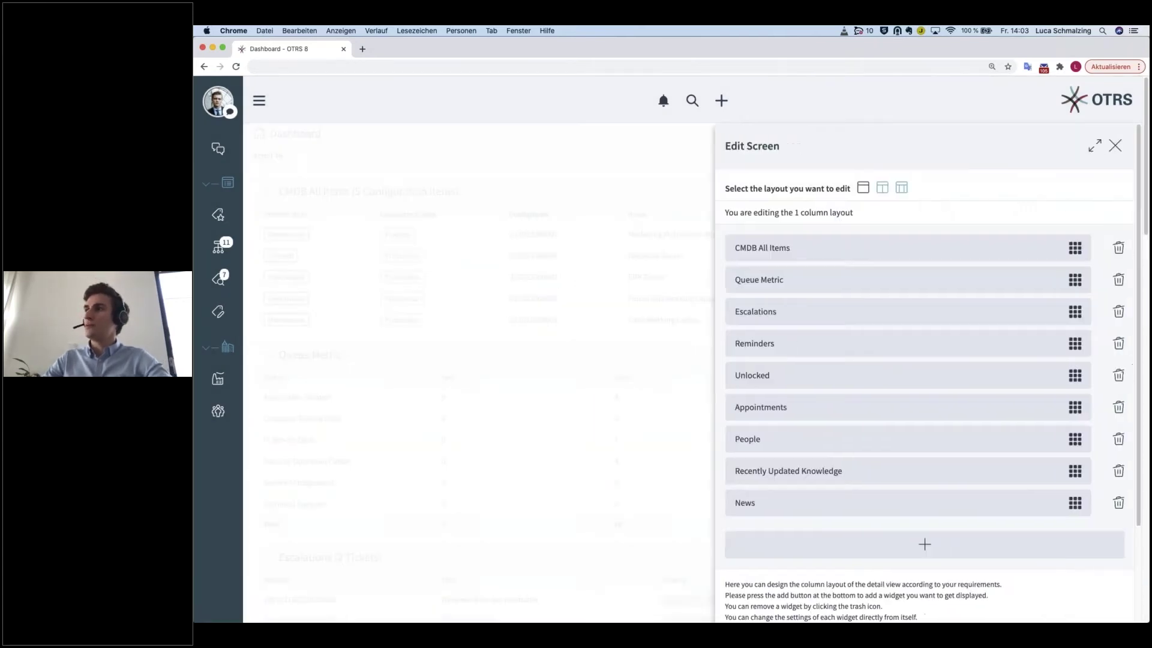
{"action": "scroll", "coordinate": [955, 390], "scroll_direction": "down", "scroll_amount": 2}
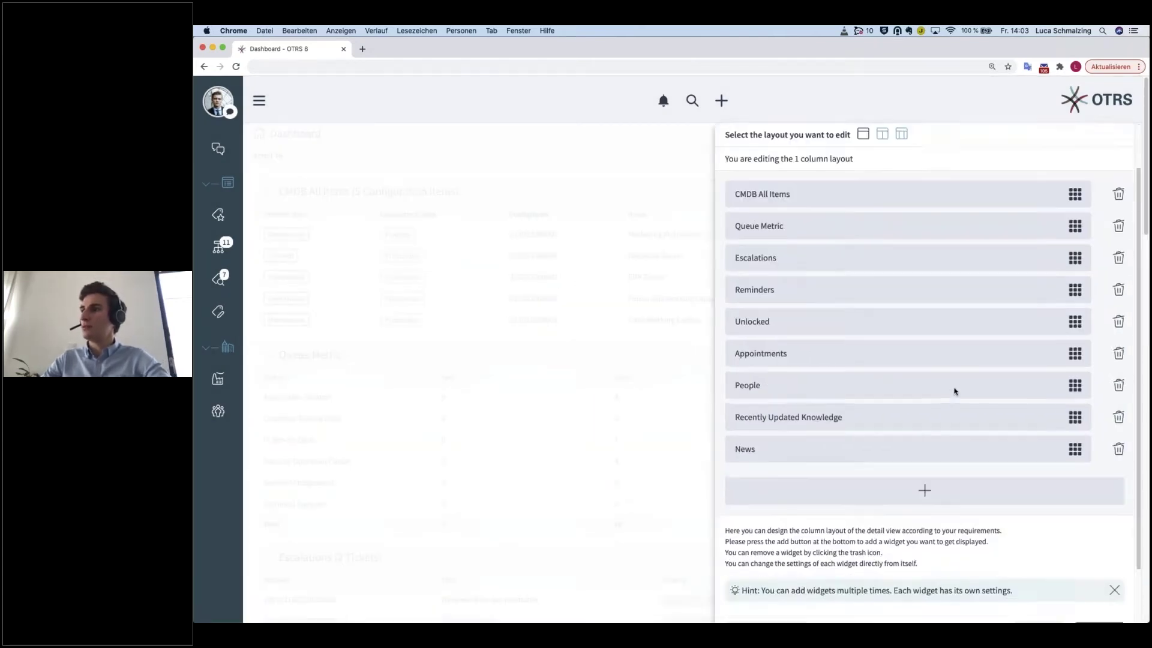
{"action": "scroll", "coordinate": [954, 391], "scroll_direction": "down", "scroll_amount": 2}
{"action": "scroll", "coordinate": [955, 391], "scroll_direction": "up", "scroll_amount": 4}
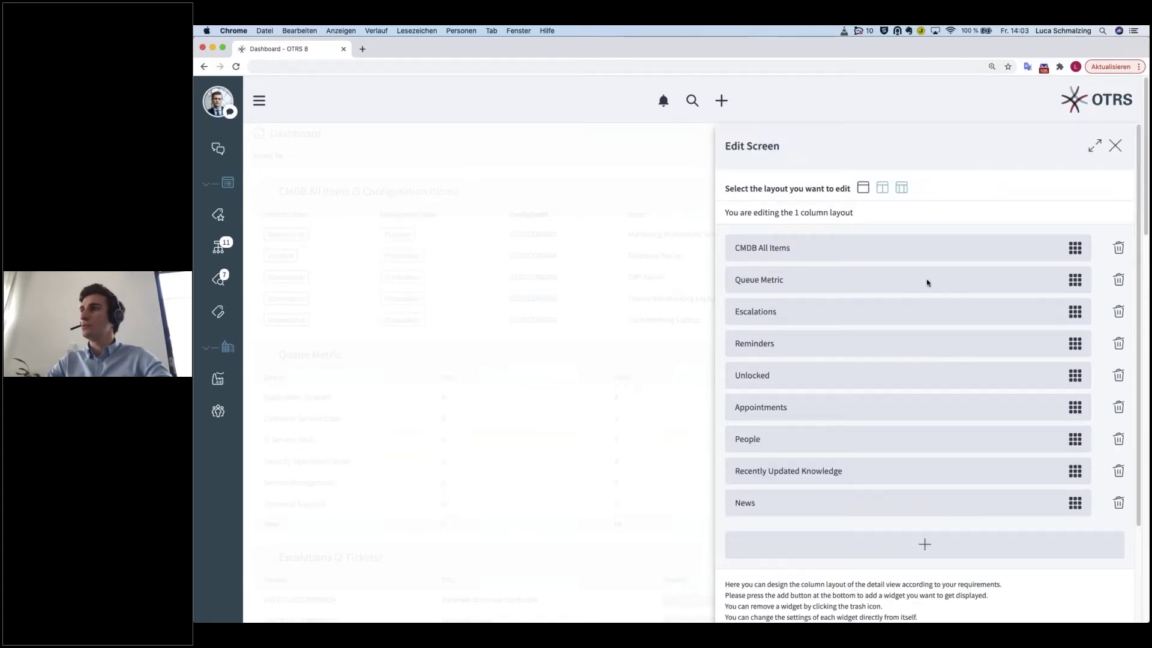
{"action": "left_click", "coordinate": [885, 191]}
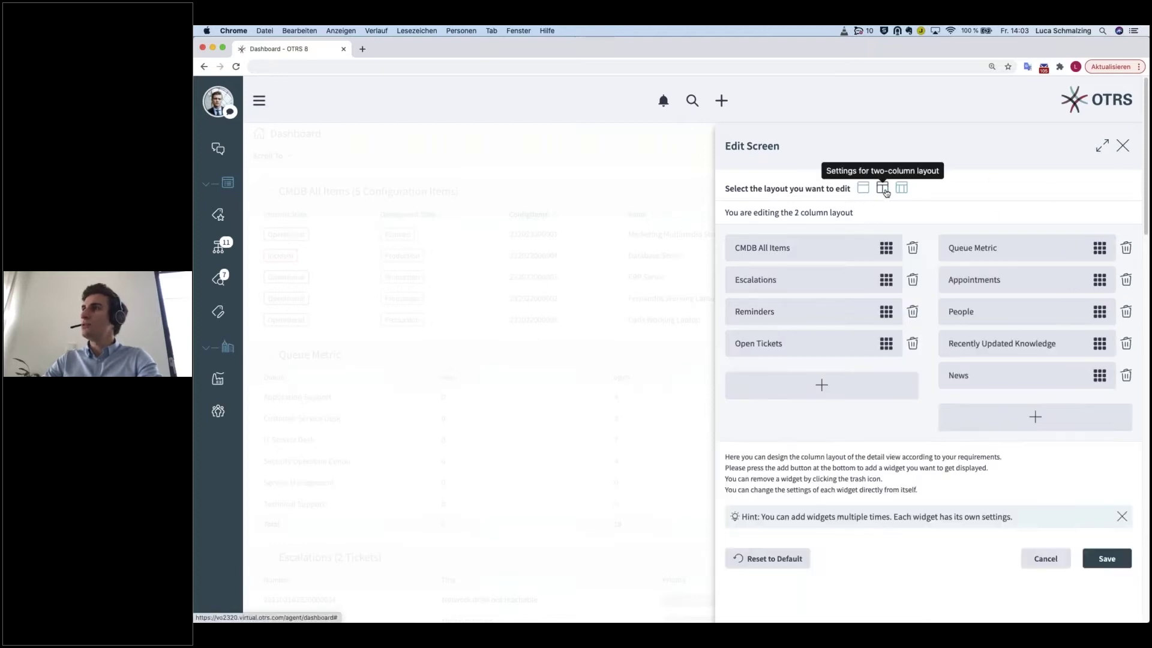
{"action": "left_click", "coordinate": [1104, 564]}
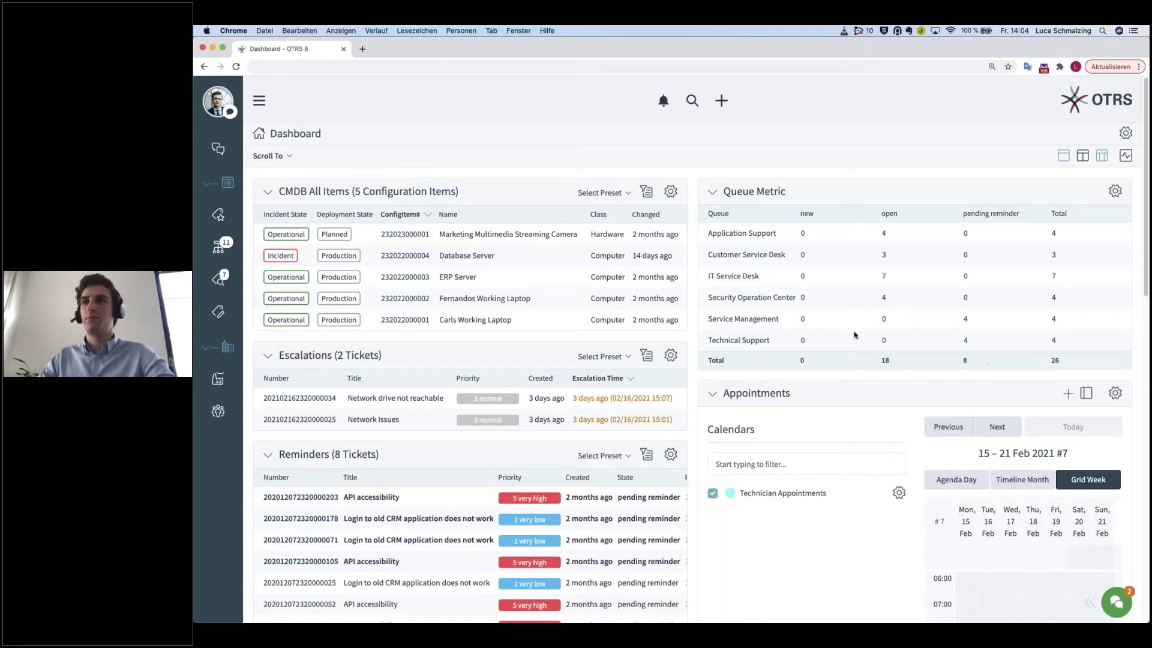
Examine the Escalations, Reminders and Open Tickets widgets, including the Pending till column of the reminders.
{"action": "scroll", "coordinate": [442, 318], "scroll_direction": "down", "scroll_amount": 2}
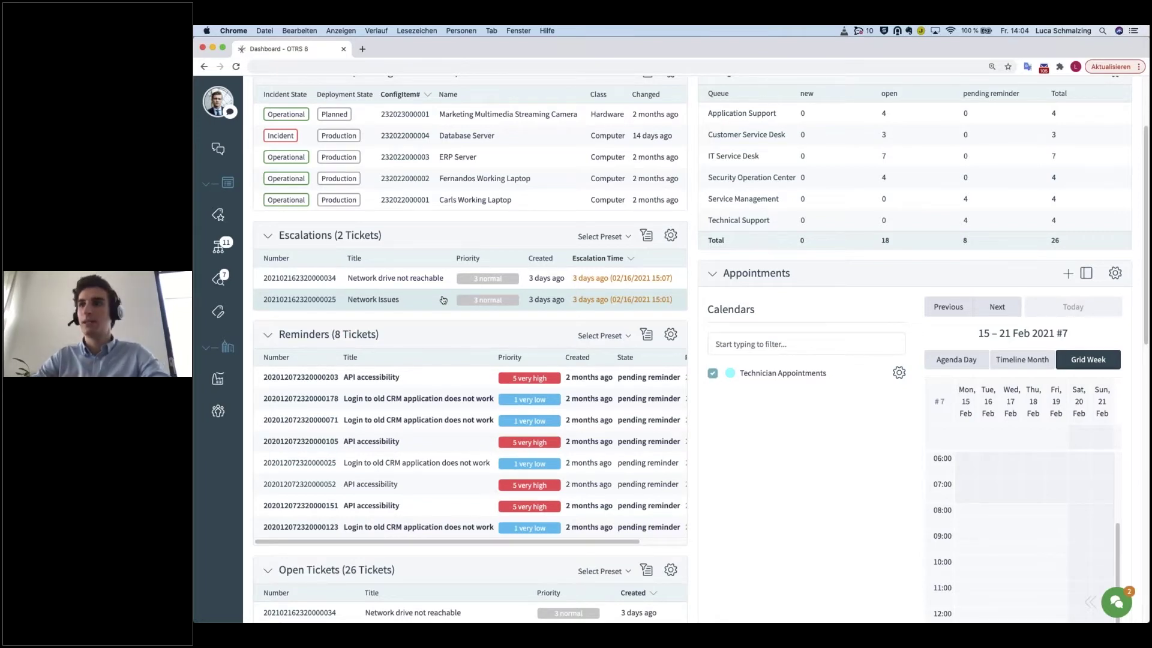
{"action": "scroll", "coordinate": [431, 421], "scroll_direction": "down", "scroll_amount": 1}
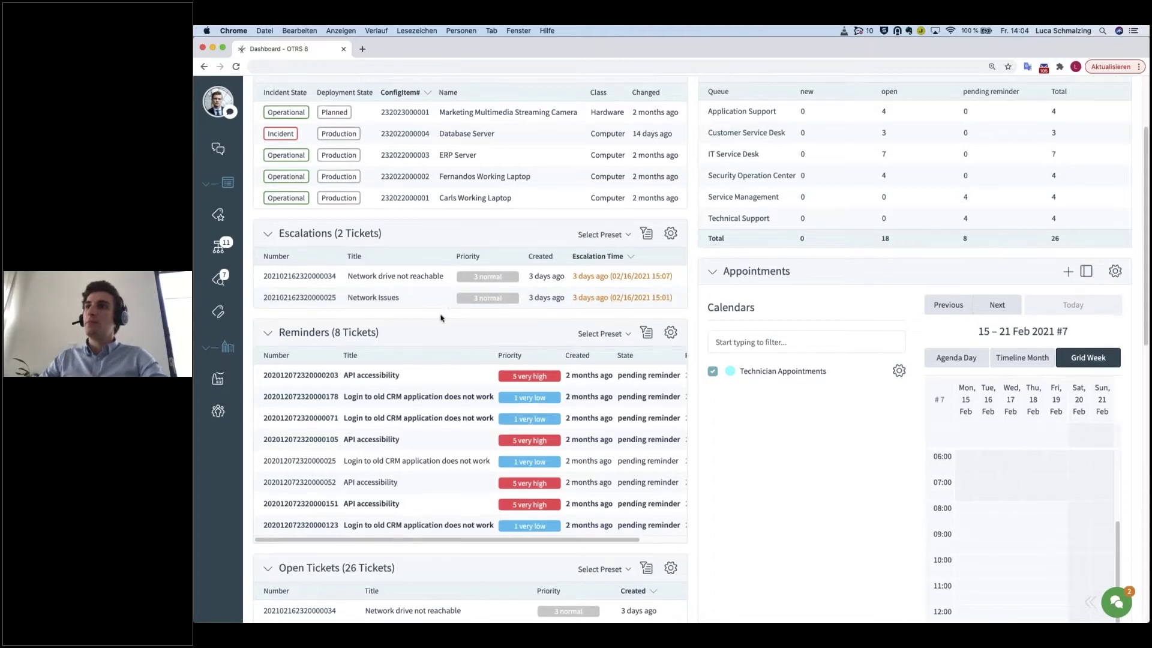
{"action": "left_click_drag", "start_coordinate": [462, 528], "coordinate": [500, 532]}
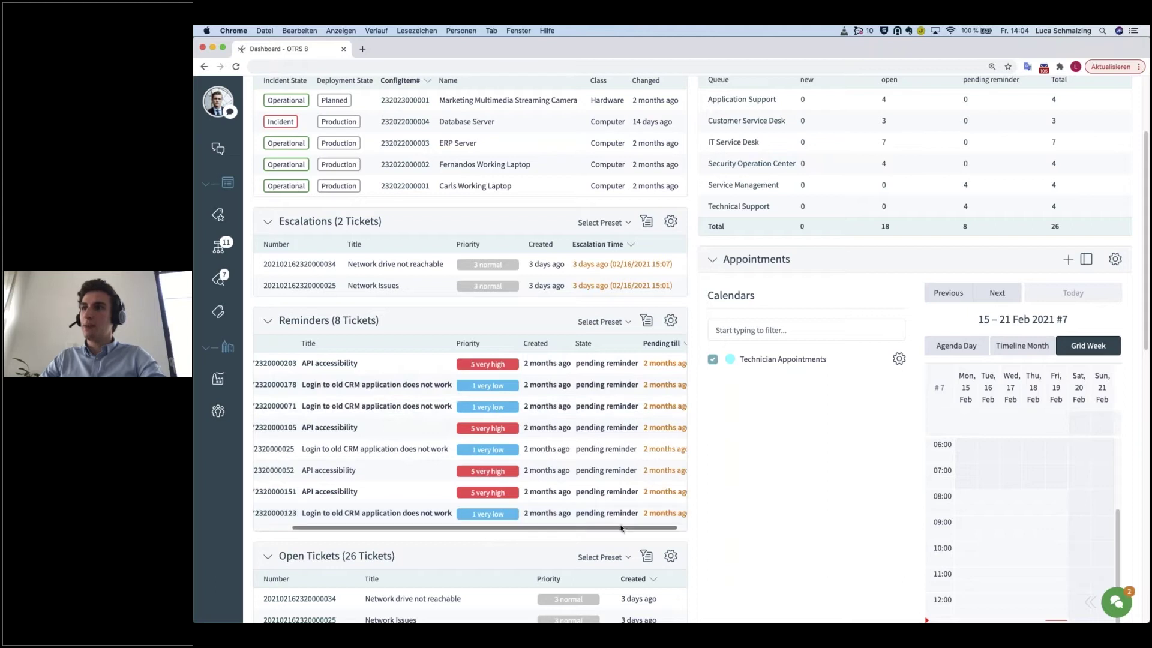
{"action": "left_click_drag", "start_coordinate": [624, 528], "coordinate": [650, 536]}
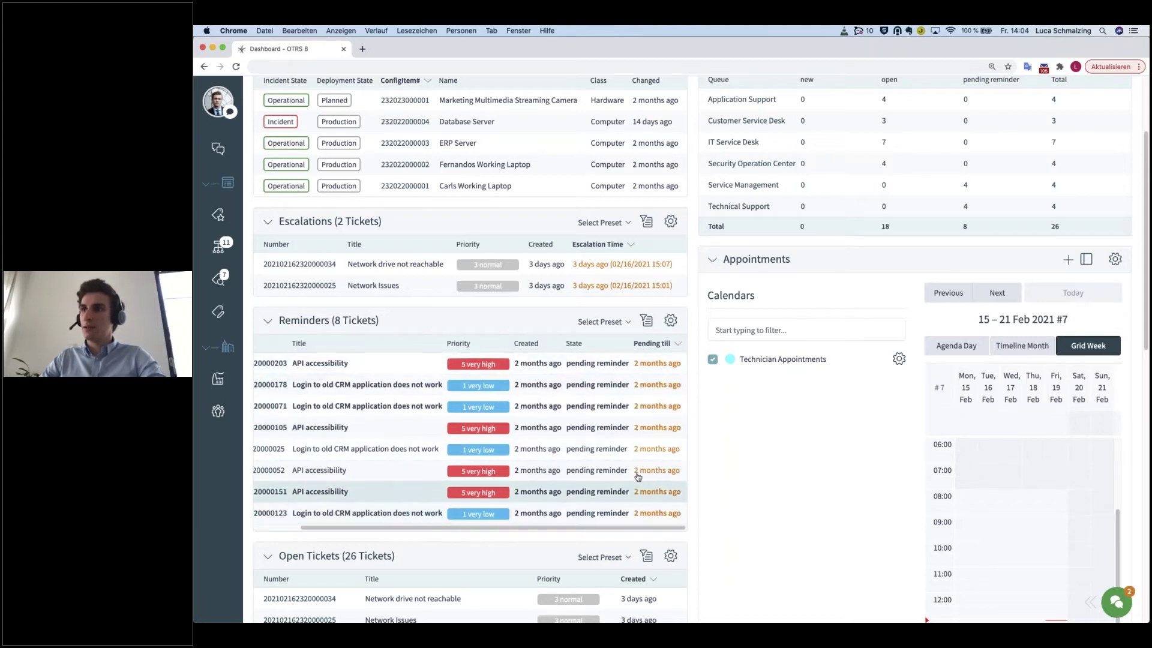
{"action": "scroll", "coordinate": [446, 557], "scroll_direction": "down", "scroll_amount": 1}
{"action": "scroll", "coordinate": [446, 556], "scroll_direction": "down", "scroll_amount": 8}
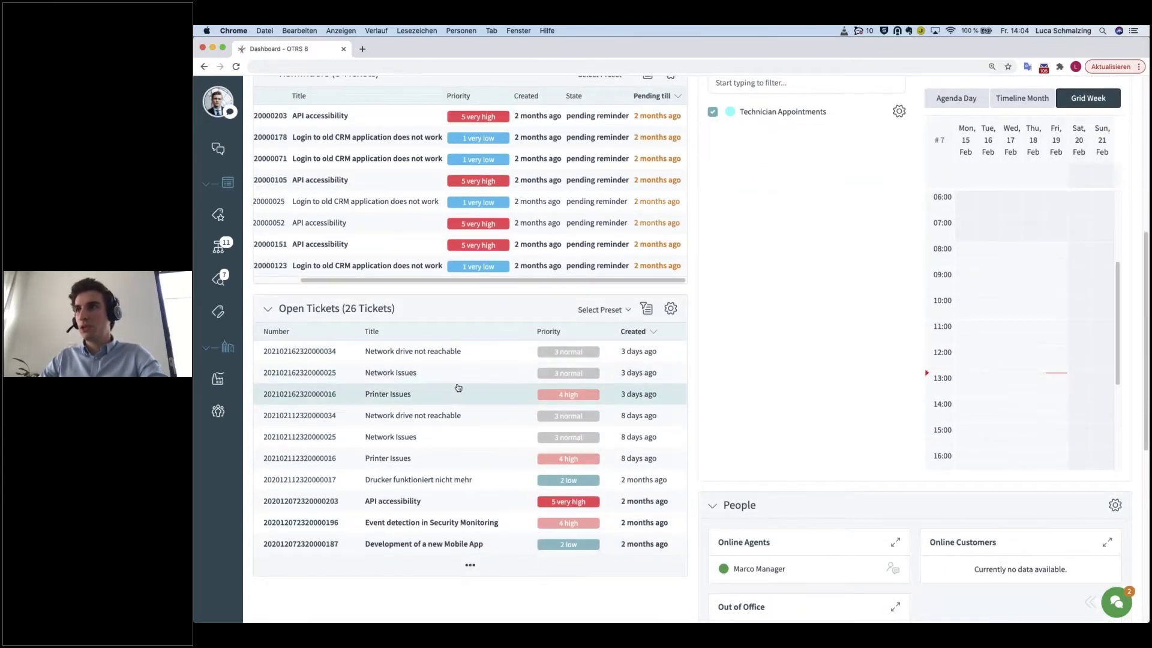
{"action": "scroll", "coordinate": [456, 405], "scroll_direction": "up", "scroll_amount": 5}
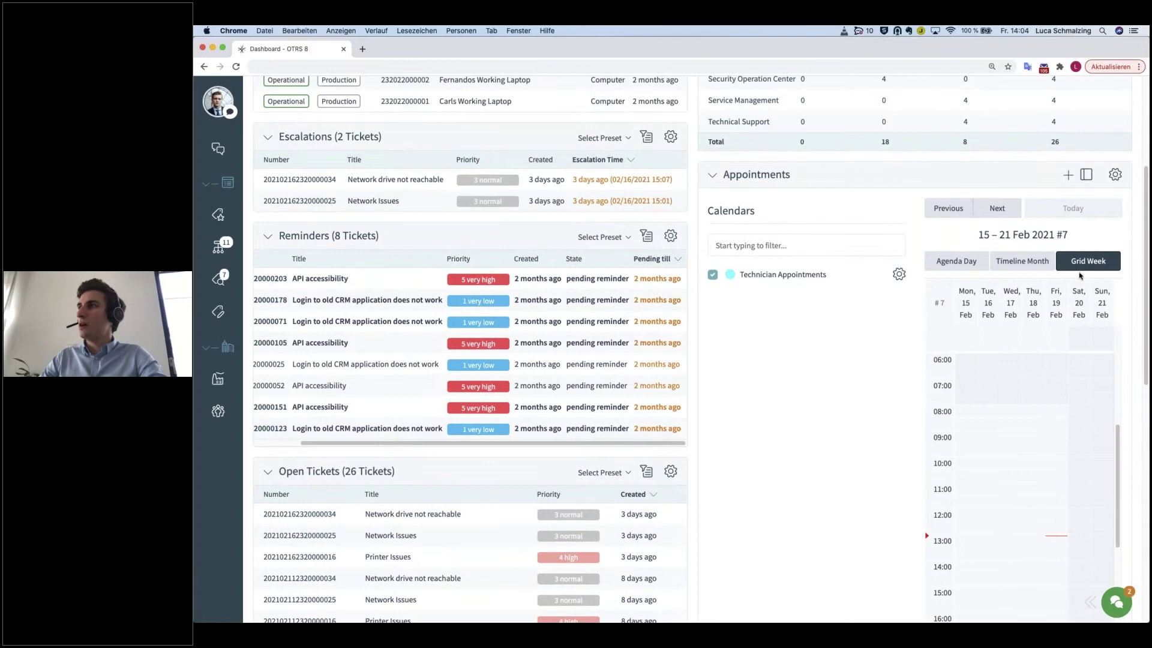
Hide the calendar list sidebar in the Appointments widget so the week grid uses the full width.
{"action": "scroll", "coordinate": [1068, 275], "scroll_direction": "down", "scroll_amount": 1}
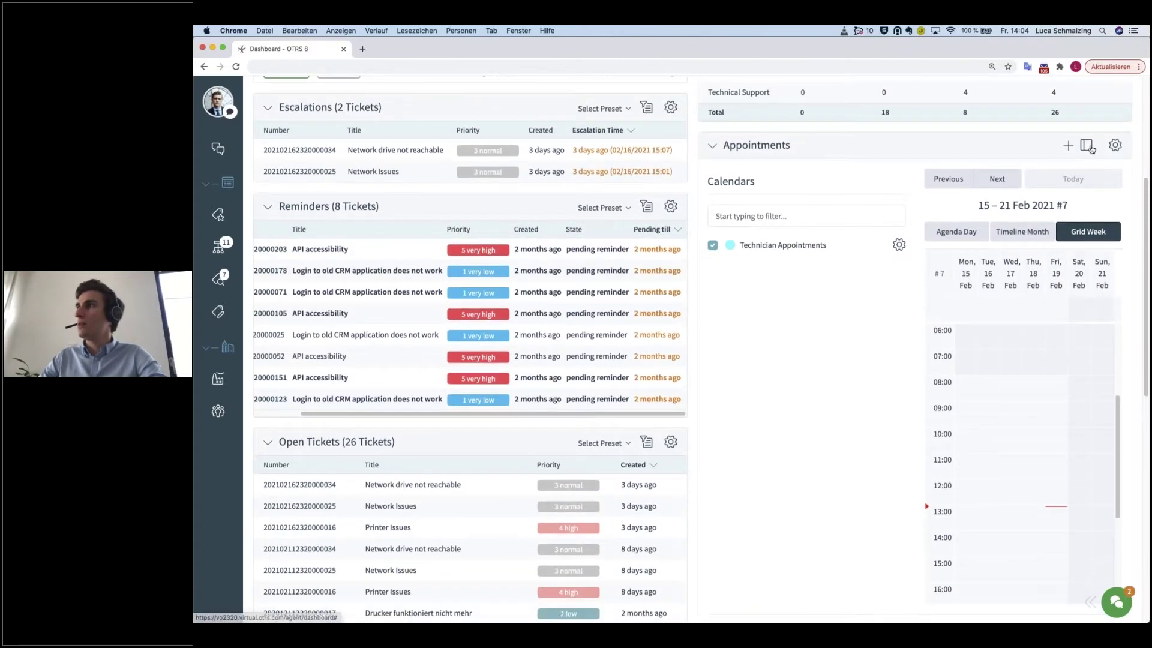
{"action": "left_click", "coordinate": [1087, 145]}
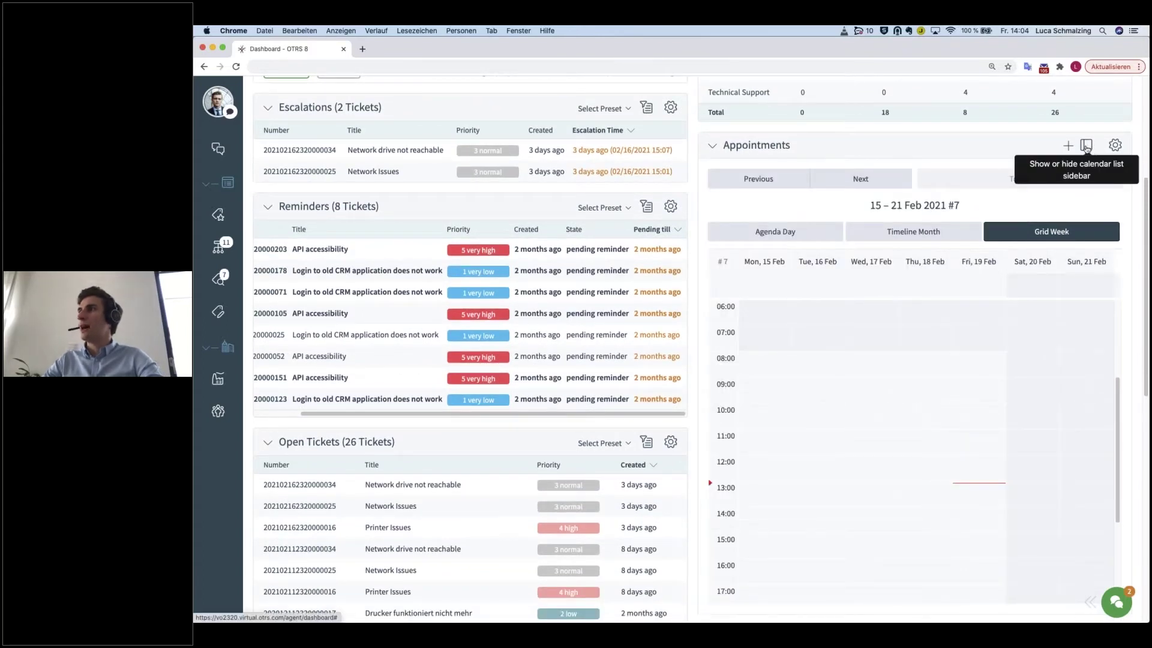
{"action": "left_click", "coordinate": [1086, 147]}
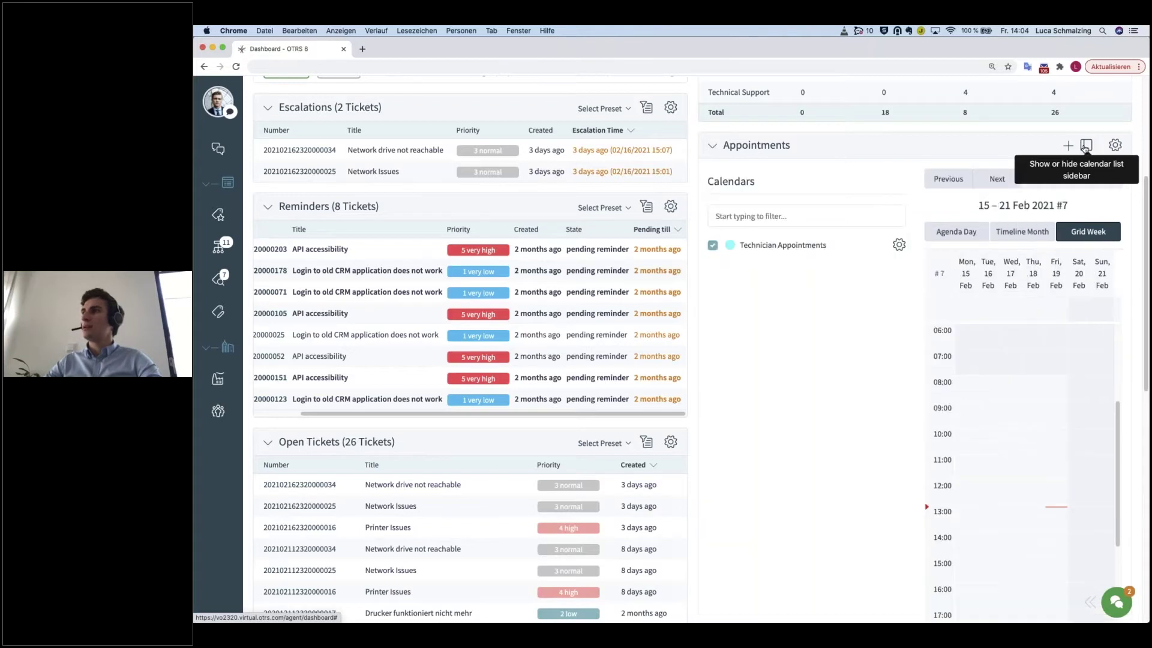
{"action": "left_click", "coordinate": [1086, 147]}
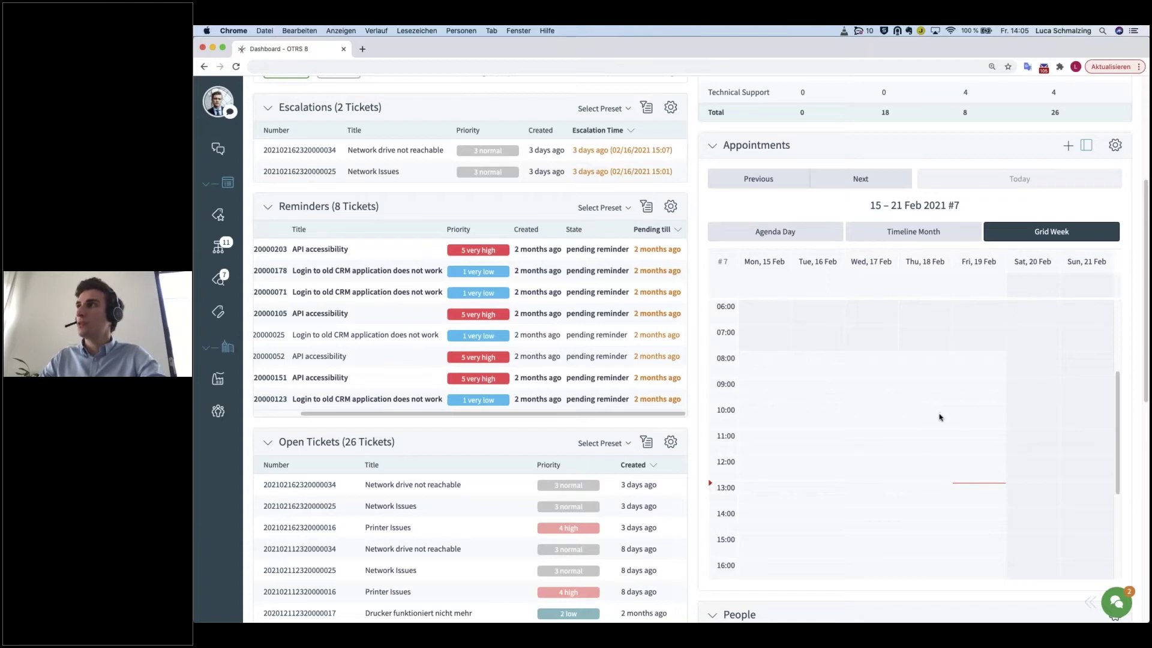
Examine the late hours of the Appointments week grid and the People widget below it.
{"action": "scroll", "coordinate": [938, 442], "scroll_direction": "down", "scroll_amount": 5}
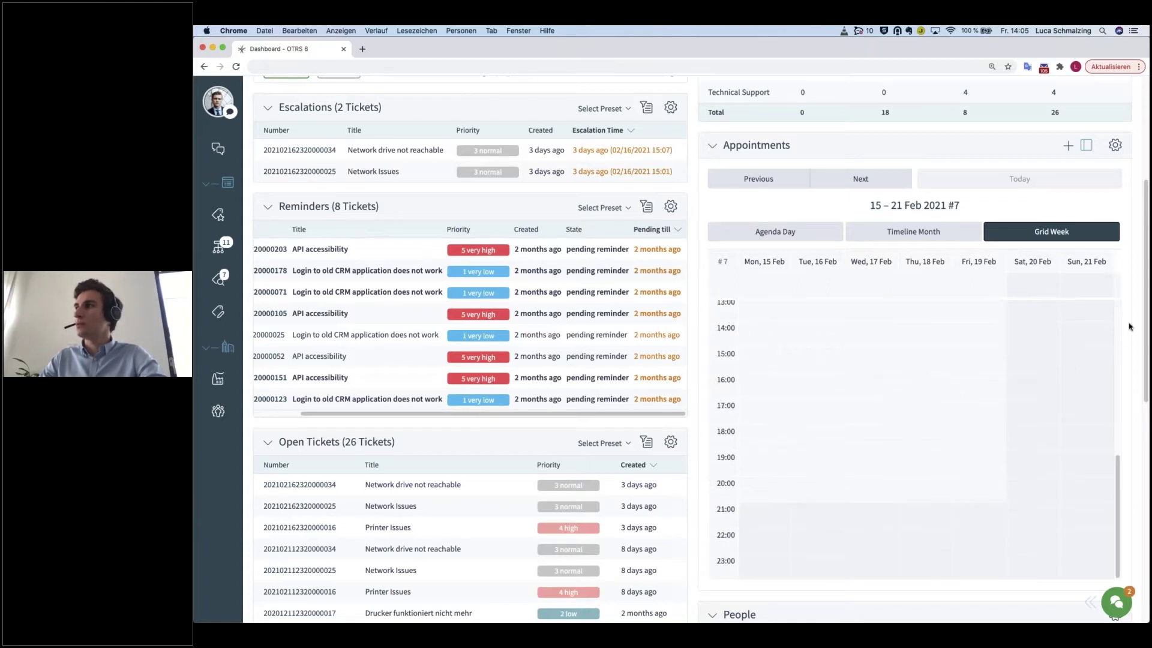
{"action": "scroll", "coordinate": [1125, 333], "scroll_direction": "down", "scroll_amount": 4}
{"action": "scroll", "coordinate": [1126, 334], "scroll_direction": "down", "scroll_amount": 1}
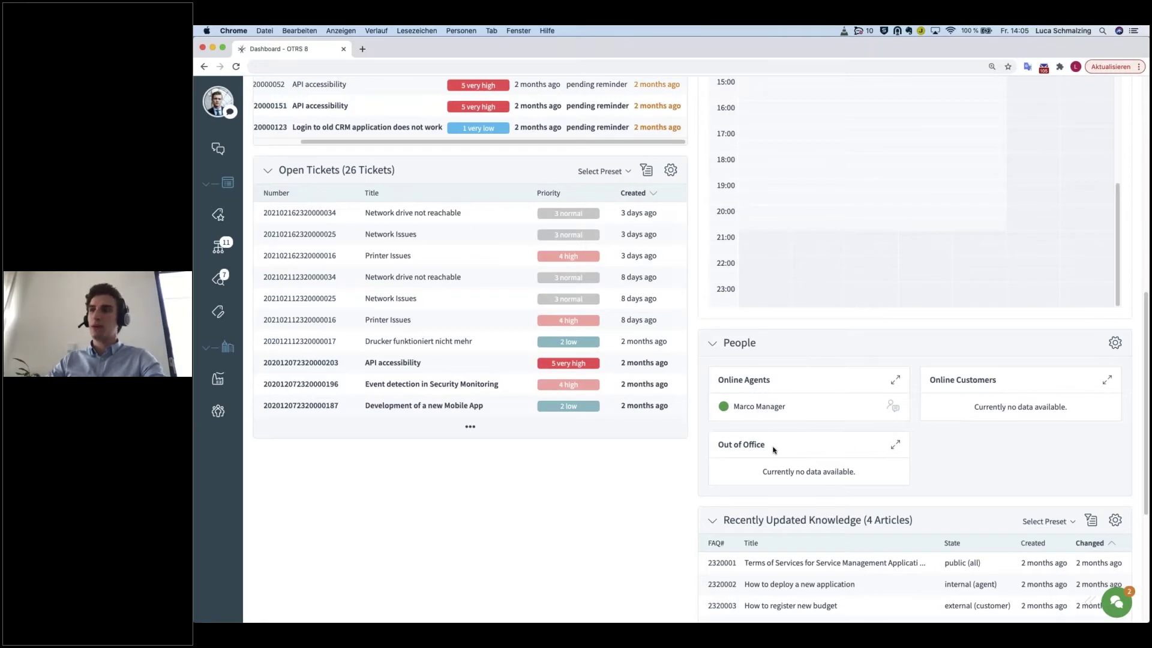
Examine the Out of Office, Online Agents and Online Customers lists in the People widget.
{"action": "left_click_drag", "start_coordinate": [770, 449], "coordinate": [714, 452]}
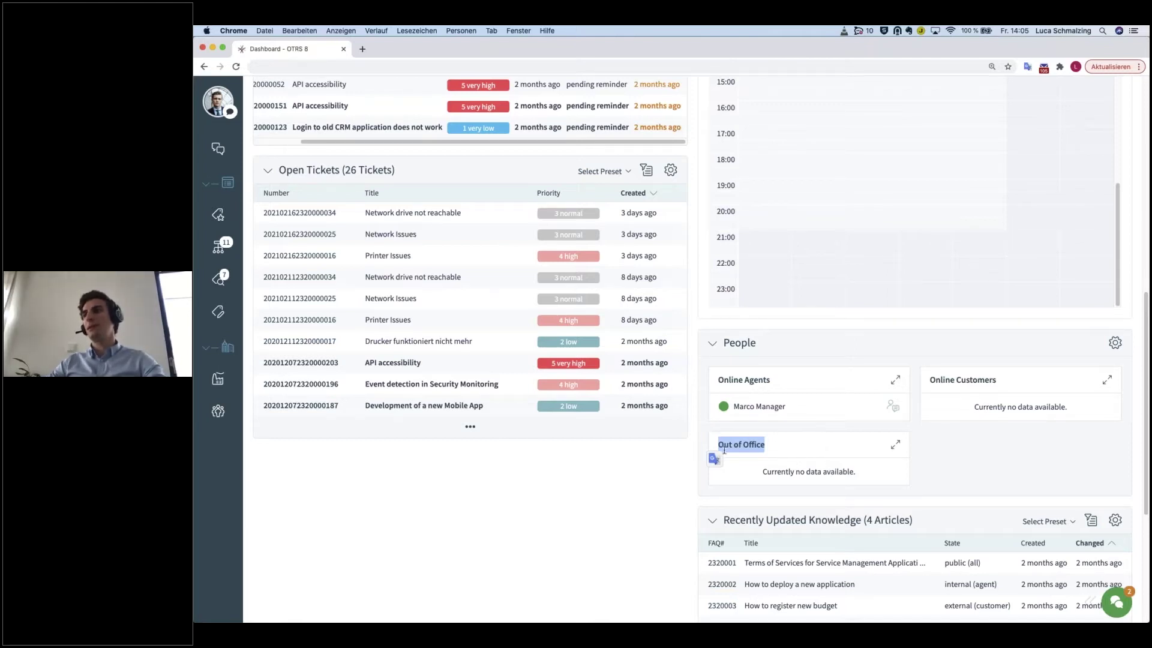
{"action": "left_click", "coordinate": [856, 477]}
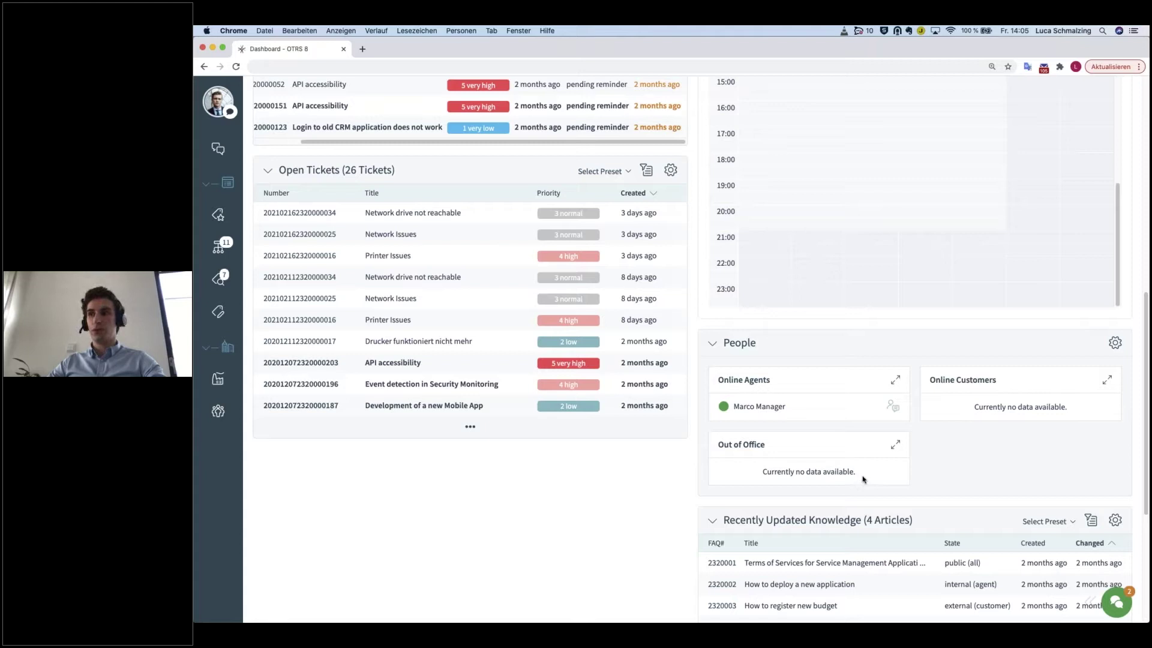
{"action": "left_click_drag", "start_coordinate": [859, 477], "coordinate": [757, 477]}
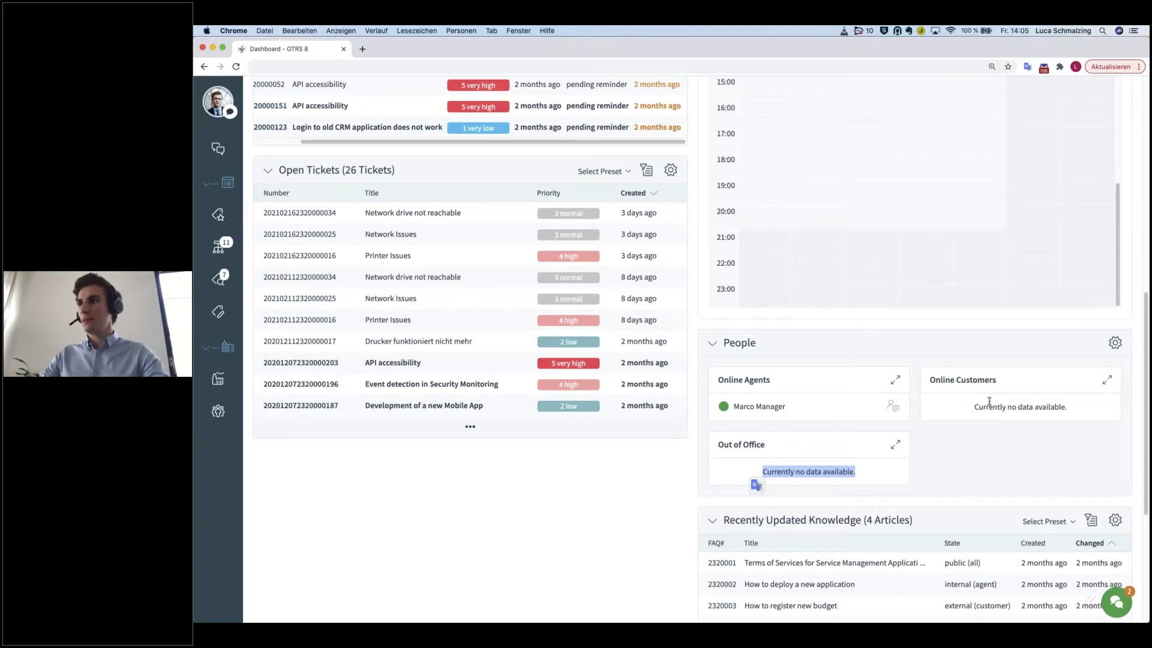
{"action": "left_click", "coordinate": [783, 384]}
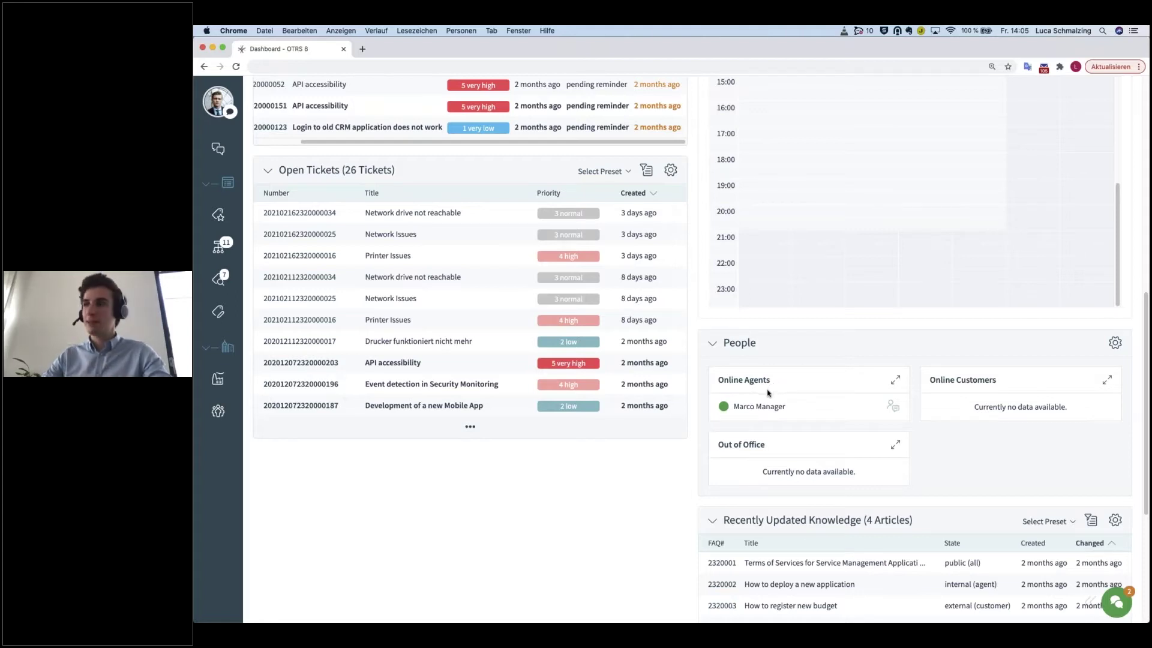
{"action": "left_click_drag", "start_coordinate": [997, 379], "coordinate": [928, 381]}
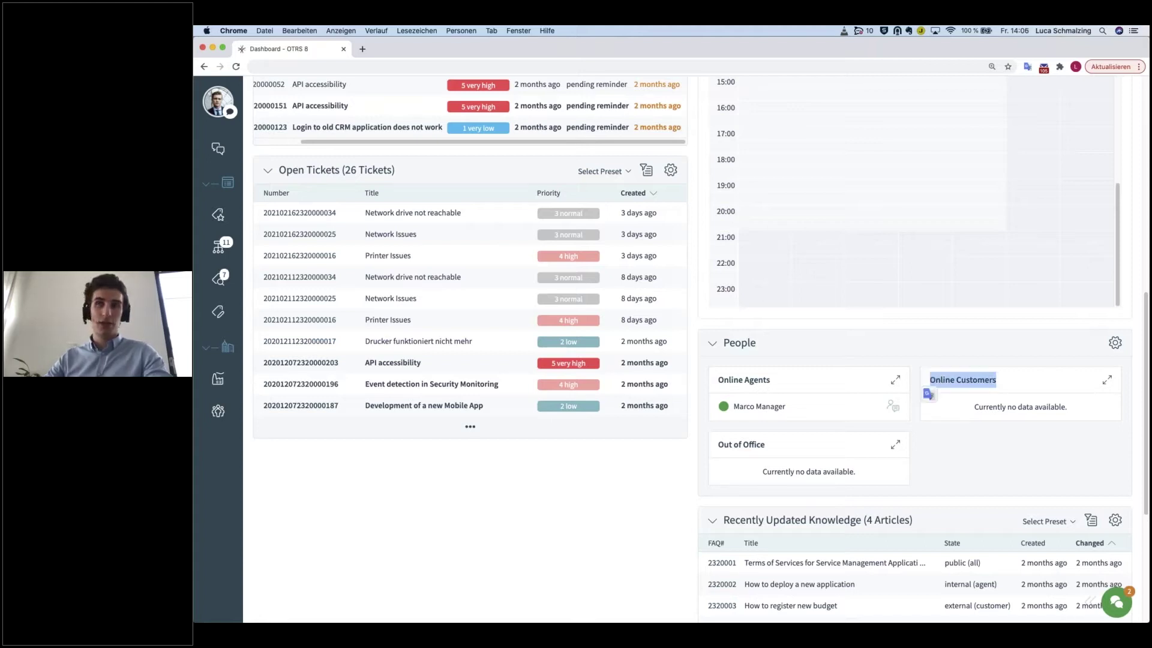
{"action": "left_click", "coordinate": [960, 396]}
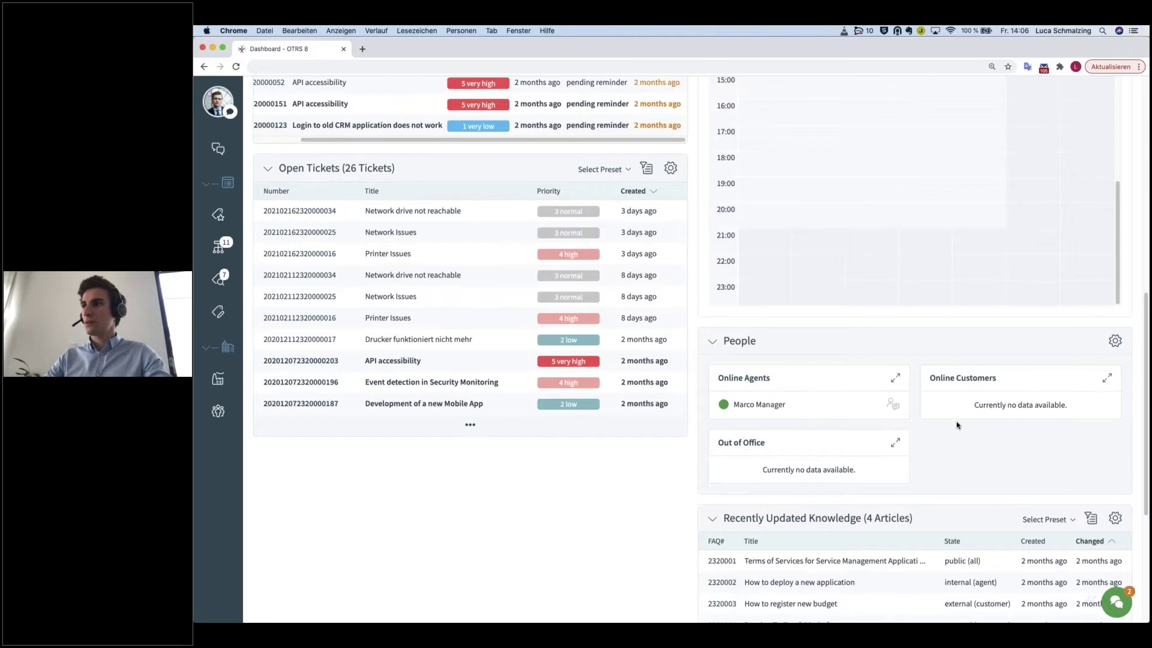
Open OTRS Security Advisory 2021-05 from the News widget's internal news and read its release note.
{"action": "scroll", "coordinate": [956, 424], "scroll_direction": "down", "scroll_amount": 5}
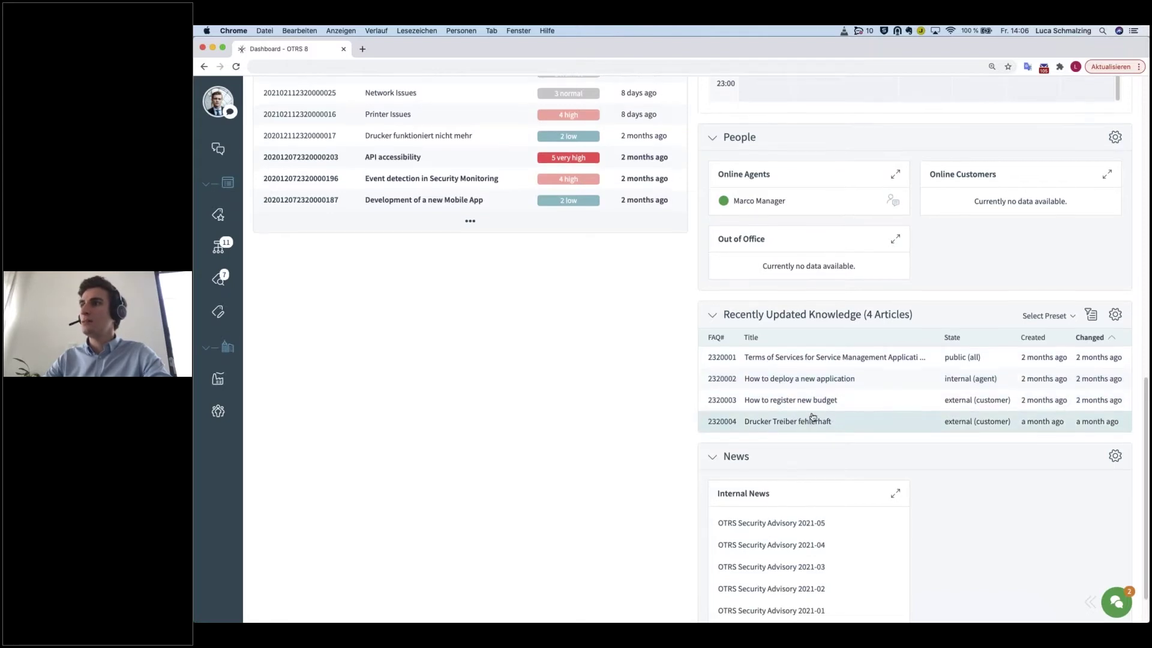
{"action": "scroll", "coordinate": [813, 417], "scroll_direction": "down", "scroll_amount": 2}
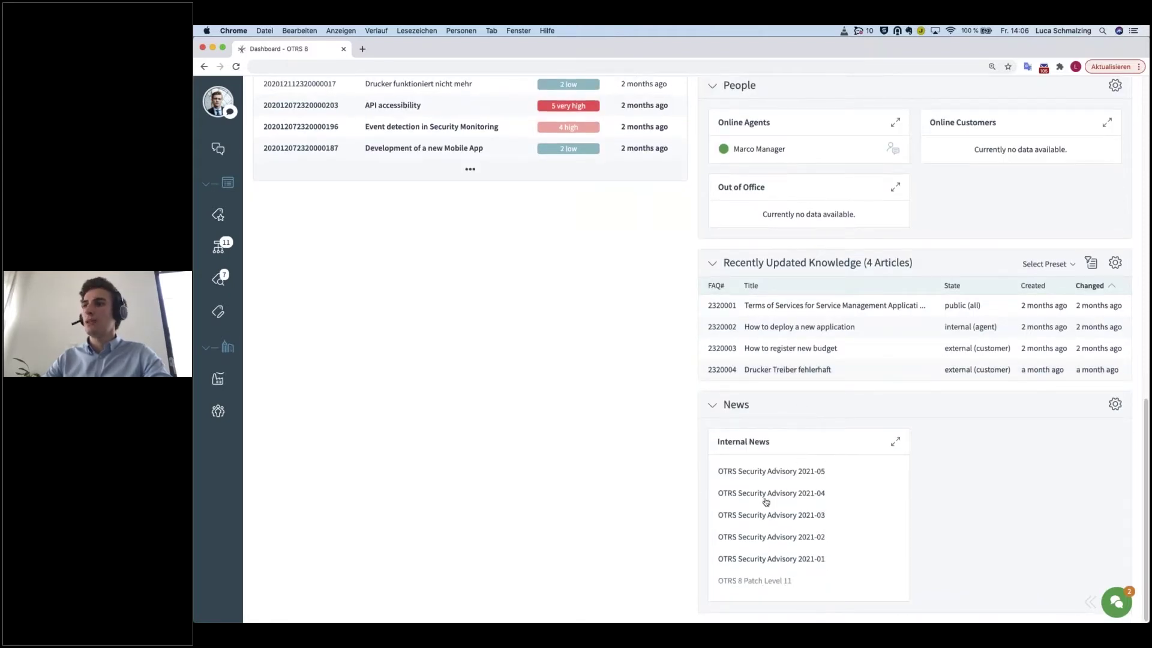
{"action": "left_click", "coordinate": [799, 478]}
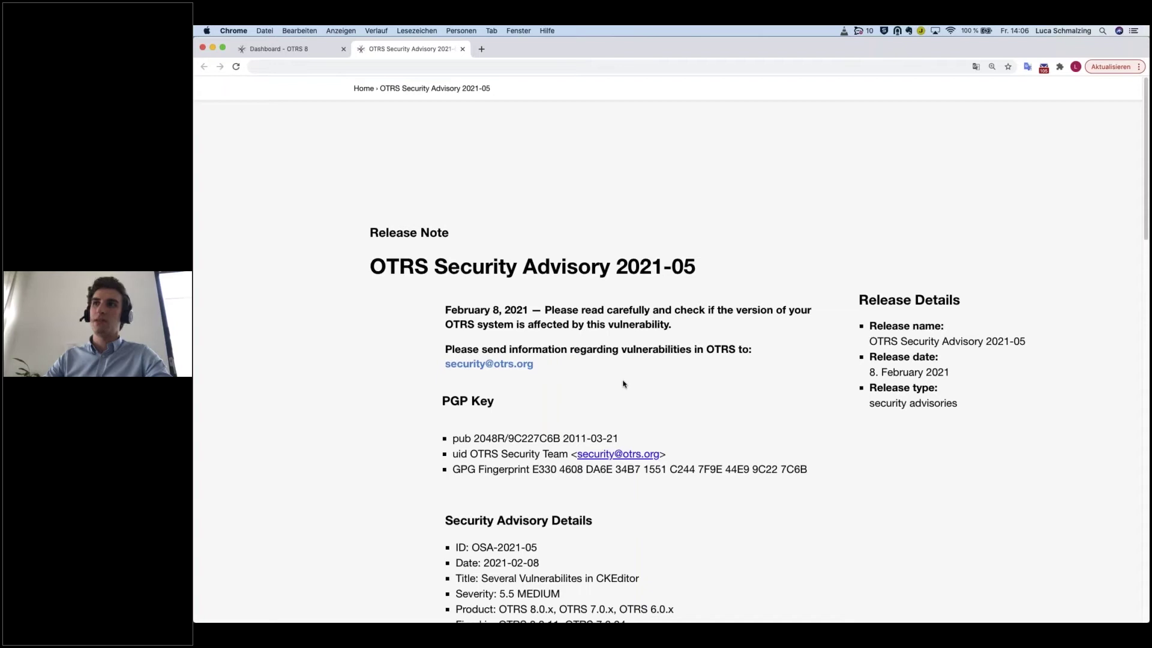
{"action": "scroll", "coordinate": [615, 377], "scroll_direction": "down", "scroll_amount": 3}
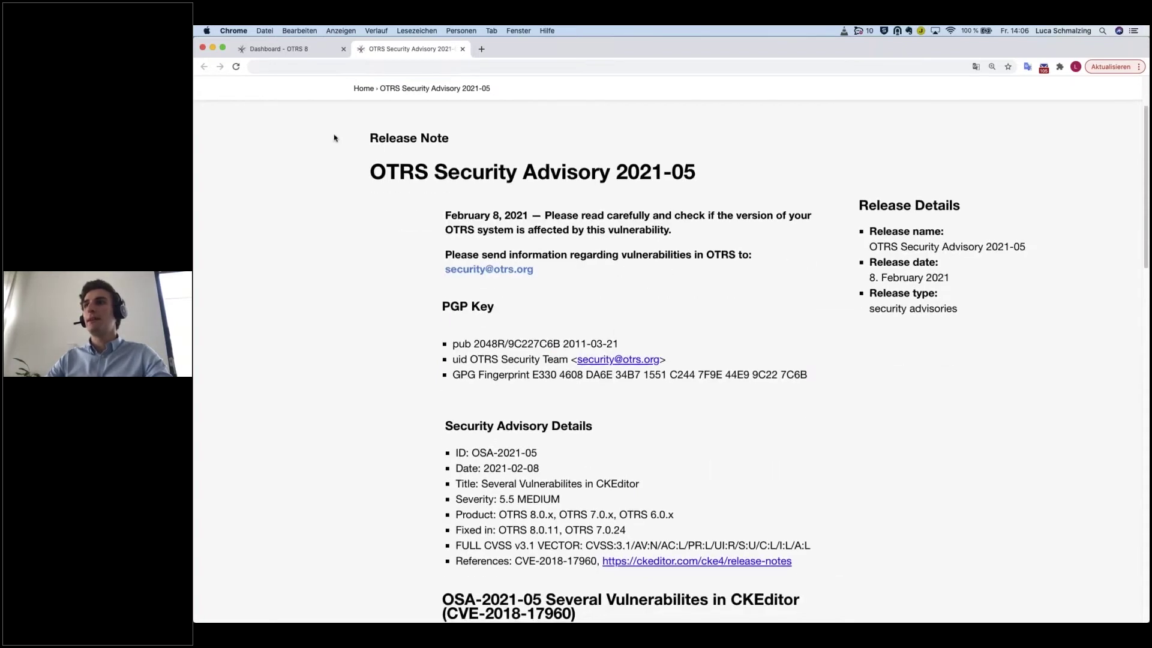
Return to the dashboard and switch it to the single-column layout.
{"action": "left_click", "coordinate": [297, 51]}
{"action": "scroll", "coordinate": [582, 330], "scroll_direction": "up", "scroll_amount": 10}
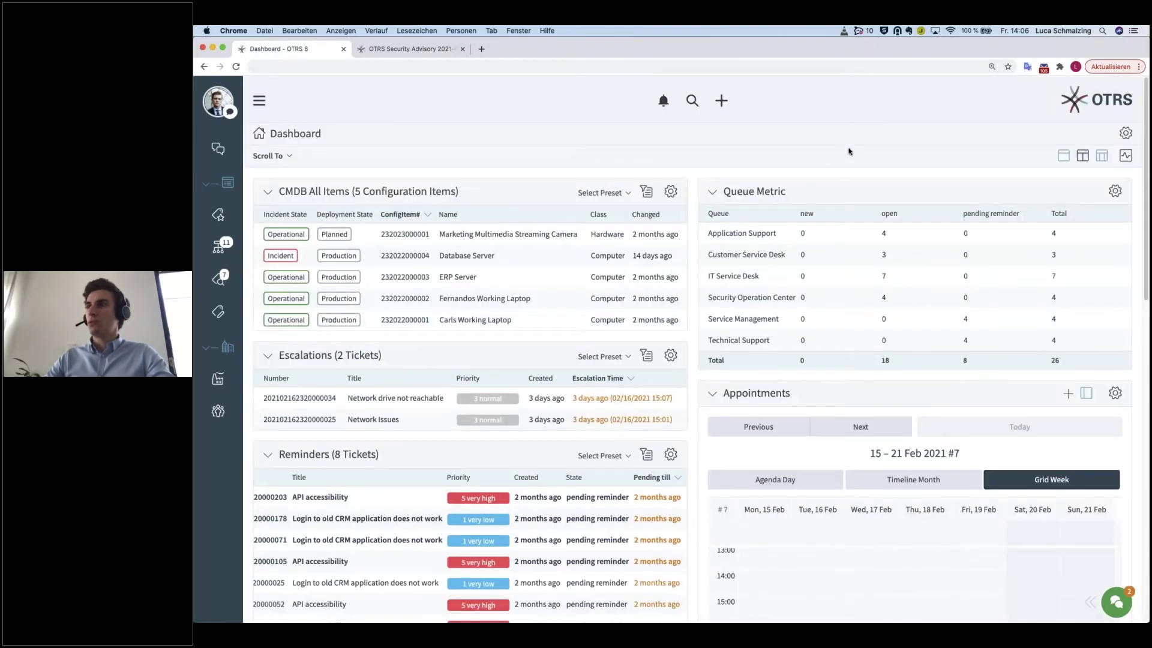
{"action": "left_click", "coordinate": [1064, 157]}
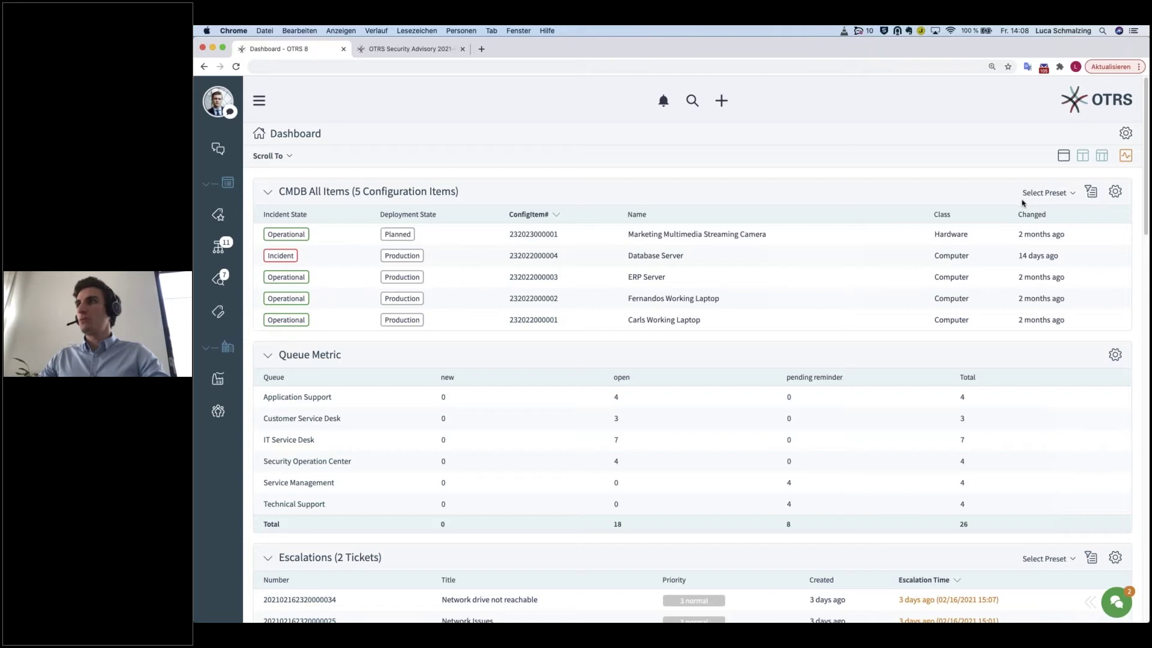
Open the configuration of the CMDB All Items widget and examine its title field.
{"action": "left_click", "coordinate": [1115, 192]}
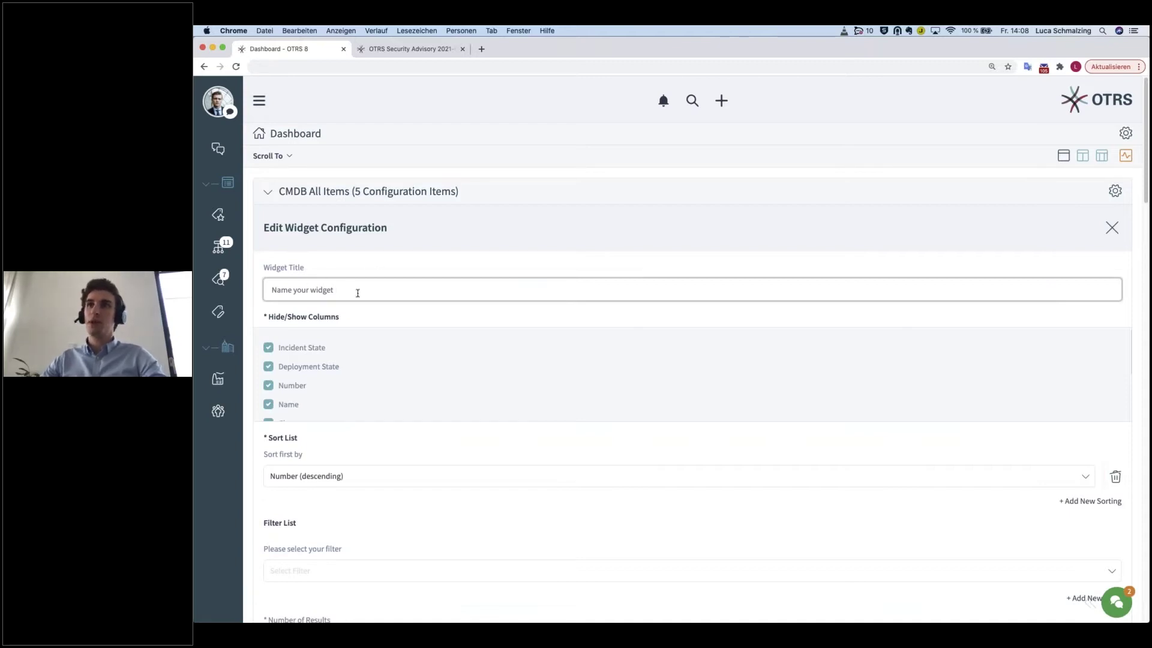
{"action": "left_click_drag", "start_coordinate": [277, 196], "coordinate": [299, 201]}
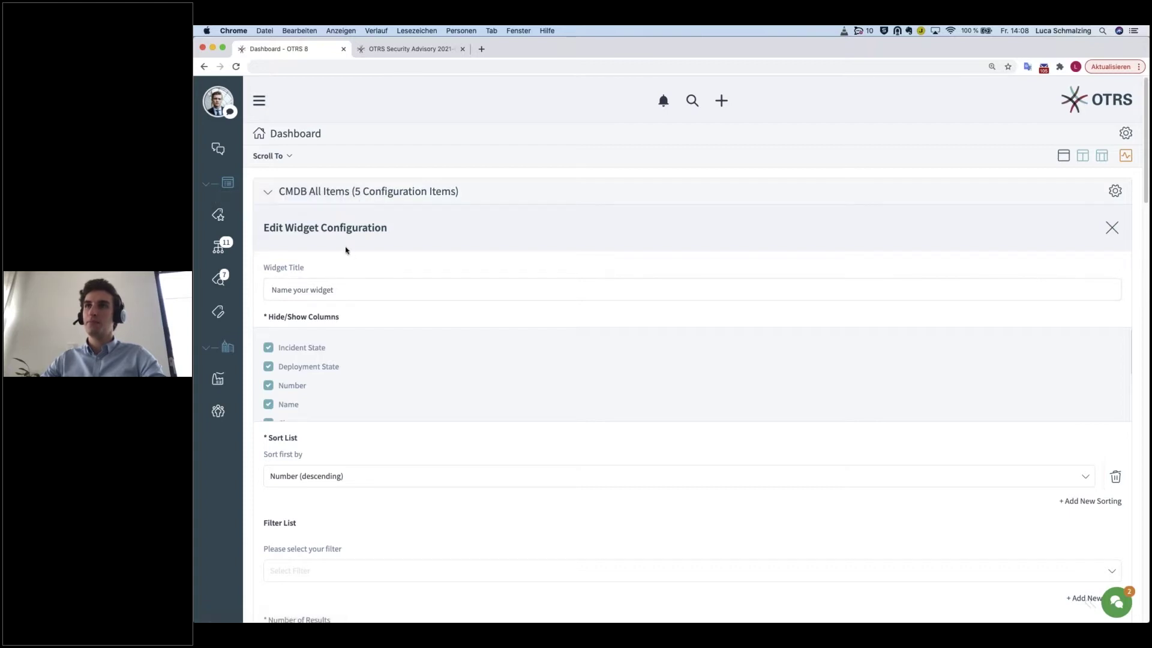
{"action": "scroll", "coordinate": [330, 313], "scroll_direction": "down", "scroll_amount": 1}
{"action": "left_click", "coordinate": [333, 287]}
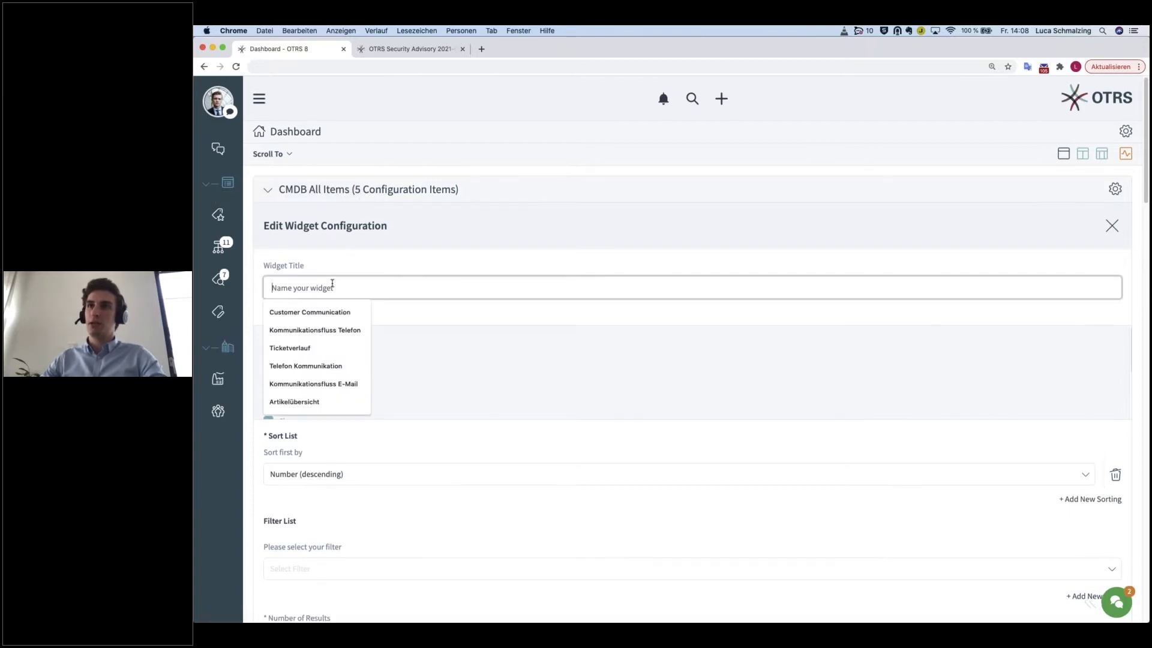
Reorder the CMDB widget's columns so that Name comes before Number, and hide the Changed column.
{"action": "scroll", "coordinate": [381, 269], "scroll_direction": "down", "scroll_amount": 3}
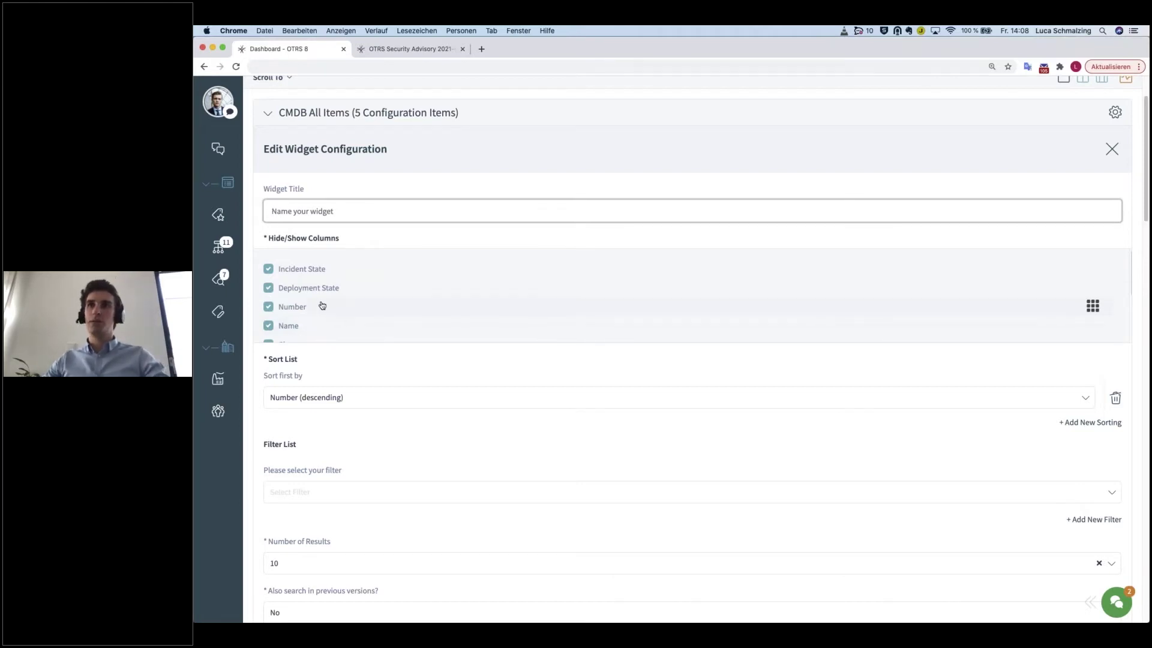
{"action": "scroll", "coordinate": [311, 327], "scroll_direction": "down", "scroll_amount": 1}
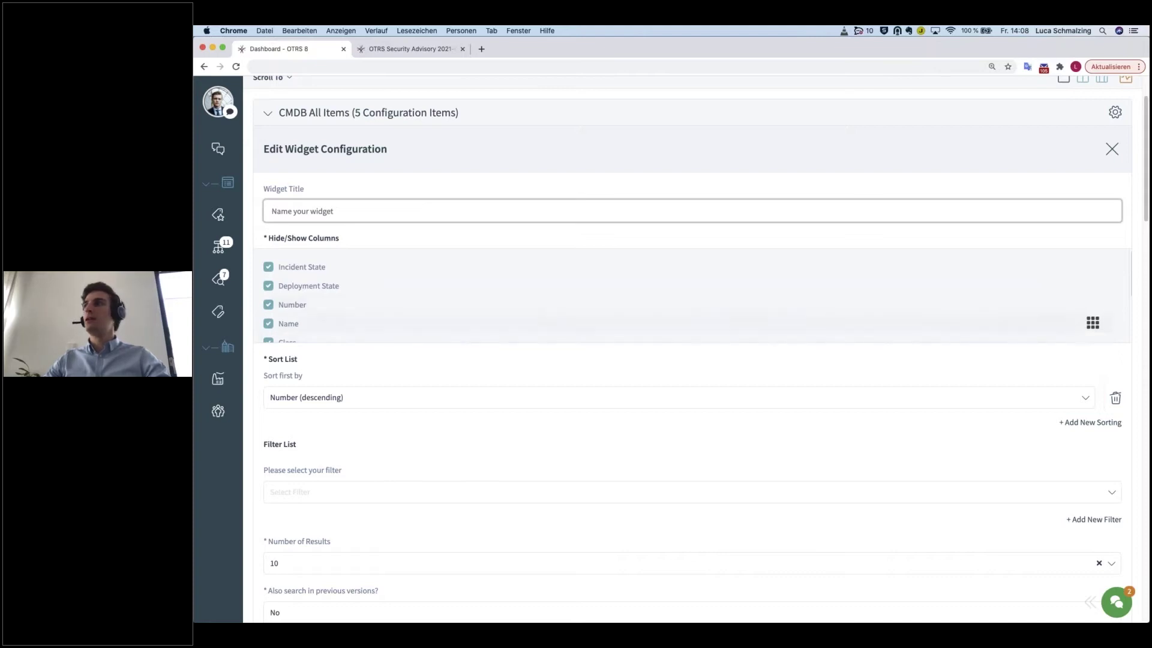
{"action": "left_click_drag", "start_coordinate": [1093, 306], "coordinate": [1093, 323]}
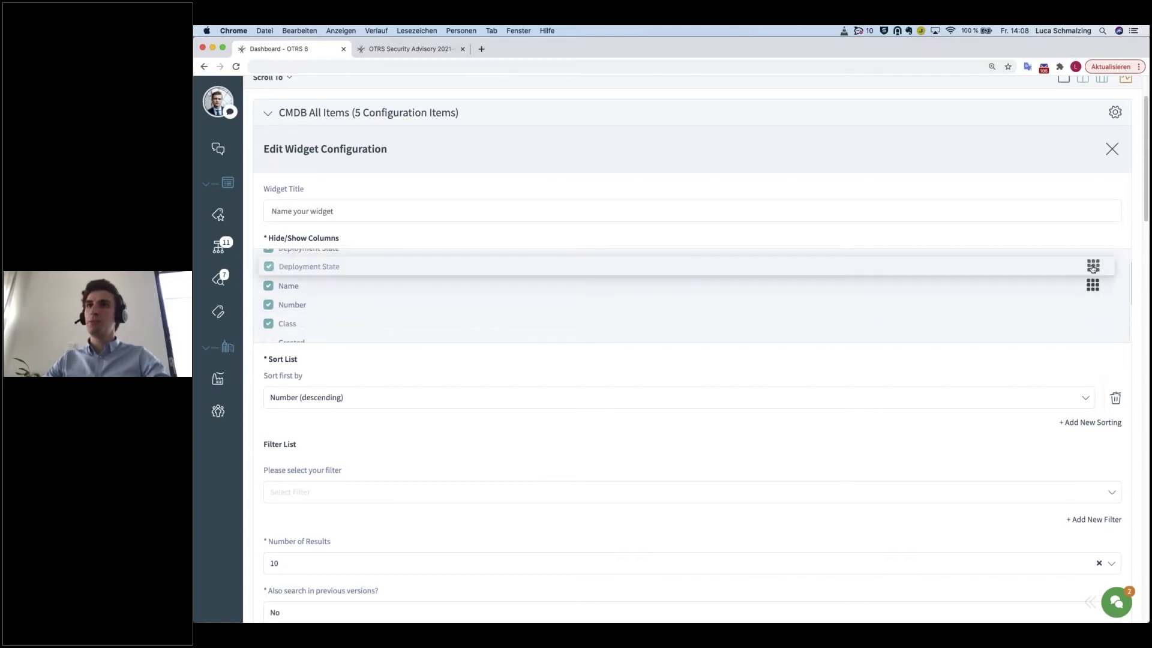
{"action": "scroll", "coordinate": [1041, 314], "scroll_direction": "down", "scroll_amount": 3}
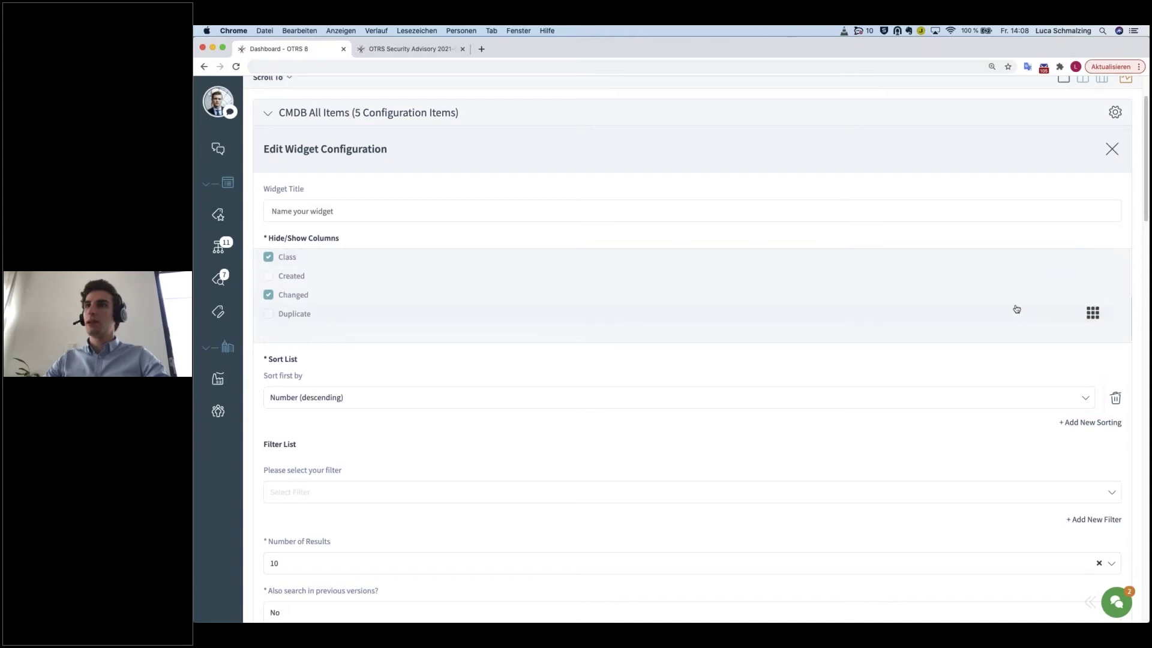
{"action": "left_click", "coordinate": [268, 294]}
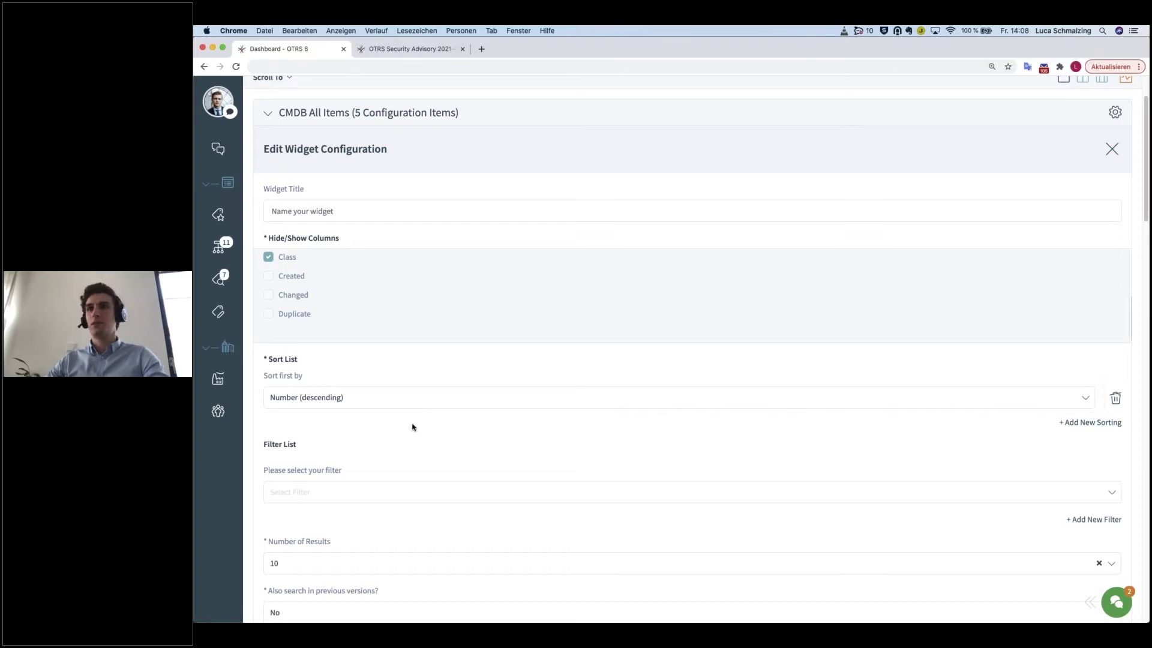
Add a second sorting level to the CMDB widget and set it to Created (ascending).
{"action": "left_click", "coordinate": [1071, 423]}
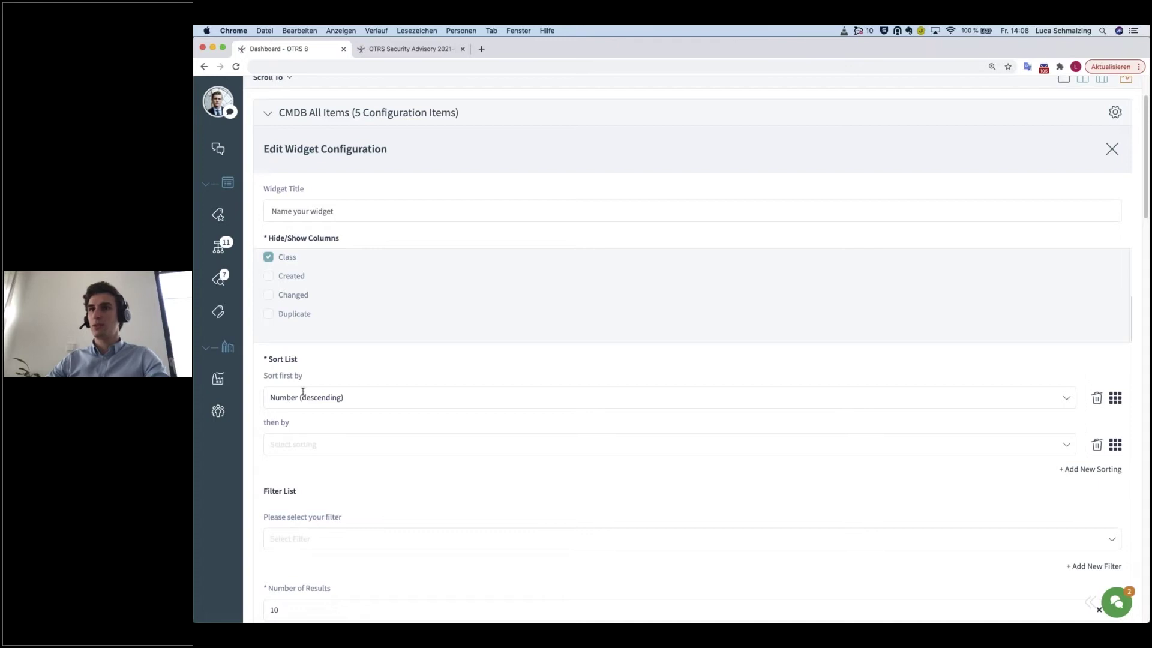
{"action": "left_click_drag", "start_coordinate": [303, 392], "coordinate": [267, 380]}
{"action": "left_click", "coordinate": [266, 379]}
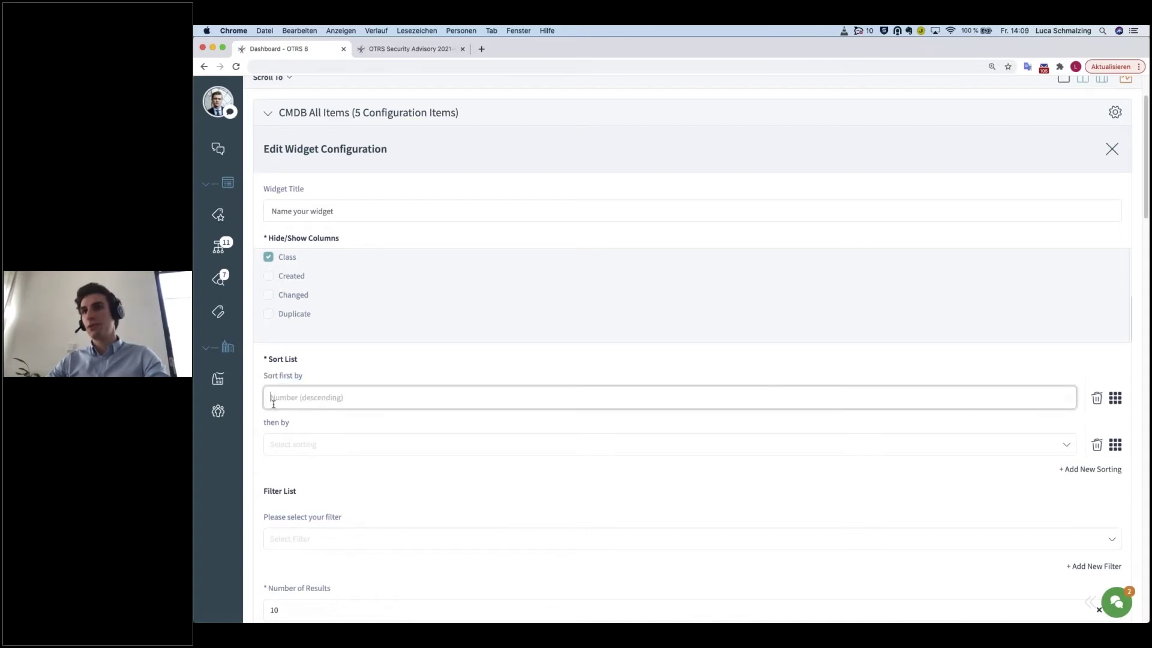
{"action": "left_click", "coordinate": [313, 442]}
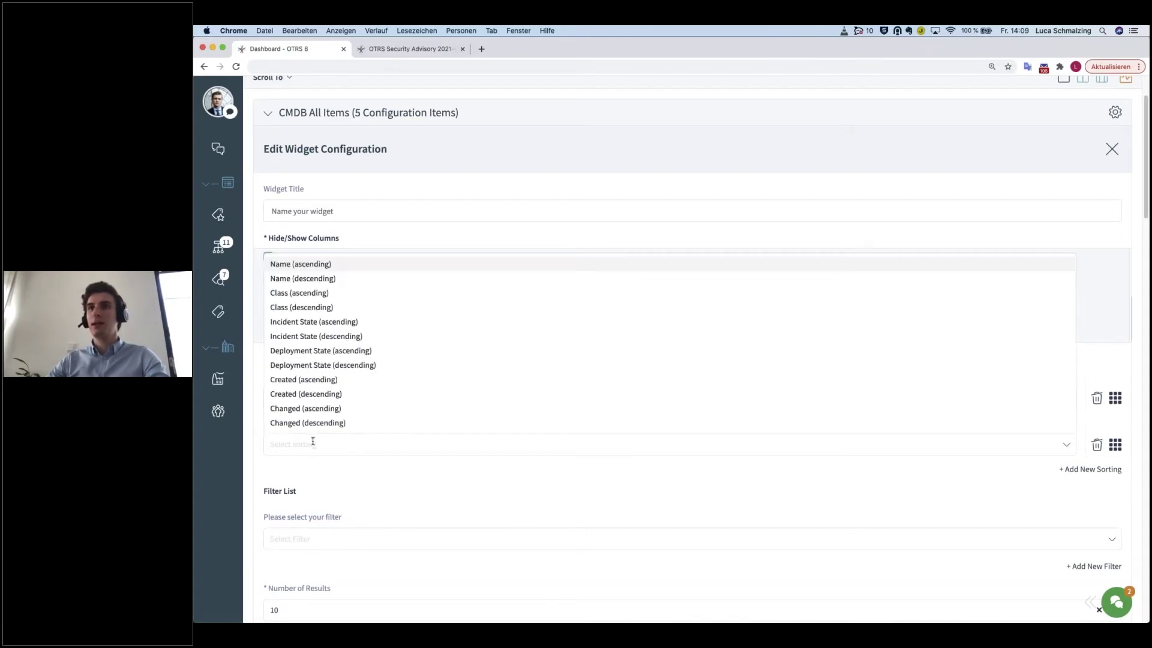
{"action": "left_click", "coordinate": [303, 379]}
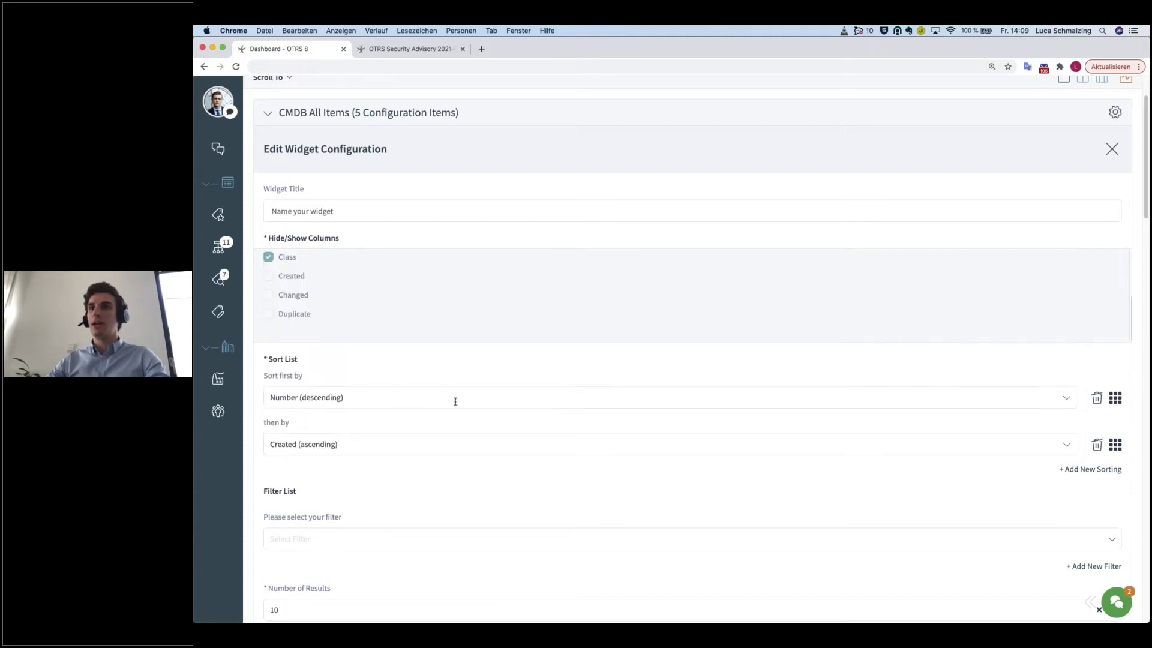
Add a third sorting level to the CMDB widget and examine its sort options without choosing one.
{"action": "left_click", "coordinate": [1090, 469]}
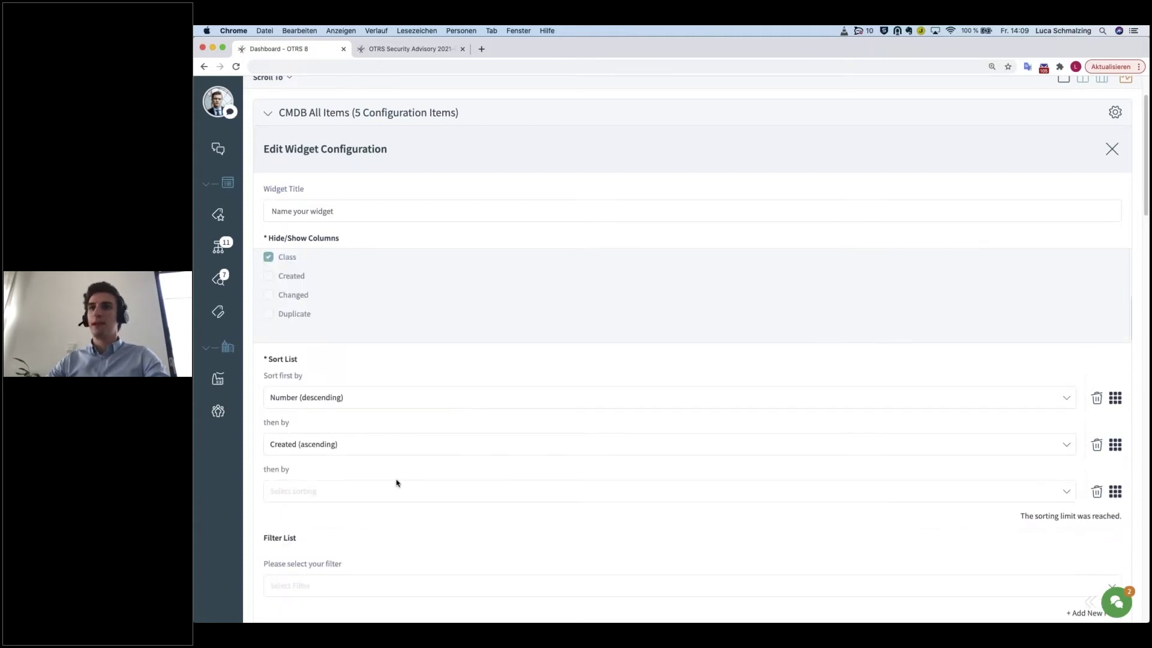
{"action": "left_click", "coordinate": [294, 490]}
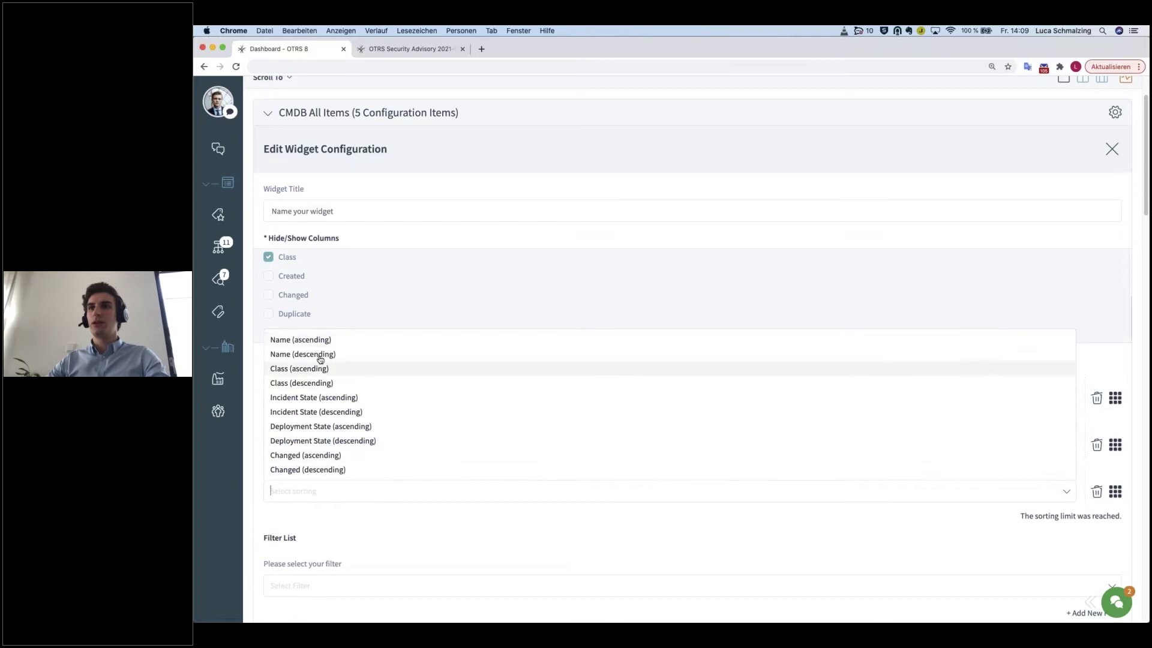
{"action": "left_click", "coordinate": [487, 215]}
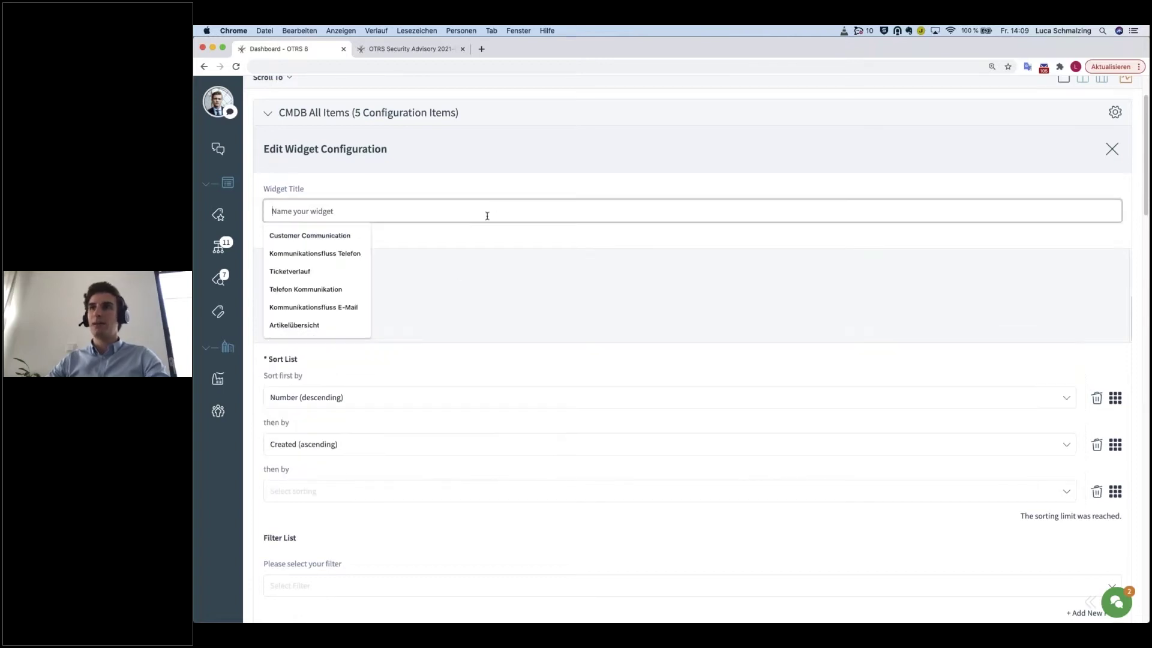
{"action": "left_click", "coordinate": [509, 191]}
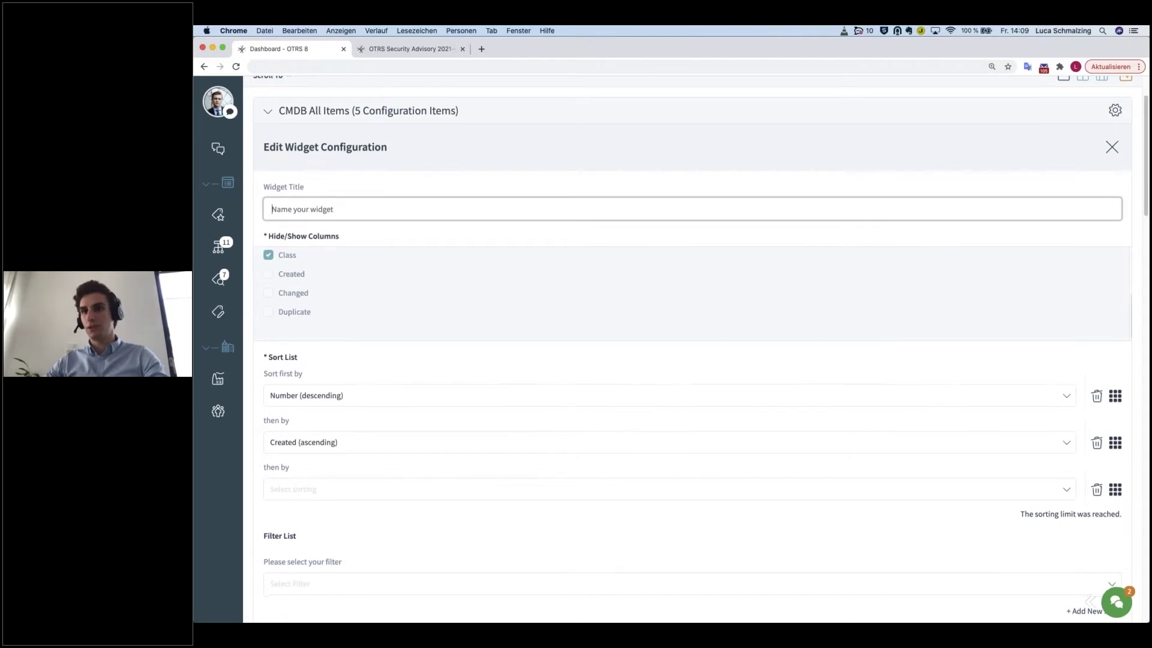
Examine the CMDB widget's available filters, result-count choices and the setting for also searching in previous versions.
{"action": "scroll", "coordinate": [447, 474], "scroll_direction": "down", "scroll_amount": 3}
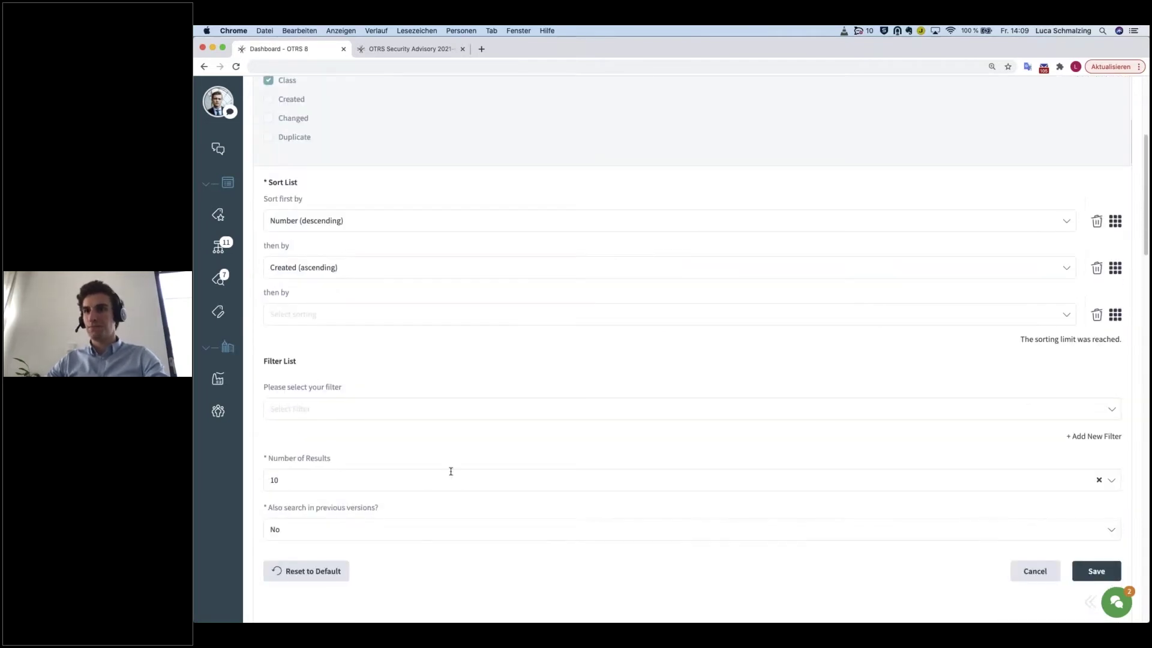
{"action": "left_click", "coordinate": [382, 409]}
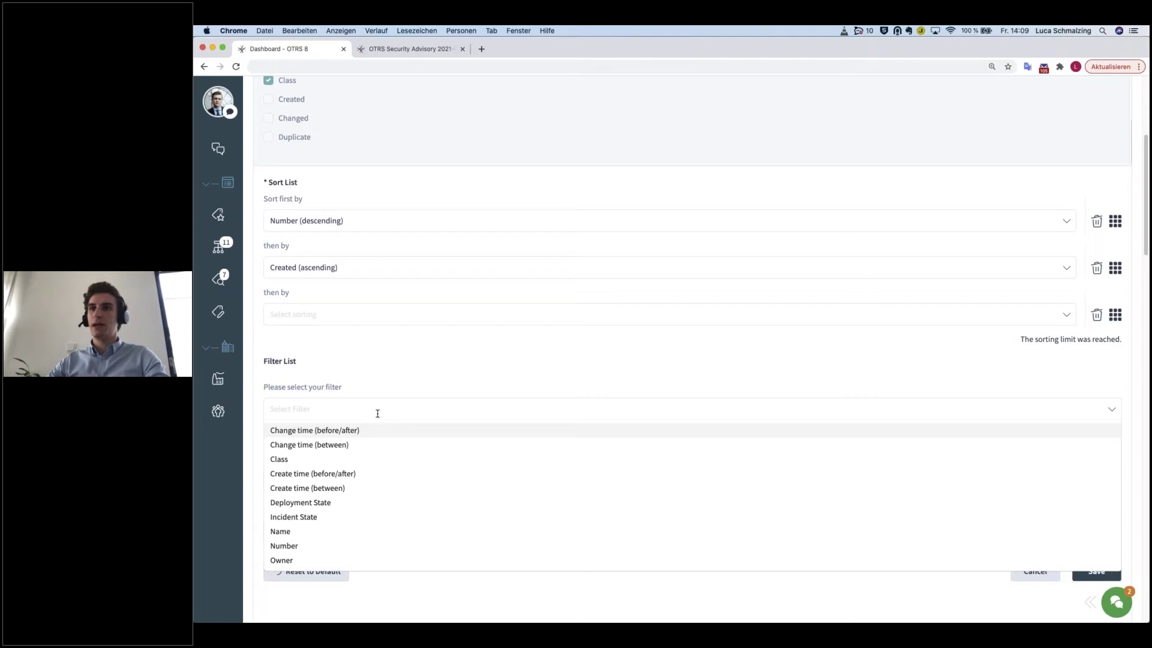
{"action": "left_click", "coordinate": [390, 349]}
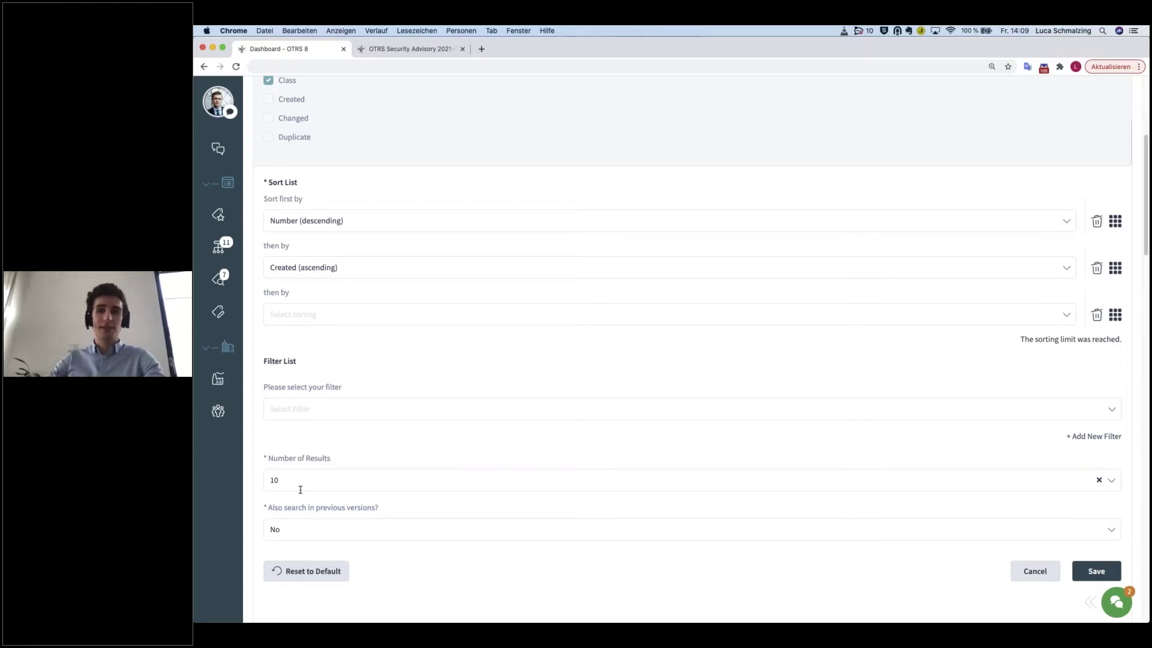
{"action": "left_click", "coordinate": [301, 487]}
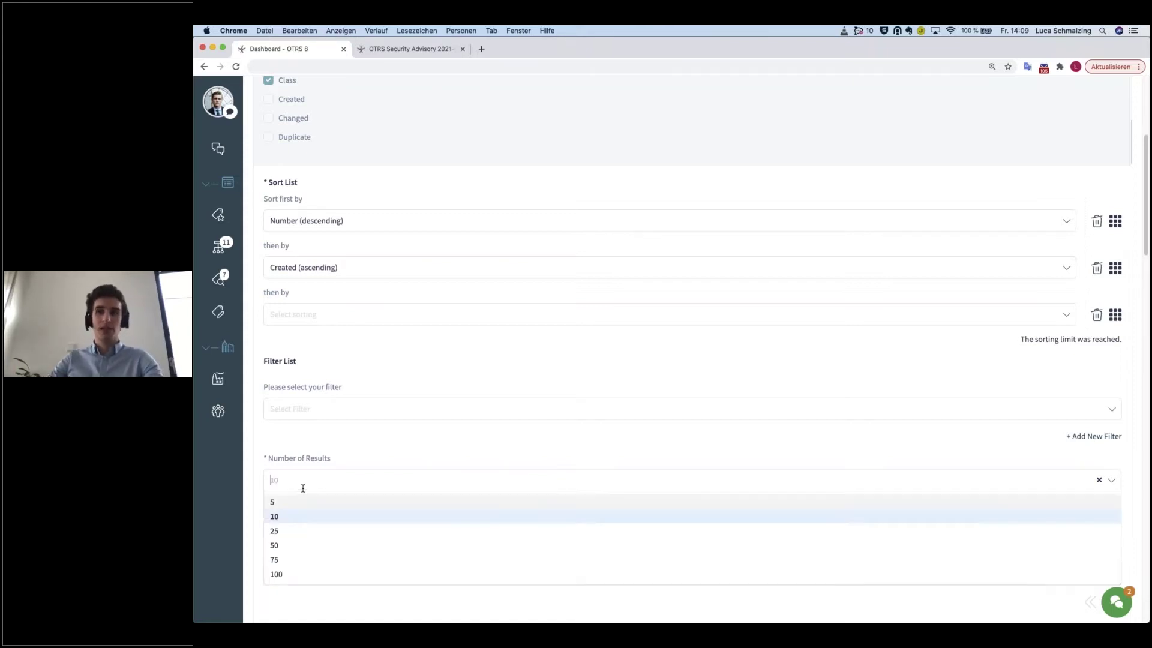
{"action": "left_click", "coordinate": [278, 520]}
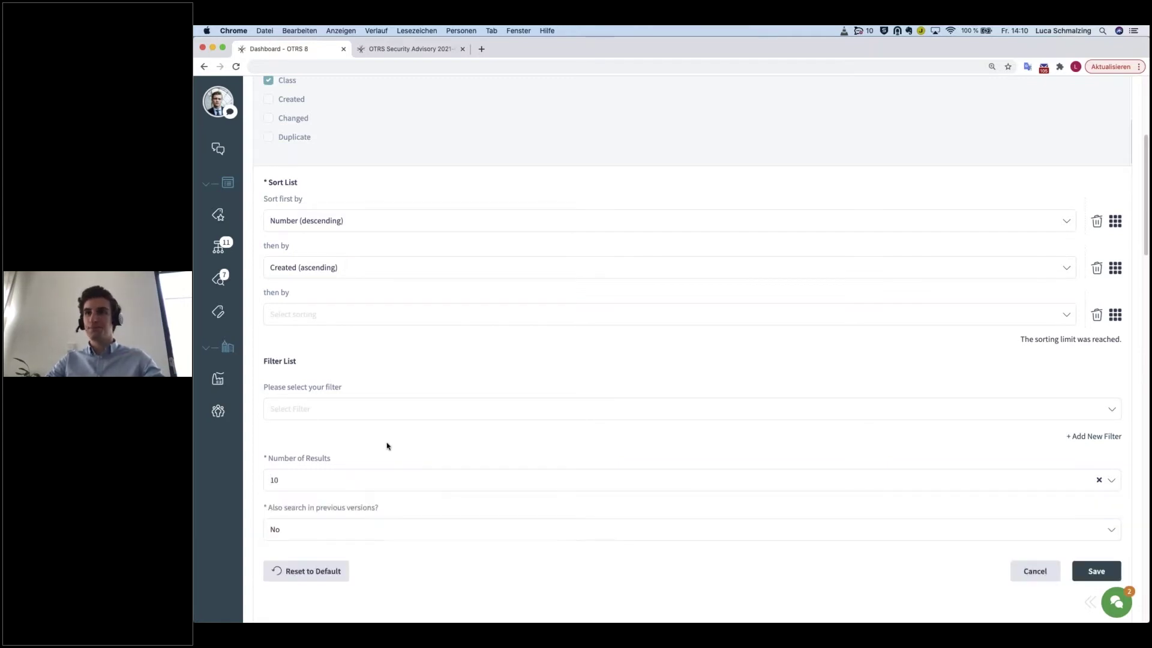
{"action": "left_click", "coordinate": [355, 534]}
{"action": "left_click", "coordinate": [463, 510]}
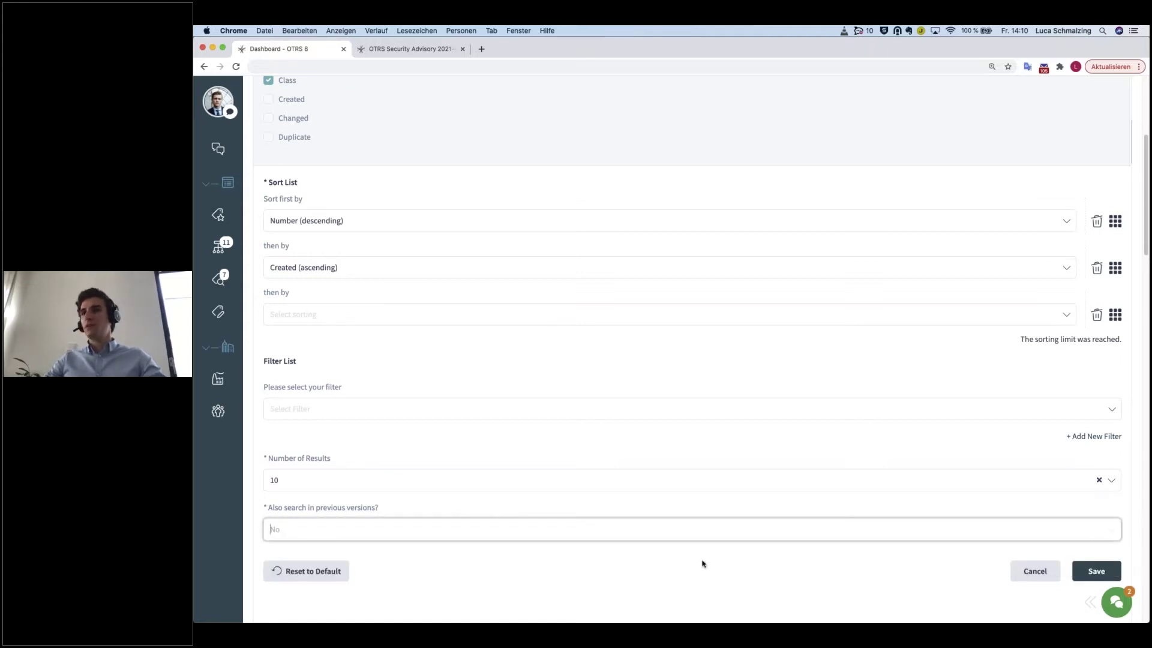
Cancel the CMDB widget's configuration and discard its unsaved changes.
{"action": "left_click", "coordinate": [1020, 579]}
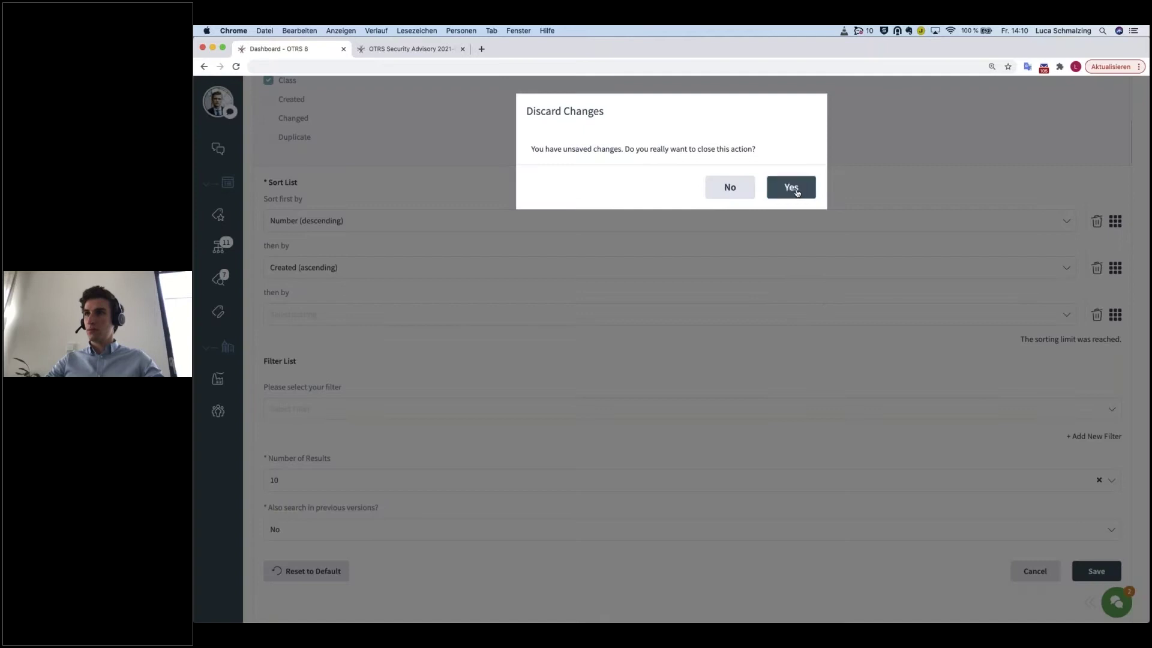
{"action": "left_click", "coordinate": [798, 189]}
{"action": "scroll", "coordinate": [789, 273], "scroll_direction": "up", "scroll_amount": 2}
{"action": "scroll", "coordinate": [790, 281], "scroll_direction": "up", "scroll_amount": 5}
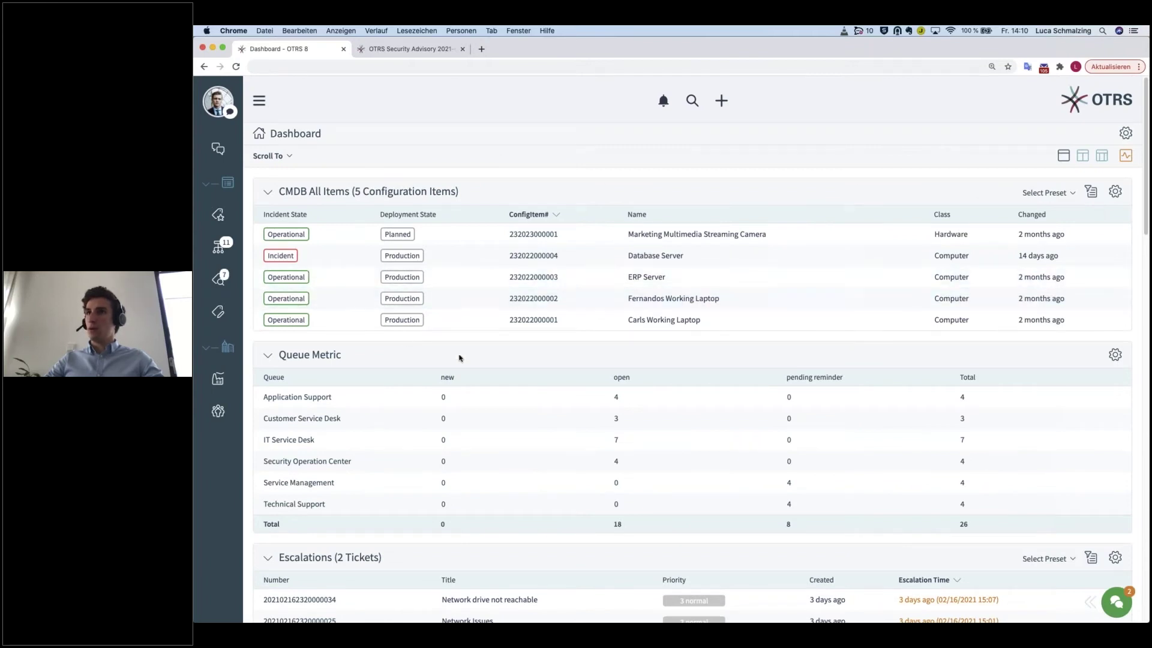
Switch the dashboard to the two-column layout and add another CMDB All Items widget at the head of the second column.
{"action": "left_click", "coordinate": [1082, 157]}
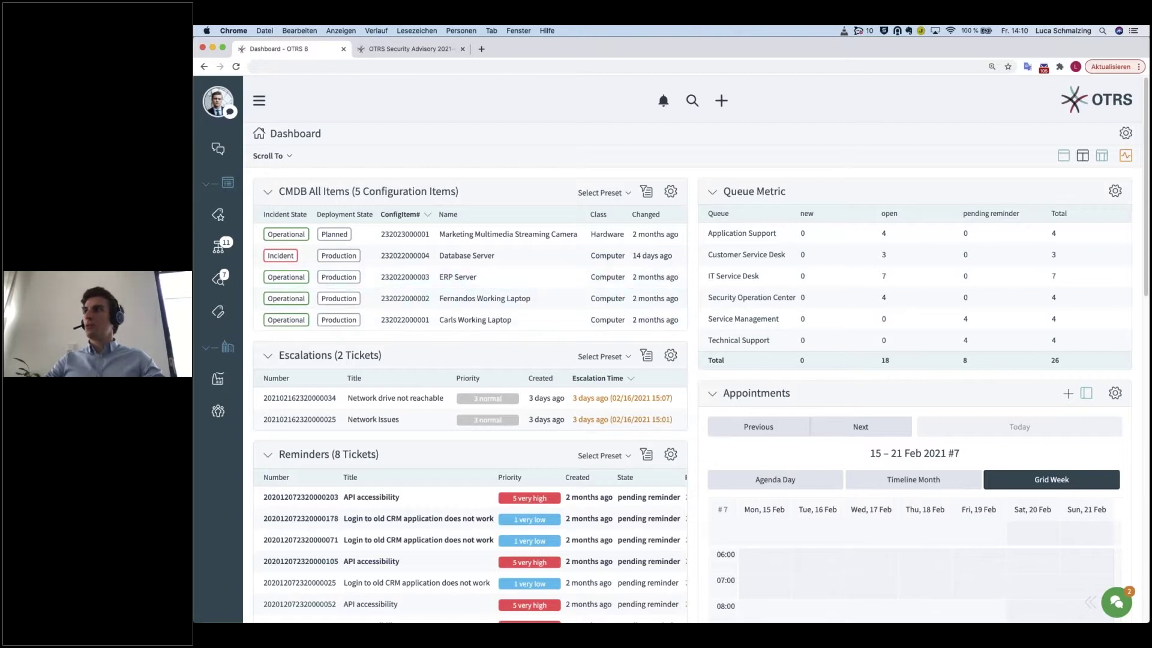
{"action": "left_click", "coordinate": [1126, 133]}
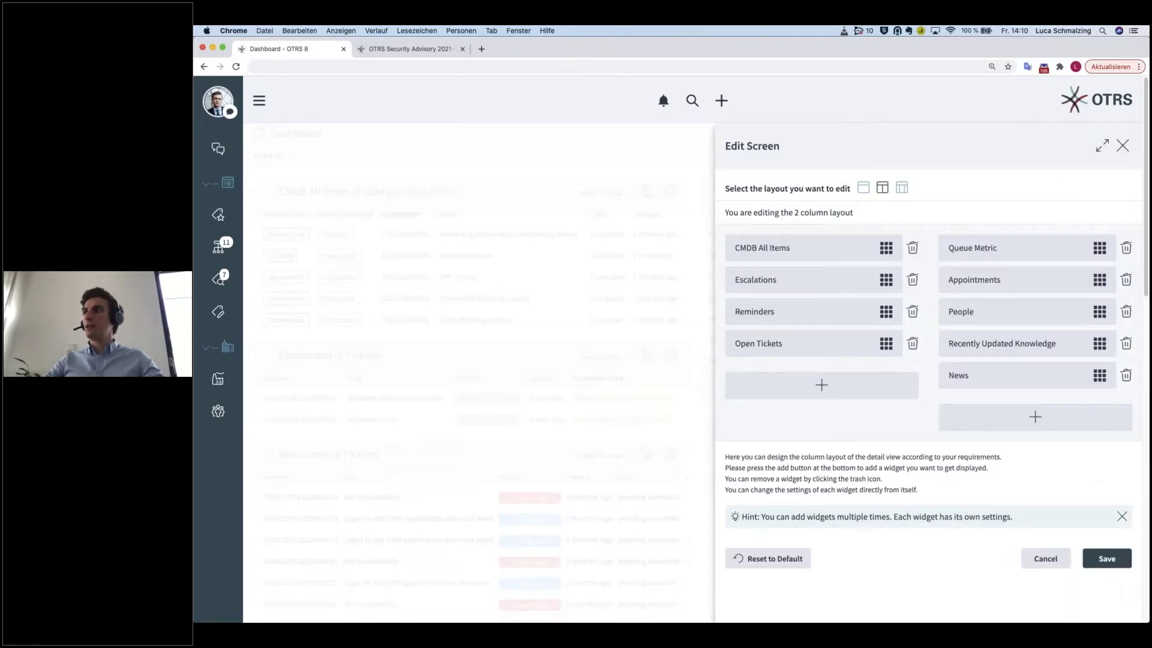
{"action": "left_click", "coordinate": [988, 427]}
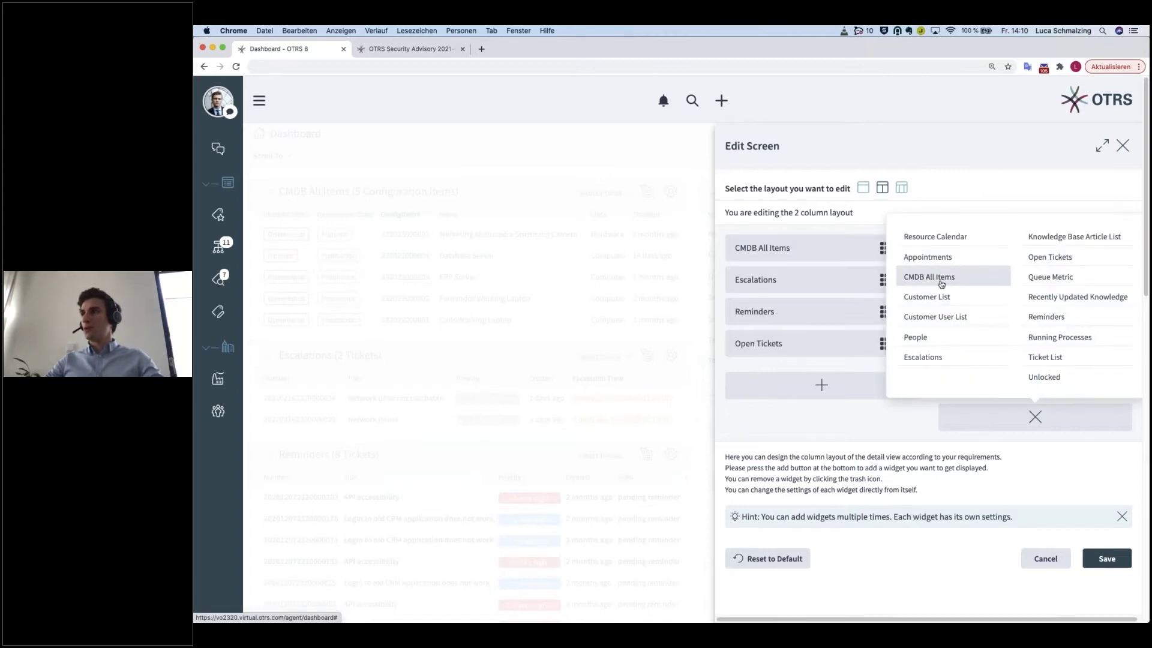
{"action": "left_click", "coordinate": [941, 278]}
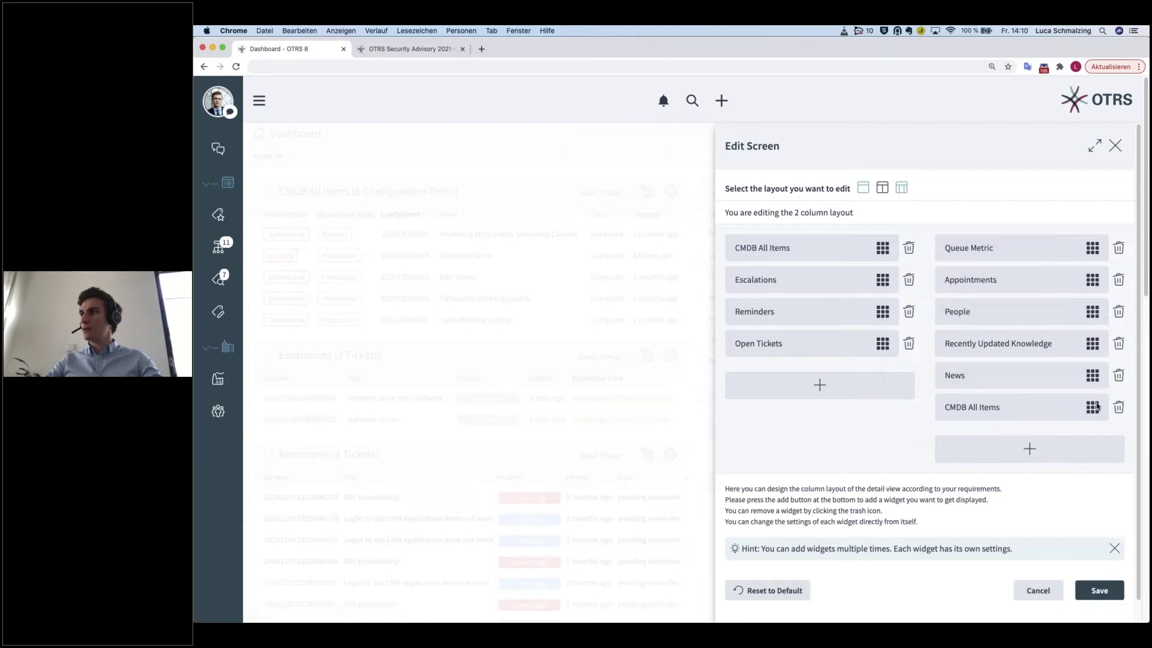
{"action": "left_click_drag", "start_coordinate": [1092, 407], "coordinate": [1068, 246]}
{"action": "left_click", "coordinate": [1093, 591]}
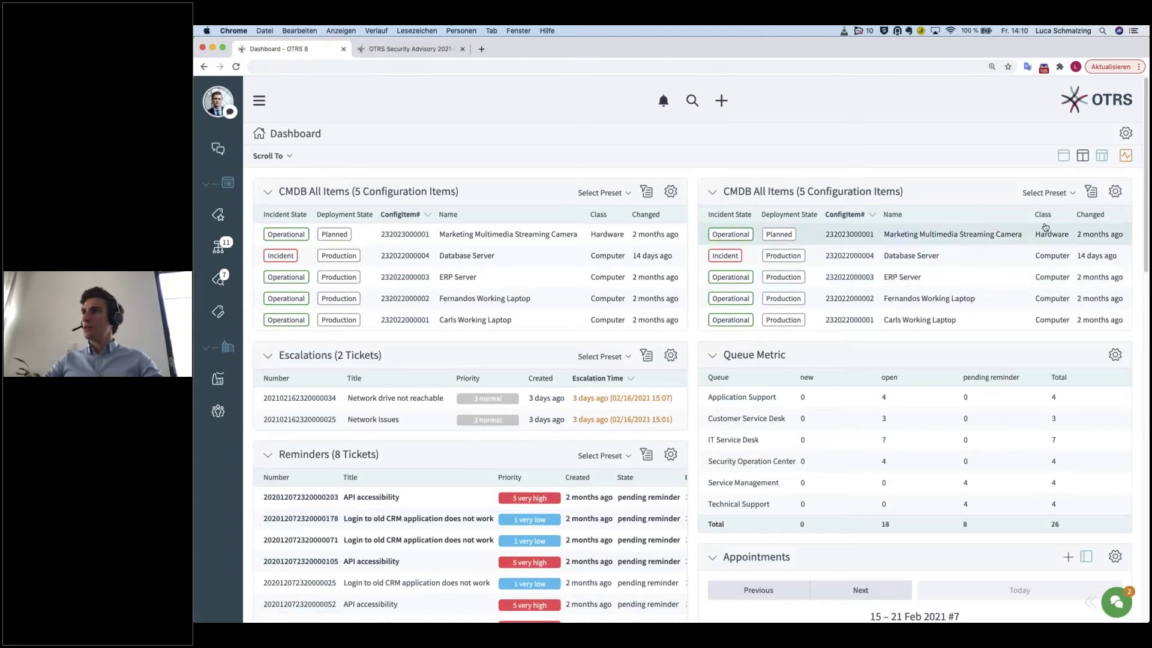
Add an Incident State filter to the second-column CMDB widget and title the widget Incident Configuration Items.
{"action": "left_click", "coordinate": [1113, 193]}
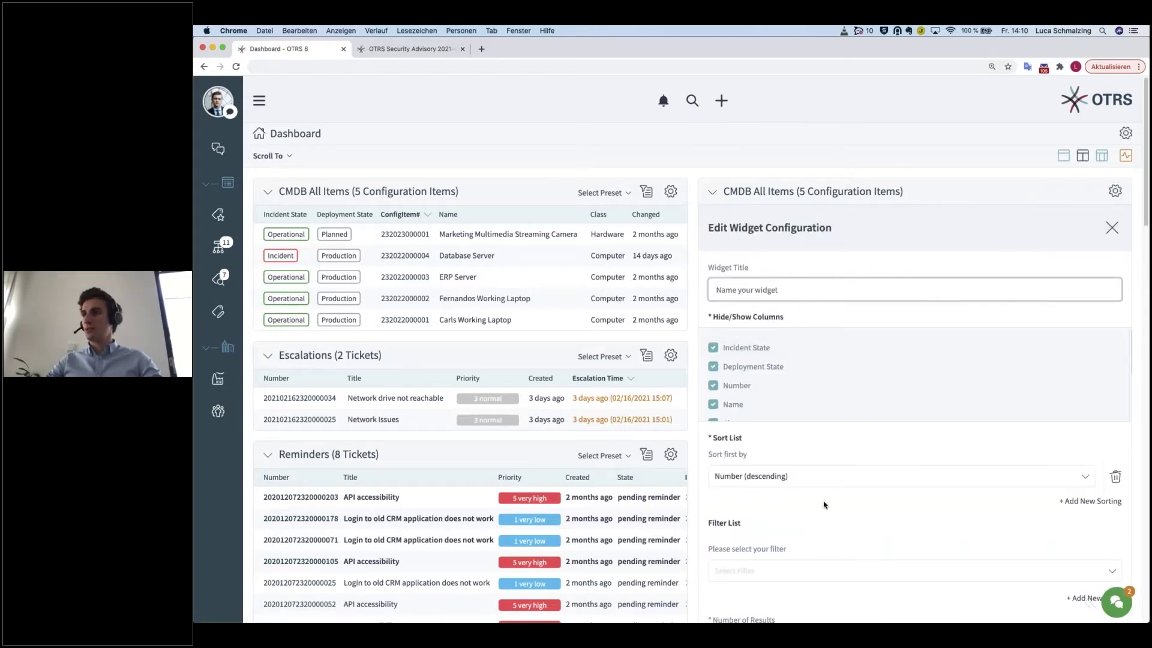
{"action": "scroll", "coordinate": [825, 507], "scroll_direction": "down", "scroll_amount": 2}
{"action": "left_click", "coordinate": [770, 512]}
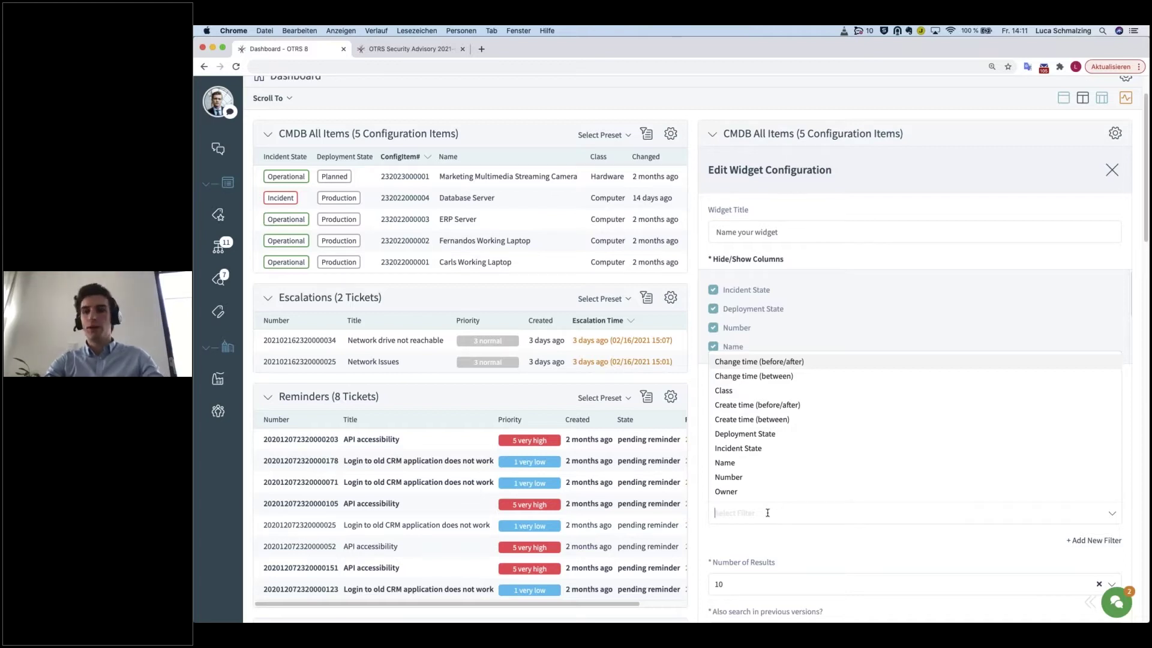
{"action": "left_click", "coordinate": [773, 448]}
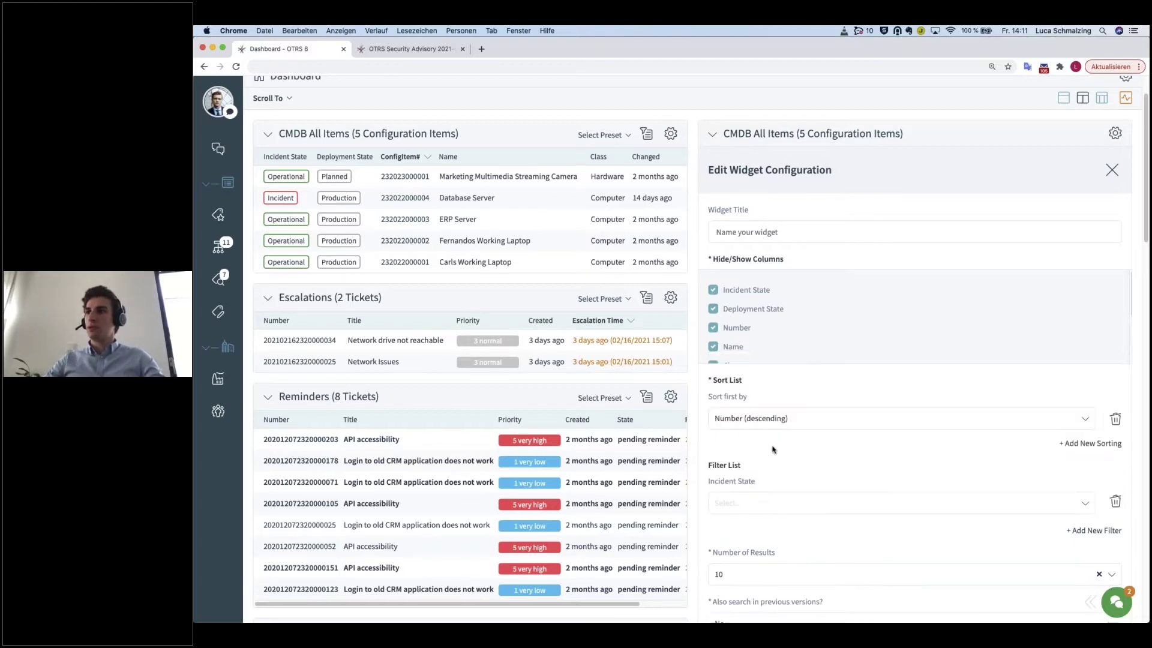
{"action": "left_click", "coordinate": [789, 234]}
{"action": "type", "text": "IN"}
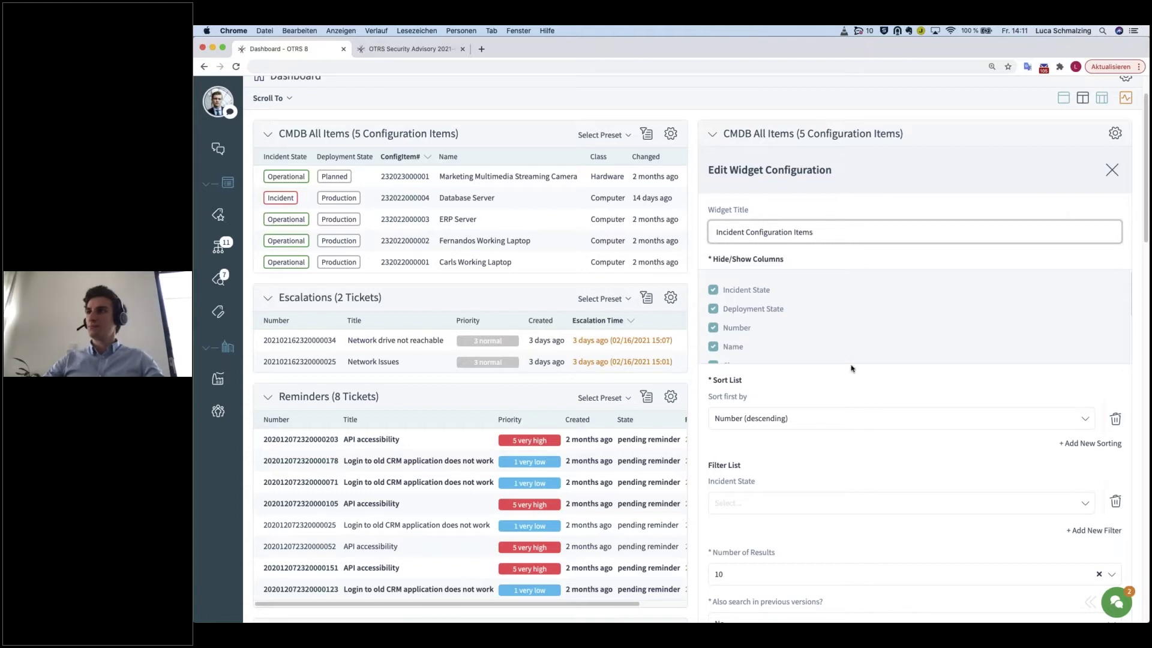
Set the second-column CMDB widget's Incident State filter to Incident and save its configuration.
{"action": "left_click", "coordinate": [754, 500]}
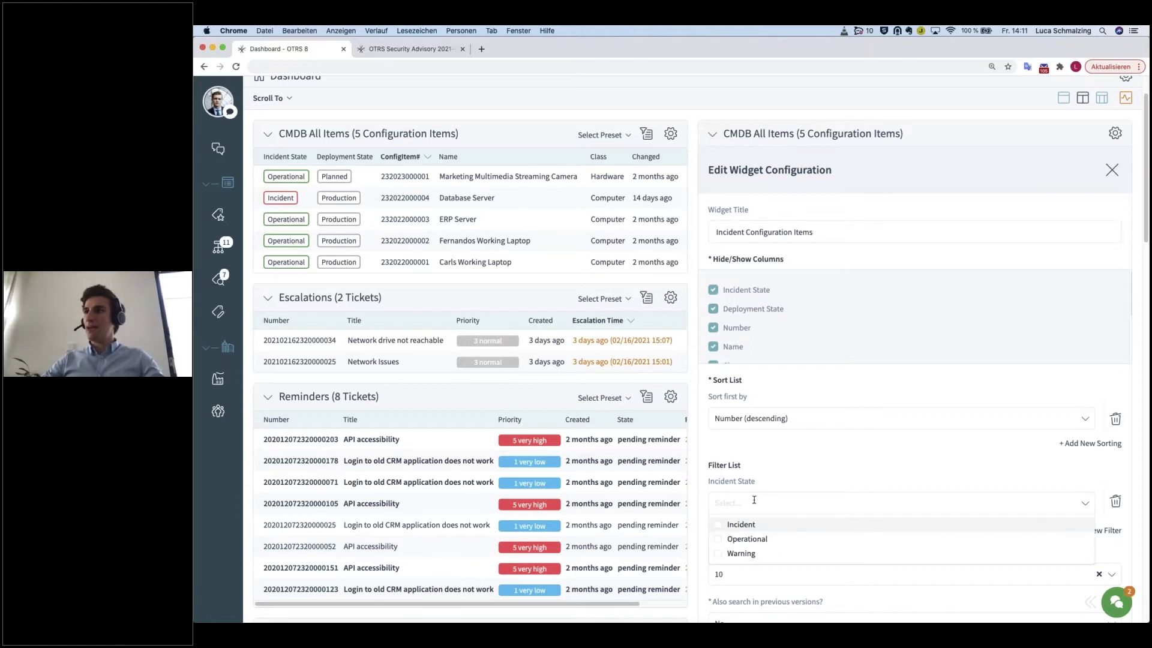
{"action": "left_click", "coordinate": [719, 526]}
{"action": "left_click", "coordinate": [779, 461]}
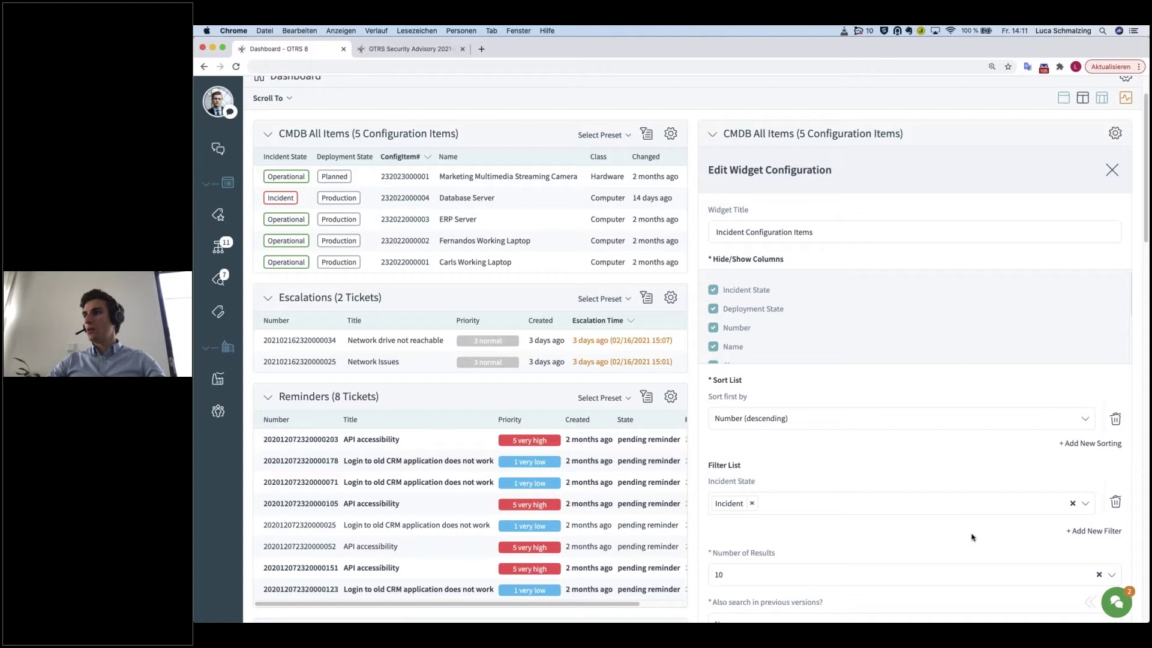
{"action": "scroll", "coordinate": [971, 535], "scroll_direction": "down", "scroll_amount": 3}
{"action": "left_click", "coordinate": [1086, 514]}
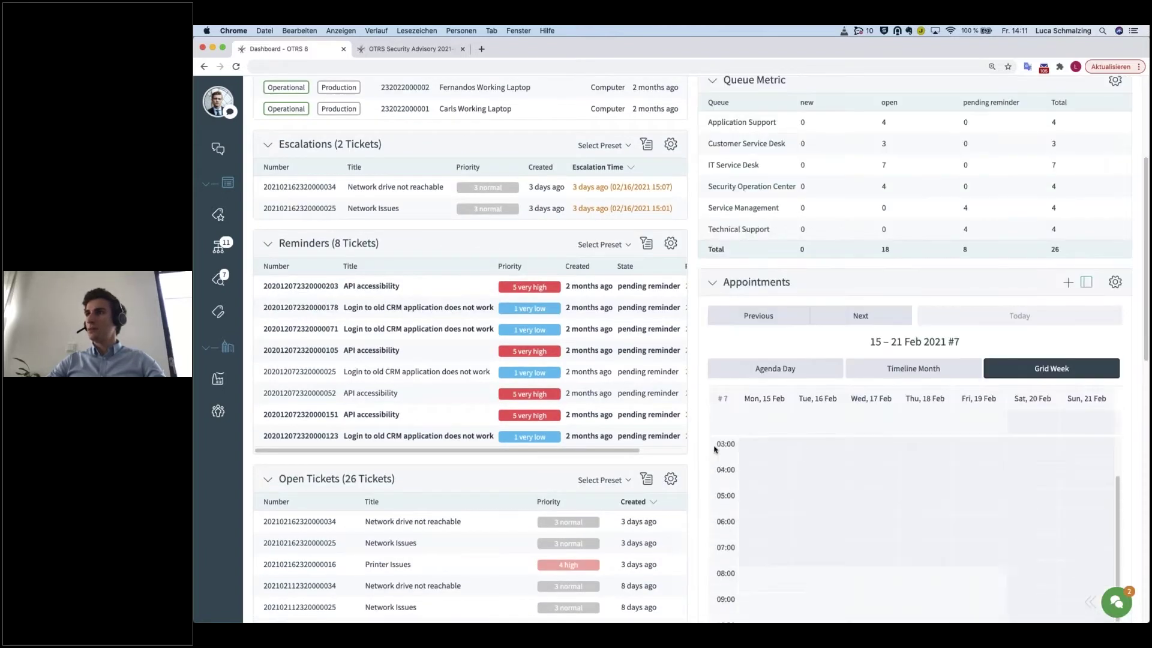
{"action": "scroll", "coordinate": [668, 377], "scroll_direction": "up", "scroll_amount": 5}
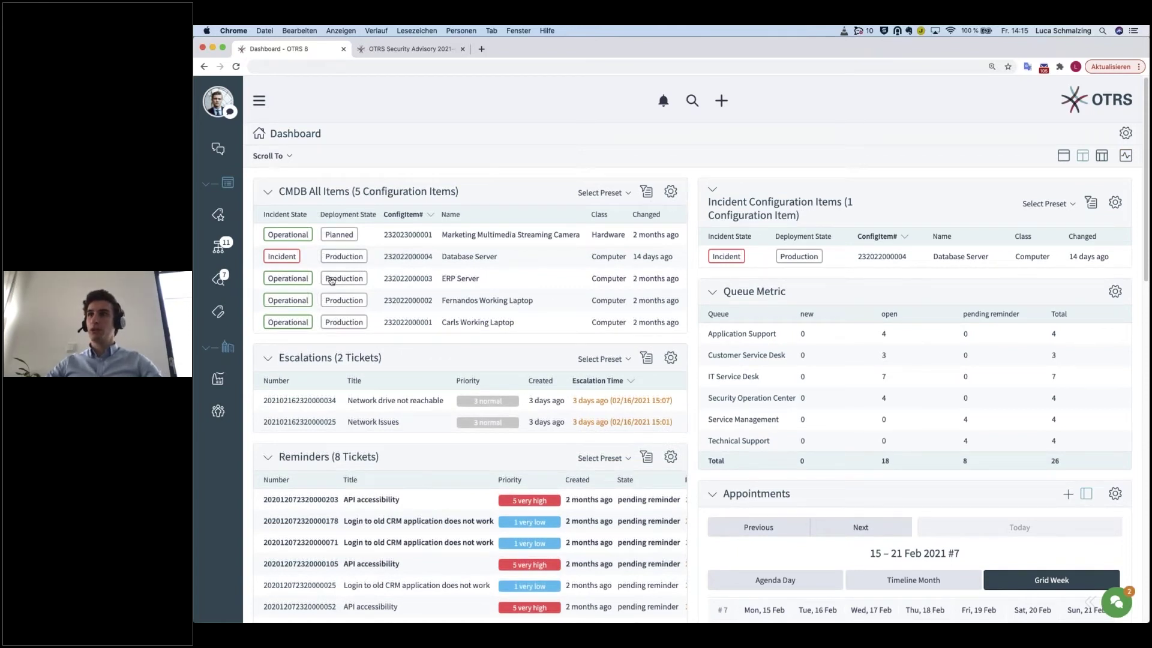
Filter the first-column CMDB All Items widget by the incident states Operational and Warning, and save its configuration.
{"action": "left_click", "coordinate": [670, 191]}
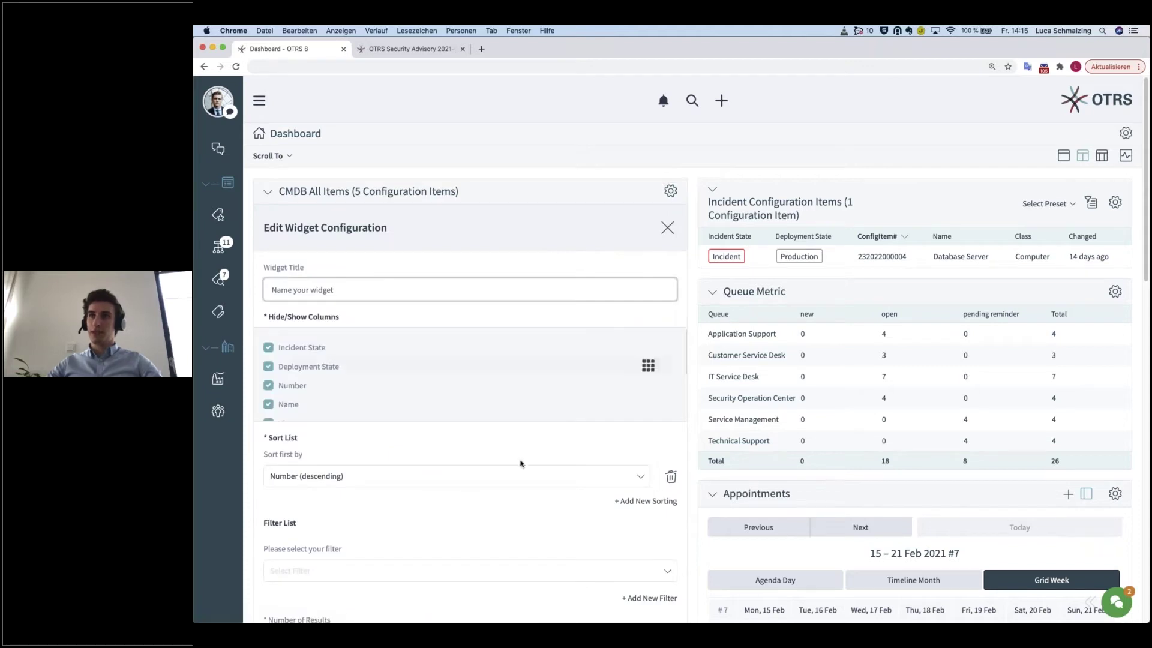
{"action": "scroll", "coordinate": [474, 505], "scroll_direction": "down", "scroll_amount": 5}
{"action": "left_click", "coordinate": [328, 457]}
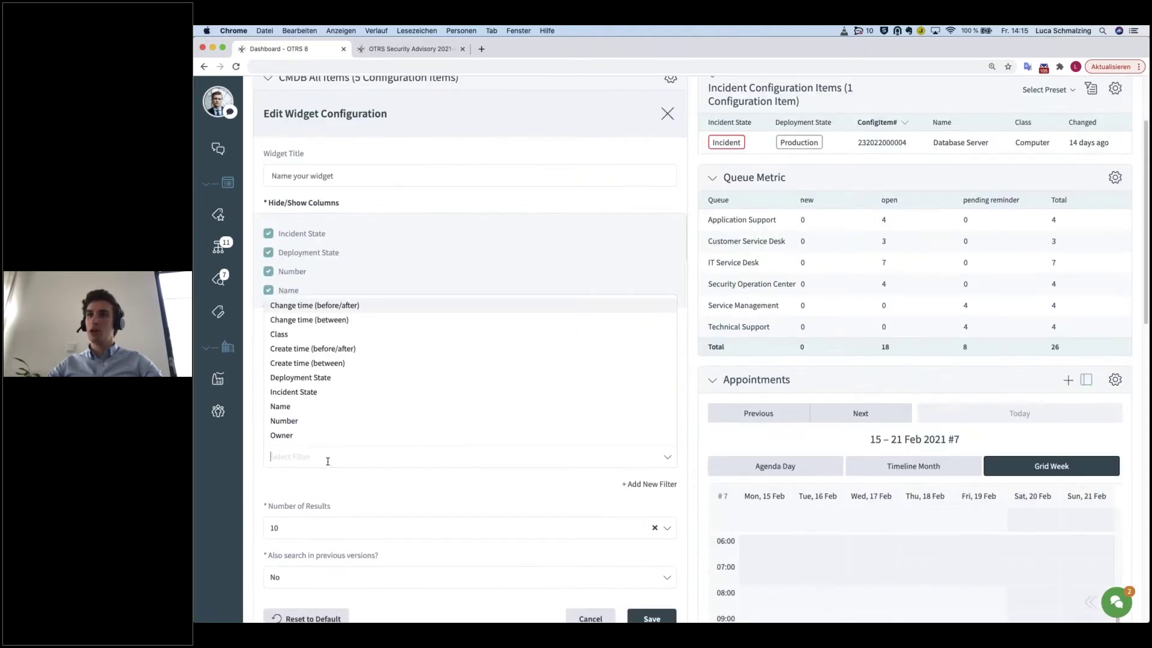
{"action": "left_click", "coordinate": [305, 392]}
{"action": "left_click", "coordinate": [364, 444]}
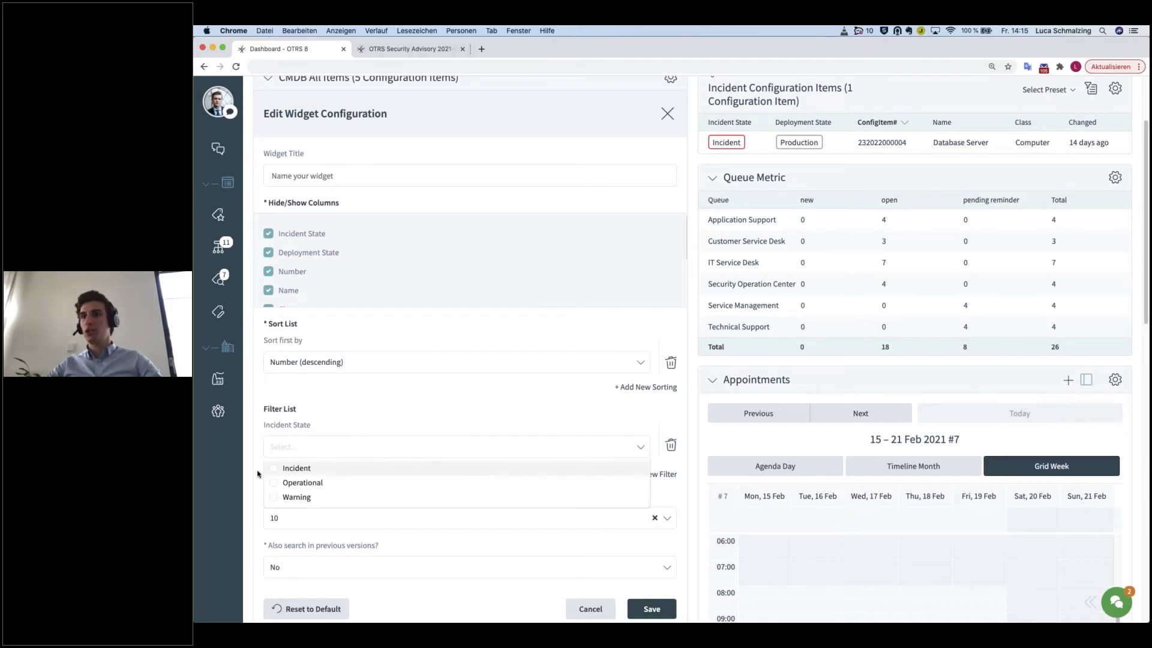
{"action": "left_click", "coordinate": [274, 484]}
{"action": "left_click", "coordinate": [274, 498]}
{"action": "left_click", "coordinate": [652, 609]}
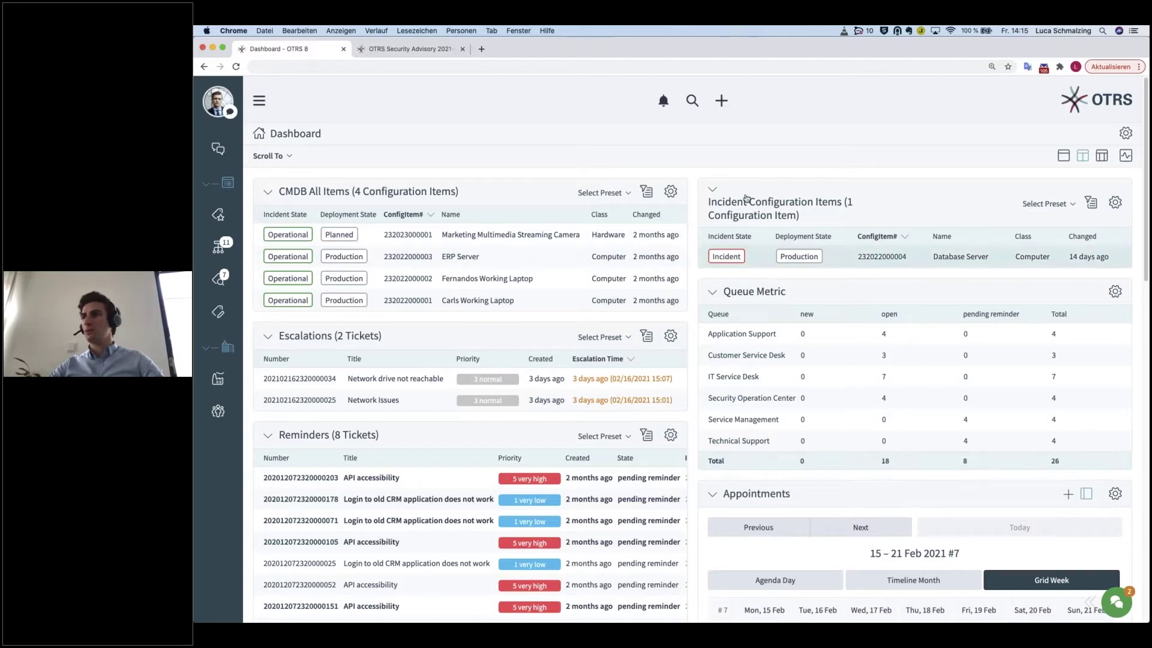
Rename the first-column CMDB All Items widget as Operational Configuration Items and save its configuration.
{"action": "left_click", "coordinate": [670, 191]}
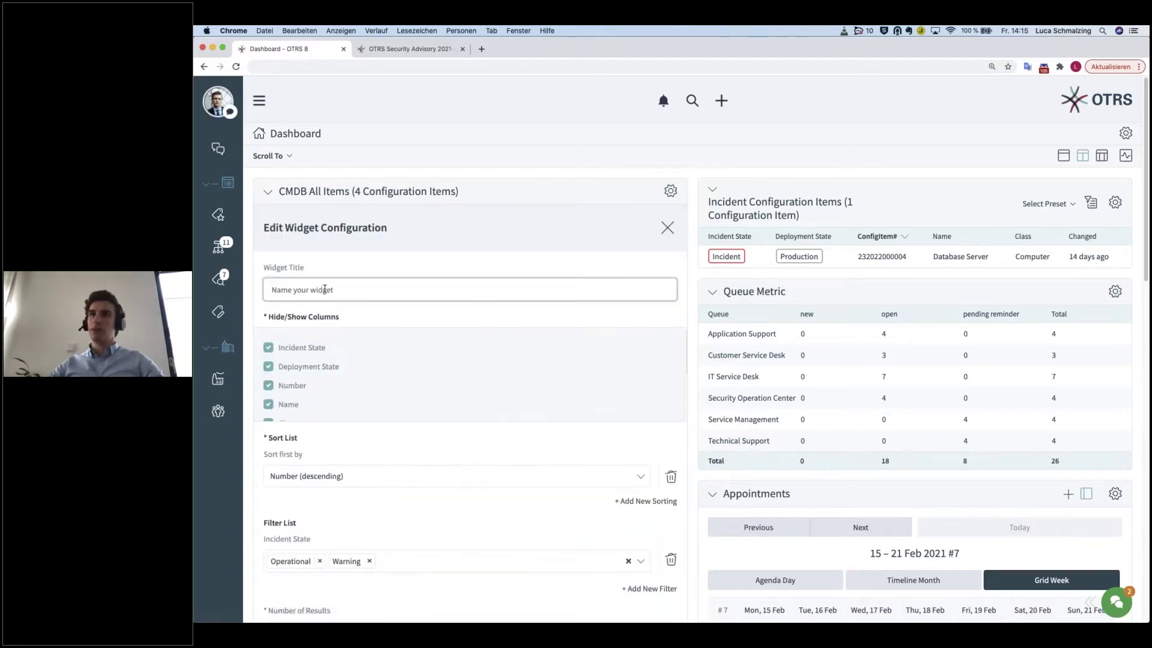
{"action": "left_click", "coordinate": [362, 290]}
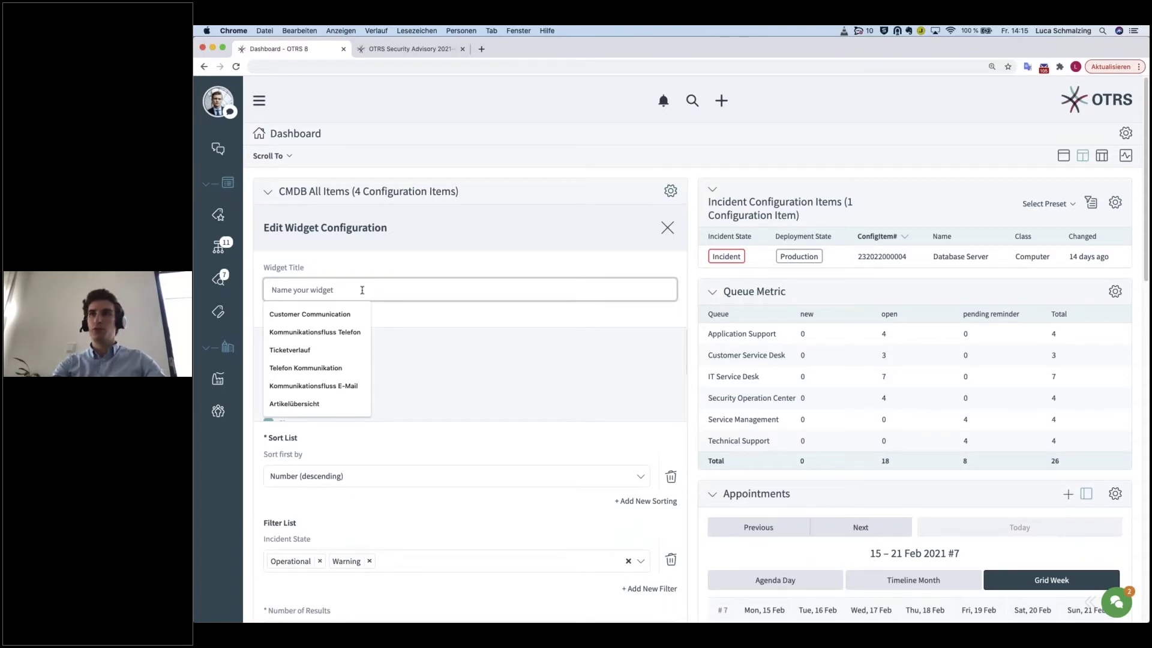
{"action": "type", "text": "CMD"}
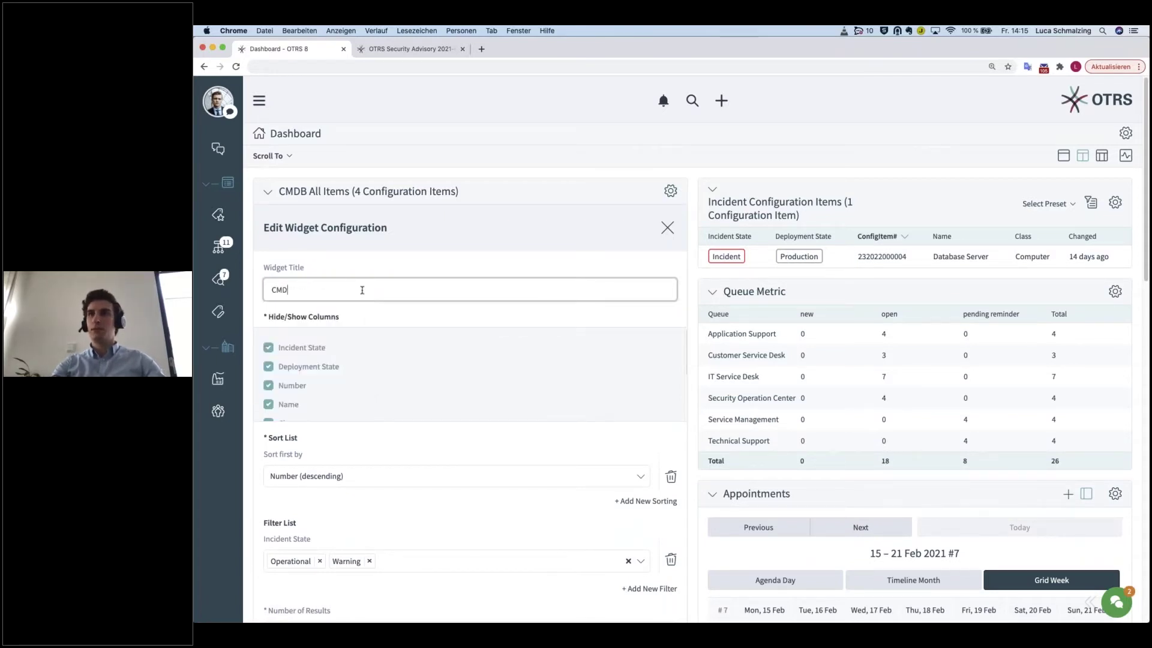
{"action": "key", "text": "BackSpace"}
{"action": "key", "text": "BackSpace"}
{"action": "type", "text": "Oper"}
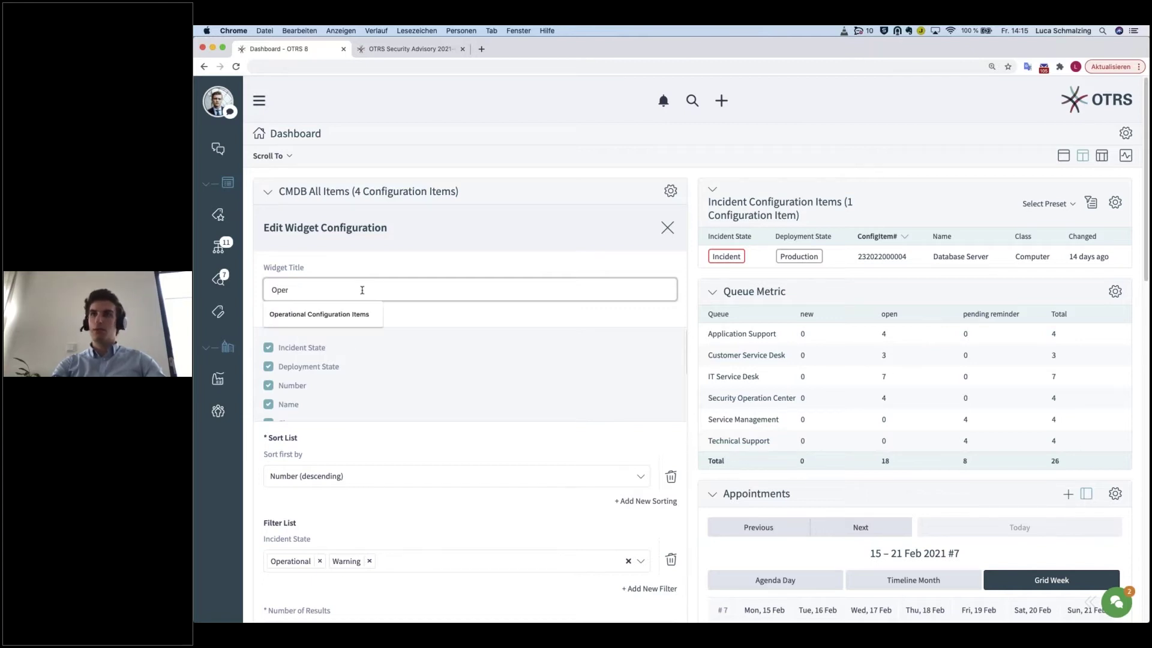
{"action": "type", "text": "ational Configu"}
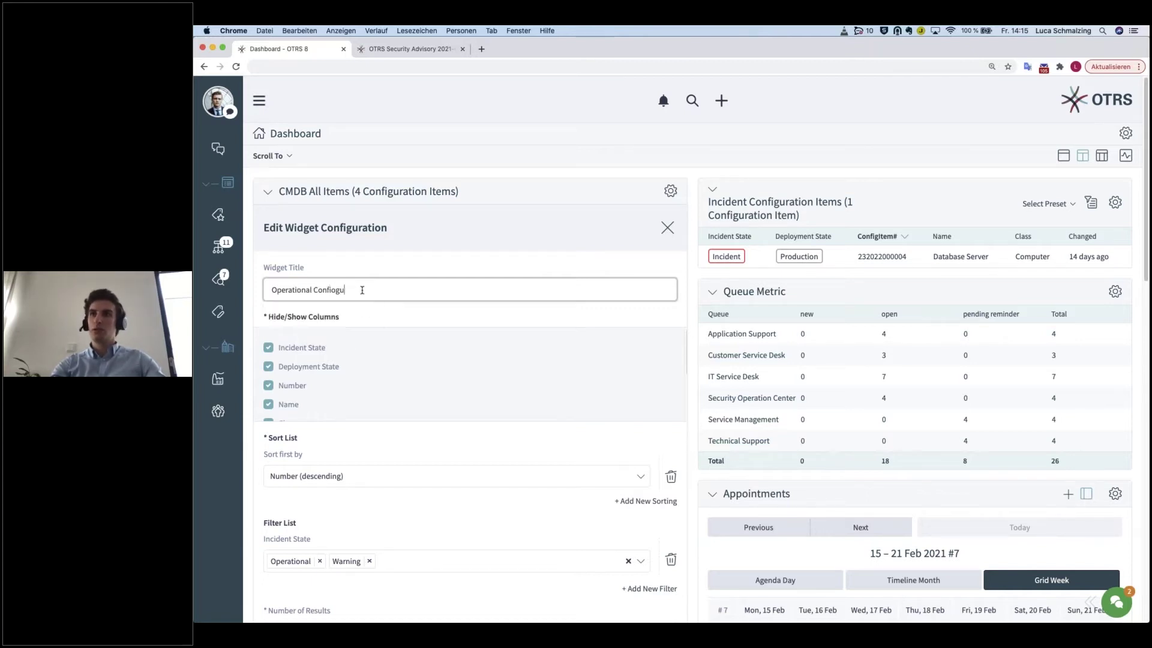
{"action": "type", "text": "ration Items"}
{"action": "scroll", "coordinate": [399, 448], "scroll_direction": "down", "scroll_amount": 4}
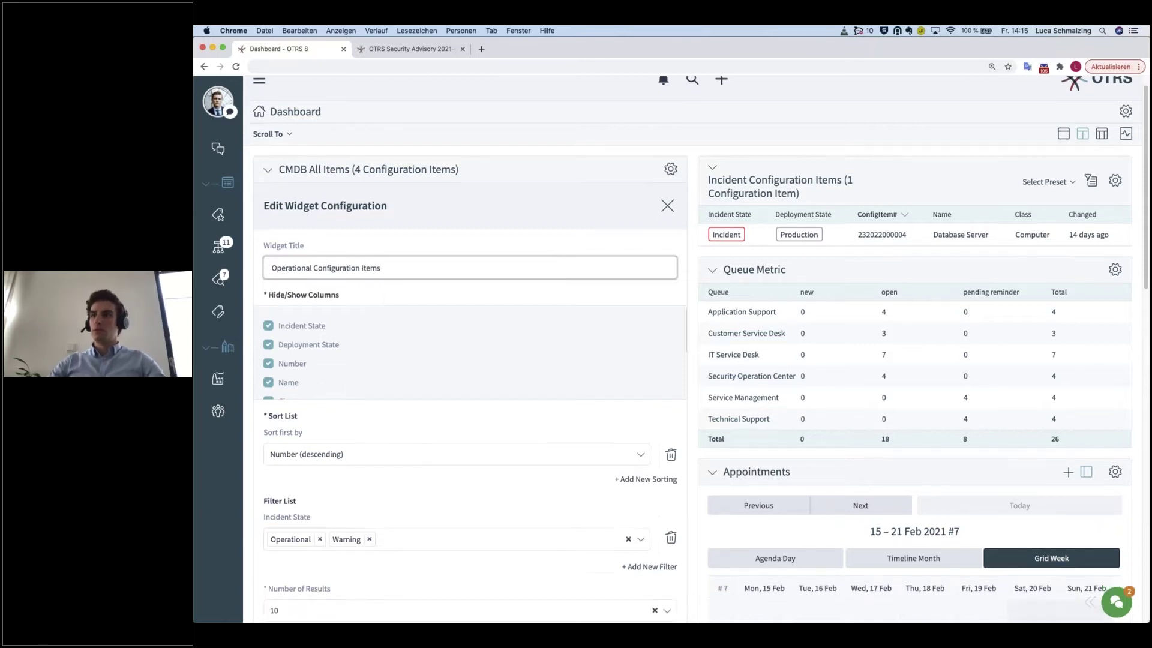
{"action": "left_click", "coordinate": [642, 520]}
{"action": "scroll", "coordinate": [510, 465], "scroll_direction": "up", "scroll_amount": 2}
{"action": "scroll", "coordinate": [505, 460], "scroll_direction": "up", "scroll_amount": 2}
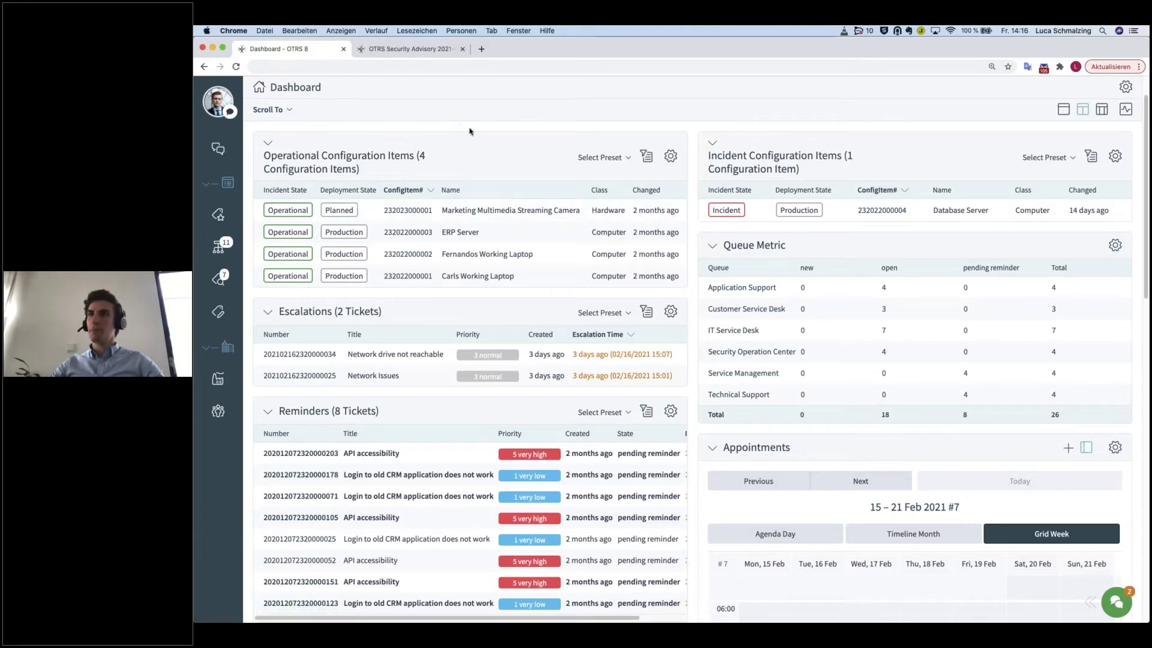
Examine the choices for also searching in previous versions in the Operational Configuration Items widget, leaving its configuration without saving.
{"action": "left_click", "coordinate": [669, 155]}
{"action": "scroll", "coordinate": [533, 404], "scroll_direction": "down", "scroll_amount": 5}
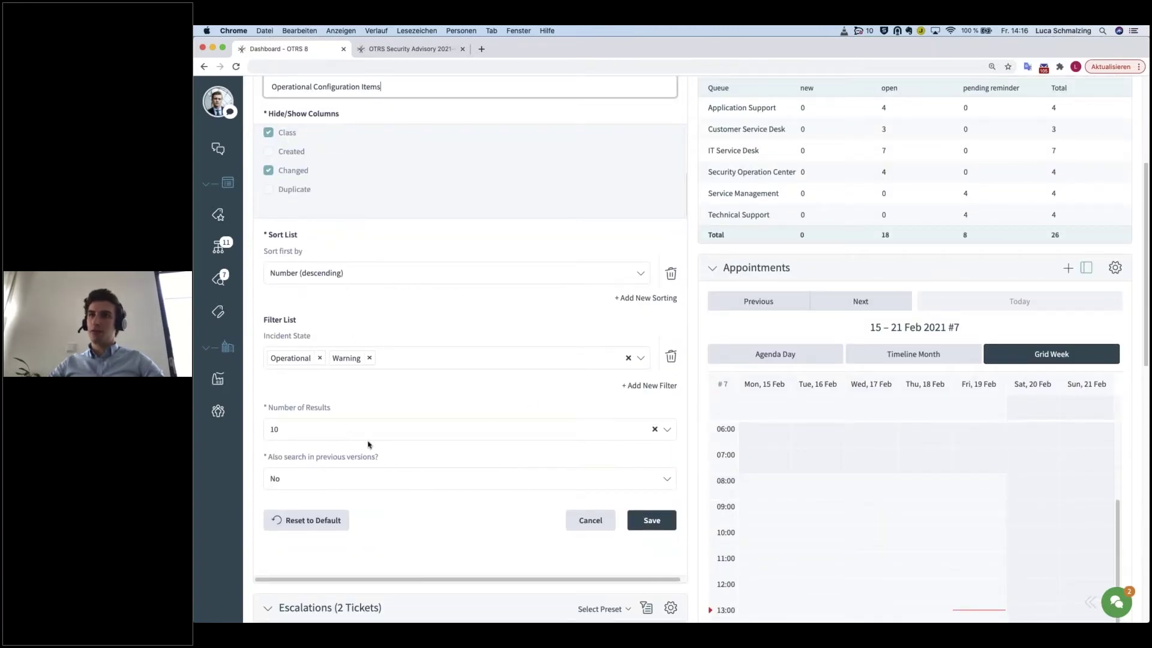
{"action": "left_click", "coordinate": [327, 486]}
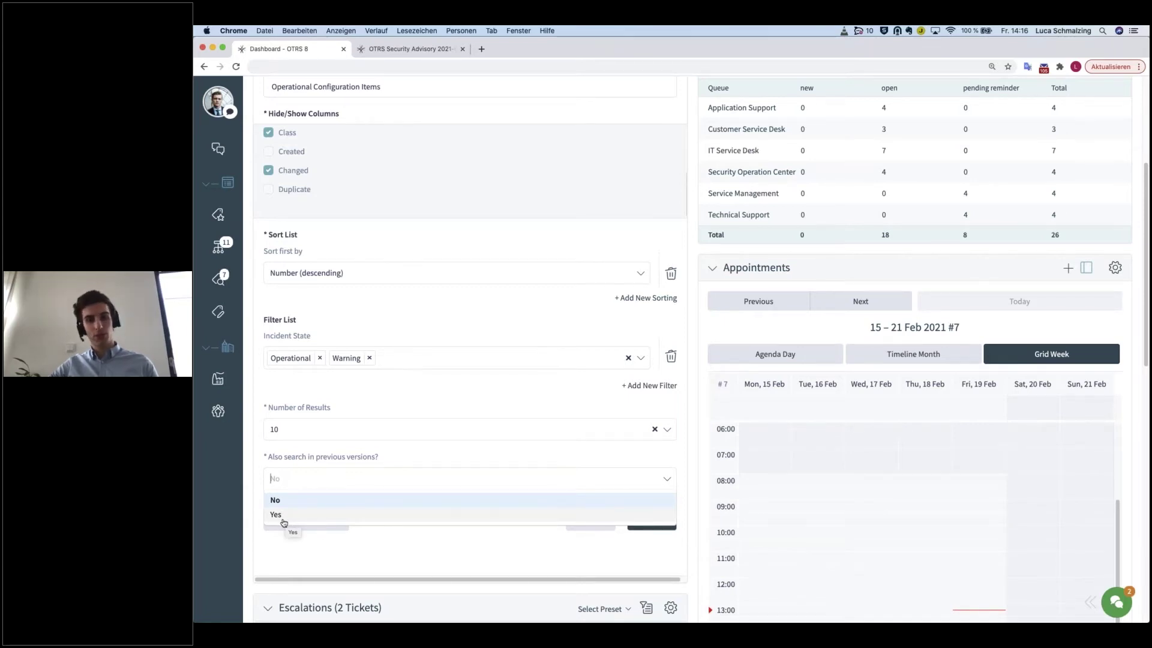
{"action": "left_click", "coordinate": [393, 459]}
{"action": "left_click", "coordinate": [596, 526]}
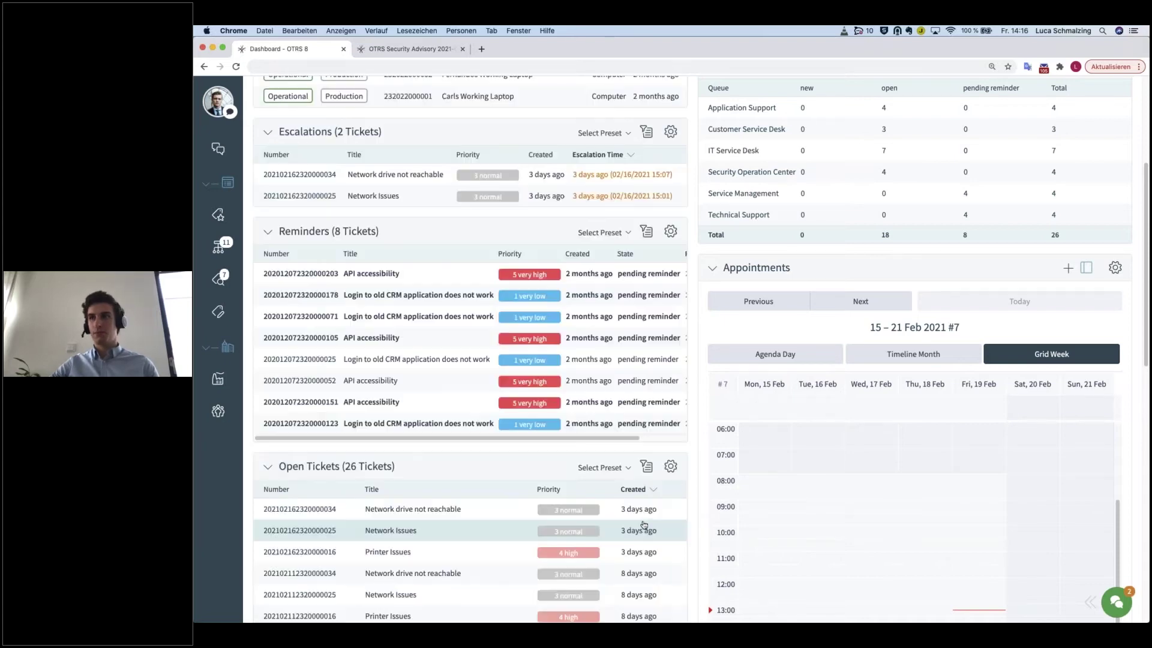
Examine the Queue Metric widget's configuration options and leave them without saving.
{"action": "scroll", "coordinate": [621, 526], "scroll_direction": "up", "scroll_amount": 1}
{"action": "scroll", "coordinate": [621, 525], "scroll_direction": "up", "scroll_amount": 5}
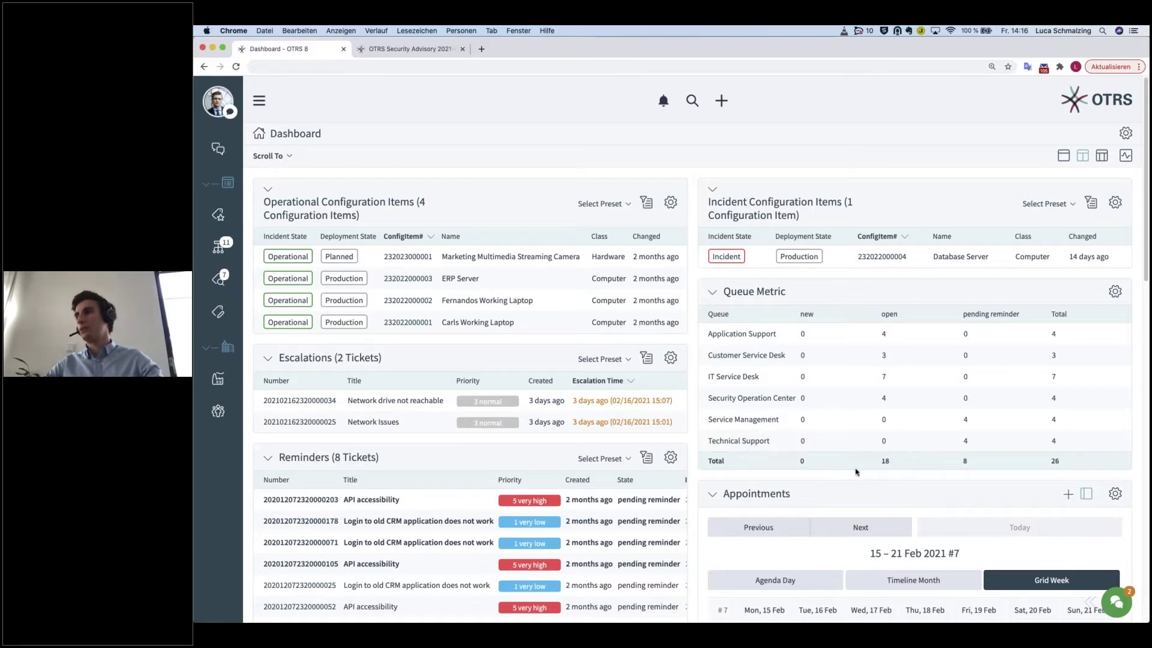
{"action": "left_click", "coordinate": [1116, 292]}
{"action": "scroll", "coordinate": [780, 359], "scroll_direction": "down", "scroll_amount": 1}
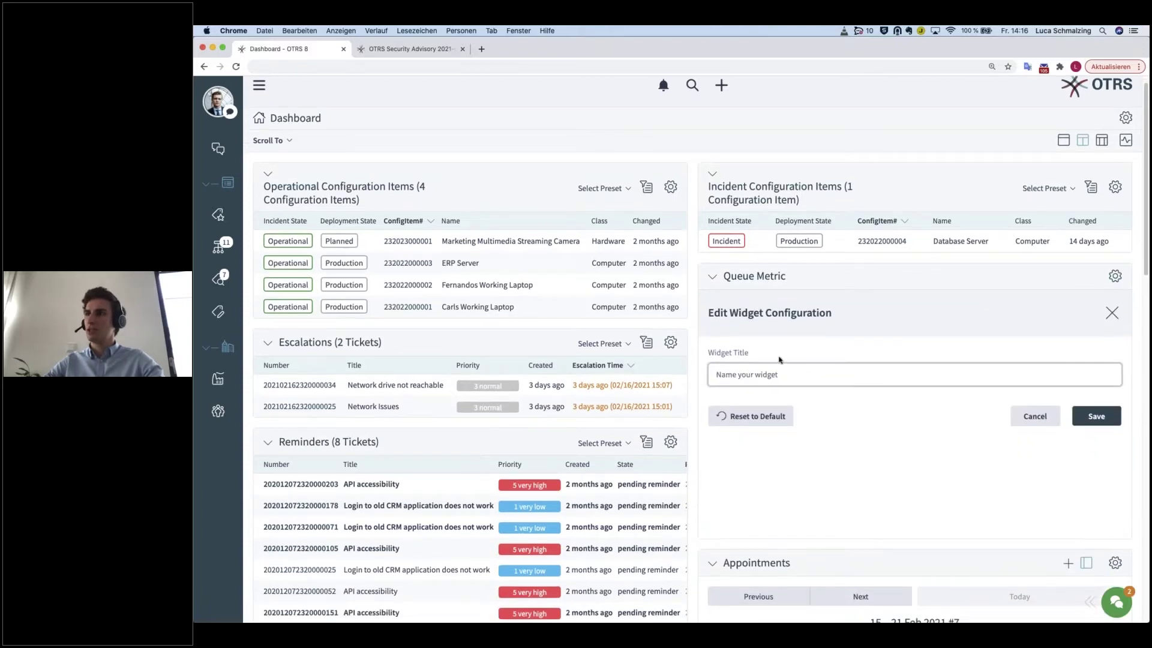
{"action": "left_click", "coordinate": [1035, 415]}
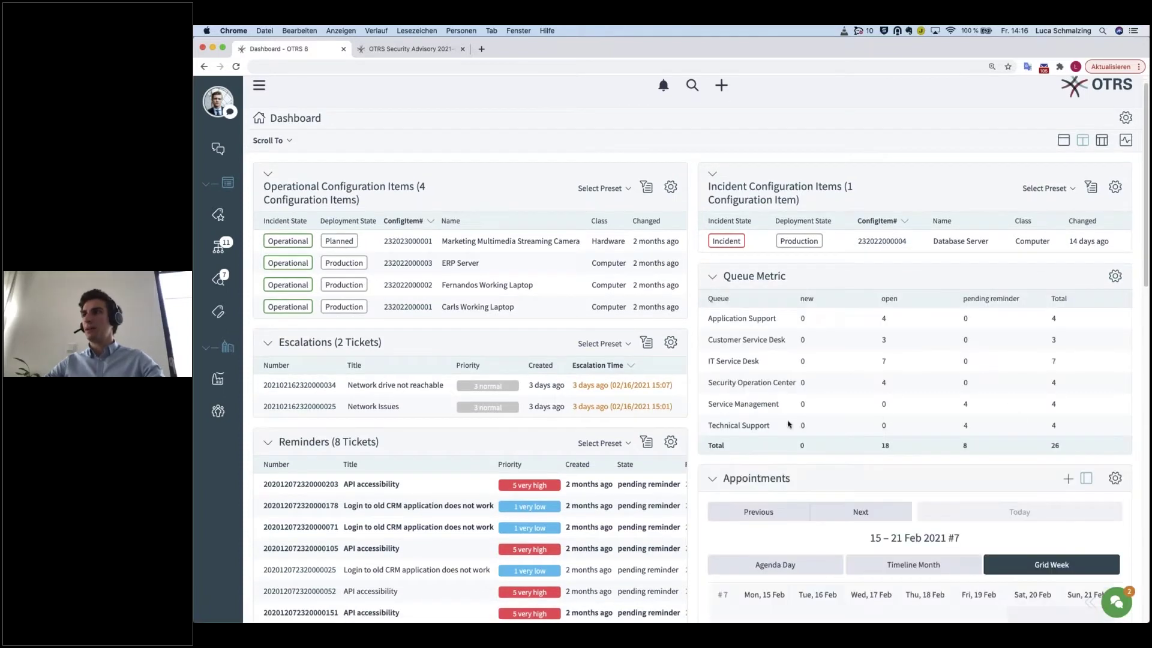
Examine the Escalations widget's column, sorting, filter and result-count settings, leaving its configuration without saving.
{"action": "scroll", "coordinate": [787, 424], "scroll_direction": "down", "scroll_amount": 5}
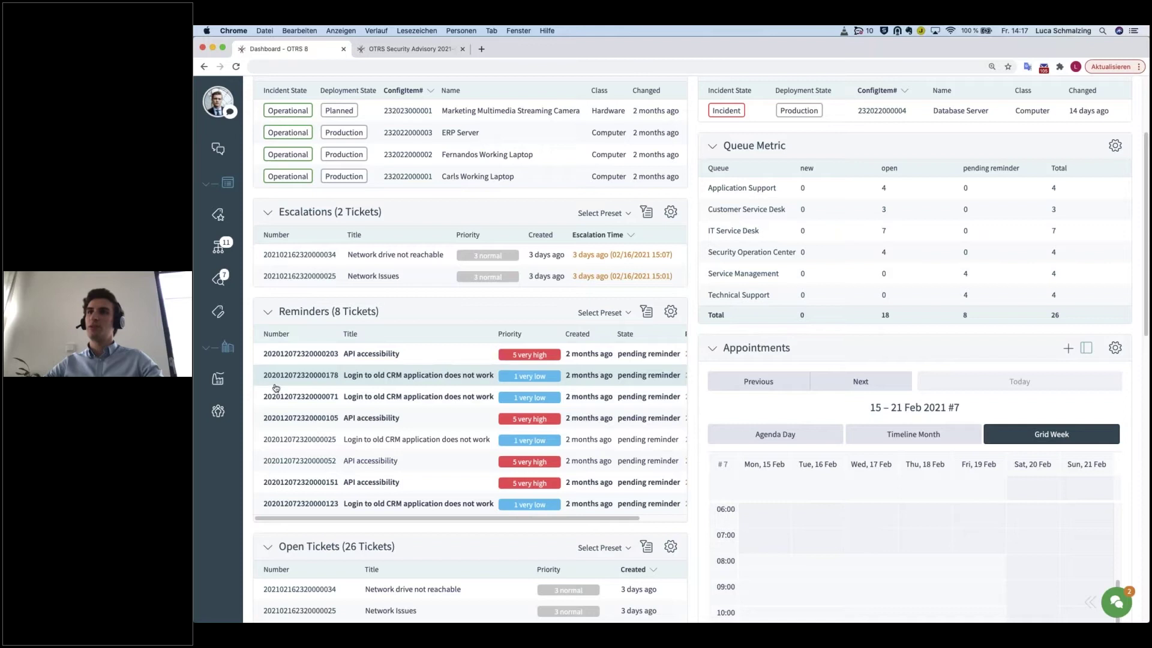
{"action": "left_click", "coordinate": [670, 211]}
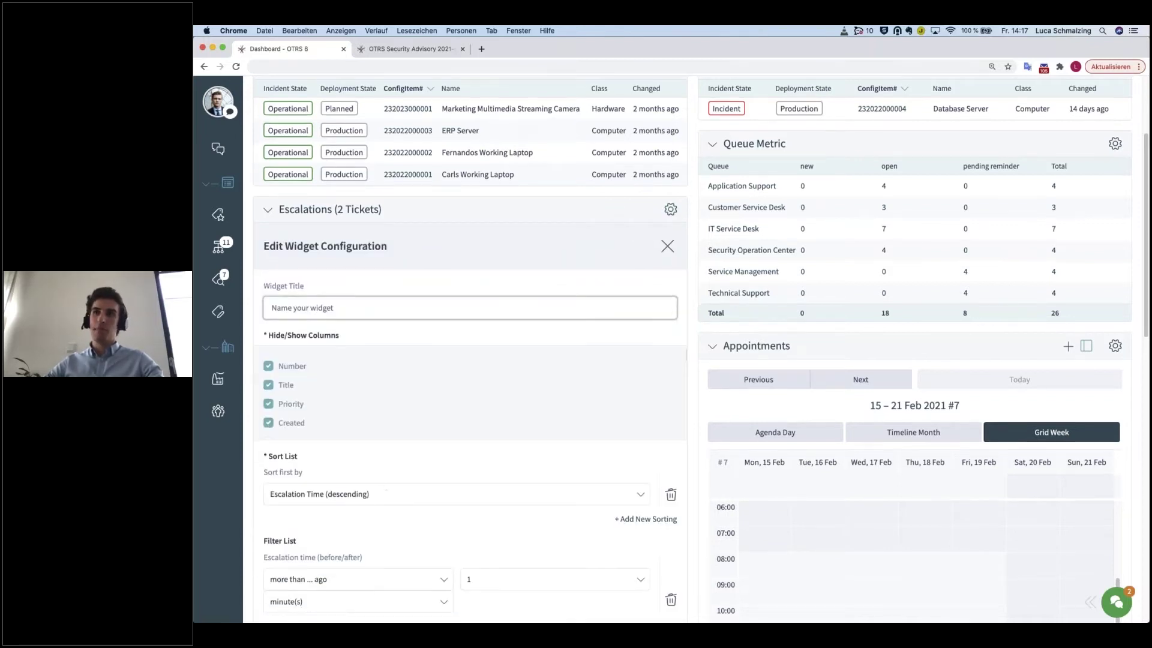
{"action": "scroll", "coordinate": [360, 450], "scroll_direction": "down", "scroll_amount": 2}
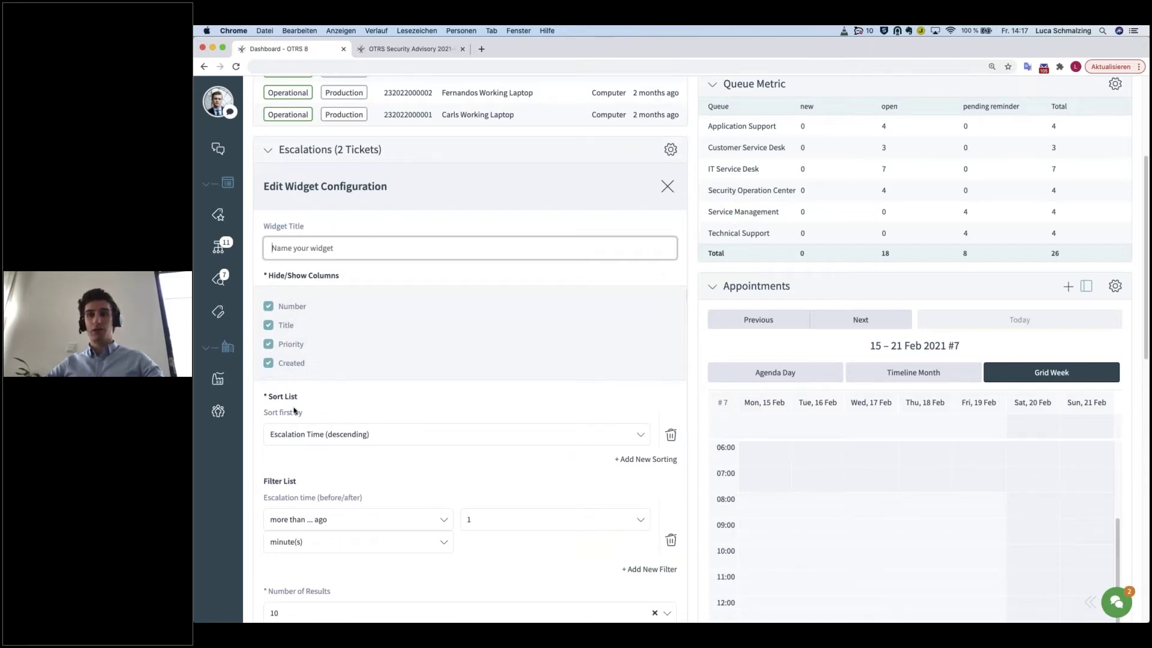
{"action": "scroll", "coordinate": [324, 497], "scroll_direction": "down", "scroll_amount": 1}
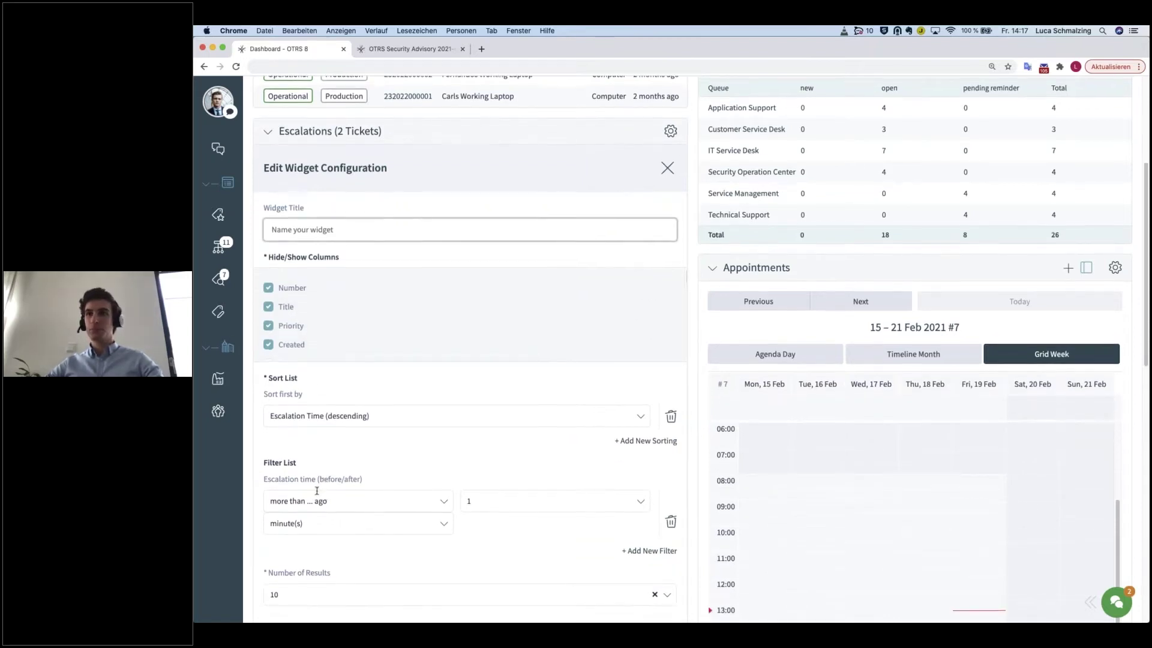
{"action": "scroll", "coordinate": [540, 543], "scroll_direction": "down", "scroll_amount": 2}
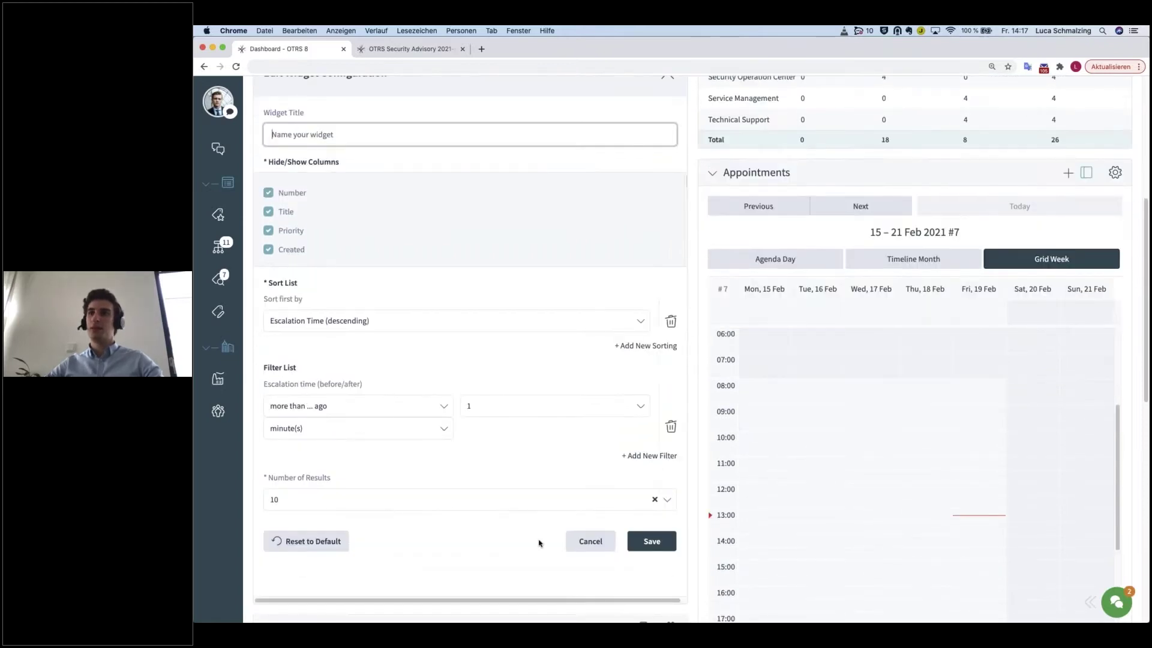
{"action": "left_click", "coordinate": [604, 543]}
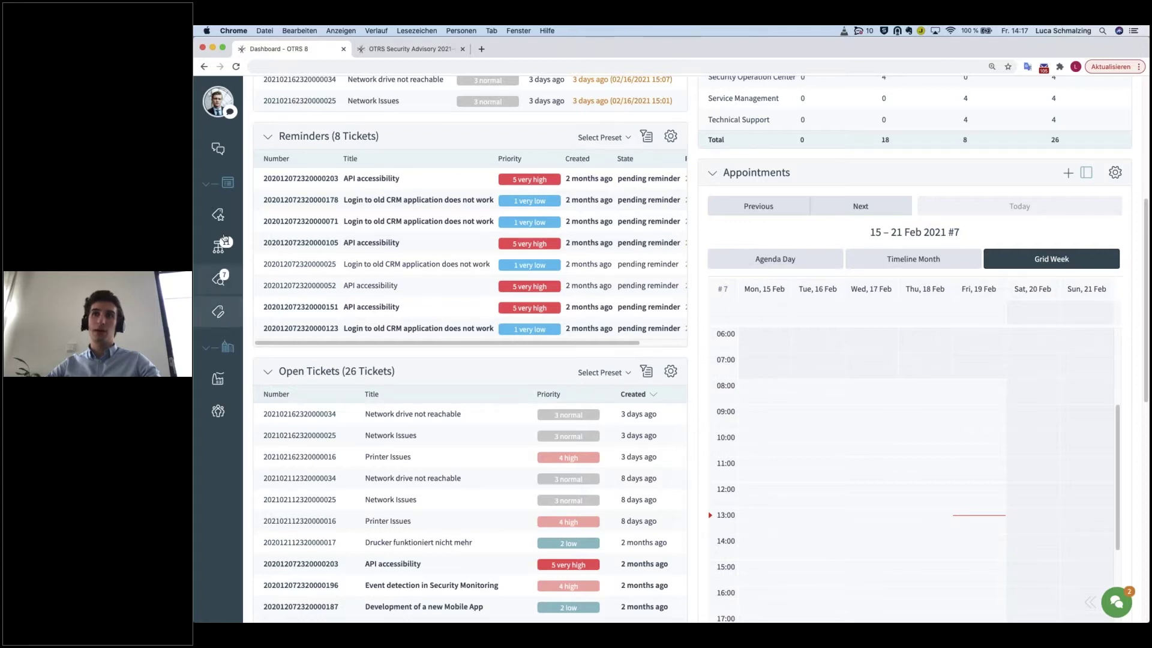
{"action": "mouse_move", "coordinate": [224, 251]}
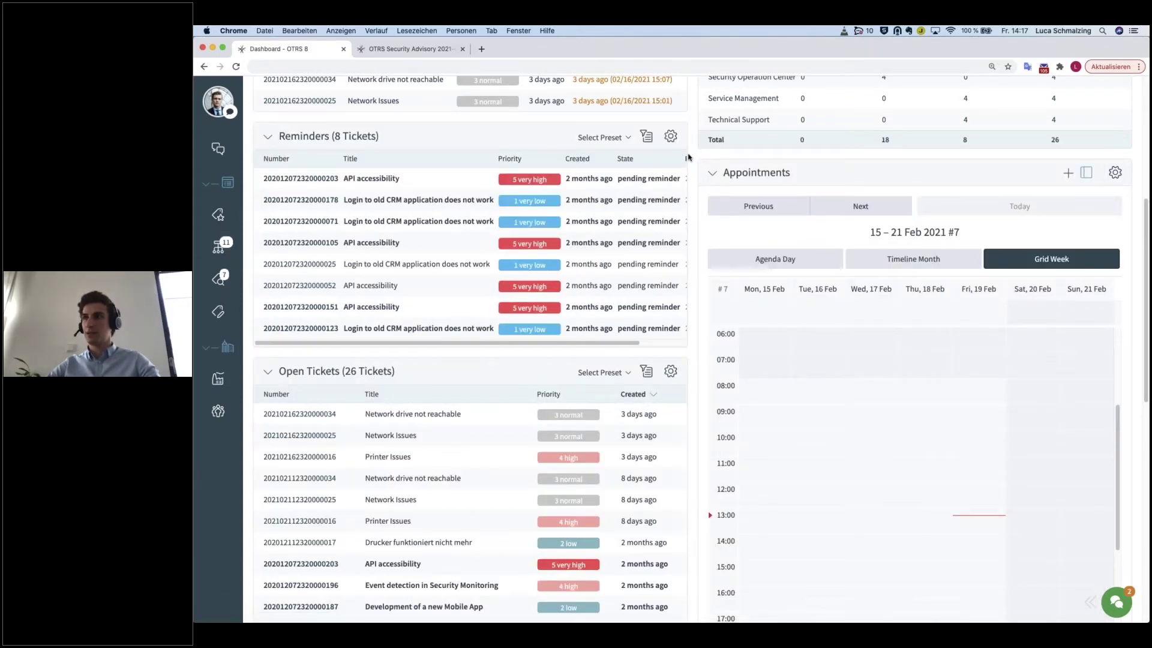
Look over all widgets of the two-column dashboard, from the configuration items down to Recently Updated Knowledge and News.
{"action": "scroll", "coordinate": [691, 174], "scroll_direction": "down", "scroll_amount": 1}
{"action": "scroll", "coordinate": [691, 178], "scroll_direction": "down", "scroll_amount": 5}
{"action": "scroll", "coordinate": [691, 183], "scroll_direction": "up", "scroll_amount": 4}
{"action": "scroll", "coordinate": [691, 187], "scroll_direction": "up", "scroll_amount": 5}
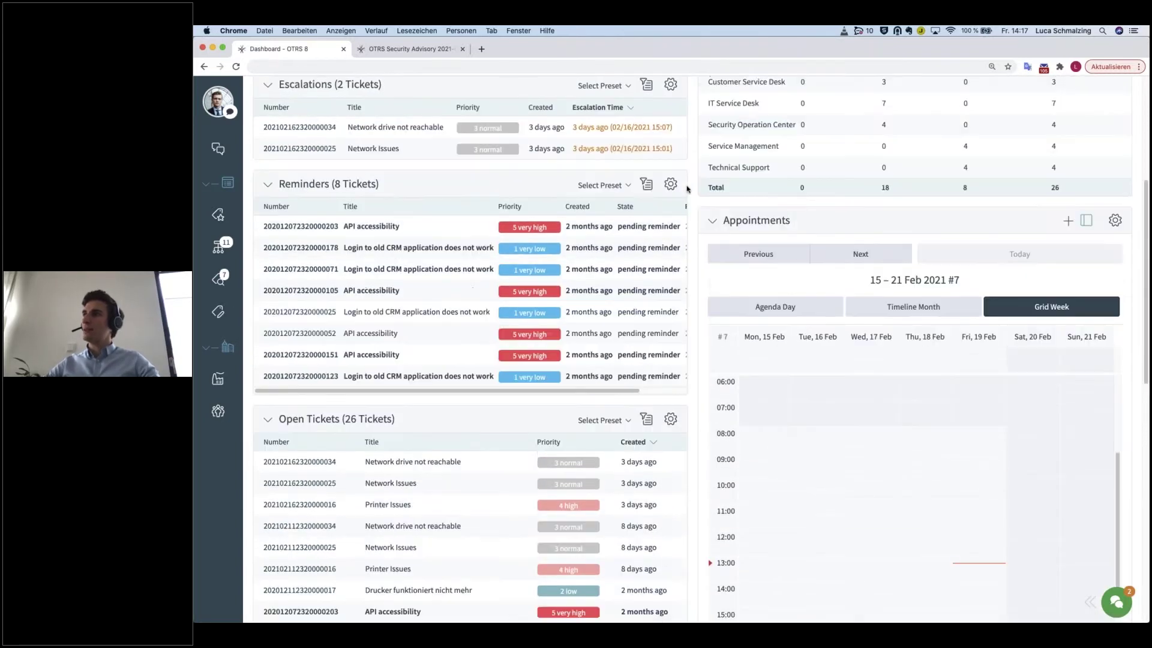
{"action": "scroll", "coordinate": [780, 360], "scroll_direction": "down", "scroll_amount": 10}
{"action": "scroll", "coordinate": [785, 391], "scroll_direction": "down", "scroll_amount": 5}
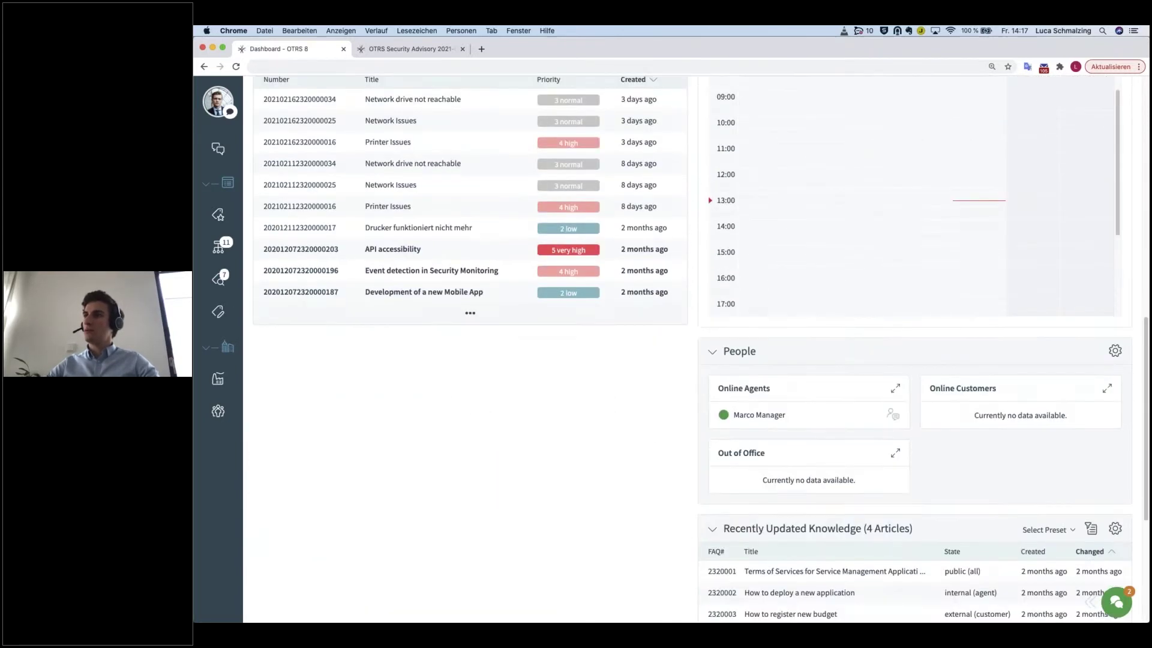
{"action": "scroll", "coordinate": [785, 391], "scroll_direction": "up", "scroll_amount": 9}
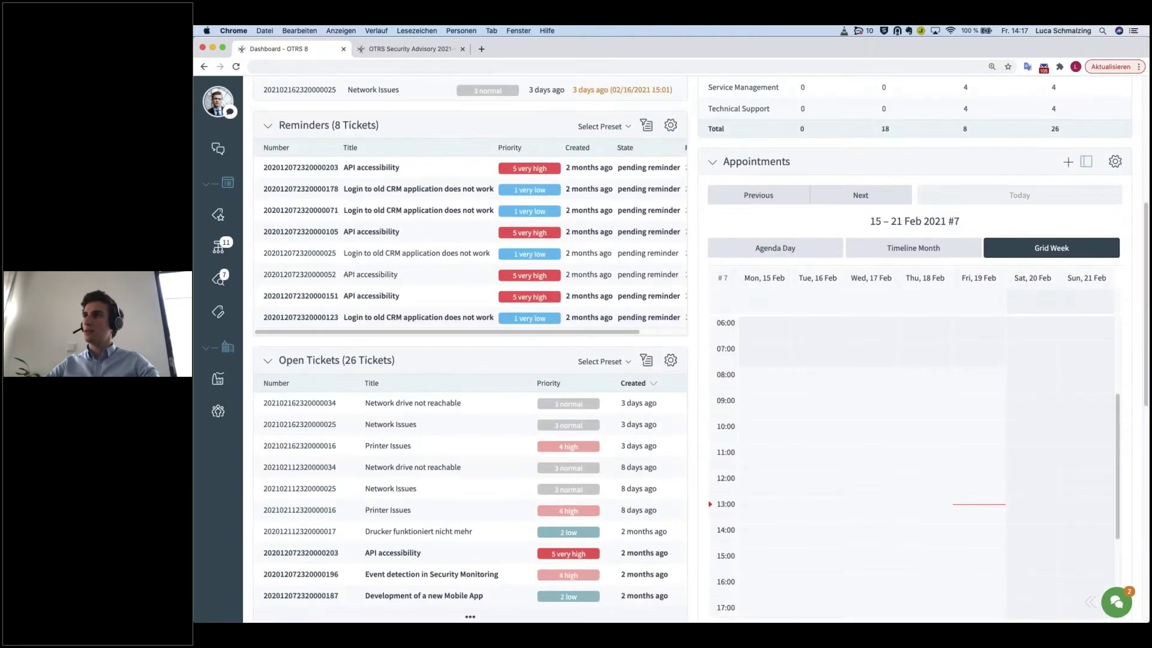
{"action": "scroll", "coordinate": [785, 391], "scroll_direction": "up", "scroll_amount": 6}
{"action": "scroll", "coordinate": [834, 438], "scroll_direction": "down", "scroll_amount": 10}
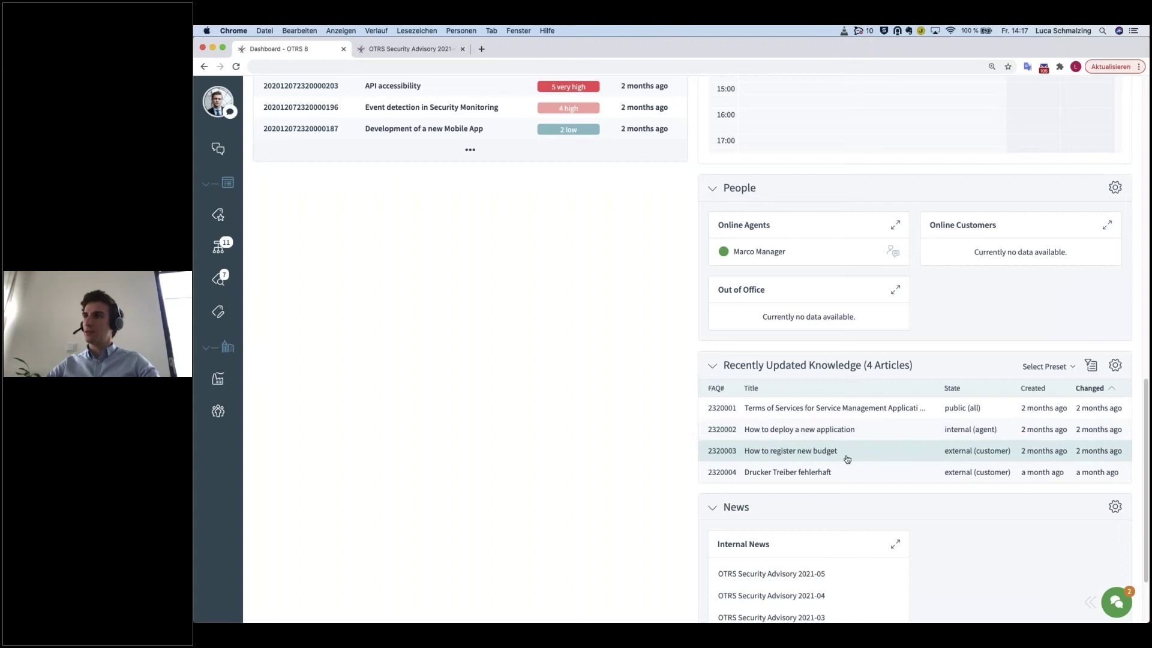
{"action": "scroll", "coordinate": [847, 458], "scroll_direction": "up", "scroll_amount": 10}
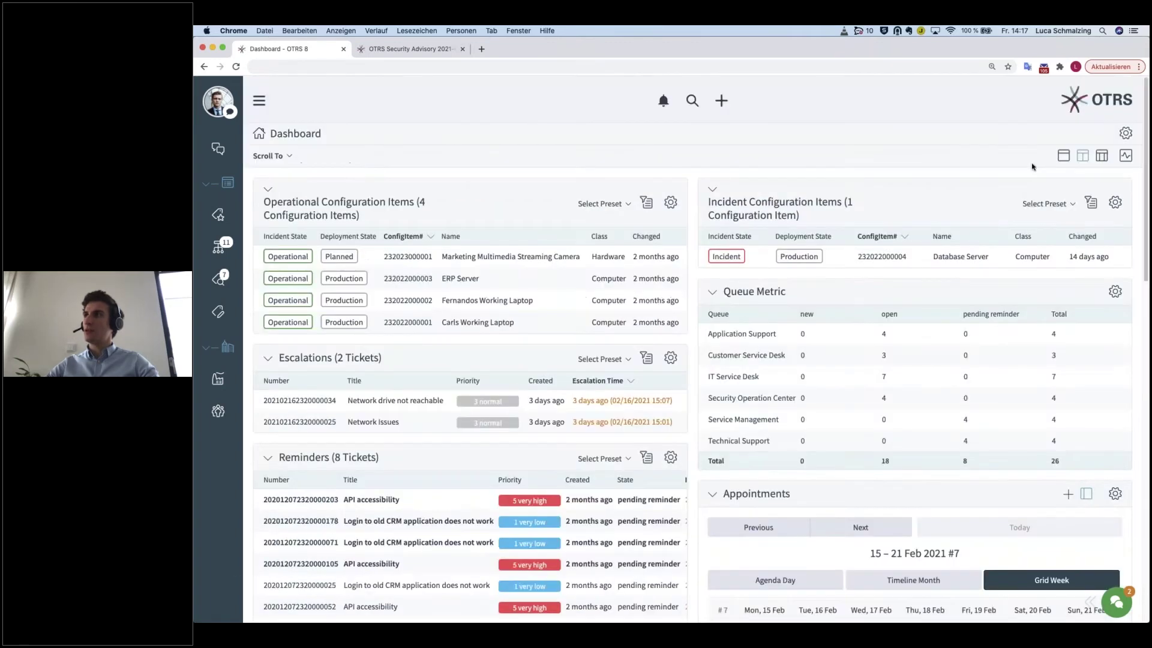
Add the Running Processes widget to the dashboard's one-column layout and save the screen.
{"action": "left_click", "coordinate": [1126, 134]}
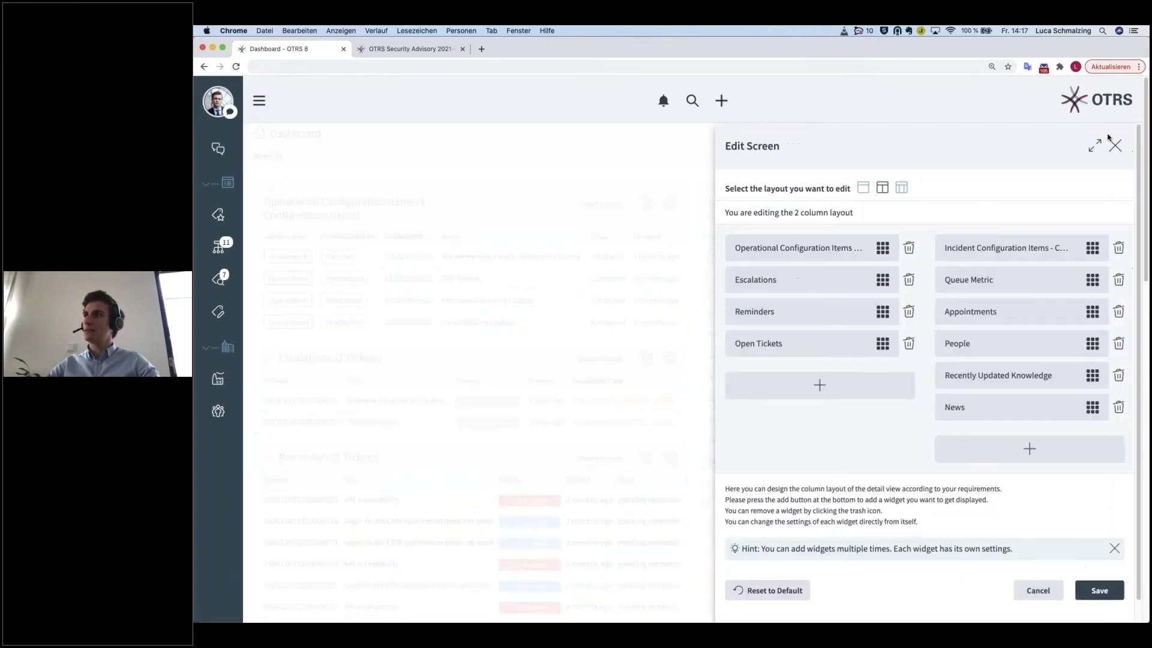
{"action": "left_click", "coordinate": [862, 190]}
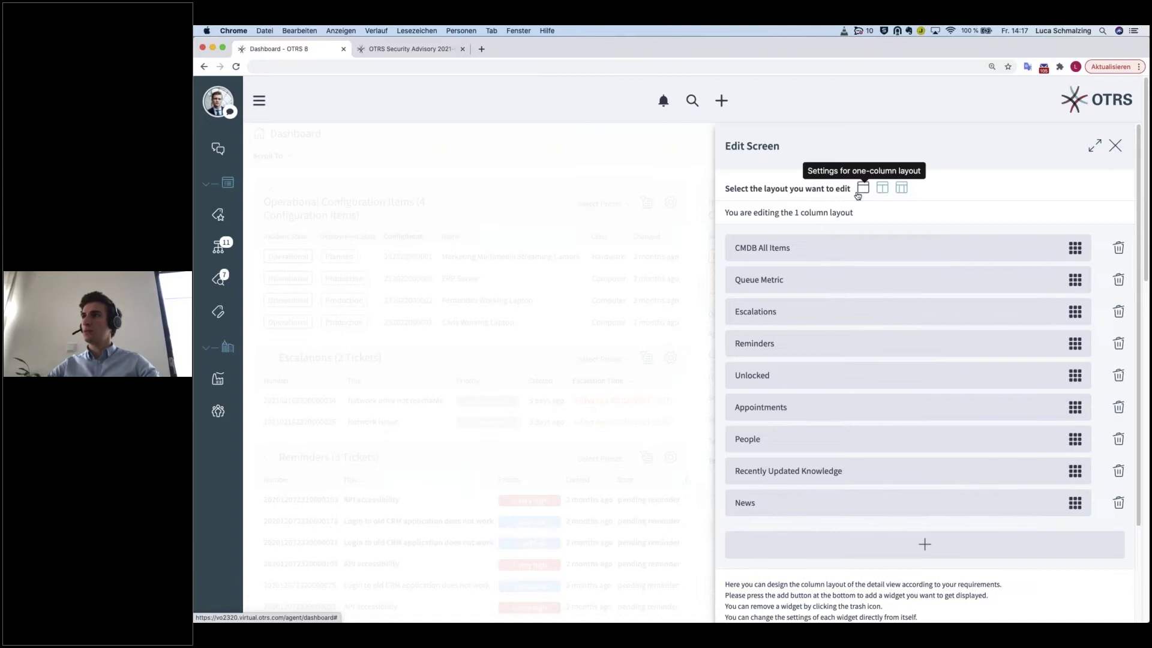
{"action": "left_click", "coordinate": [924, 544]}
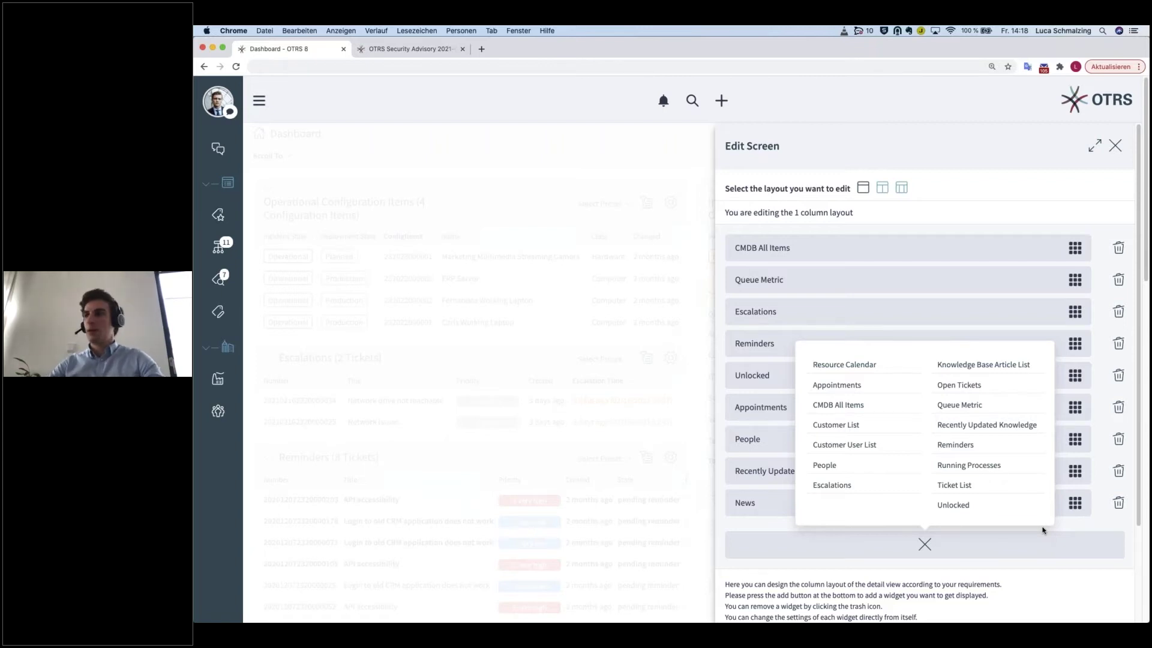
{"action": "left_click", "coordinate": [993, 472]}
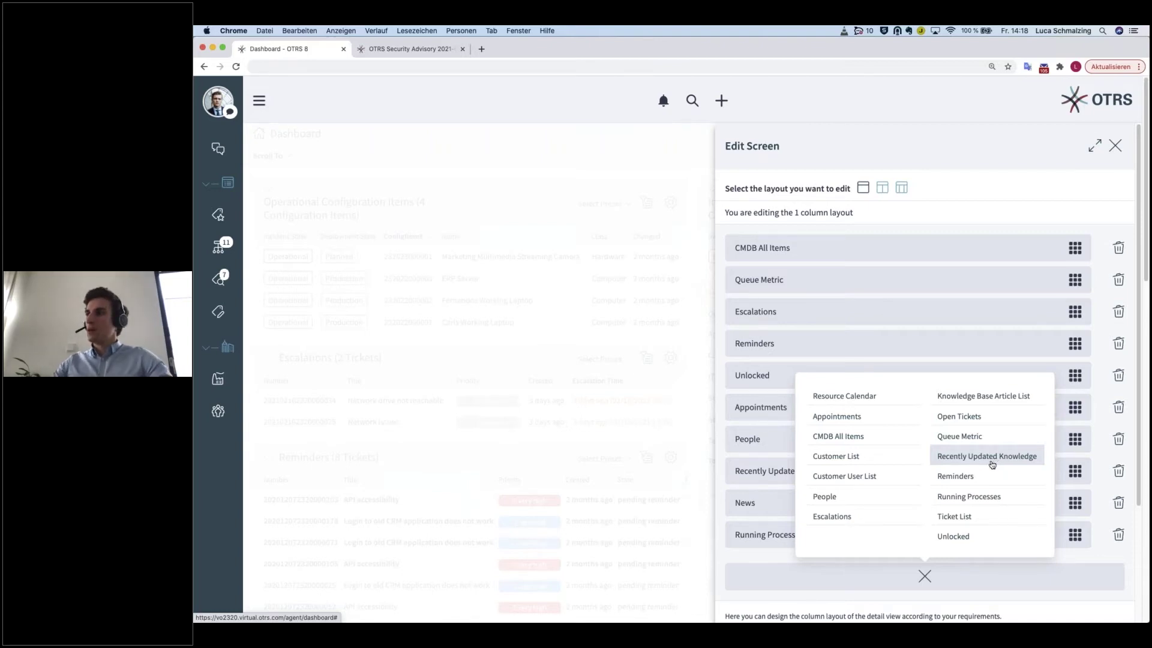
{"action": "left_click", "coordinate": [926, 578]}
{"action": "scroll", "coordinate": [924, 558], "scroll_direction": "down", "scroll_amount": 5}
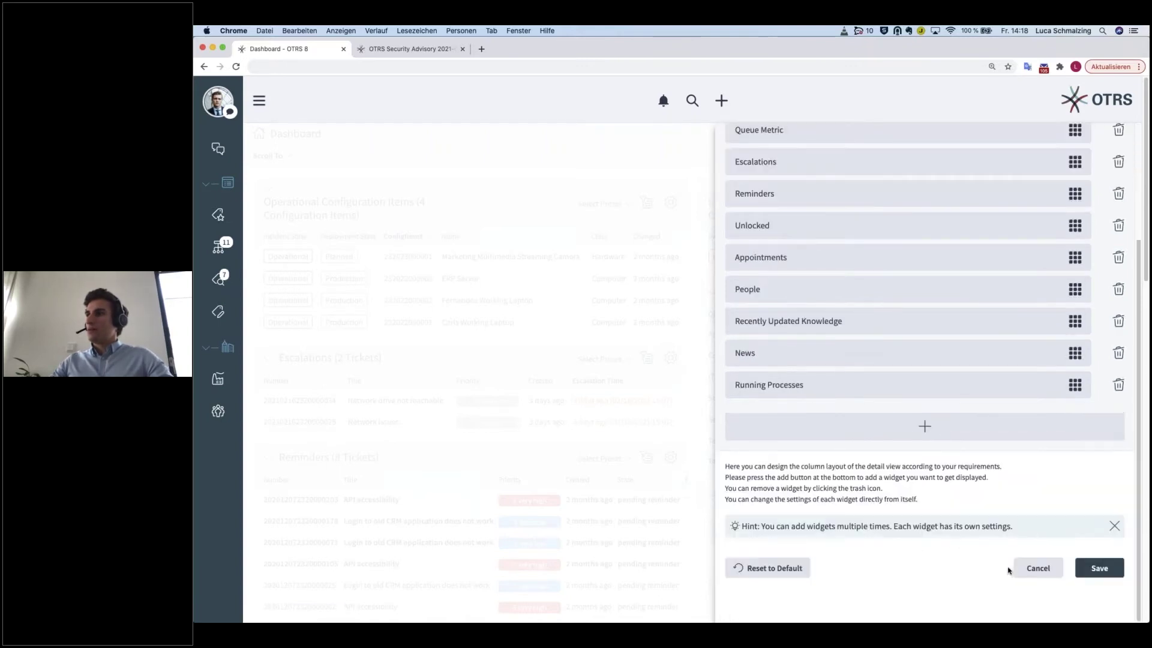
{"action": "left_click", "coordinate": [1100, 568]}
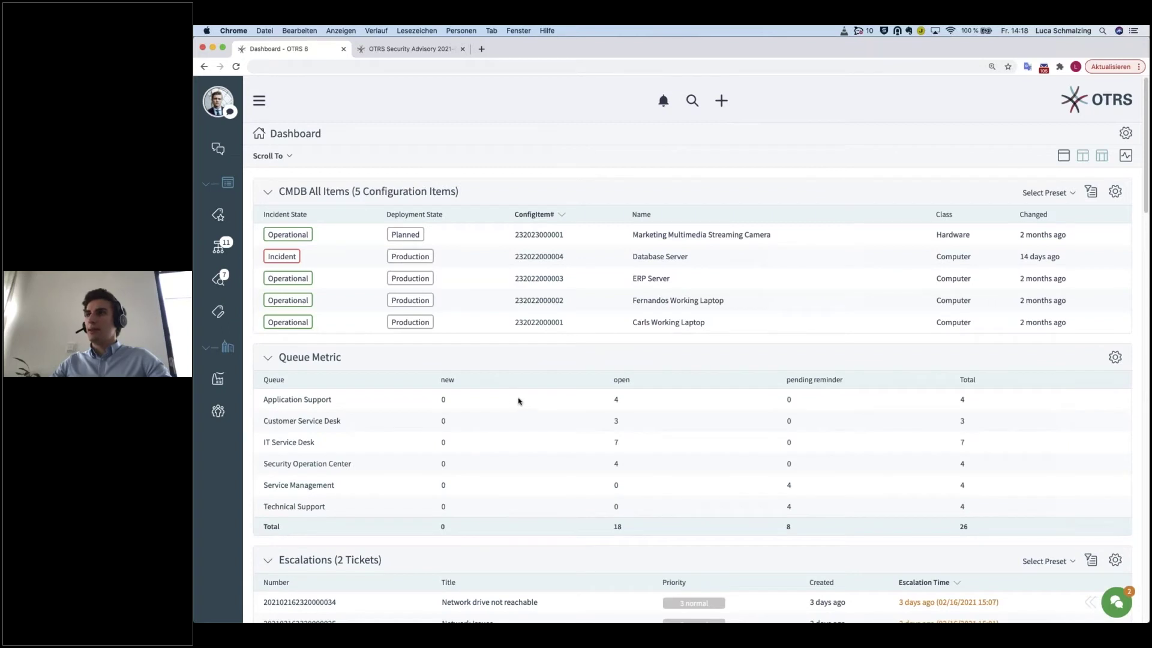
Review the one-column dashboard down to the Running Processes widget and return to its beginning.
{"action": "scroll", "coordinate": [472, 402], "scroll_direction": "down", "scroll_amount": 1}
{"action": "scroll", "coordinate": [472, 402], "scroll_direction": "down", "scroll_amount": 15}
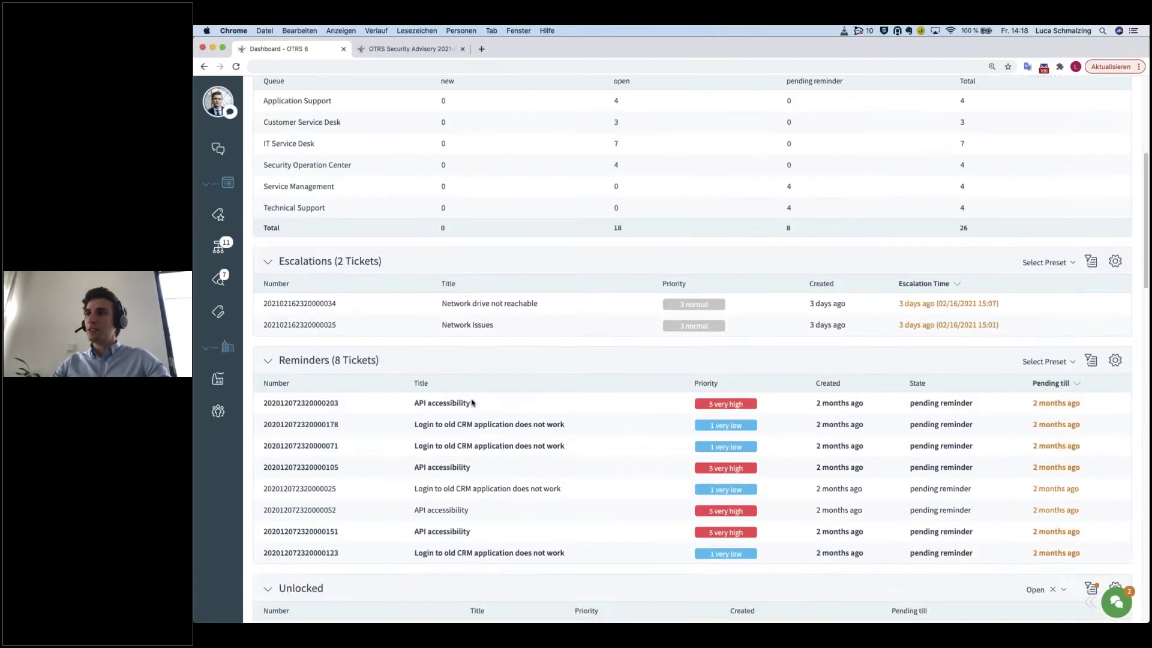
{"action": "scroll", "coordinate": [472, 401], "scroll_direction": "down", "scroll_amount": 10}
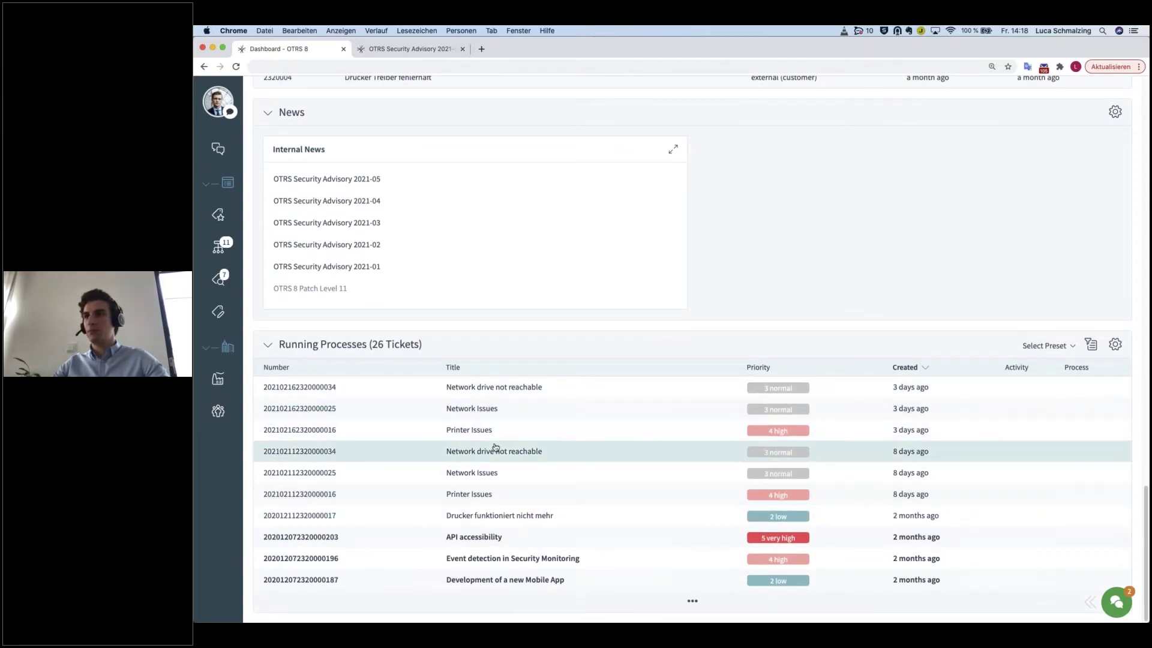
{"action": "scroll", "coordinate": [495, 448], "scroll_direction": "up", "scroll_amount": 1}
{"action": "scroll", "coordinate": [495, 448], "scroll_direction": "up", "scroll_amount": 15}
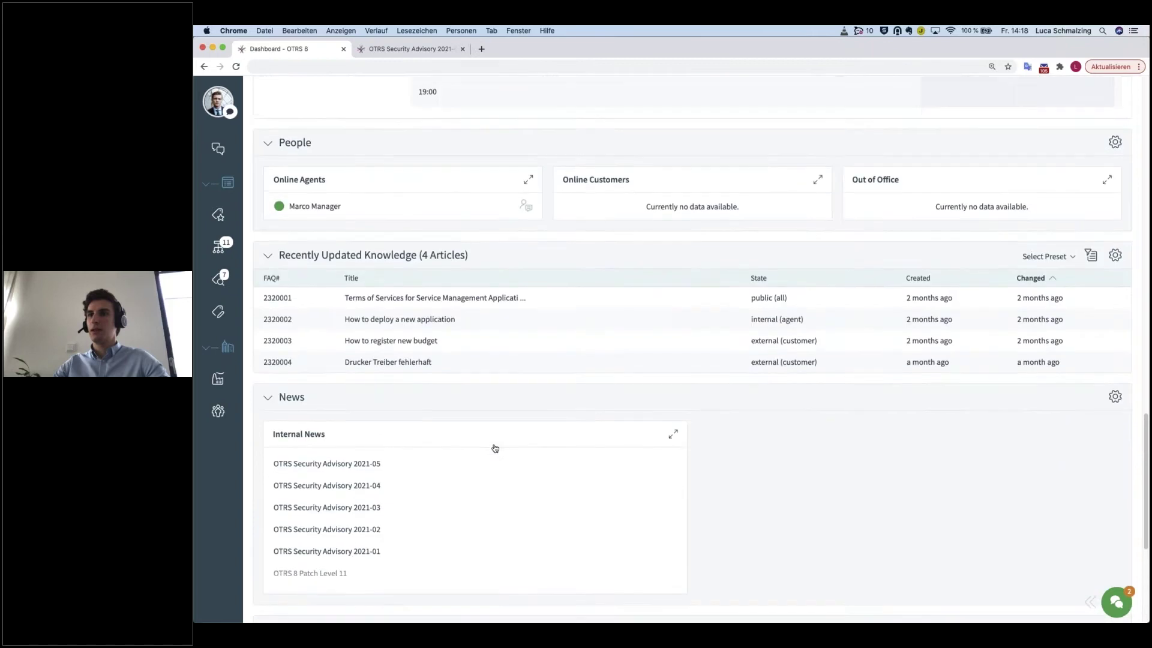
{"action": "scroll", "coordinate": [494, 448], "scroll_direction": "up", "scroll_amount": 10}
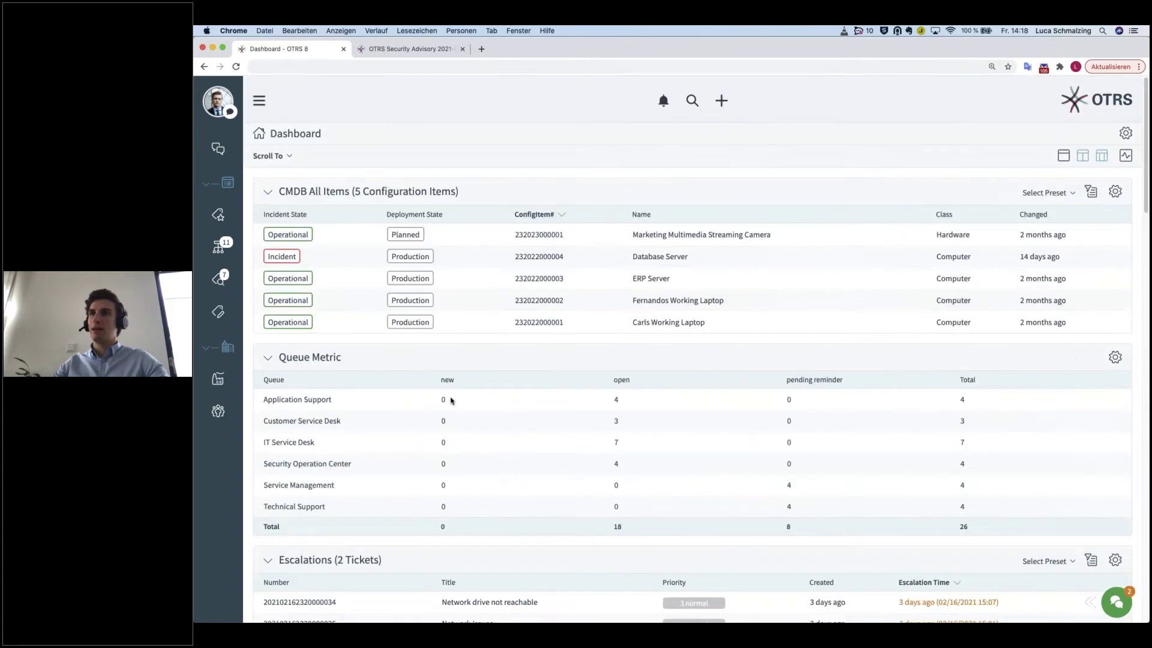
Open the Statistics and Reports overview.
{"action": "left_click", "coordinate": [257, 102]}
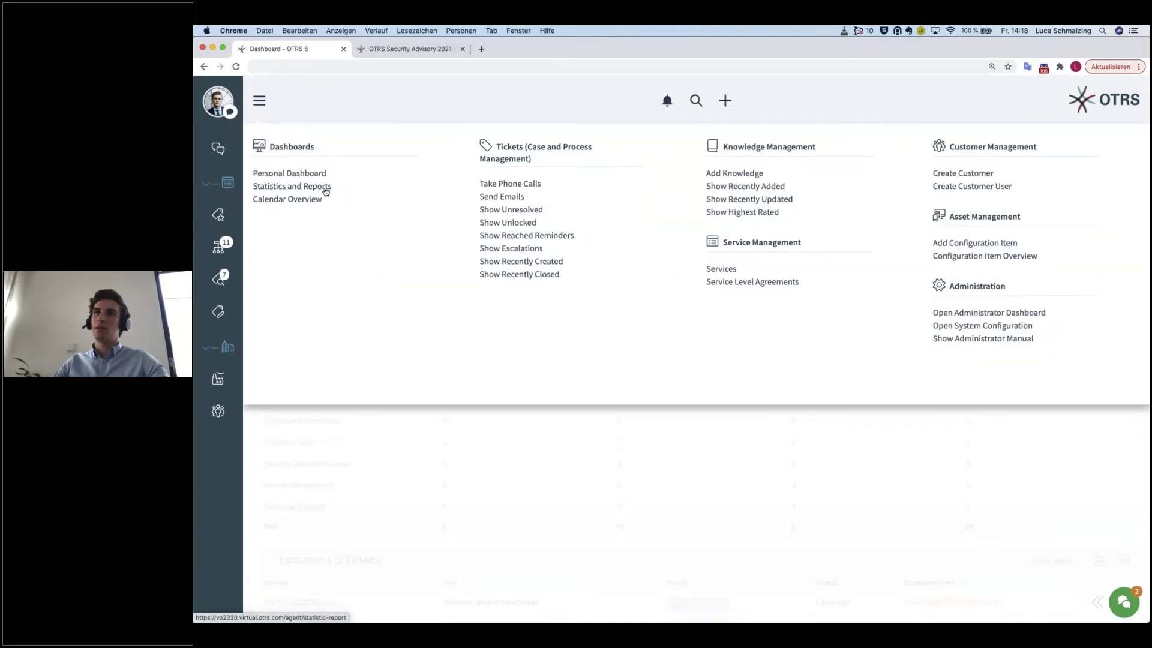
{"action": "left_click", "coordinate": [326, 187]}
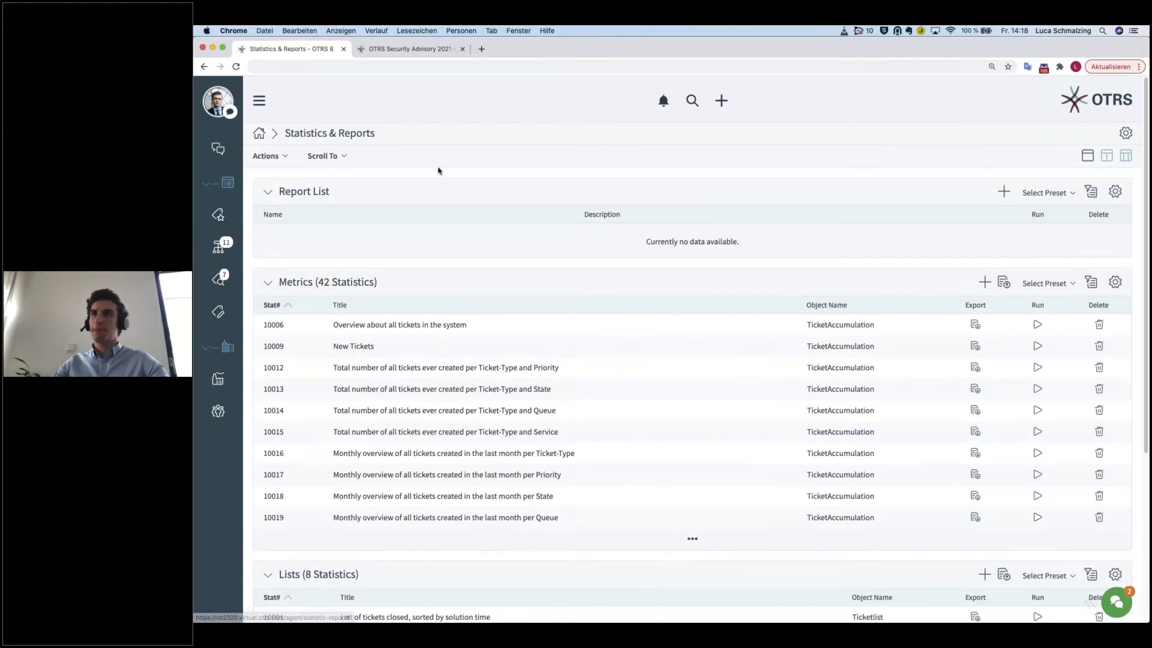
{"action": "left_click", "coordinate": [259, 102]}
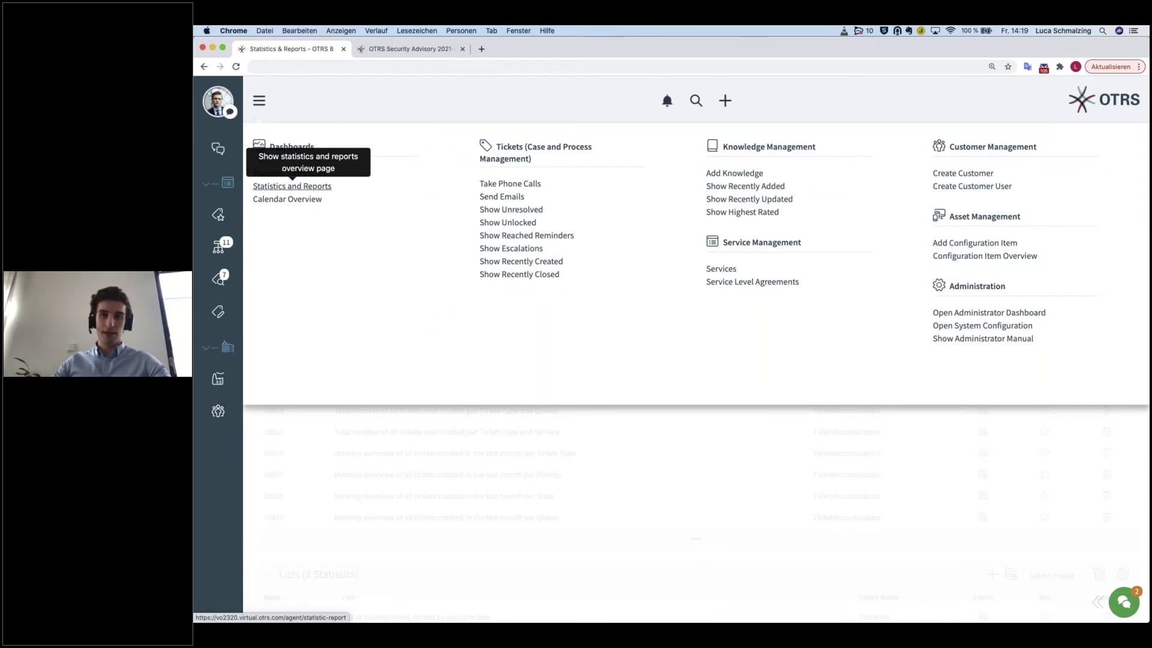
{"action": "left_click", "coordinate": [292, 186]}
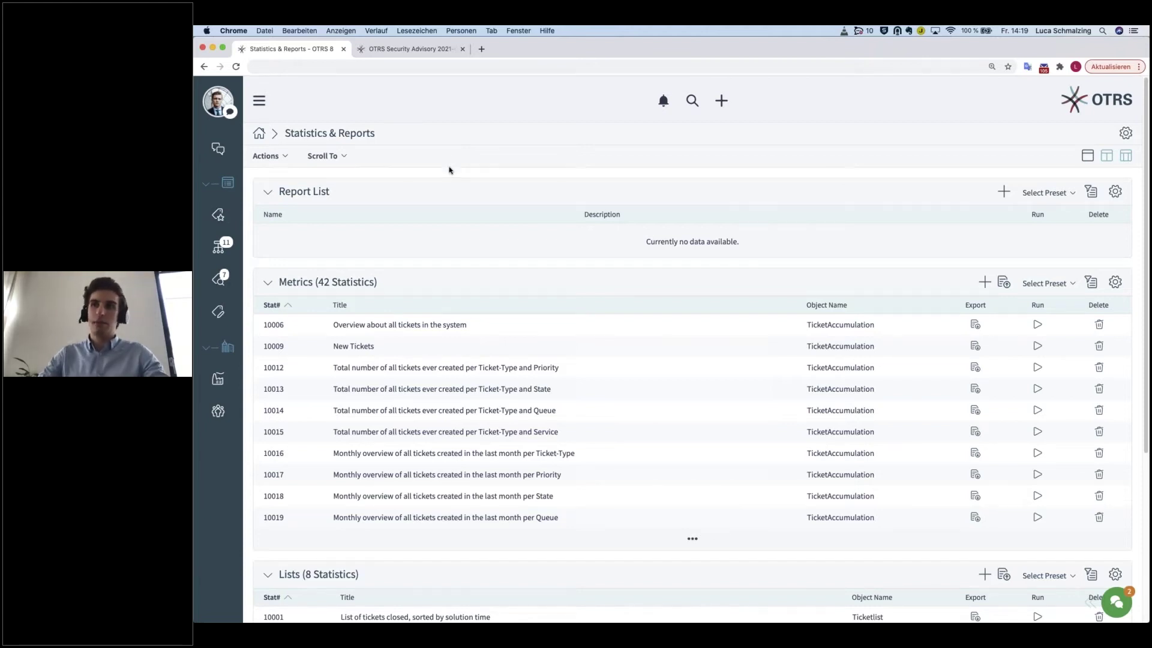
Start adding a statistic and choose a statistic type to open its general settings.
{"action": "left_click", "coordinate": [286, 156]}
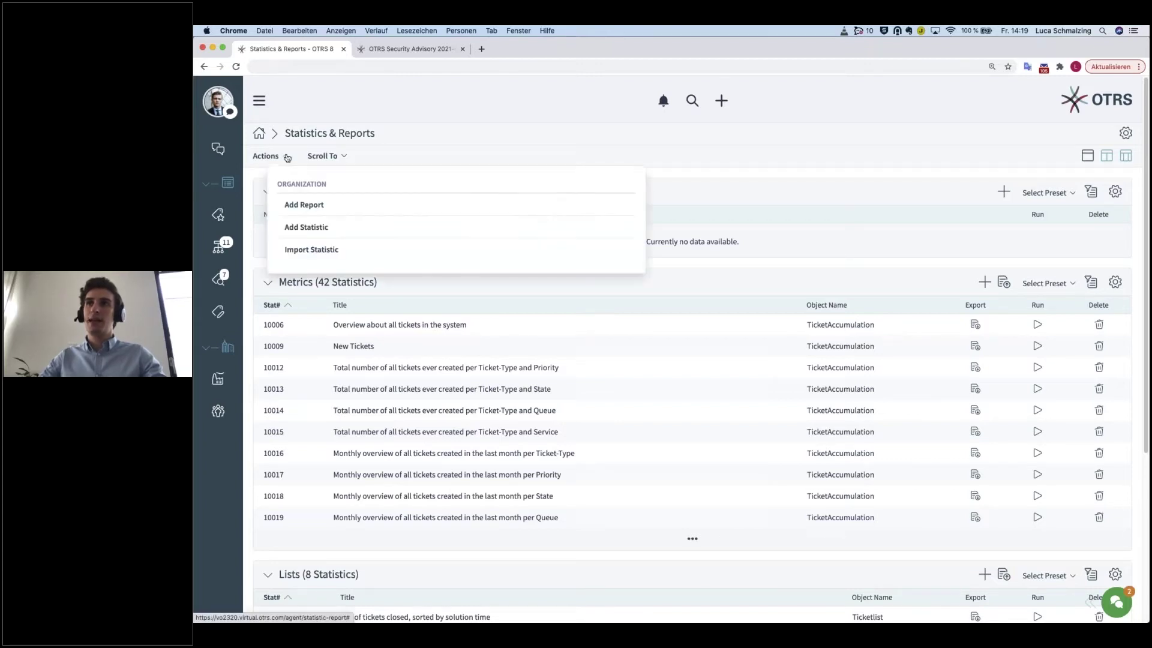
{"action": "left_click", "coordinate": [343, 234]}
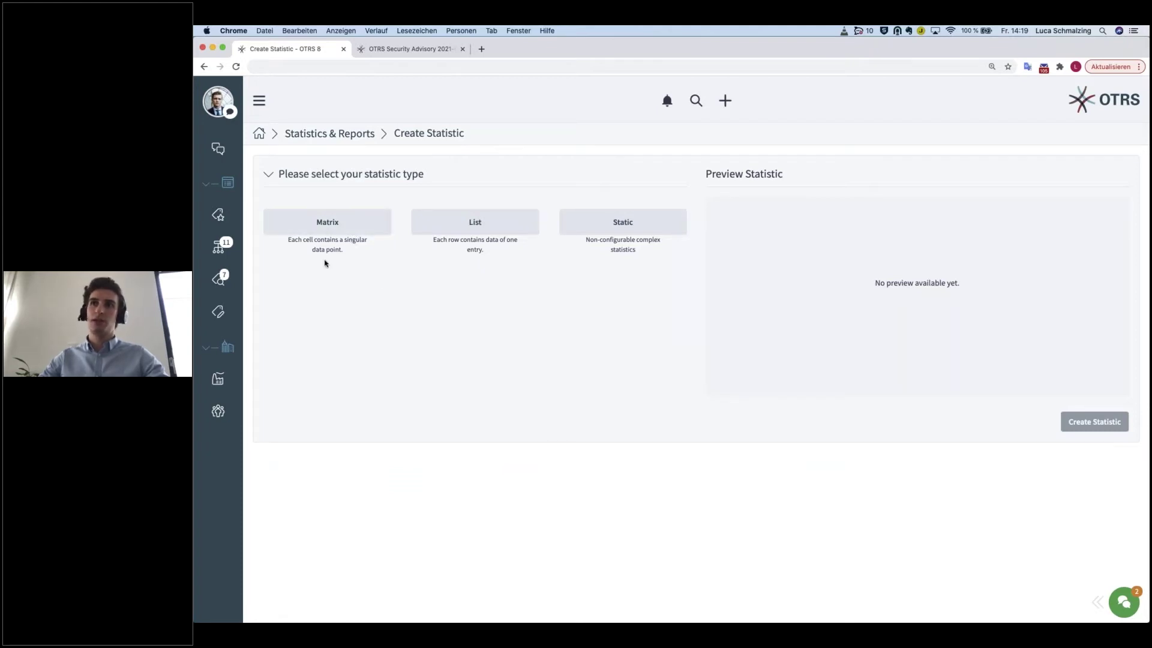
{"action": "left_click", "coordinate": [463, 254]}
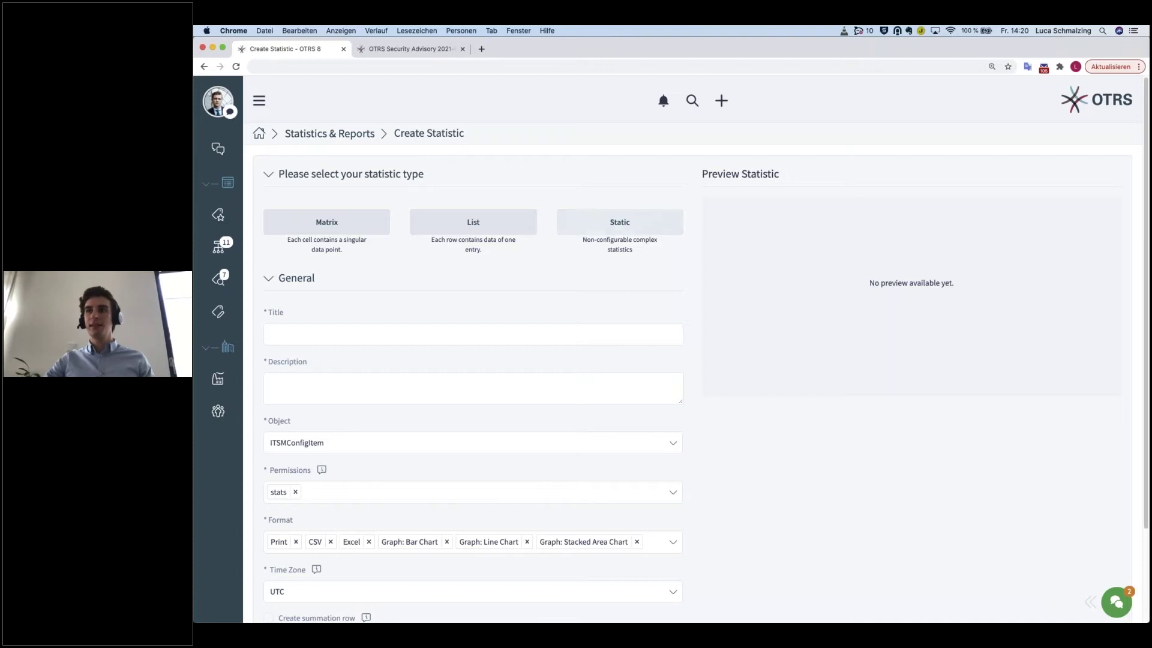
Examine the new statistic's general settings and the choices available for its object.
{"action": "scroll", "coordinate": [433, 392], "scroll_direction": "down", "scroll_amount": 3}
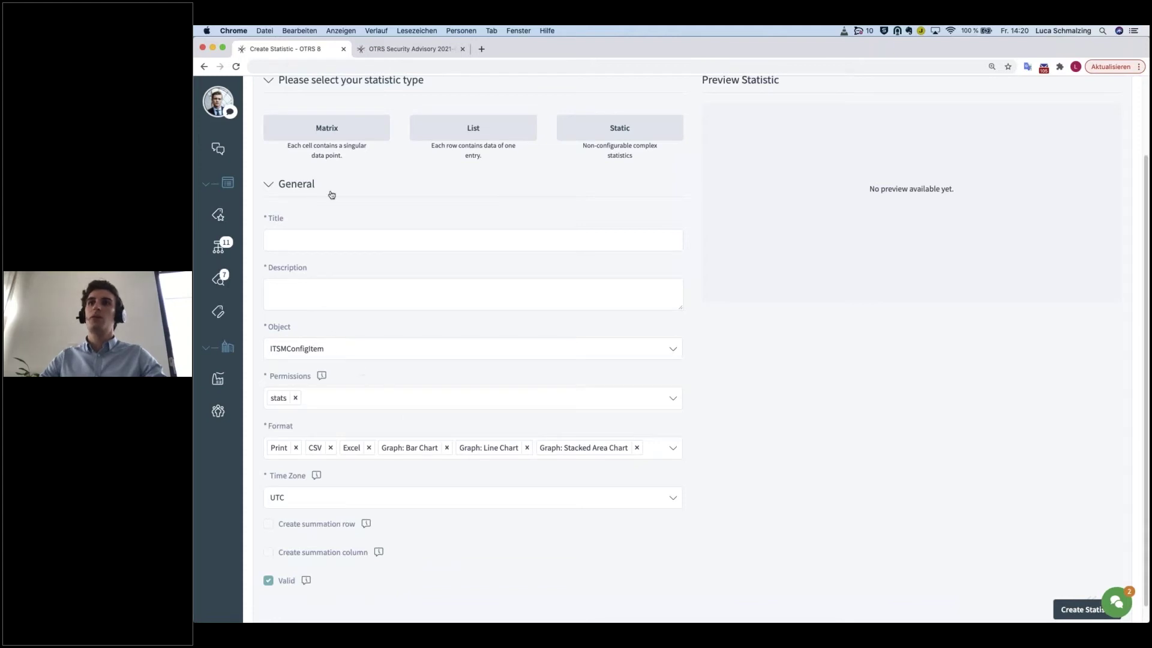
{"action": "left_click", "coordinate": [329, 347]}
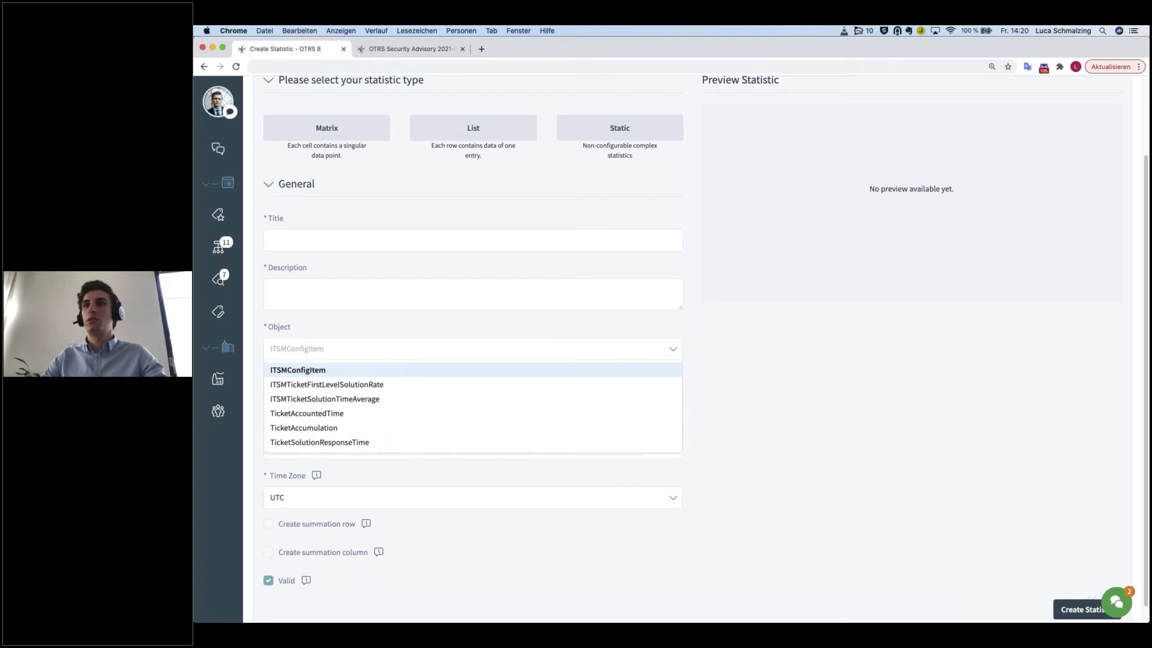
{"action": "scroll", "coordinate": [748, 414], "scroll_direction": "down", "scroll_amount": 1}
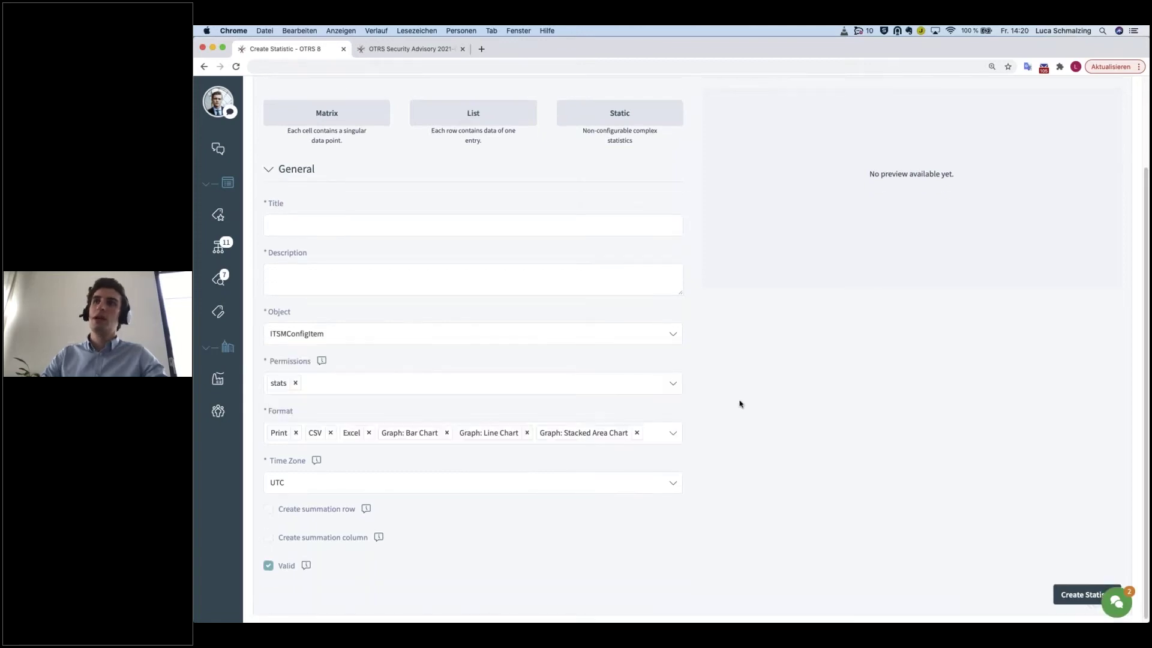
Return to the Statistics and Reports overview and open the New Tickets metric for editing.
{"action": "scroll", "coordinate": [497, 475], "scroll_direction": "down", "scroll_amount": 1}
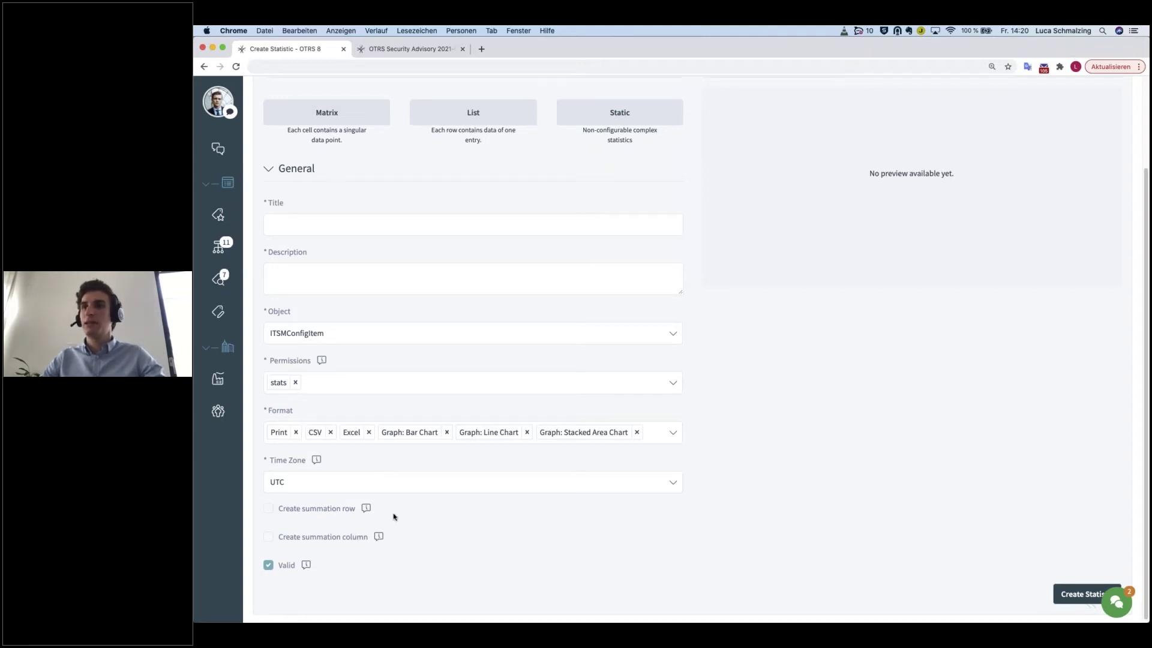
{"action": "scroll", "coordinate": [721, 477], "scroll_direction": "up", "scroll_amount": 4}
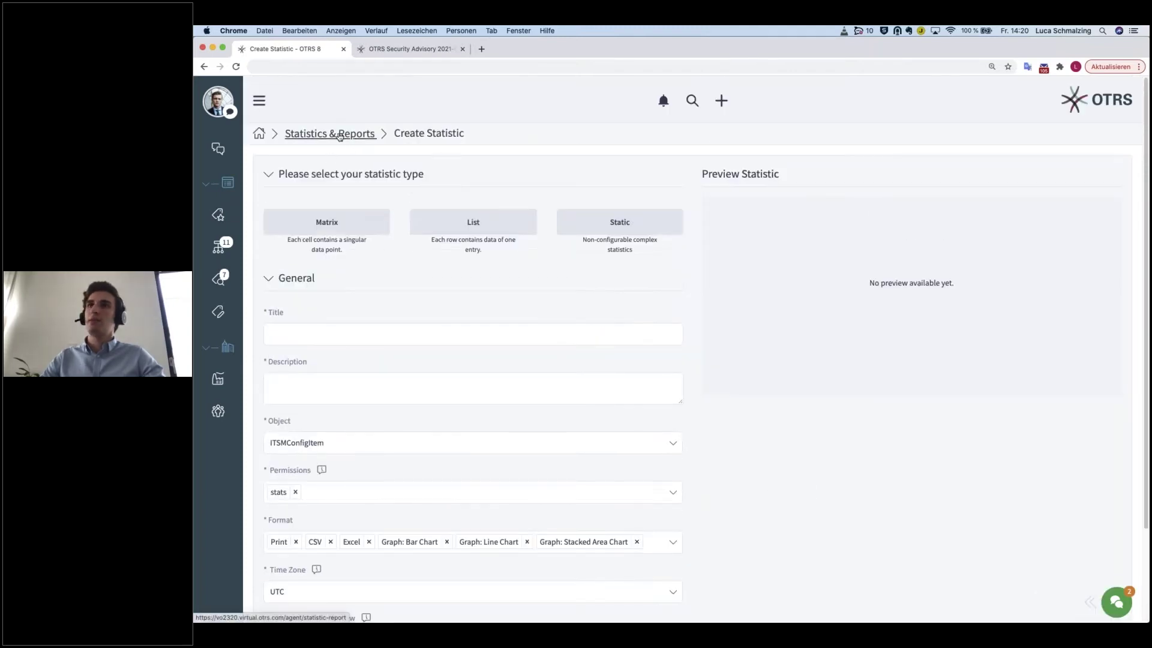
{"action": "left_click", "coordinate": [259, 102]}
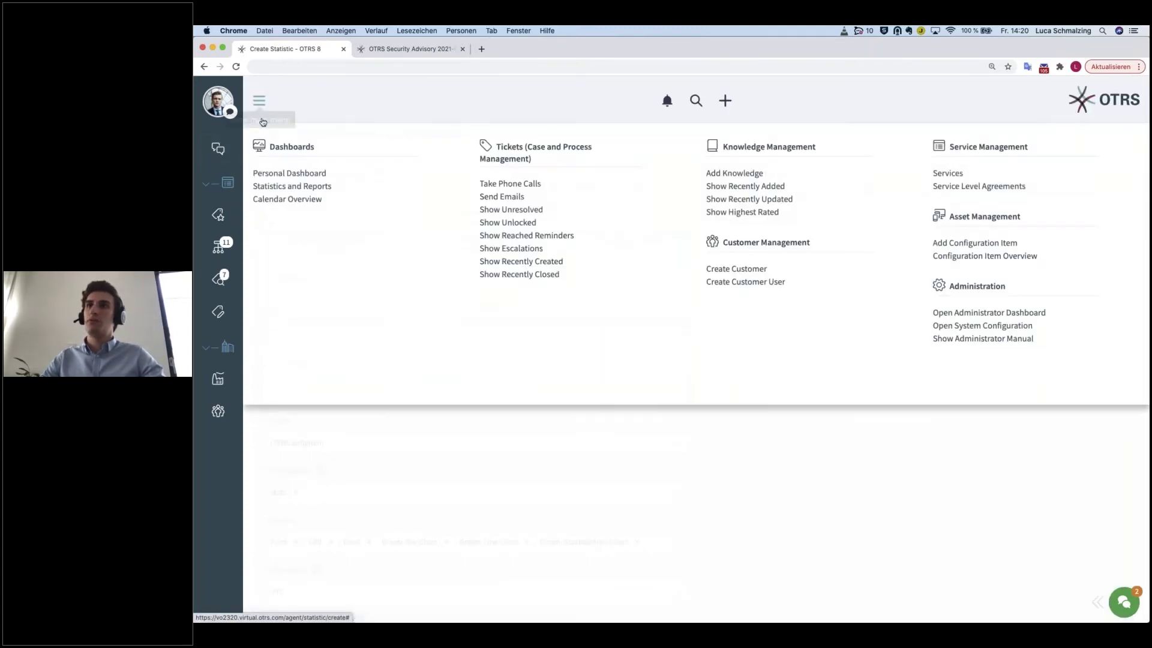
{"action": "left_click", "coordinate": [303, 187]}
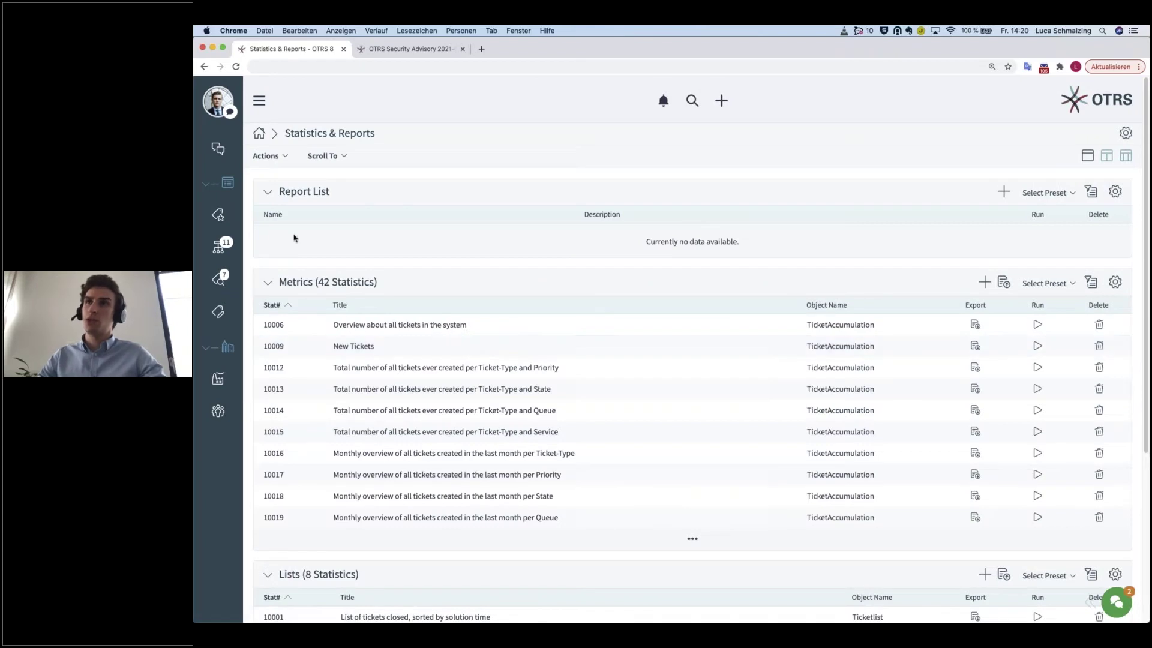
{"action": "left_click", "coordinate": [489, 347]}
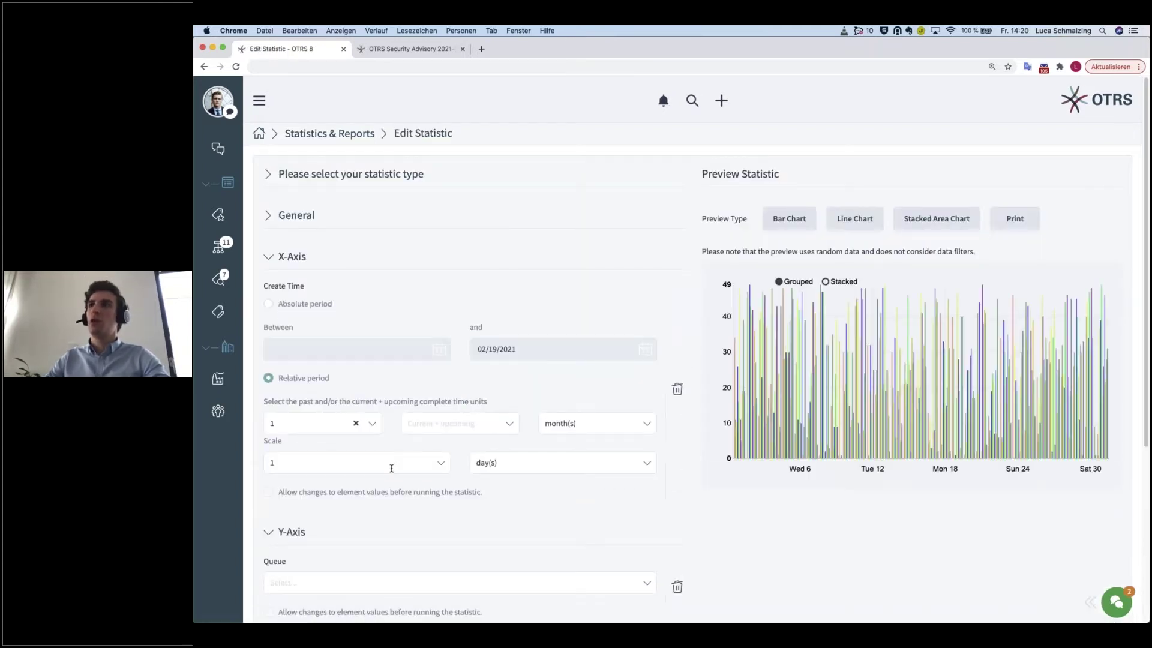
Expand the statistic type and General sections and review the New Tickets statistic's object, format and summation settings.
{"action": "left_click", "coordinate": [281, 180]}
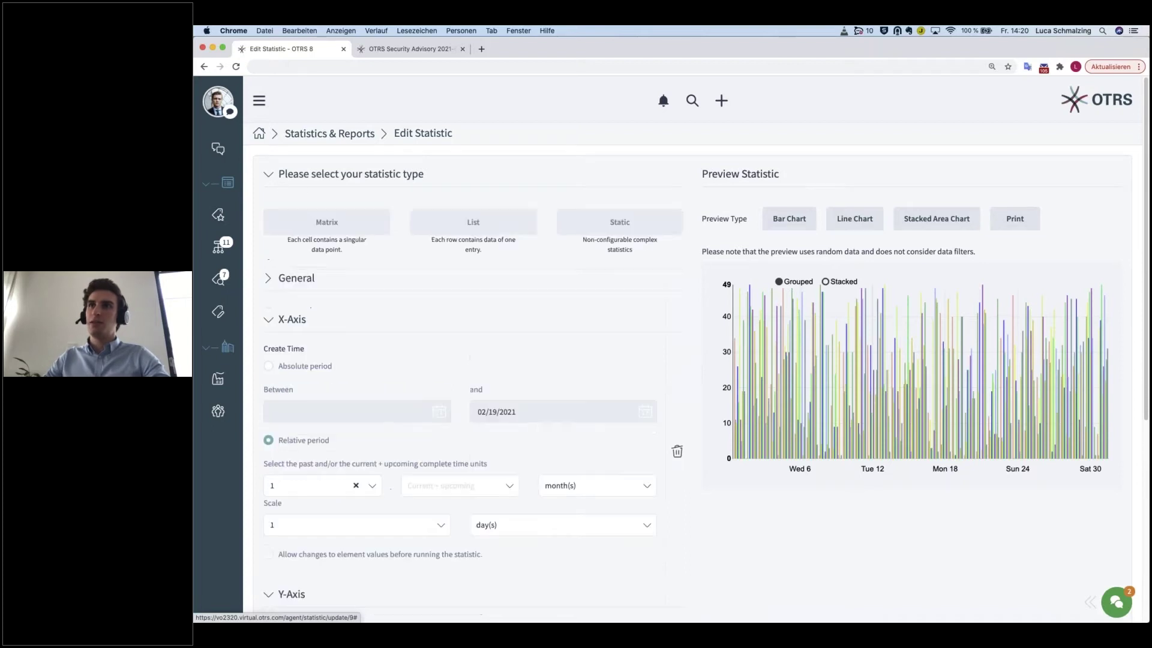
{"action": "left_click", "coordinate": [282, 278]}
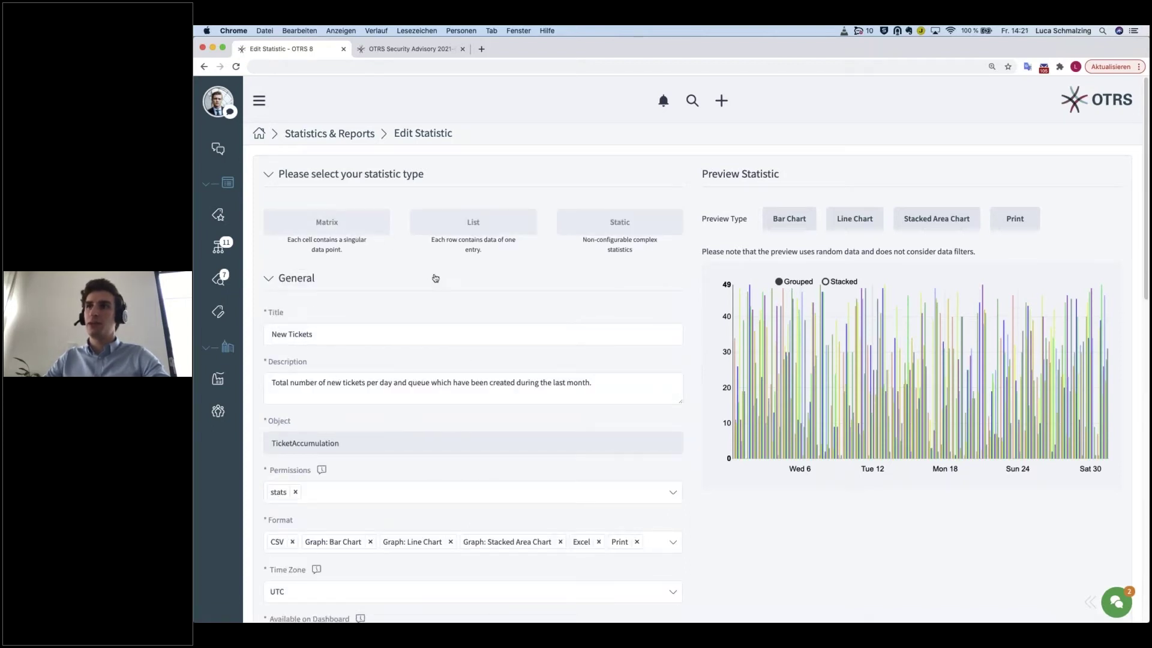
{"action": "scroll", "coordinate": [627, 240], "scroll_direction": "down", "scroll_amount": 2}
{"action": "scroll", "coordinate": [349, 315], "scroll_direction": "down", "scroll_amount": 1}
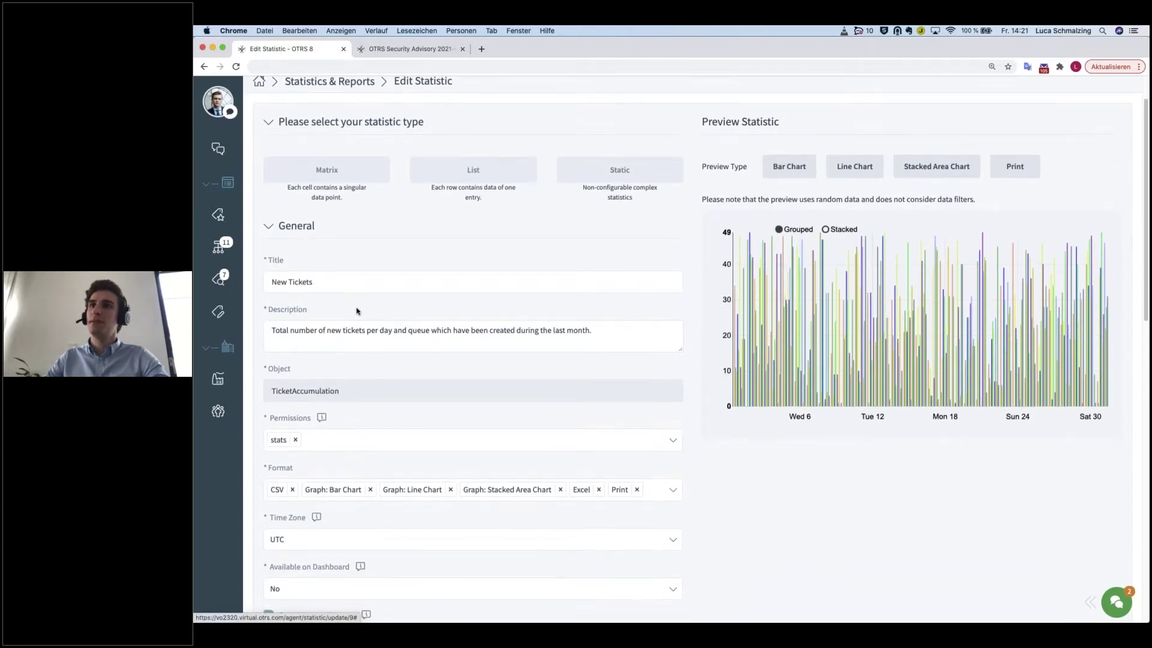
{"action": "double_click", "coordinate": [295, 391]}
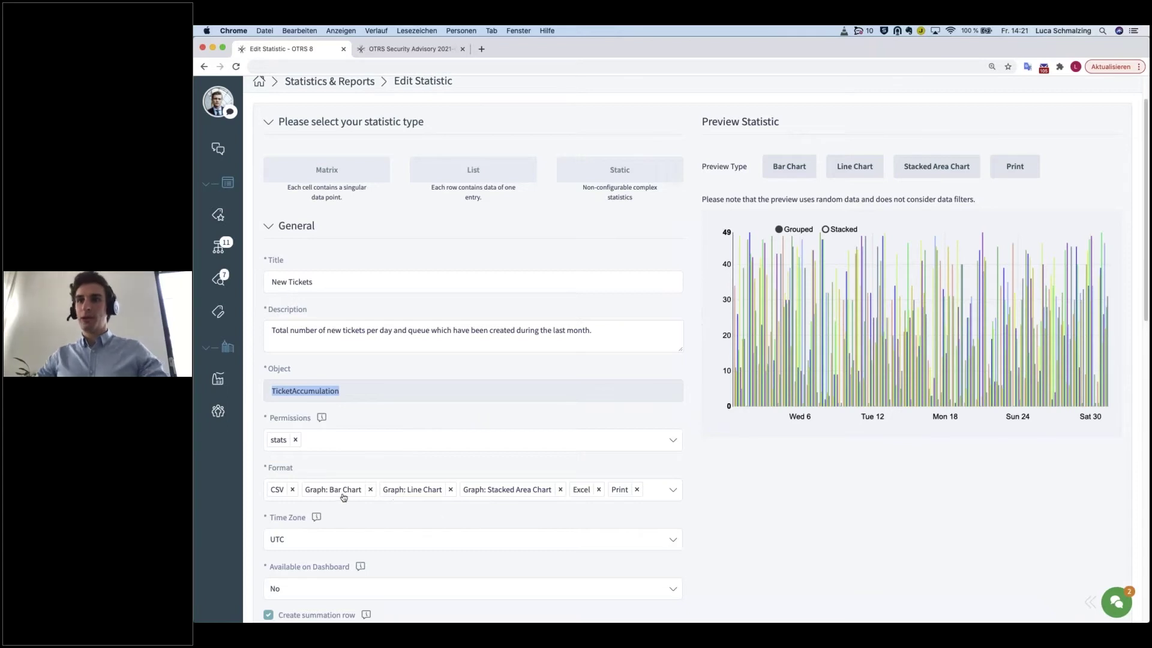
{"action": "scroll", "coordinate": [310, 519], "scroll_direction": "down", "scroll_amount": 1}
{"action": "scroll", "coordinate": [309, 518], "scroll_direction": "down", "scroll_amount": 3}
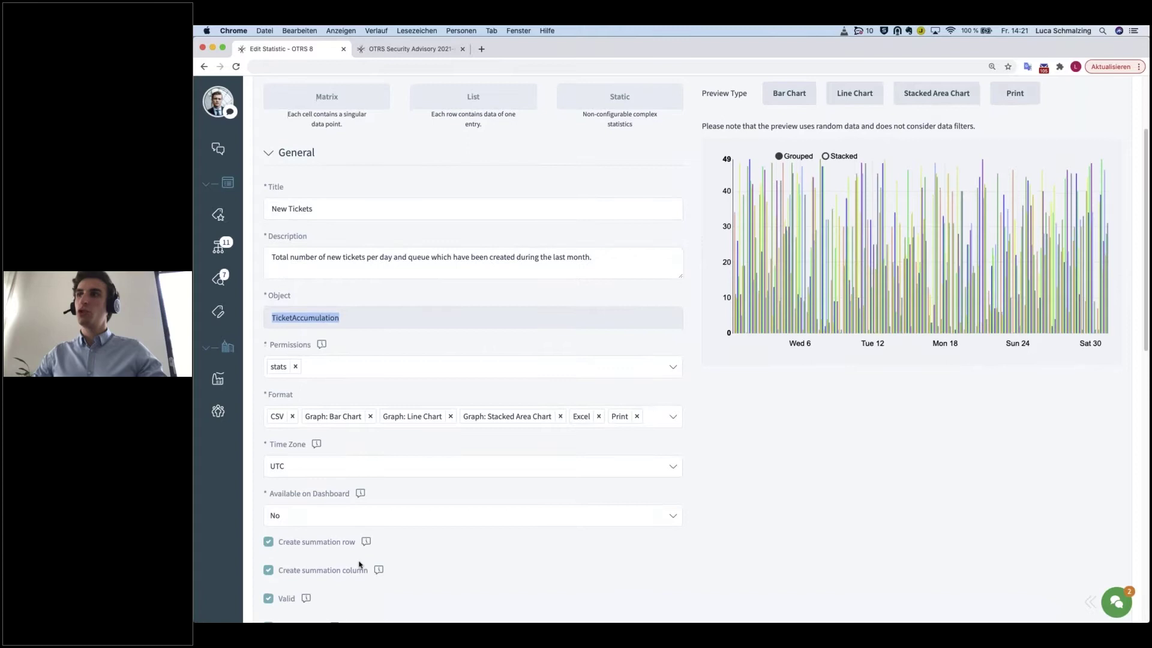
Review the statistic's X-axis, Y-axis and filter settings.
{"action": "scroll", "coordinate": [360, 561], "scroll_direction": "down", "scroll_amount": 8}
{"action": "scroll", "coordinate": [390, 558], "scroll_direction": "down", "scroll_amount": 11}
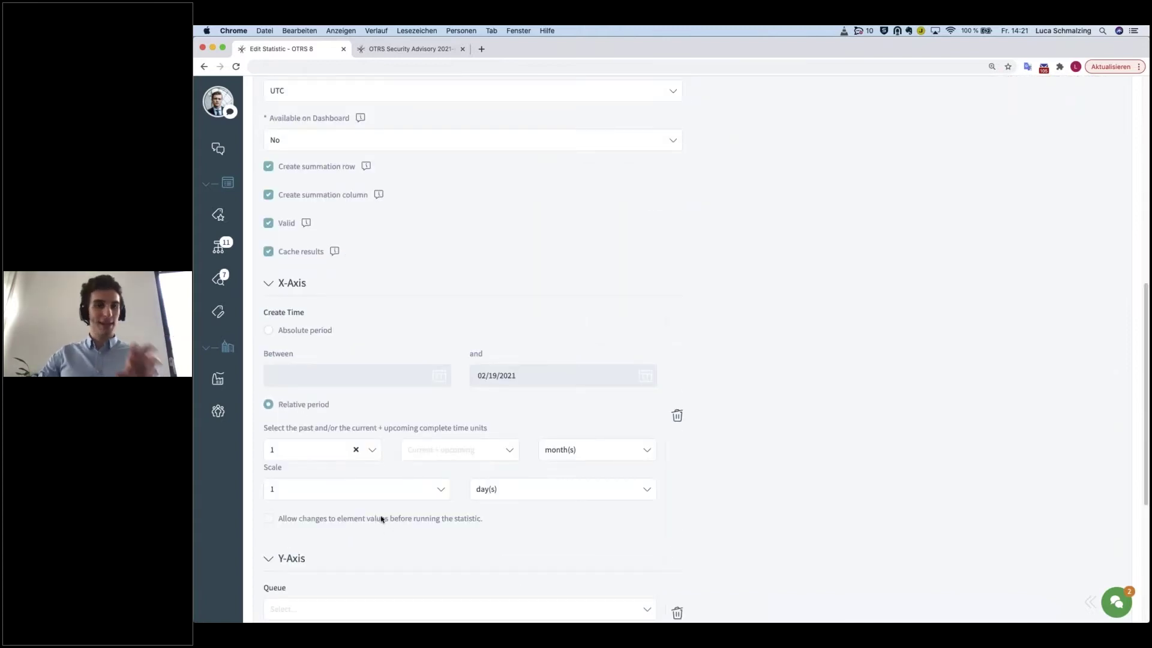
{"action": "scroll", "coordinate": [364, 530], "scroll_direction": "down", "scroll_amount": 8}
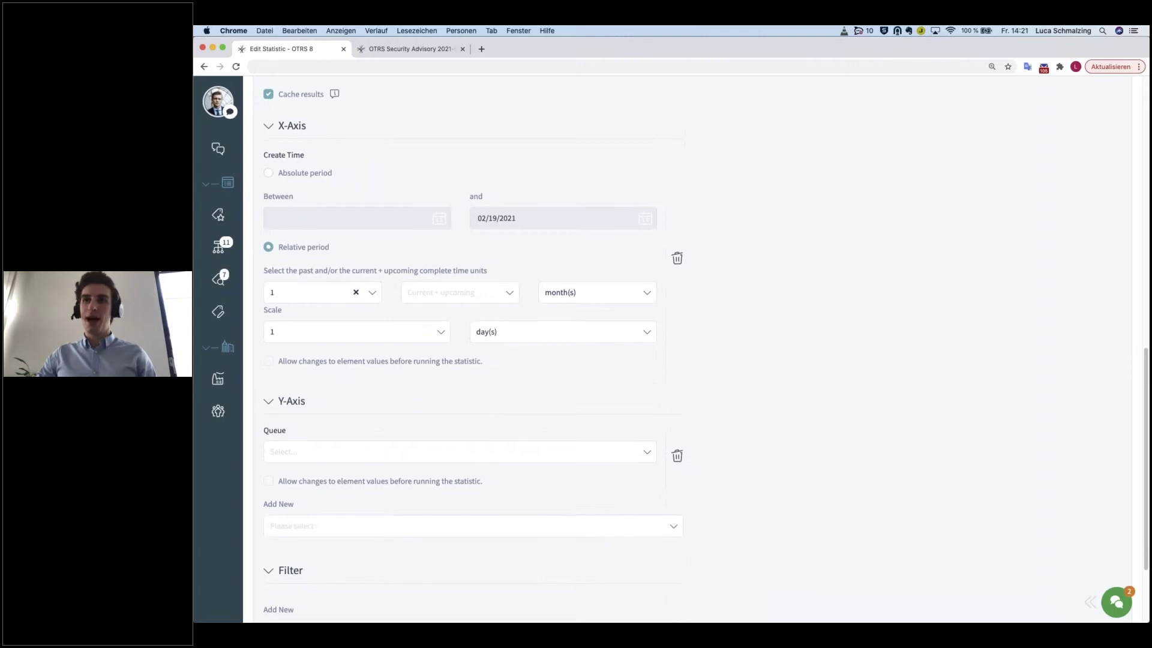
{"action": "scroll", "coordinate": [372, 567], "scroll_direction": "down", "scroll_amount": 3}
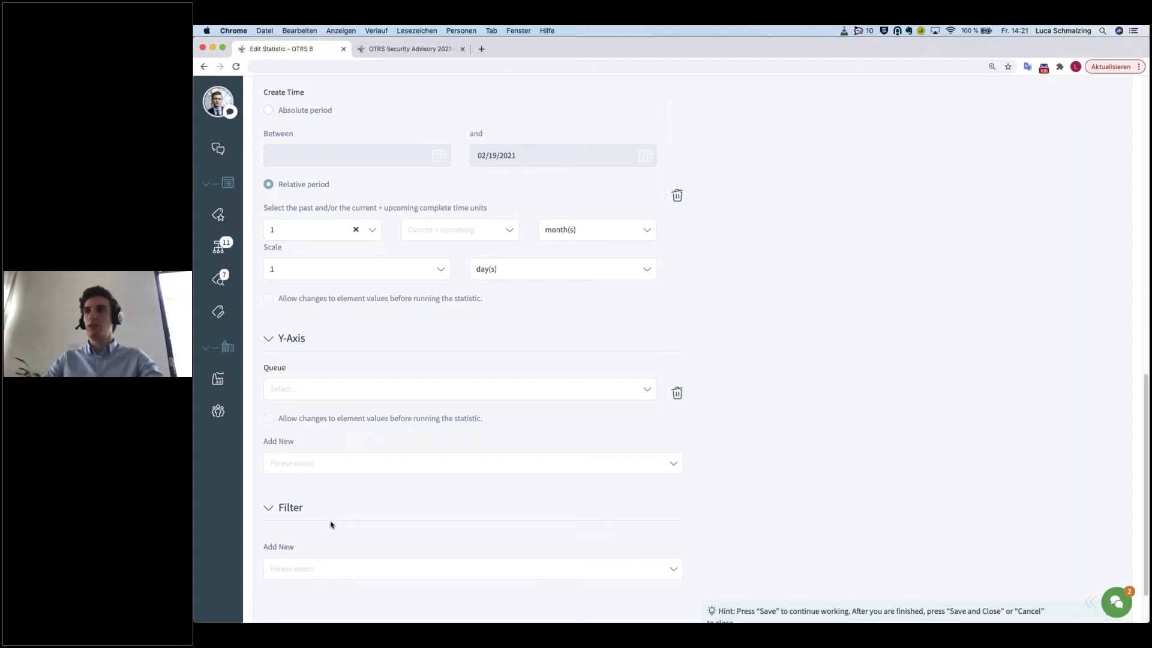
Preview the New Tickets statistic as a bar chart, line chart, stacked area chart and print table.
{"action": "scroll", "coordinate": [773, 452], "scroll_direction": "up", "scroll_amount": 15}
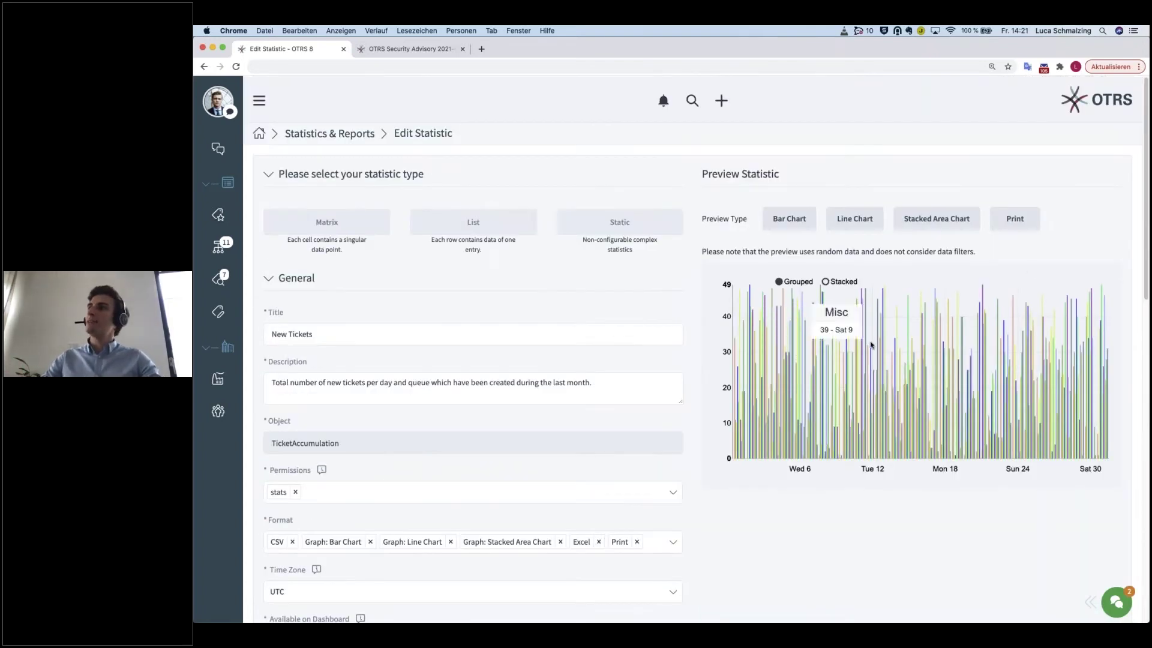
{"action": "left_click", "coordinate": [786, 220]}
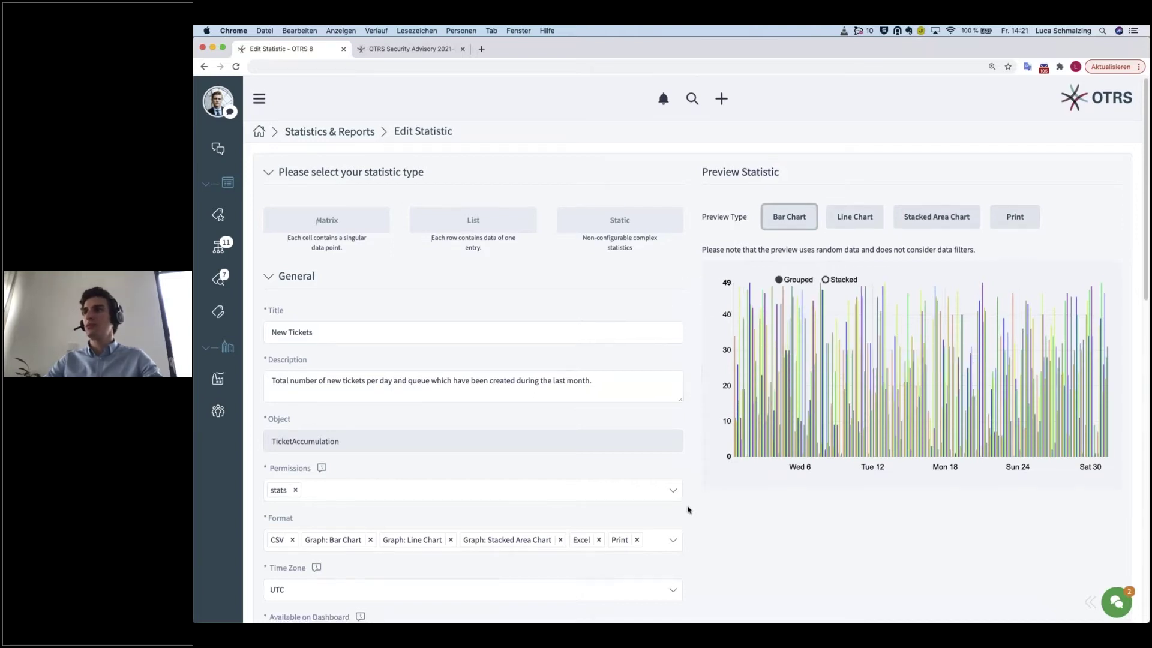
{"action": "scroll", "coordinate": [687, 507], "scroll_direction": "down", "scroll_amount": 15}
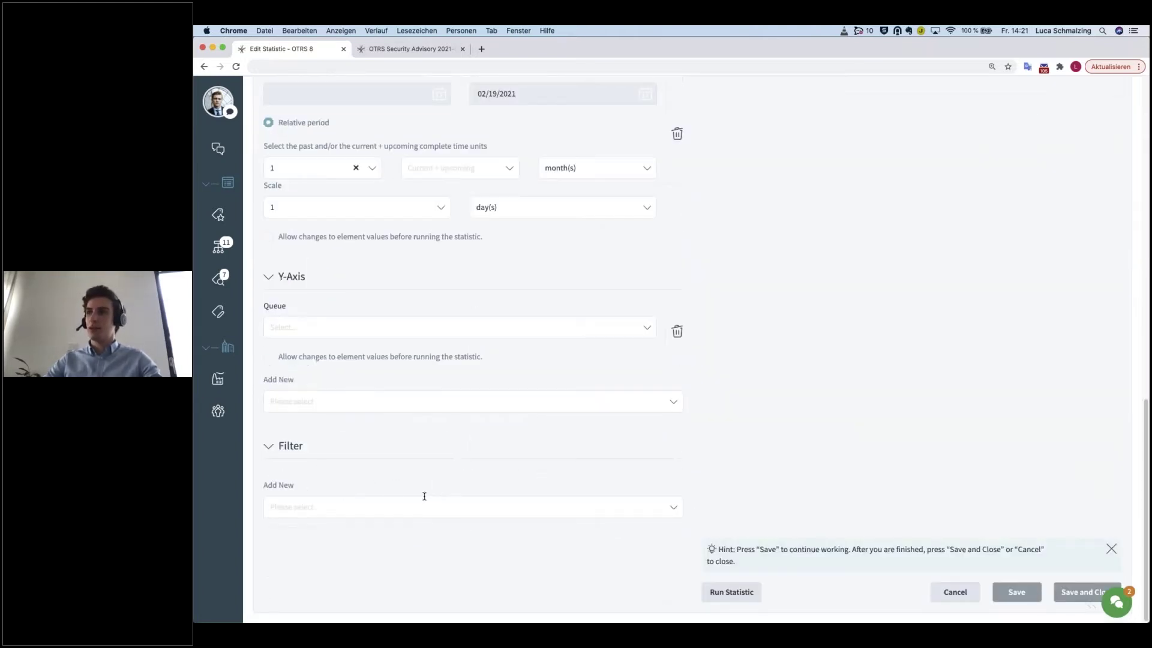
{"action": "scroll", "coordinate": [707, 484], "scroll_direction": "up", "scroll_amount": 15}
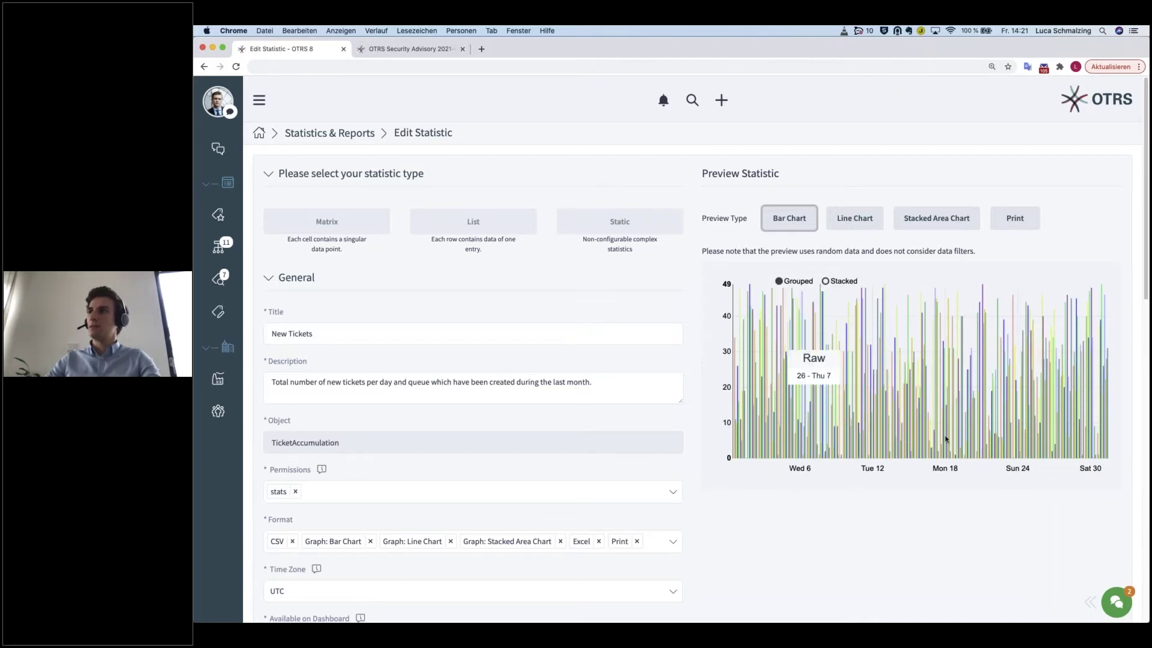
{"action": "left_click", "coordinate": [852, 221]}
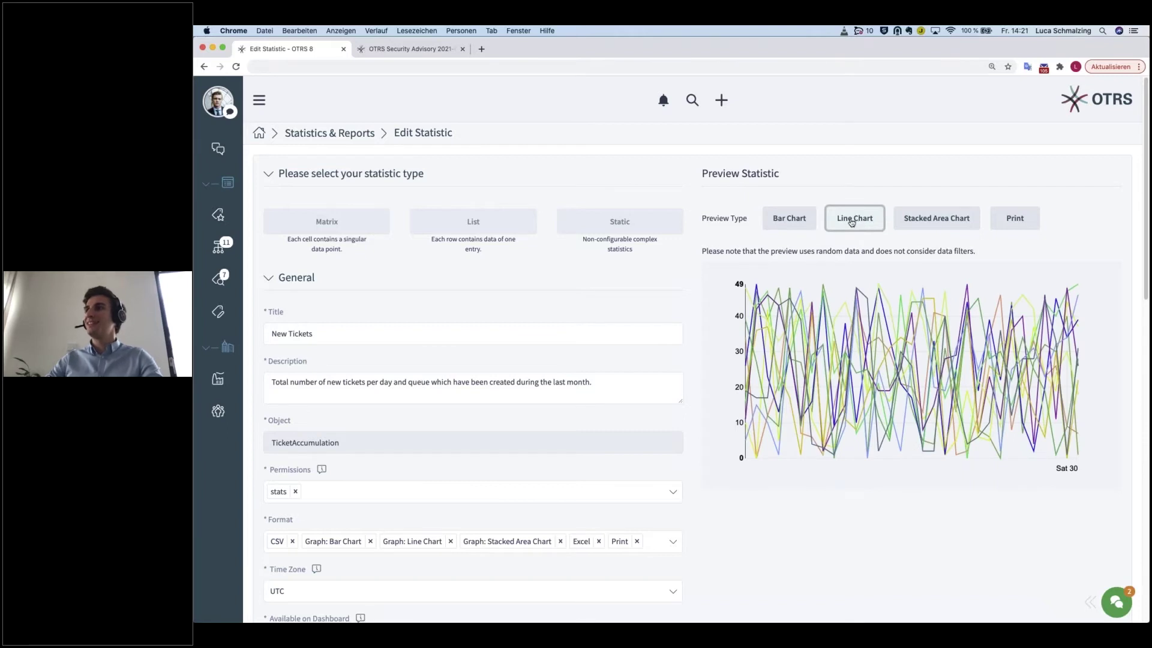
{"action": "left_click", "coordinate": [915, 230]}
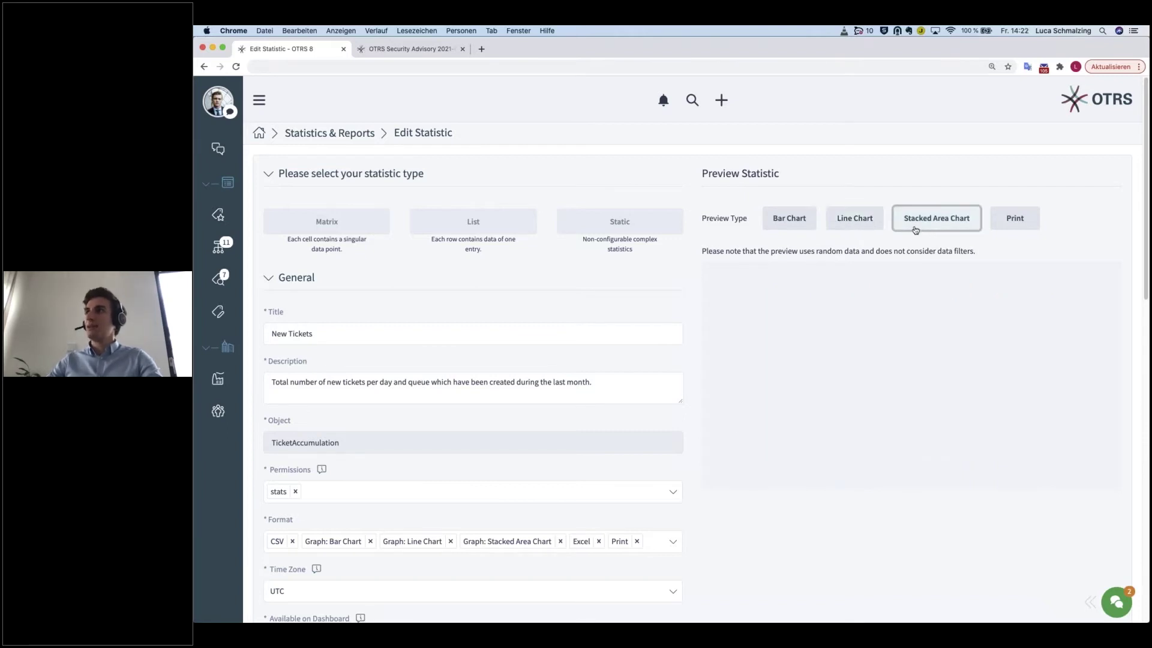
{"action": "left_click", "coordinate": [1015, 220]}
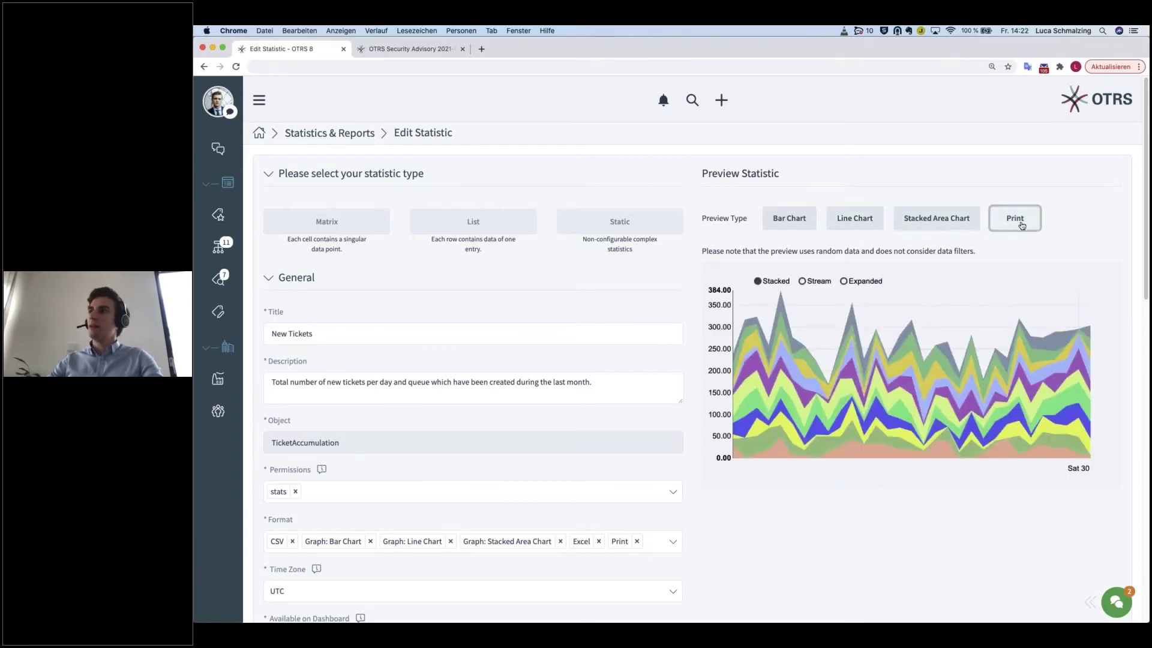
Examine the print preview table across its daily columns and queue rows, including the Sum column and row.
{"action": "scroll", "coordinate": [960, 377], "scroll_direction": "right", "scroll_amount": 10}
{"action": "scroll", "coordinate": [1010, 393], "scroll_direction": "left", "scroll_amount": 10}
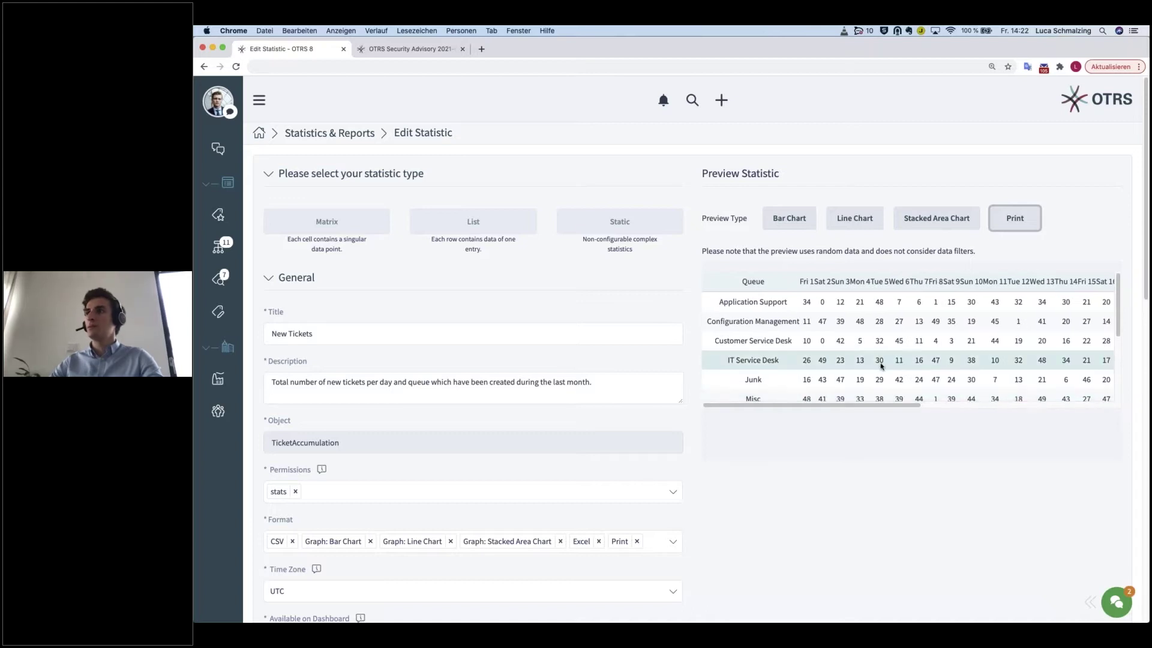
{"action": "scroll", "coordinate": [881, 364], "scroll_direction": "down", "scroll_amount": 3}
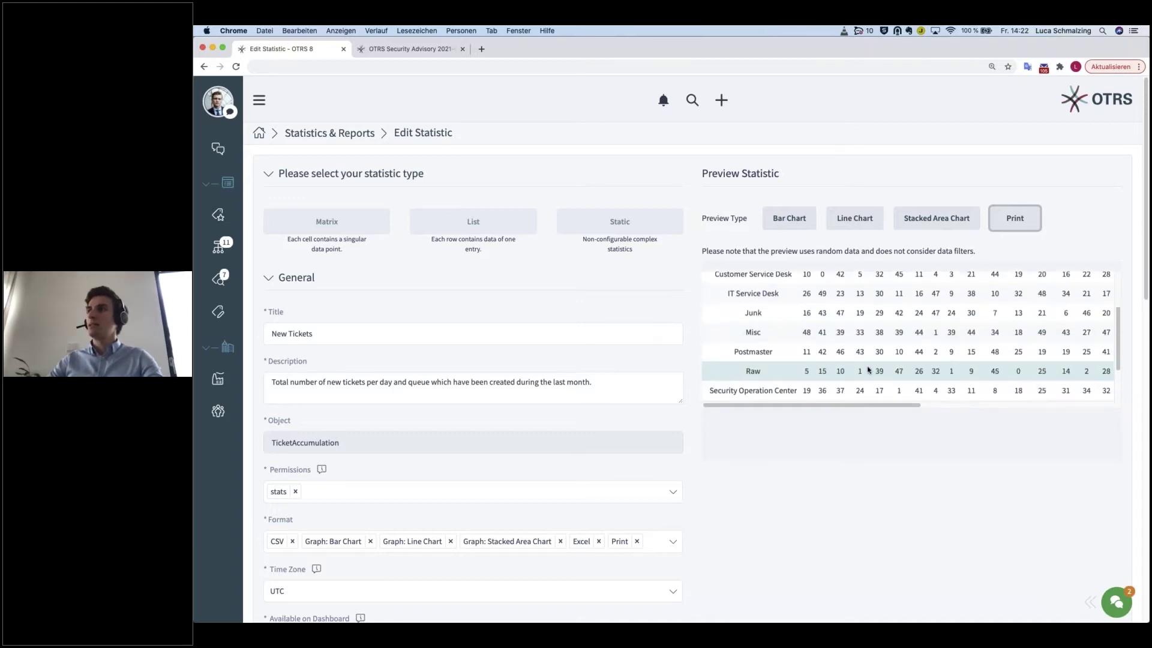
{"action": "scroll", "coordinate": [866, 371], "scroll_direction": "down", "scroll_amount": 3}
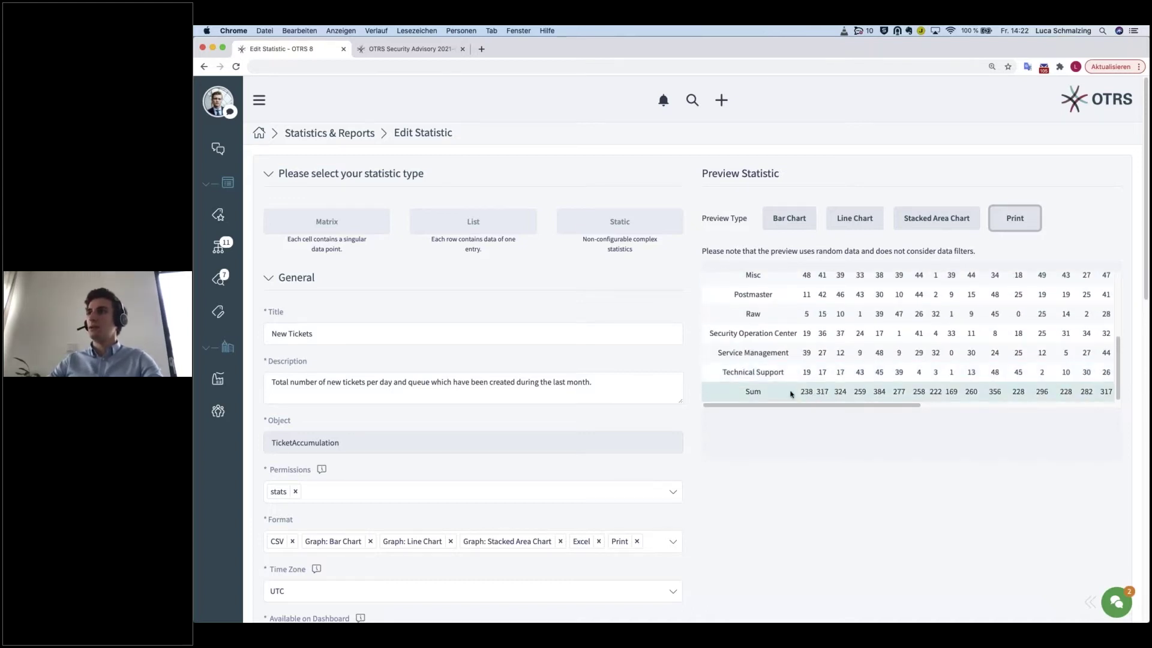
{"action": "scroll", "coordinate": [968, 377], "scroll_direction": "up", "scroll_amount": 6}
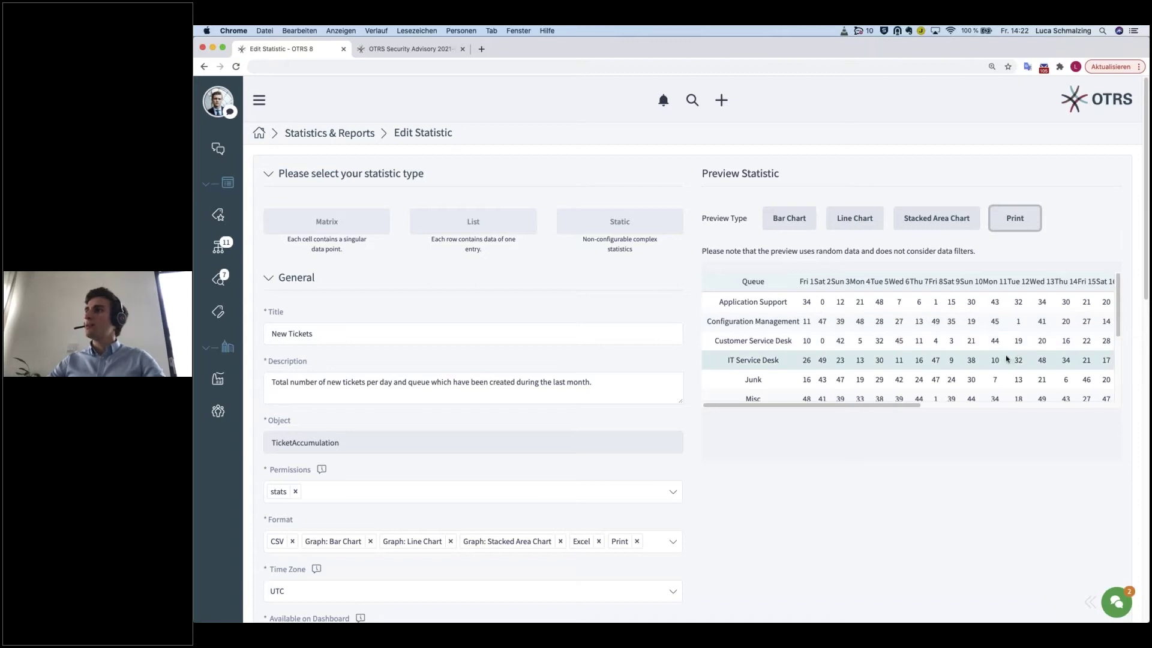
{"action": "scroll", "coordinate": [1008, 355], "scroll_direction": "right", "scroll_amount": 5}
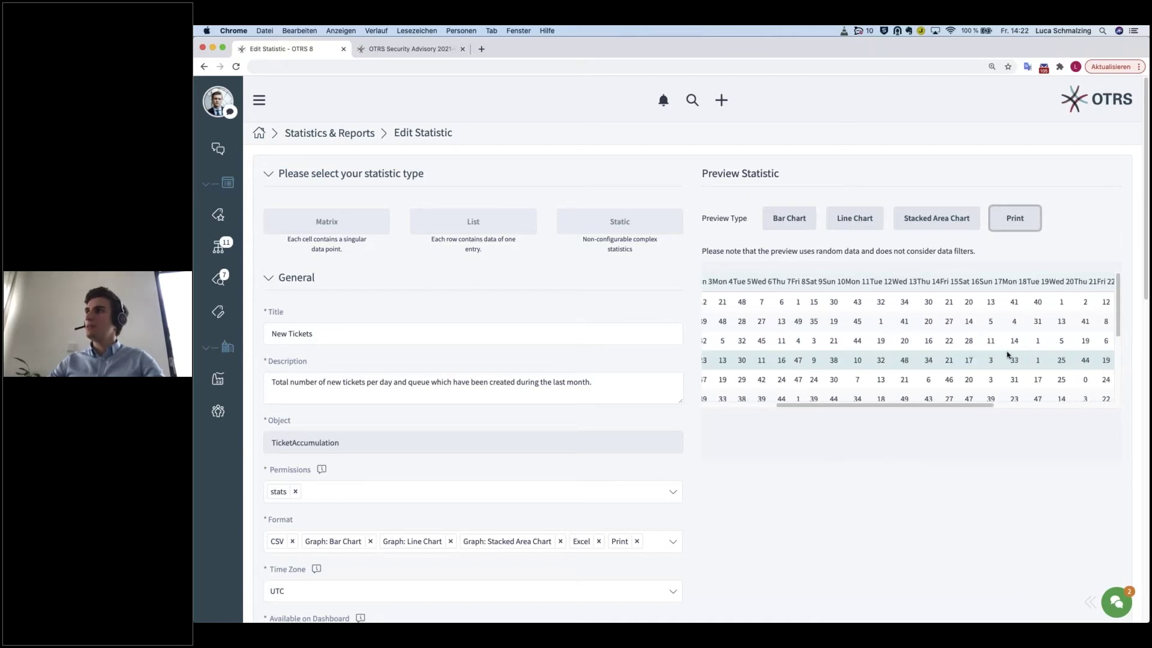
{"action": "scroll", "coordinate": [1008, 355], "scroll_direction": "right", "scroll_amount": 3}
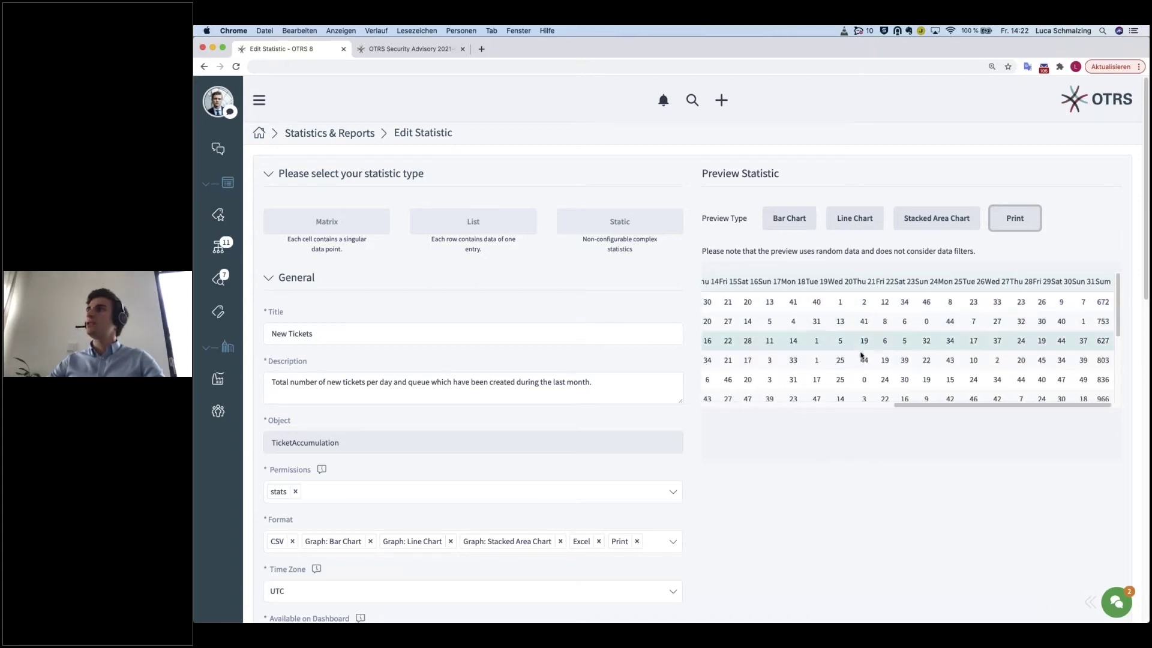
{"action": "scroll", "coordinate": [872, 360], "scroll_direction": "left", "scroll_amount": 8}
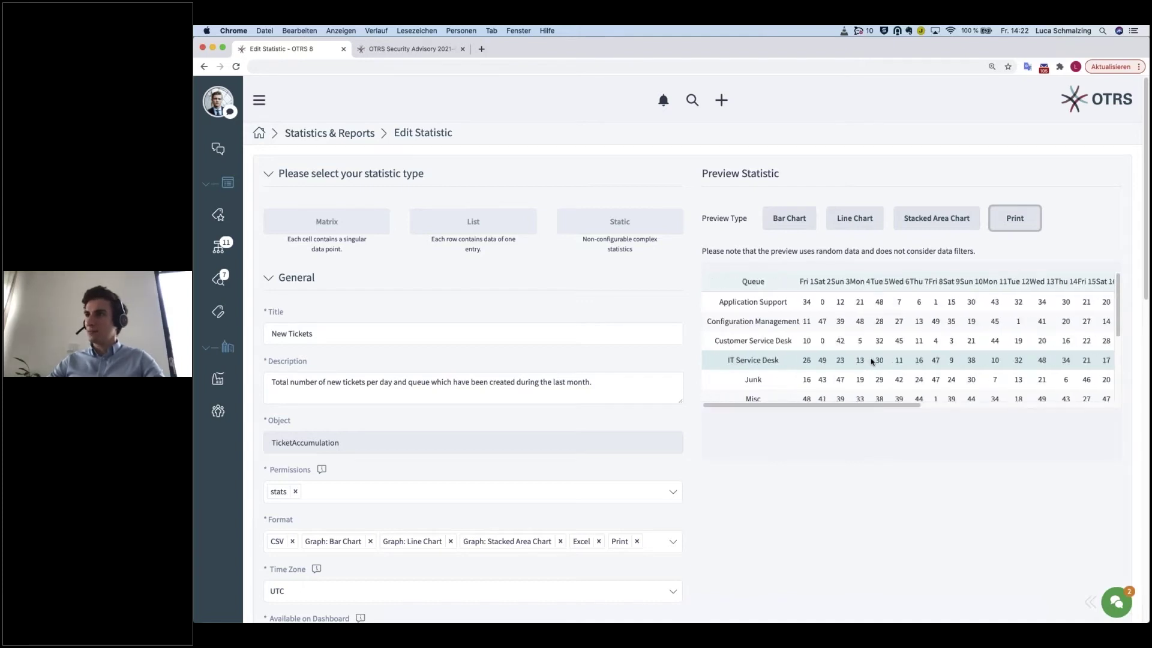
{"action": "scroll", "coordinate": [872, 361], "scroll_direction": "down", "scroll_amount": 4}
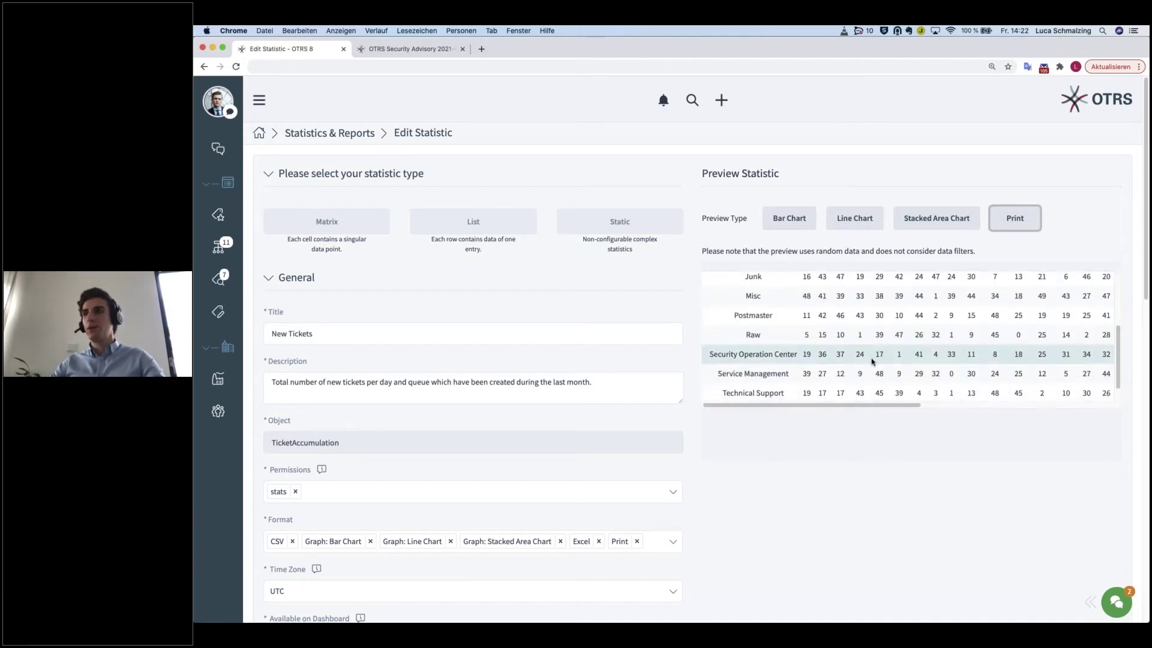
{"action": "scroll", "coordinate": [764, 378], "scroll_direction": "down", "scroll_amount": 5}
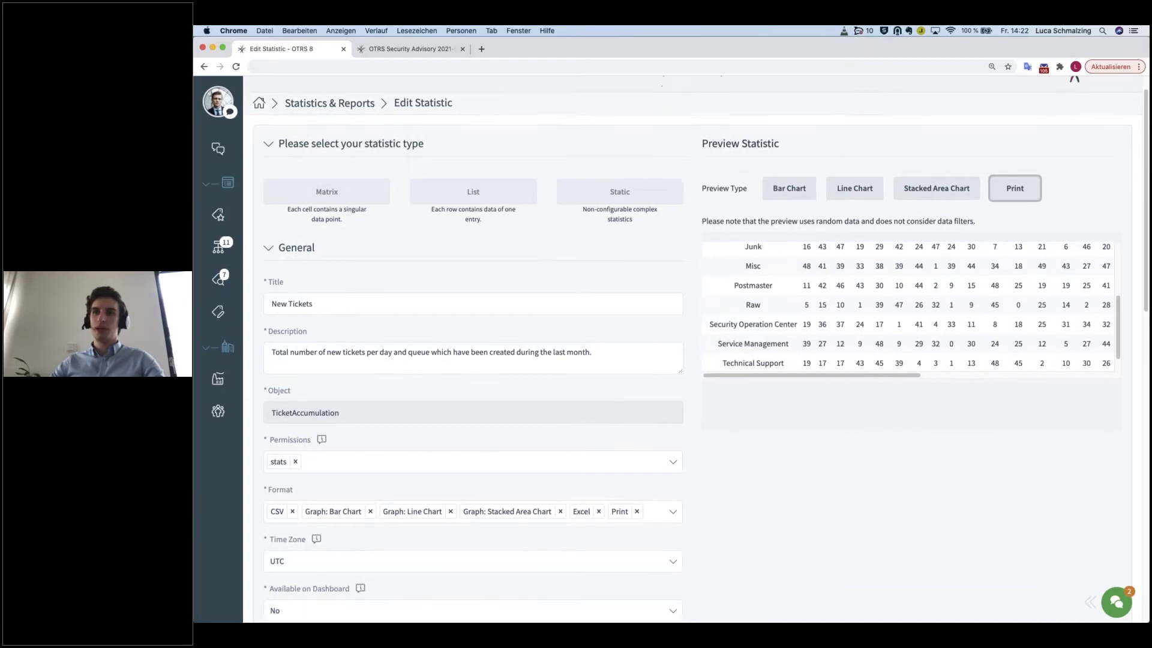
{"action": "scroll", "coordinate": [390, 558], "scroll_direction": "down", "scroll_amount": 3}
{"action": "scroll", "coordinate": [537, 522], "scroll_direction": "up", "scroll_amount": 8}
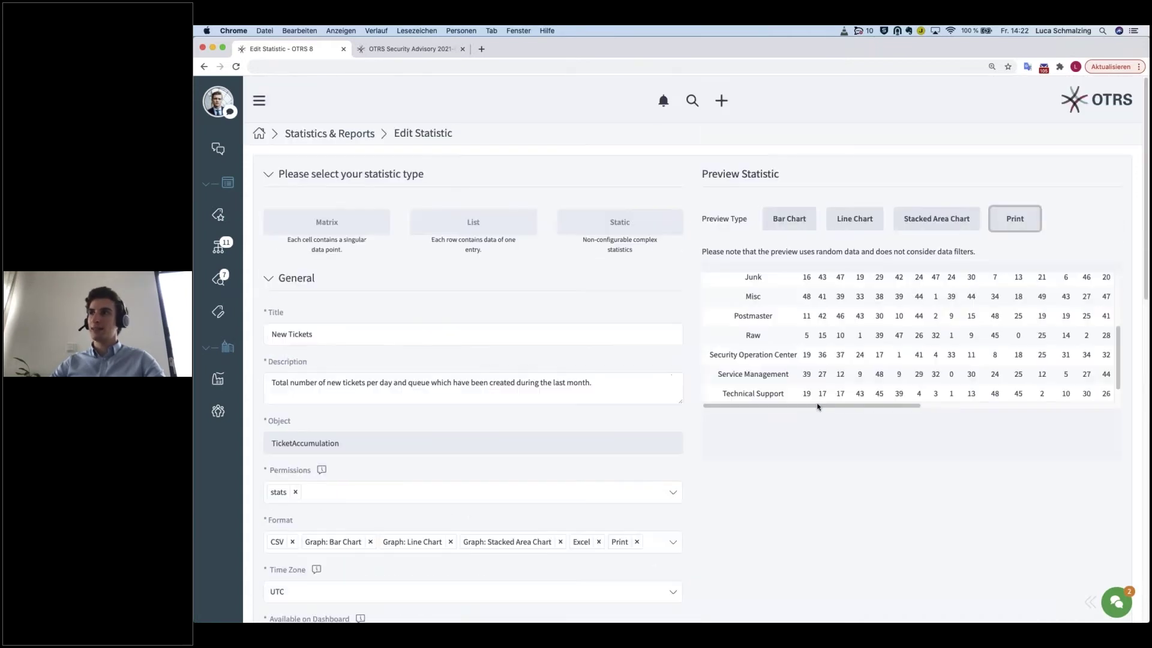
{"action": "scroll", "coordinate": [841, 359], "scroll_direction": "up", "scroll_amount": 4}
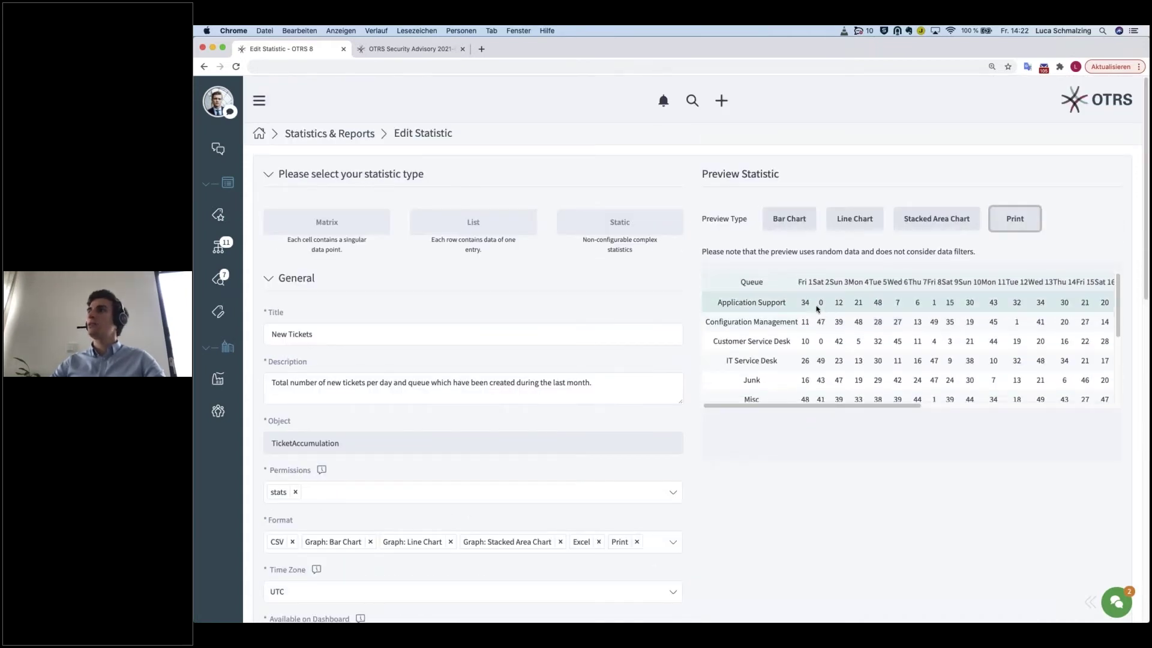
Highlight sample daily values in the preview's queue rows and inspect the totals at the end of the table.
{"action": "left_click_drag", "start_coordinate": [816, 304], "coordinate": [930, 316]}
{"action": "left_click", "coordinate": [931, 314]}
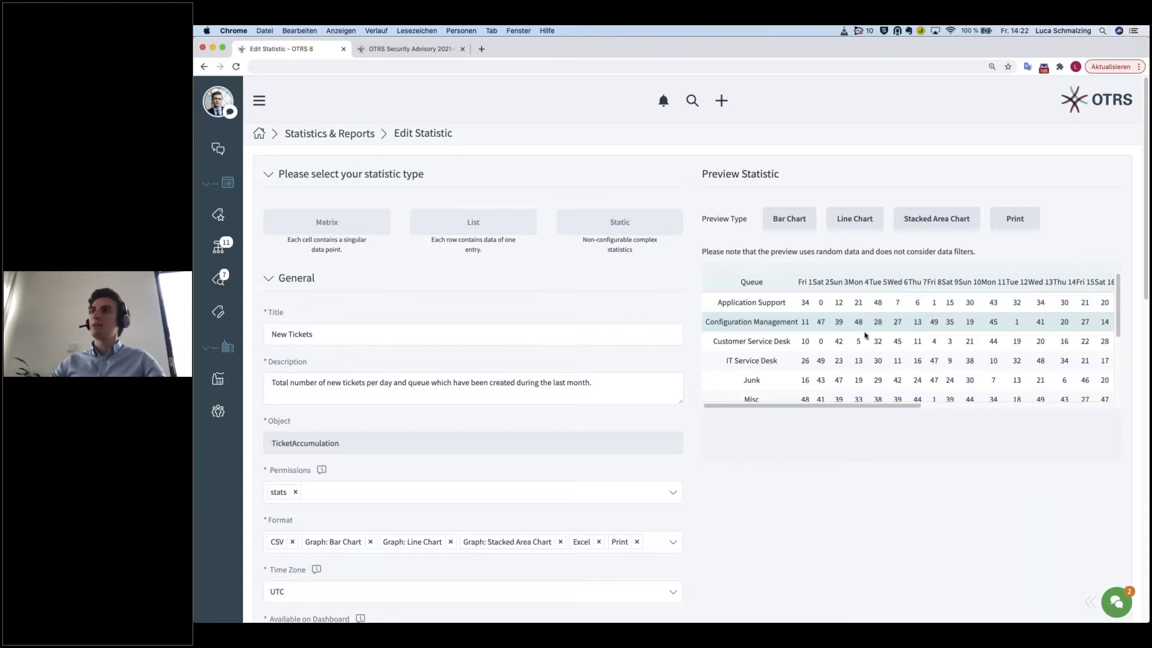
{"action": "left_click_drag", "start_coordinate": [871, 327], "coordinate": [953, 379]}
{"action": "left_click", "coordinate": [929, 359]}
{"action": "double_click", "coordinate": [897, 322]}
{"action": "scroll", "coordinate": [946, 396], "scroll_direction": "right", "scroll_amount": 10}
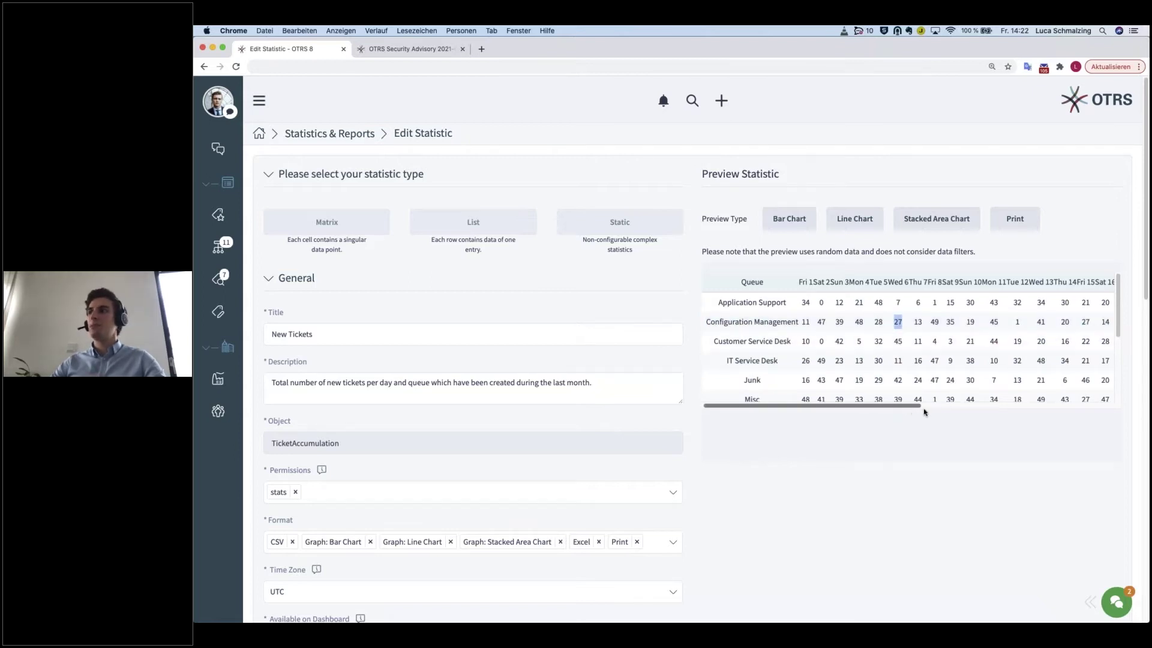
{"action": "scroll", "coordinate": [909, 373], "scroll_direction": "down", "scroll_amount": 5}
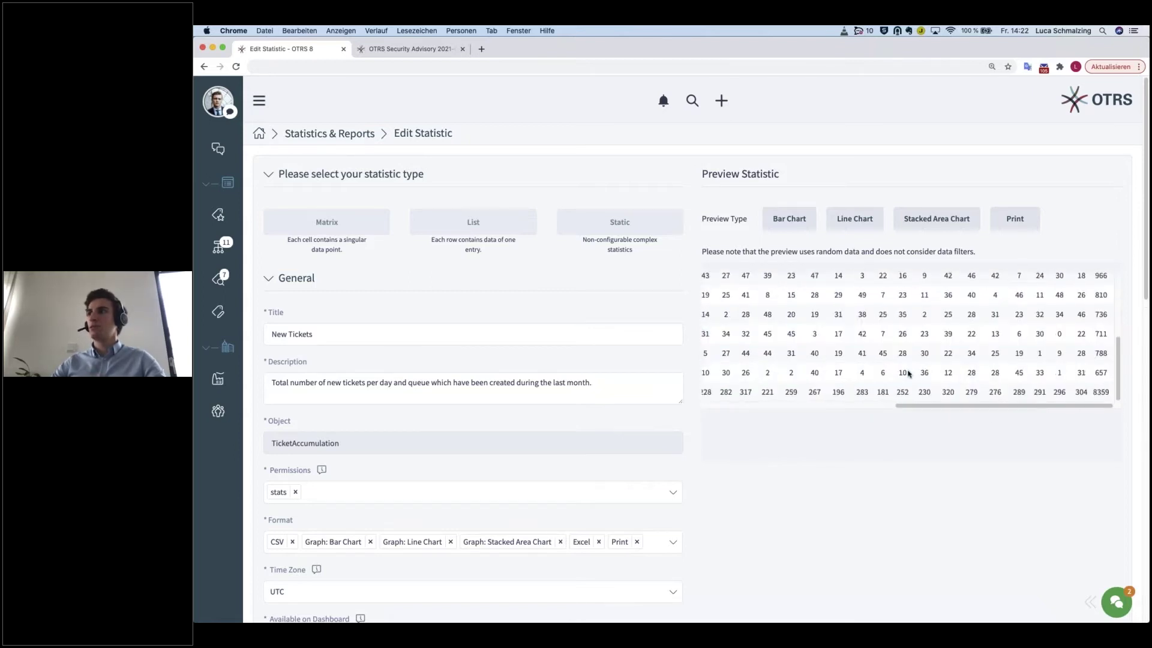
{"action": "left_click_drag", "start_coordinate": [922, 406], "coordinate": [730, 406]}
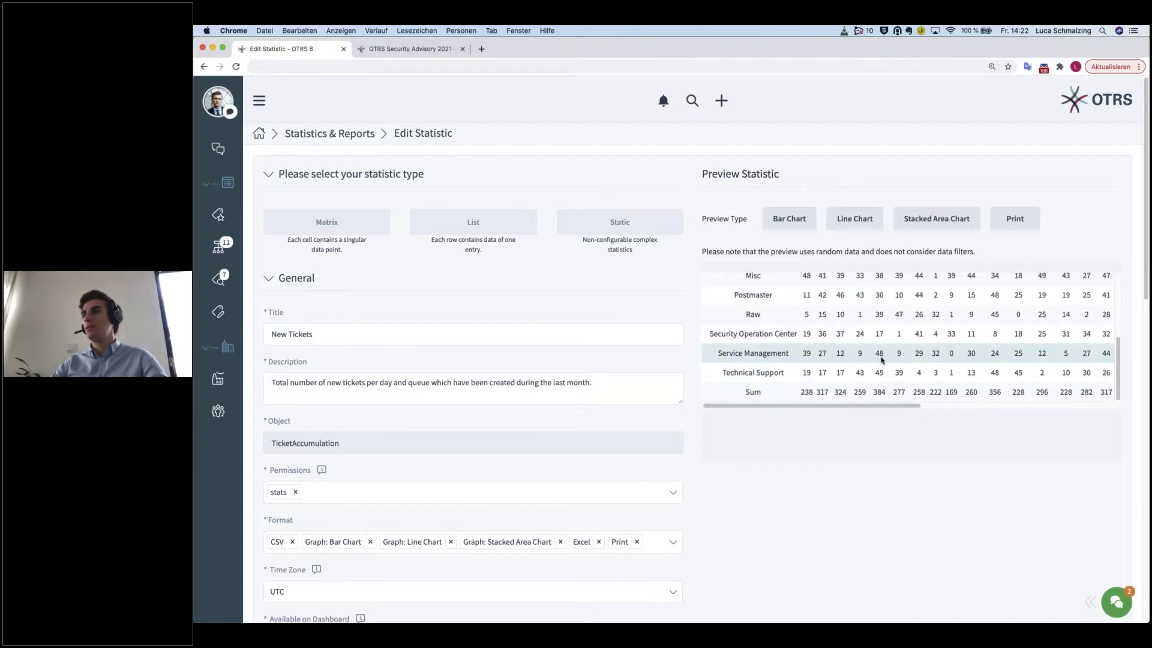
Return to the statistics overview, expand the Metrics list and open "First level solution rate for all tickets ever created per Ticket-Type and Priority".
{"action": "left_click_drag", "start_coordinate": [828, 405], "coordinate": [1024, 414]}
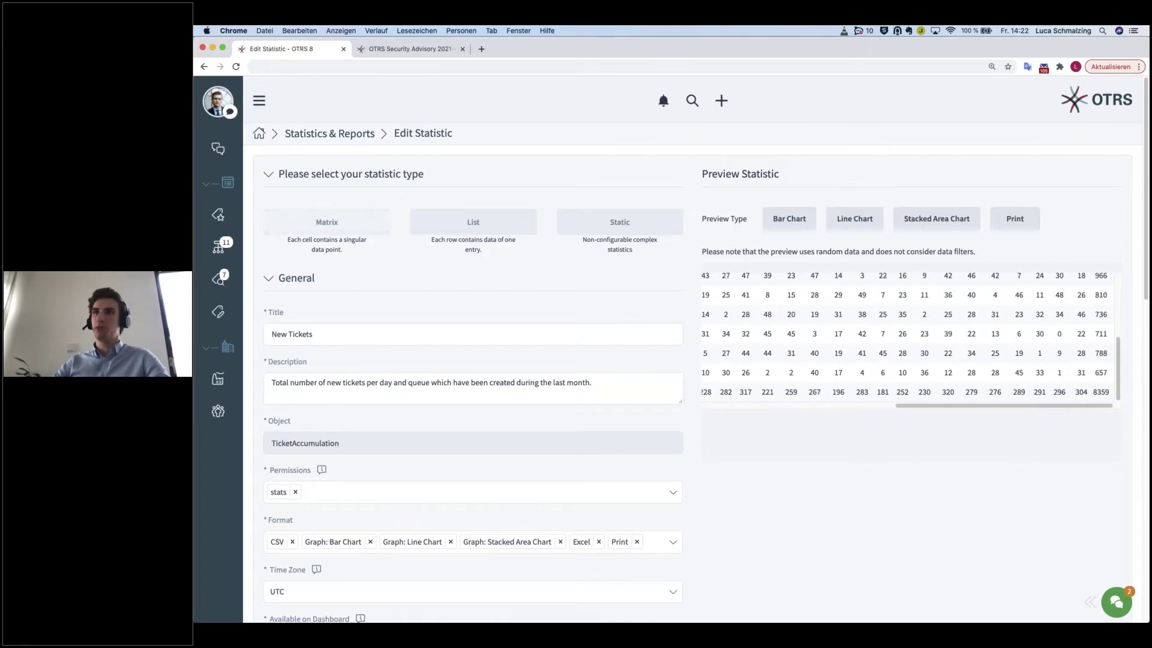
{"action": "left_click", "coordinate": [331, 133]}
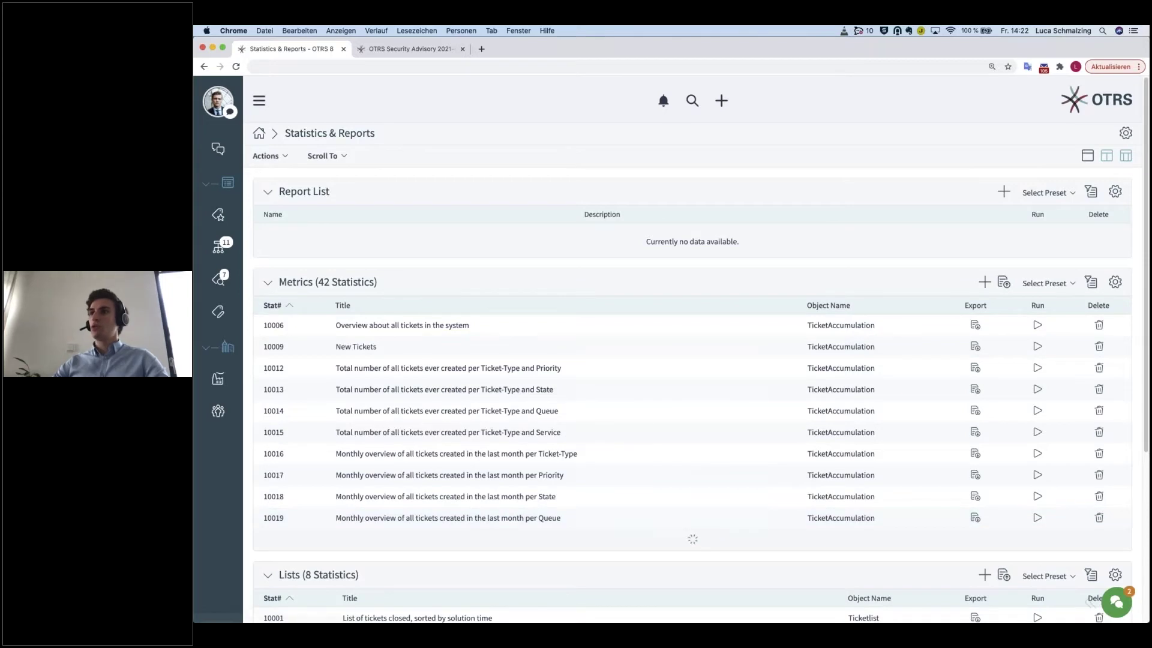
{"action": "left_click", "coordinate": [692, 539]}
{"action": "scroll", "coordinate": [645, 516], "scroll_direction": "down", "scroll_amount": 3}
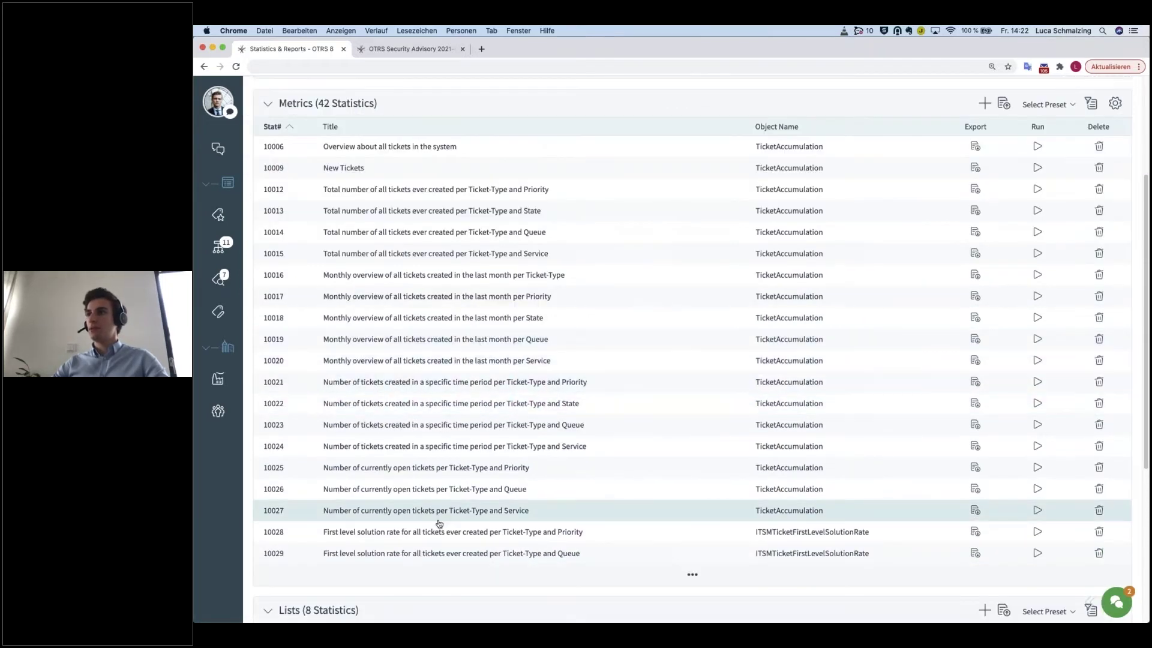
{"action": "left_click", "coordinate": [434, 539]}
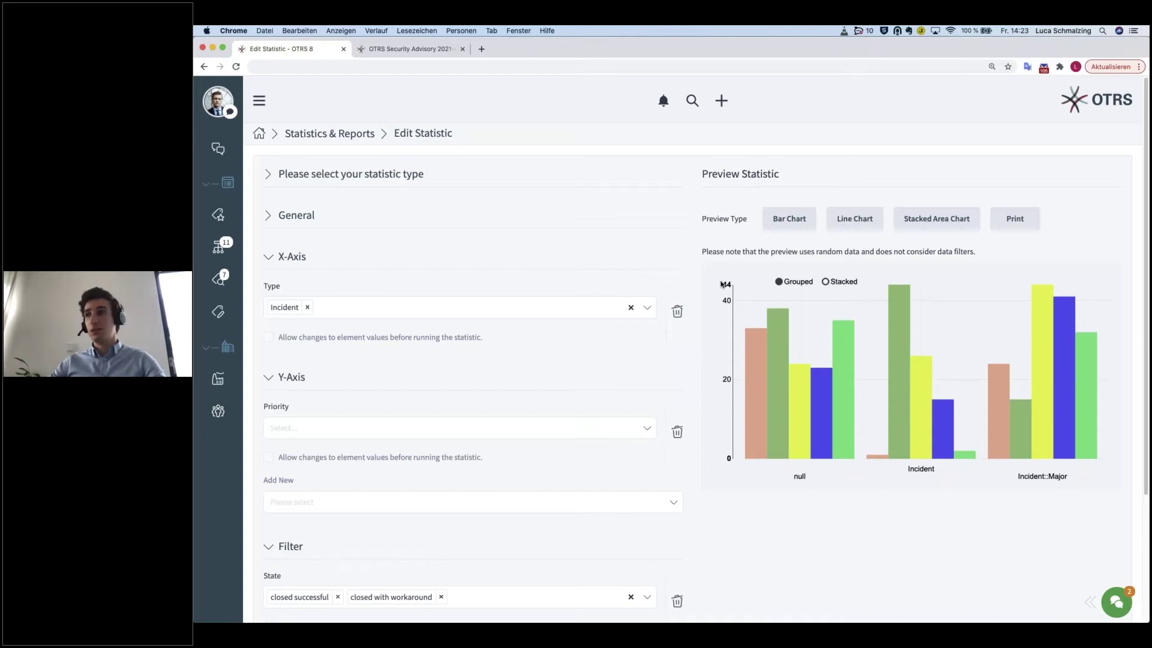
Review the X-axis, Y-axis and filter settings of the first level solution rate statistic.
{"action": "scroll", "coordinate": [463, 406], "scroll_direction": "down", "scroll_amount": 3}
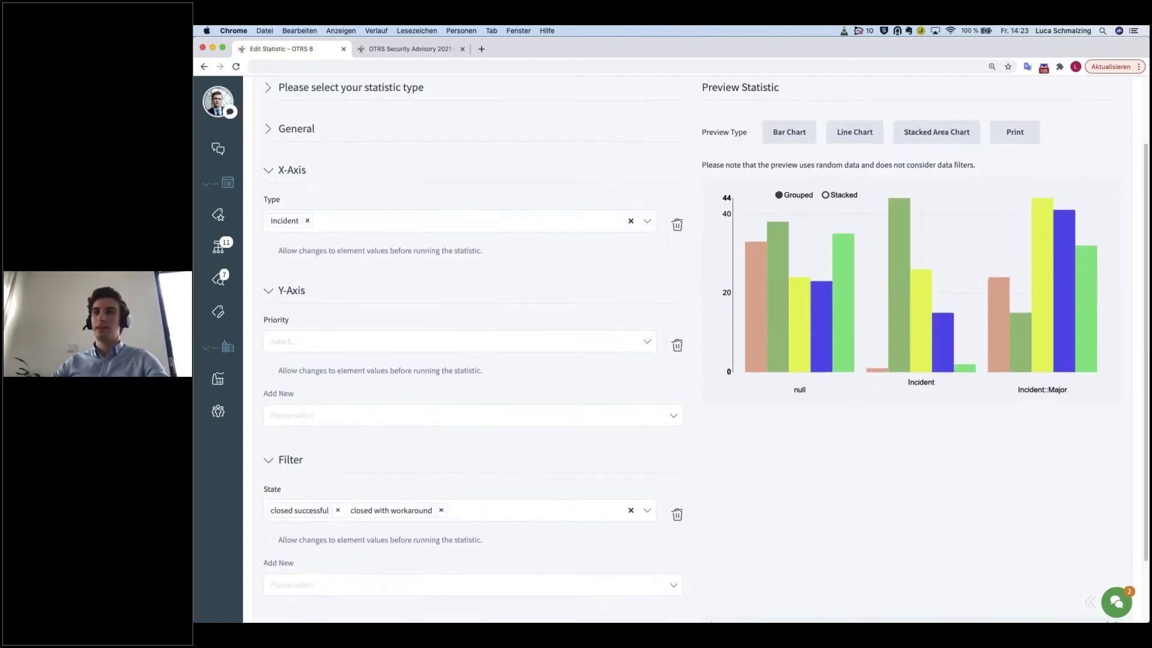
{"action": "scroll", "coordinate": [463, 410], "scroll_direction": "down", "scroll_amount": 3}
{"action": "scroll", "coordinate": [462, 409], "scroll_direction": "up", "scroll_amount": 4}
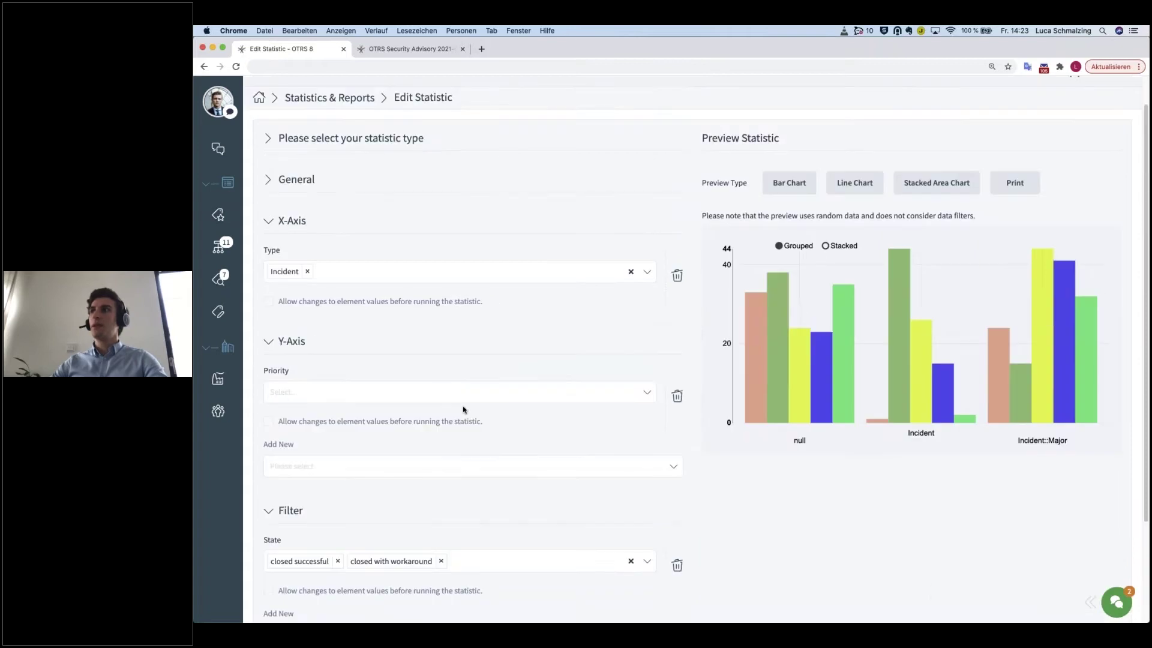
{"action": "scroll", "coordinate": [463, 410], "scroll_direction": "up", "scroll_amount": 1}
Preview the first level solution rate statistic as a bar chart, line chart, stacked area chart and print table.
{"action": "left_click", "coordinate": [807, 225]}
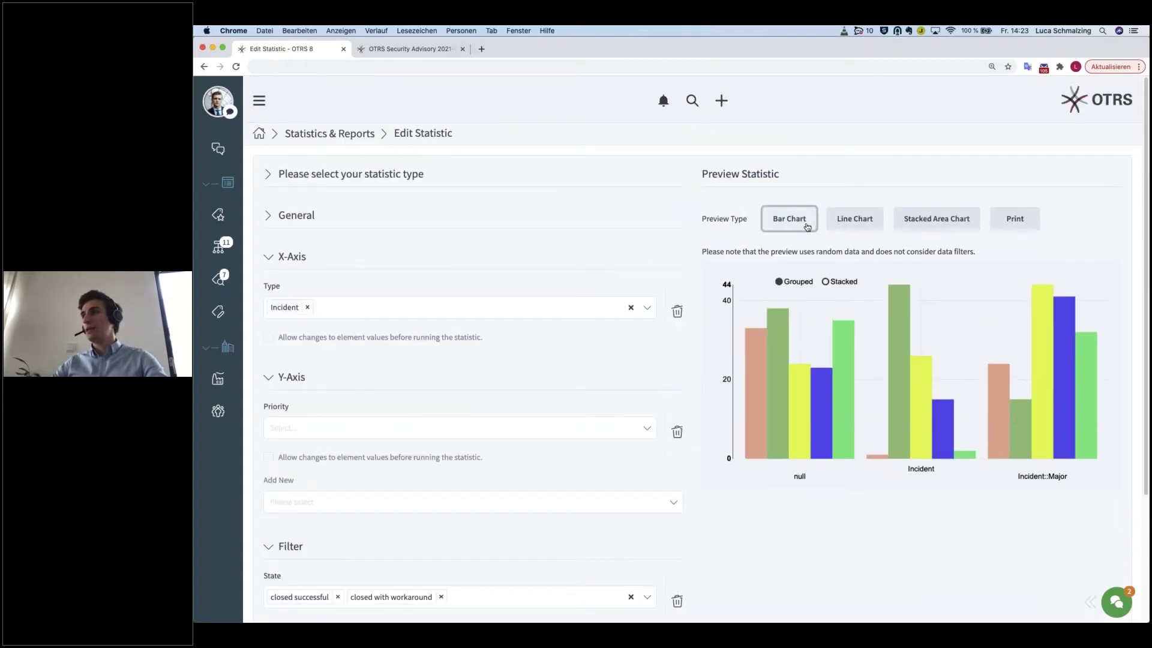
{"action": "left_click", "coordinate": [851, 222]}
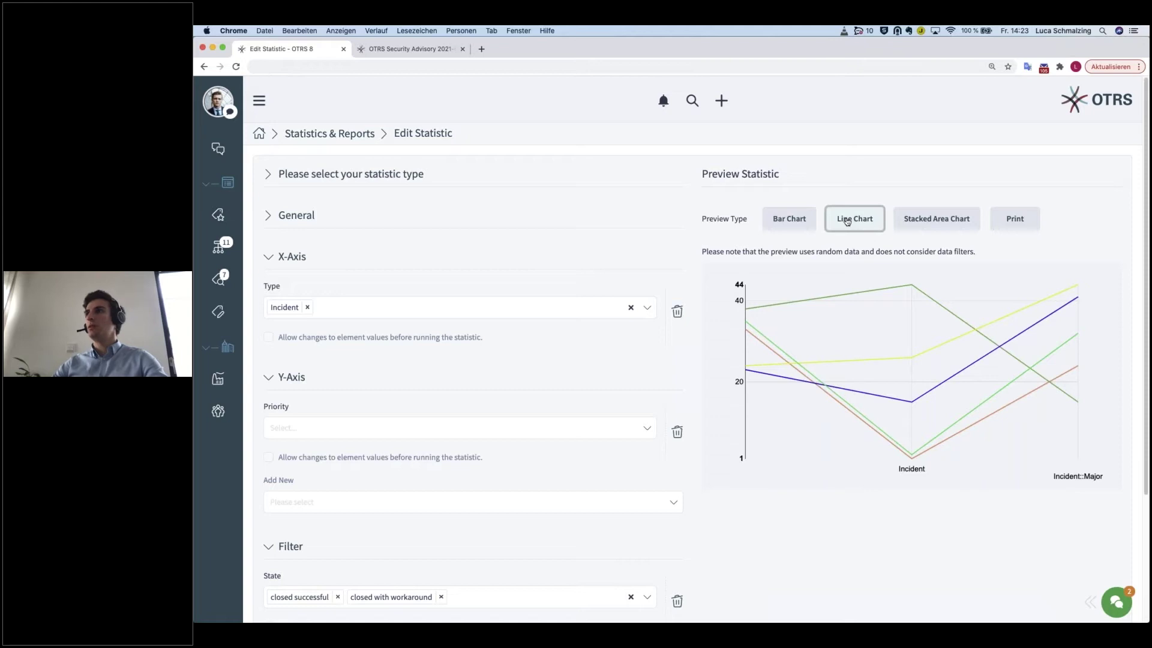
{"action": "left_click", "coordinate": [903, 223]}
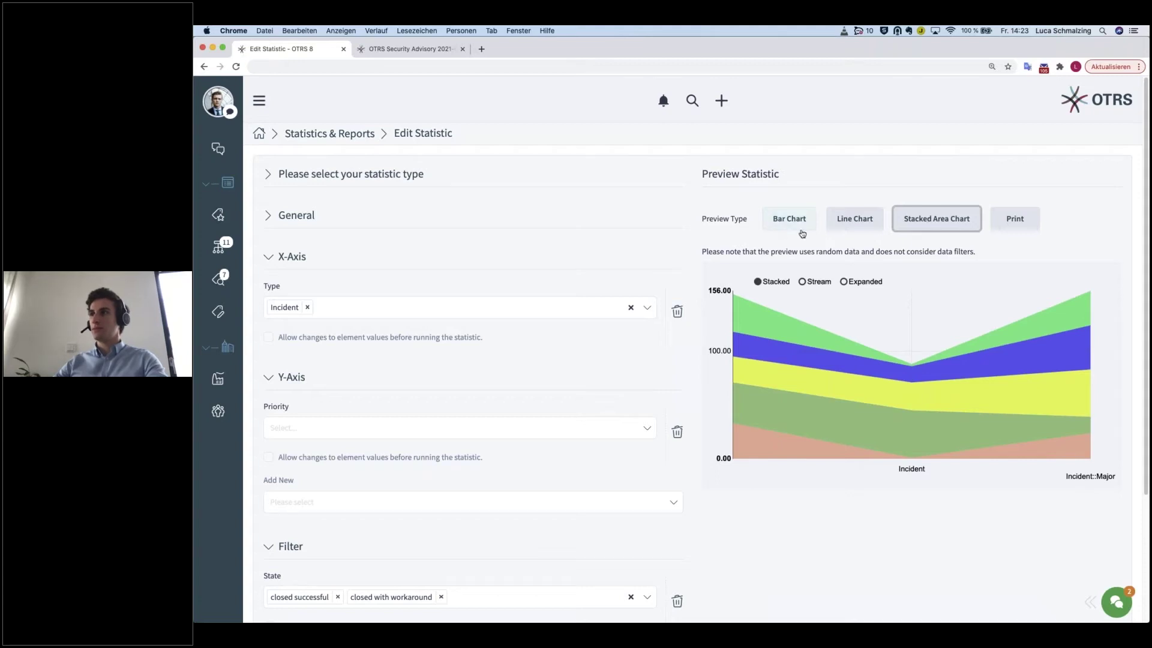
{"action": "left_click", "coordinate": [1015, 219]}
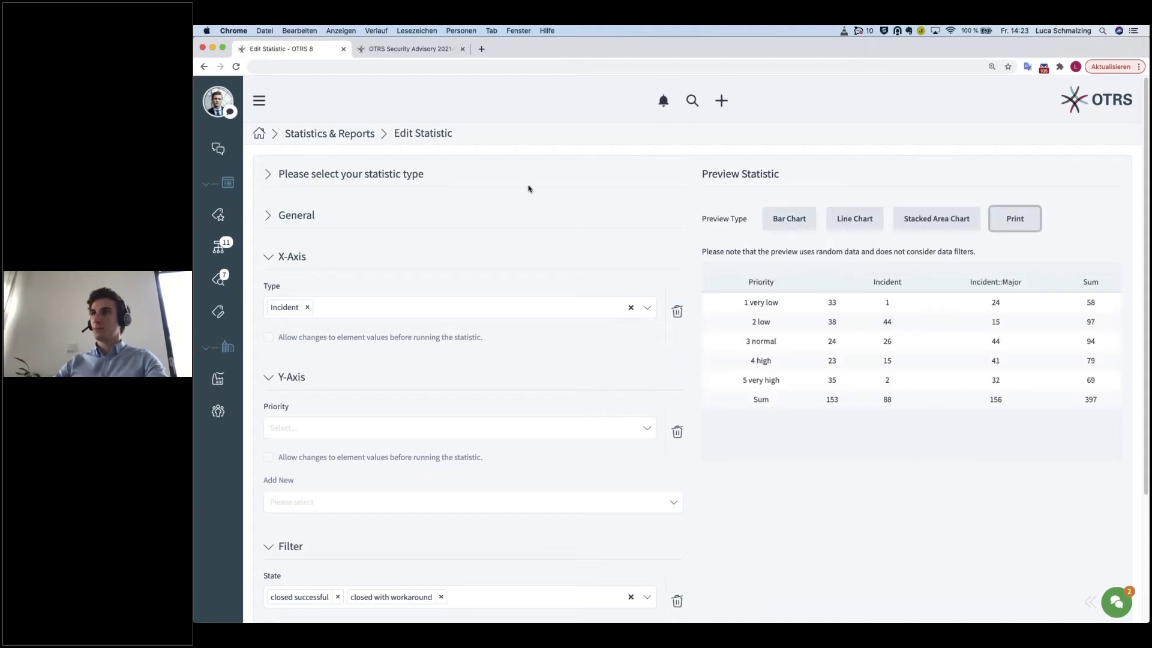
Open "List of tickets created last month" from the statistics overview and examine the ticket rows in its print preview.
{"action": "left_click", "coordinate": [329, 134]}
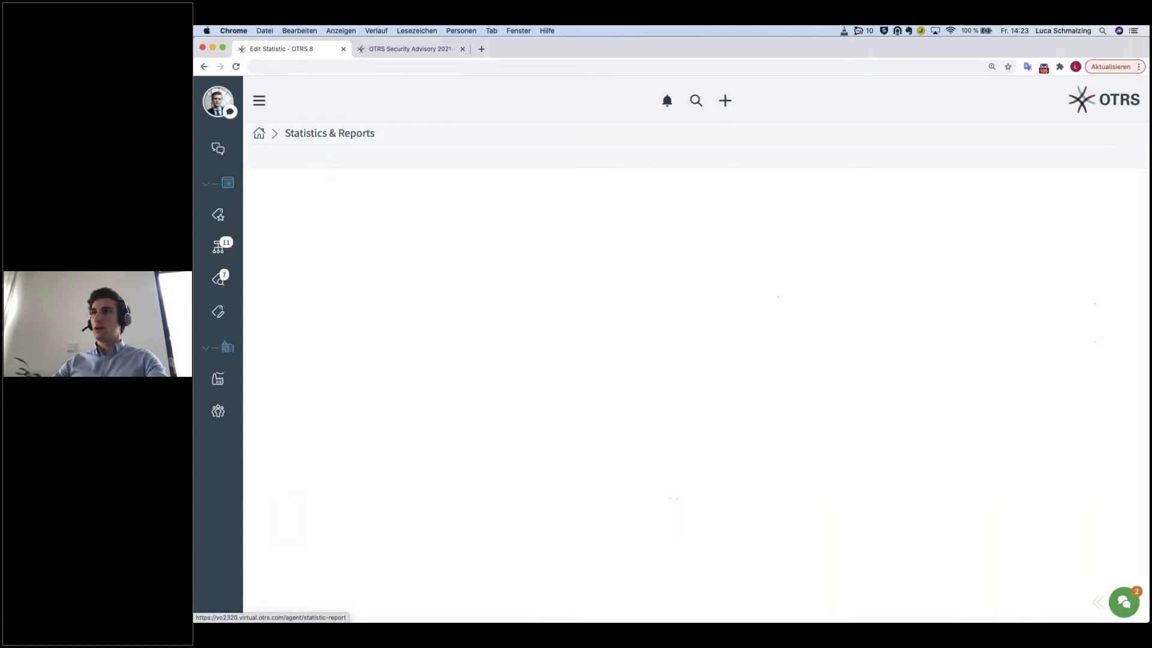
{"action": "scroll", "coordinate": [326, 362], "scroll_direction": "down", "scroll_amount": 1}
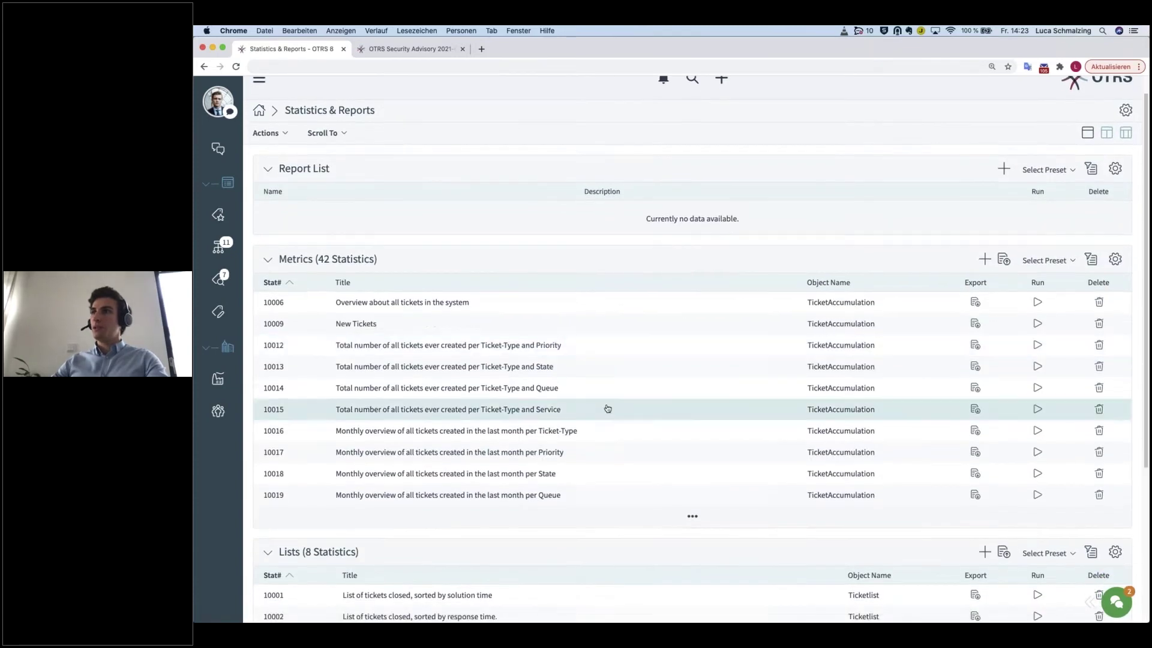
{"action": "scroll", "coordinate": [661, 505], "scroll_direction": "down", "scroll_amount": 5}
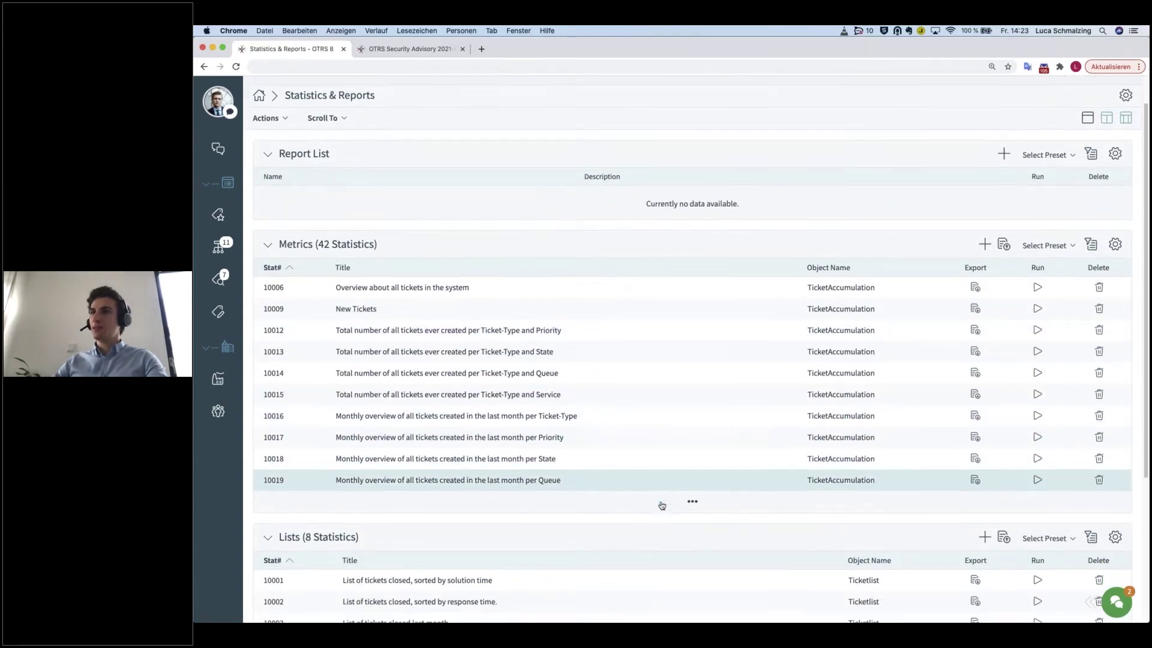
{"action": "scroll", "coordinate": [404, 301], "scroll_direction": "down", "scroll_amount": 1}
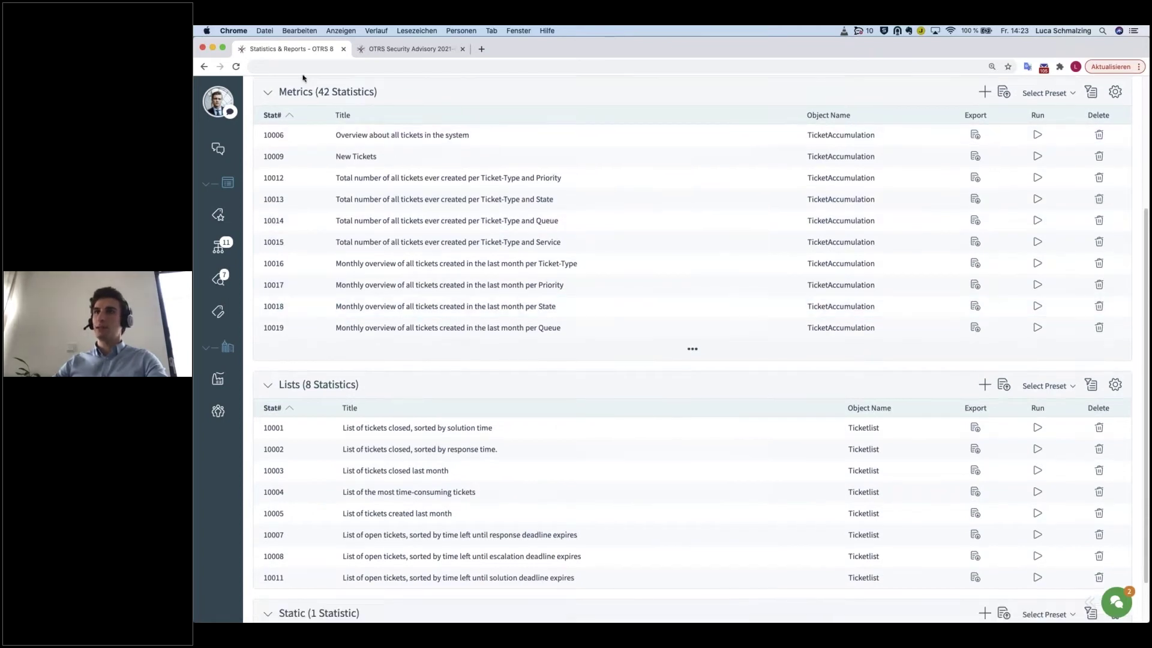
{"action": "scroll", "coordinate": [567, 466], "scroll_direction": "down", "scroll_amount": 1}
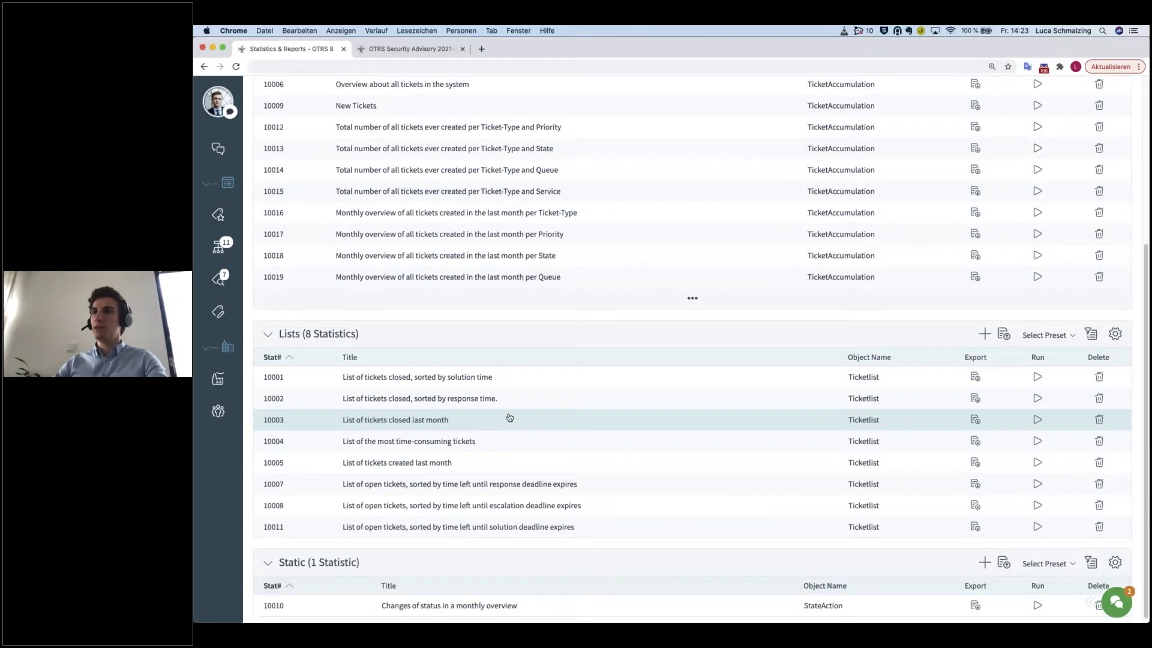
{"action": "left_click", "coordinate": [442, 466]}
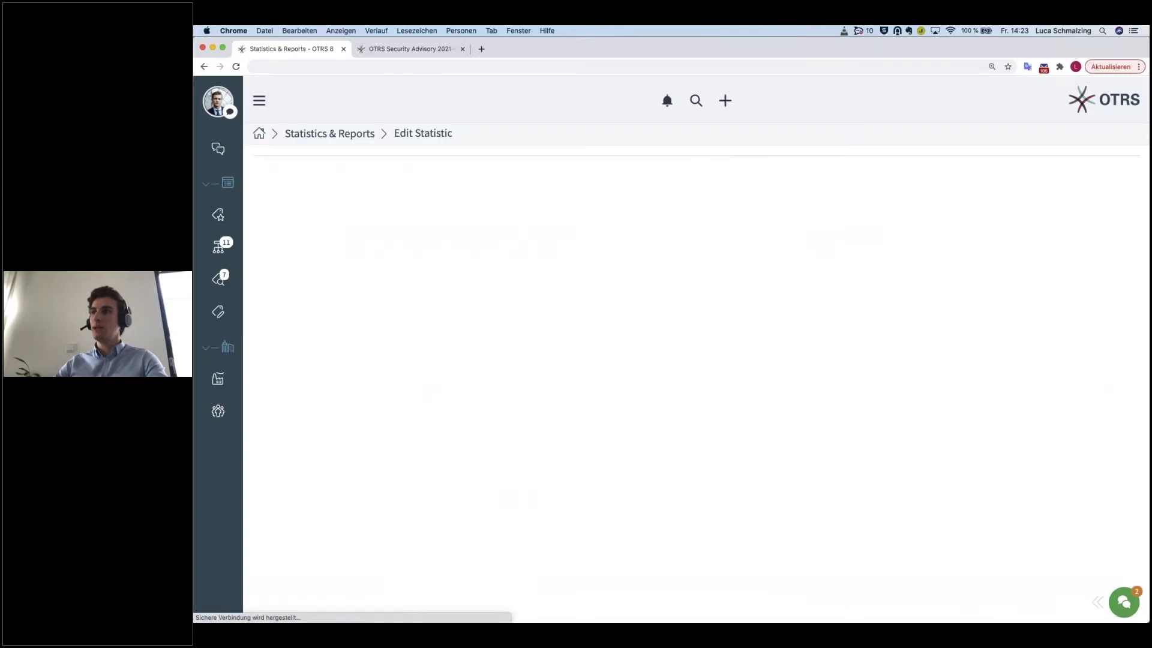
{"action": "left_click_drag", "start_coordinate": [737, 409], "coordinate": [724, 489]}
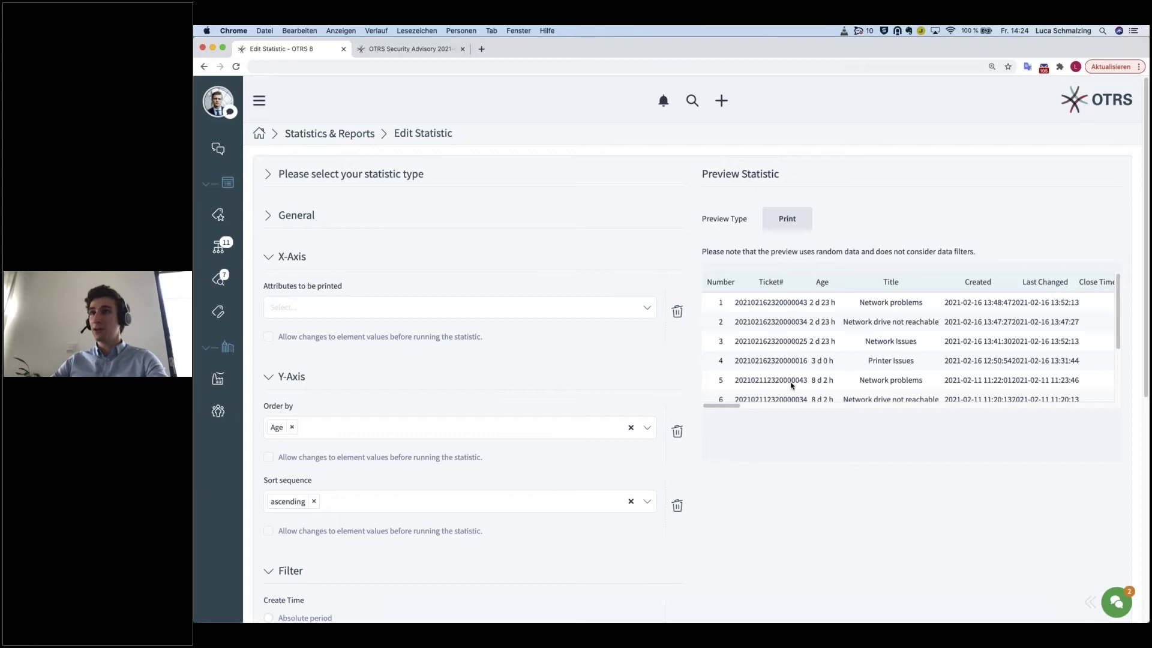
{"action": "scroll", "coordinate": [791, 385], "scroll_direction": "down", "scroll_amount": 3}
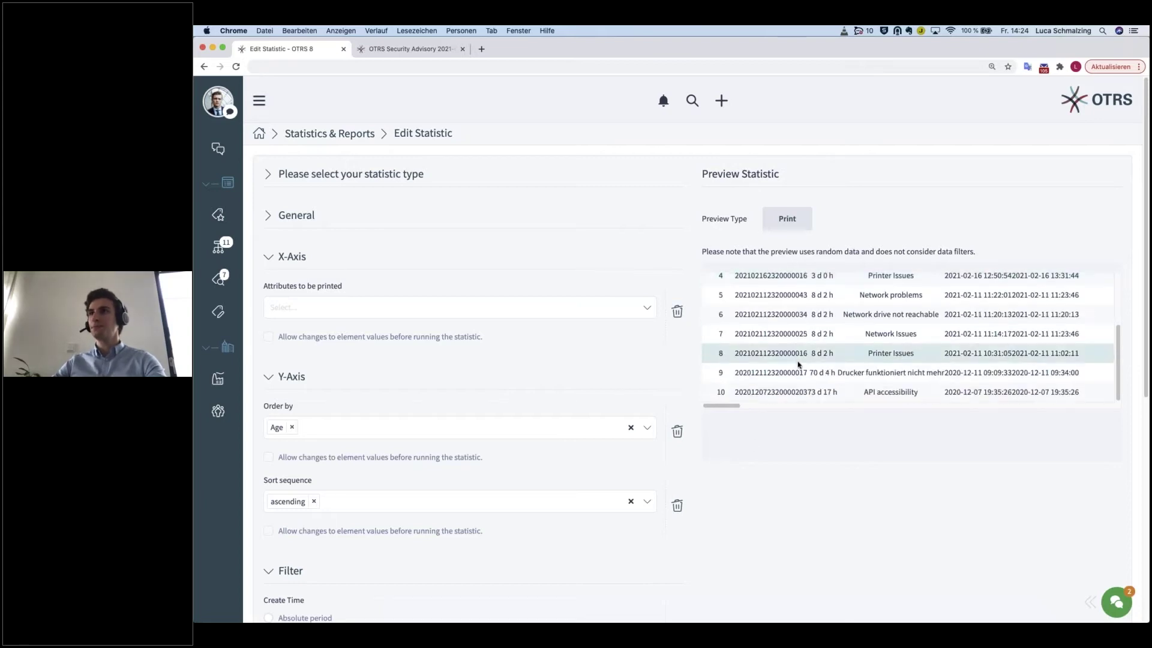
Return to the statistics overview and look through the Metrics, Lists and Static sections.
{"action": "left_click", "coordinate": [329, 132]}
{"action": "scroll", "coordinate": [399, 351], "scroll_direction": "down", "scroll_amount": 5}
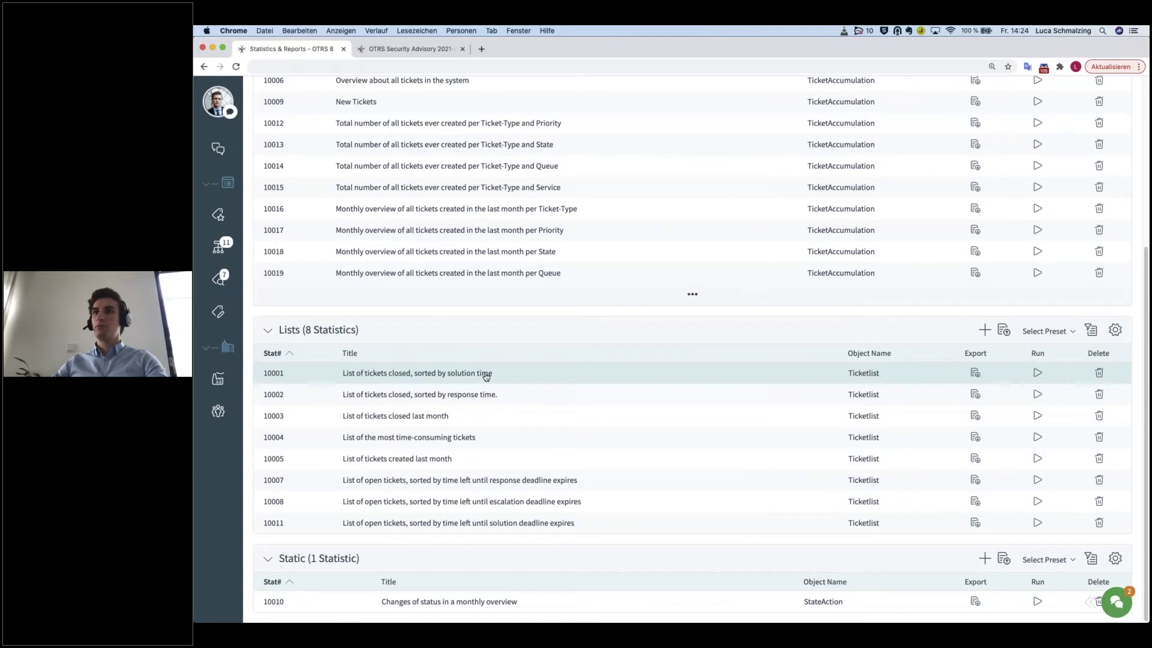
{"action": "scroll", "coordinate": [486, 376], "scroll_direction": "up", "scroll_amount": 4}
{"action": "scroll", "coordinate": [485, 376], "scroll_direction": "down", "scroll_amount": 3}
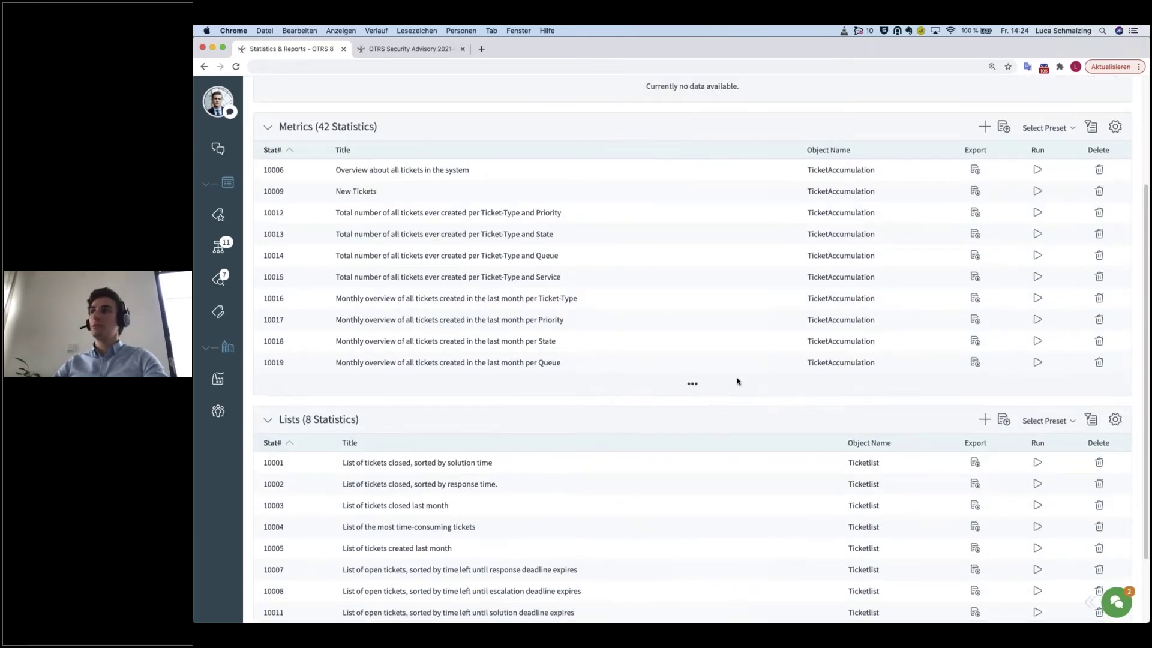
{"action": "scroll", "coordinate": [984, 195], "scroll_direction": "up", "scroll_amount": 2}
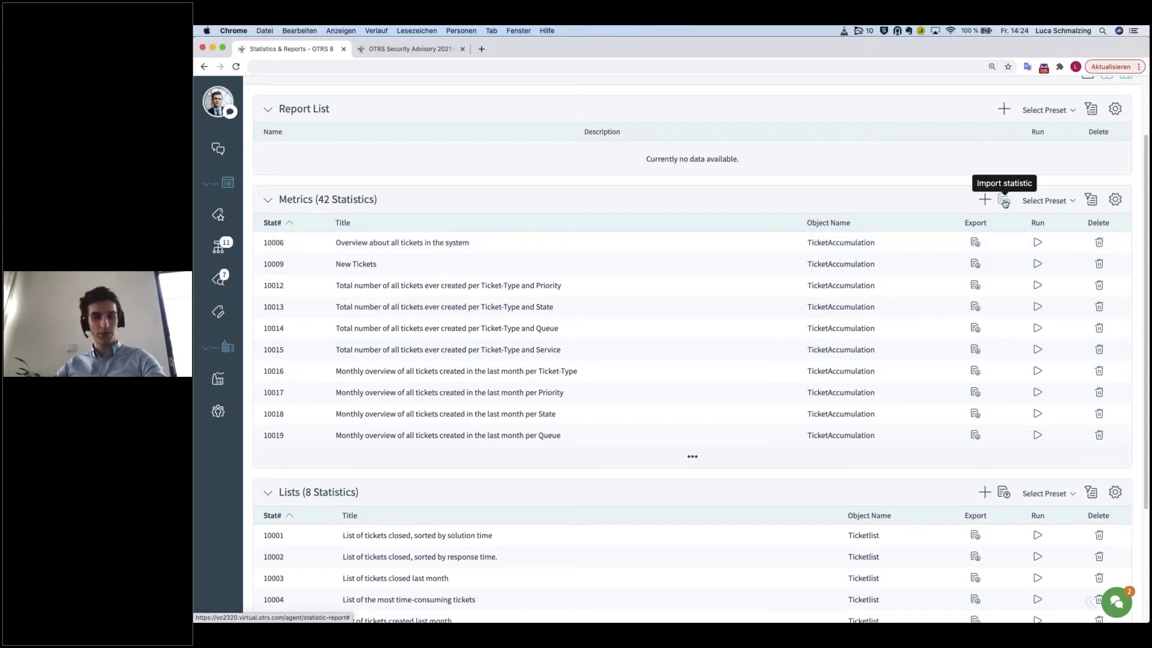
Open the run settings of the New Tickets statistic and review its format, axes, preview and statistics information.
{"action": "left_click", "coordinate": [1037, 265]}
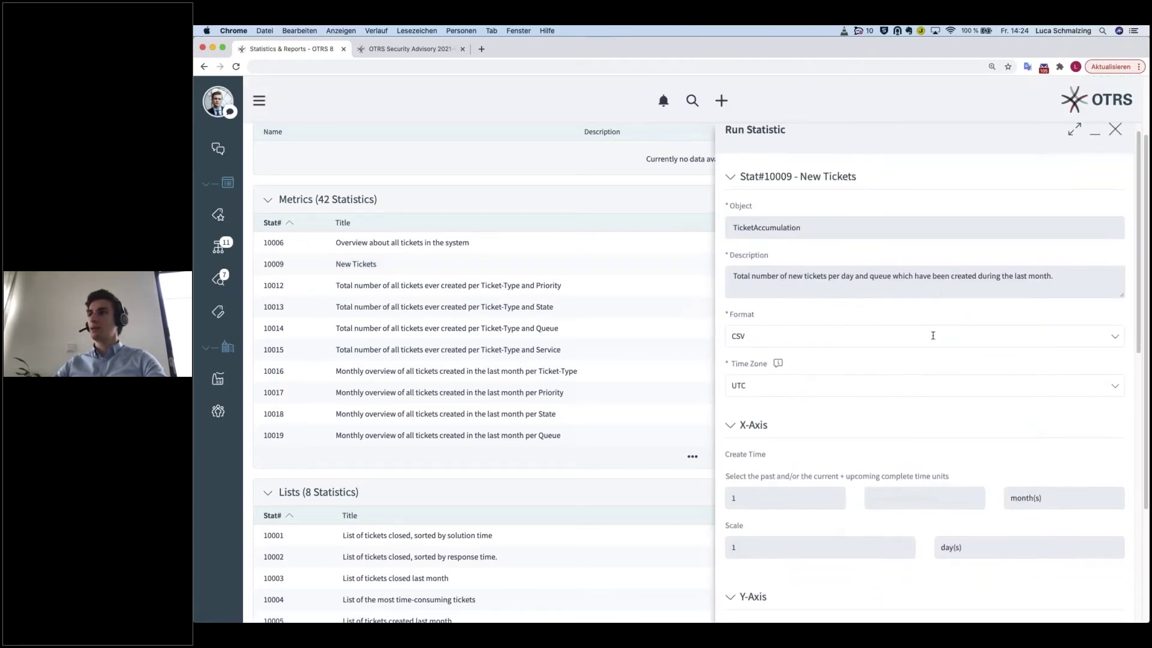
{"action": "scroll", "coordinate": [933, 335], "scroll_direction": "down", "scroll_amount": 15}
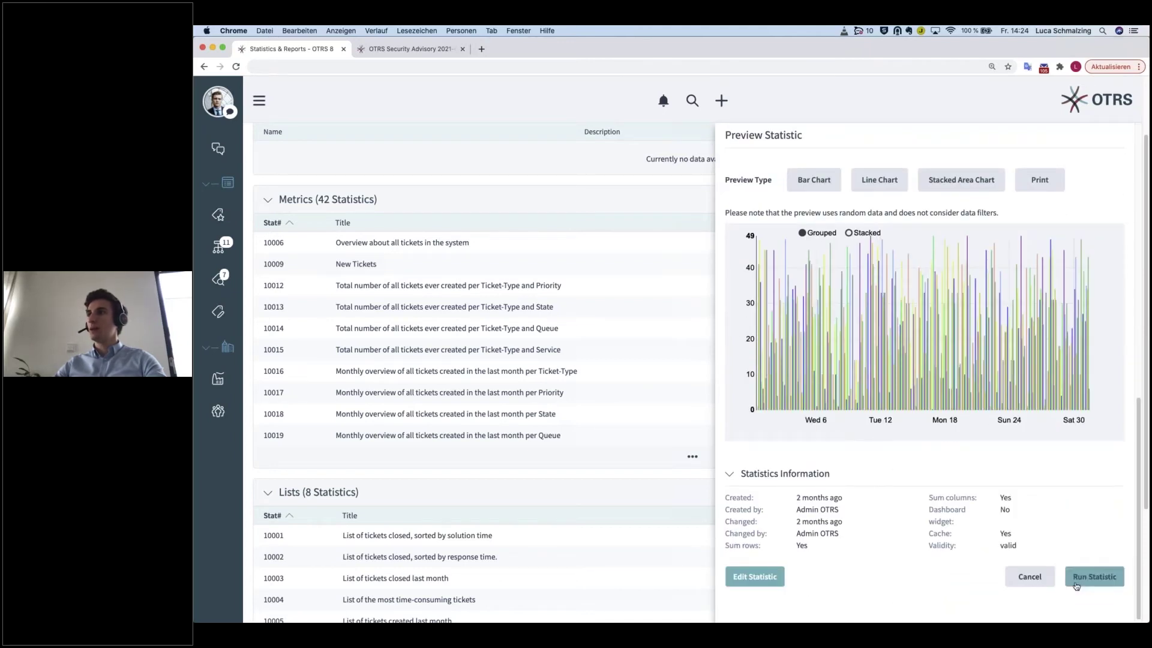
{"action": "scroll", "coordinate": [897, 444], "scroll_direction": "up", "scroll_amount": 7}
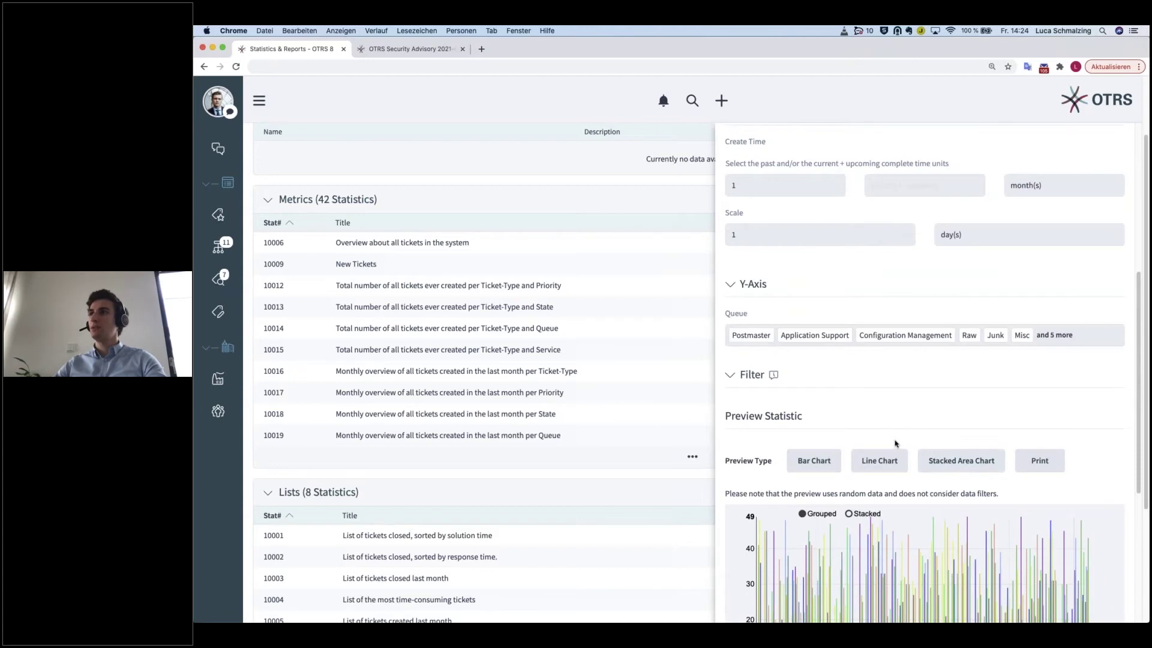
{"action": "scroll", "coordinate": [745, 317], "scroll_direction": "up", "scroll_amount": 3}
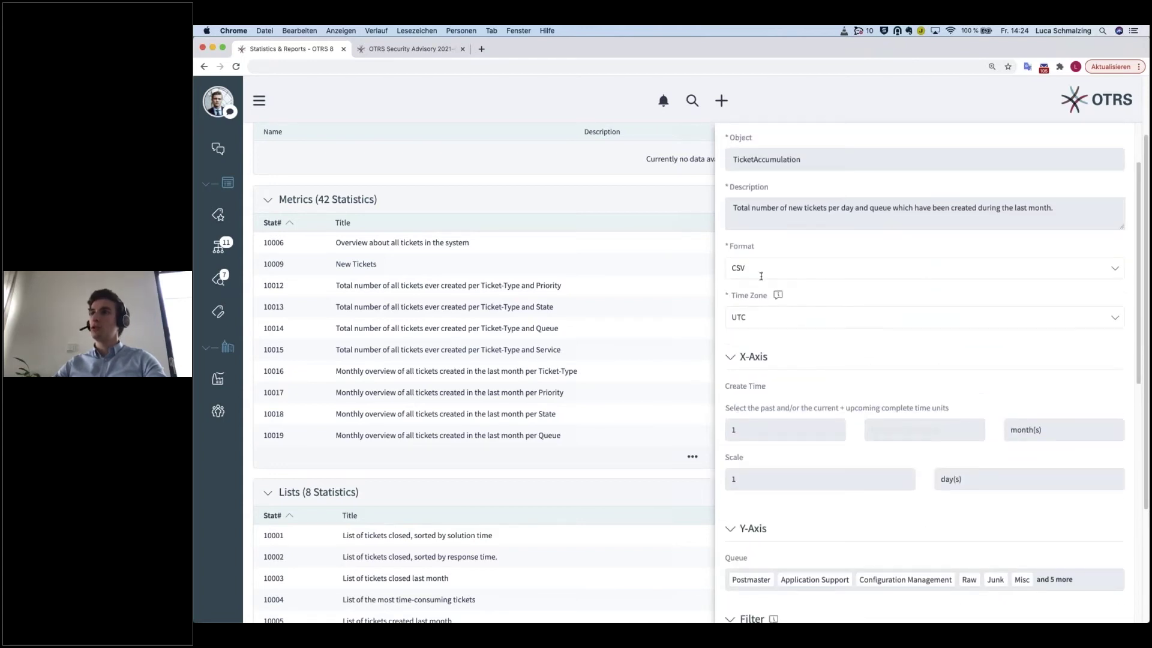
Check the available output formats and run the New Tickets statistic as CSV.
{"action": "left_click", "coordinate": [730, 266]}
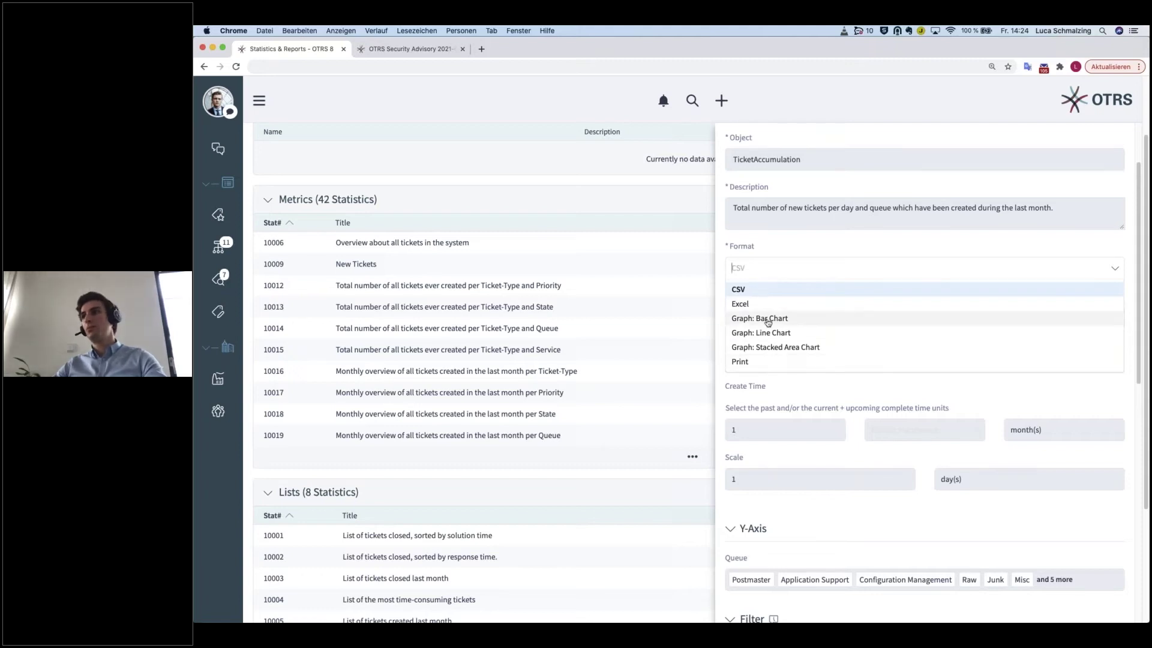
{"action": "left_click", "coordinate": [800, 236]}
{"action": "scroll", "coordinate": [879, 480], "scroll_direction": "down", "scroll_amount": 10}
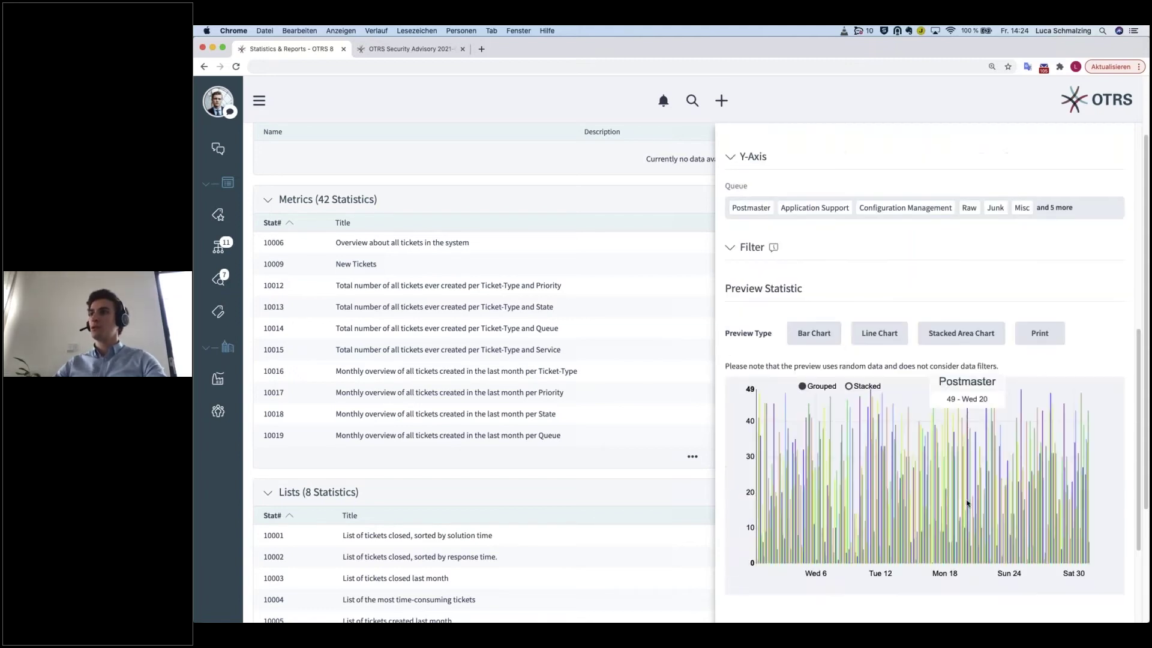
{"action": "scroll", "coordinate": [923, 545], "scroll_direction": "down", "scroll_amount": 2}
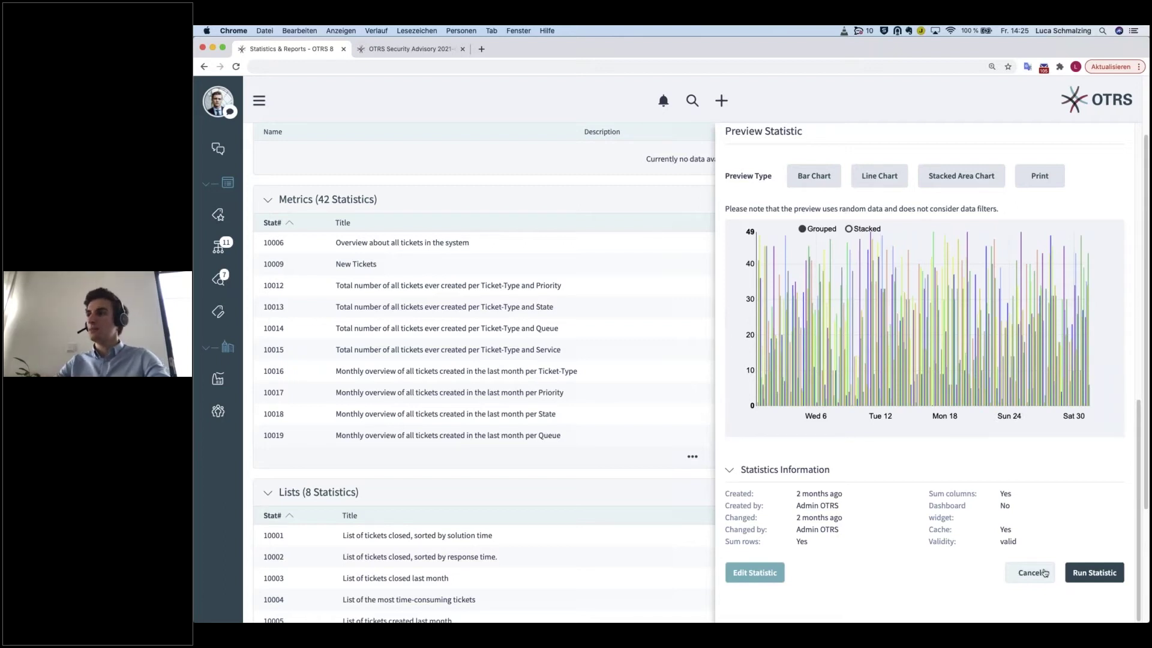
{"action": "left_click", "coordinate": [1111, 575]}
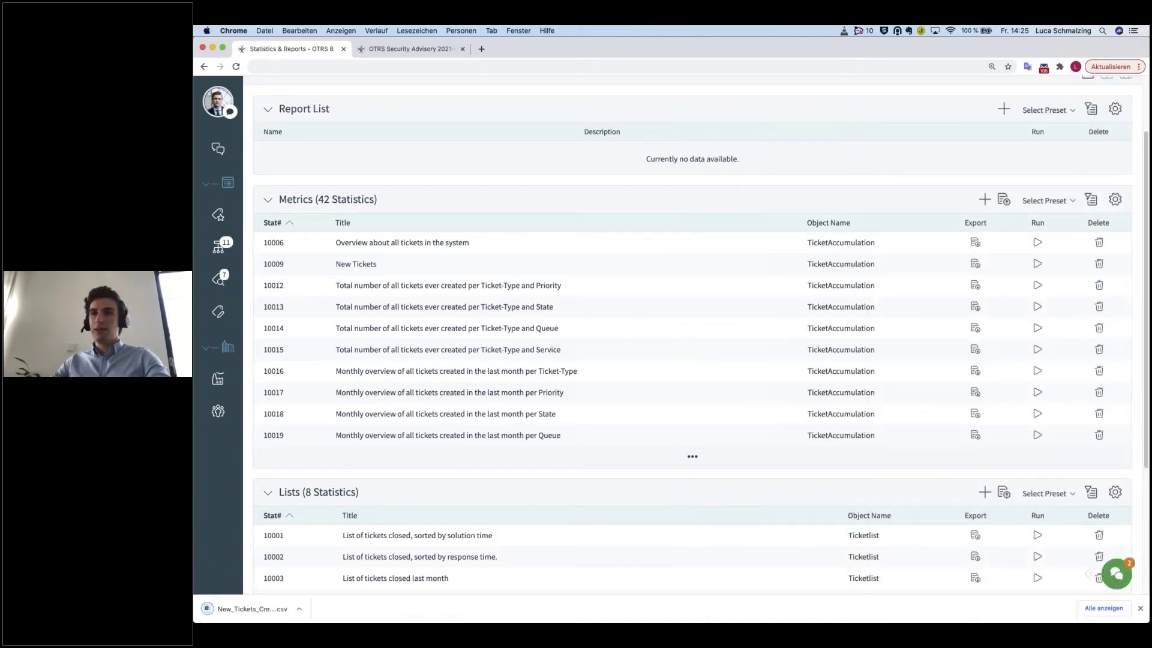
Open the downloaded New Tickets CSV file in Excel, inspect its queue rows and close the workbook.
{"action": "left_click", "coordinate": [257, 610]}
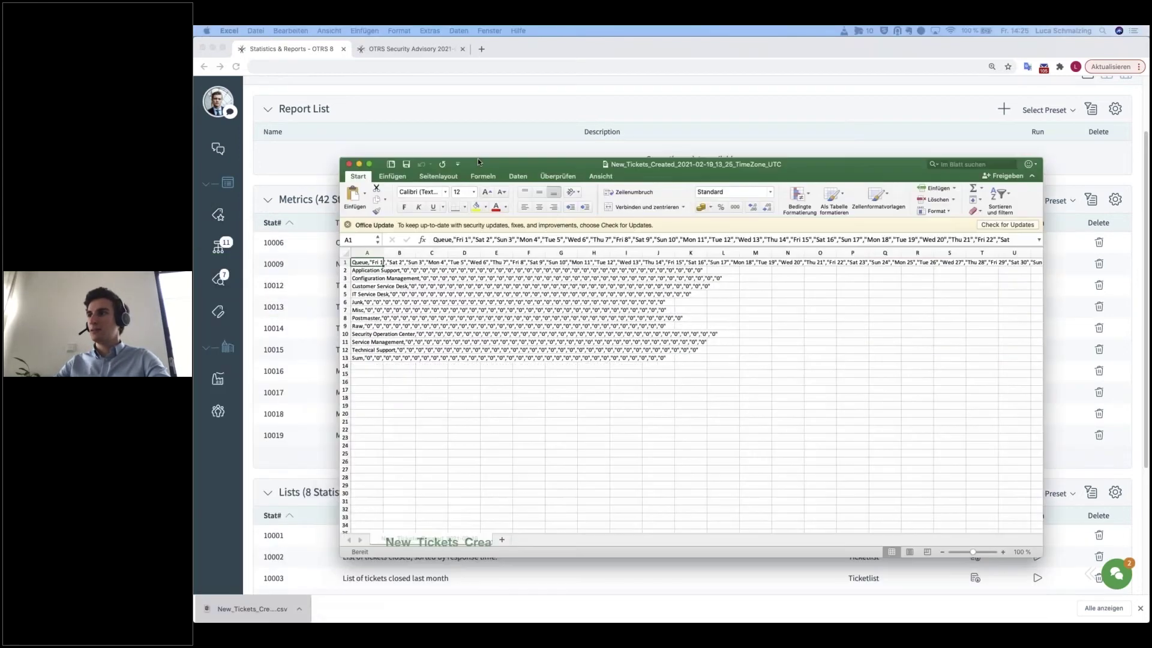
{"action": "left_click", "coordinate": [972, 545]}
{"action": "left_click_drag", "start_coordinate": [980, 550], "coordinate": [974, 546]}
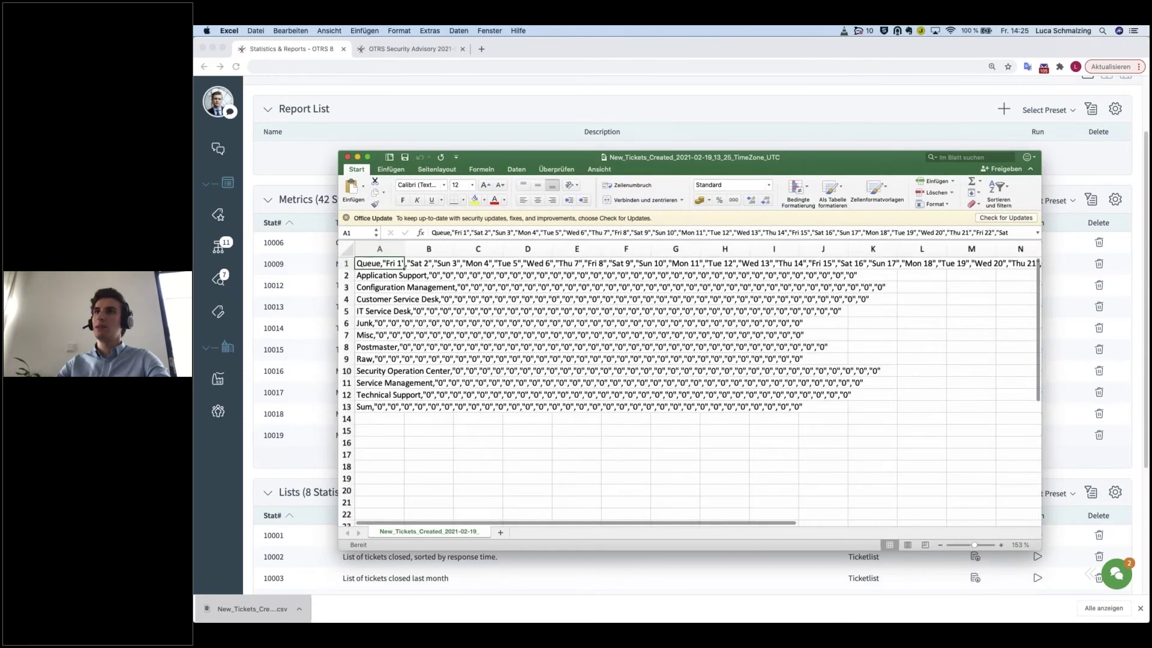
{"action": "key", "text": "super+w"}
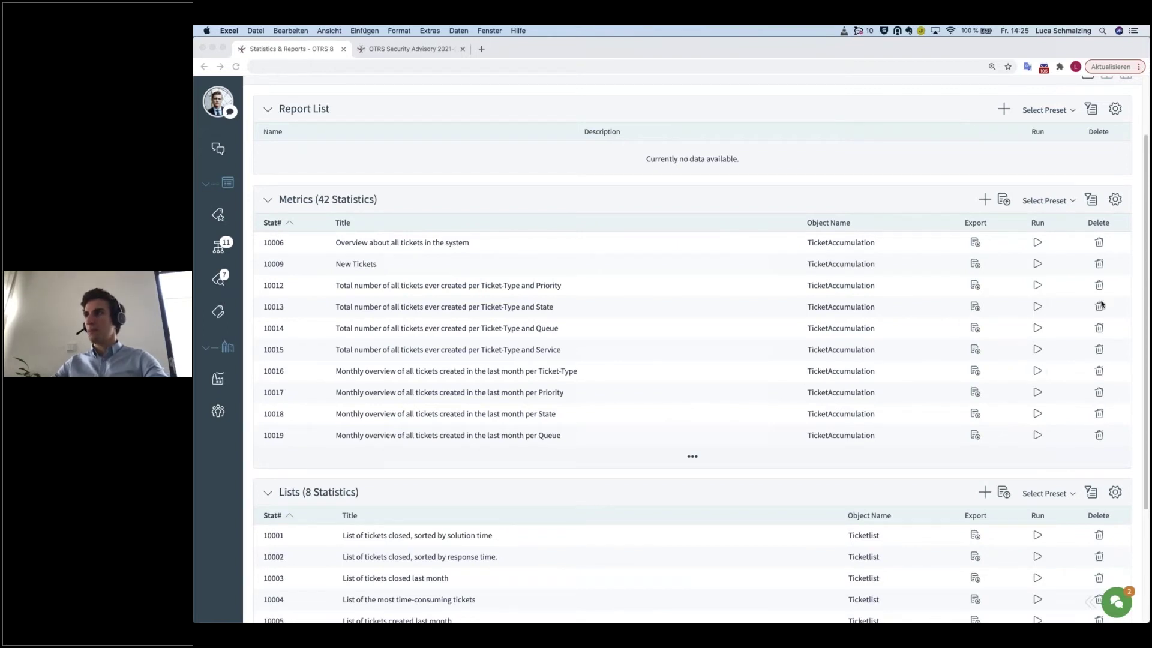
Check the Metrics list's filter presets and expand its filter section.
{"action": "left_click", "coordinate": [1099, 244]}
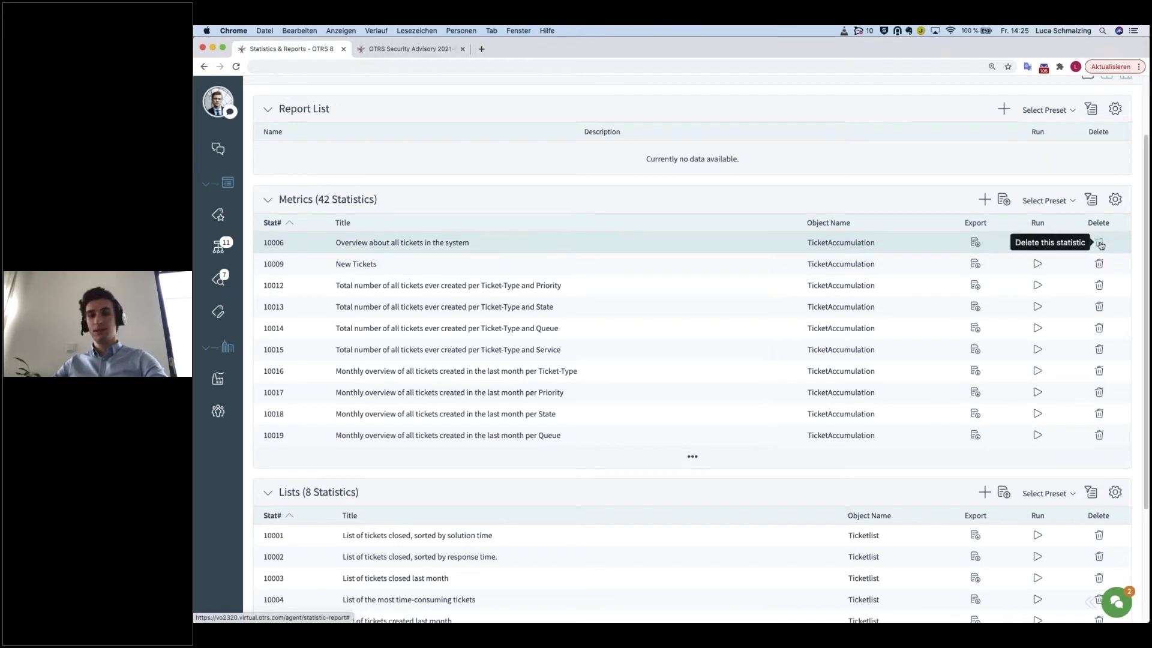
{"action": "left_click", "coordinate": [1074, 202]}
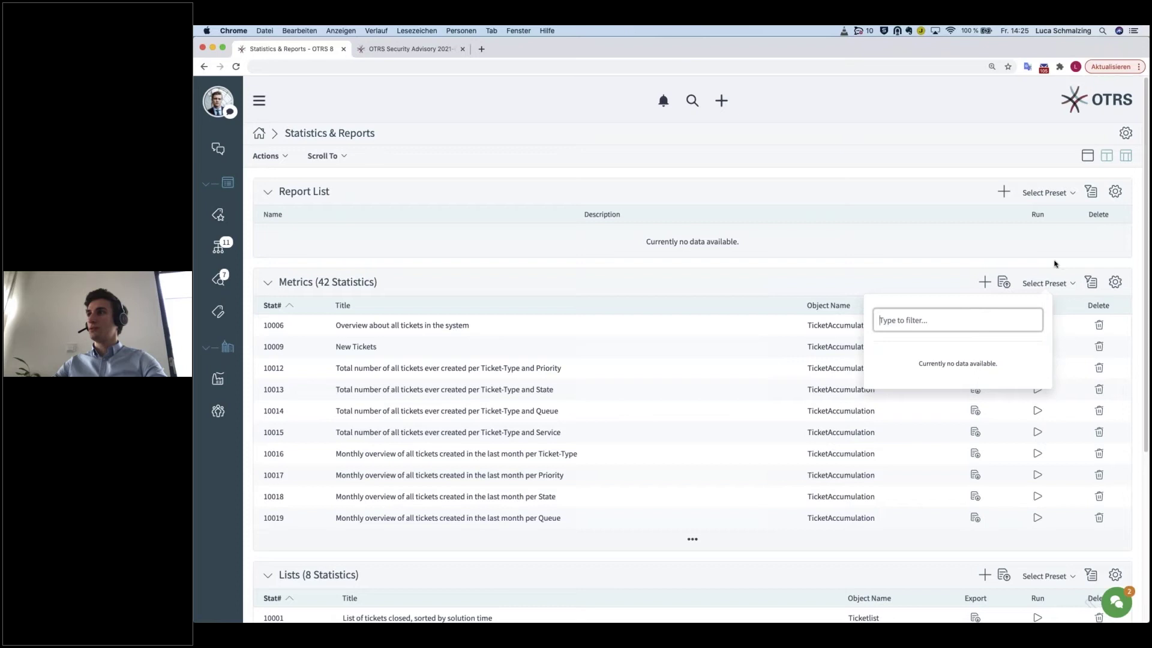
{"action": "left_click", "coordinate": [1090, 285]}
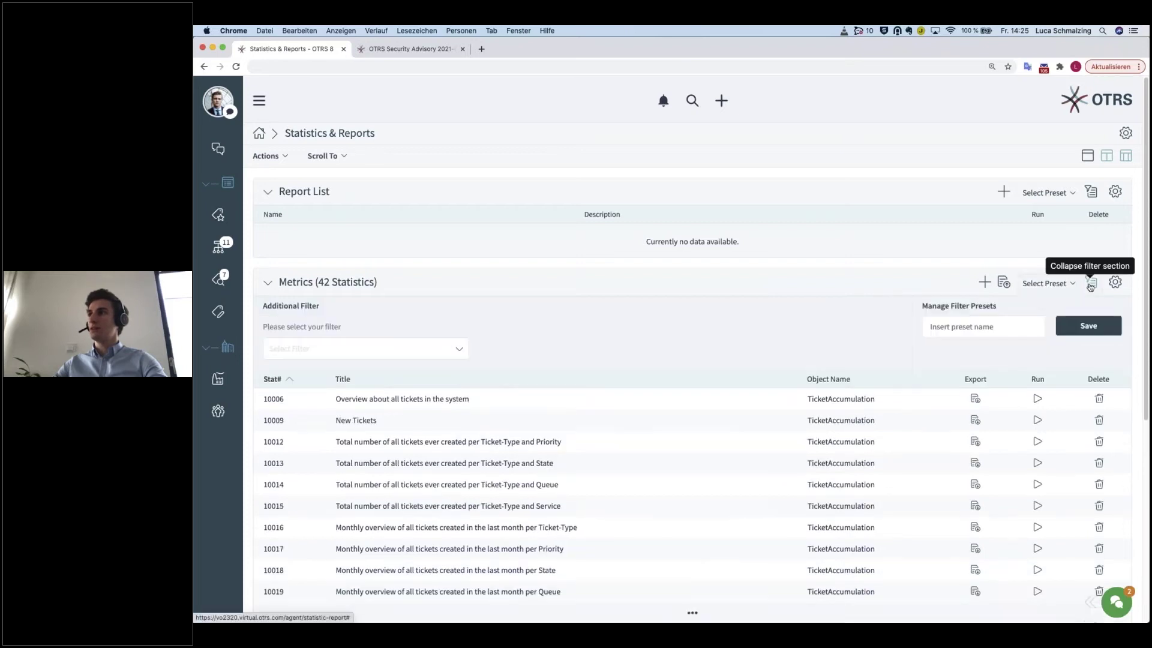
Filter the Metrics list by object name using ITSMConfigItem, ITSMTicketFirstLevelSolutionRate and ITSMTicketSolutionTimeAverage.
{"action": "left_click", "coordinate": [339, 348]}
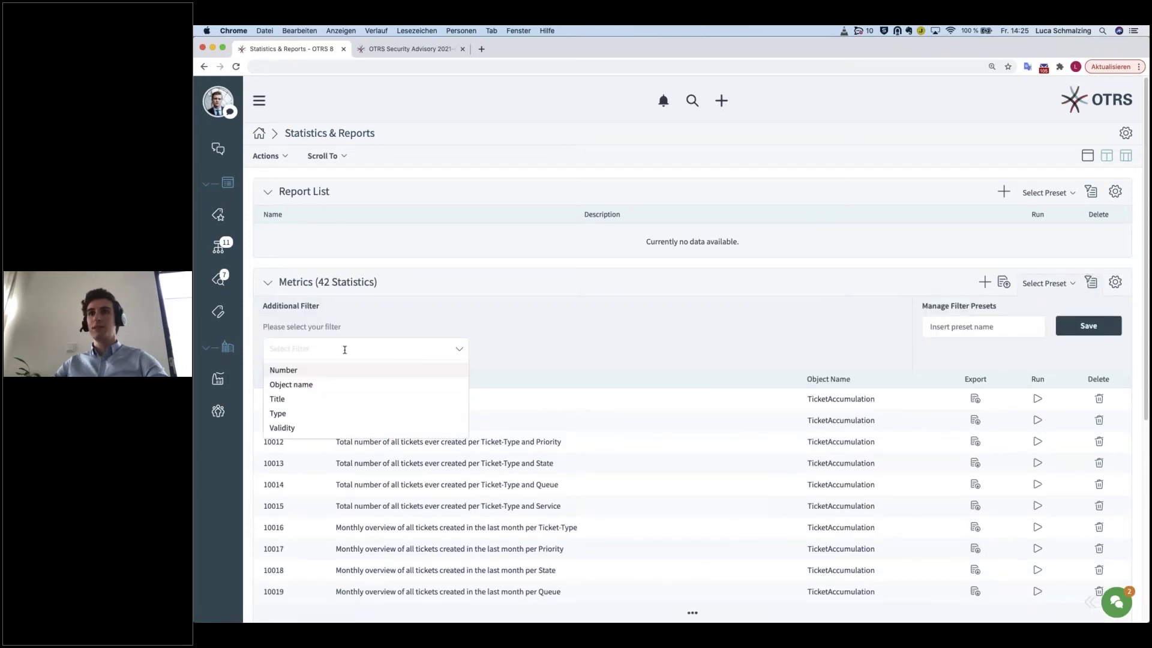
{"action": "left_click", "coordinate": [309, 384]}
{"action": "left_click", "coordinate": [343, 349]}
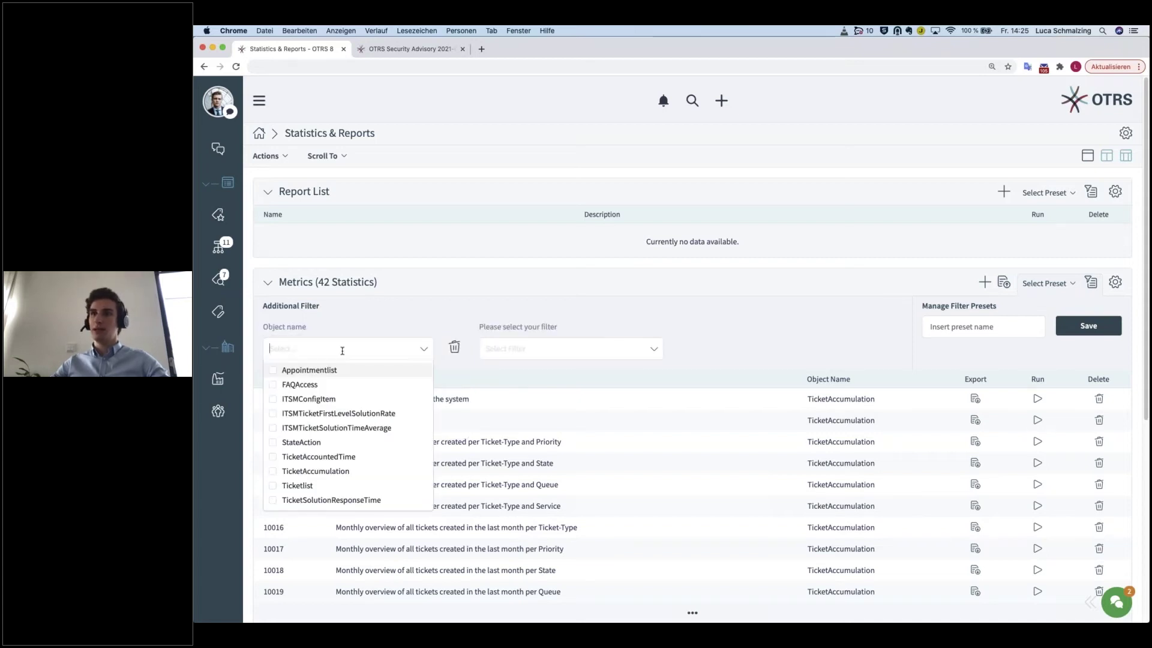
{"action": "left_click", "coordinate": [273, 399]}
{"action": "left_click", "coordinate": [273, 413]}
{"action": "left_click", "coordinate": [273, 465]}
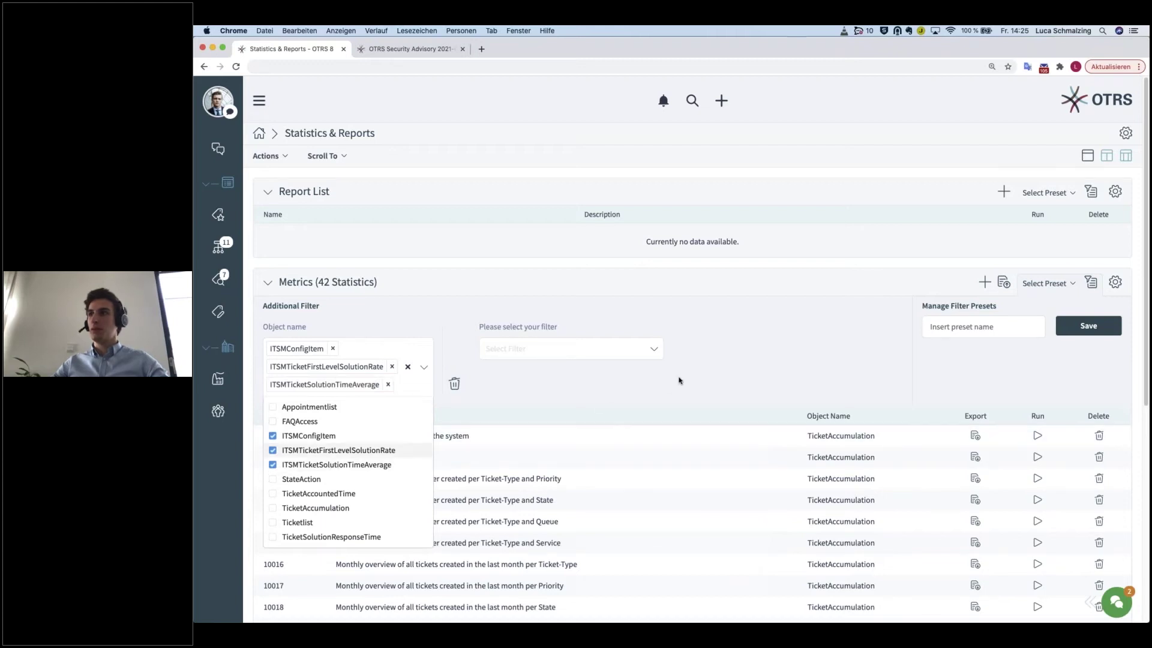
{"action": "left_click", "coordinate": [640, 378]}
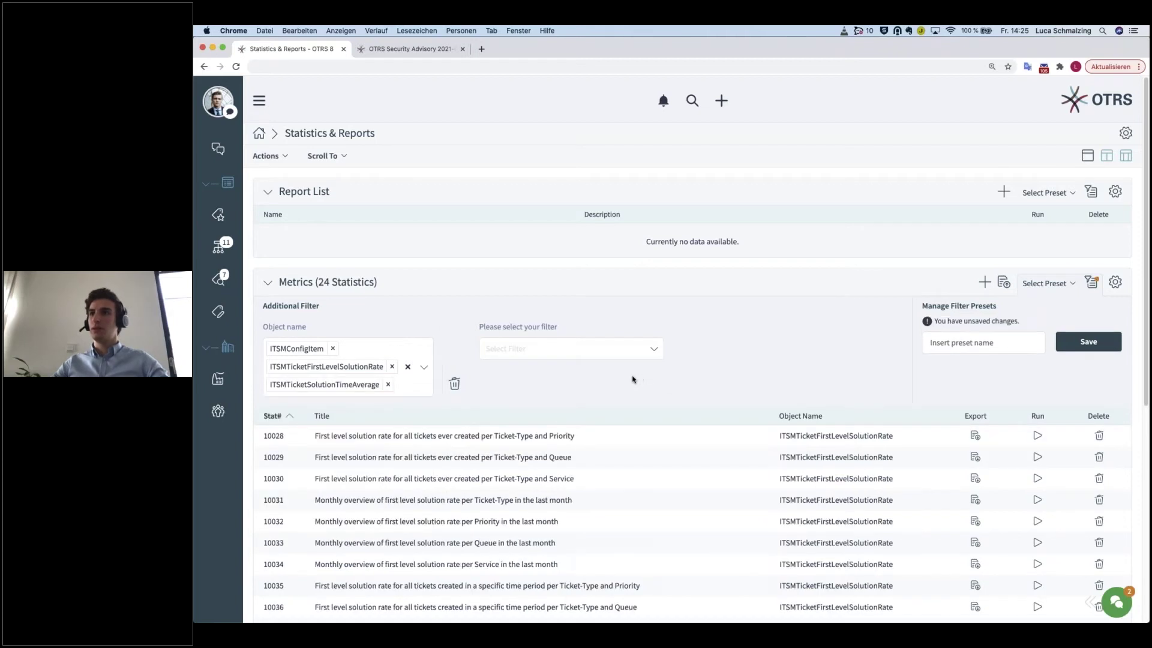
{"action": "scroll", "coordinate": [678, 381], "scroll_direction": "down", "scroll_amount": 3}
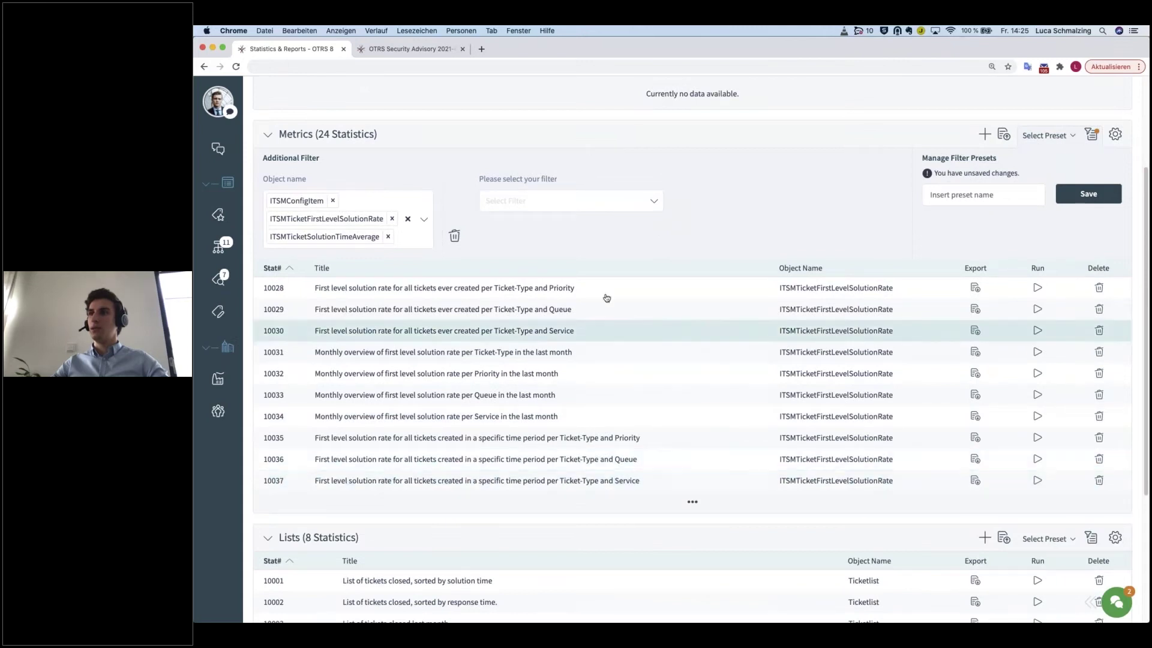
Remove ITSMTicketSolutionTimeAverage and ITSMTicketFirstLevelSolutionRate from the Metrics object name filter and look over the filtered list.
{"action": "left_click", "coordinate": [388, 237]}
{"action": "left_click", "coordinate": [392, 219]}
{"action": "left_click", "coordinate": [748, 198]}
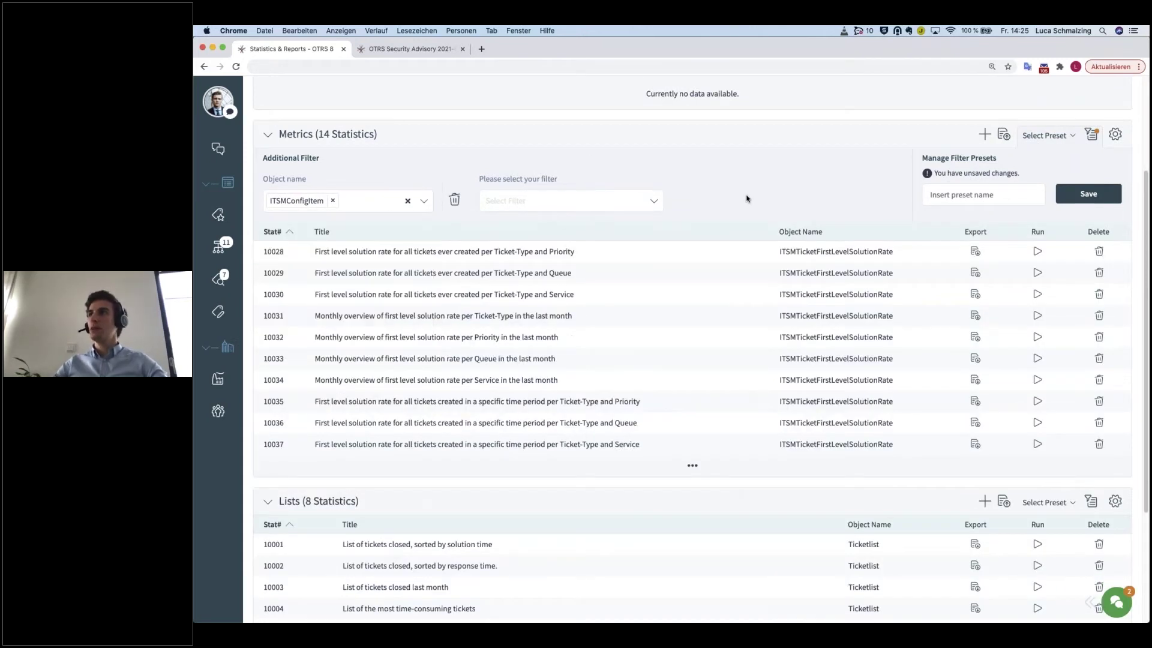
{"action": "scroll", "coordinate": [748, 199], "scroll_direction": "up", "scroll_amount": 1}
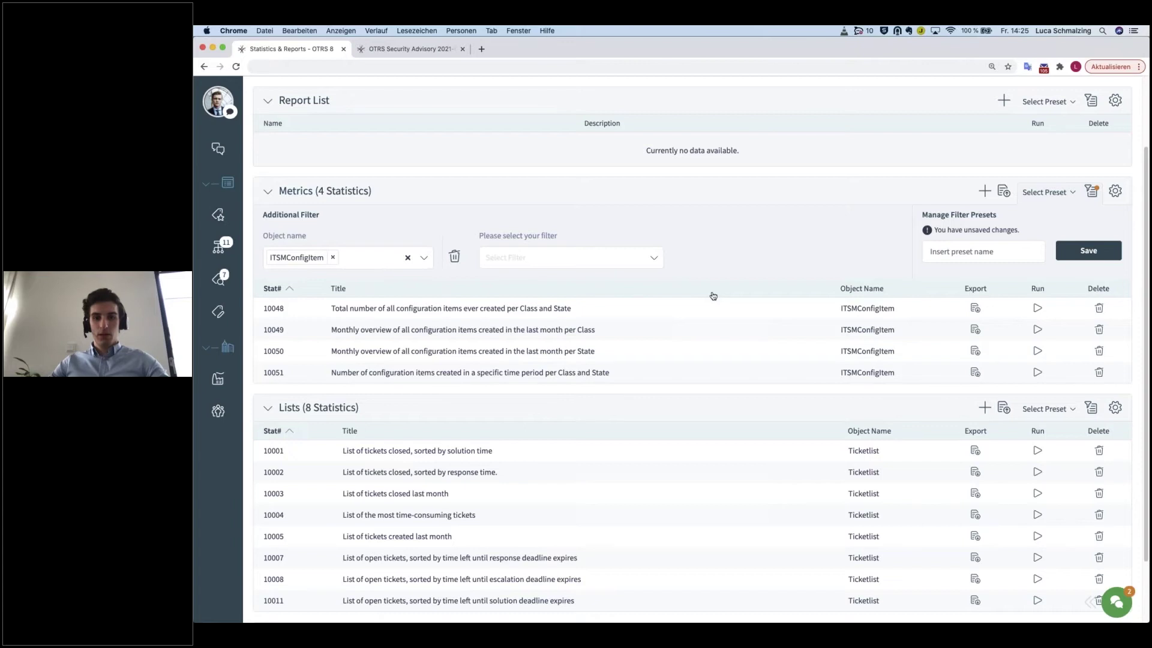
{"action": "scroll", "coordinate": [712, 296], "scroll_direction": "down", "scroll_amount": 3}
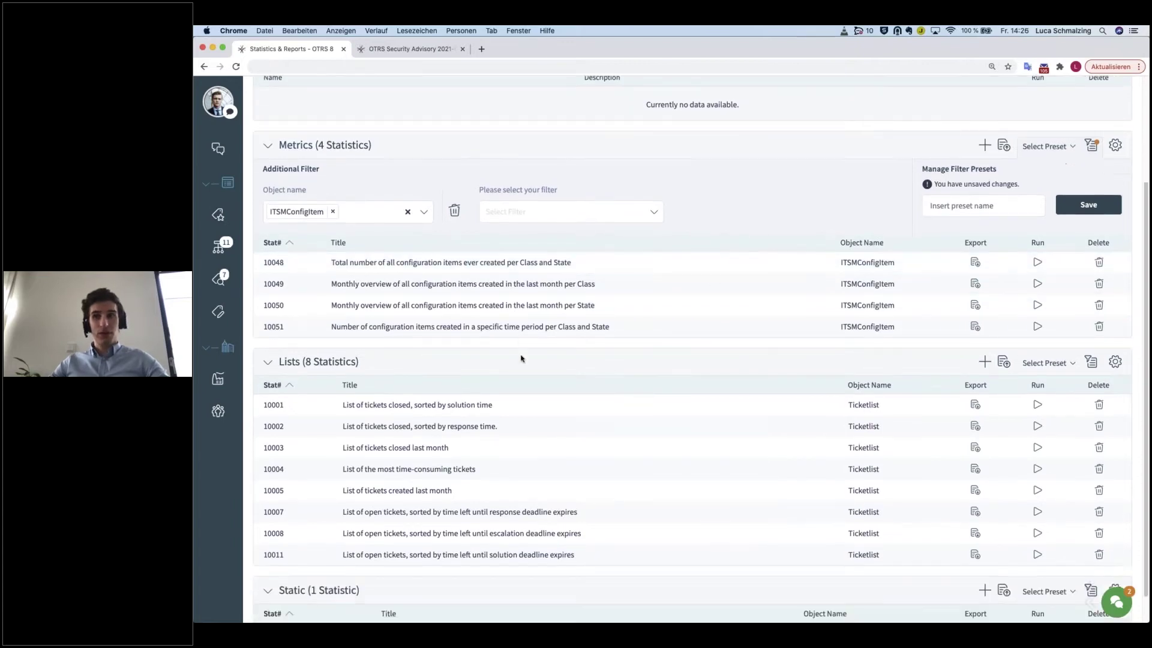
{"action": "scroll", "coordinate": [462, 354], "scroll_direction": "up", "scroll_amount": 5}
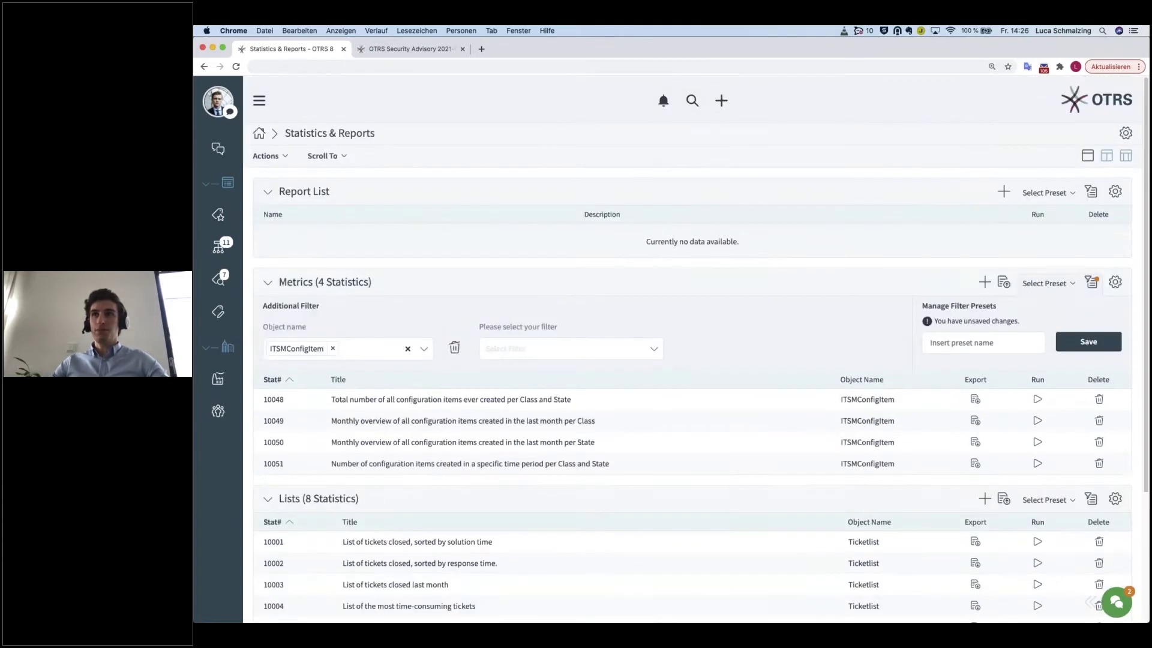
Start creating a new report and look over its general and automatic generation settings.
{"action": "left_click", "coordinate": [283, 157]}
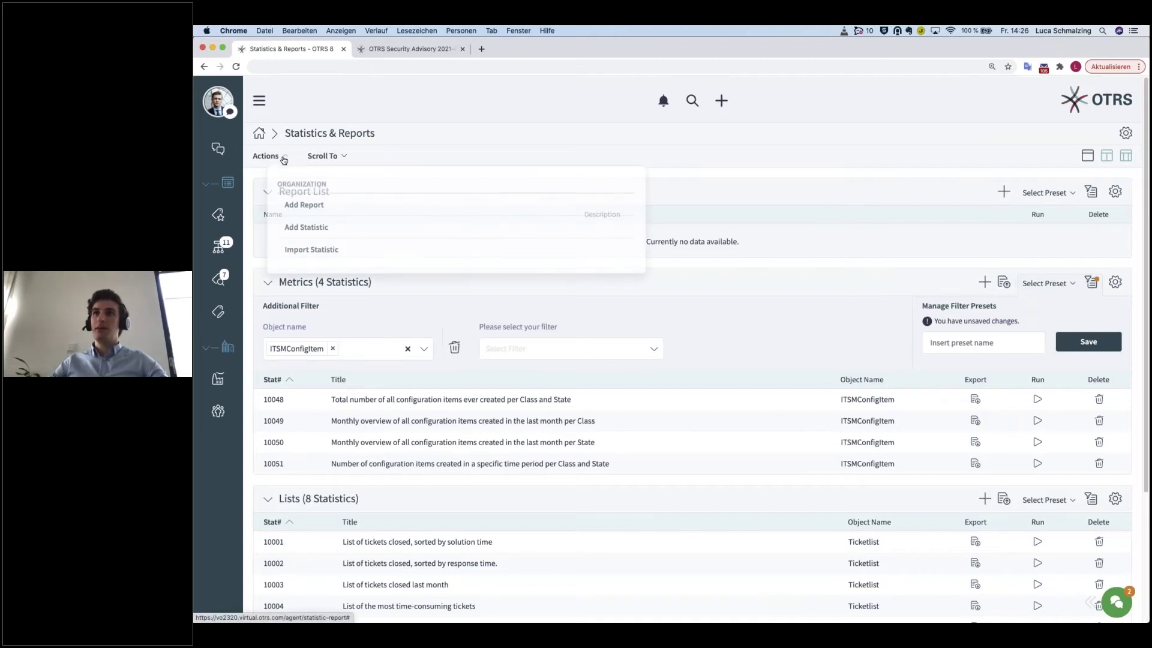
{"action": "left_click", "coordinate": [304, 206]}
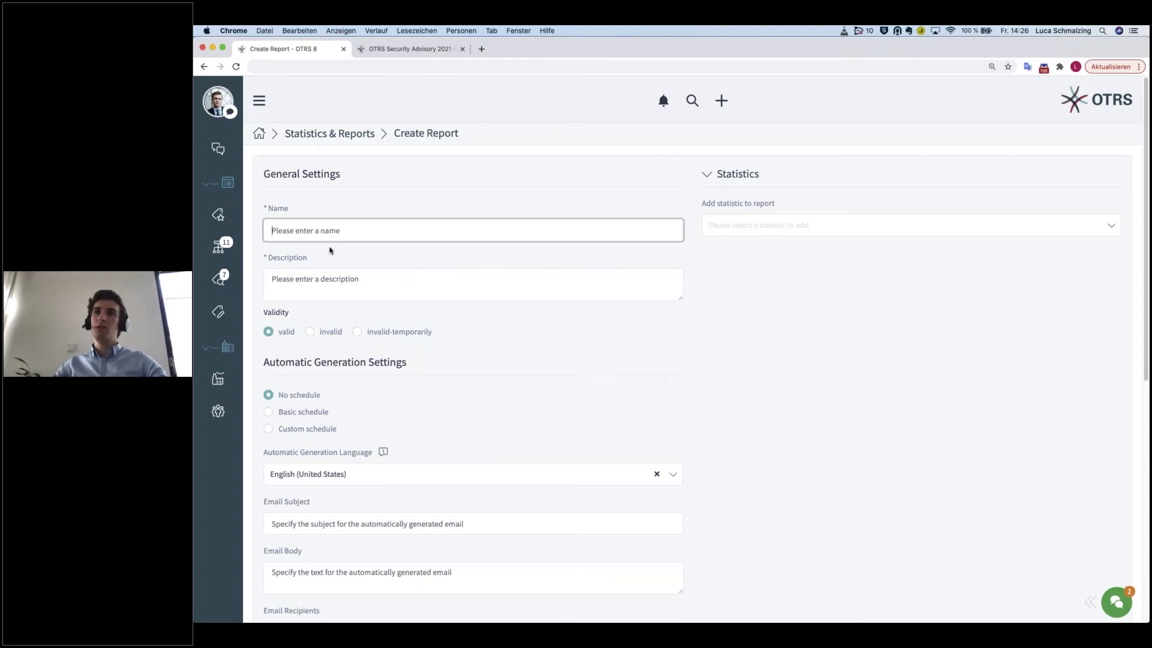
{"action": "scroll", "coordinate": [330, 250], "scroll_direction": "down", "scroll_amount": 2}
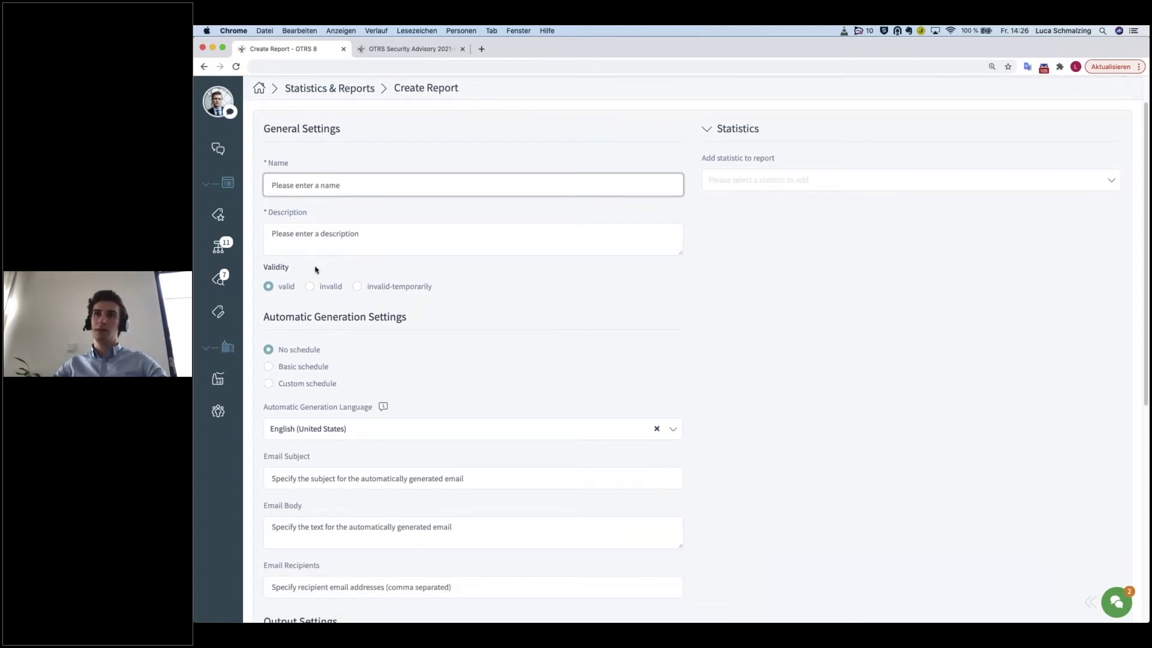
{"action": "scroll", "coordinate": [331, 311], "scroll_direction": "down", "scroll_amount": 5}
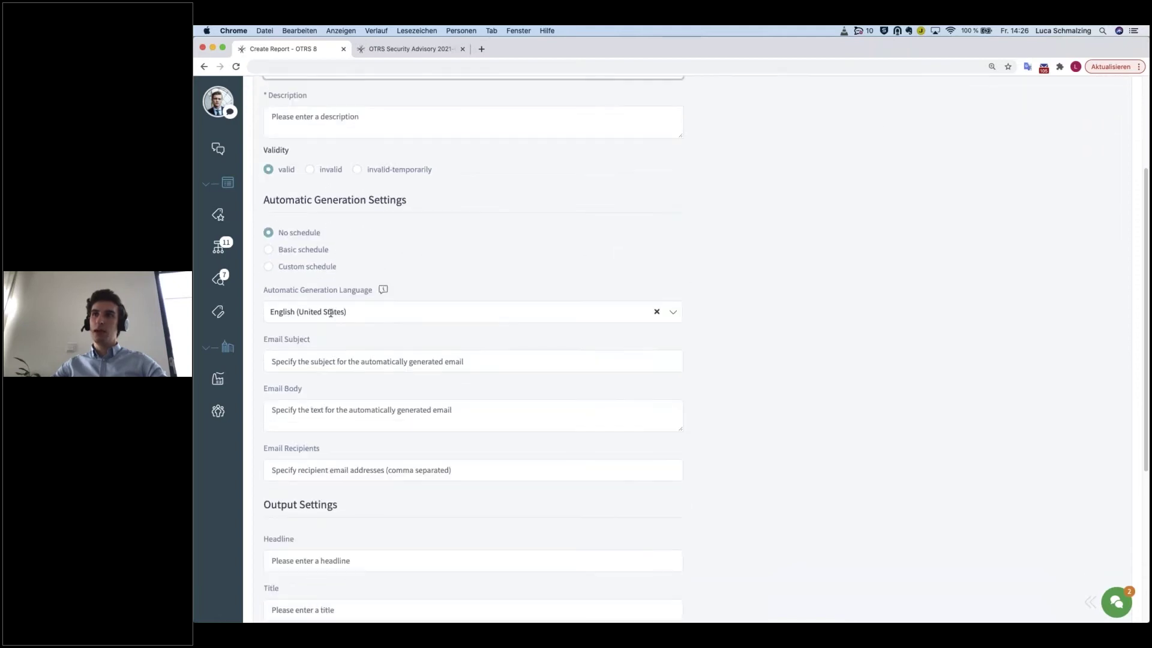
Set the report's automatic generation to Basic schedule, checking the generation time choices and the Custom schedule option.
{"action": "left_click", "coordinate": [282, 252]}
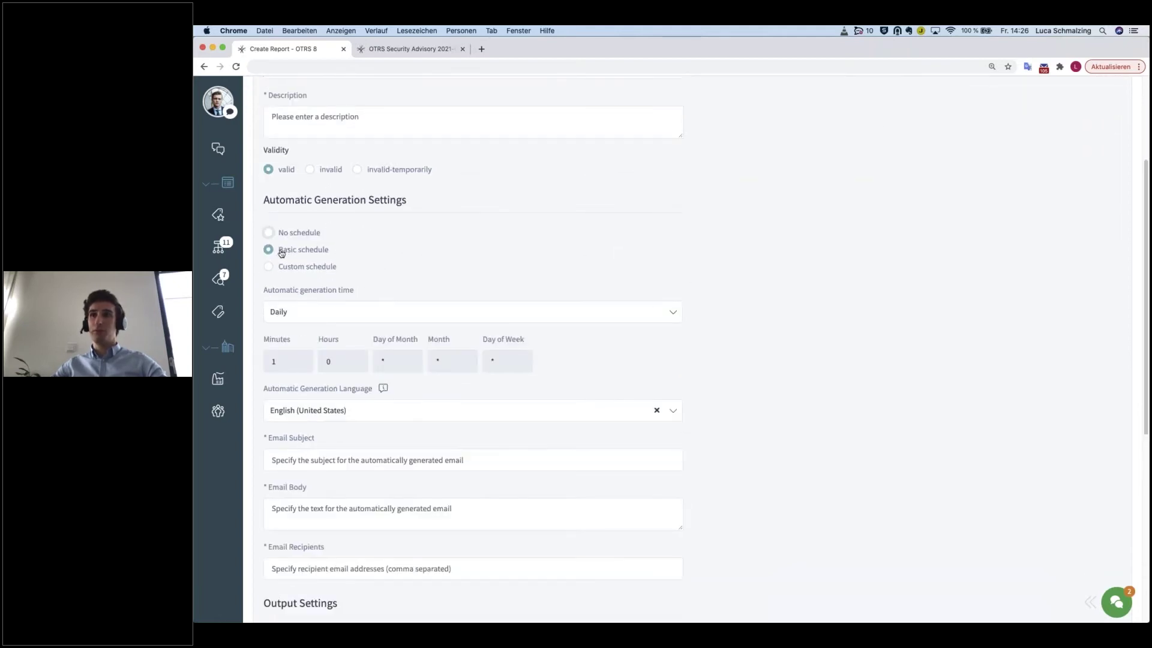
{"action": "left_click", "coordinate": [301, 311]}
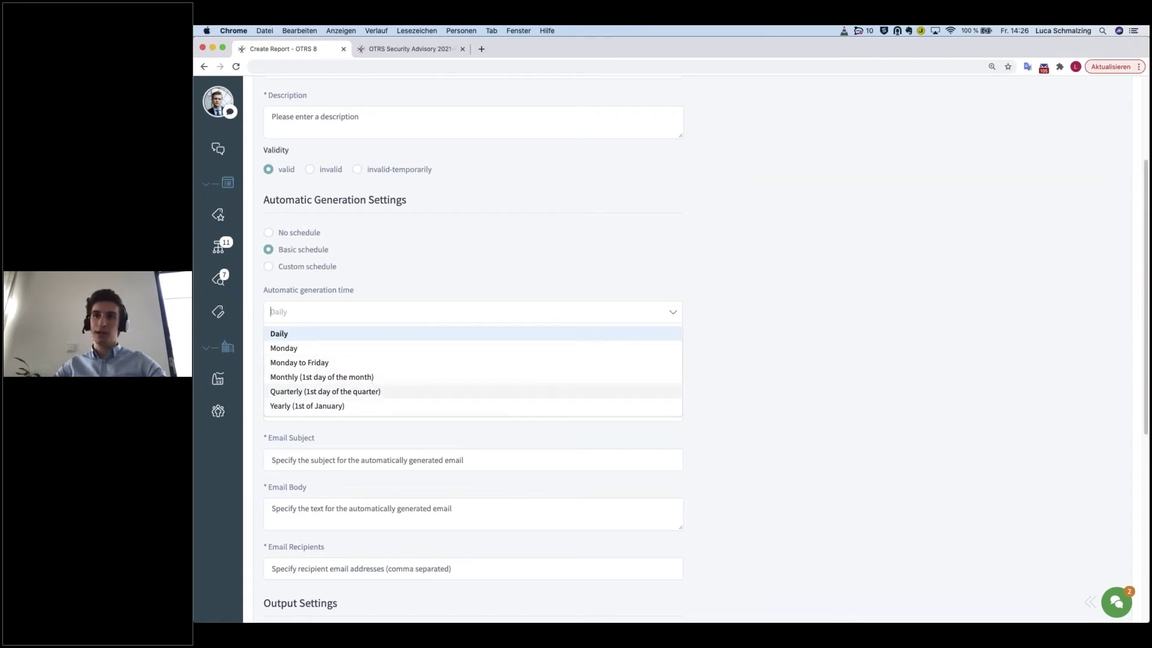
{"action": "left_click", "coordinate": [423, 279]}
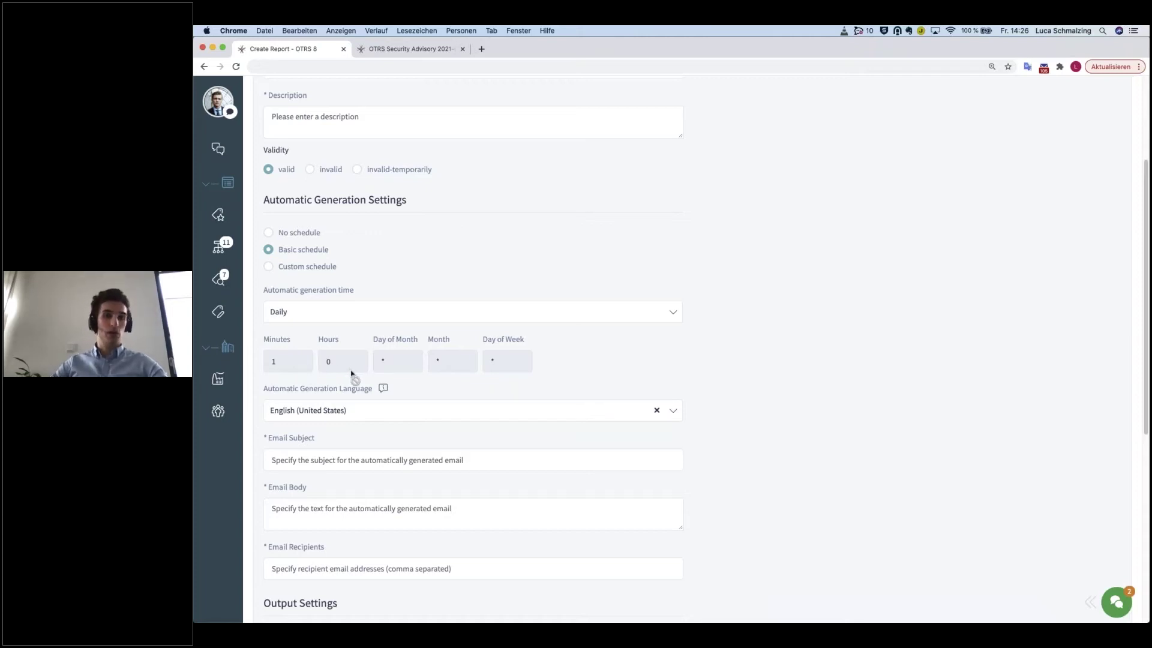
{"action": "left_click", "coordinate": [268, 267]}
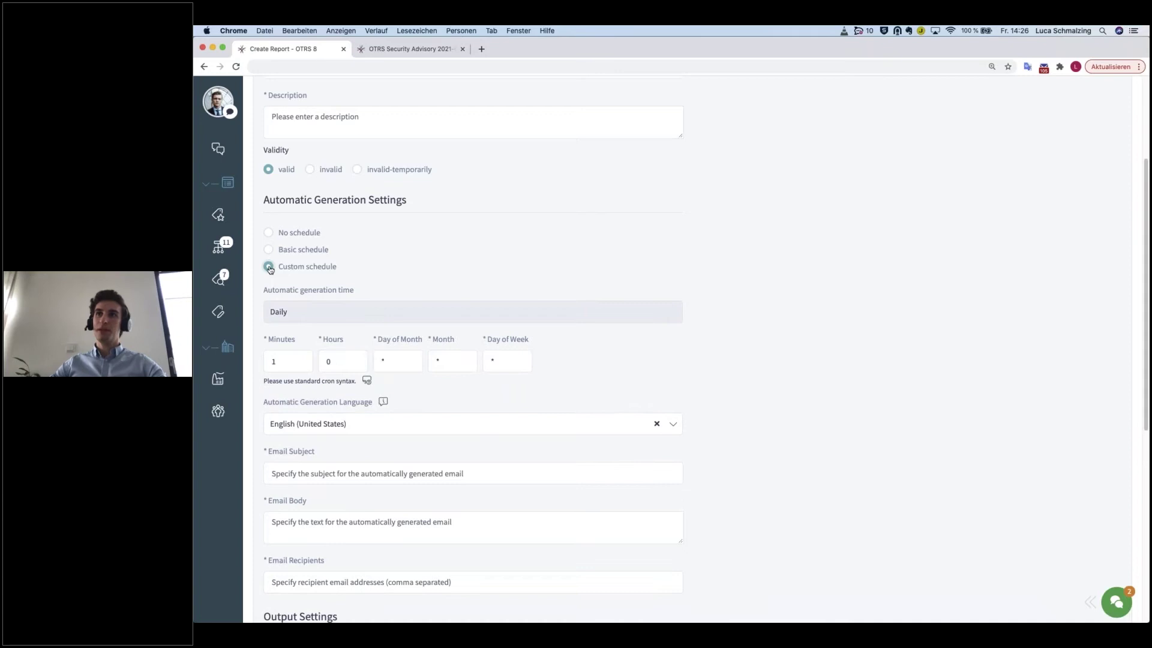
{"action": "left_click", "coordinate": [270, 252]}
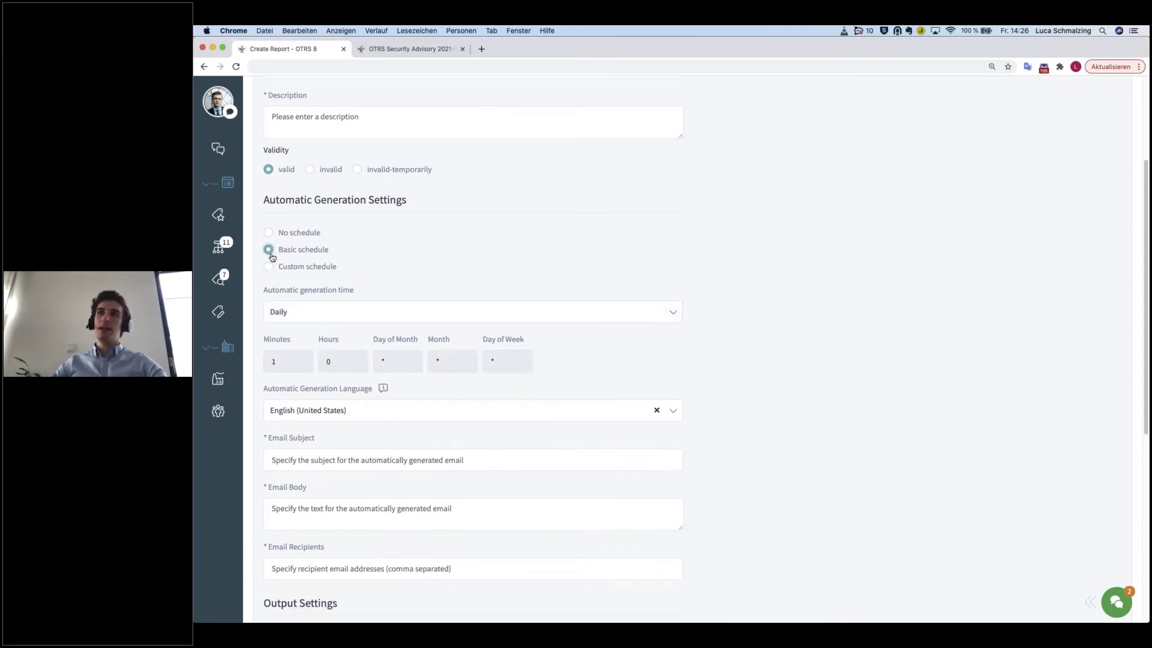
Review the report's email subject, body and recipient fields and its output settings from headline to epilogue.
{"action": "scroll", "coordinate": [315, 391], "scroll_direction": "down", "scroll_amount": 3}
{"action": "scroll", "coordinate": [324, 383], "scroll_direction": "down", "scroll_amount": 2}
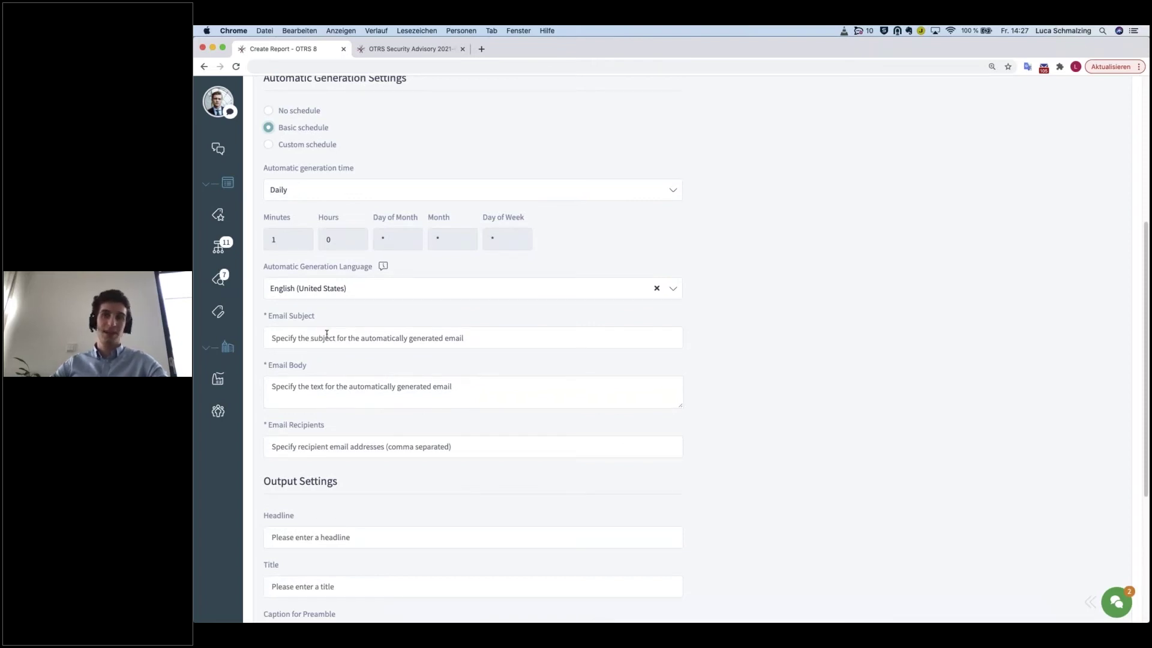
{"action": "scroll", "coordinate": [329, 334], "scroll_direction": "down", "scroll_amount": 3}
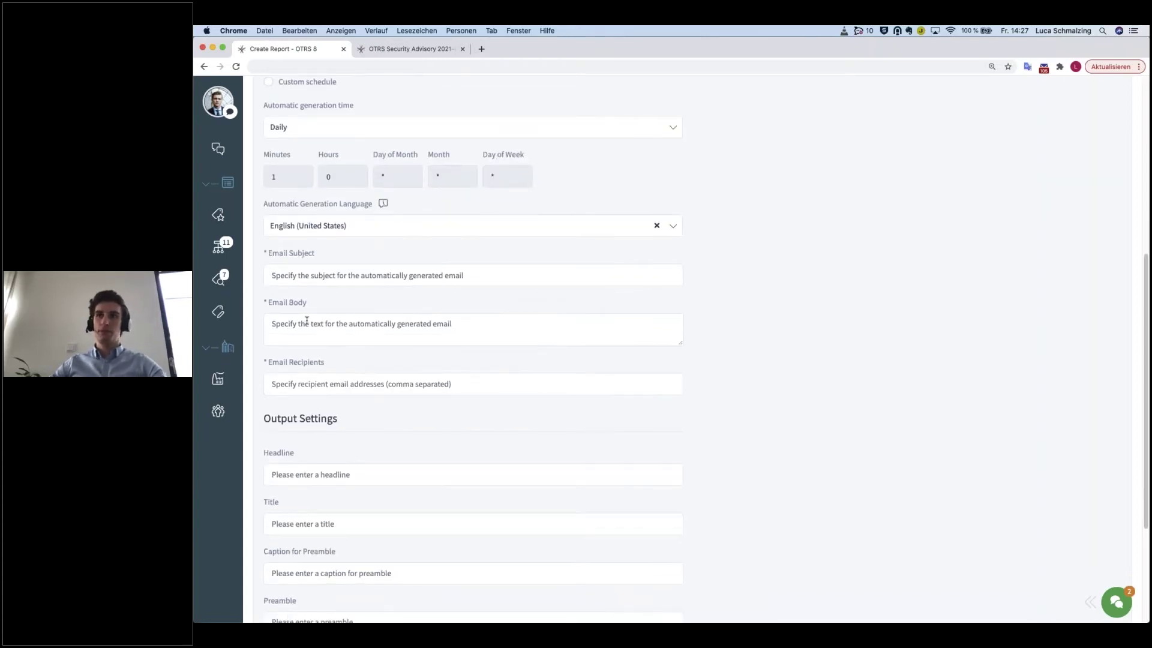
{"action": "left_click", "coordinate": [306, 330]}
{"action": "scroll", "coordinate": [462, 375], "scroll_direction": "down", "scroll_amount": 1}
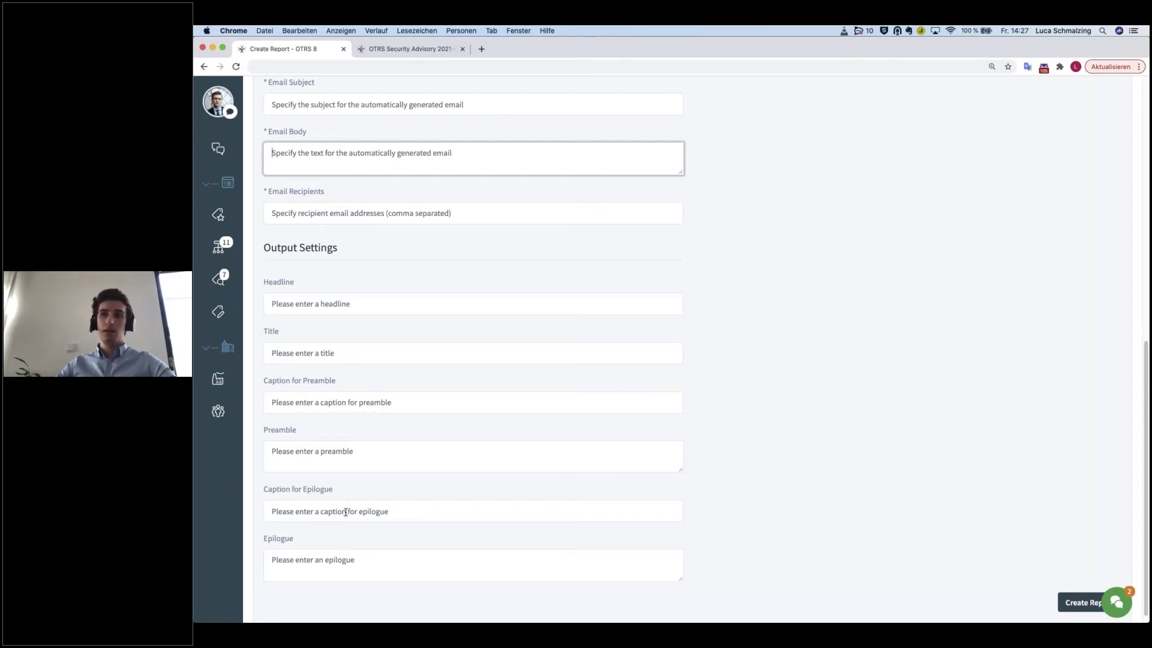
{"action": "scroll", "coordinate": [386, 525], "scroll_direction": "down", "scroll_amount": 1}
{"action": "scroll", "coordinate": [386, 528], "scroll_direction": "up", "scroll_amount": 10}
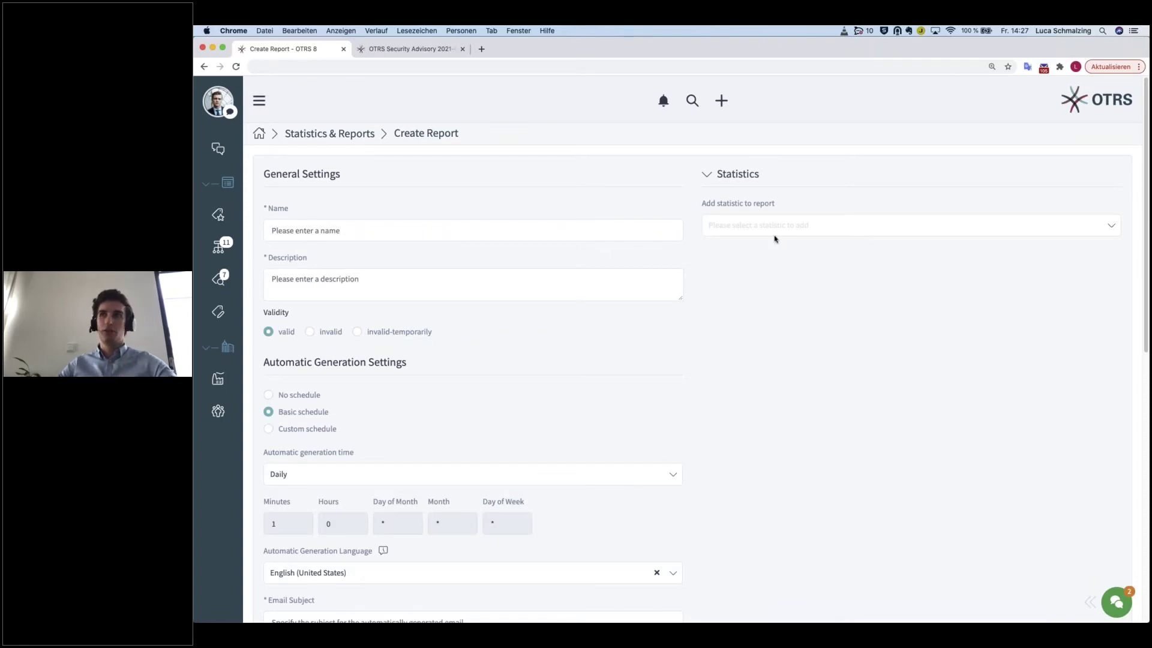
Add statistics Stat#10004 (most time-consuming tickets) and Stat#10007 (open tickets by response deadline) to the report and collapse their details.
{"action": "left_click", "coordinate": [772, 227]}
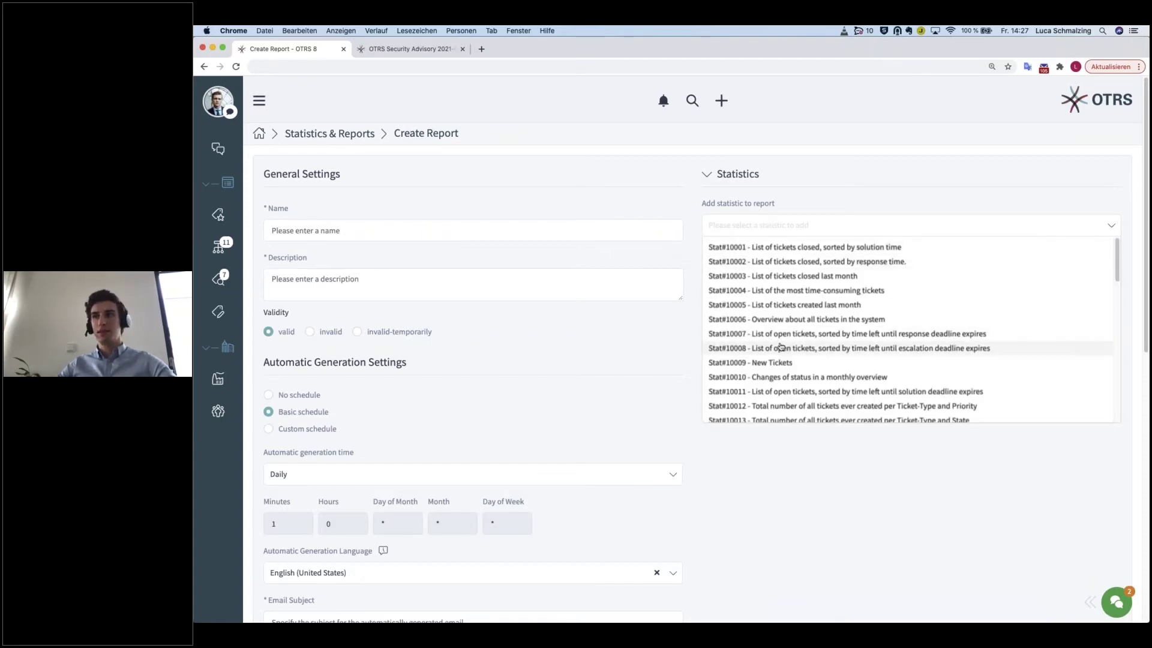
{"action": "left_click", "coordinate": [779, 290]}
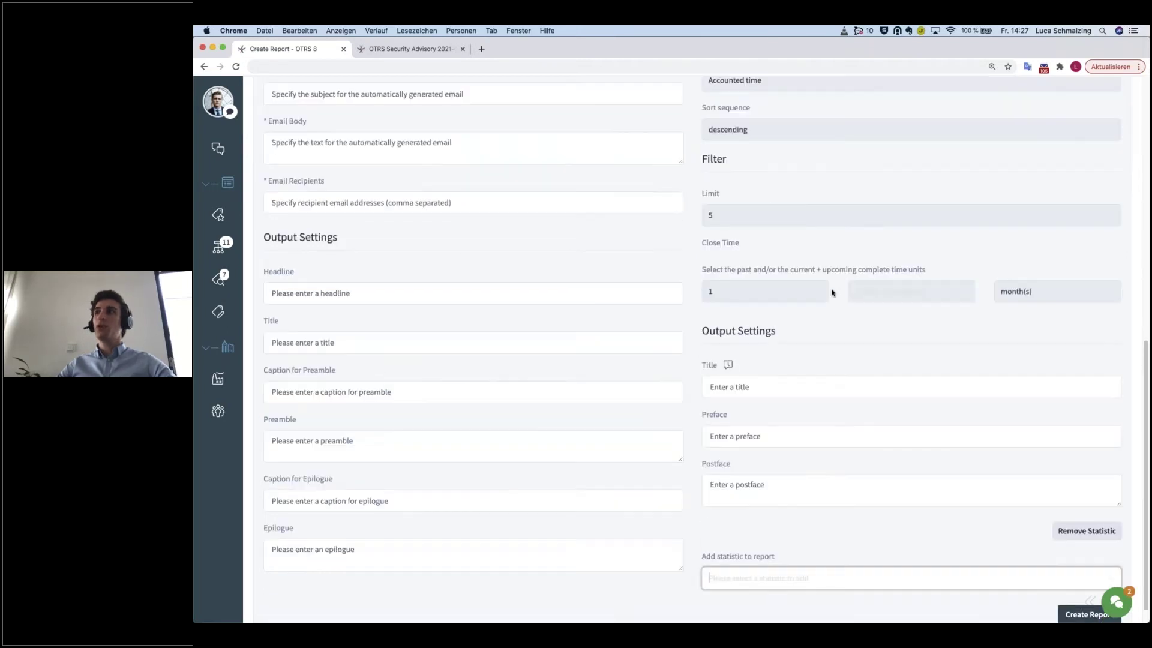
{"action": "scroll", "coordinate": [817, 308], "scroll_direction": "up", "scroll_amount": 10}
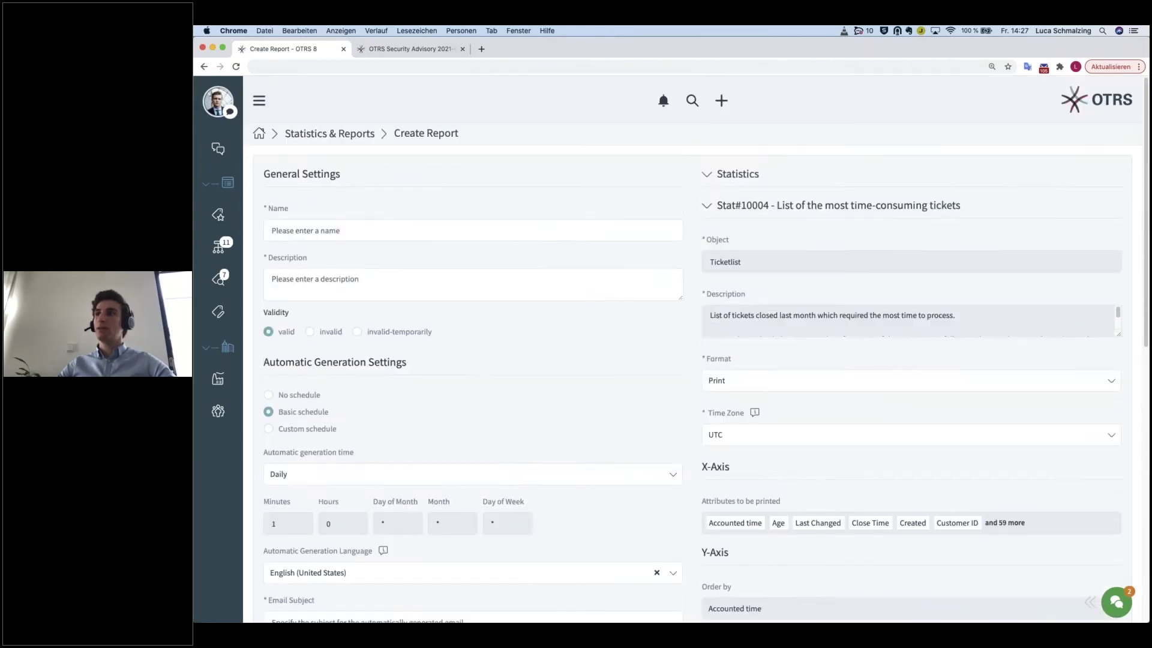
{"action": "left_click", "coordinate": [707, 174]}
{"action": "left_click", "coordinate": [708, 175]}
{"action": "left_click", "coordinate": [707, 206]}
{"action": "left_click", "coordinate": [755, 263]}
{"action": "left_click", "coordinate": [754, 367]}
{"action": "left_click", "coordinate": [707, 247]}
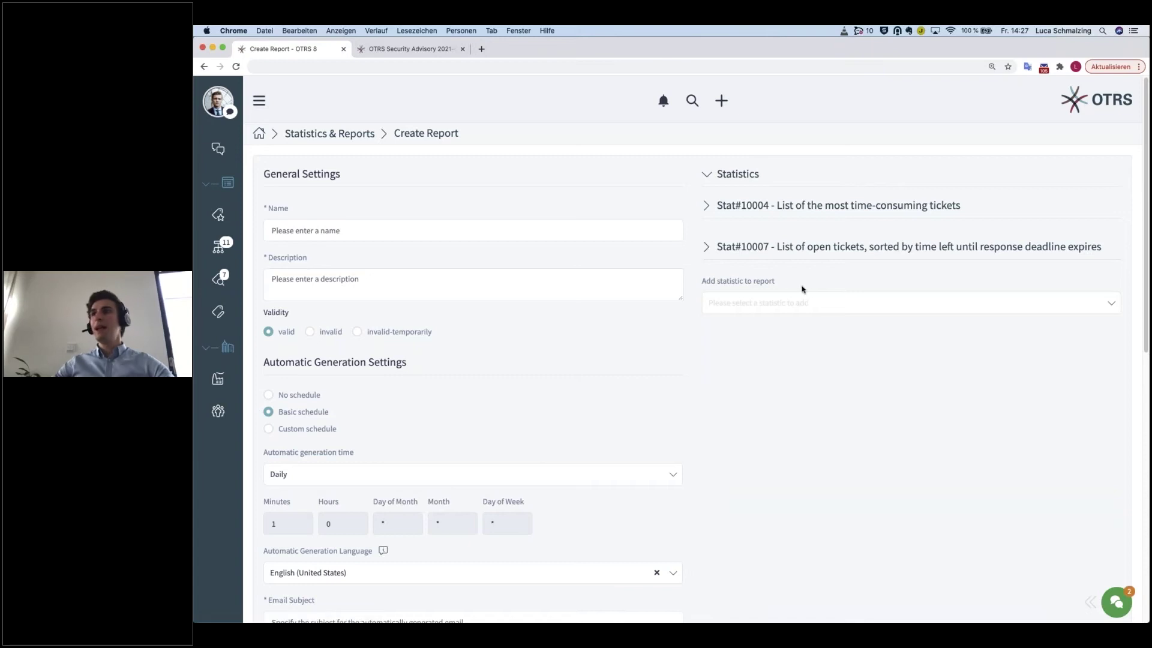
Expand Stat#10004 in the report, review its axes, filter and output settings, and collapse it again.
{"action": "left_click", "coordinate": [707, 206]}
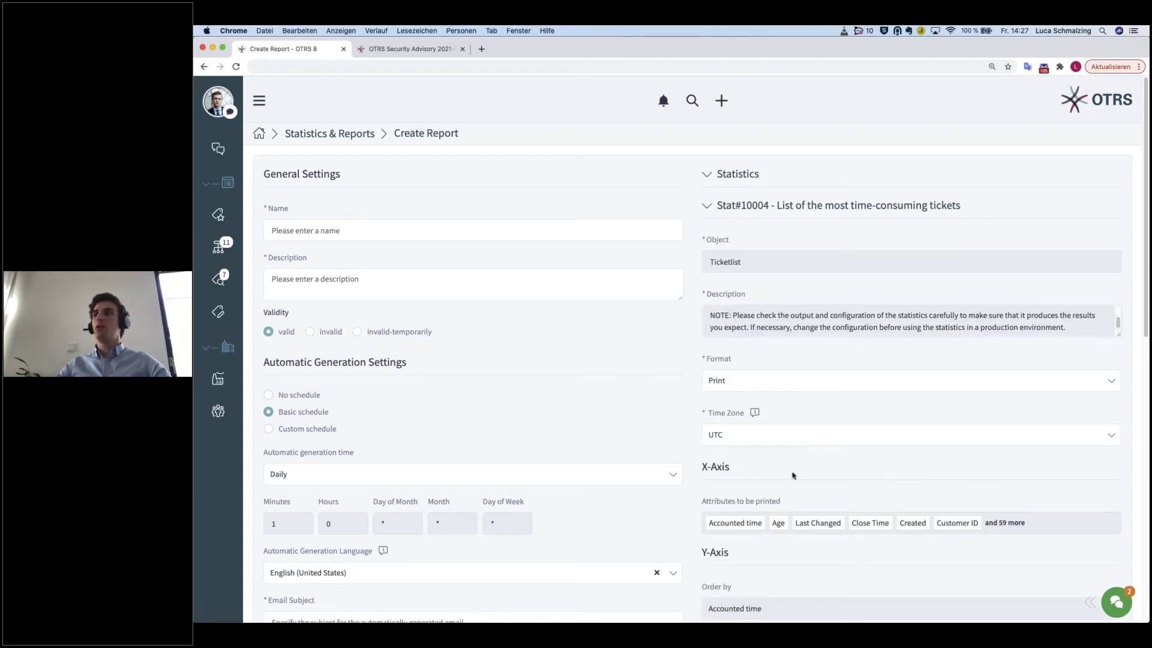
{"action": "scroll", "coordinate": [792, 475], "scroll_direction": "down", "scroll_amount": 7}
{"action": "scroll", "coordinate": [791, 475], "scroll_direction": "down", "scroll_amount": 3}
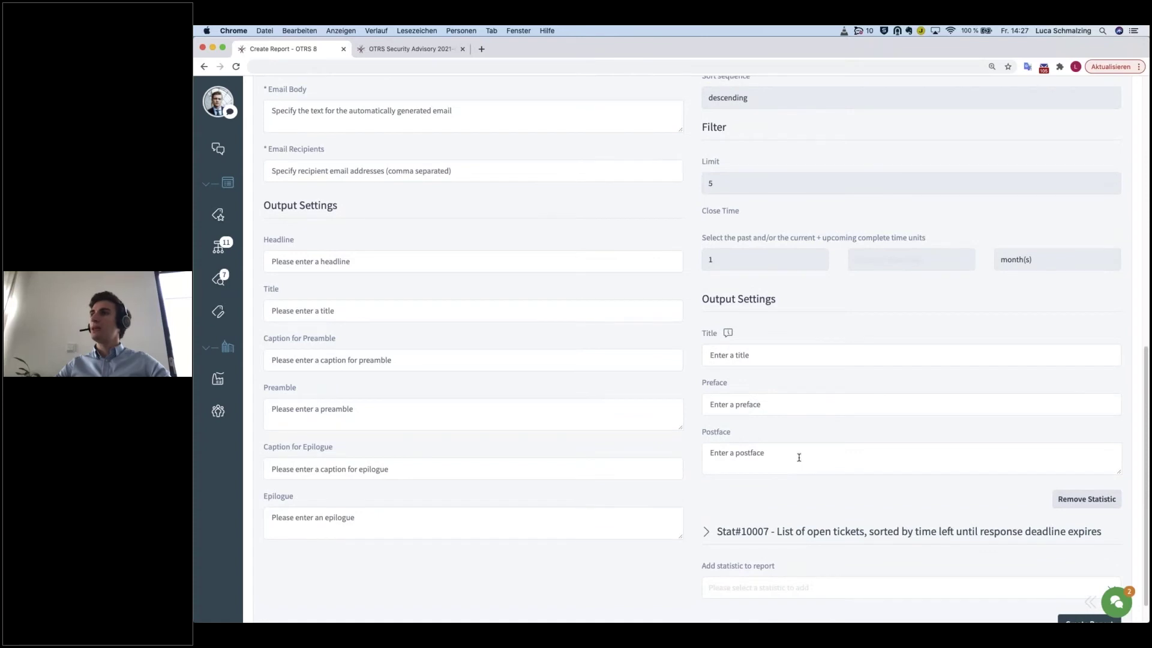
{"action": "scroll", "coordinate": [799, 457], "scroll_direction": "up", "scroll_amount": 1}
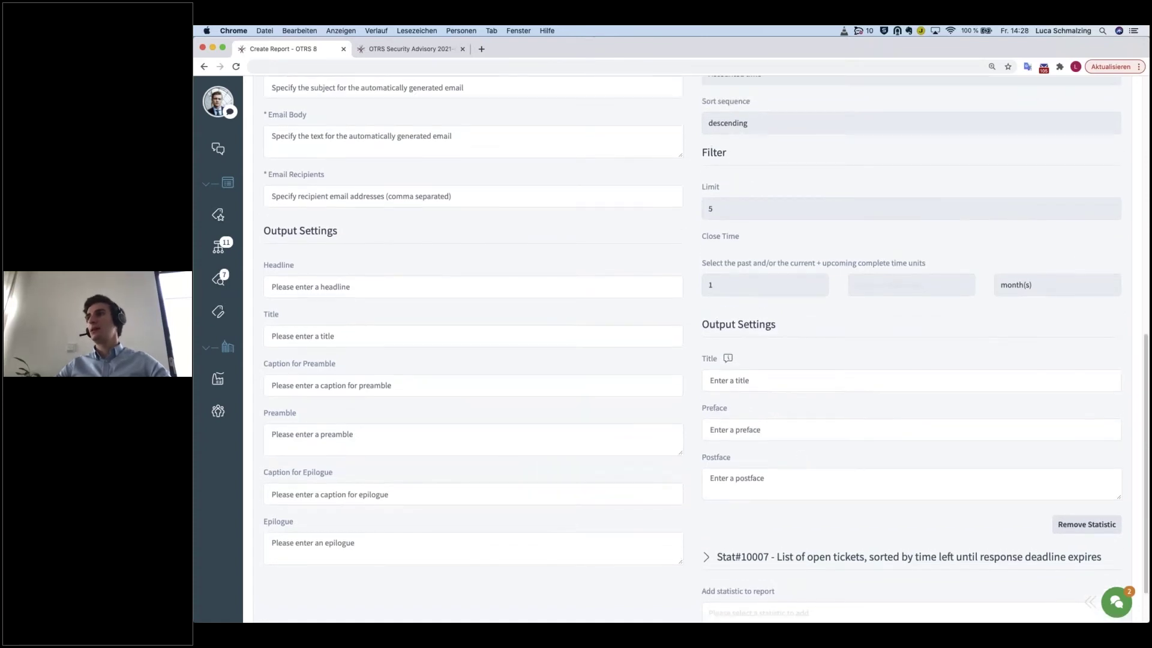
{"action": "scroll", "coordinate": [732, 390], "scroll_direction": "up", "scroll_amount": 7}
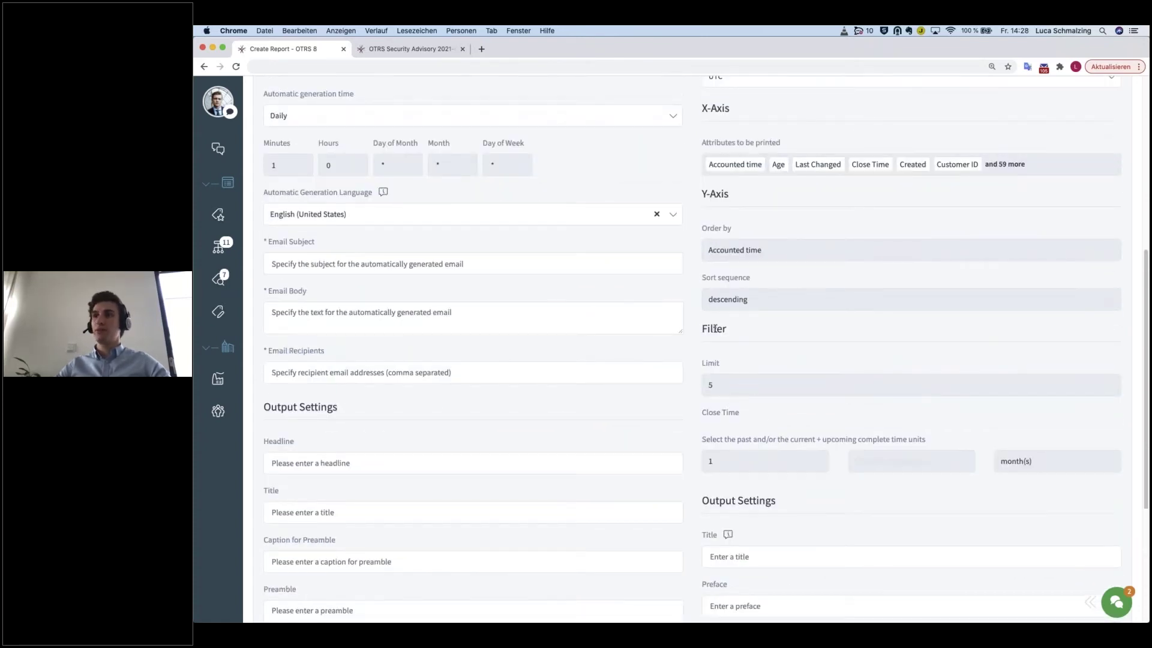
{"action": "scroll", "coordinate": [720, 336], "scroll_direction": "up", "scroll_amount": 12}
{"action": "left_click", "coordinate": [720, 142]}
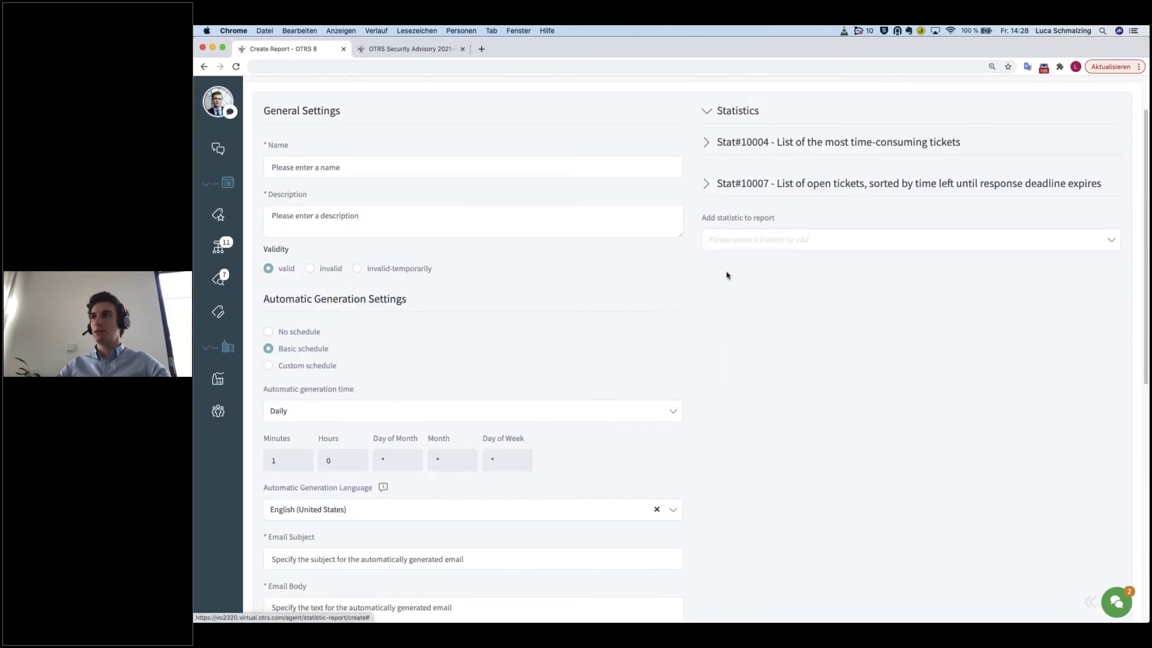
Expand Stat#10007 in the report, check its available formats and review its axes, filter and output settings.
{"action": "left_click", "coordinate": [732, 183]}
{"action": "scroll", "coordinate": [747, 253], "scroll_direction": "down", "scroll_amount": 4}
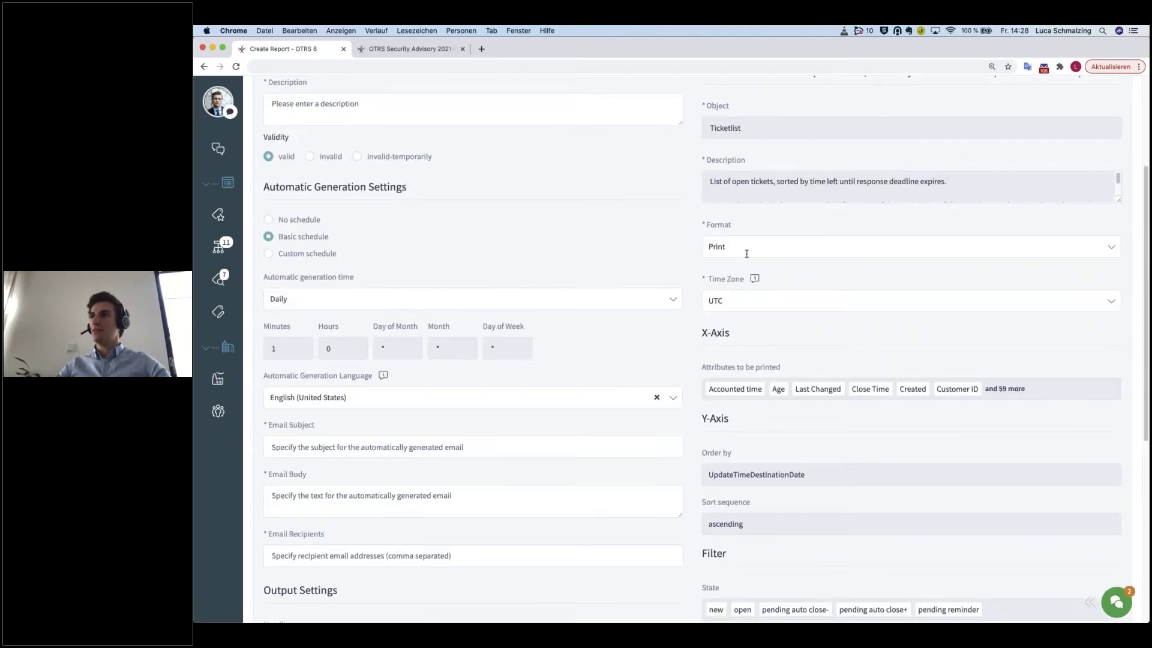
{"action": "left_click", "coordinate": [746, 251]}
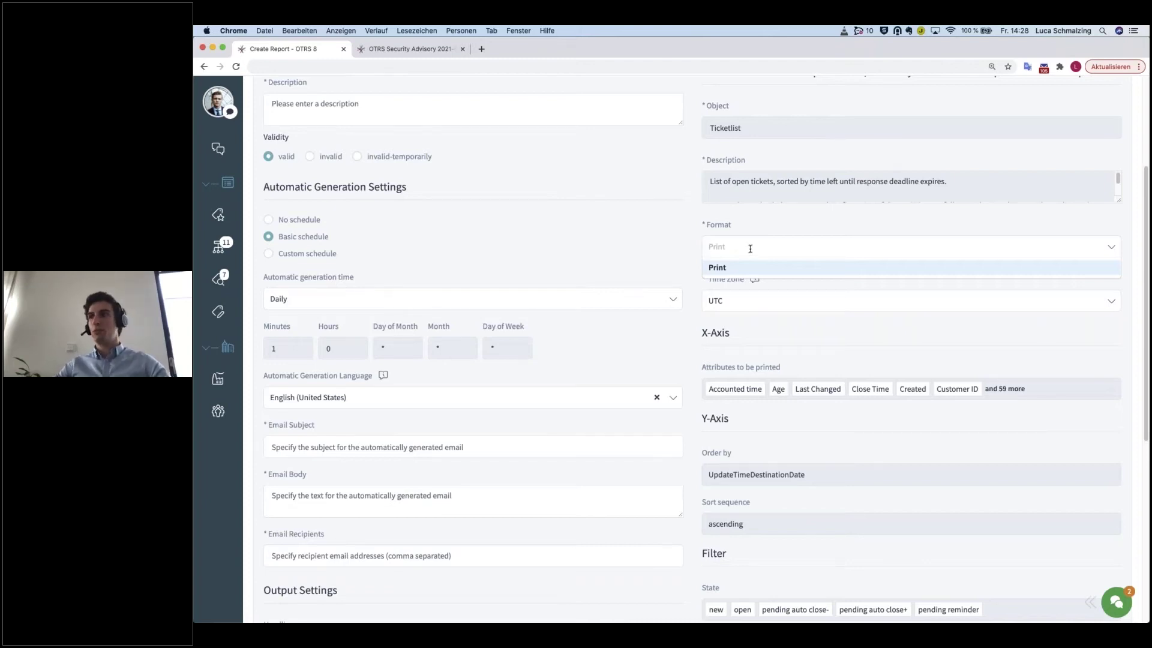
{"action": "left_click", "coordinate": [746, 247]}
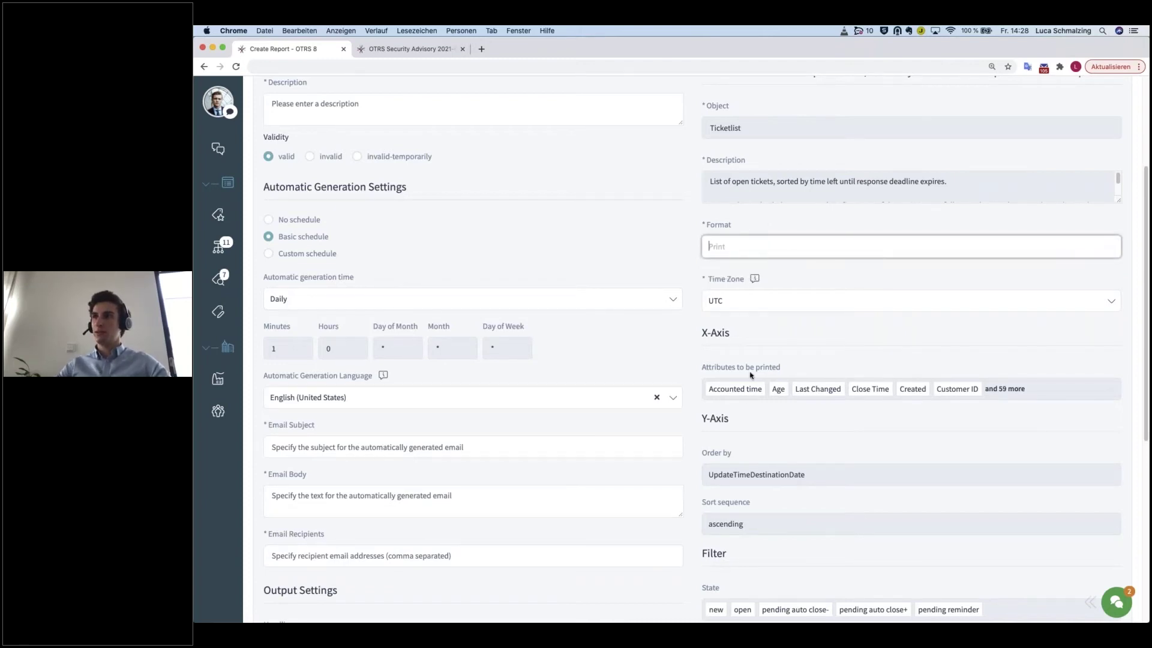
{"action": "scroll", "coordinate": [751, 336], "scroll_direction": "down", "scroll_amount": 1}
{"action": "scroll", "coordinate": [738, 290], "scroll_direction": "down", "scroll_amount": 10}
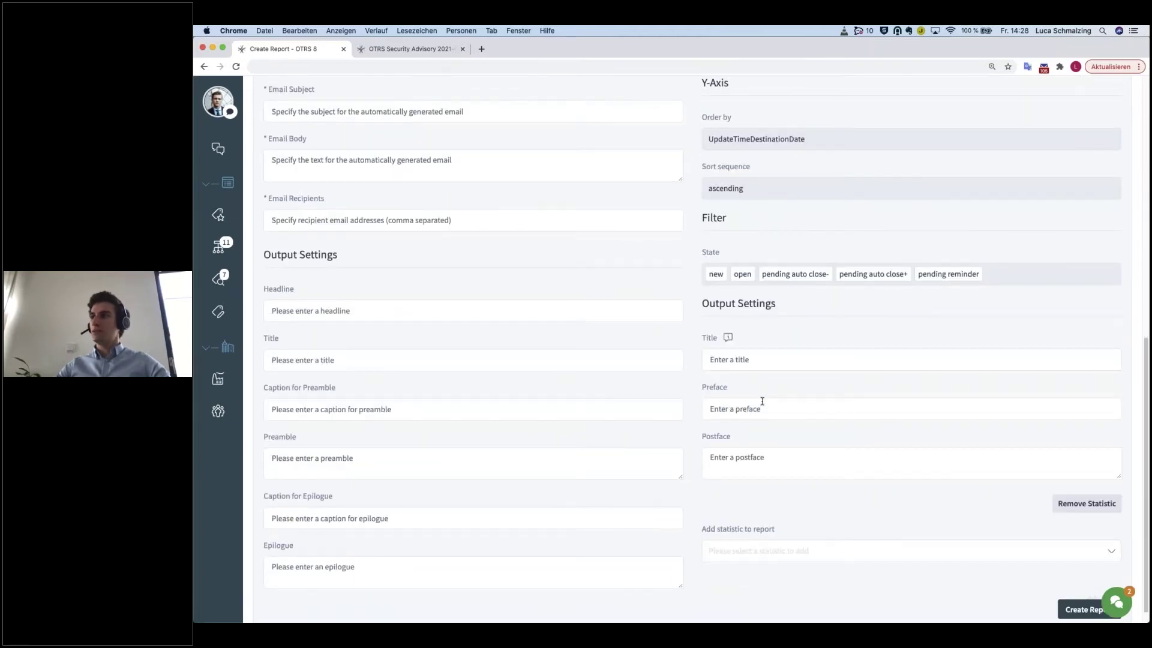
Finish reviewing the Create Report form and open the Calendar Overview without creating the report.
{"action": "scroll", "coordinate": [762, 401], "scroll_direction": "down", "scroll_amount": 1}
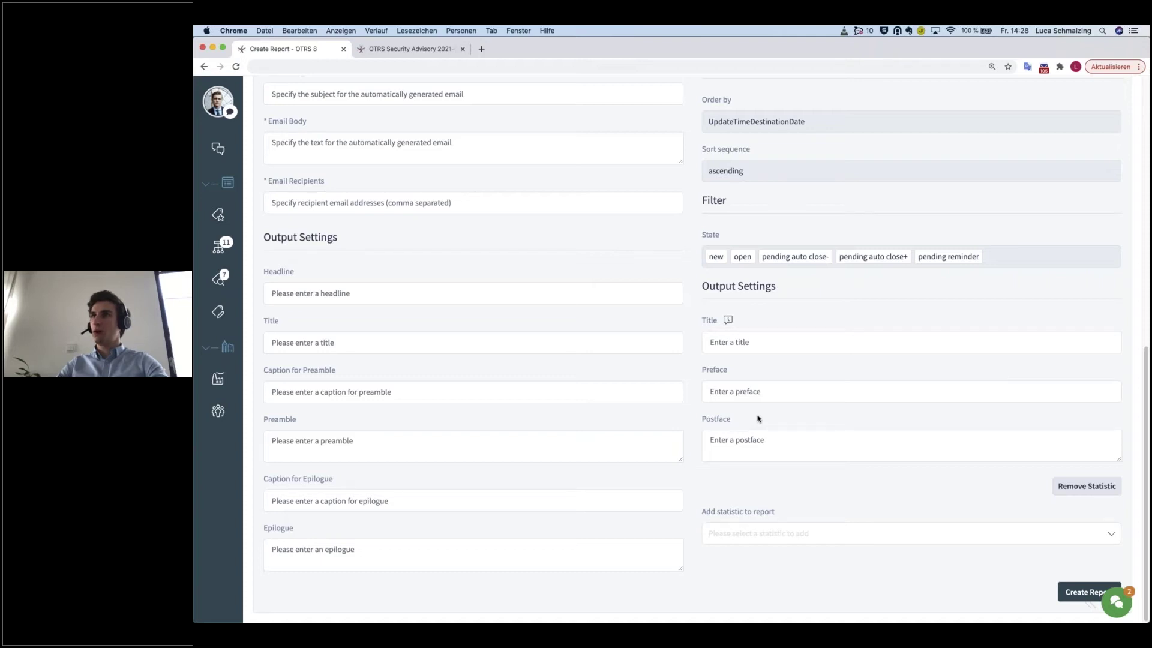
{"action": "scroll", "coordinate": [794, 457], "scroll_direction": "up", "scroll_amount": 7}
{"action": "scroll", "coordinate": [696, 360], "scroll_direction": "up", "scroll_amount": 2}
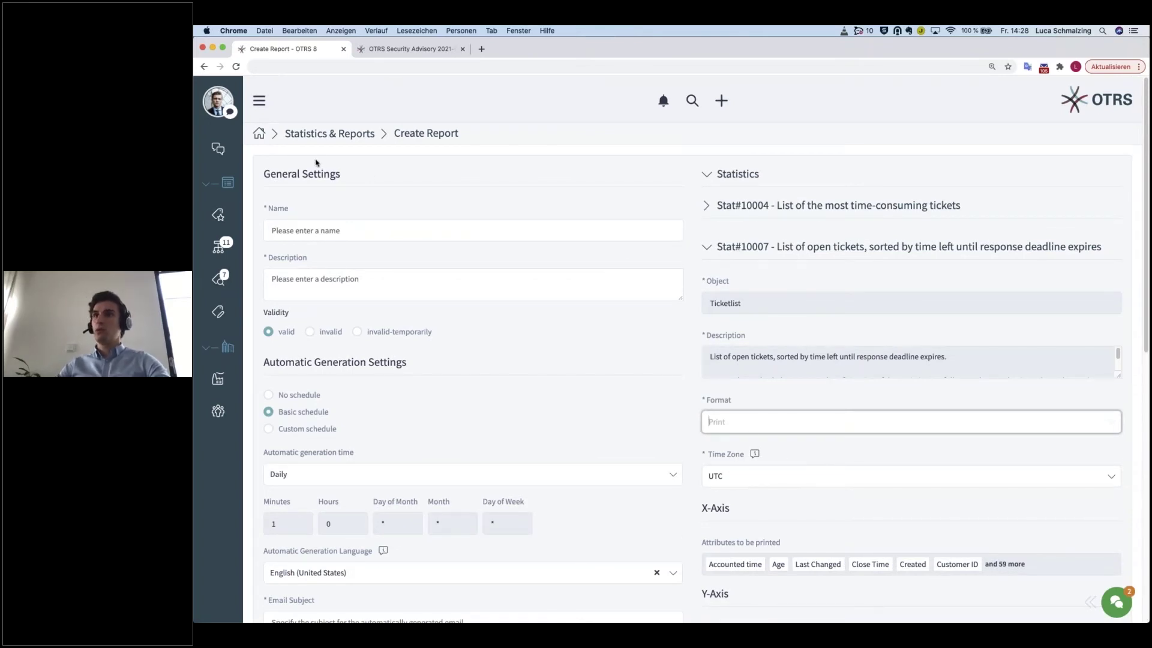
{"action": "left_click", "coordinate": [262, 108]}
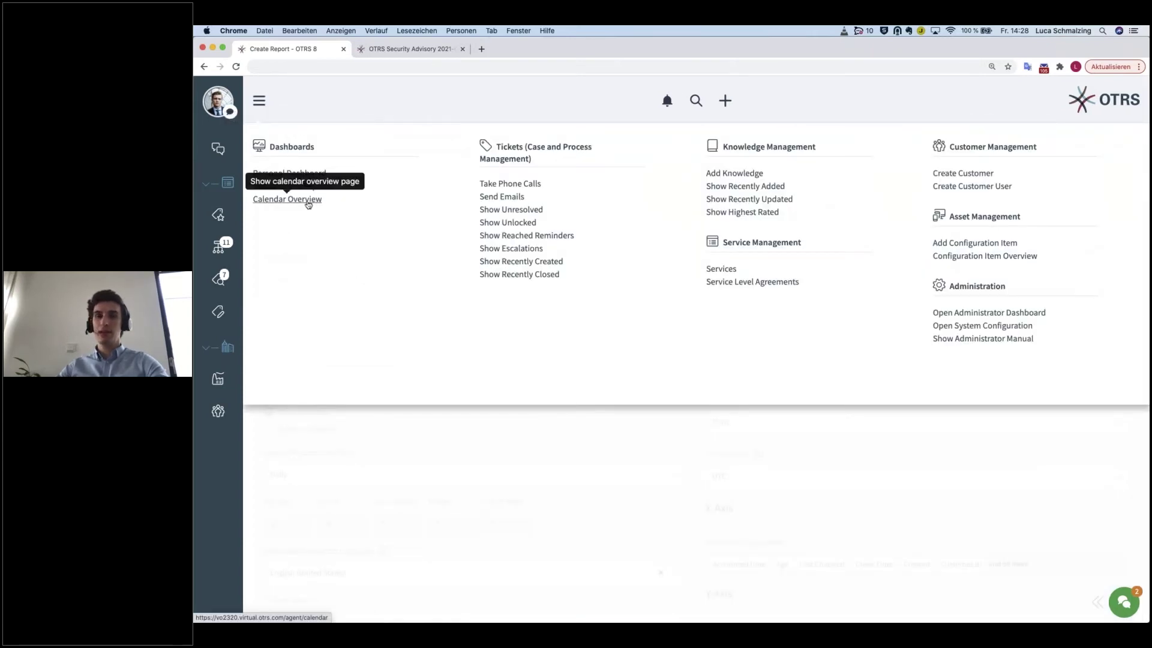
{"action": "left_click", "coordinate": [308, 201]}
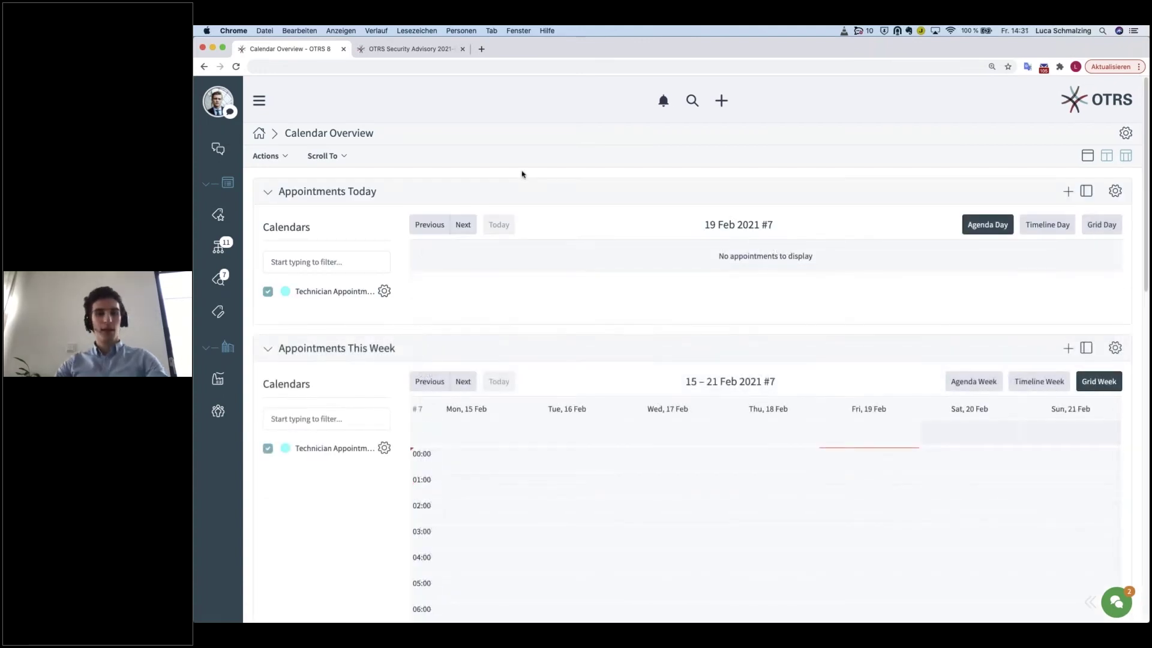
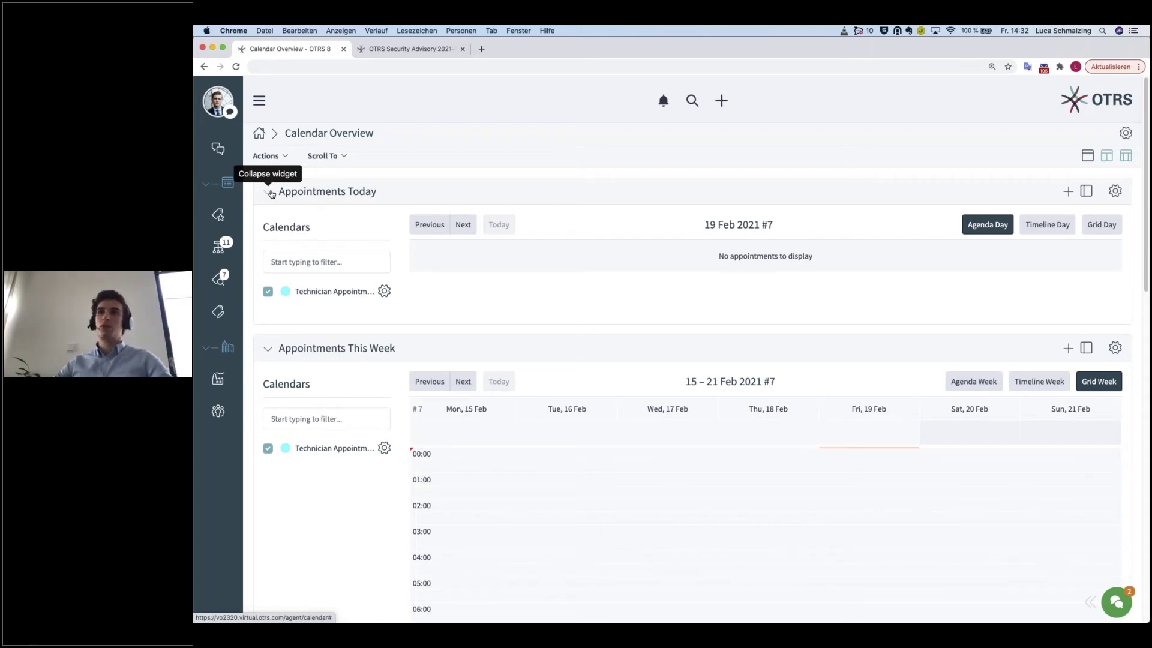
Collapse the Appointments Today, Appointments This Week and Appointments This Month widgets in the Calendar Overview.
{"action": "left_click", "coordinate": [269, 192]}
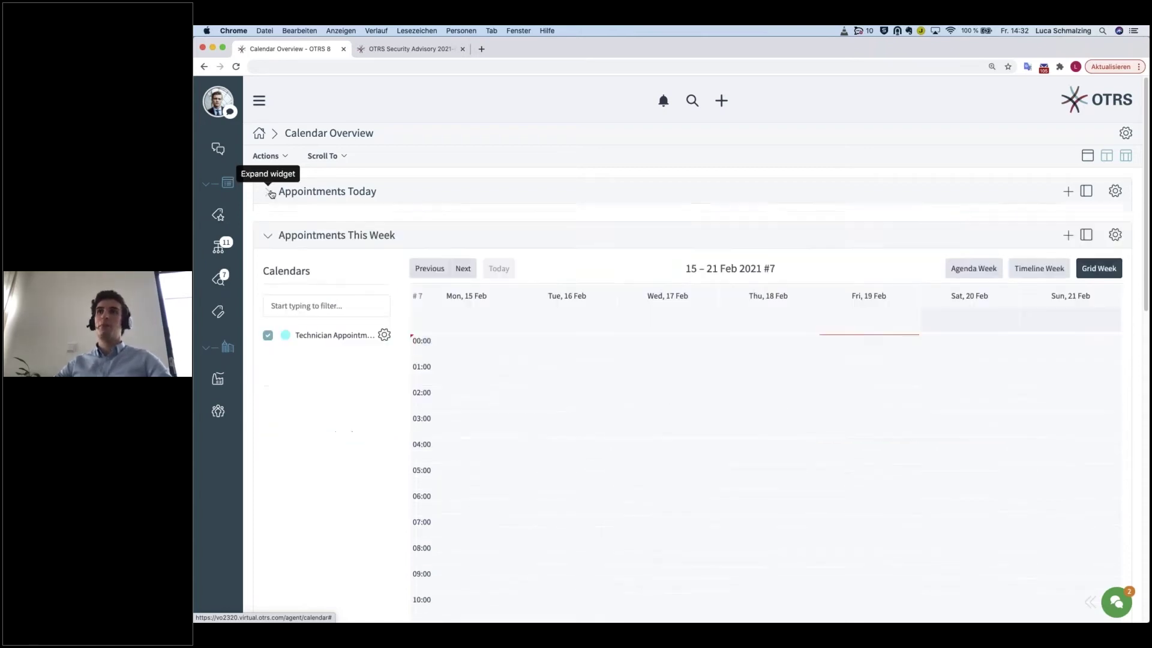
{"action": "left_click", "coordinate": [270, 231]}
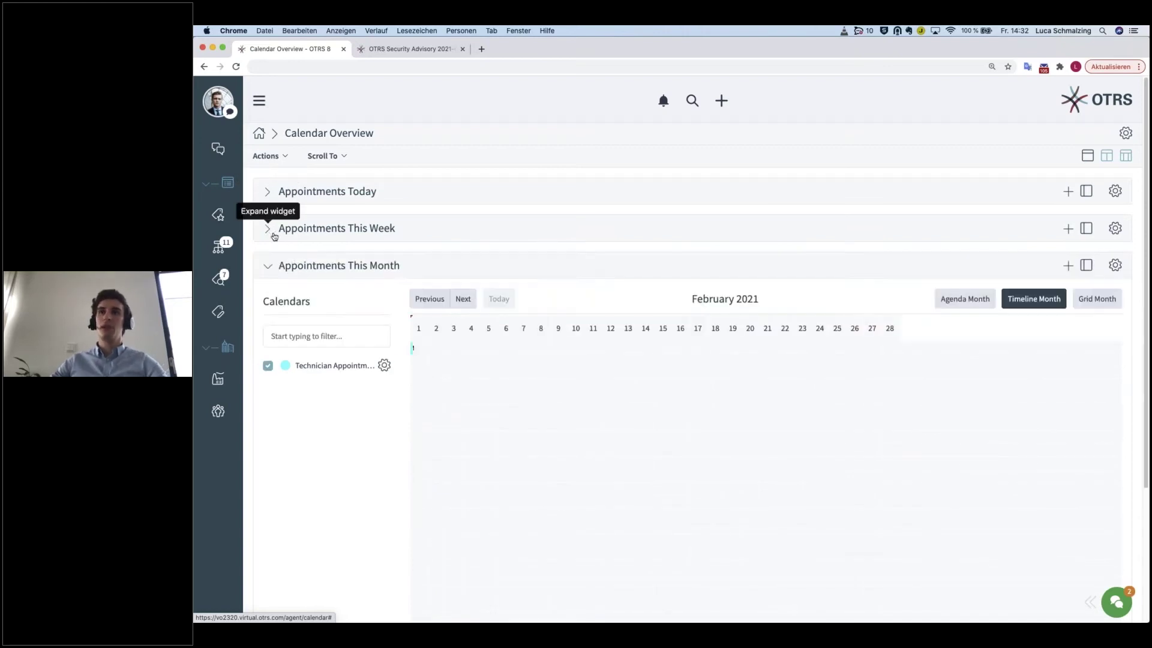
{"action": "left_click", "coordinate": [270, 267]}
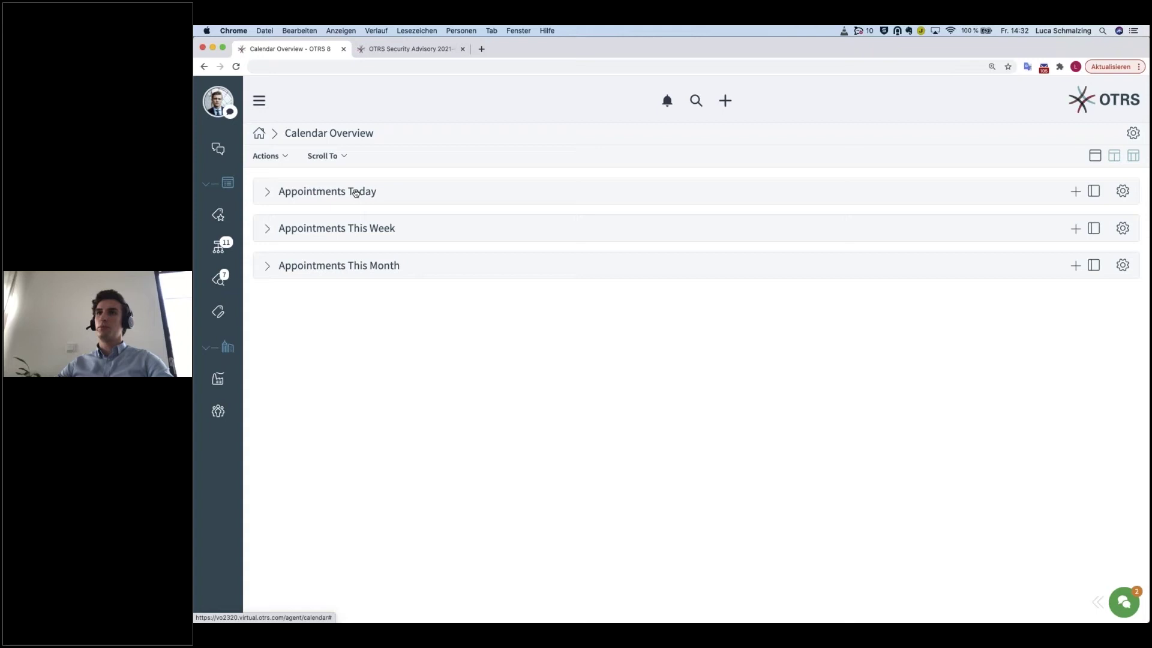
Switch the Calendar Overview to the two-column layout and hide the calendar list sidebars of Appointments This Week and Appointments Today.
{"action": "left_click", "coordinate": [1114, 156]}
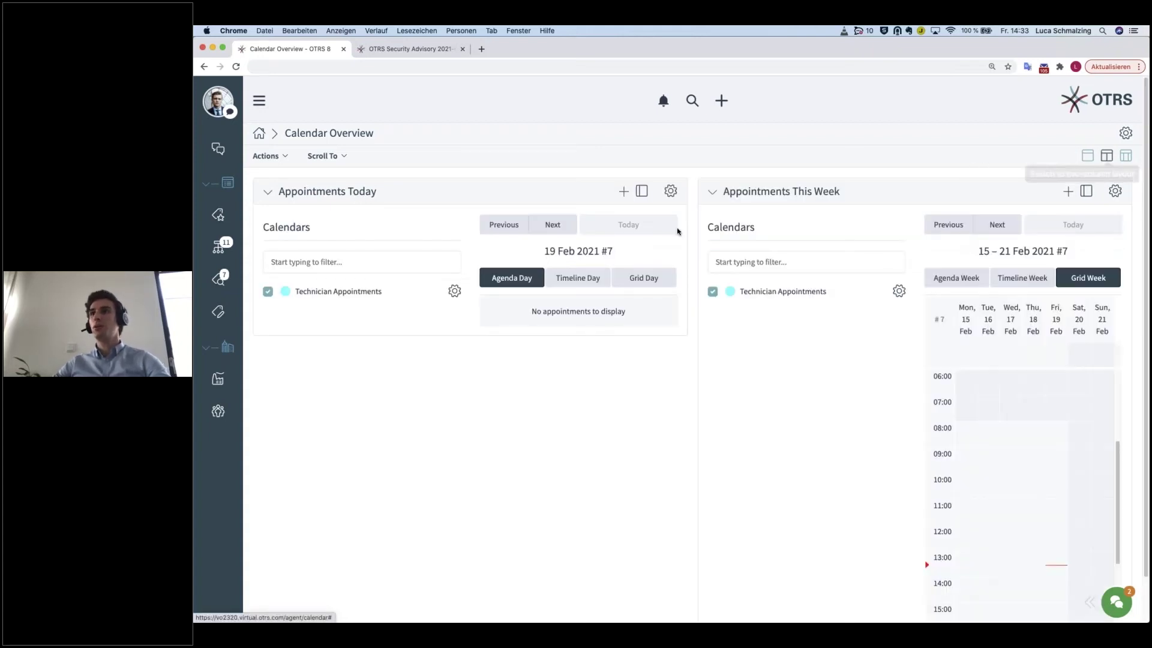
{"action": "scroll", "coordinate": [486, 294], "scroll_direction": "down", "scroll_amount": 1}
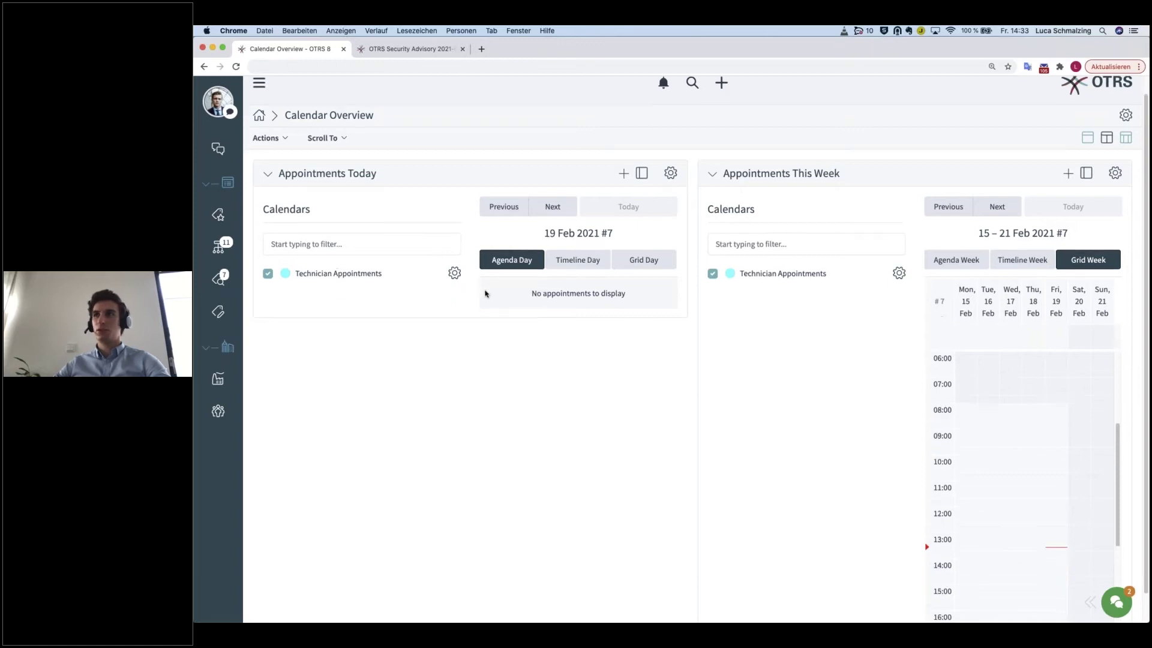
{"action": "scroll", "coordinate": [486, 293], "scroll_direction": "down", "scroll_amount": 1}
{"action": "scroll", "coordinate": [766, 264], "scroll_direction": "up", "scroll_amount": 1}
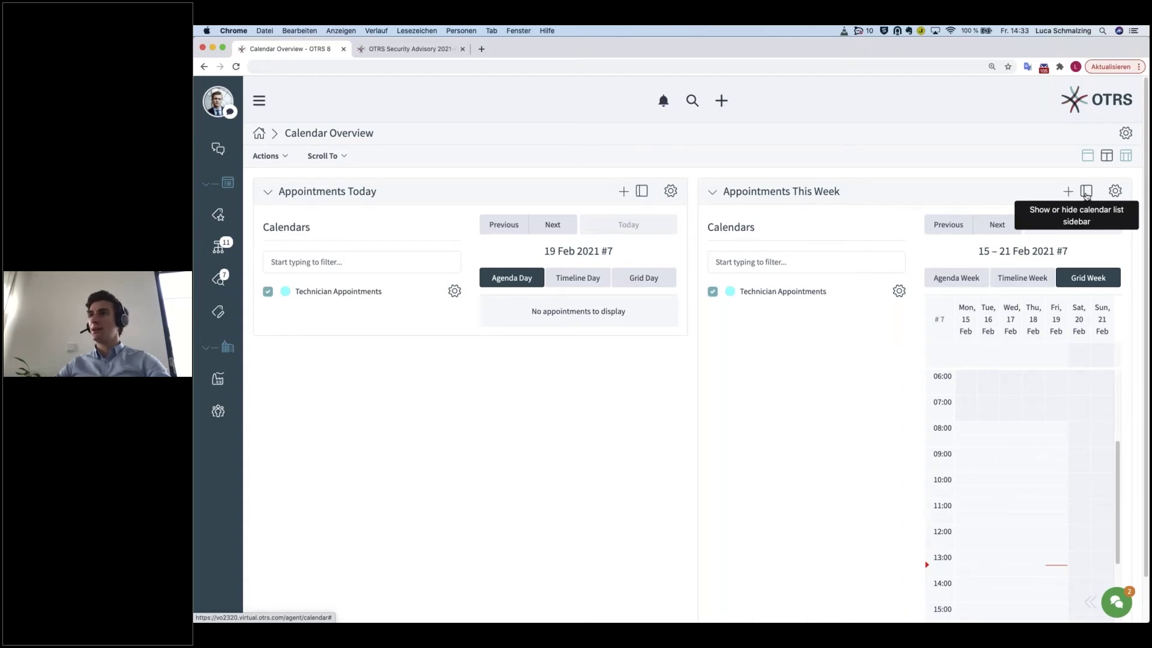
{"action": "left_click", "coordinate": [1086, 192]}
{"action": "left_click", "coordinate": [641, 192]}
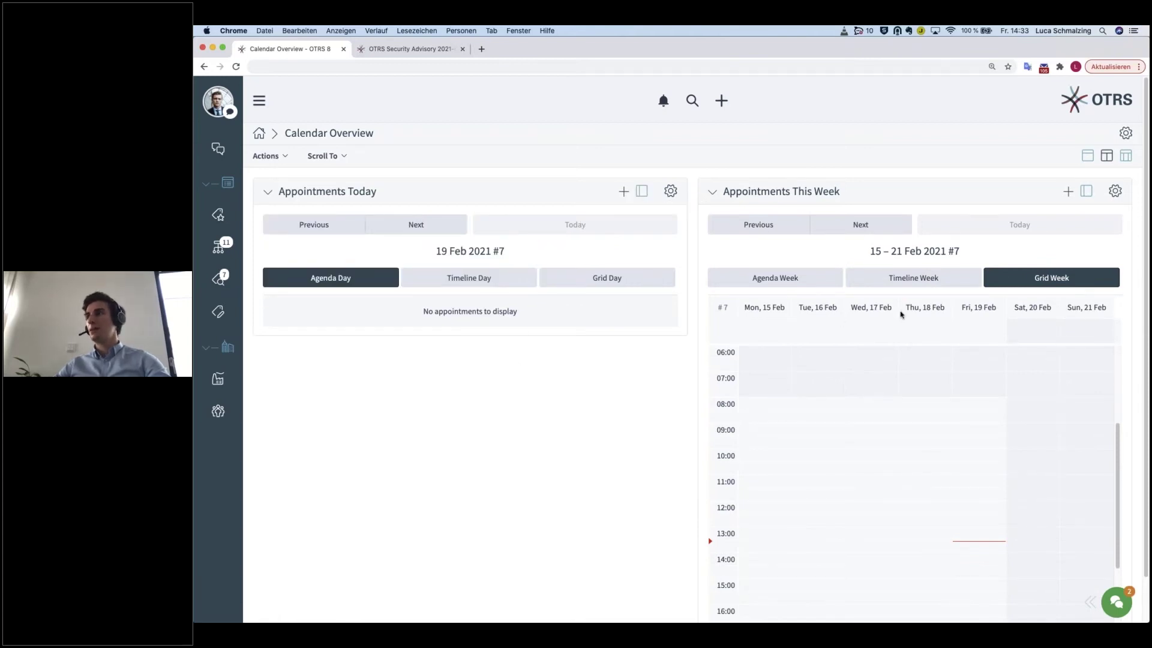
Preview the three-column layout and return the Calendar Overview to the one-column layout.
{"action": "left_click", "coordinate": [1126, 158]}
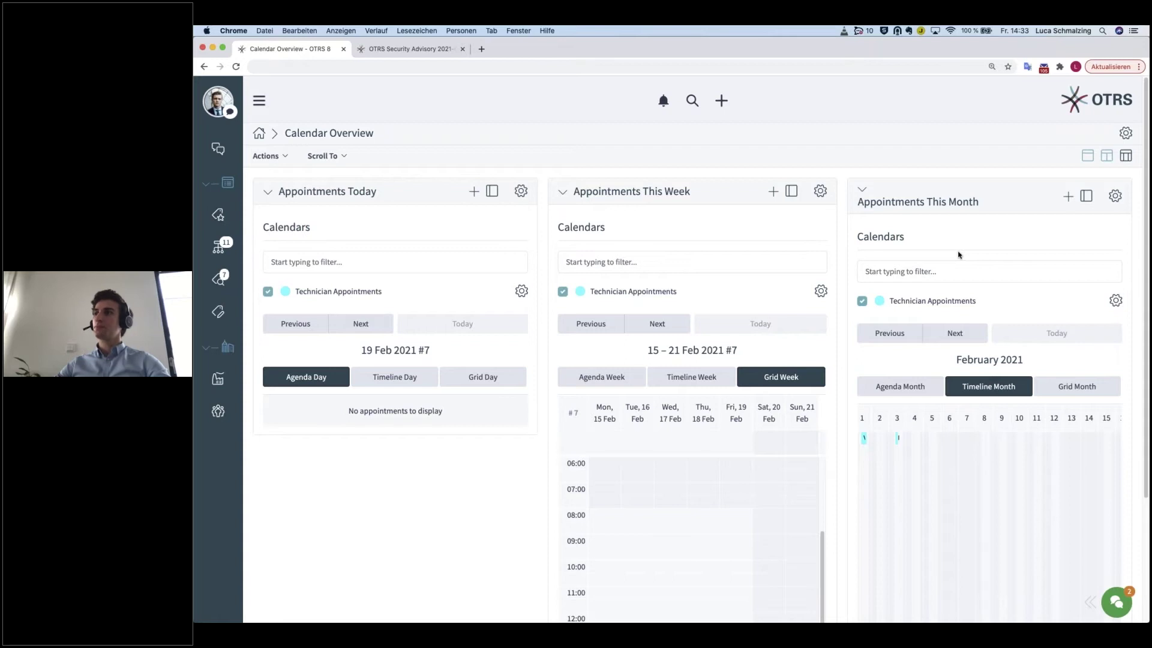
{"action": "left_click", "coordinate": [1087, 157]}
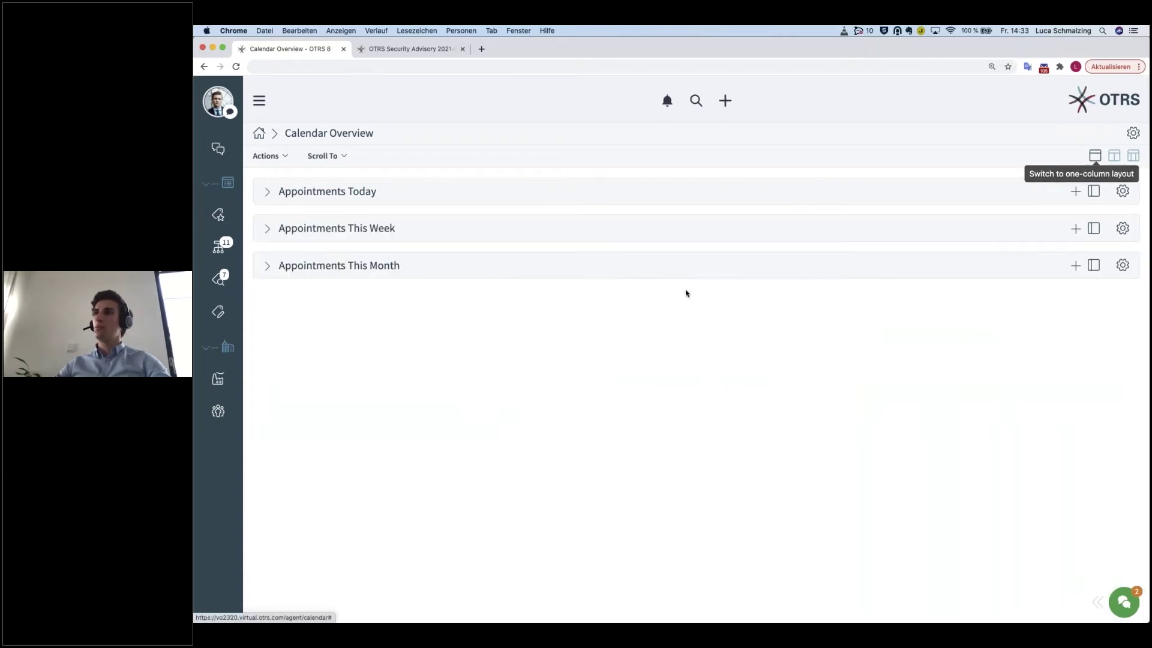
Expand the Appointments Today, Appointments This Week and Appointments This Month widgets and look through their calendars.
{"action": "left_click", "coordinate": [279, 191]}
{"action": "left_click", "coordinate": [303, 348]}
{"action": "scroll", "coordinate": [340, 522], "scroll_direction": "down", "scroll_amount": 3}
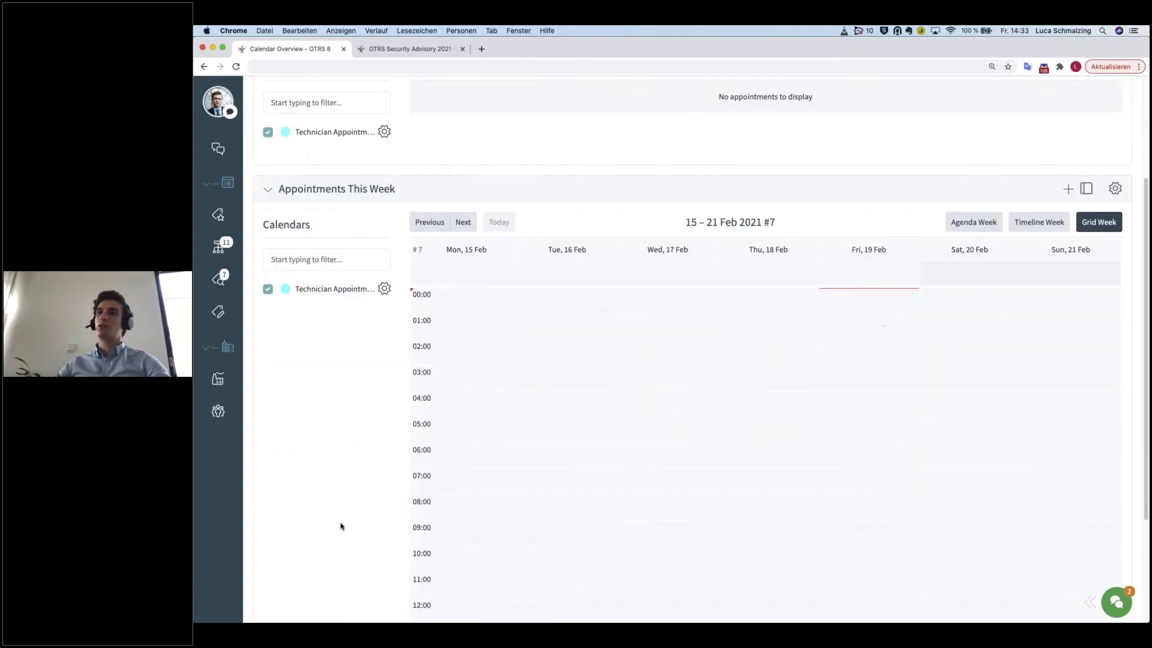
{"action": "scroll", "coordinate": [341, 526], "scroll_direction": "down", "scroll_amount": 3}
{"action": "scroll", "coordinate": [341, 540], "scroll_direction": "up", "scroll_amount": 5}
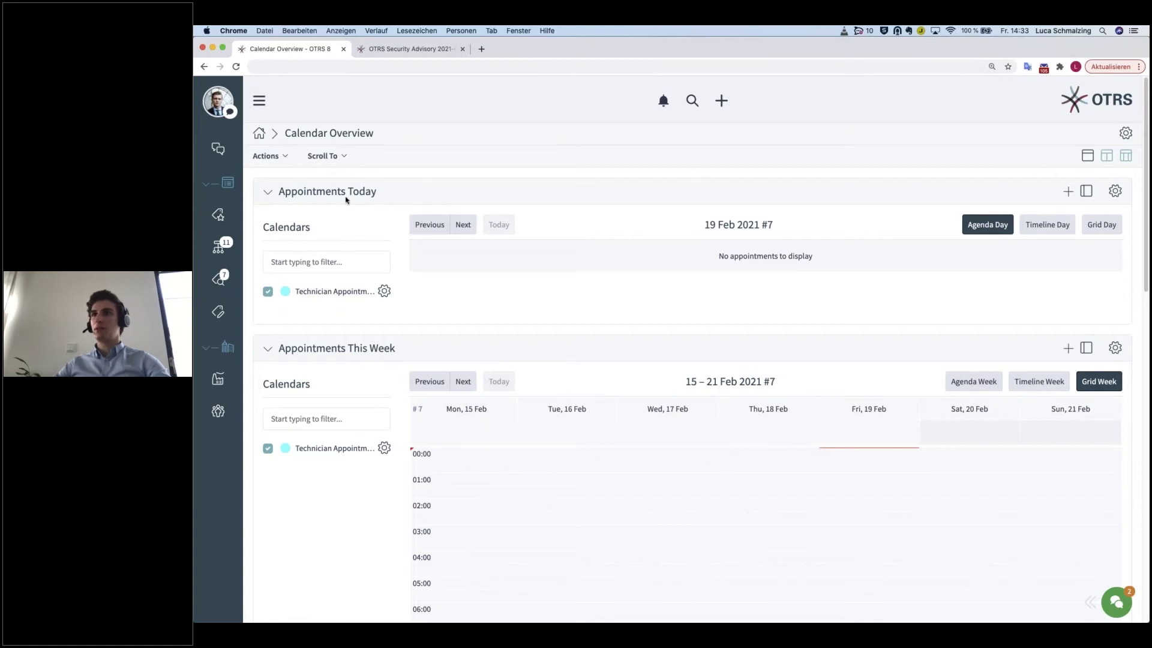
{"action": "scroll", "coordinate": [630, 470], "scroll_direction": "down", "scroll_amount": 10}
{"action": "scroll", "coordinate": [612, 482], "scroll_direction": "up", "scroll_amount": 7}
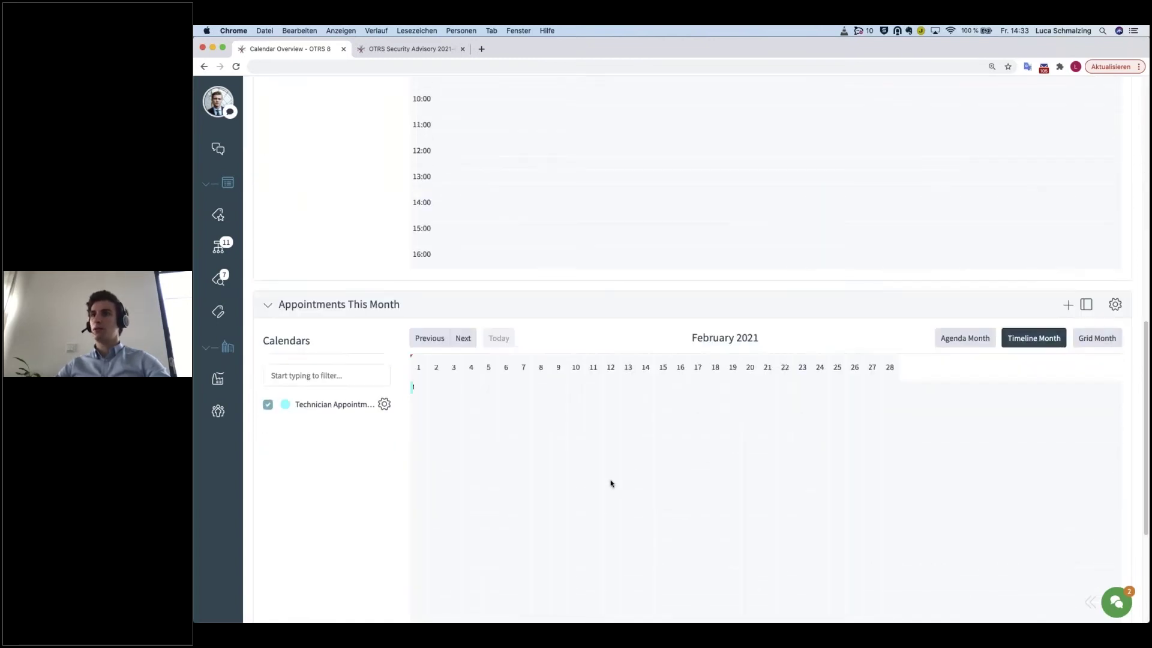
{"action": "scroll", "coordinate": [612, 481], "scroll_direction": "up", "scroll_amount": 4}
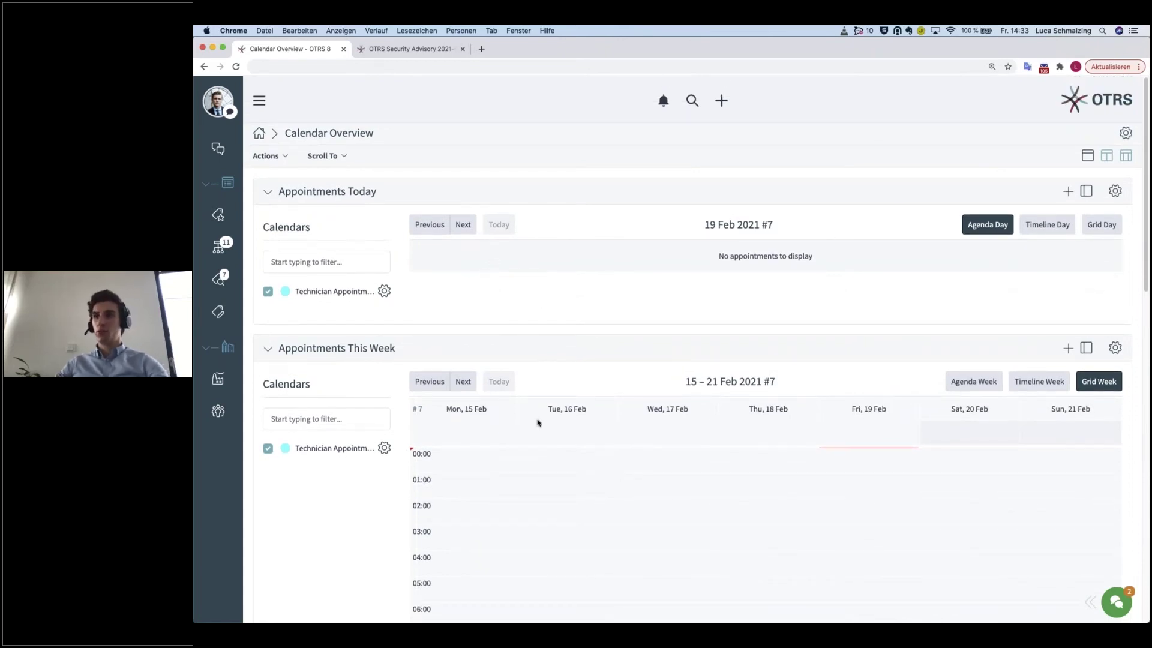
Browse the Appointments Today widget forward to 21 Feb 2021 and back to 18 Feb 2021.
{"action": "scroll", "coordinate": [568, 494], "scroll_direction": "down", "scroll_amount": 3}
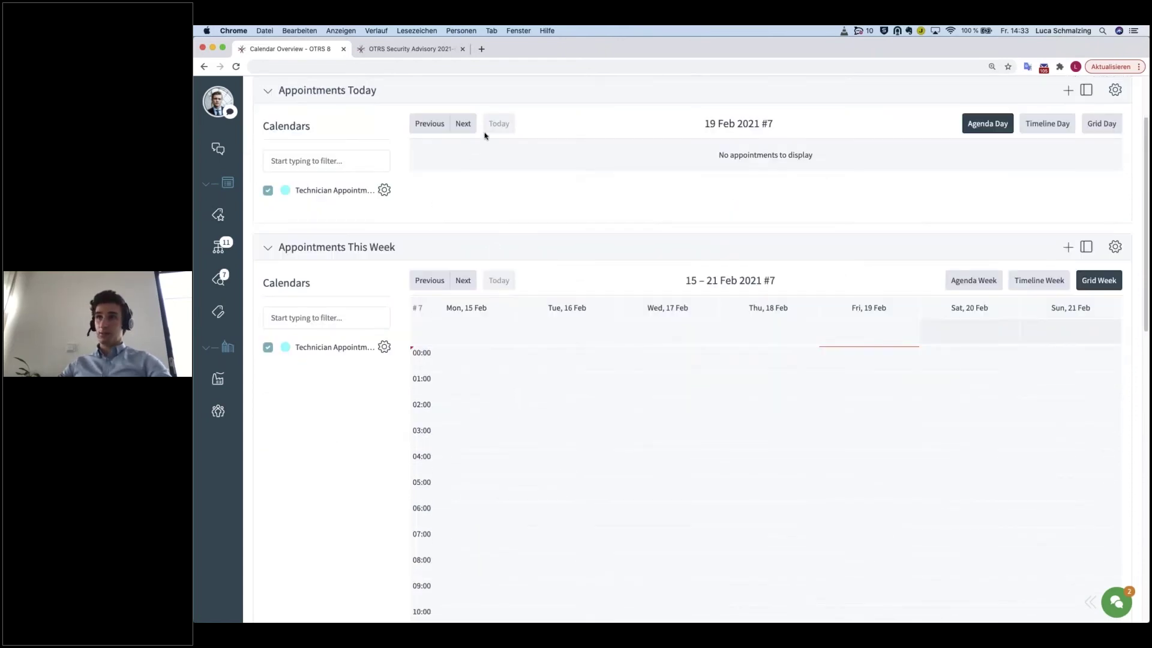
{"action": "scroll", "coordinate": [510, 156], "scroll_direction": "up", "scroll_amount": 2}
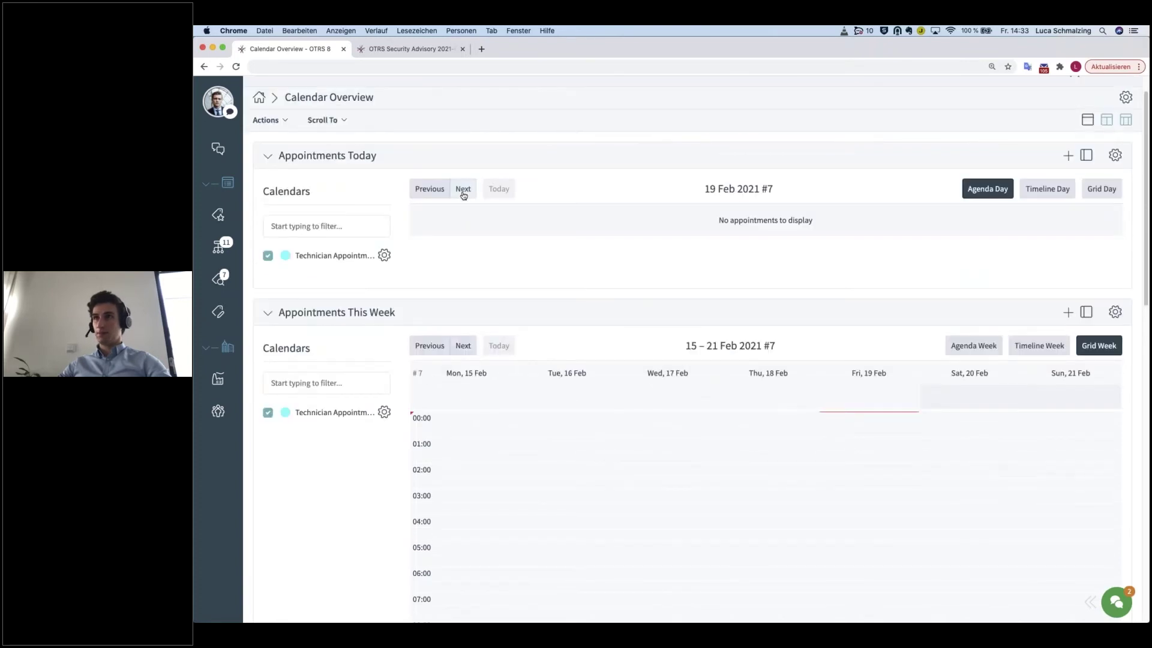
{"action": "left_click", "coordinate": [464, 195]}
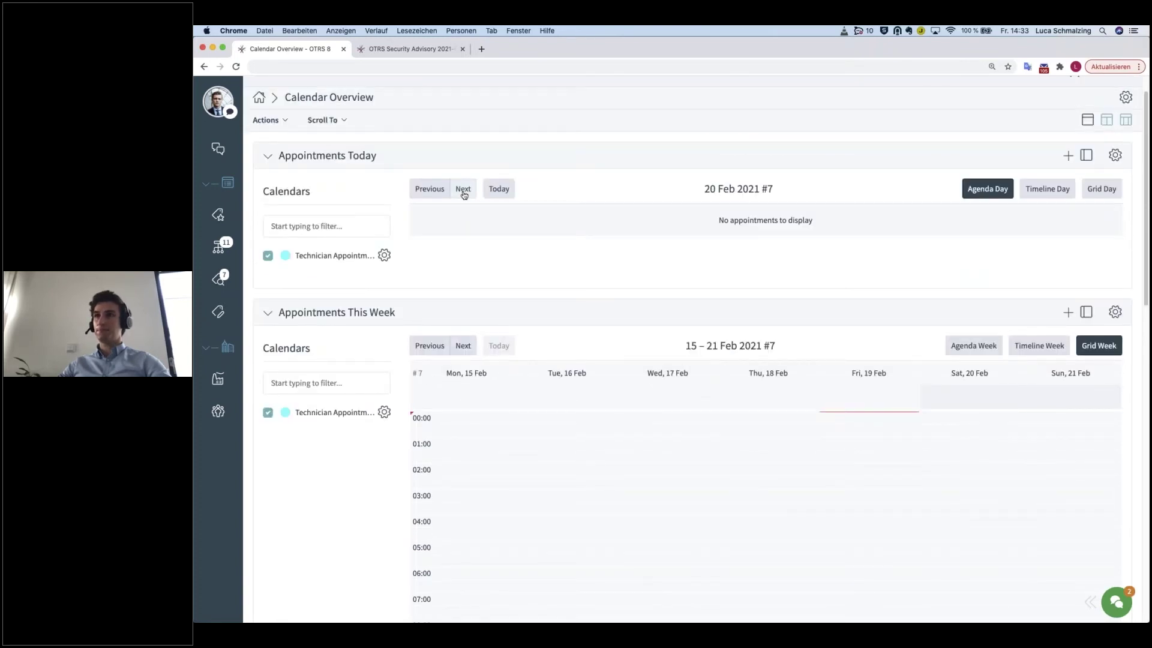
{"action": "left_click_drag", "start_coordinate": [723, 189], "coordinate": [537, 183]}
{"action": "left_click", "coordinate": [462, 189]}
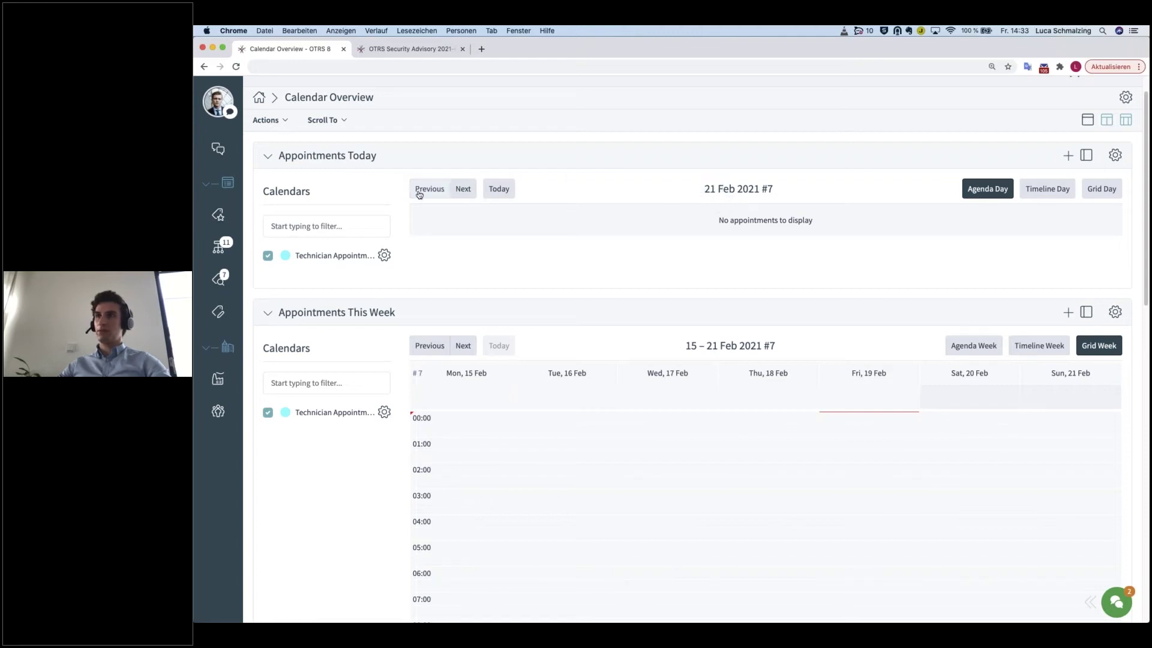
{"action": "left_click", "coordinate": [429, 191]}
{"action": "left_click", "coordinate": [430, 191]}
{"action": "left_click", "coordinate": [432, 192]}
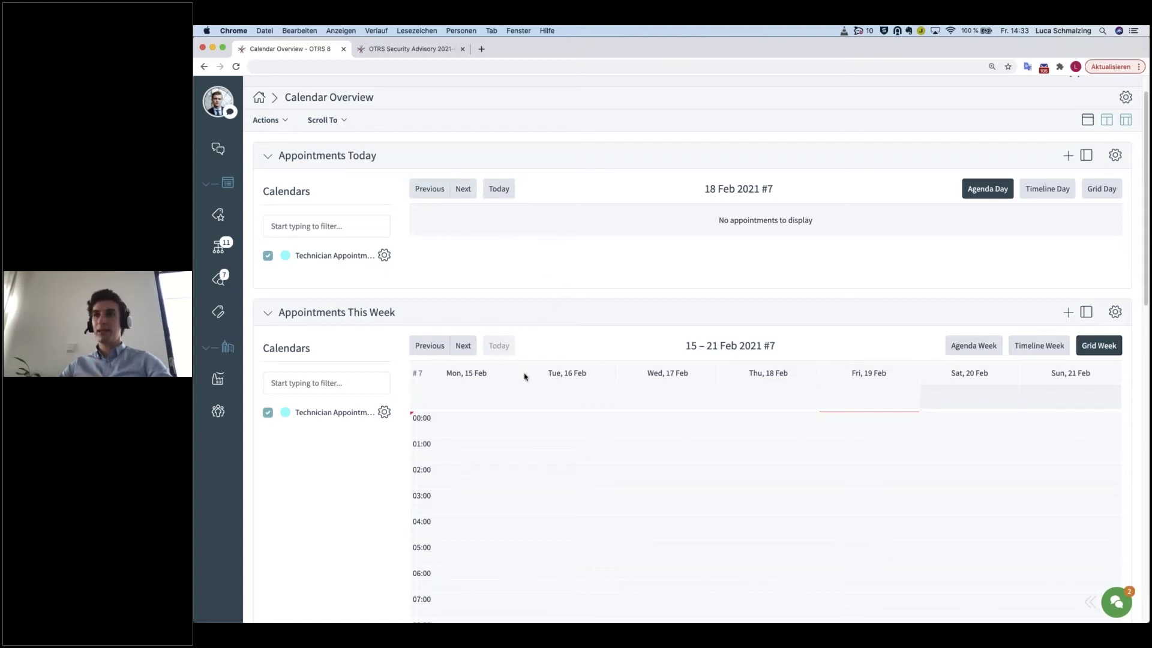
Browse the Appointments This Week widget back to 8–14 Feb 2021 and forward to 22–28 Feb 2021.
{"action": "scroll", "coordinate": [525, 377], "scroll_direction": "down", "scroll_amount": 1}
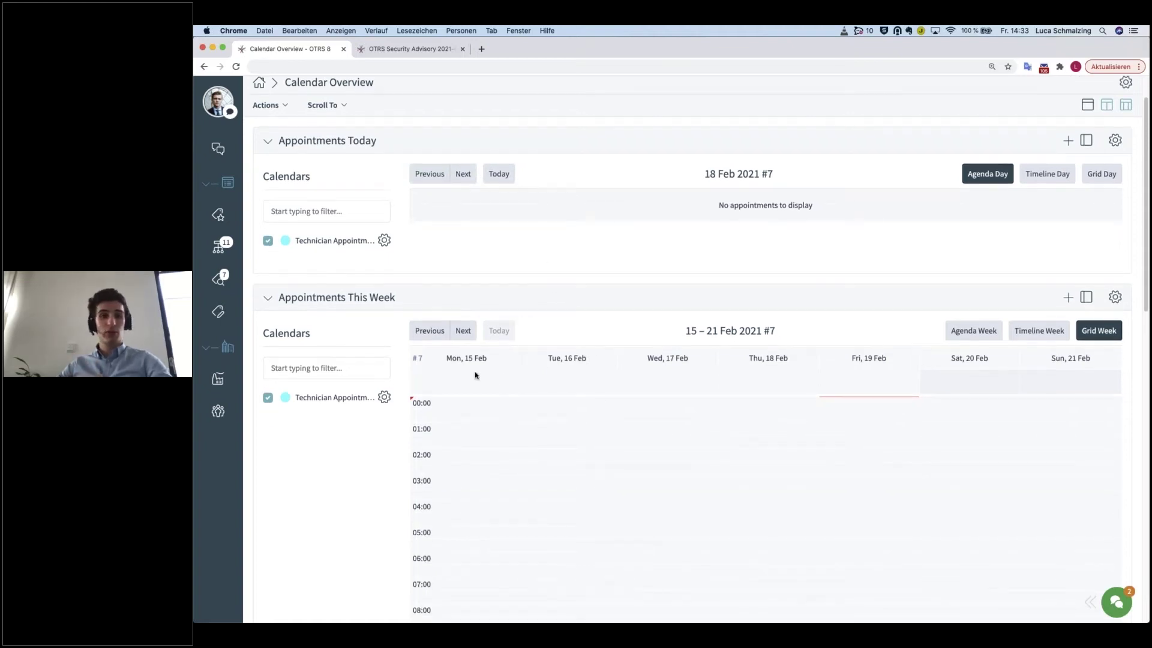
{"action": "left_click", "coordinate": [428, 335]}
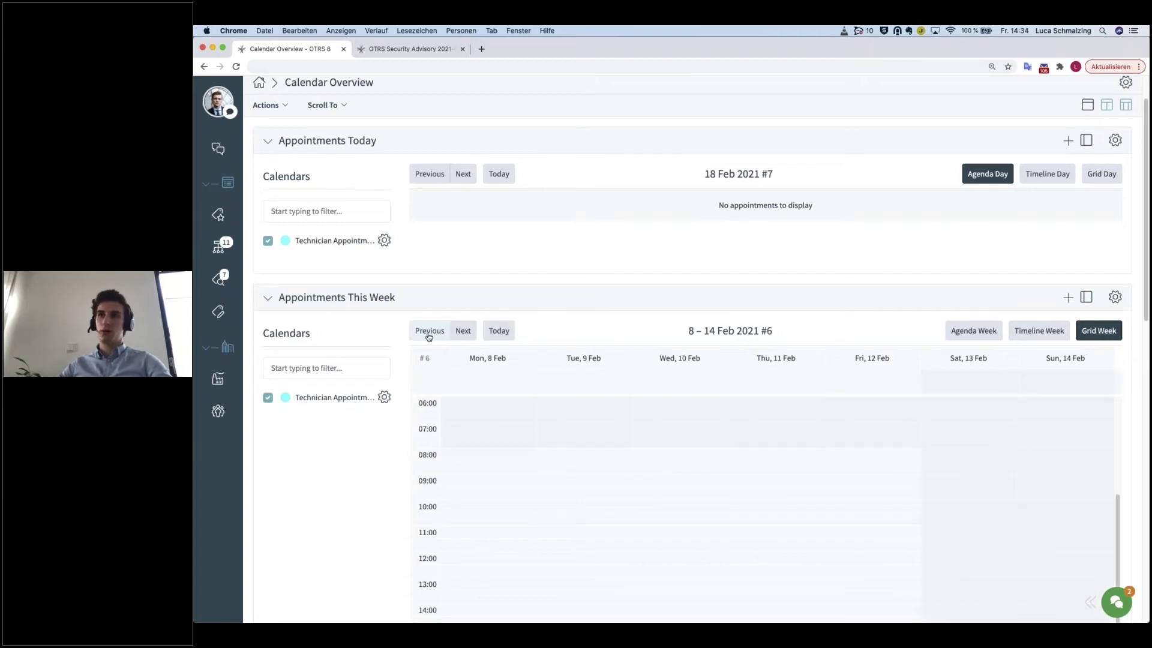
{"action": "left_click", "coordinate": [462, 331]}
{"action": "left_click", "coordinate": [462, 331]}
{"action": "scroll", "coordinate": [480, 377], "scroll_direction": "down", "scroll_amount": 1}
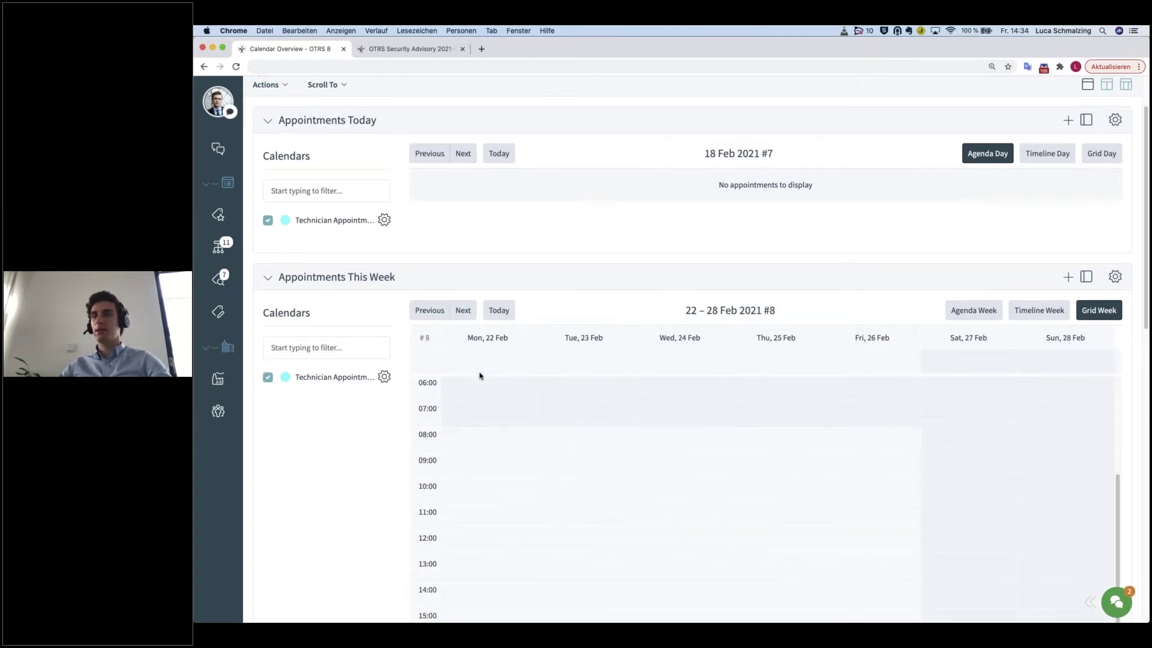
Browse the Appointments This Month calendar one month back and forward, and return to the weekly calendar.
{"action": "scroll", "coordinate": [479, 376], "scroll_direction": "down", "scroll_amount": 10}
{"action": "left_click", "coordinate": [433, 249]}
{"action": "left_click", "coordinate": [462, 247]}
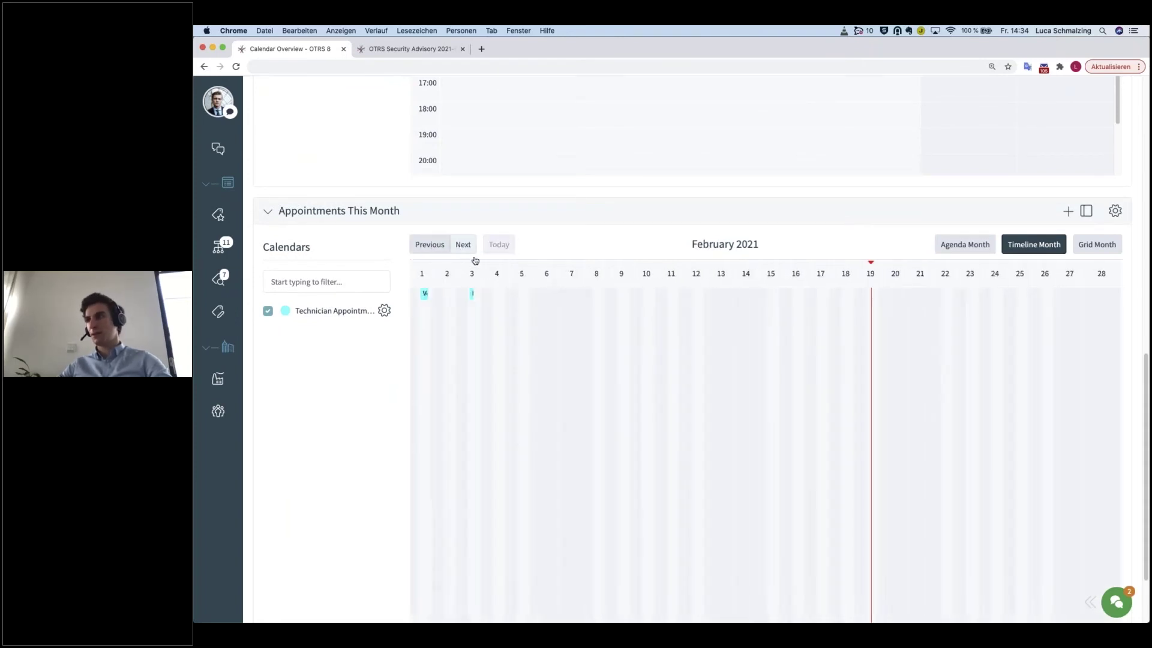
{"action": "scroll", "coordinate": [828, 258], "scroll_direction": "up", "scroll_amount": 7}
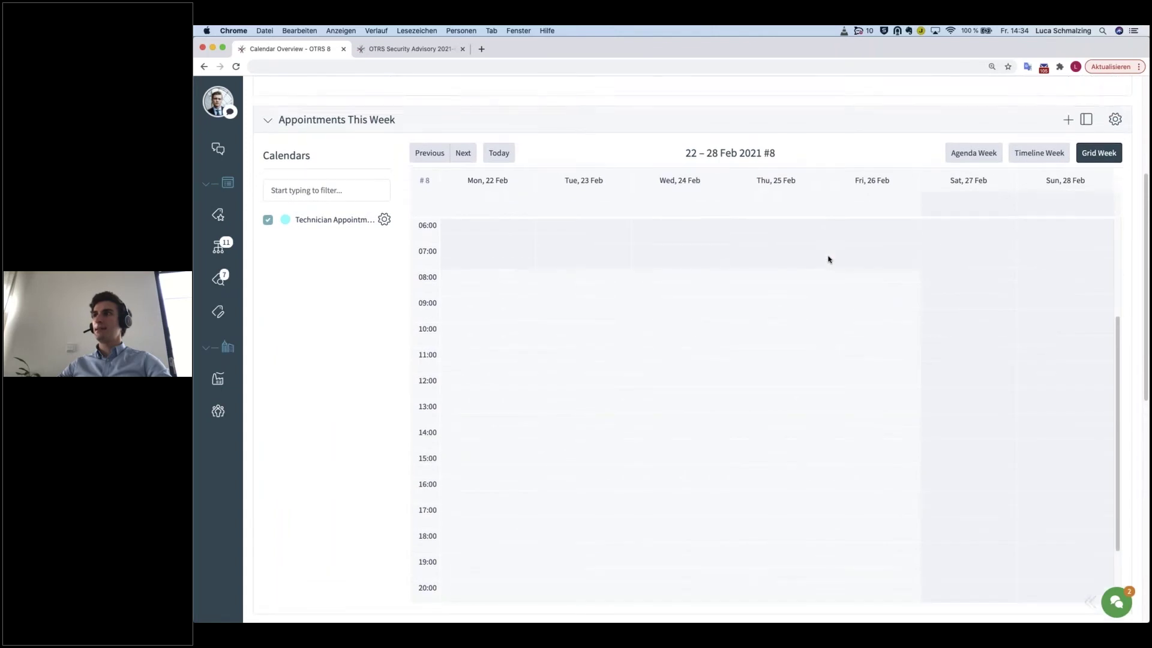
{"action": "scroll", "coordinate": [829, 259], "scroll_direction": "up", "scroll_amount": 3}
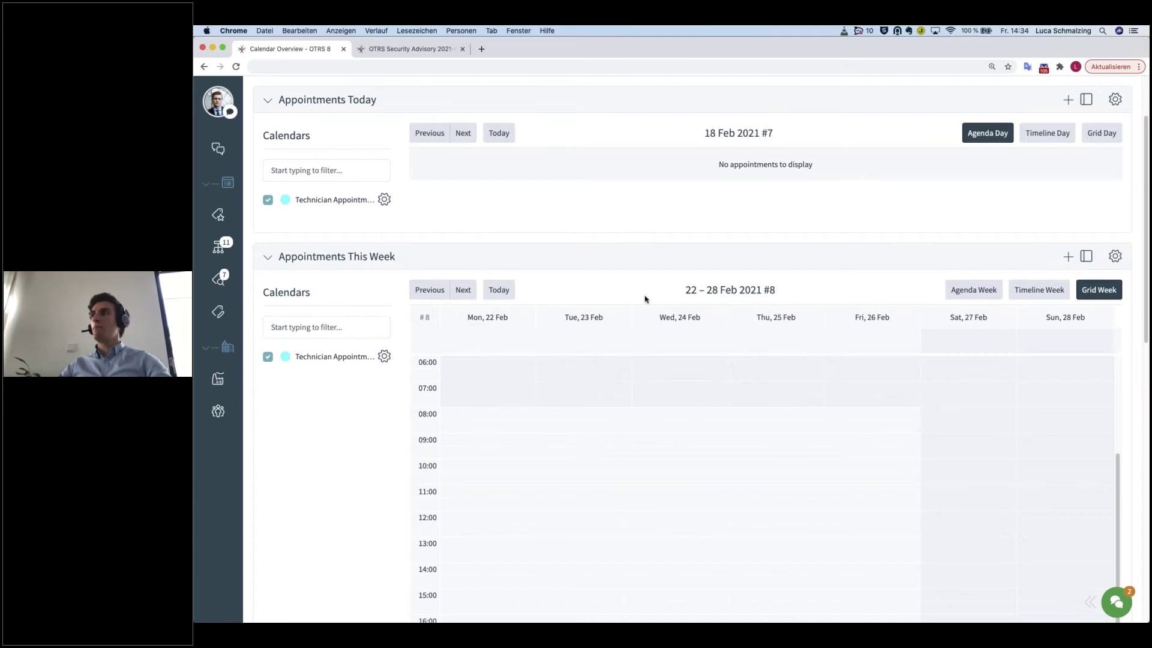
Start a new appointment from Appointments This Week in the Technician Appointments calendar with the title "Onsite - Network Fix".
{"action": "left_click", "coordinate": [1069, 257]}
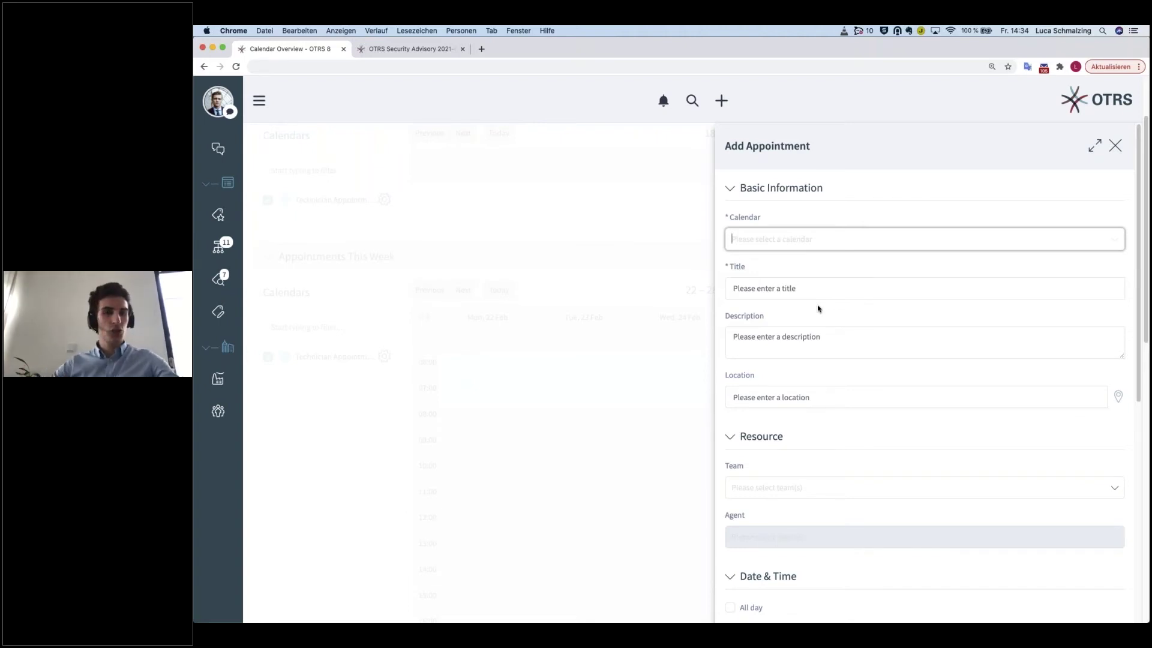
{"action": "left_click", "coordinate": [780, 244]}
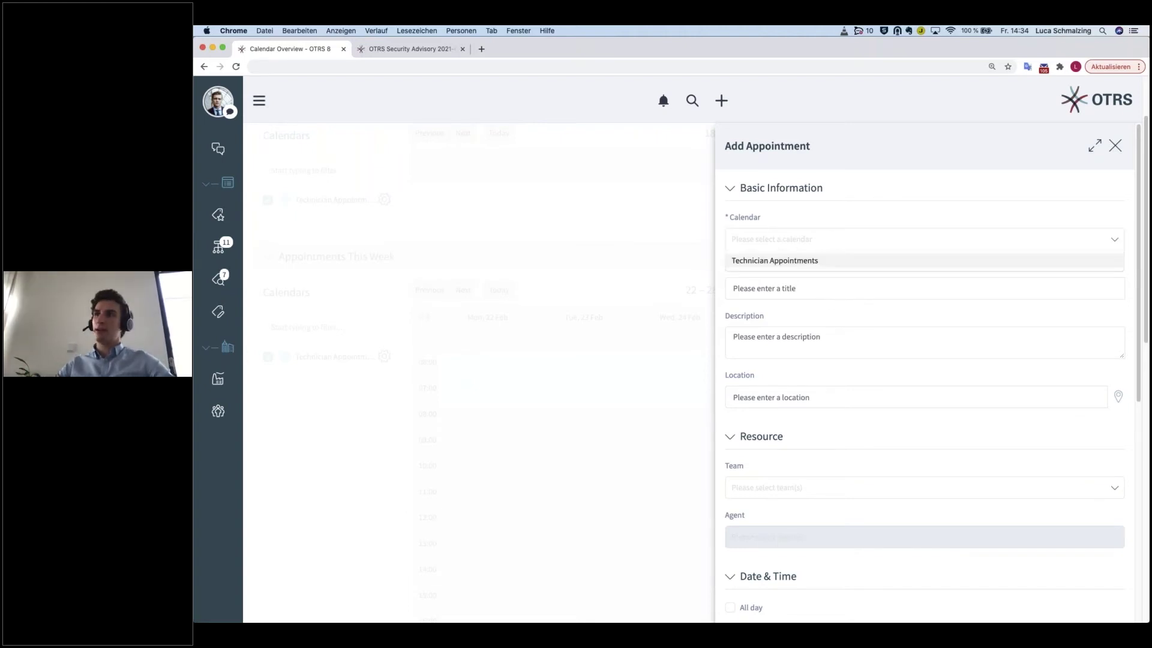
{"action": "left_click", "coordinate": [810, 265]}
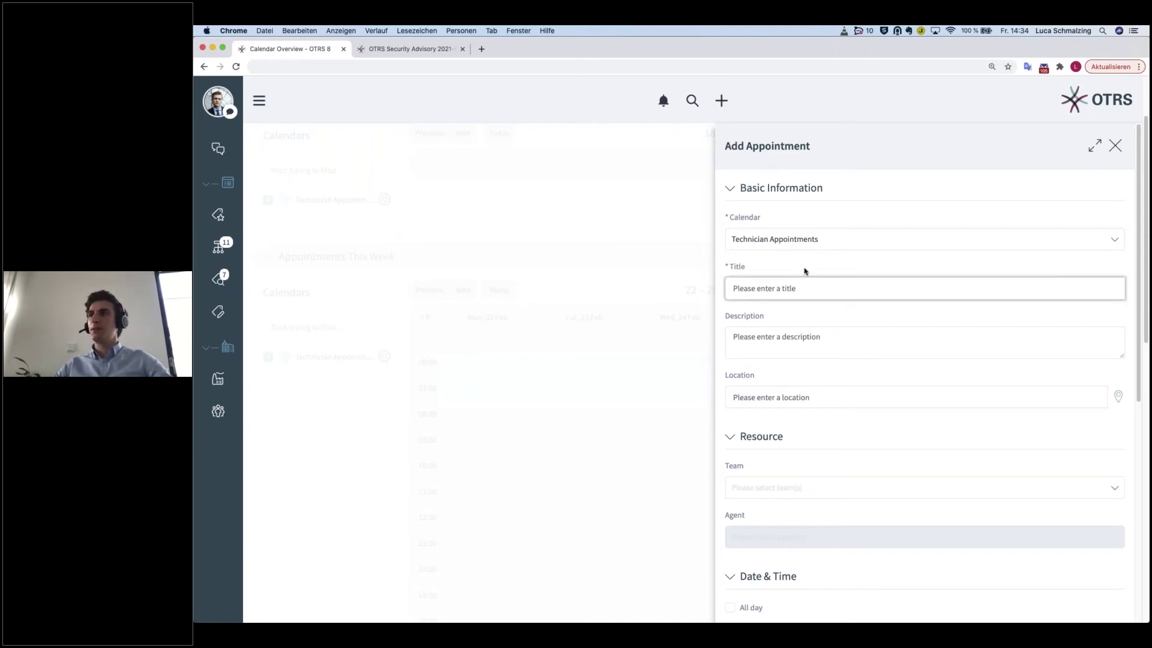
{"action": "type", "text": "On"}
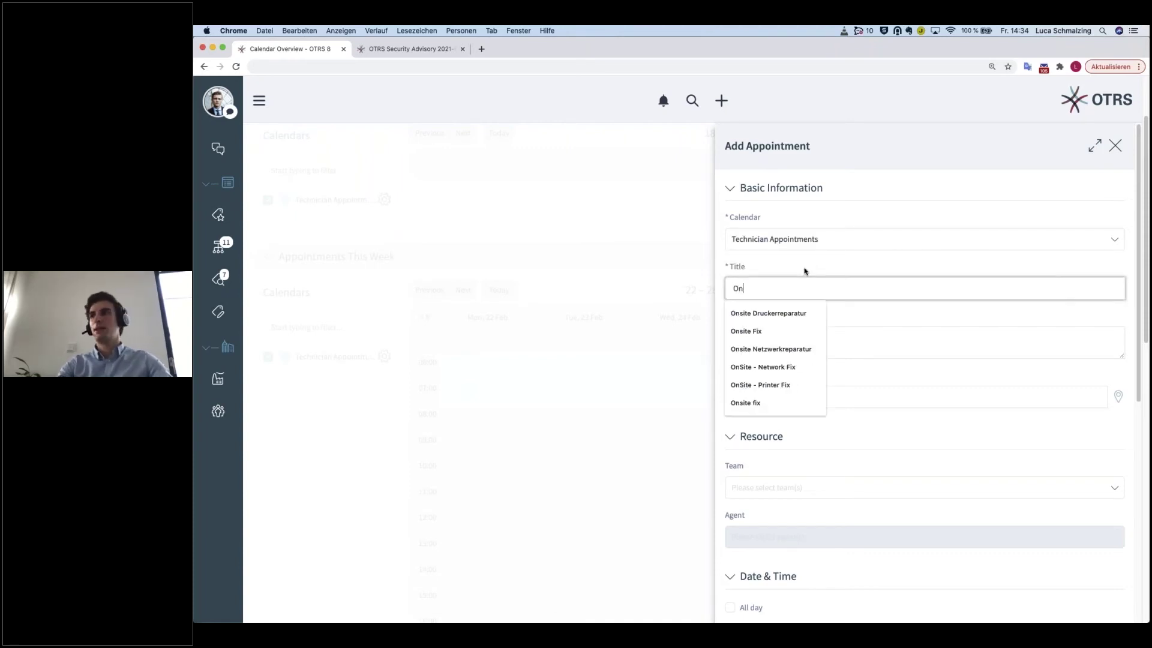
{"action": "type", "text": "site"}
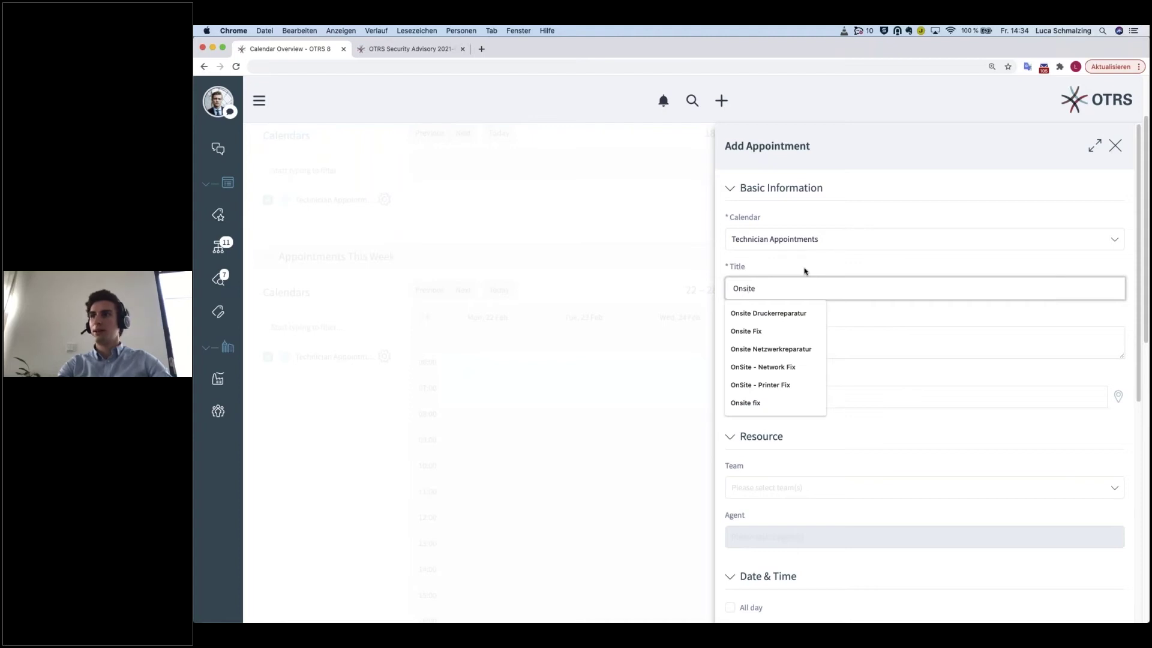
{"action": "type", "text": " - Network Fix"}
Enter the appointment description "Network of this customer should be fixed onsite.".
{"action": "left_click", "coordinate": [876, 319]}
{"action": "scroll", "coordinate": [814, 330], "scroll_direction": "down", "scroll_amount": 1}
{"action": "scroll", "coordinate": [813, 330], "scroll_direction": "down", "scroll_amount": 1}
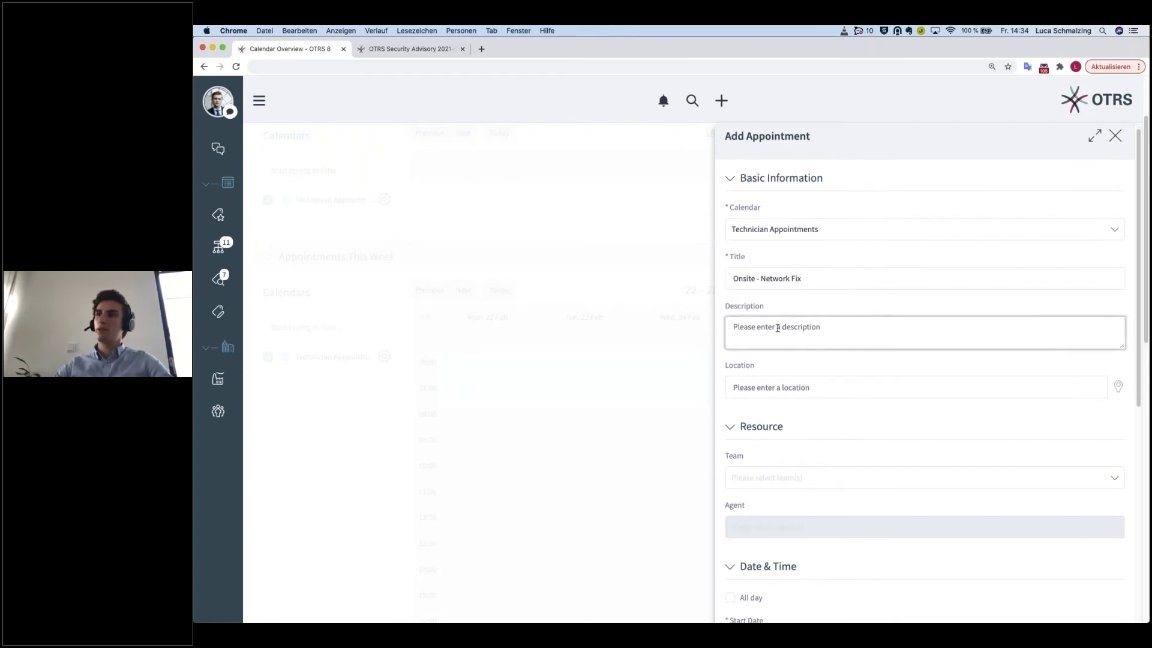
{"action": "type", "text": "Netw"}
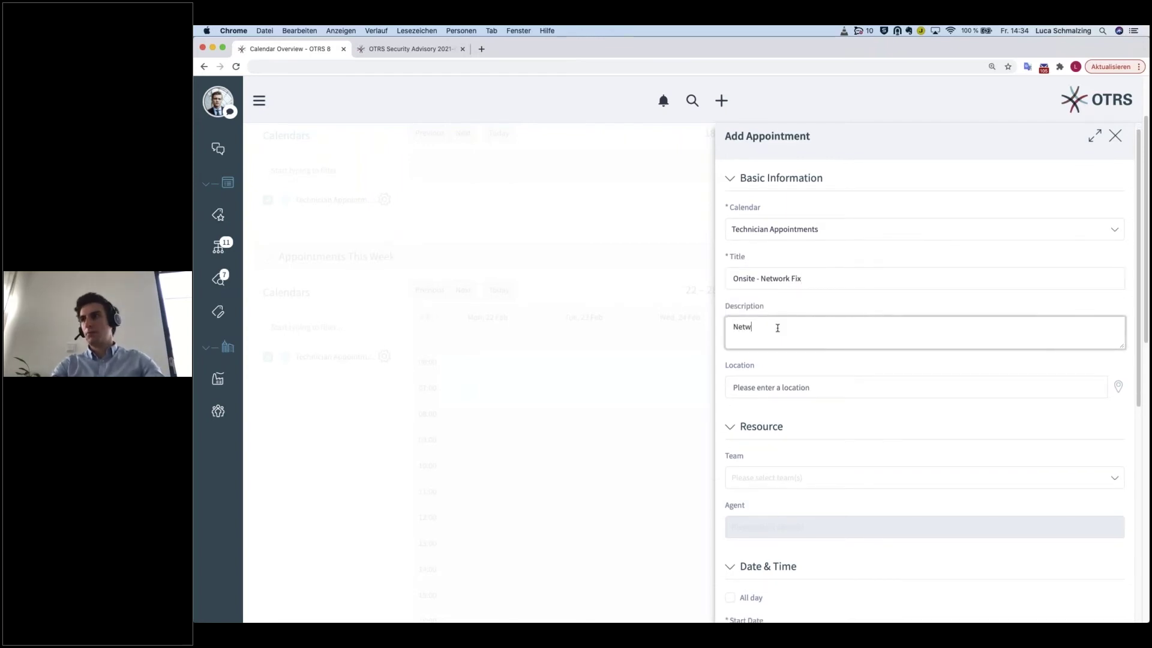
{"action": "type", "text": "ork of this customer"}
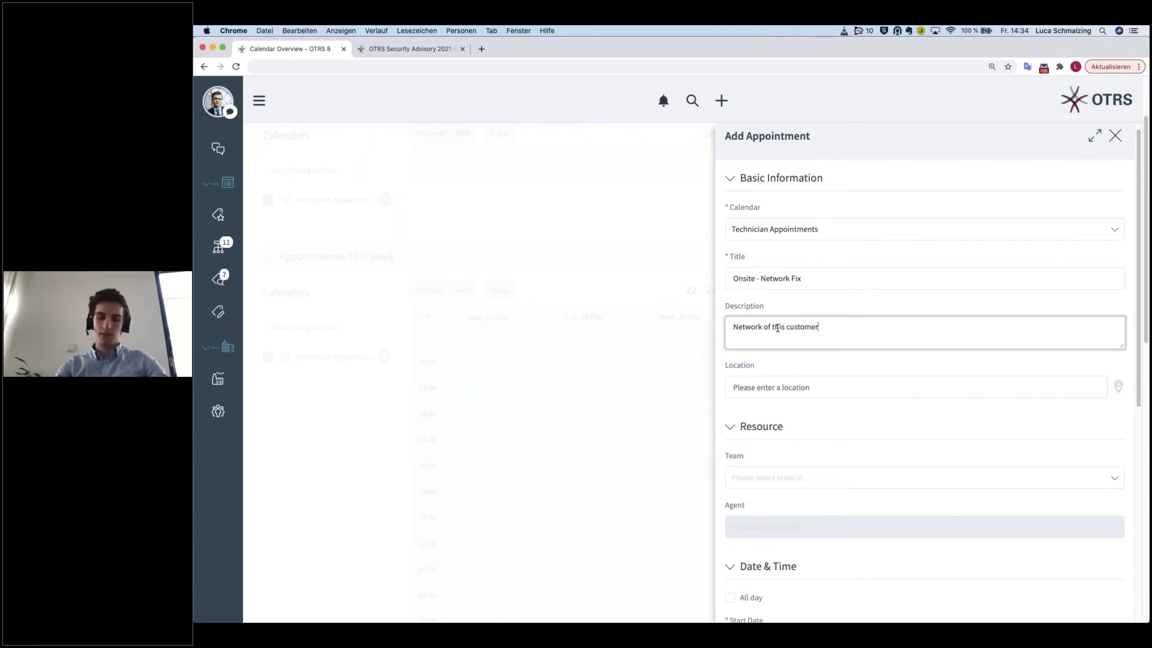
{"action": "type", "text": " should be"}
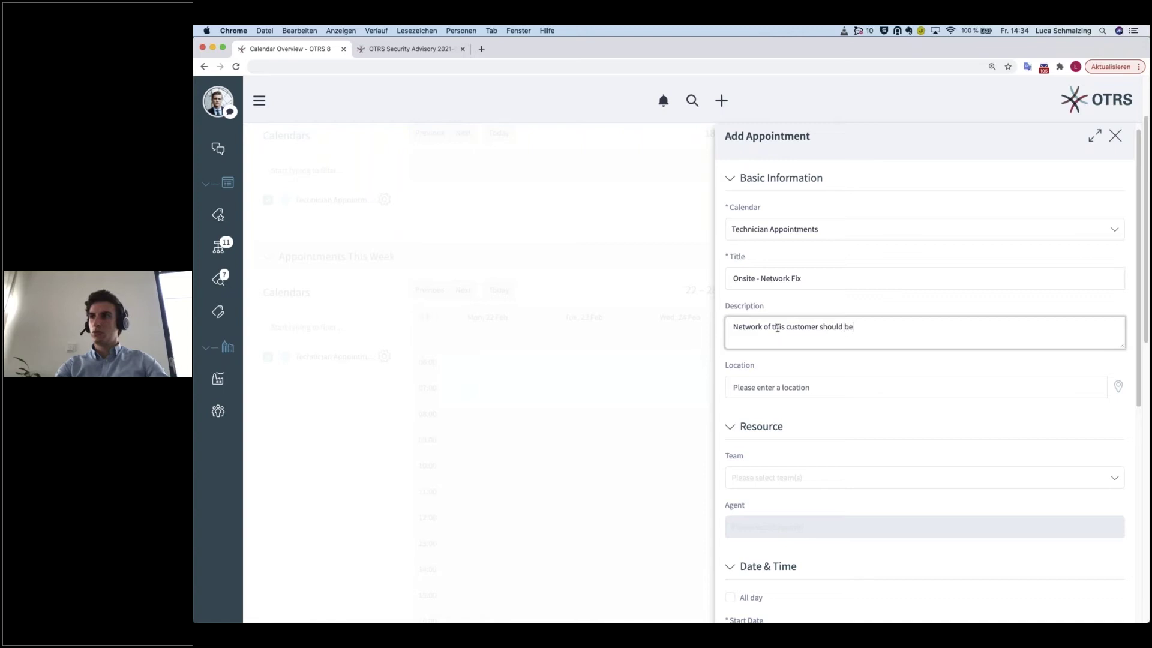
{"action": "type", "text": " fixed onsite."}
Fill in the appointment's location with the first suggested street address.
{"action": "scroll", "coordinate": [794, 309], "scroll_direction": "down", "scroll_amount": 2}
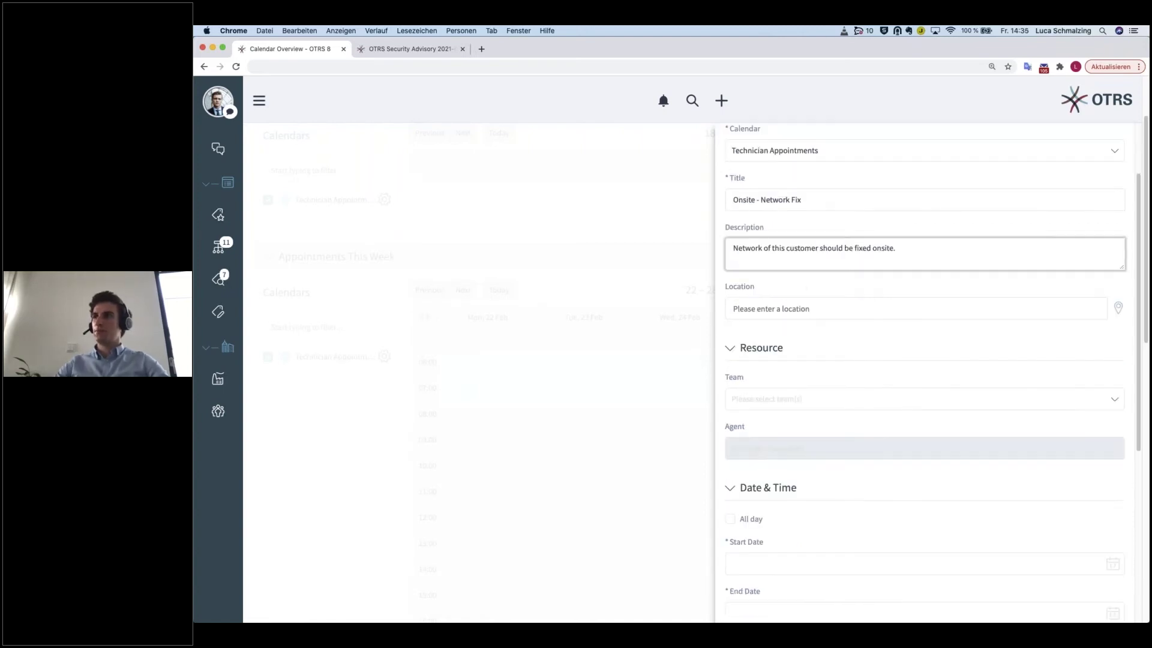
{"action": "left_click", "coordinate": [796, 308]}
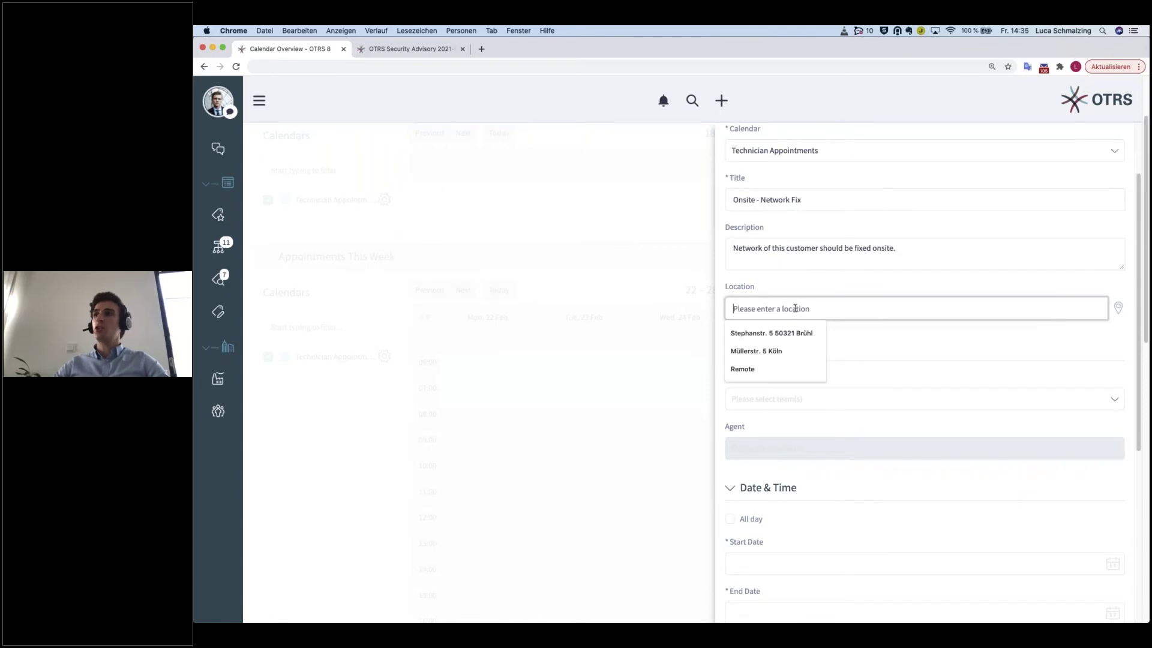
{"action": "left_click", "coordinate": [780, 334]}
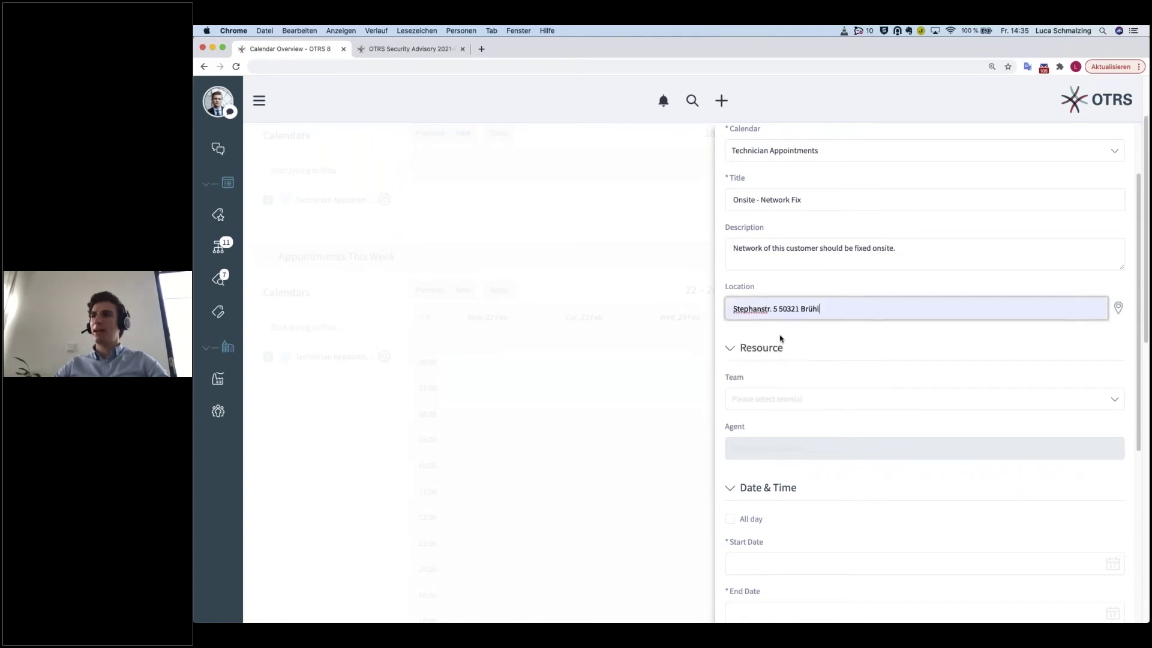
{"action": "left_click", "coordinate": [832, 339]}
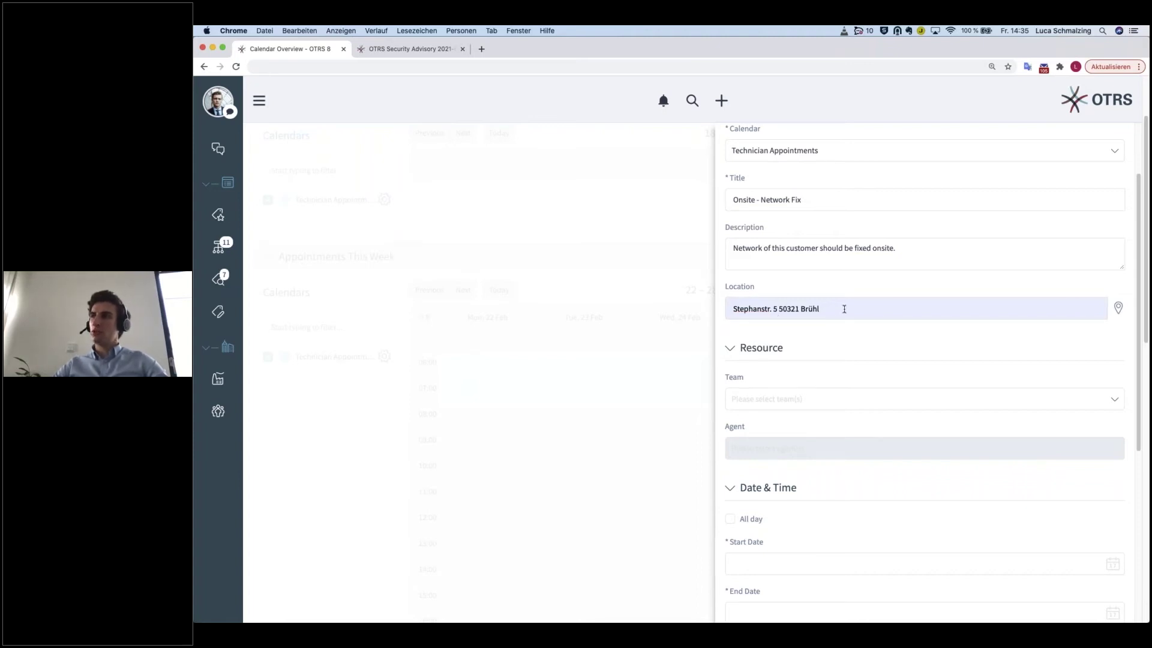
Show the appointment's location in Google Maps, examine its surroundings, and return to the OTRS appointment form.
{"action": "left_click", "coordinate": [1118, 308]}
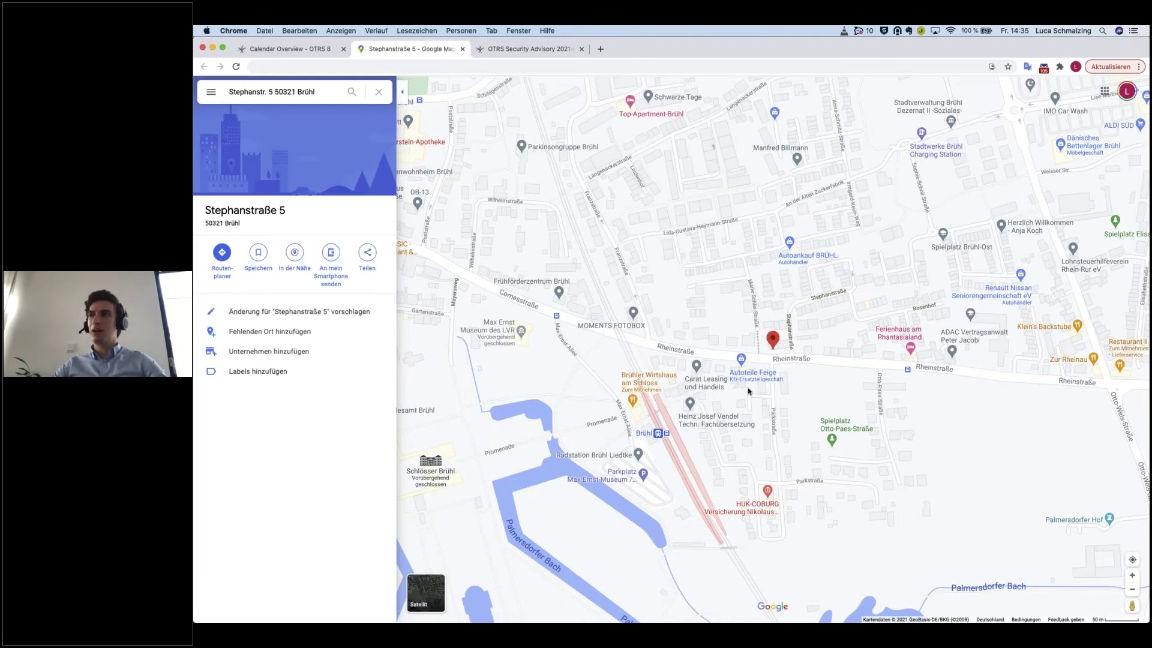
{"action": "scroll", "coordinate": [749, 391], "scroll_direction": "down", "scroll_amount": 3}
{"action": "scroll", "coordinate": [748, 393], "scroll_direction": "down", "scroll_amount": 3}
{"action": "scroll", "coordinate": [728, 413], "scroll_direction": "up", "scroll_amount": 4}
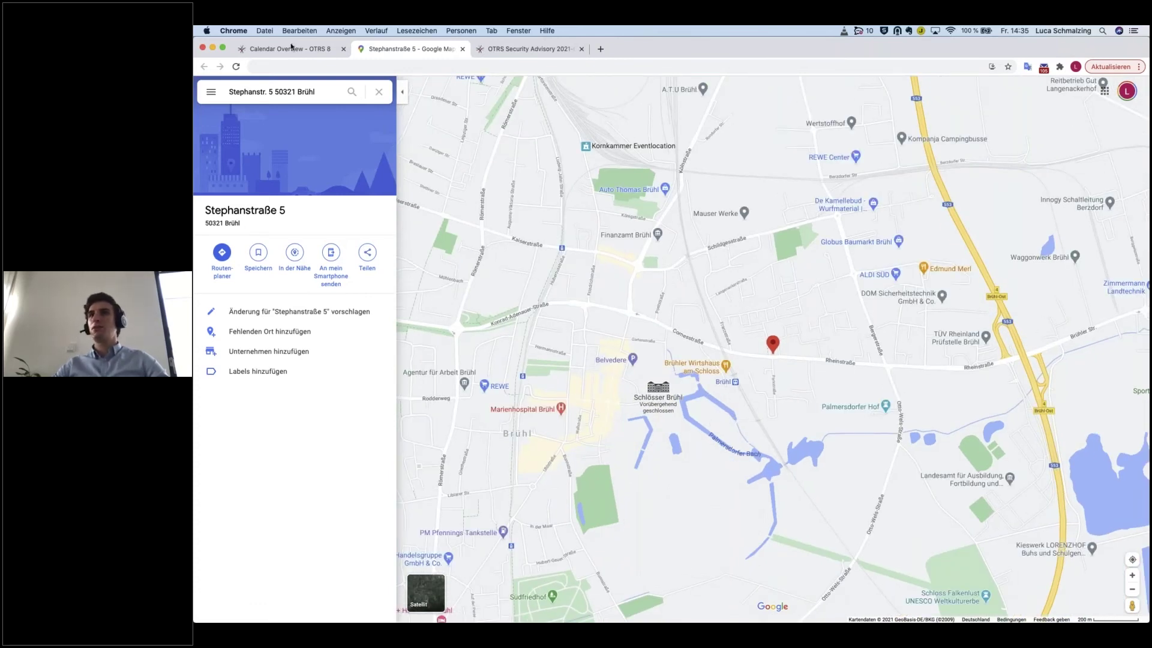
{"action": "left_click", "coordinate": [291, 48]}
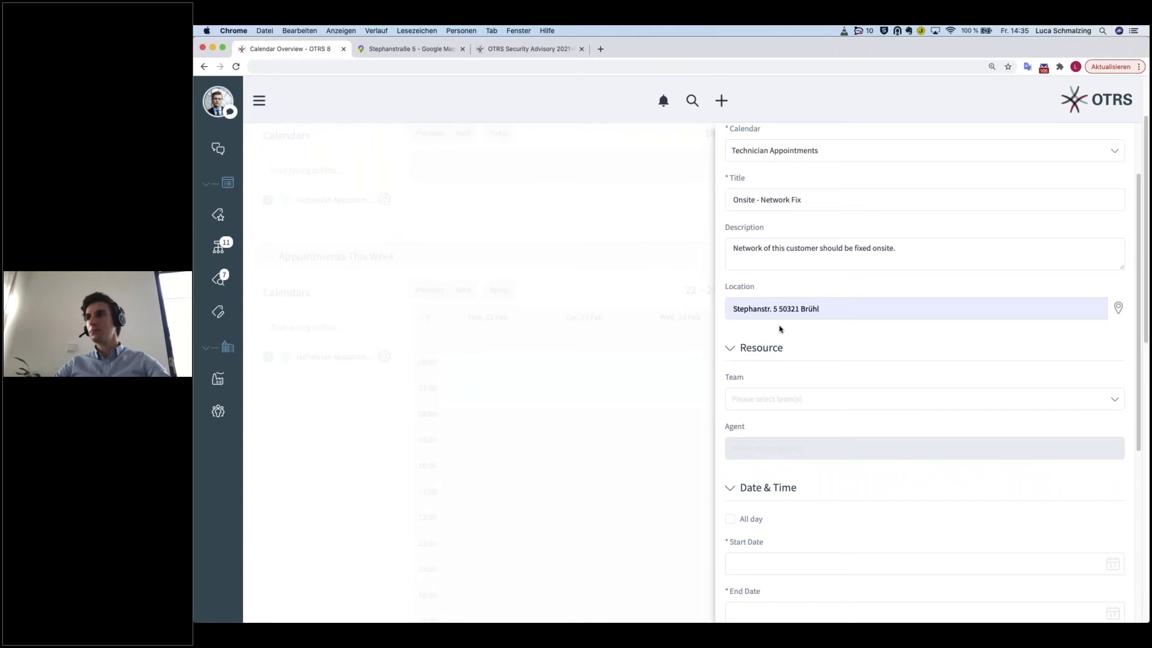
Set the appointment's start date to 02/22/2021 at 09:00, leaving All day off.
{"action": "scroll", "coordinate": [780, 329], "scroll_direction": "down", "scroll_amount": 2}
{"action": "scroll", "coordinate": [781, 328], "scroll_direction": "down", "scroll_amount": 1}
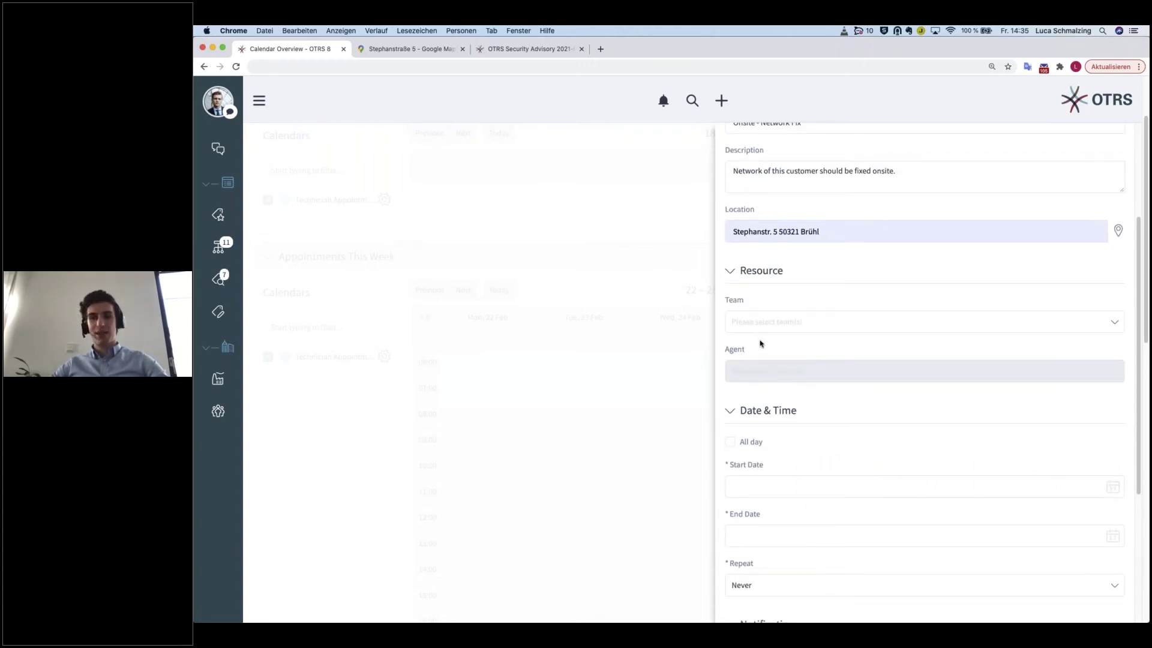
{"action": "scroll", "coordinate": [773, 348], "scroll_direction": "down", "scroll_amount": 3}
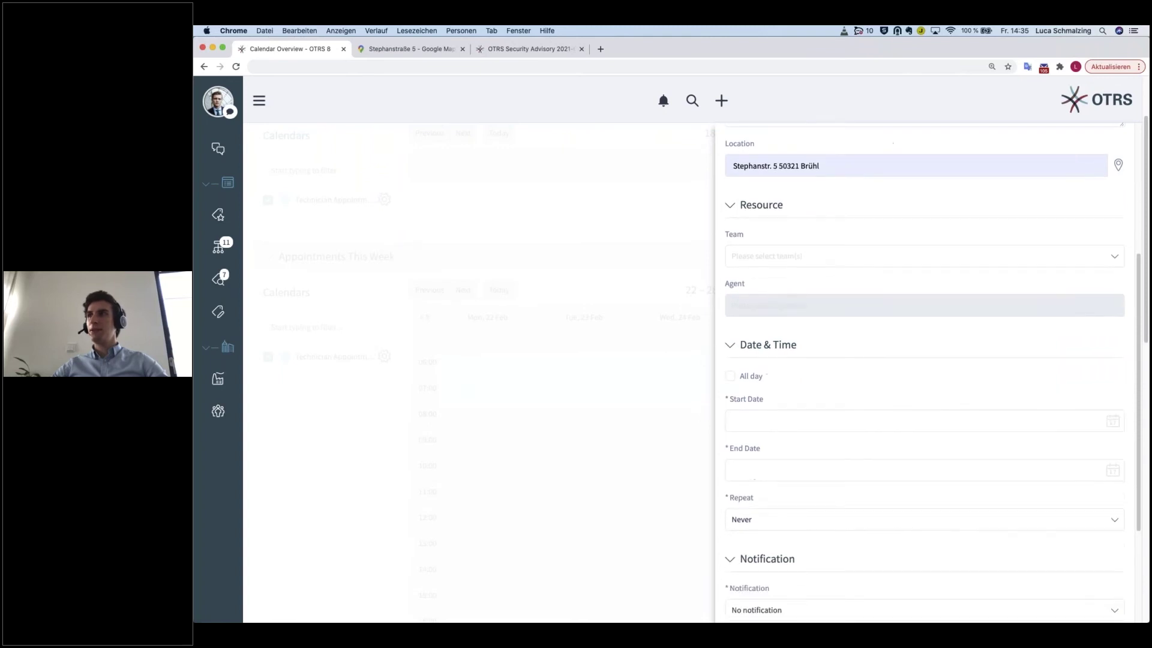
{"action": "scroll", "coordinate": [798, 348], "scroll_direction": "down", "scroll_amount": 3}
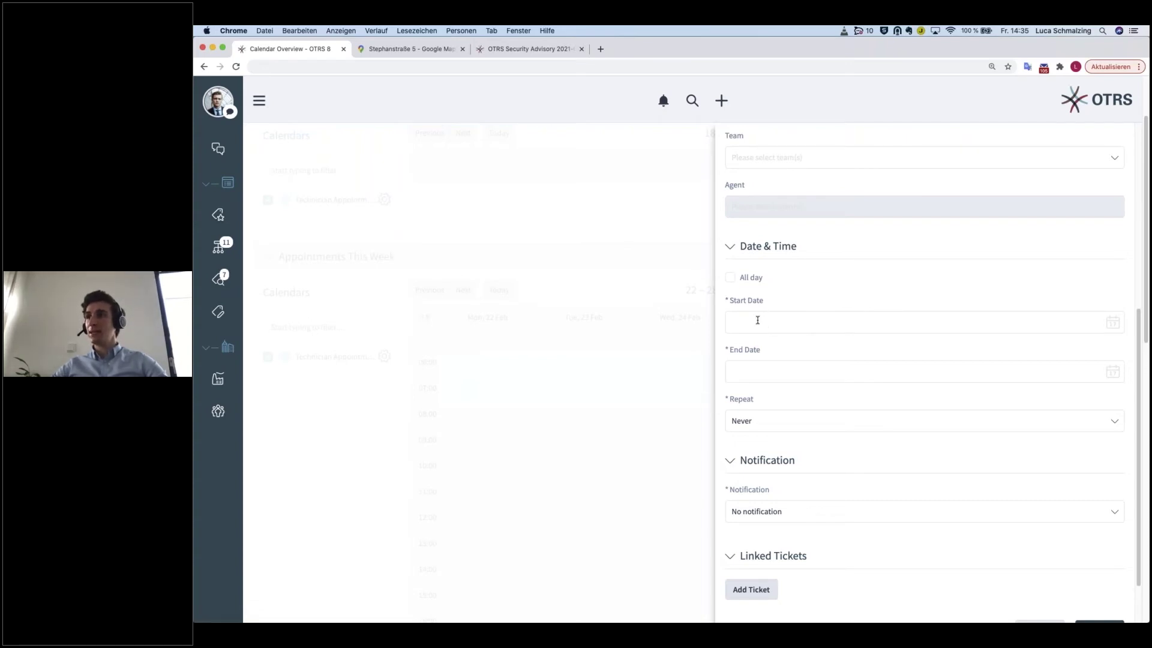
{"action": "left_click", "coordinate": [731, 279]}
{"action": "left_click", "coordinate": [731, 279]}
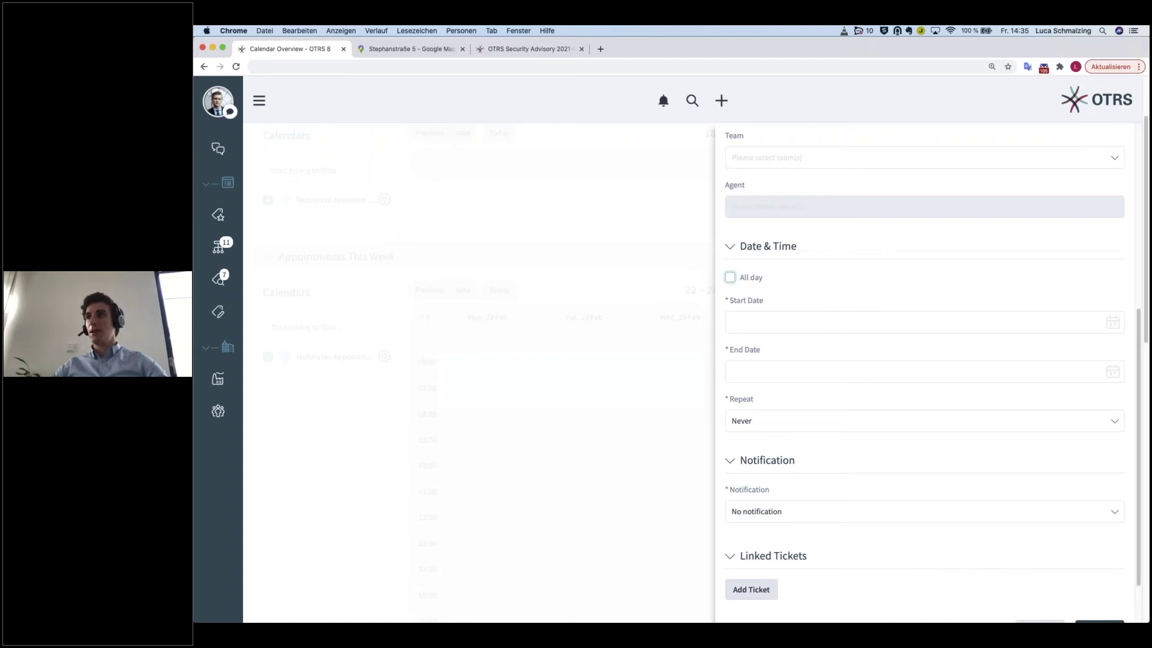
{"action": "left_click", "coordinate": [737, 324]}
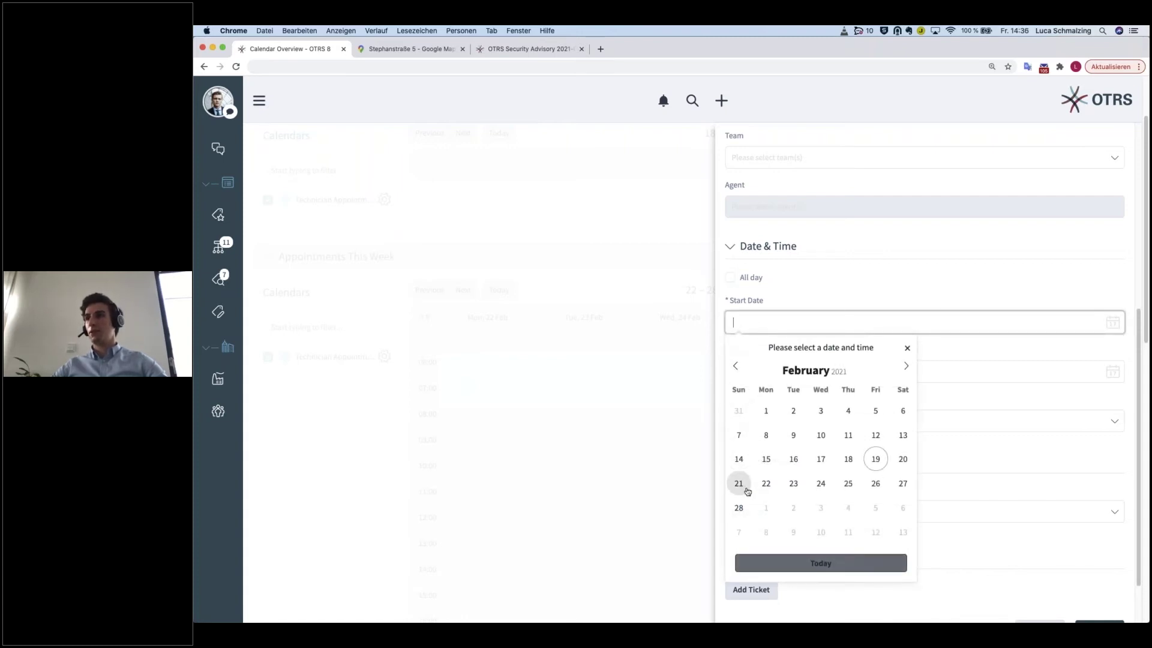
{"action": "left_click", "coordinate": [765, 484]}
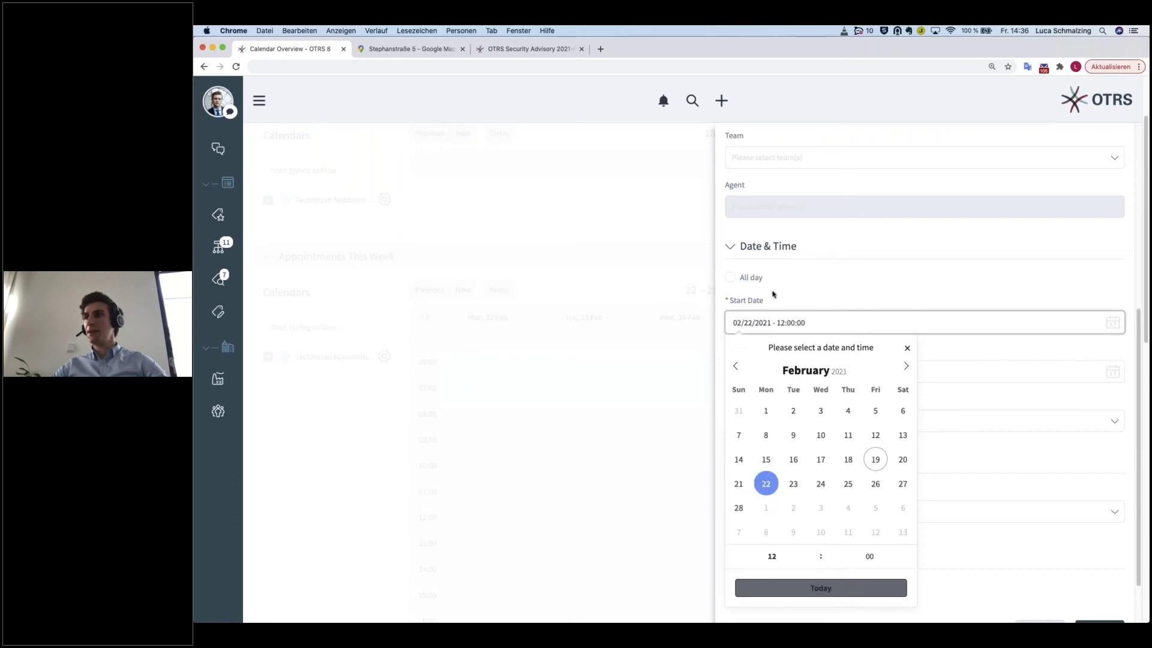
{"action": "left_click", "coordinate": [773, 558]}
{"action": "type", "text": "09"}
{"action": "left_click", "coordinate": [843, 558]}
{"action": "key", "text": "Return"}
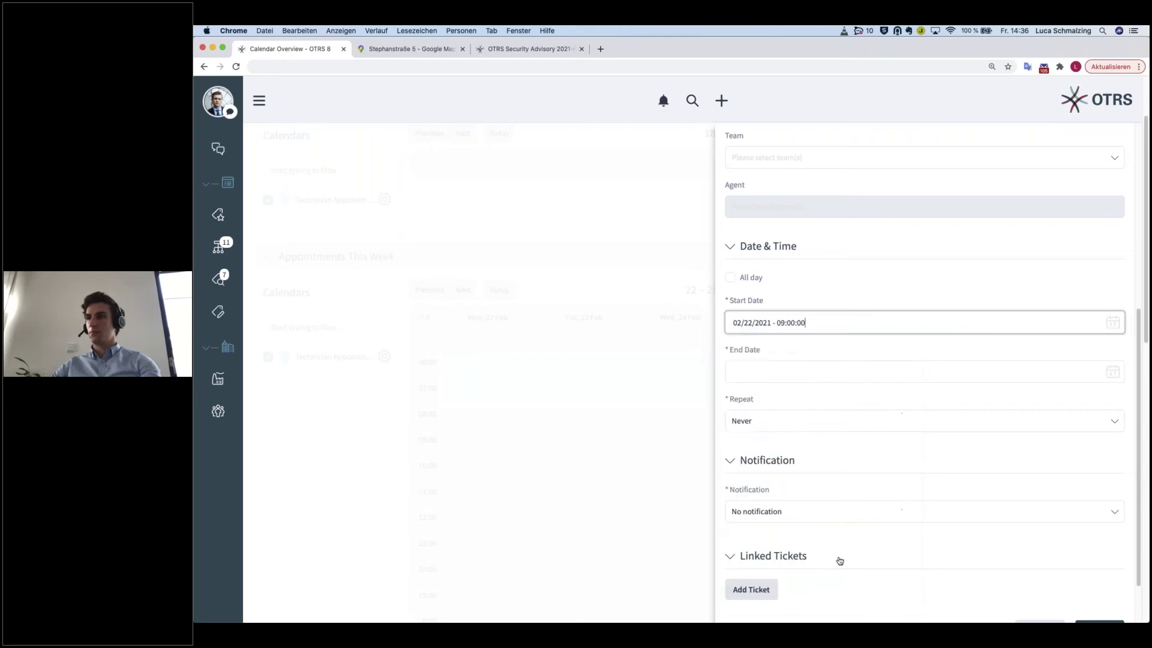
Set the appointment's end date to 02/22/2021 at 18:00.
{"action": "left_click", "coordinate": [740, 370]}
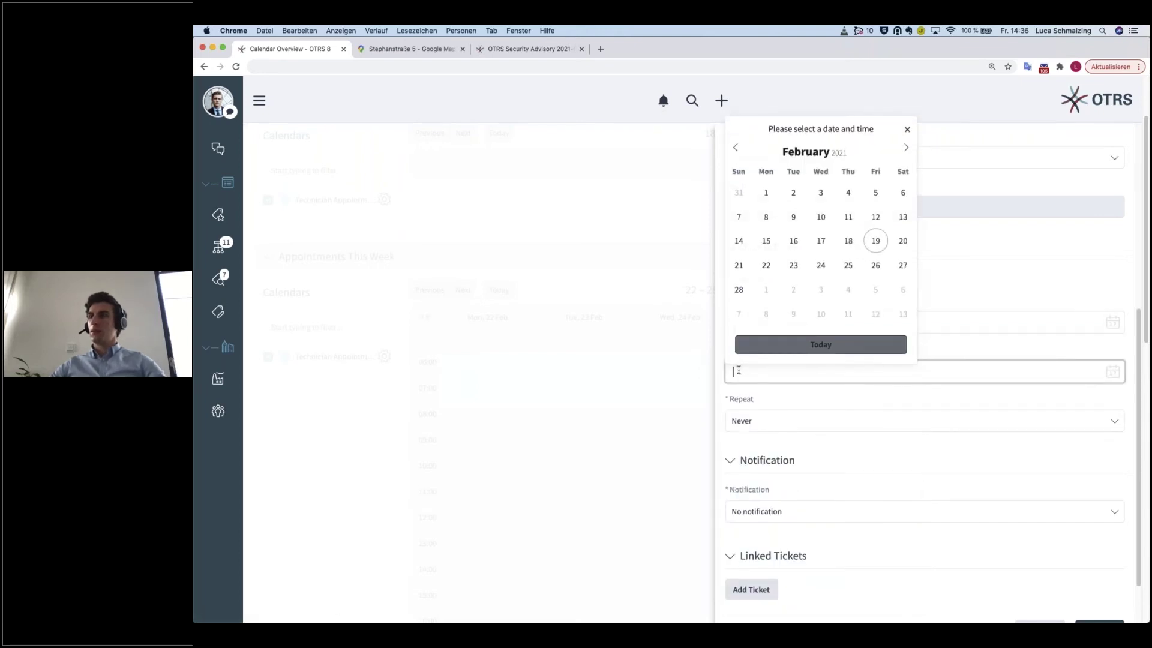
{"action": "left_click", "coordinate": [766, 265]}
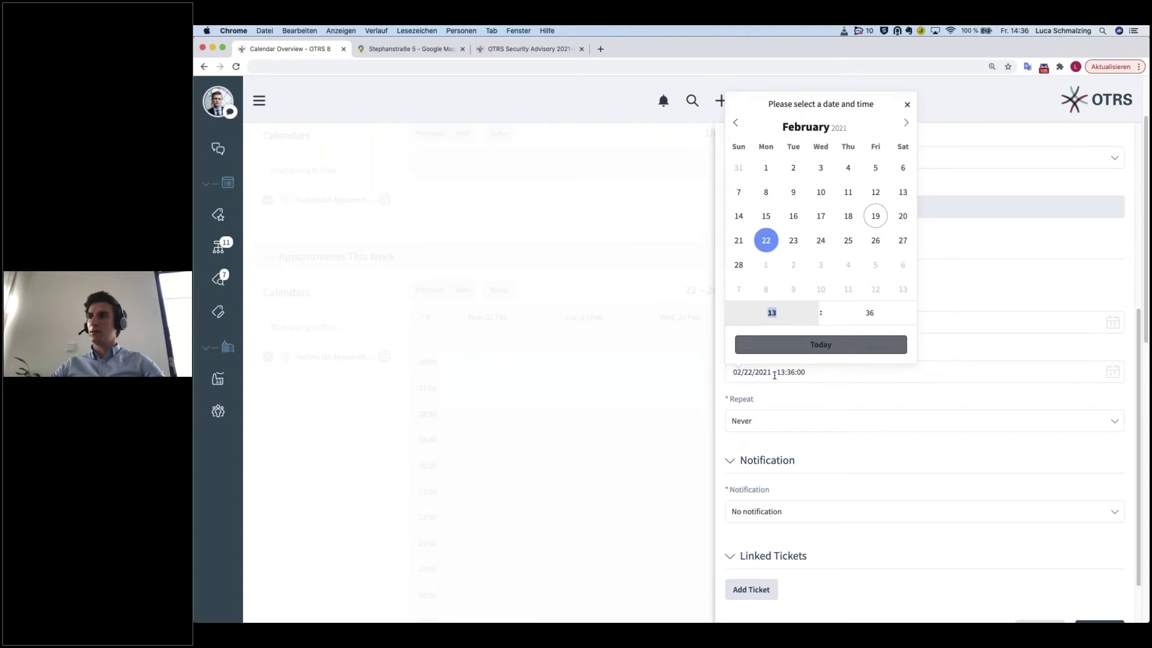
{"action": "type", "text": "18"}
{"action": "key", "text": "Tab"}
{"action": "type", "text": "00"}
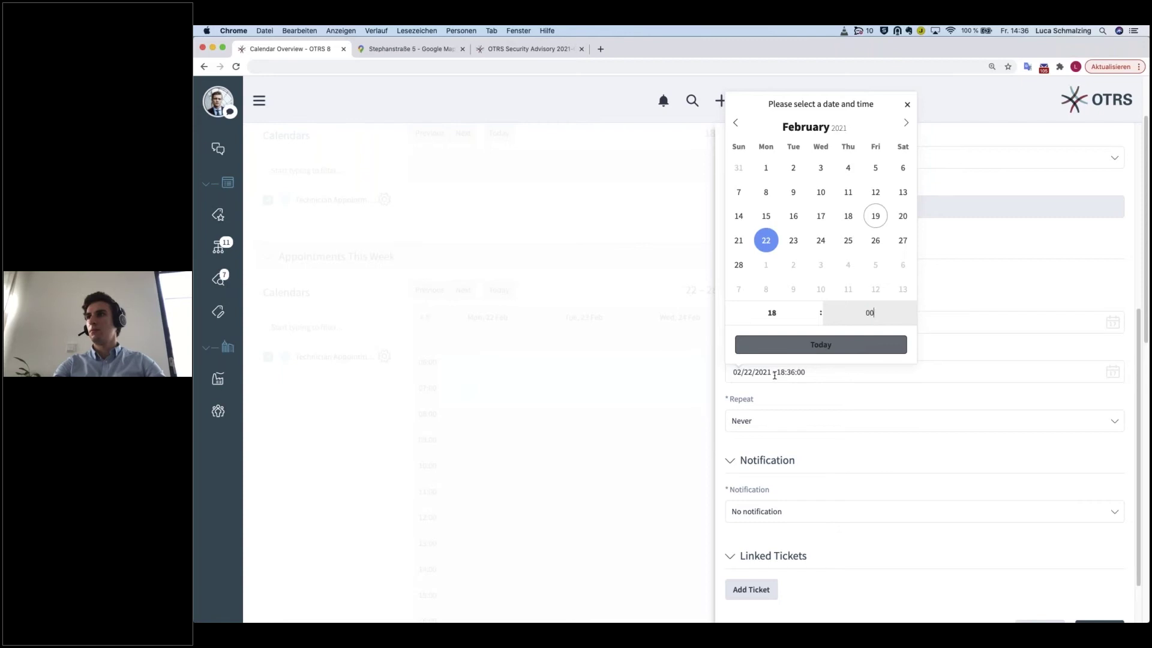
{"action": "key", "text": "Return"}
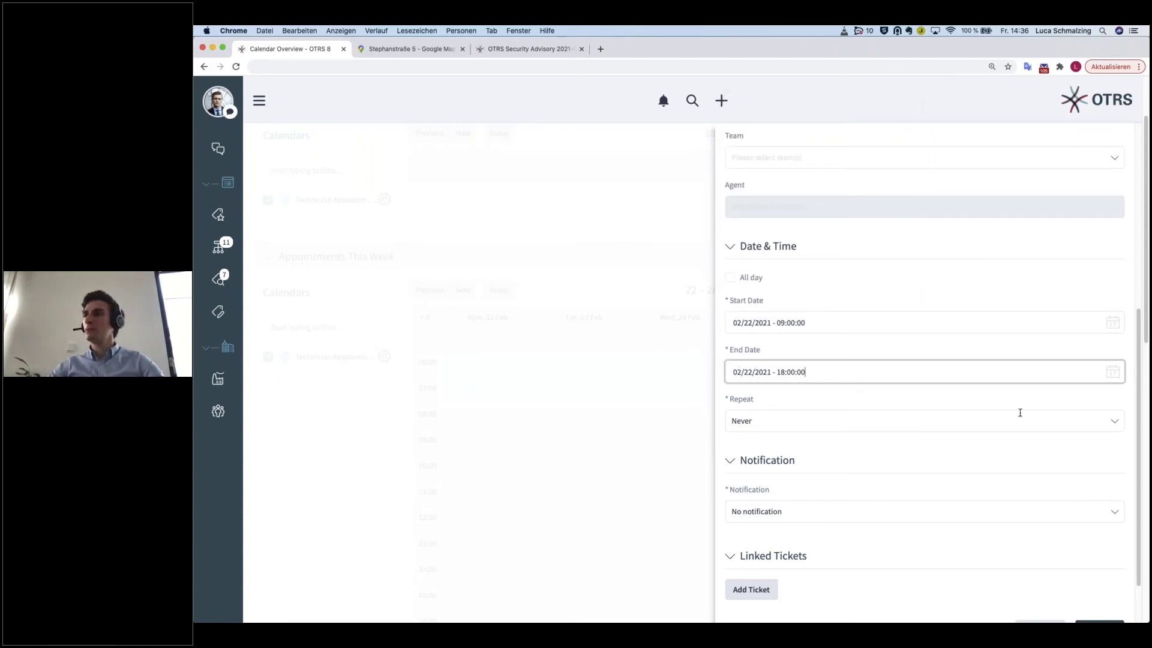
Try the All day option for the appointment and switch it off again.
{"action": "left_click", "coordinate": [837, 294]}
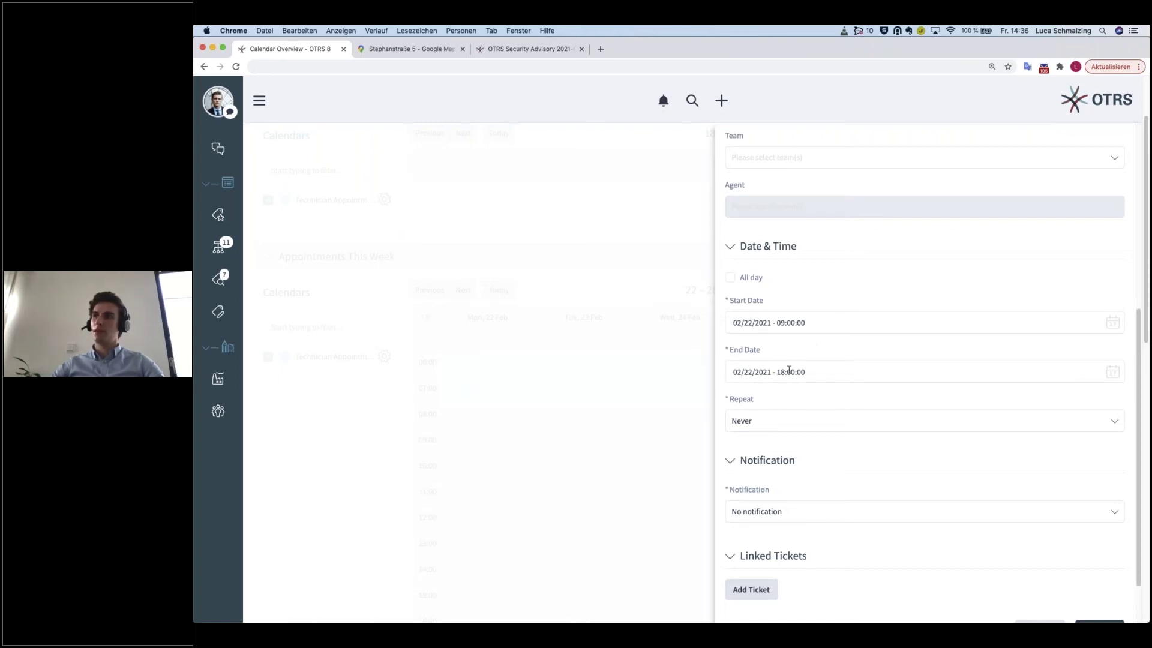
{"action": "left_click", "coordinate": [730, 278]}
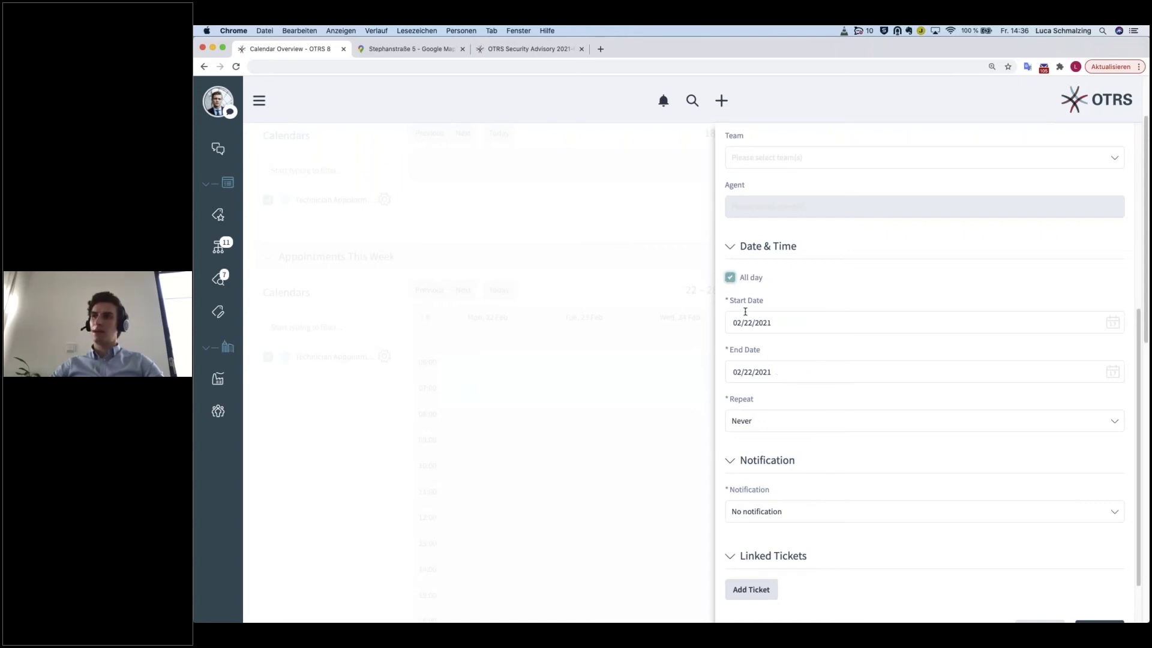
{"action": "left_click", "coordinate": [730, 278]}
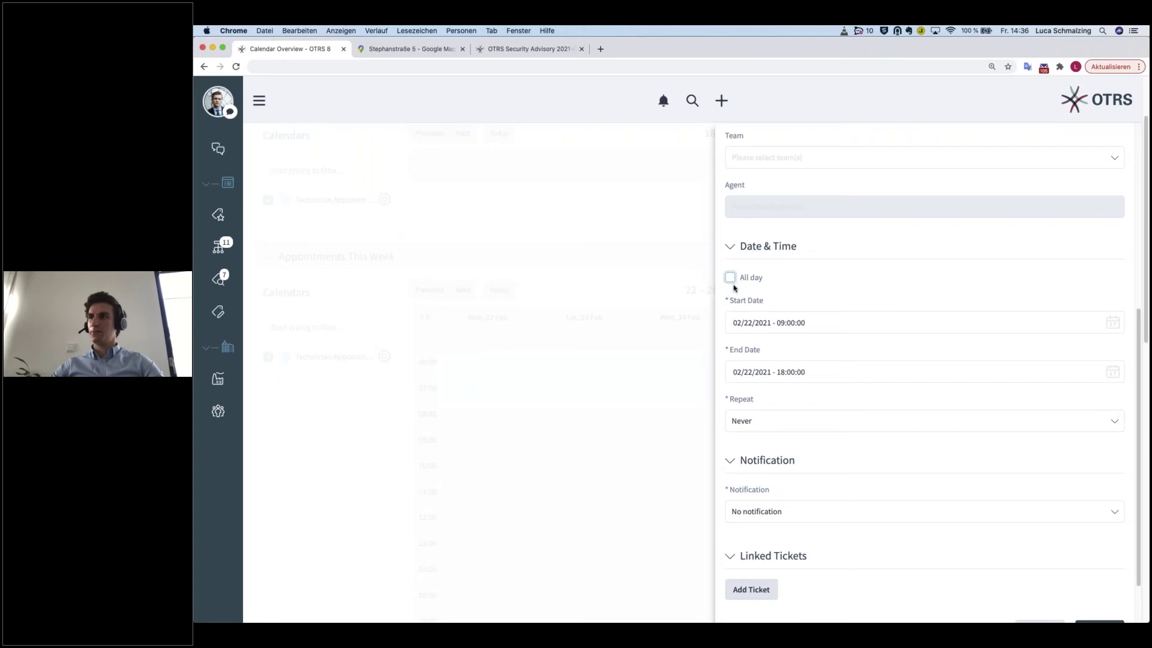
Give the appointment a custom repeat, keeping the Daily frequency and the interval of every 1 day.
{"action": "scroll", "coordinate": [763, 423], "scroll_direction": "down", "scroll_amount": 1}
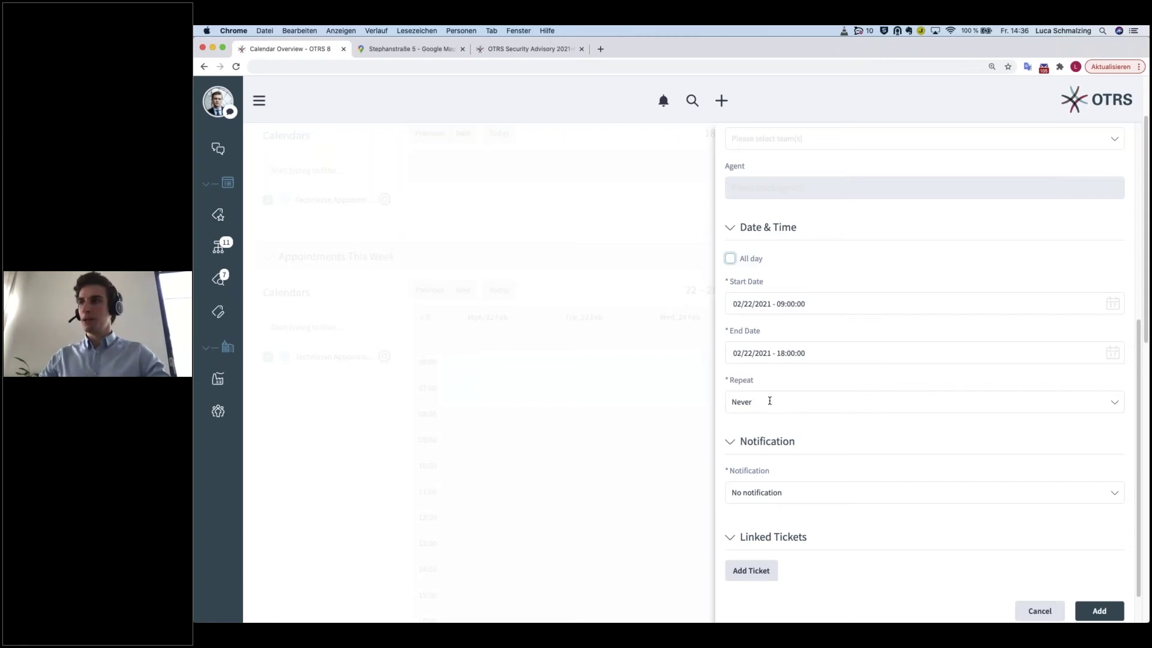
{"action": "left_click", "coordinate": [770, 401]}
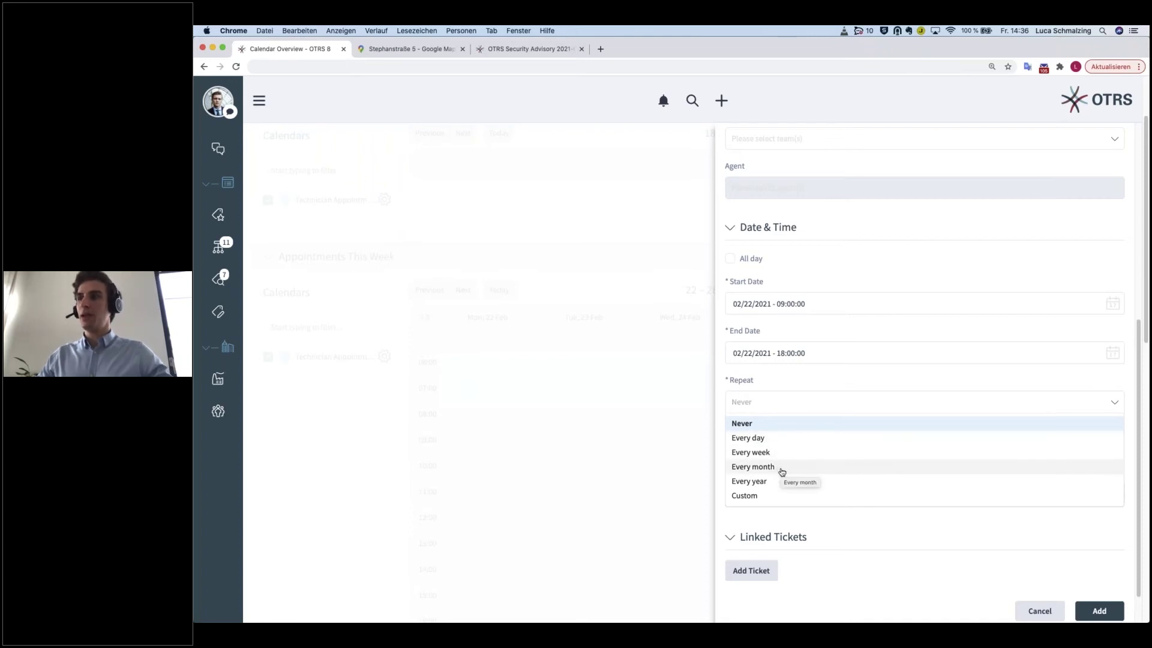
{"action": "left_click", "coordinate": [763, 499]}
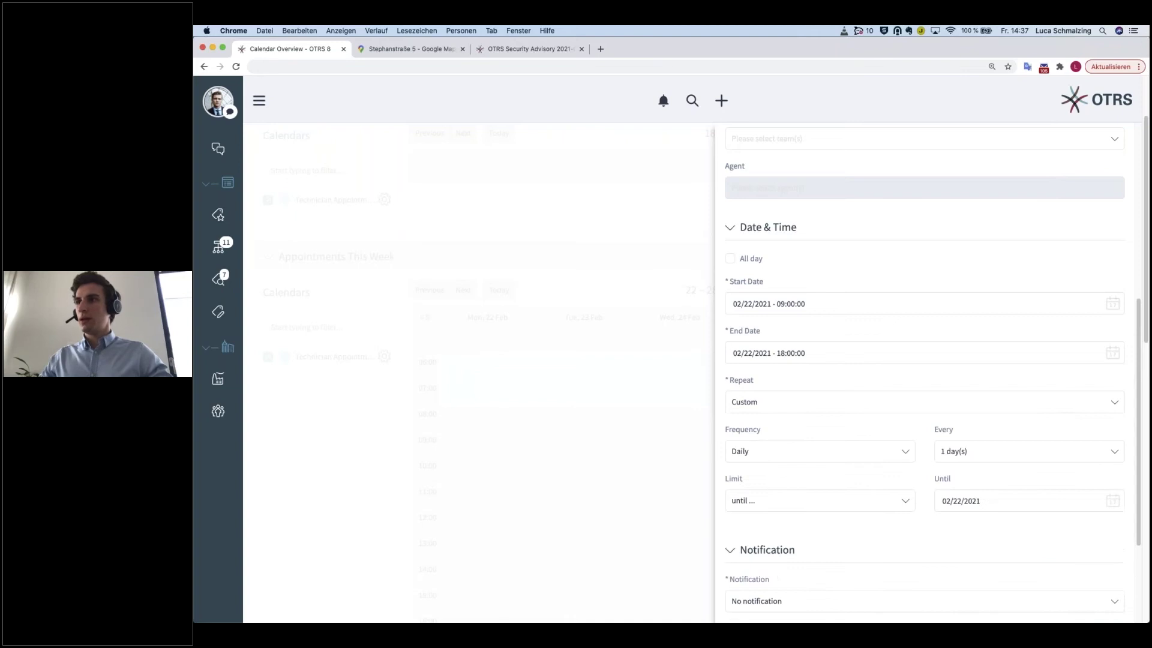
{"action": "scroll", "coordinate": [776, 436], "scroll_direction": "down", "scroll_amount": 4}
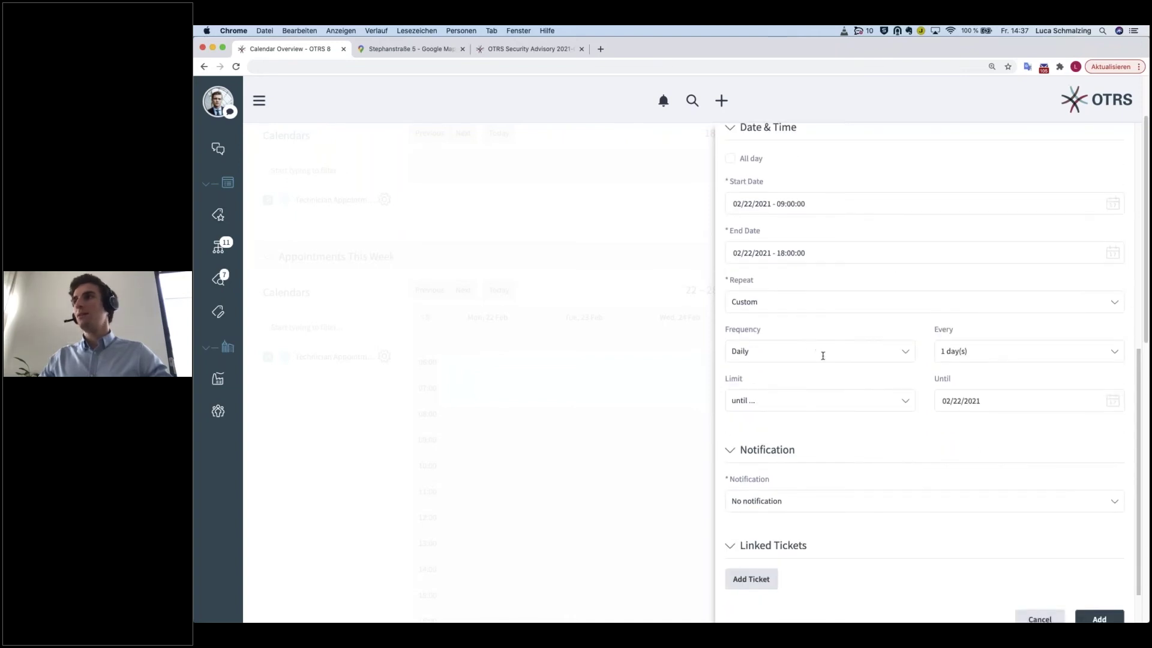
{"action": "left_click", "coordinate": [823, 355]}
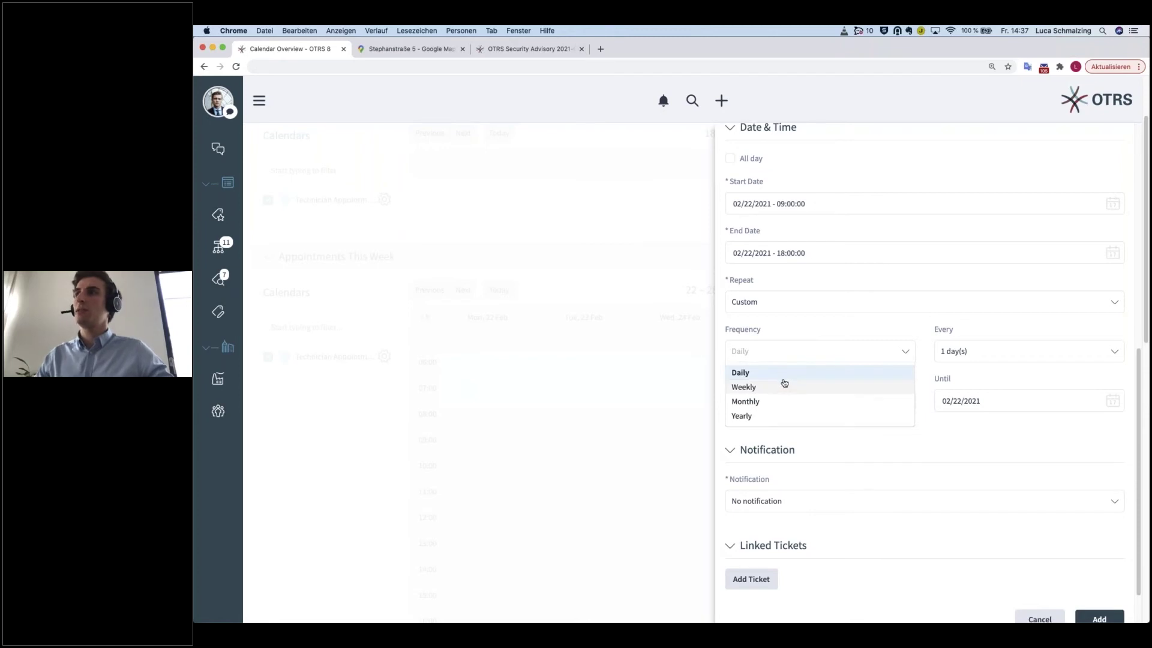
{"action": "left_click", "coordinate": [812, 325]}
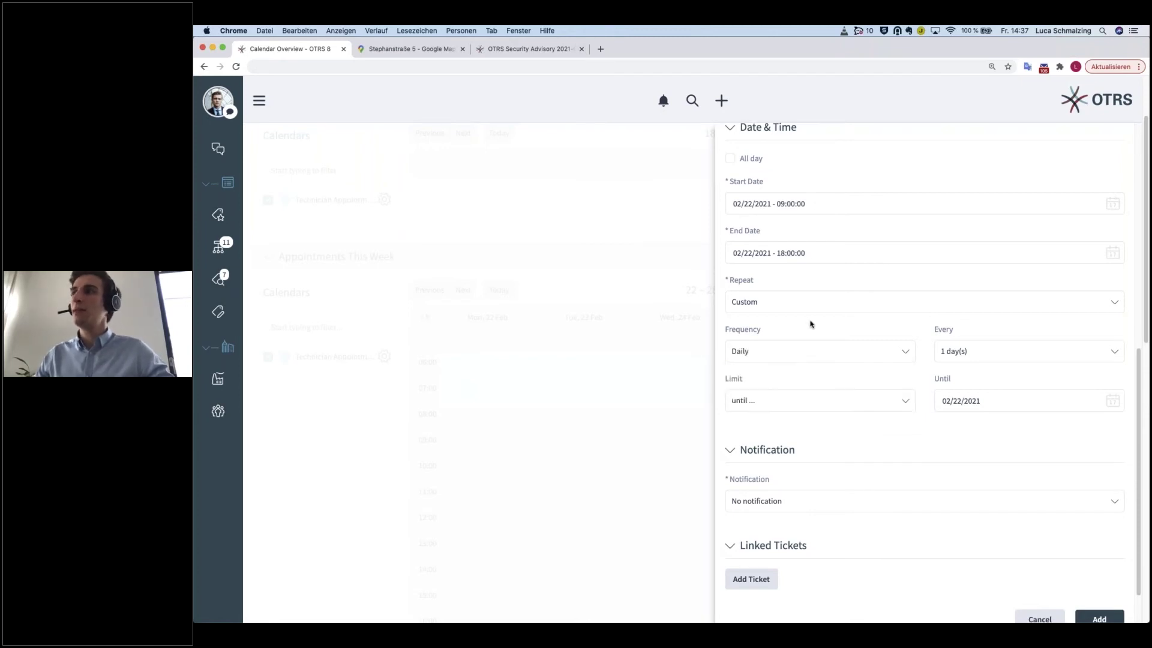
{"action": "left_click", "coordinate": [999, 354]}
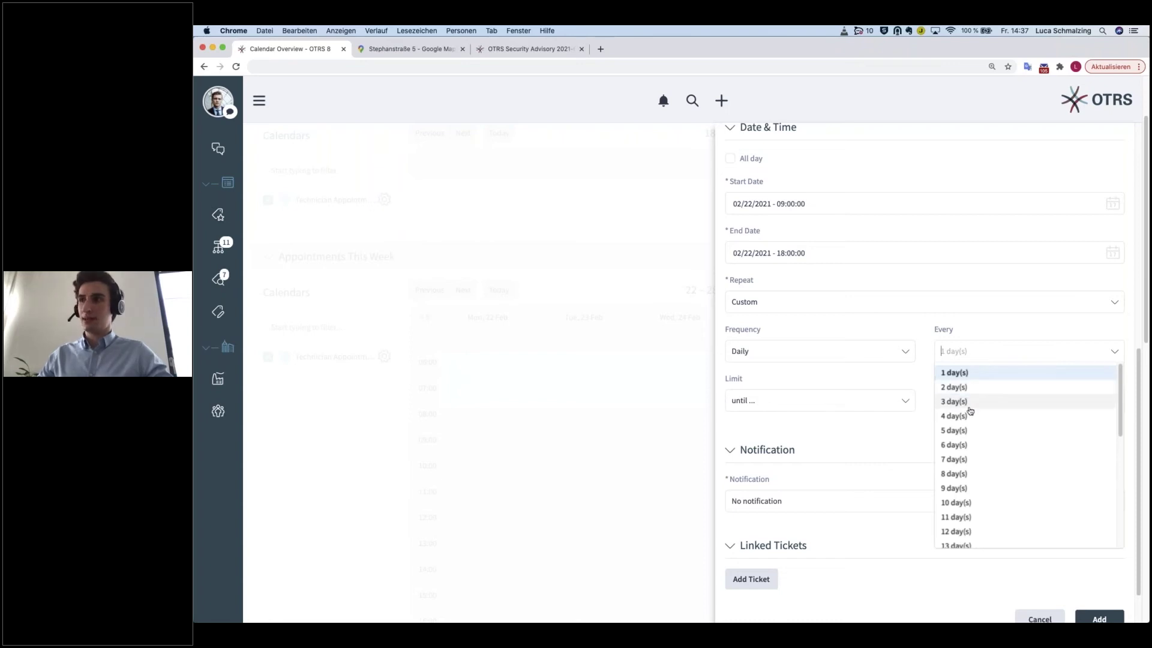
{"action": "left_click", "coordinate": [882, 379]}
Keep the repeat limit as an until date and set that date to 06/30/2021.
{"action": "left_click", "coordinate": [825, 396]}
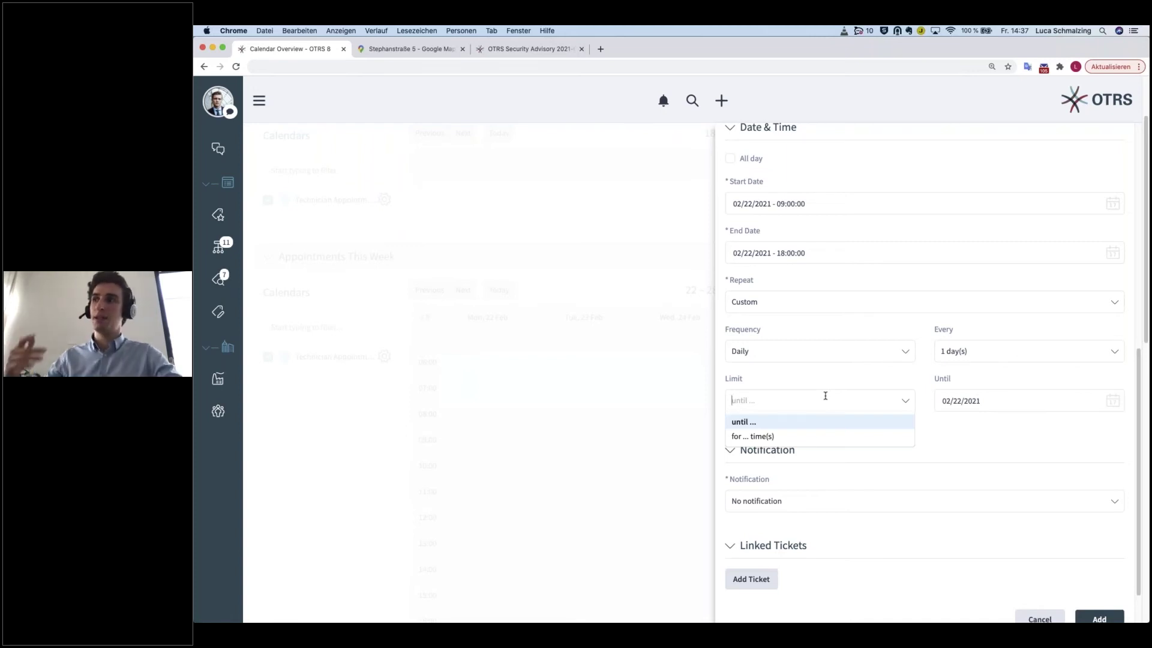
{"action": "left_click", "coordinate": [957, 403]}
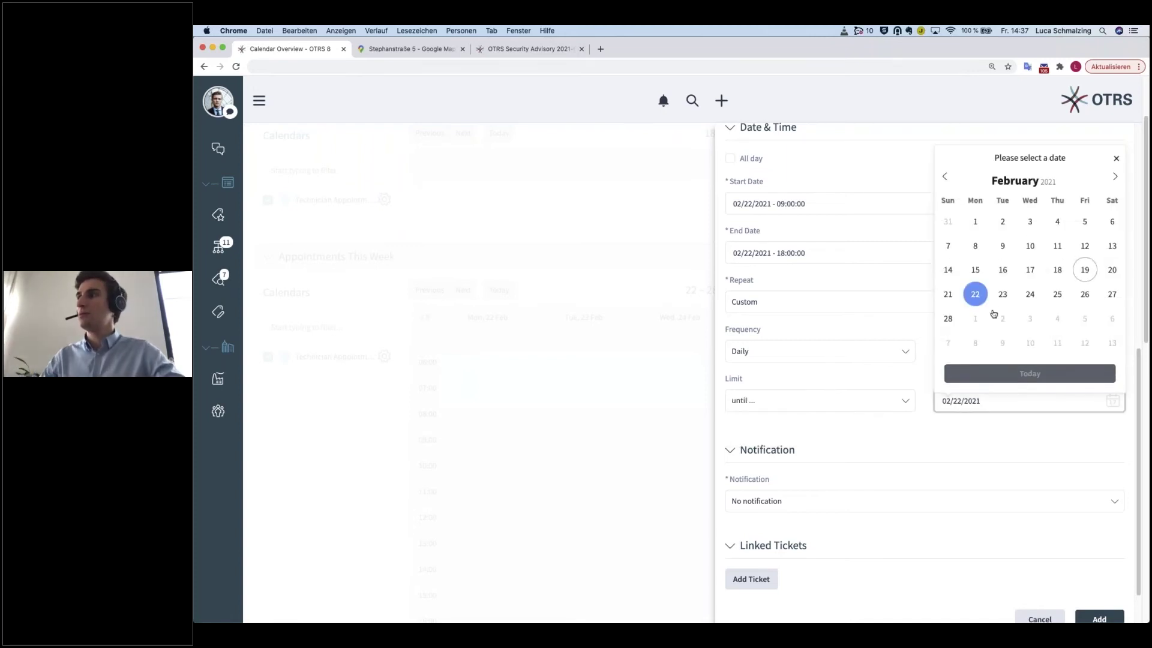
{"action": "left_click", "coordinate": [1114, 177]}
{"action": "left_click", "coordinate": [1114, 177]}
{"action": "left_click", "coordinate": [1115, 177]}
{"action": "left_click", "coordinate": [1114, 177]}
{"action": "left_click", "coordinate": [1030, 319]}
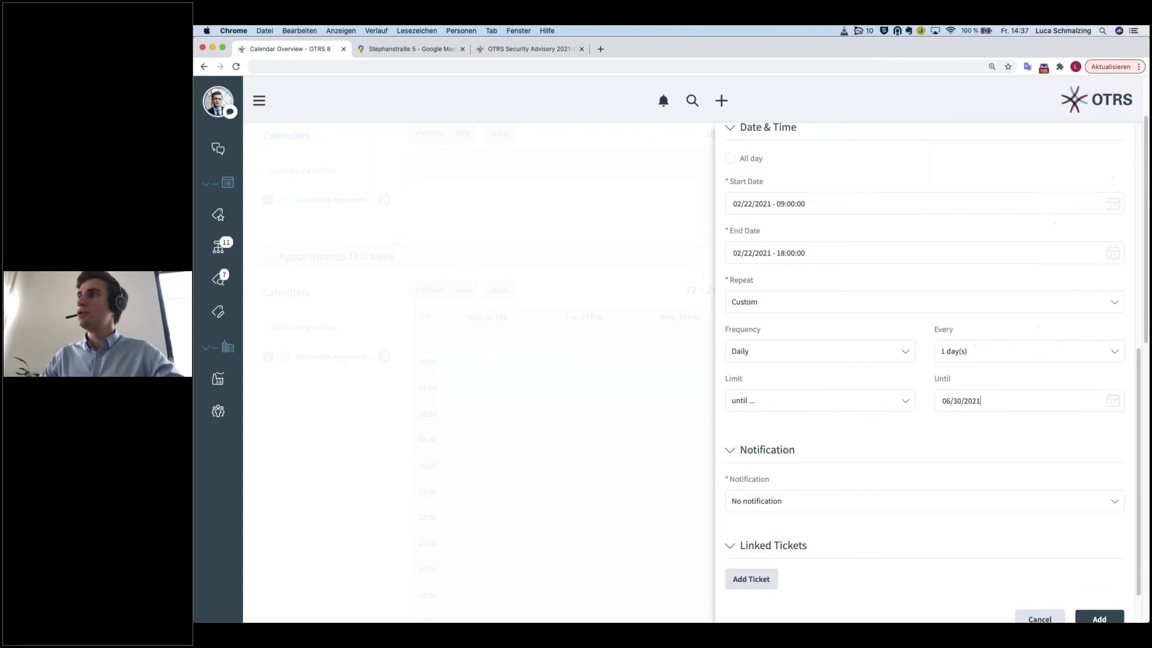
Limit the appointment's repetition by number of occurrences instead, and set it to 5 times.
{"action": "left_click", "coordinate": [781, 403]}
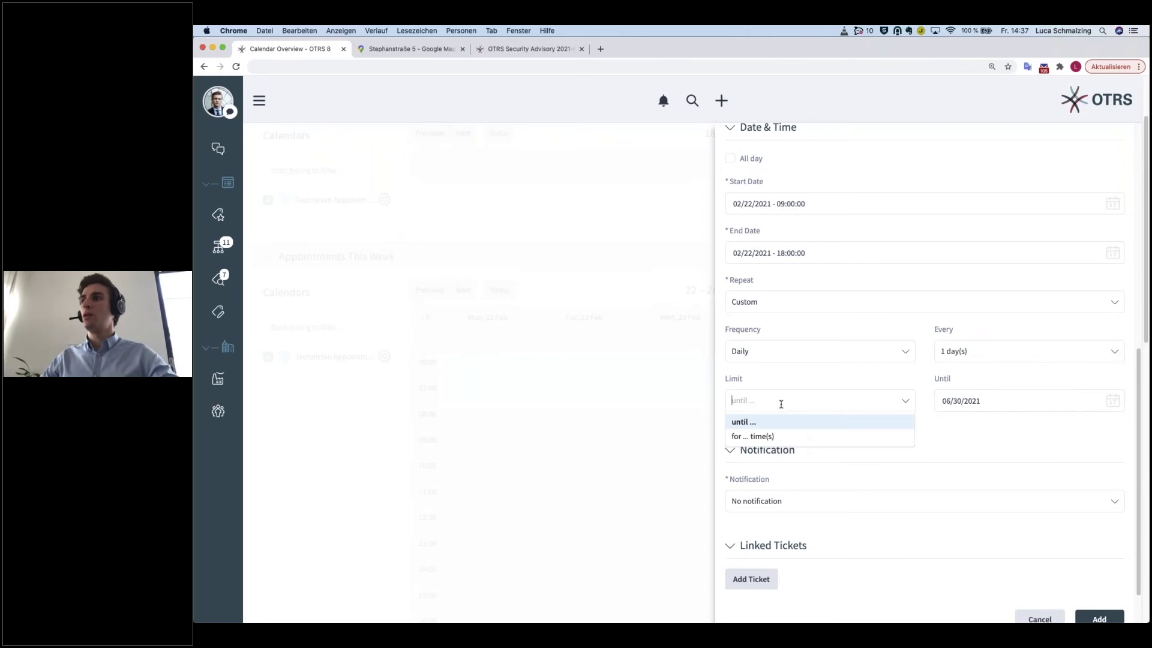
{"action": "left_click", "coordinate": [763, 436]}
{"action": "left_click", "coordinate": [984, 401]}
{"action": "type", "text": "5"}
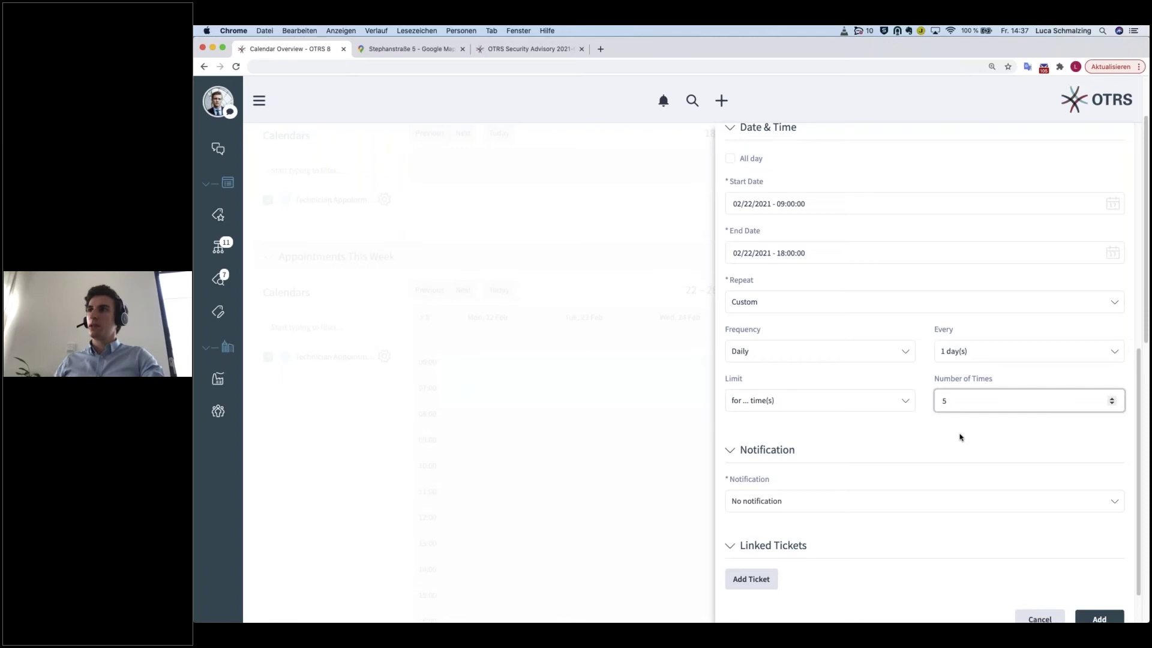
Try a custom notification and check which reference points its relative point of time offers.
{"action": "scroll", "coordinate": [939, 426], "scroll_direction": "down", "scroll_amount": 1}
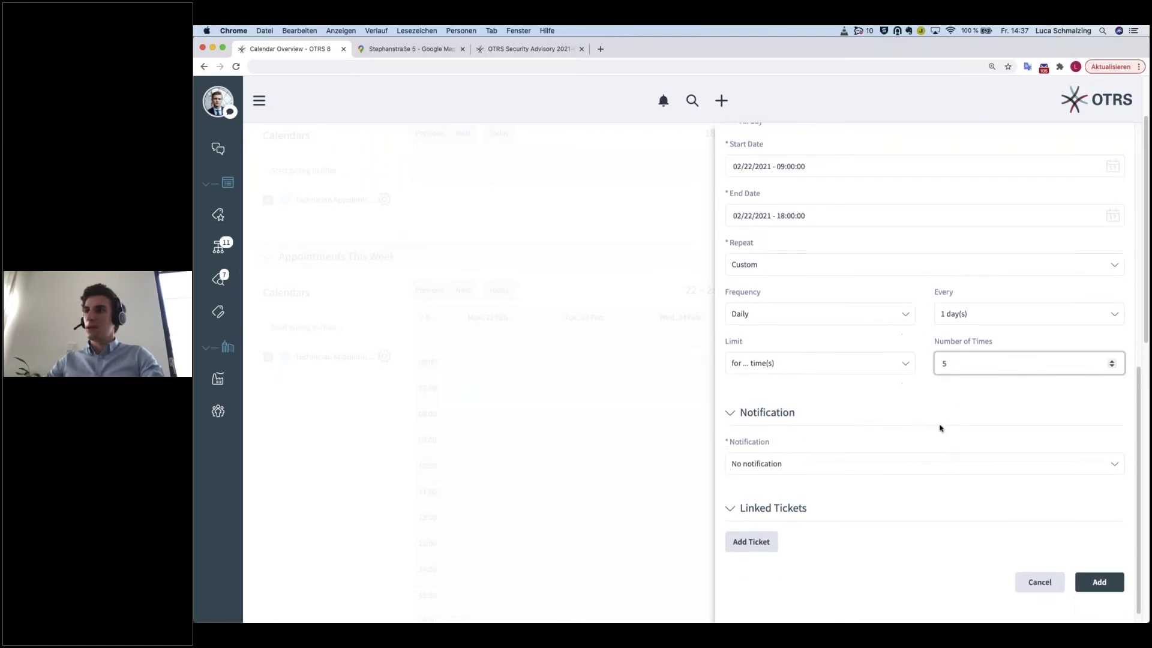
{"action": "left_click", "coordinate": [783, 465]}
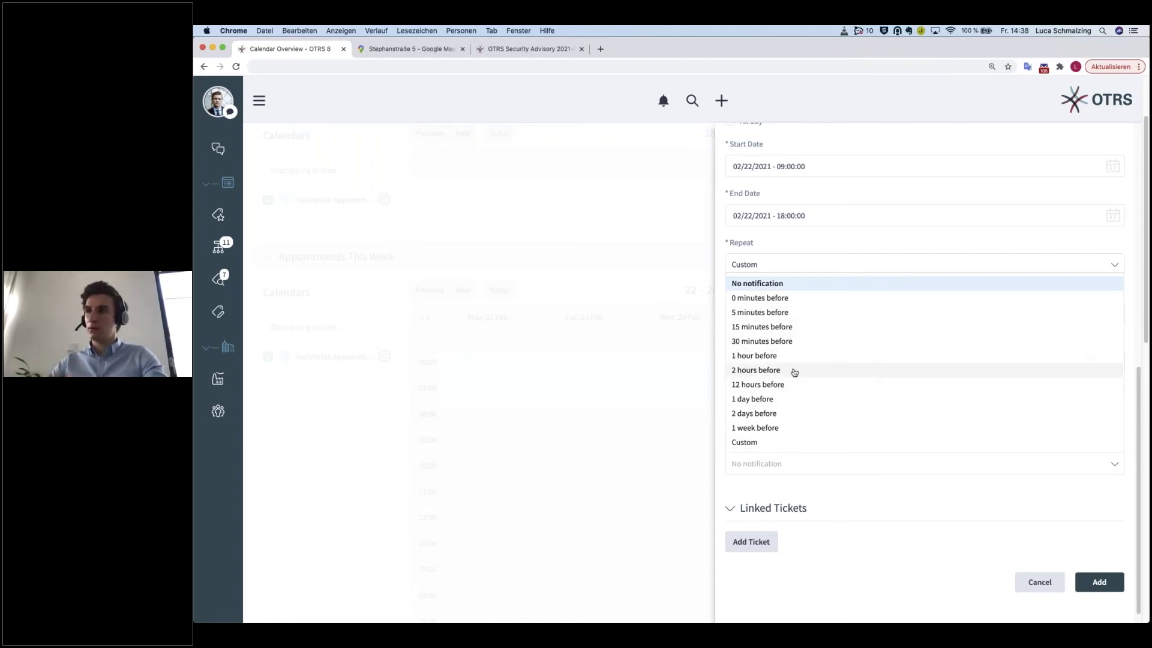
{"action": "left_click", "coordinate": [747, 447]}
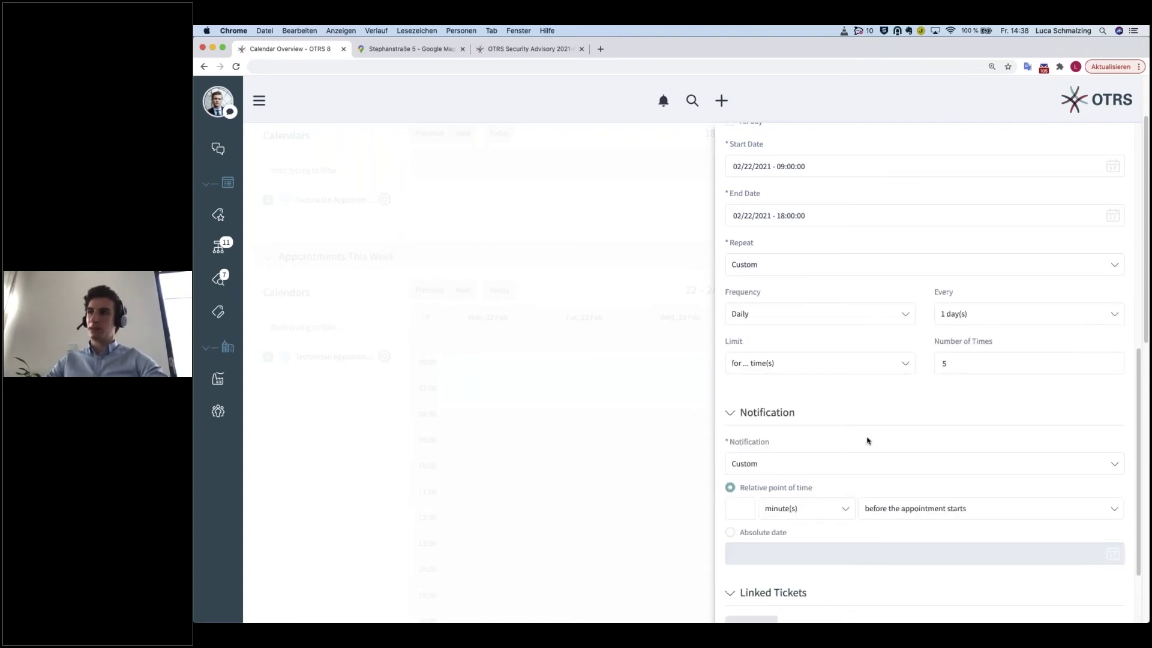
{"action": "scroll", "coordinate": [867, 441], "scroll_direction": "down", "scroll_amount": 2}
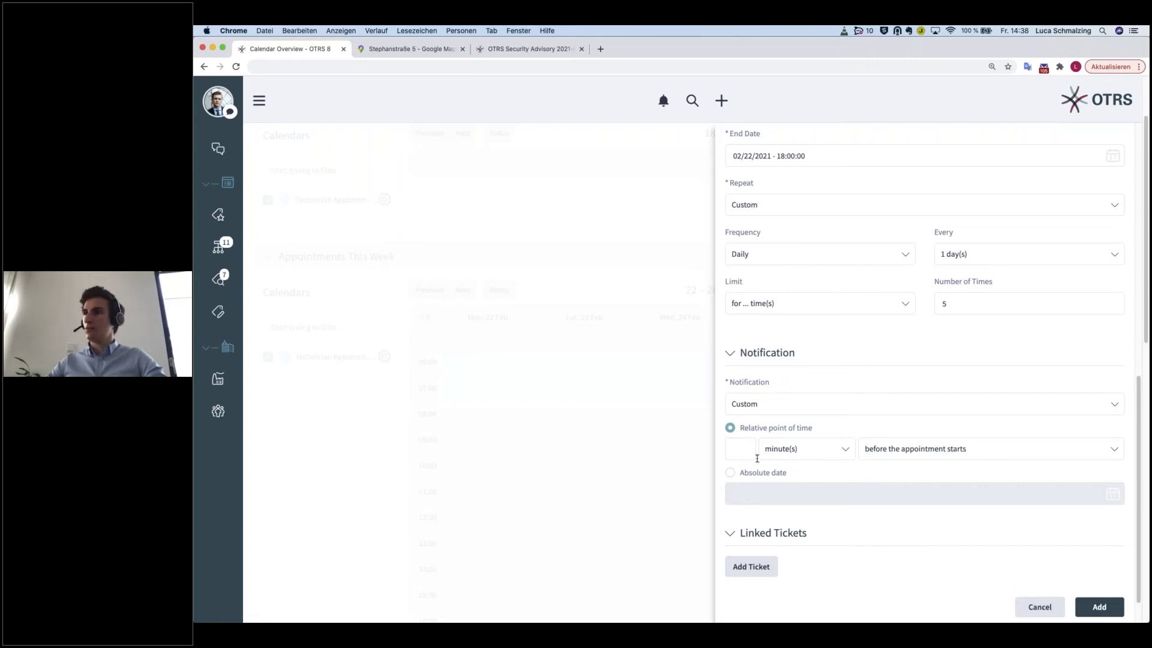
{"action": "scroll", "coordinate": [813, 471], "scroll_direction": "down", "scroll_amount": 1}
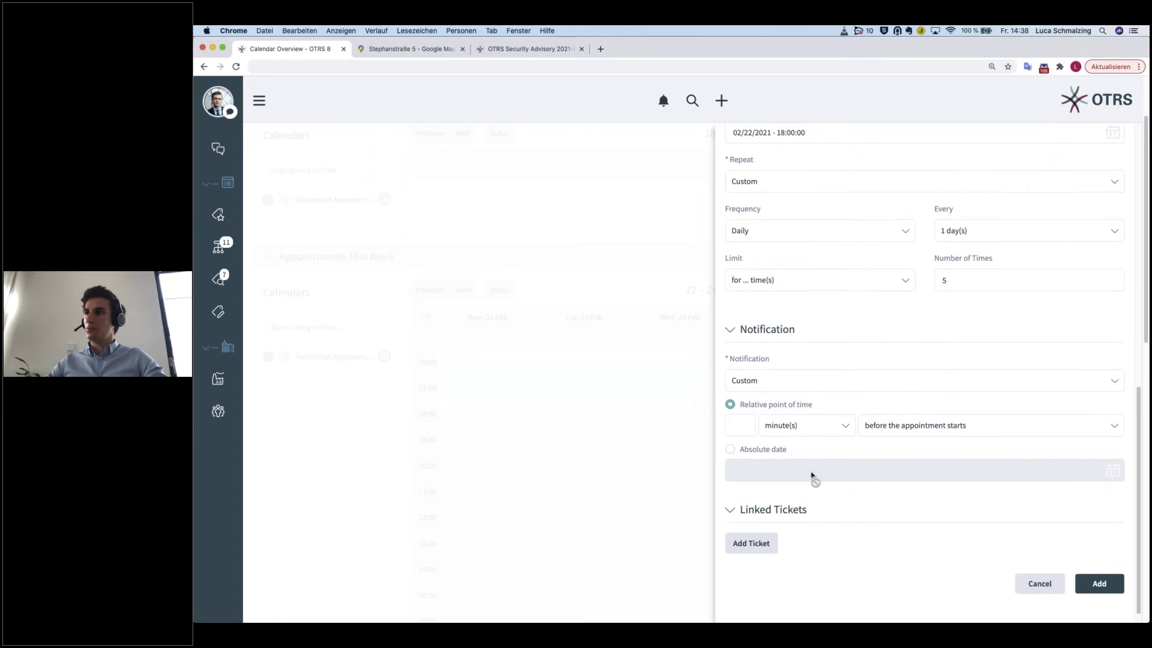
{"action": "left_click", "coordinate": [900, 428]}
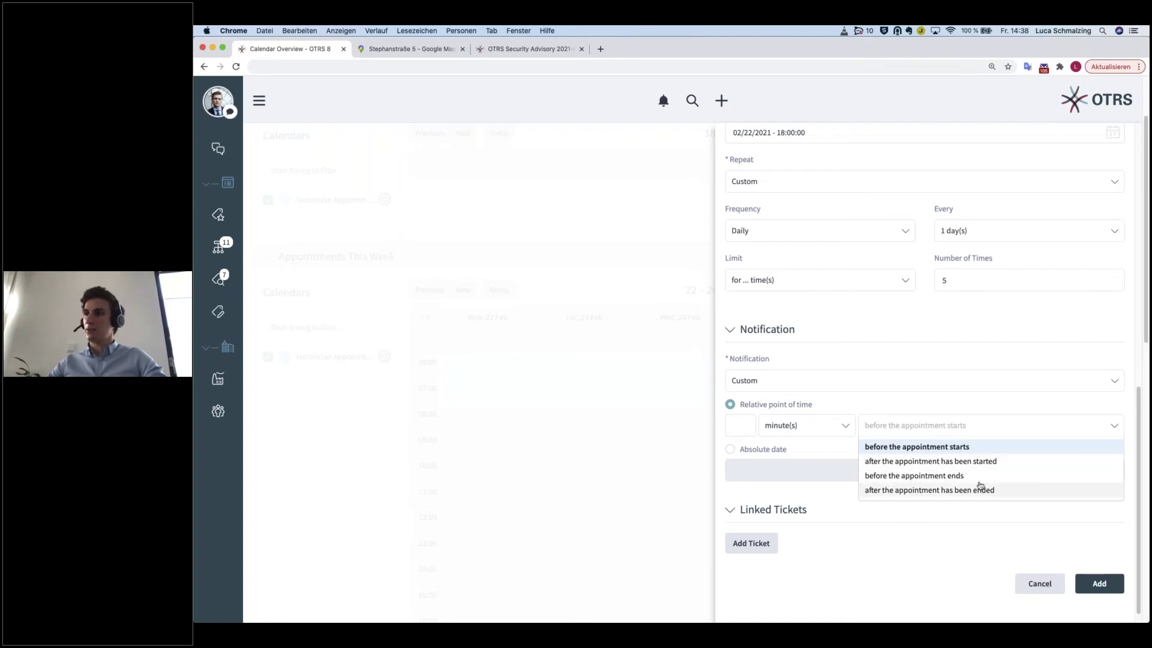
{"action": "left_click", "coordinate": [921, 515]}
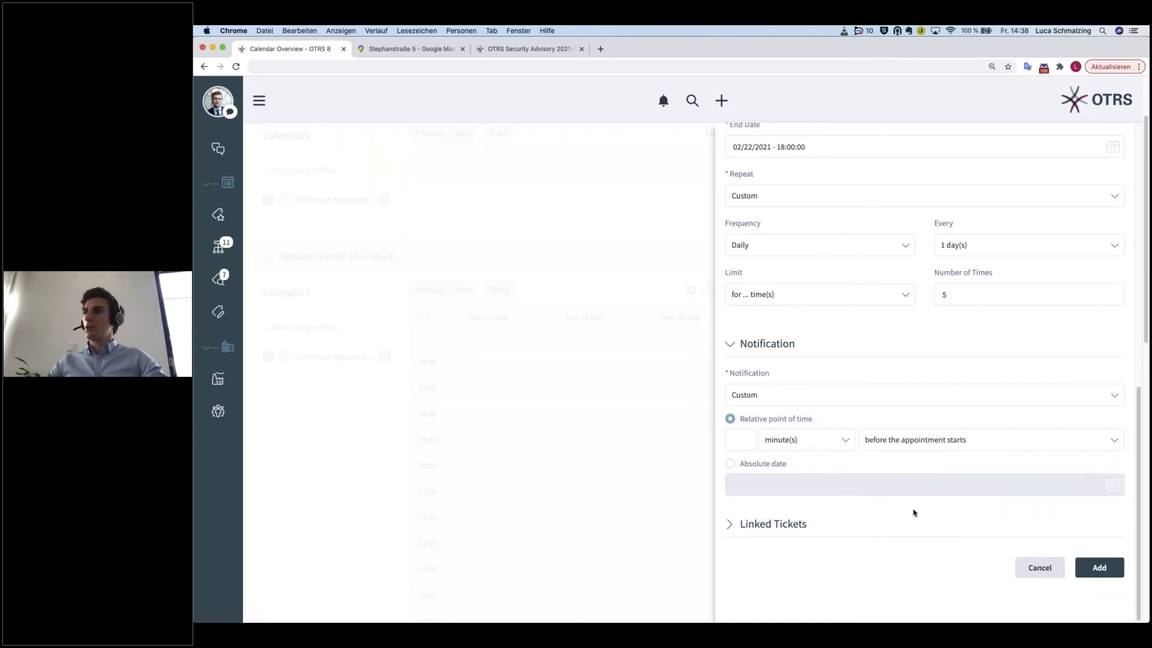
Set the appointment's notification to 1 hour before.
{"action": "scroll", "coordinate": [894, 366], "scroll_direction": "up", "scroll_amount": 6}
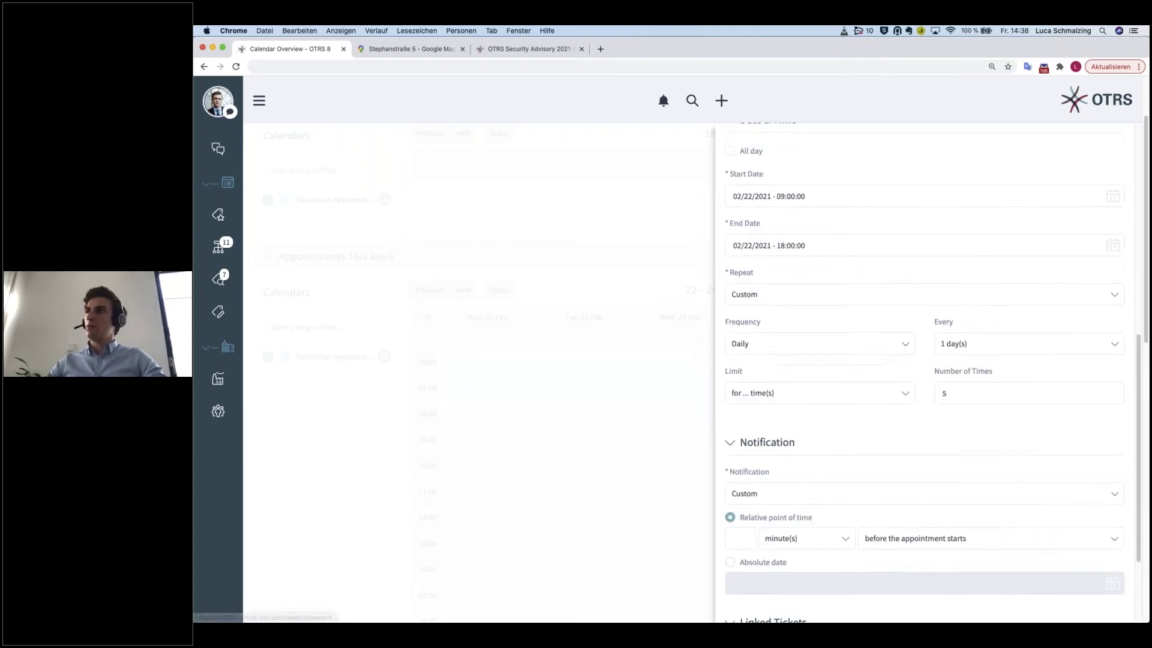
{"action": "scroll", "coordinate": [825, 420], "scroll_direction": "up", "scroll_amount": 4}
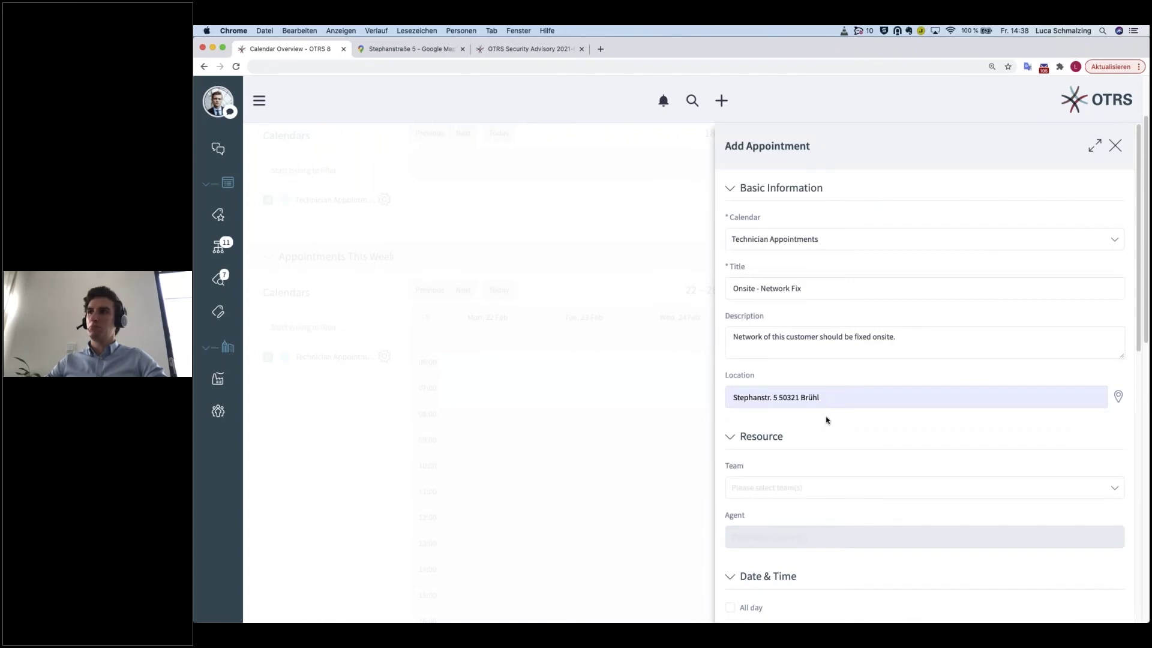
{"action": "scroll", "coordinate": [834, 430], "scroll_direction": "down", "scroll_amount": 9}
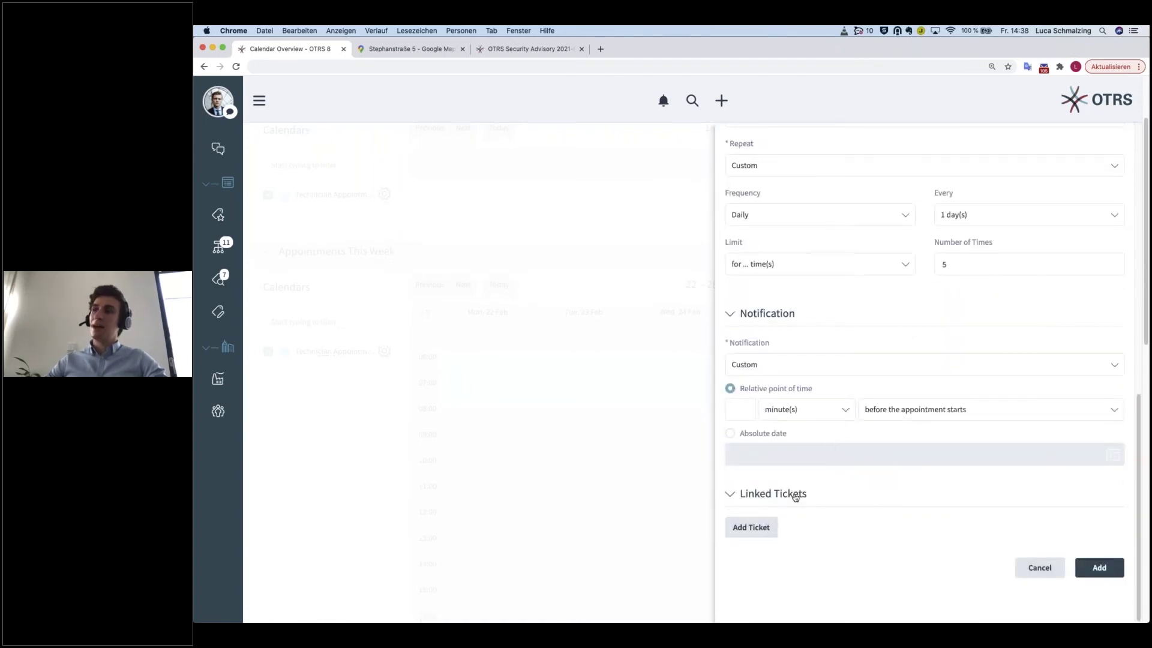
{"action": "left_click", "coordinate": [773, 360]}
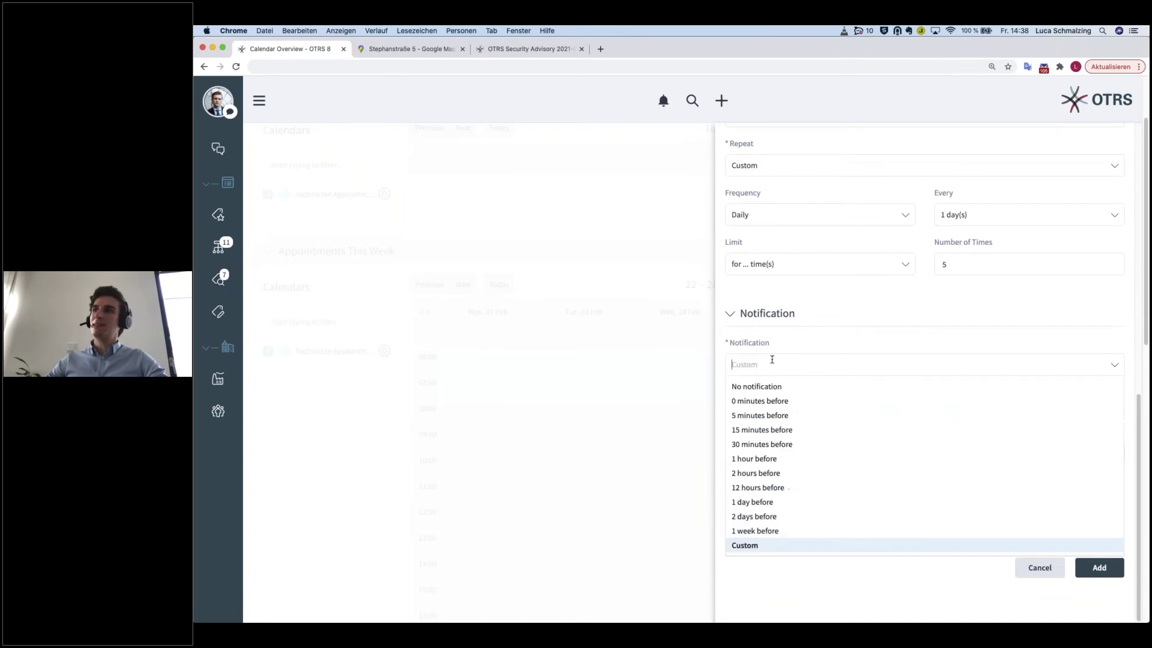
{"action": "left_click", "coordinate": [757, 458]}
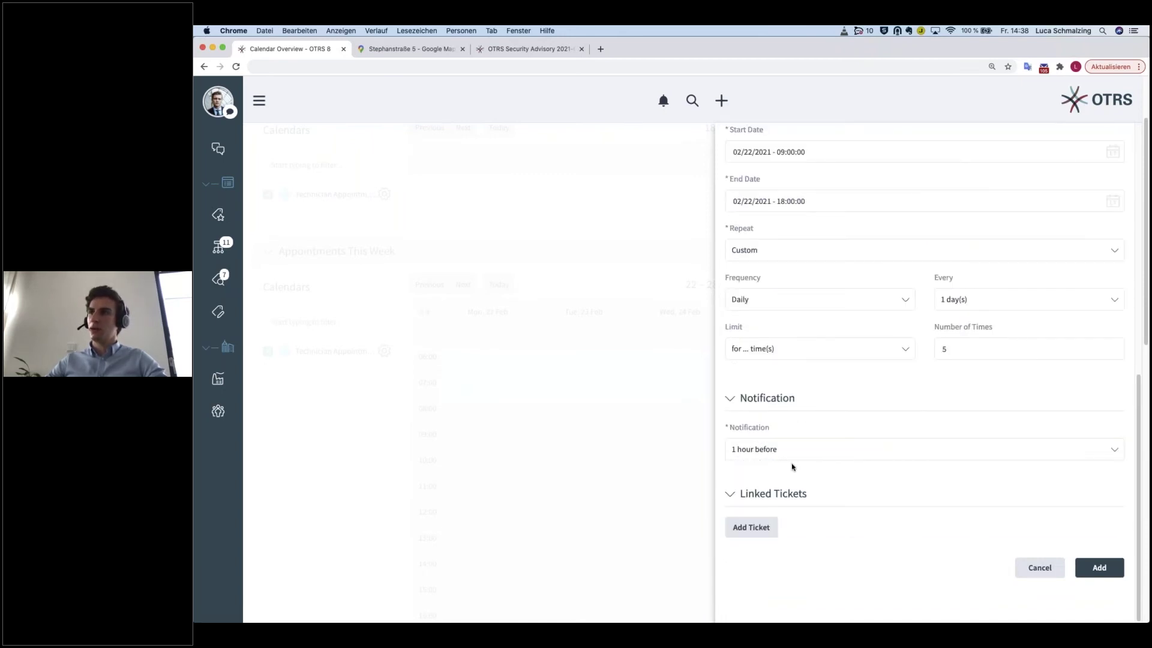
Link the Network problems ticket created 3 days ago to the appointment.
{"action": "left_click", "coordinate": [775, 495]}
{"action": "left_click", "coordinate": [774, 522]}
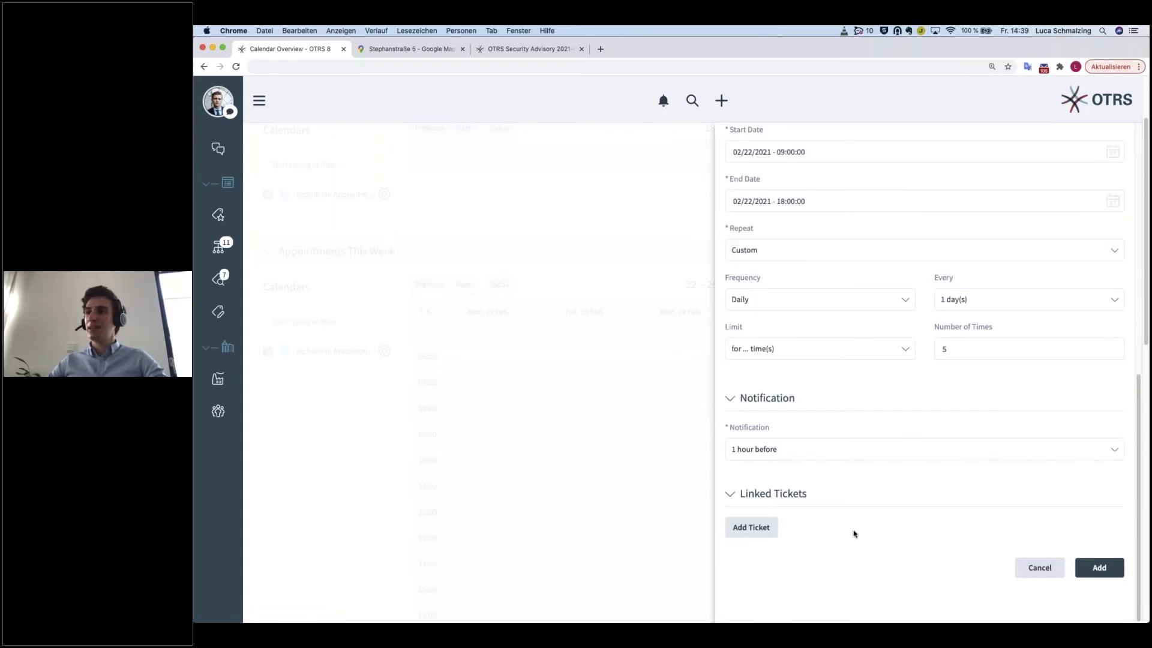
{"action": "left_click", "coordinate": [768, 529]}
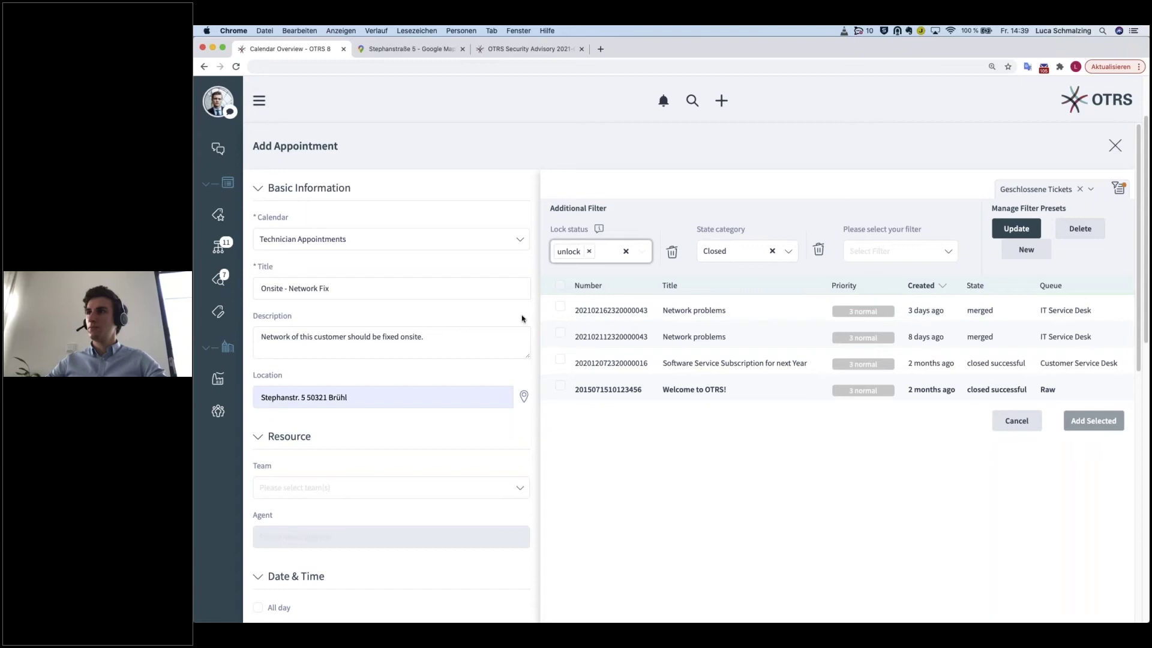
{"action": "left_click", "coordinate": [560, 309]}
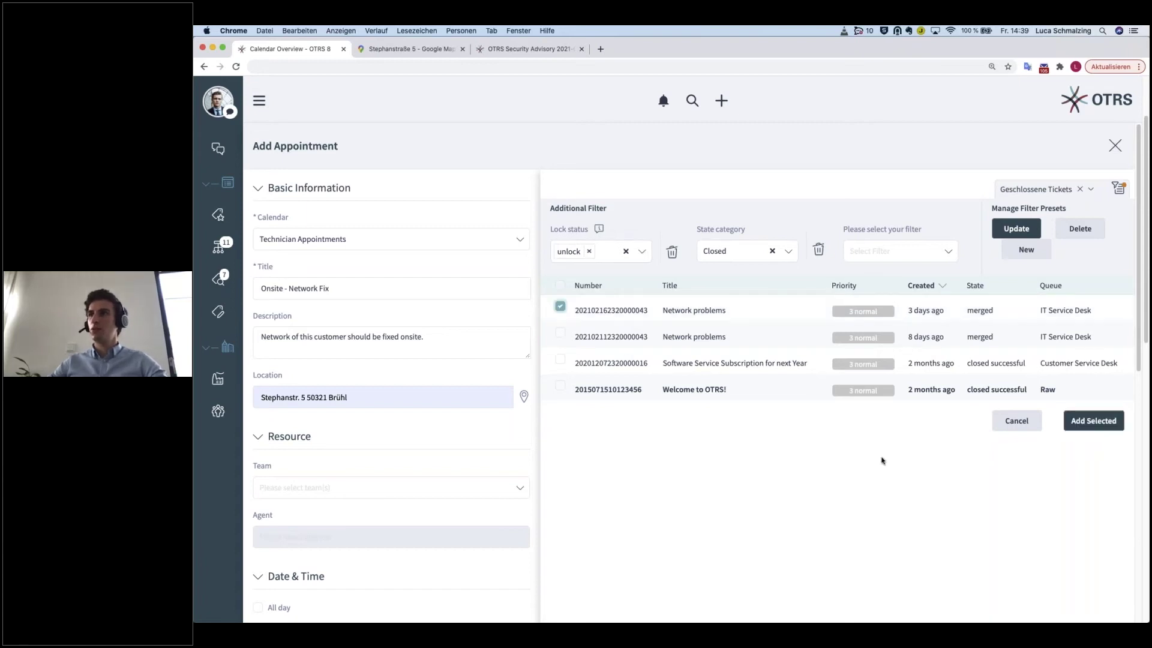
{"action": "left_click", "coordinate": [1089, 421]}
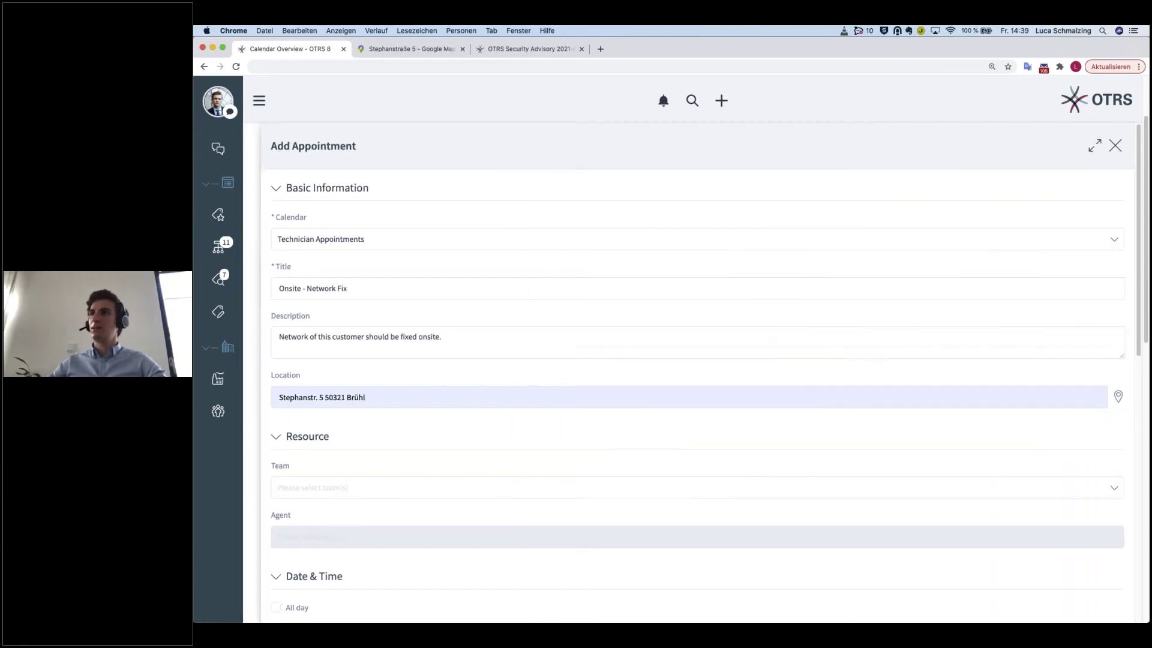
Check the completed appointment form down to its linked tickets and add the appointment to the calendar.
{"action": "scroll", "coordinate": [907, 464], "scroll_direction": "down", "scroll_amount": 5}
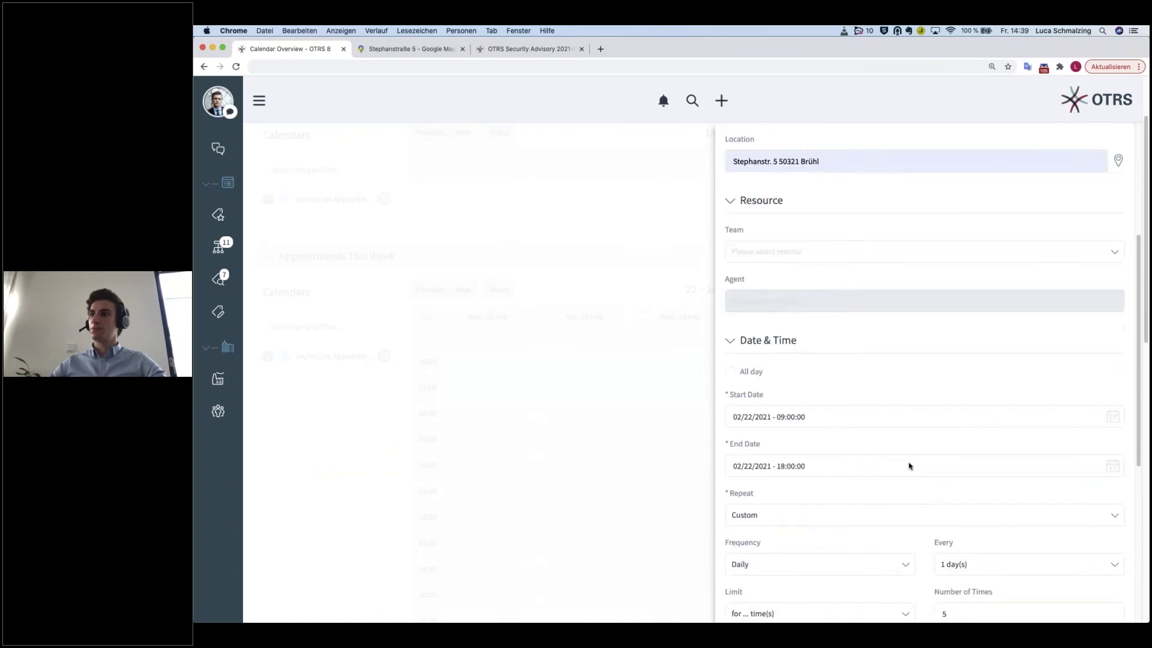
{"action": "scroll", "coordinate": [907, 462], "scroll_direction": "down", "scroll_amount": 4}
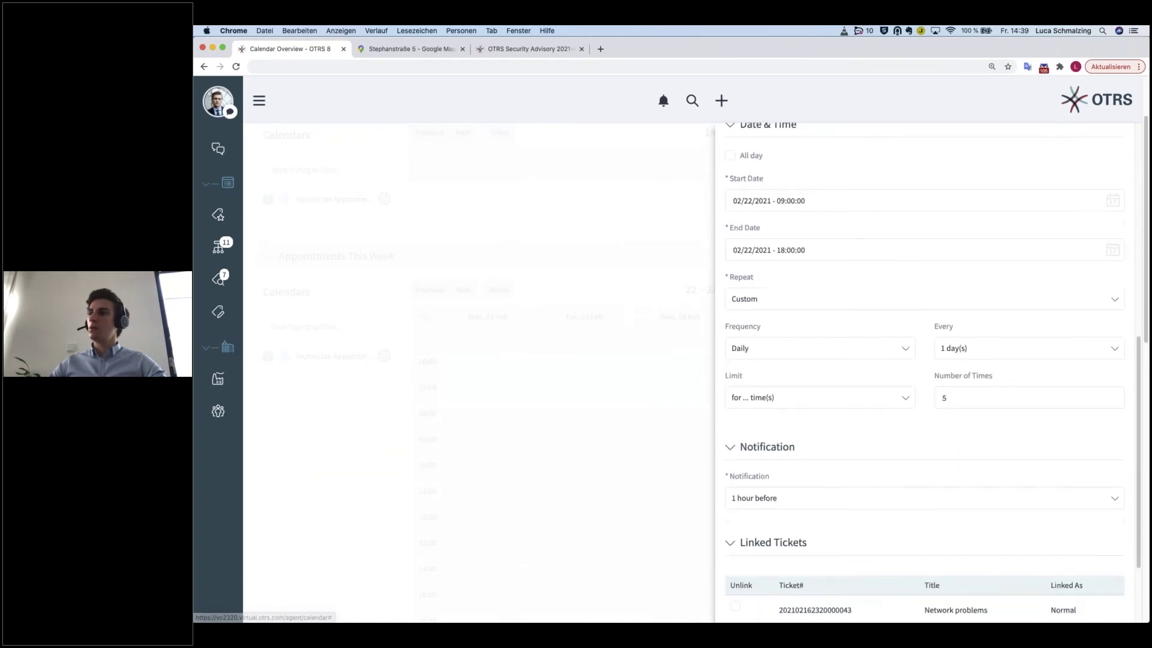
{"action": "scroll", "coordinate": [858, 541], "scroll_direction": "down", "scroll_amount": 1}
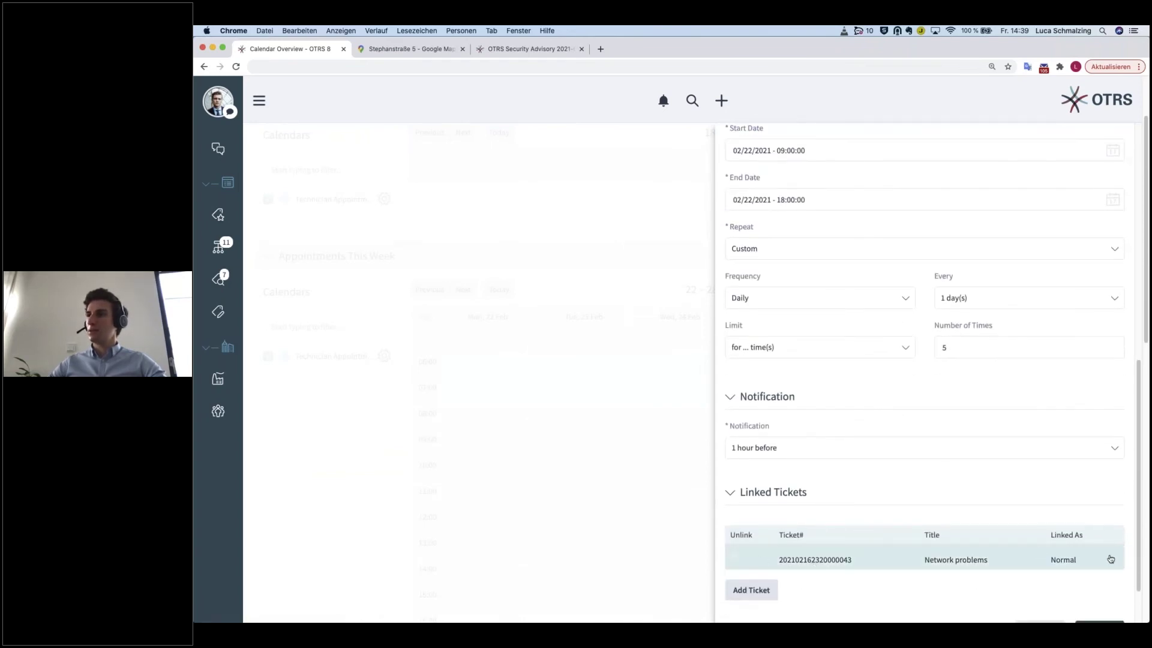
{"action": "scroll", "coordinate": [975, 571], "scroll_direction": "down", "scroll_amount": 1}
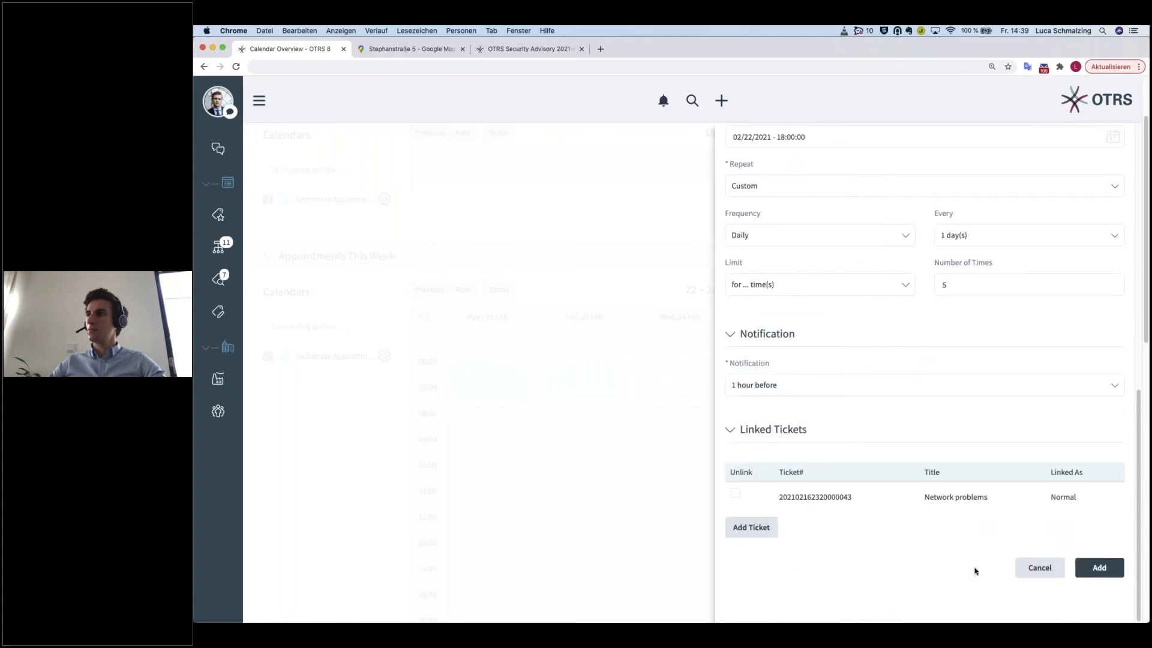
{"action": "left_click", "coordinate": [1100, 570]}
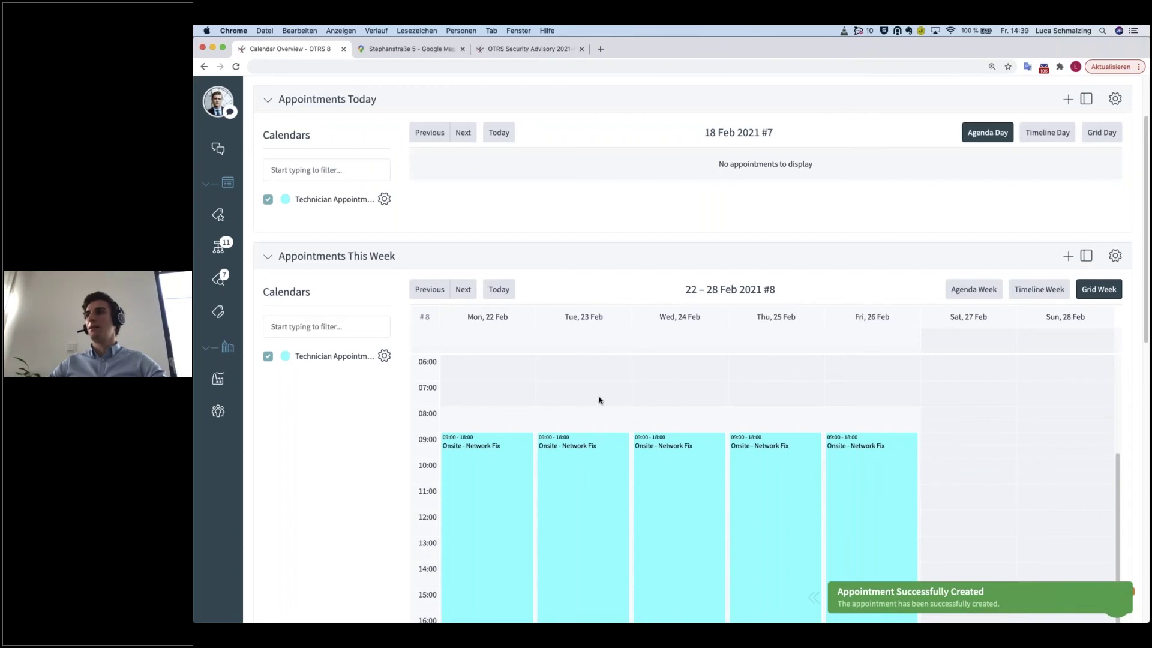
Review the saved Monday, 22 Feb Onsite - Network Fix appointment down to its linked tickets and close it without changes.
{"action": "left_click", "coordinate": [506, 480]}
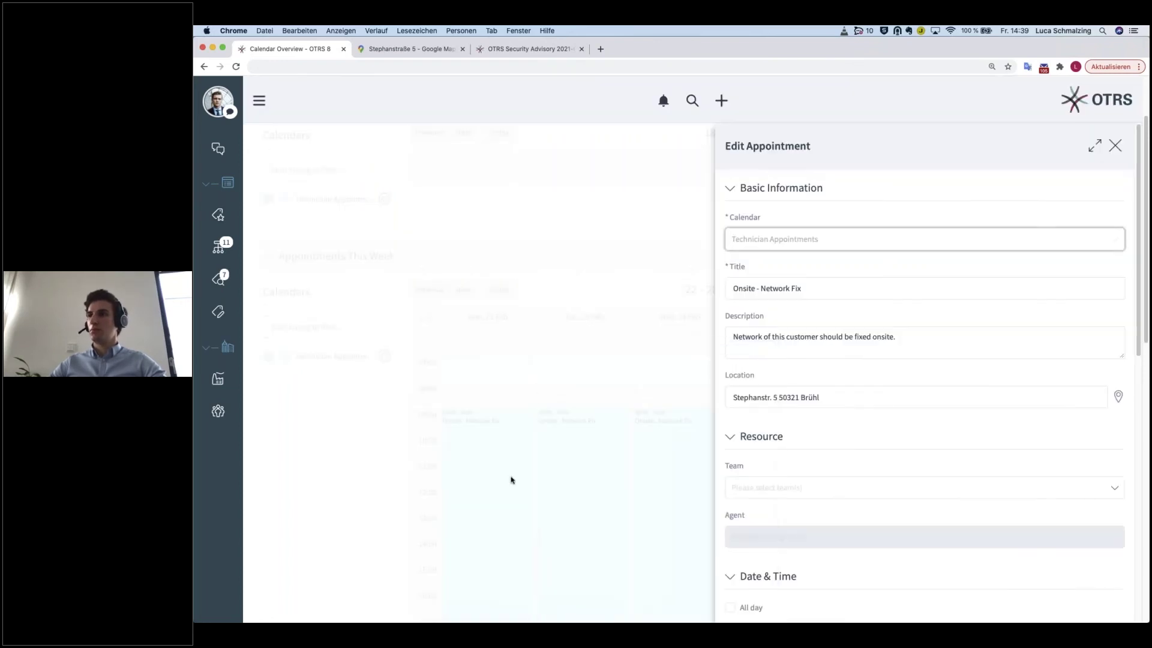
{"action": "scroll", "coordinate": [804, 491], "scroll_direction": "down", "scroll_amount": 5}
{"action": "scroll", "coordinate": [924, 373], "scroll_direction": "down", "scroll_amount": 1}
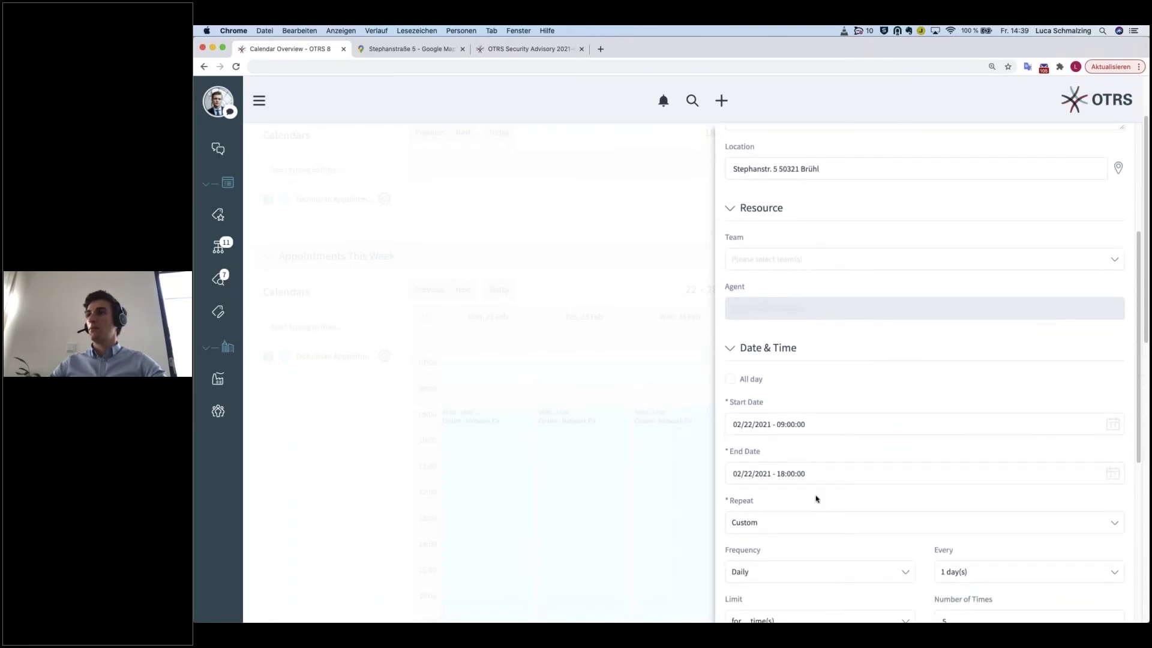
{"action": "scroll", "coordinate": [816, 498], "scroll_direction": "down", "scroll_amount": 3}
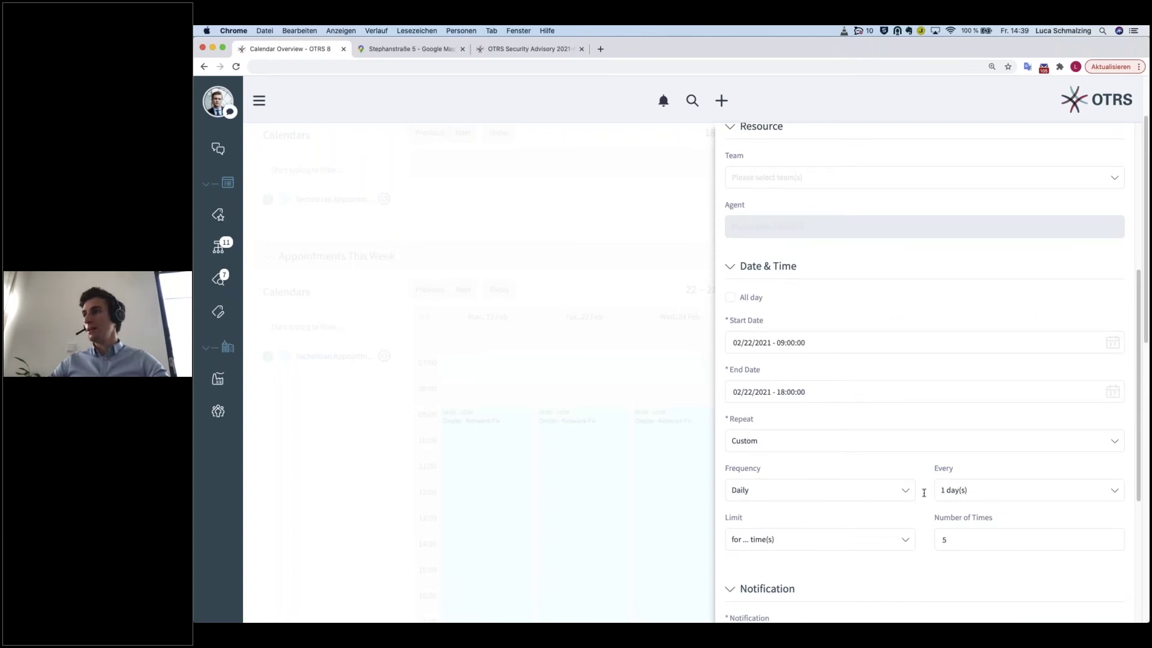
{"action": "scroll", "coordinate": [858, 537], "scroll_direction": "down", "scroll_amount": 9}
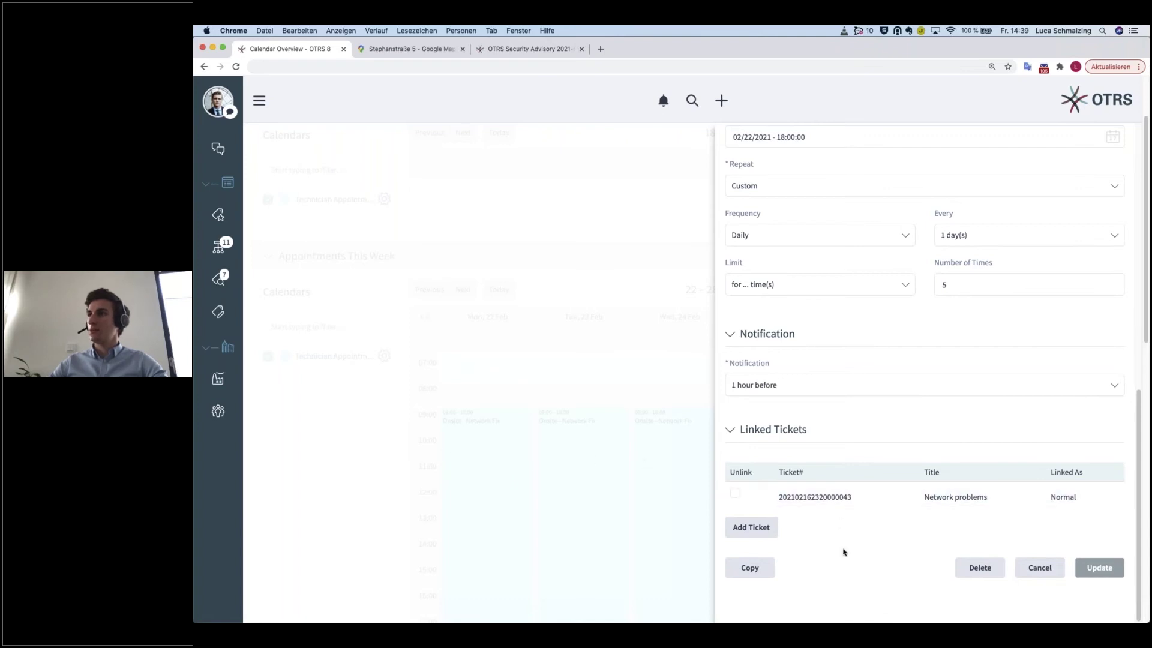
{"action": "left_click", "coordinate": [1043, 574]}
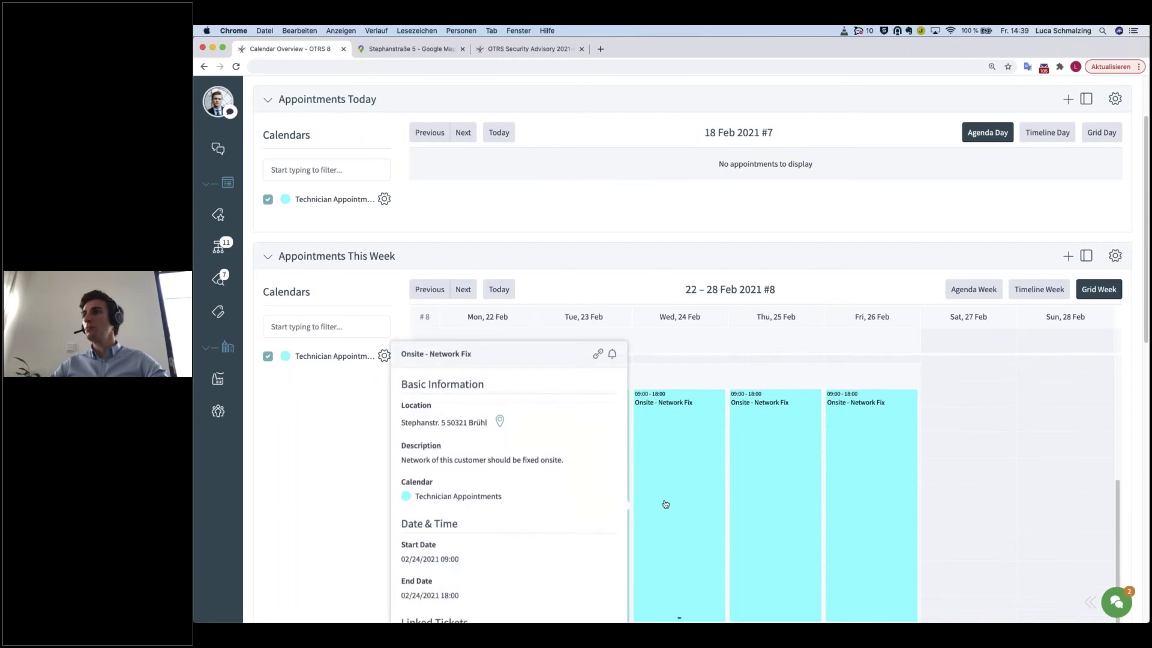
Look at the week of 1–7 Mar 2021 in the weekly calendar and return to 22–28 Feb.
{"action": "scroll", "coordinate": [504, 308], "scroll_direction": "up", "scroll_amount": 1}
{"action": "left_click", "coordinate": [463, 308]}
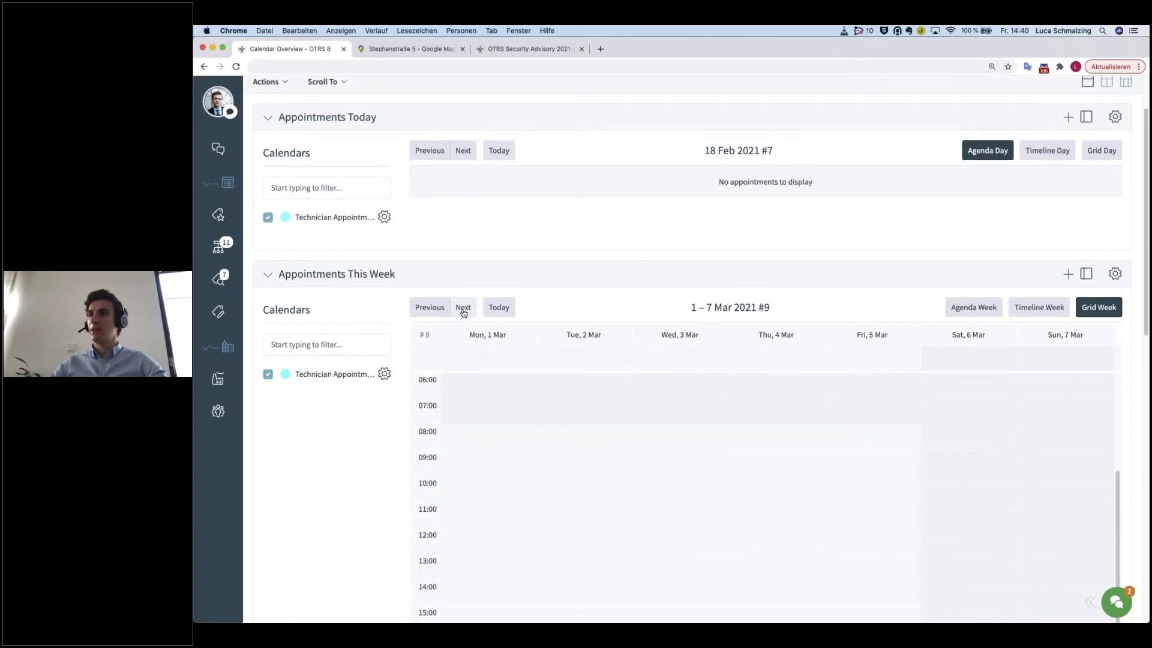
{"action": "left_click", "coordinate": [430, 307]}
{"action": "scroll", "coordinate": [368, 501], "scroll_direction": "down", "scroll_amount": 1}
{"action": "scroll", "coordinate": [369, 502], "scroll_direction": "down", "scroll_amount": 5}
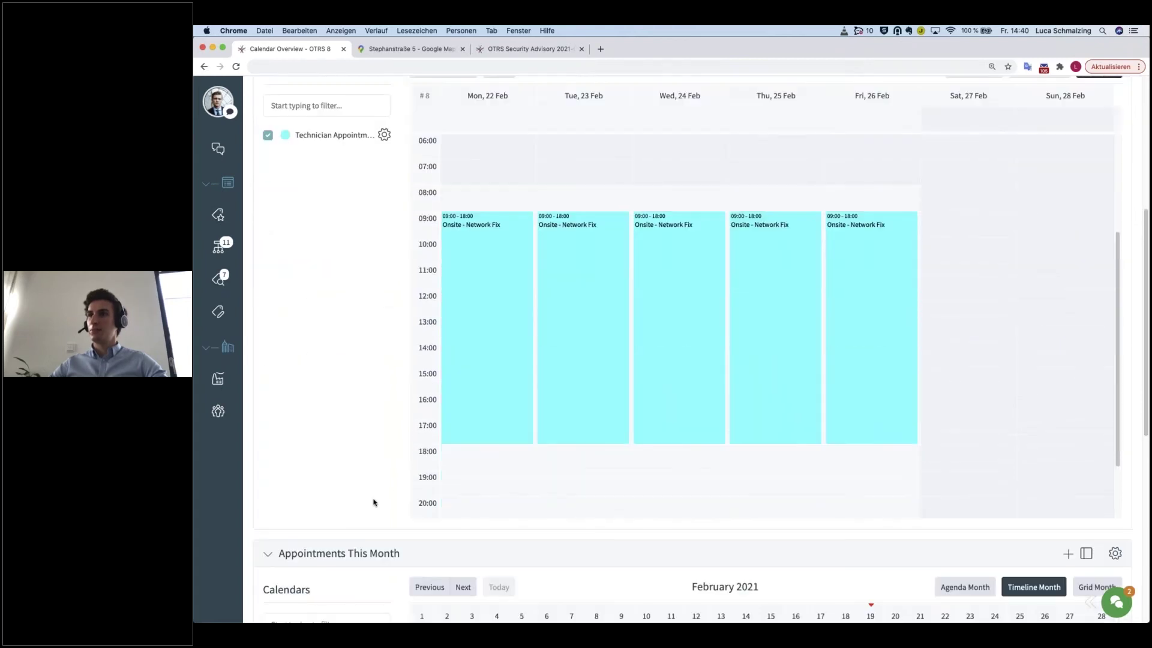
Shift the repeating Onsite - Network Fix appointment to 10:00–19:00 and then back earlier to 08:00–17:00.
{"action": "mouse_move", "coordinate": [483, 363]}
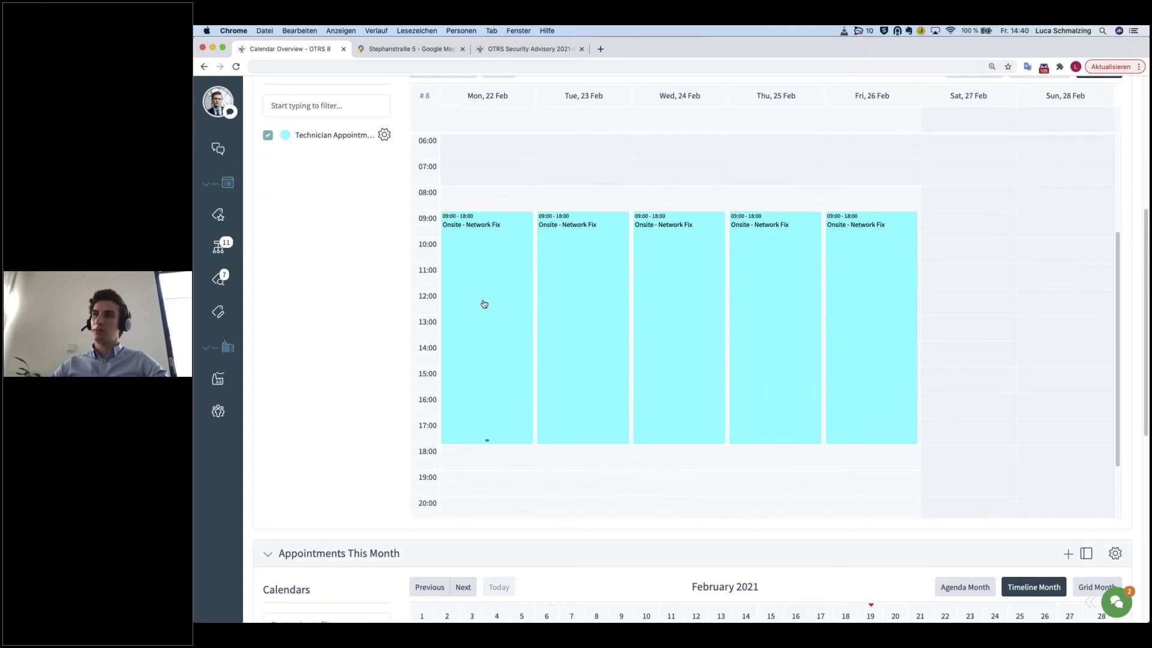
{"action": "left_click_drag", "start_coordinate": [480, 300], "coordinate": [480, 324]}
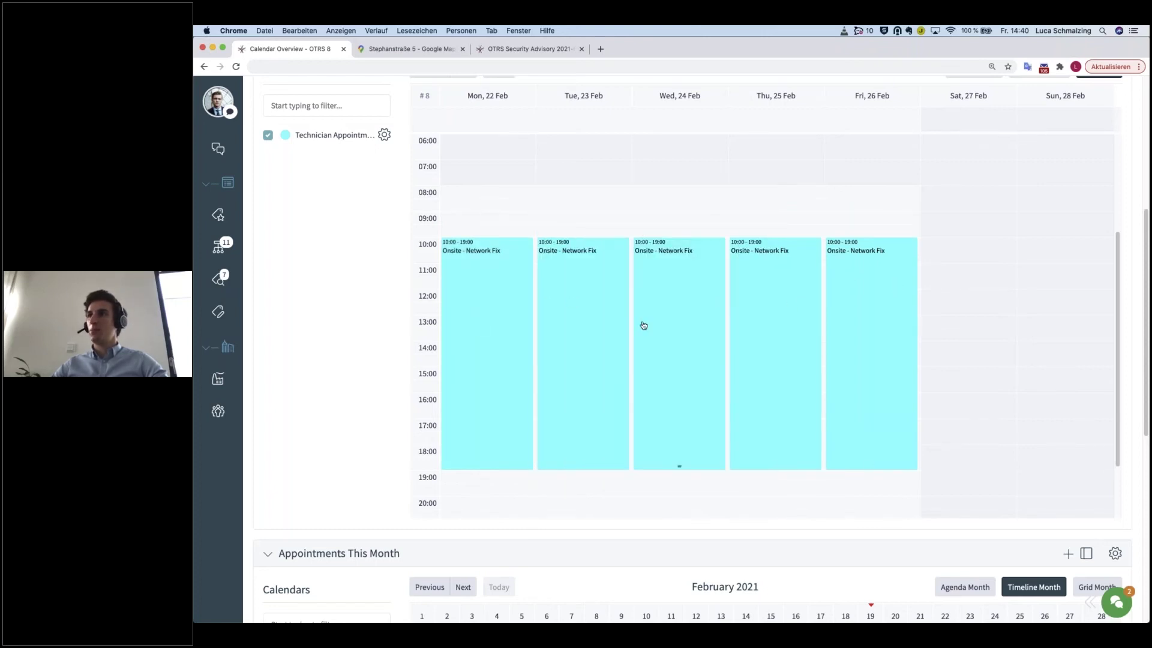
{"action": "left_click_drag", "start_coordinate": [507, 355], "coordinate": [505, 312]}
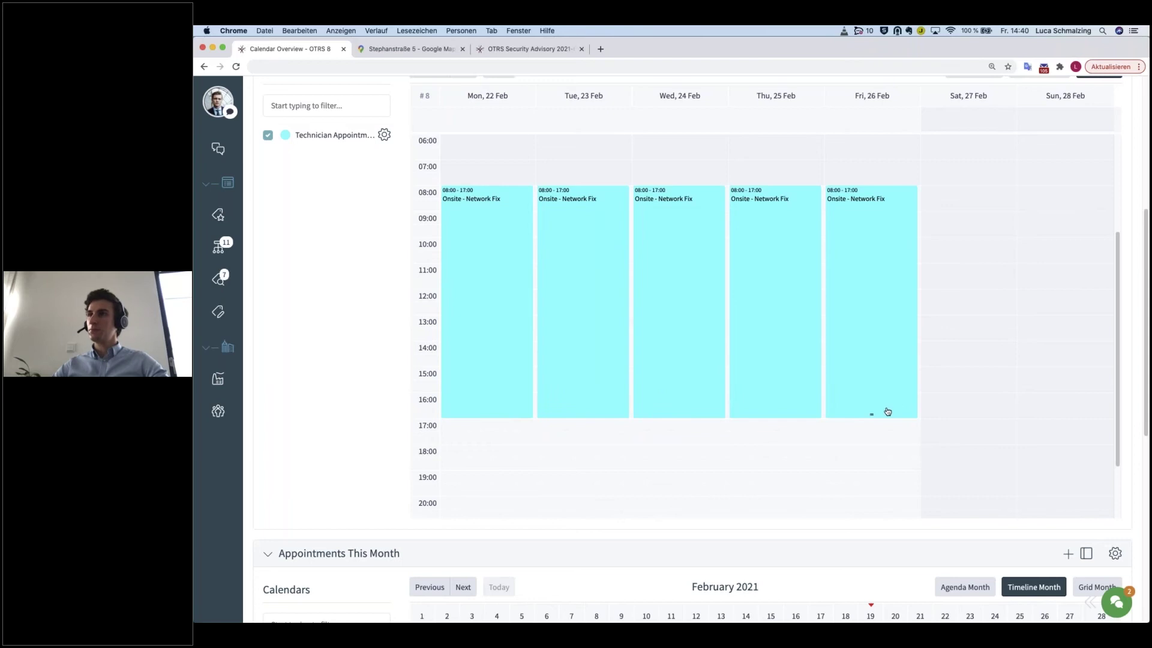
Open the Network problems ticket linked to the Monday, 22 Feb appointment from the appointment's details.
{"action": "mouse_move", "coordinate": [485, 292]}
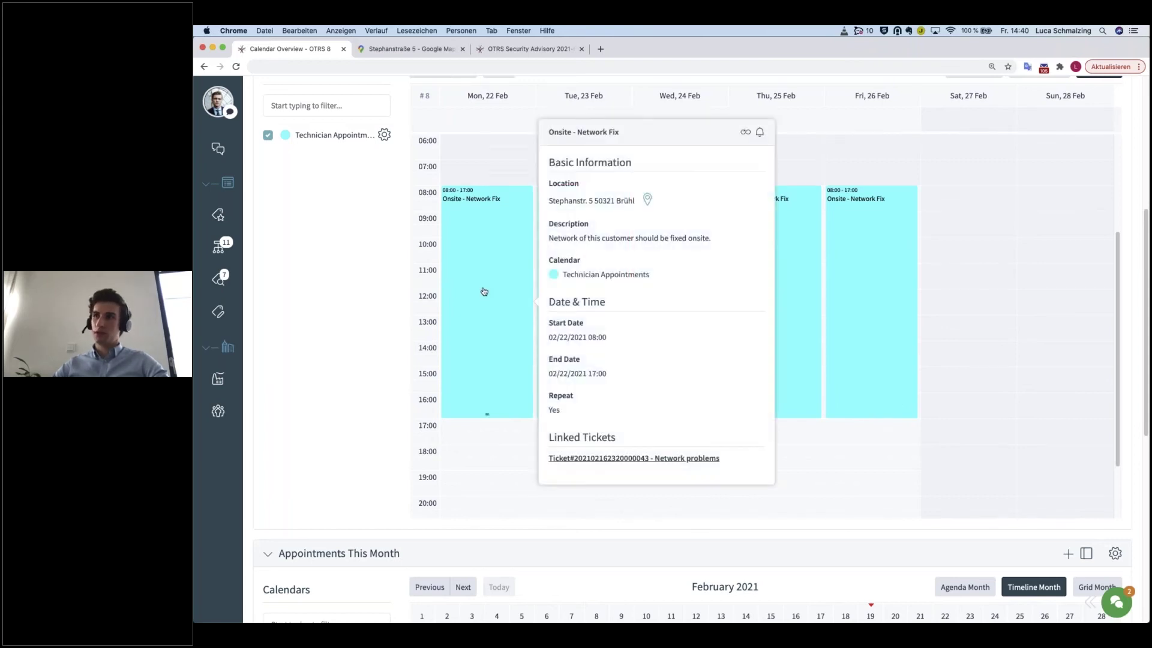
{"action": "left_click", "coordinate": [481, 291]}
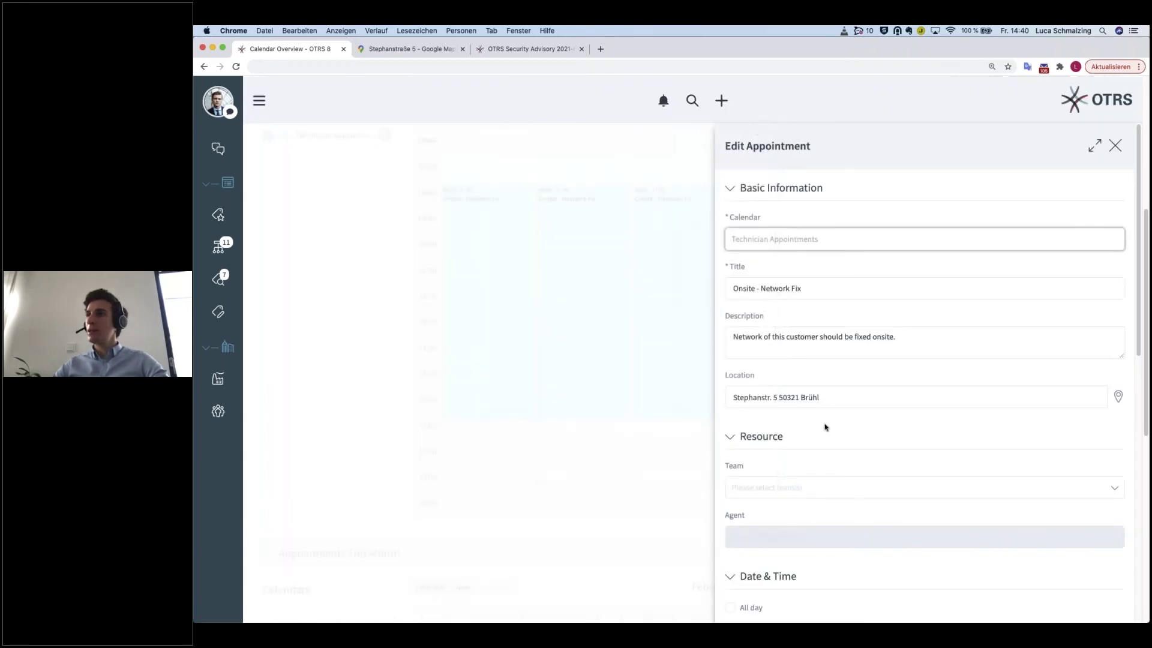
{"action": "scroll", "coordinate": [828, 437], "scroll_direction": "down", "scroll_amount": 10}
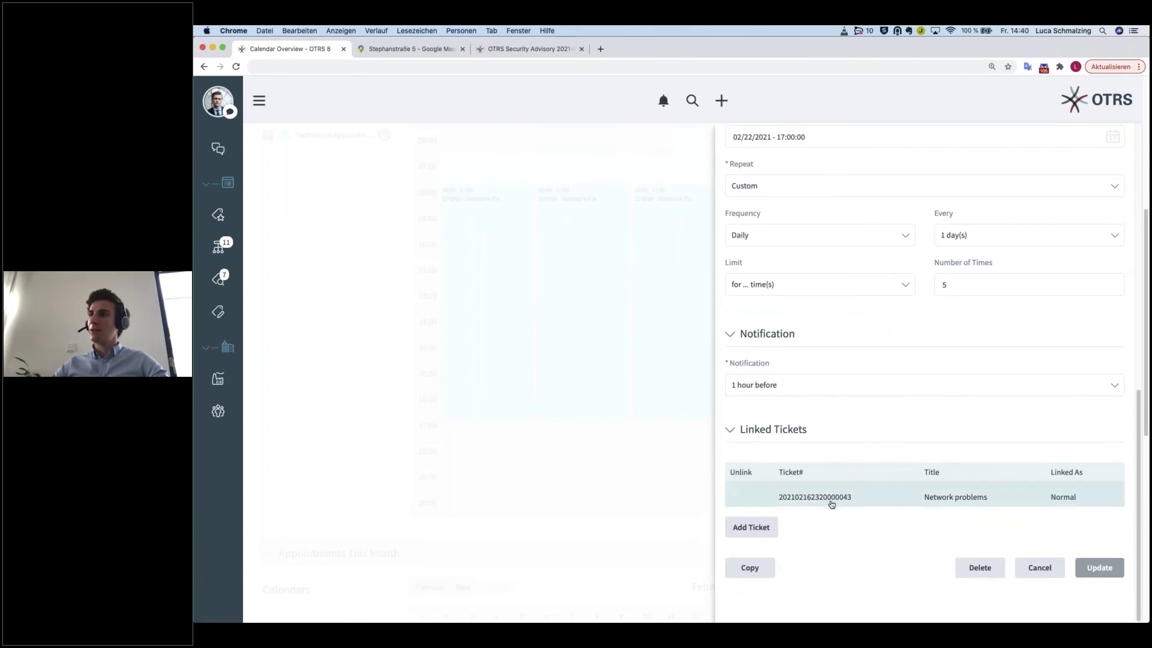
{"action": "left_click", "coordinate": [828, 498]}
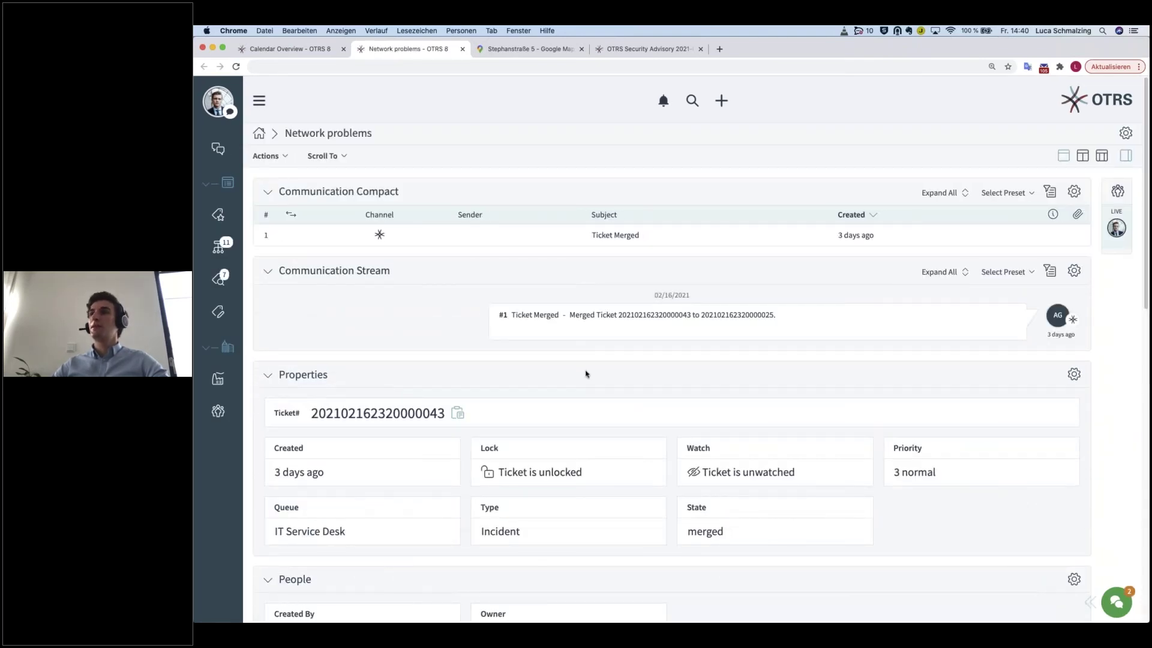
Examine the Network problems ticket's properties, people and customer information, down to its linked appointments.
{"action": "scroll", "coordinate": [585, 371], "scroll_direction": "down", "scroll_amount": 3}
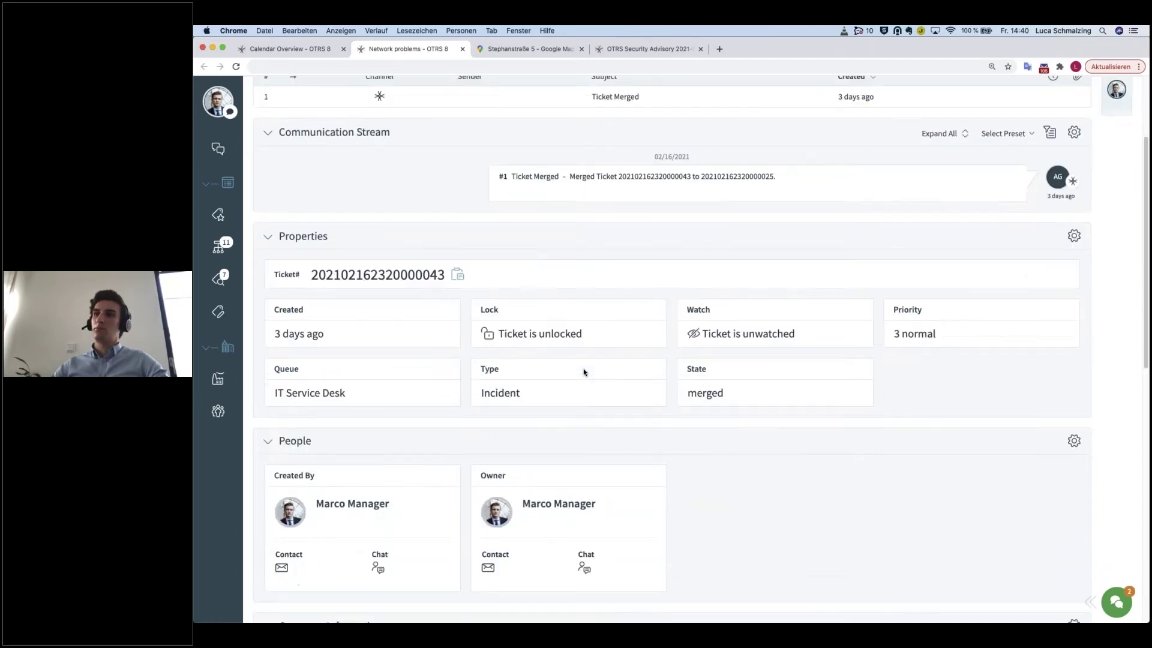
{"action": "scroll", "coordinate": [585, 372], "scroll_direction": "down", "scroll_amount": 5}
{"action": "scroll", "coordinate": [612, 398], "scroll_direction": "up", "scroll_amount": 4}
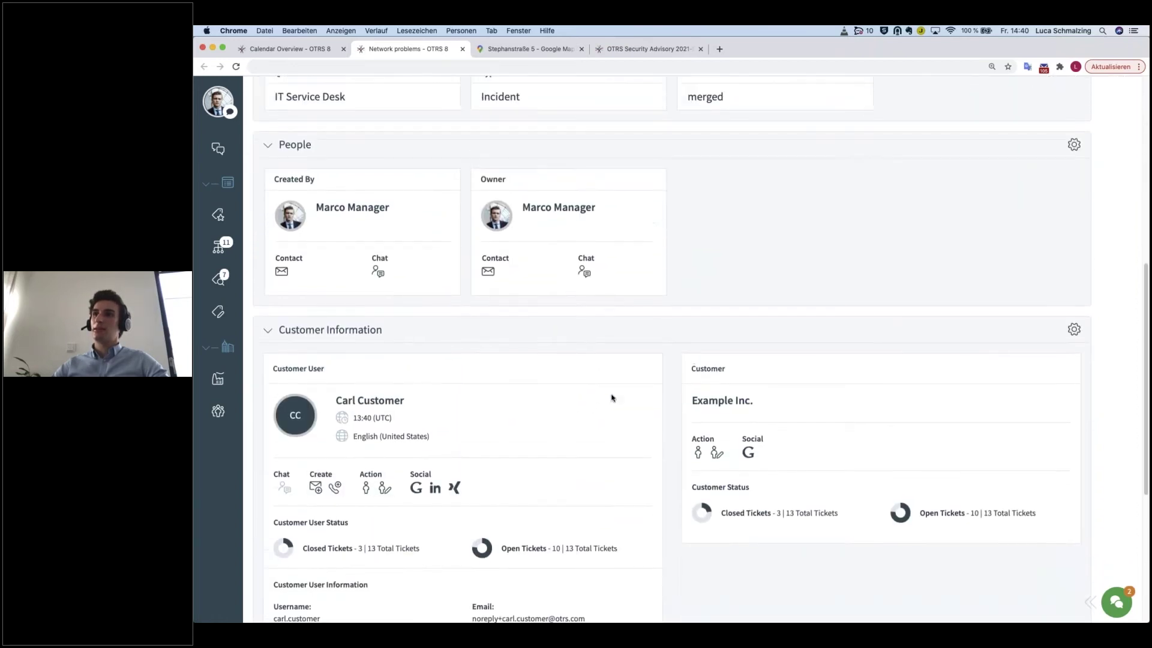
{"action": "scroll", "coordinate": [608, 398], "scroll_direction": "up", "scroll_amount": 5}
{"action": "scroll", "coordinate": [609, 398], "scroll_direction": "down", "scroll_amount": 12}
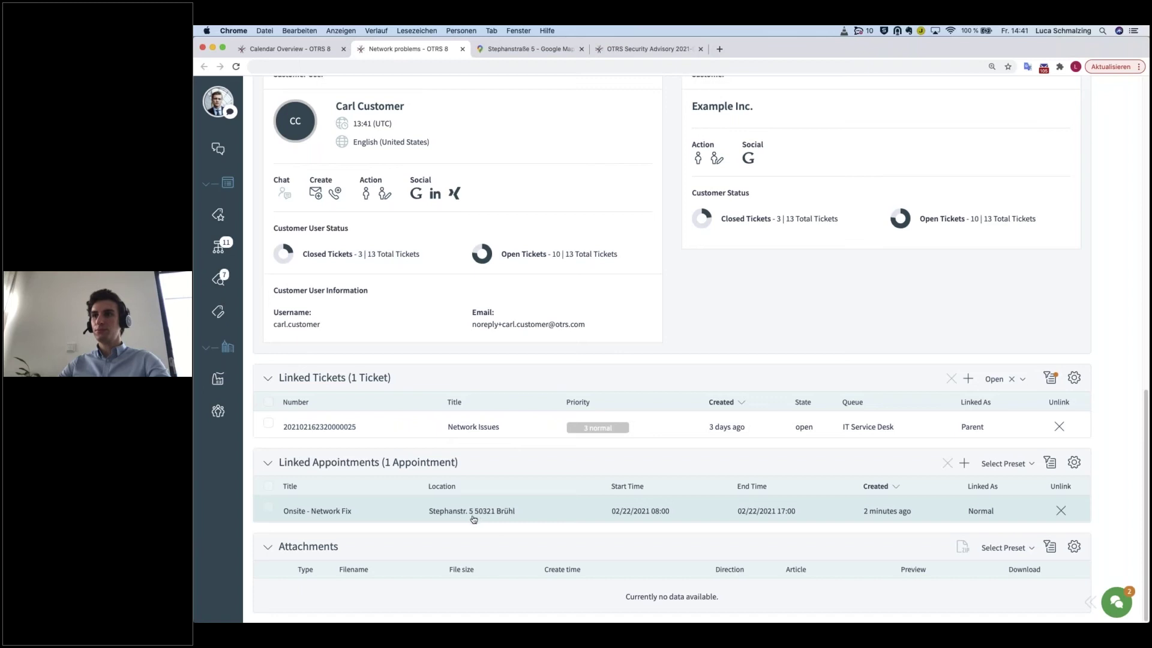
Open the linked Onsite - Network Fix appointment from the ticket, check its basic information, and close it.
{"action": "left_click", "coordinate": [343, 512]}
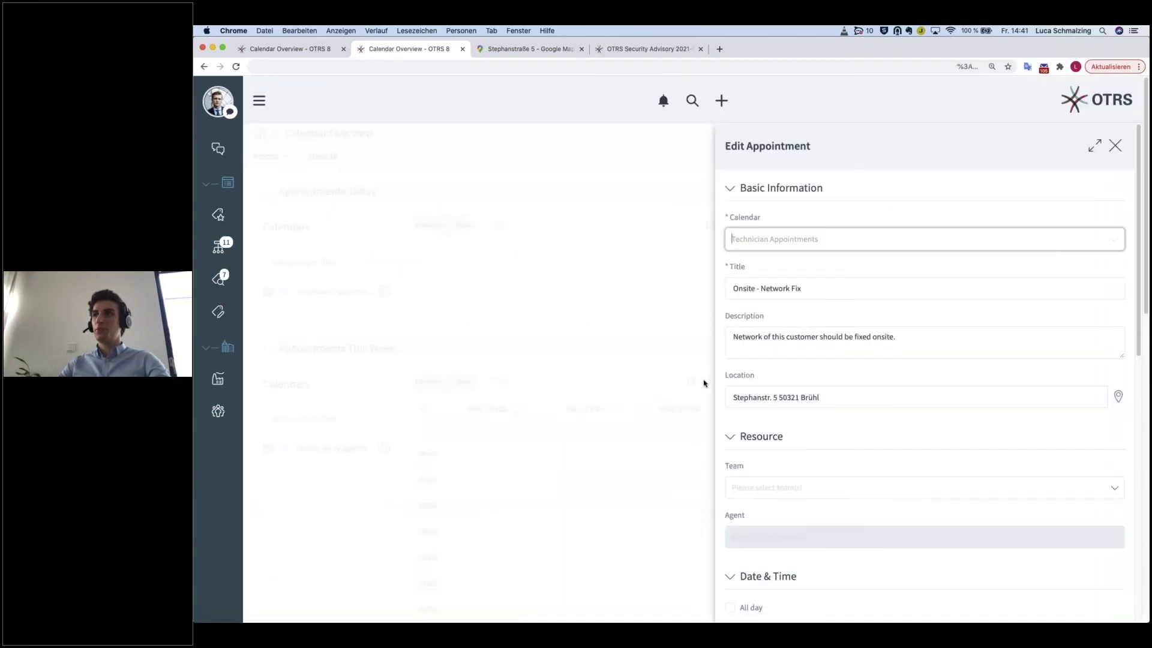
{"action": "scroll", "coordinate": [973, 309], "scroll_direction": "down", "scroll_amount": 2}
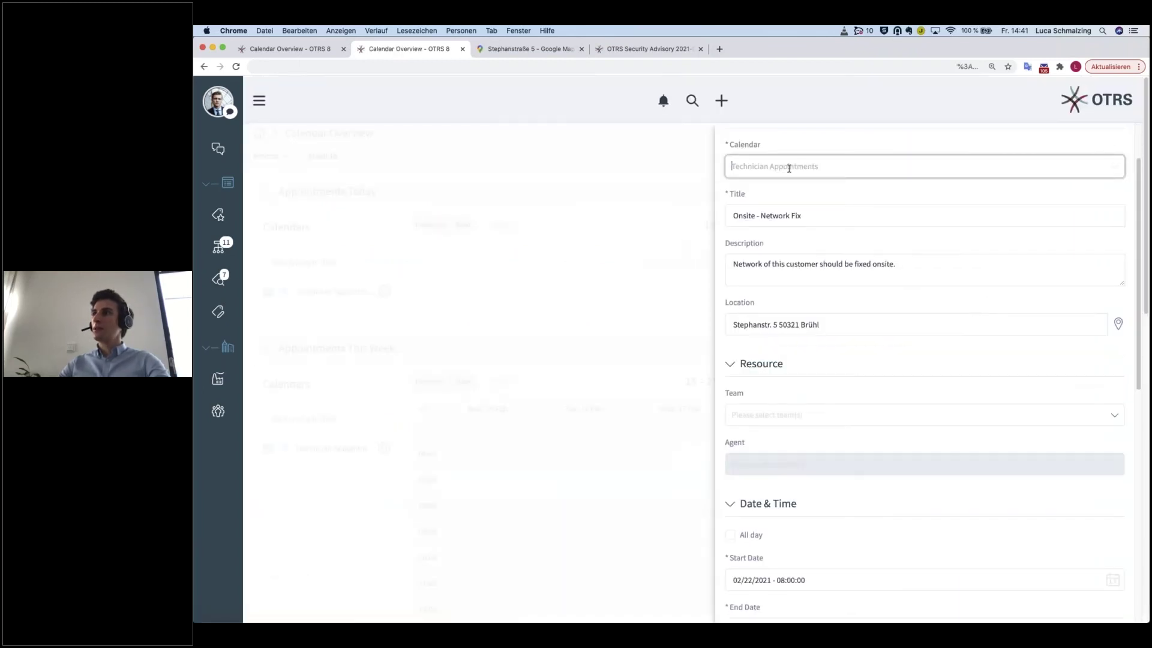
{"action": "scroll", "coordinate": [1113, 158], "scroll_direction": "up", "scroll_amount": 3}
{"action": "left_click", "coordinate": [1128, 144]}
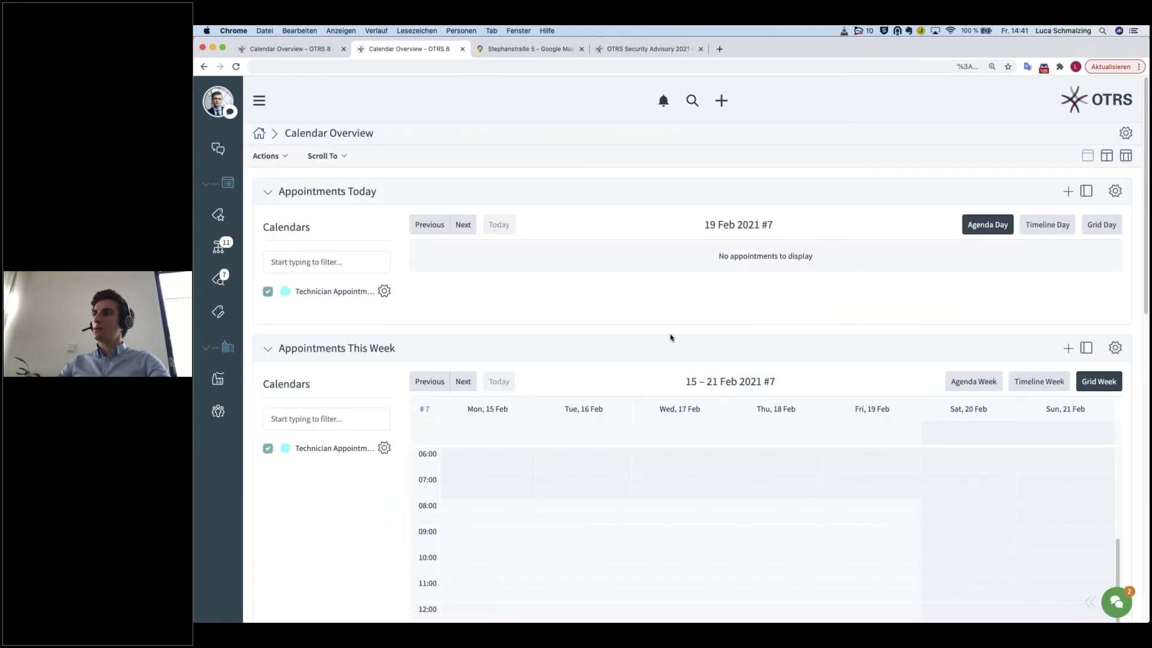
Show the week of 22–28 Feb 2021 in the weekly appointments calendar.
{"action": "scroll", "coordinate": [380, 391], "scroll_direction": "down", "scroll_amount": 10}
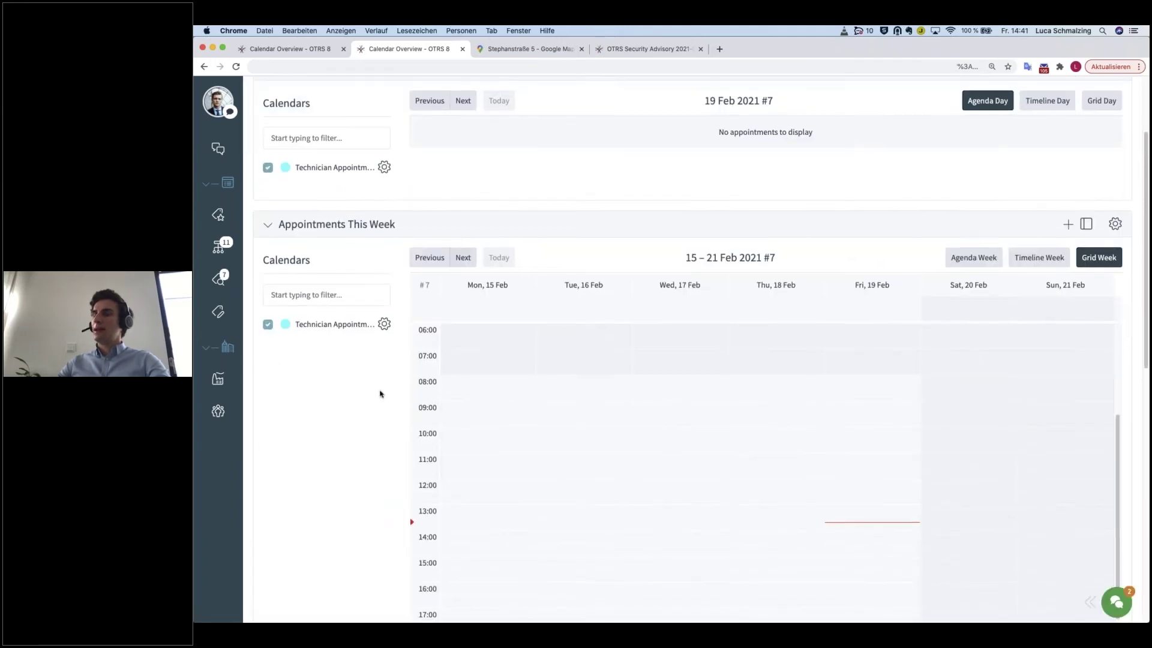
{"action": "scroll", "coordinate": [728, 304], "scroll_direction": "up", "scroll_amount": 9}
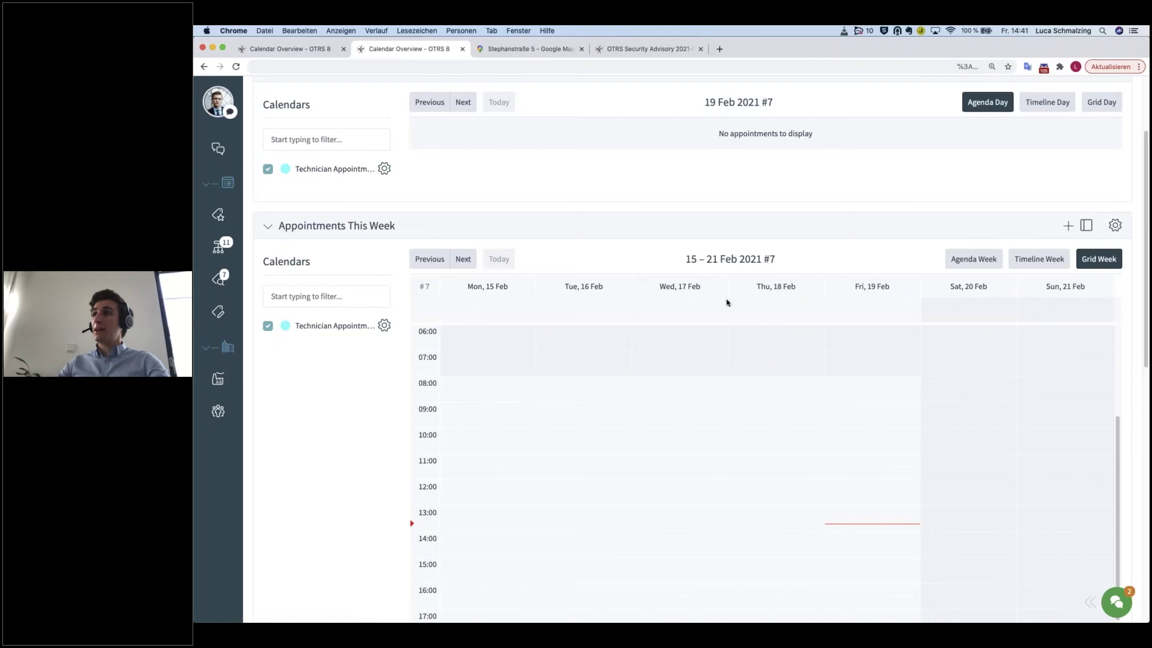
{"action": "left_click", "coordinate": [460, 300]}
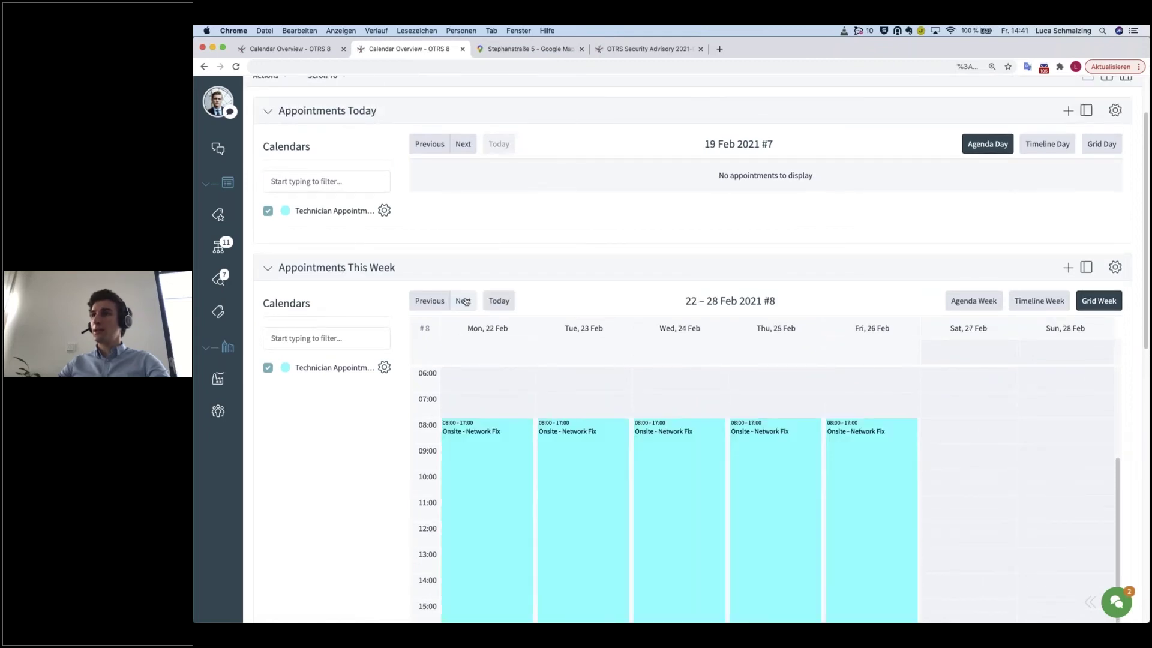
{"action": "scroll", "coordinate": [424, 339], "scroll_direction": "down", "scroll_amount": 3}
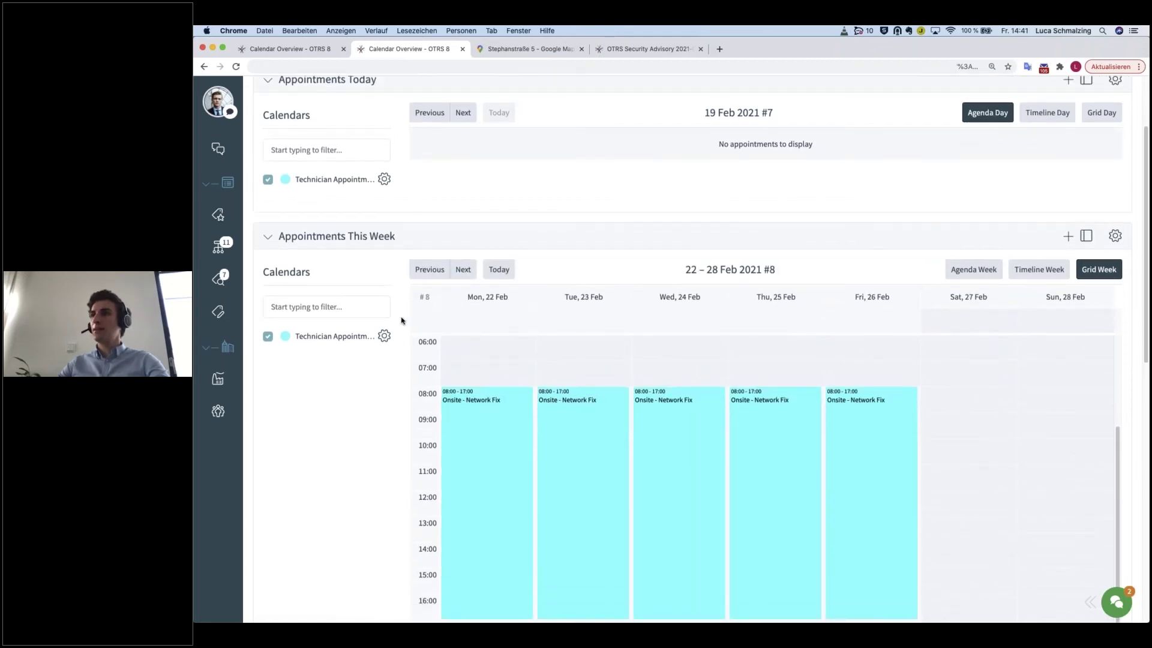
{"action": "scroll", "coordinate": [401, 322], "scroll_direction": "up", "scroll_amount": 6}
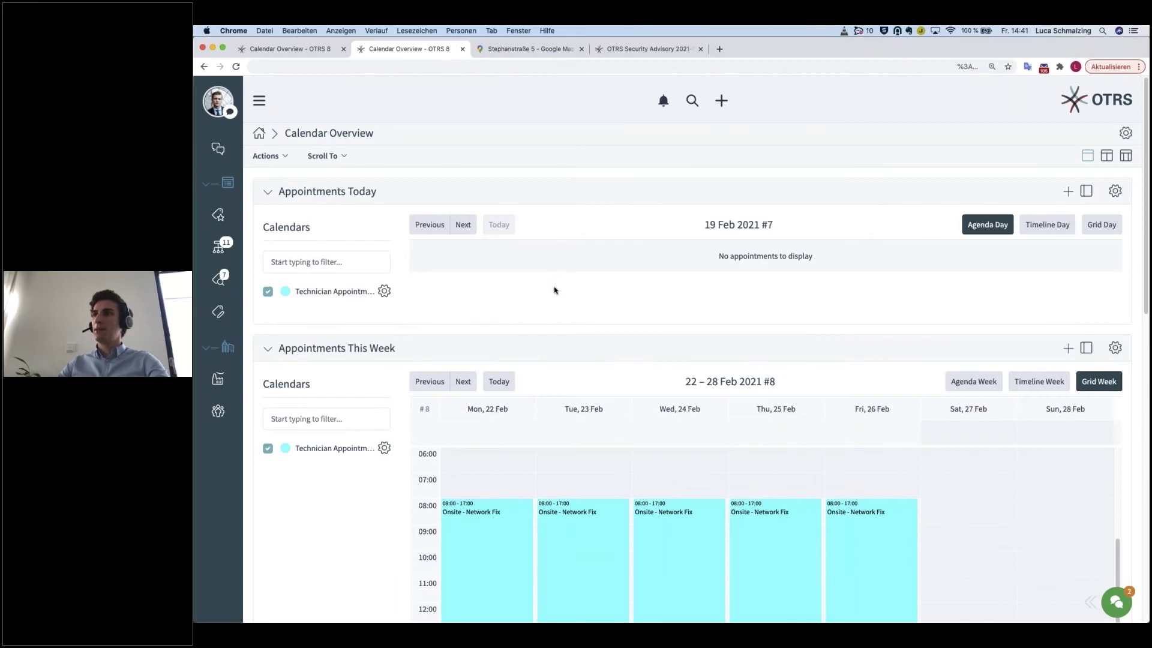
Advance the daily appointments agenda to 22 Feb 2021.
{"action": "left_click", "coordinate": [466, 226]}
{"action": "left_click", "coordinate": [466, 225]}
{"action": "left_click", "coordinate": [465, 225]}
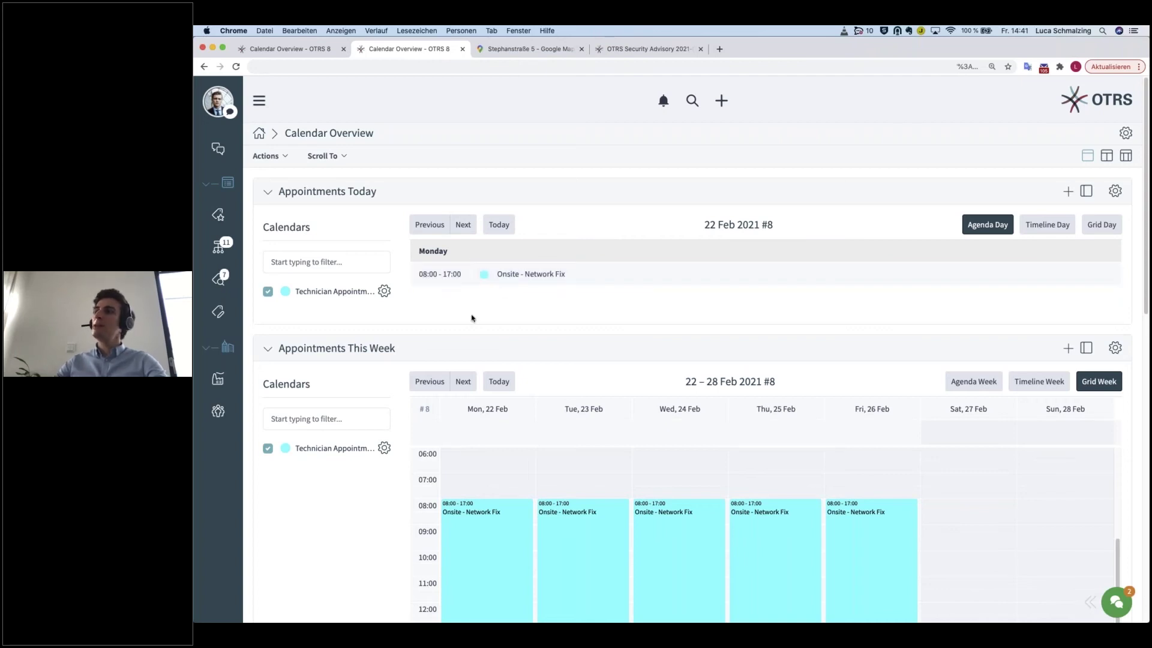
Extend the repeating Onsite - Network Fix appointment in the weekly grid to end at 18:00.
{"action": "scroll", "coordinate": [479, 308], "scroll_direction": "down", "scroll_amount": 8}
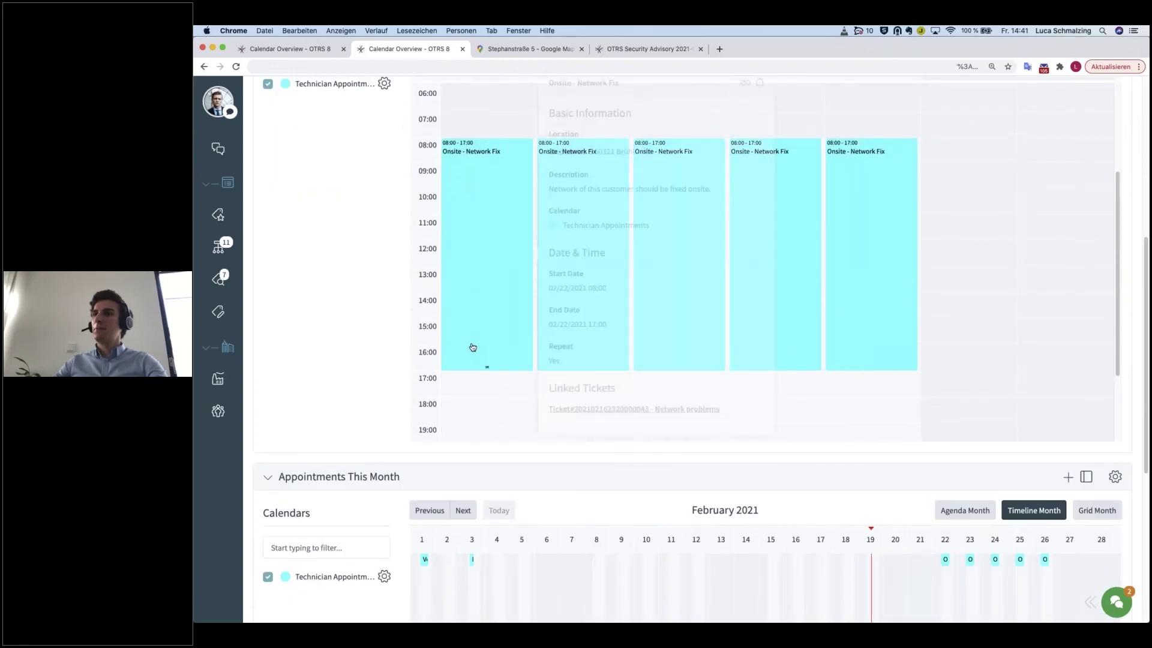
{"action": "mouse_move", "coordinate": [471, 346]}
{"action": "scroll", "coordinate": [468, 337], "scroll_direction": "down", "scroll_amount": 3}
{"action": "left_click_drag", "start_coordinate": [496, 314], "coordinate": [486, 371]}
{"action": "mouse_move", "coordinate": [488, 344]}
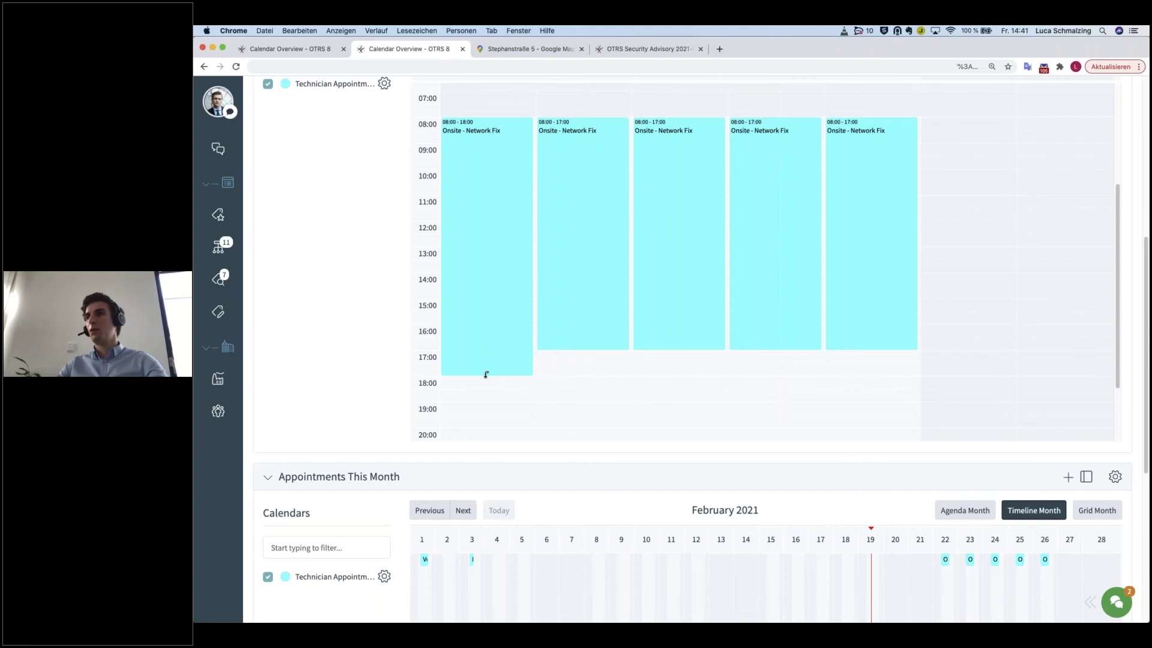
Shorten the repeating Onsite - Network Fix appointment to end at 16:00, then shift it to 09:00–17:00.
{"action": "left_click_drag", "start_coordinate": [488, 378], "coordinate": [488, 325]}
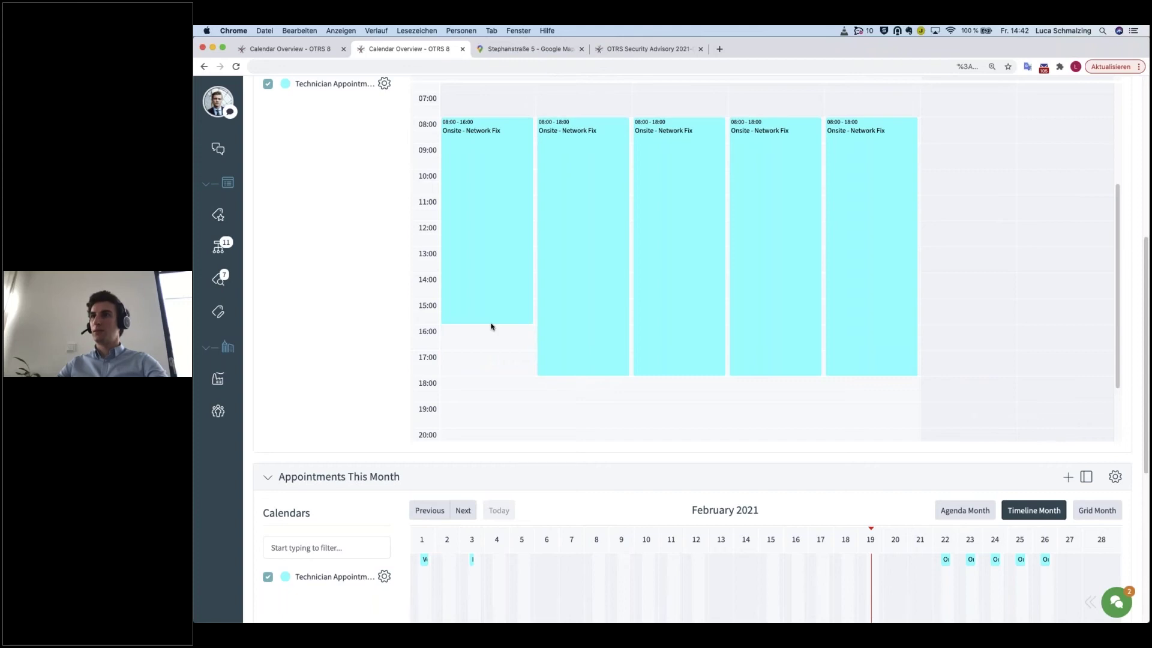
{"action": "left_click_drag", "start_coordinate": [494, 289], "coordinate": [492, 313]}
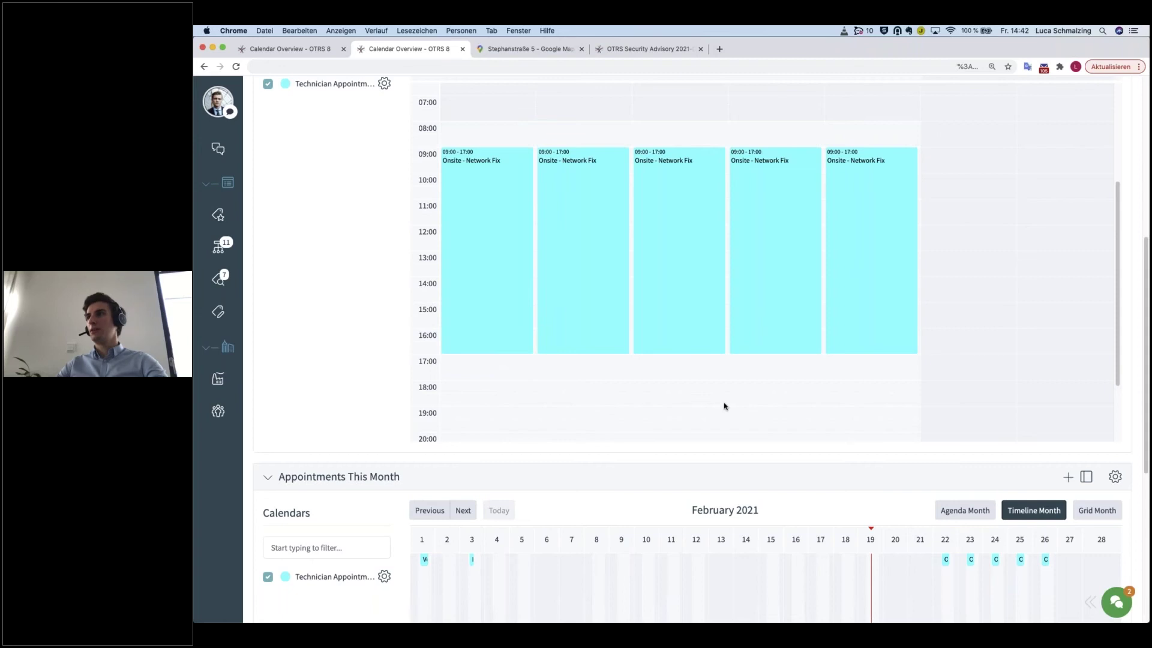
View the week of 22–28 Feb as a weekly timeline and then as a weekly agenda.
{"action": "scroll", "coordinate": [713, 404], "scroll_direction": "up", "scroll_amount": 1}
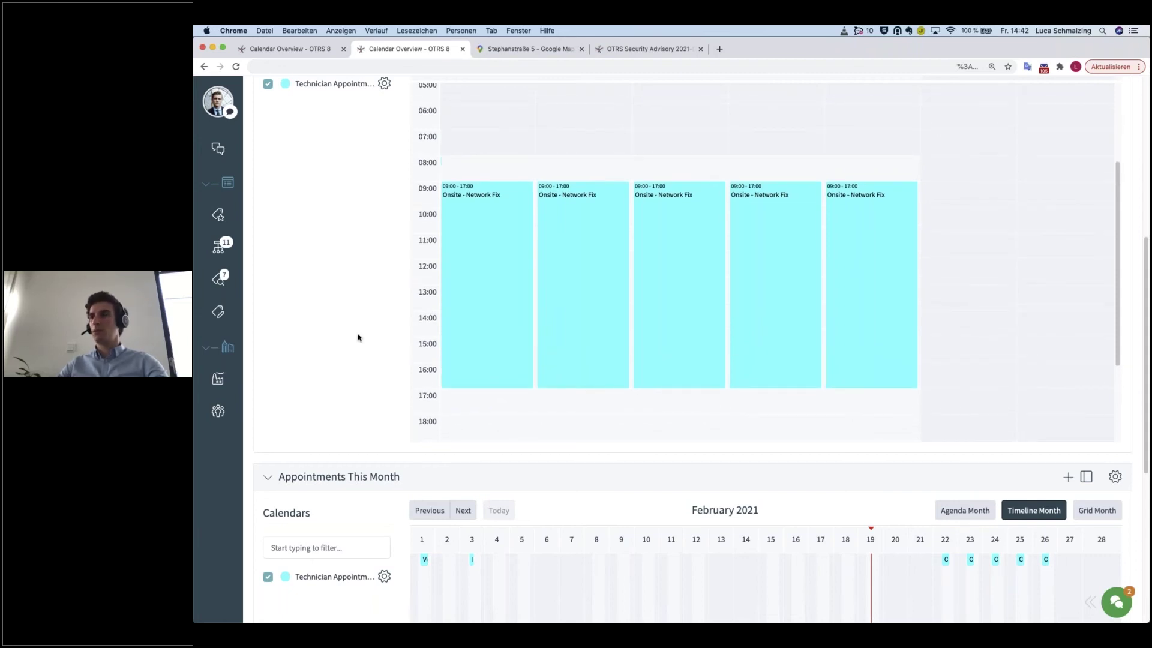
{"action": "scroll", "coordinate": [359, 336], "scroll_direction": "up", "scroll_amount": 5}
{"action": "scroll", "coordinate": [359, 338], "scroll_direction": "down", "scroll_amount": 2}
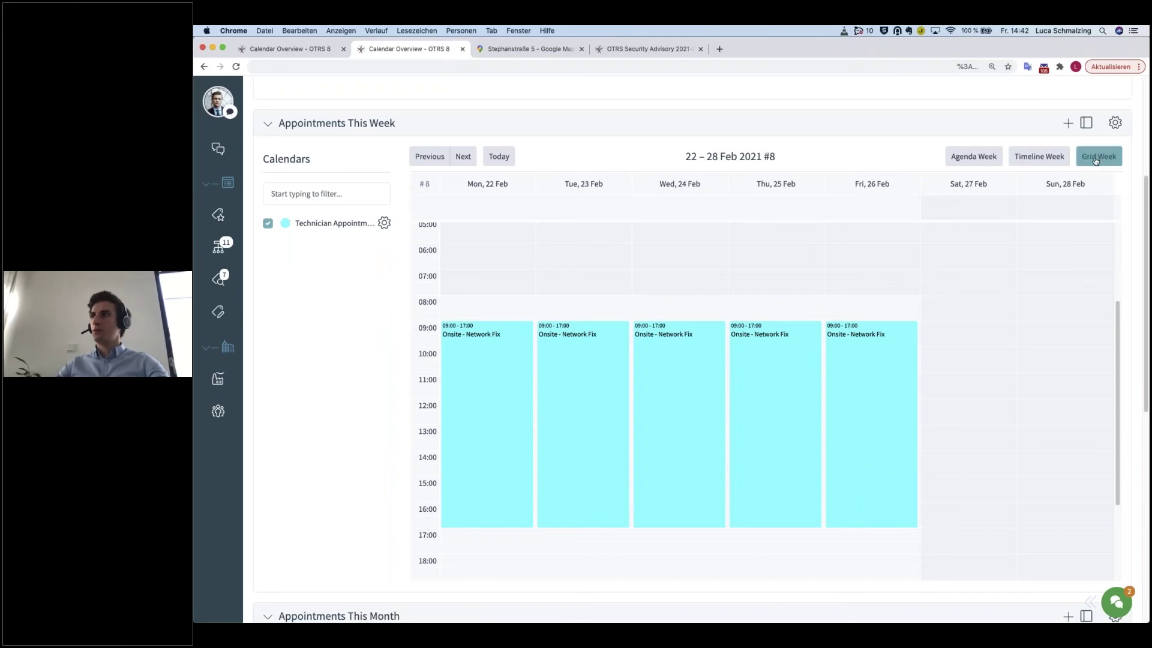
{"action": "left_click", "coordinate": [1040, 157]}
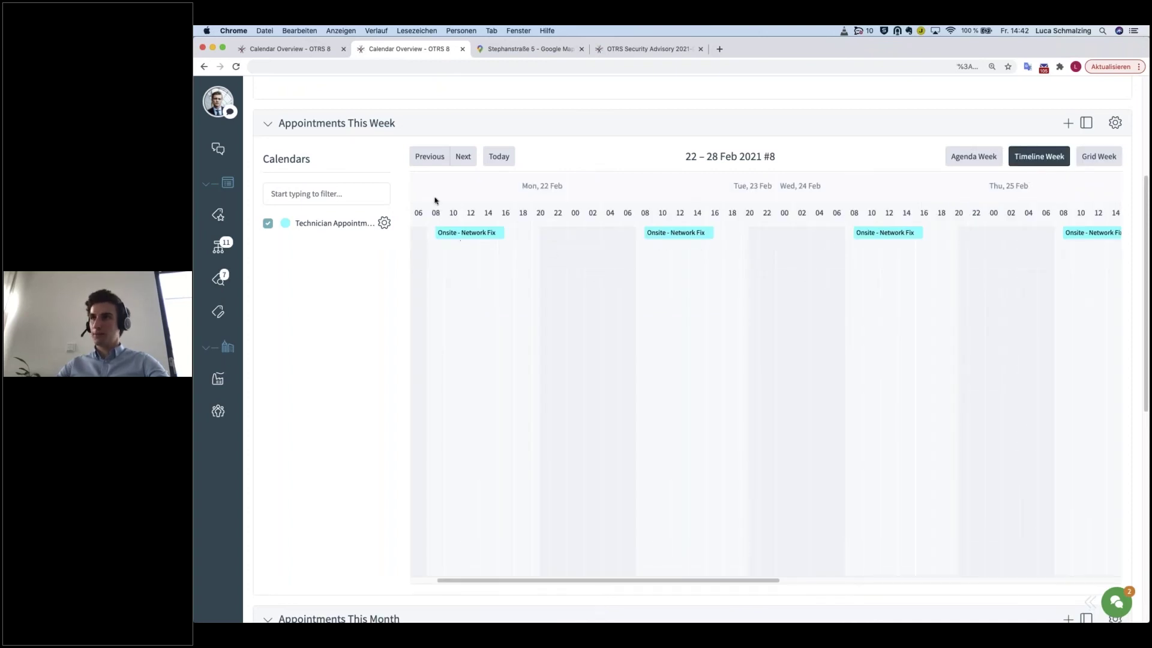
{"action": "scroll", "coordinate": [307, 380], "scroll_direction": "down", "scroll_amount": 1}
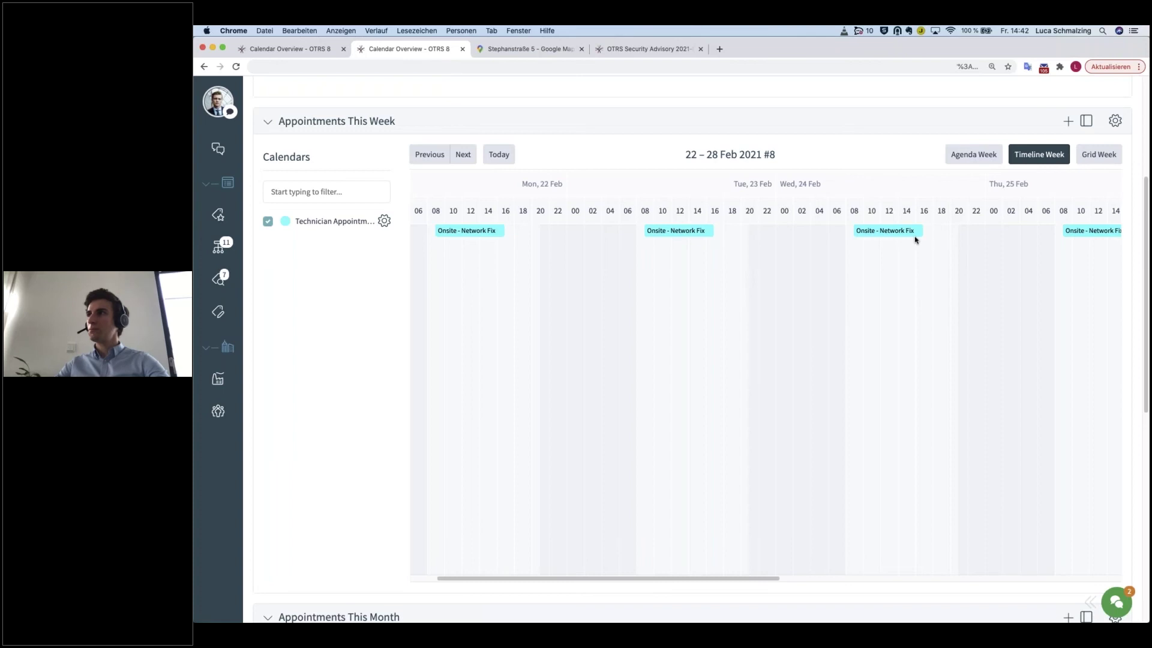
{"action": "left_click", "coordinate": [968, 159]}
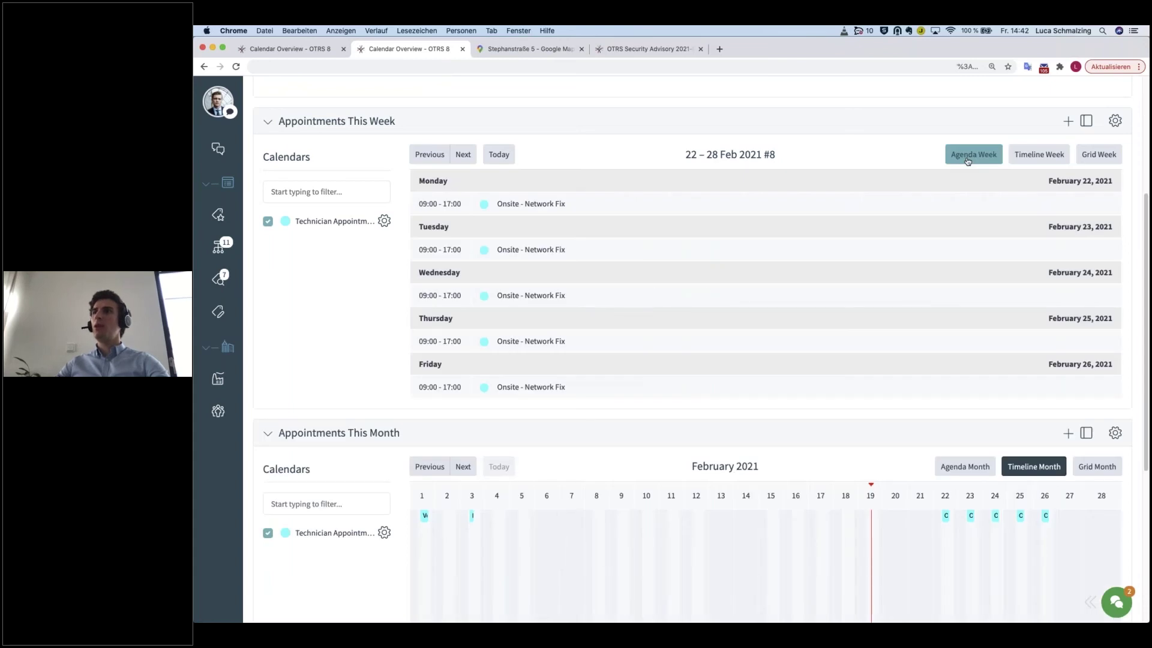
Show the February 2021 appointments in the monthly widget as an agenda and read through the entries.
{"action": "left_click", "coordinate": [504, 247]}
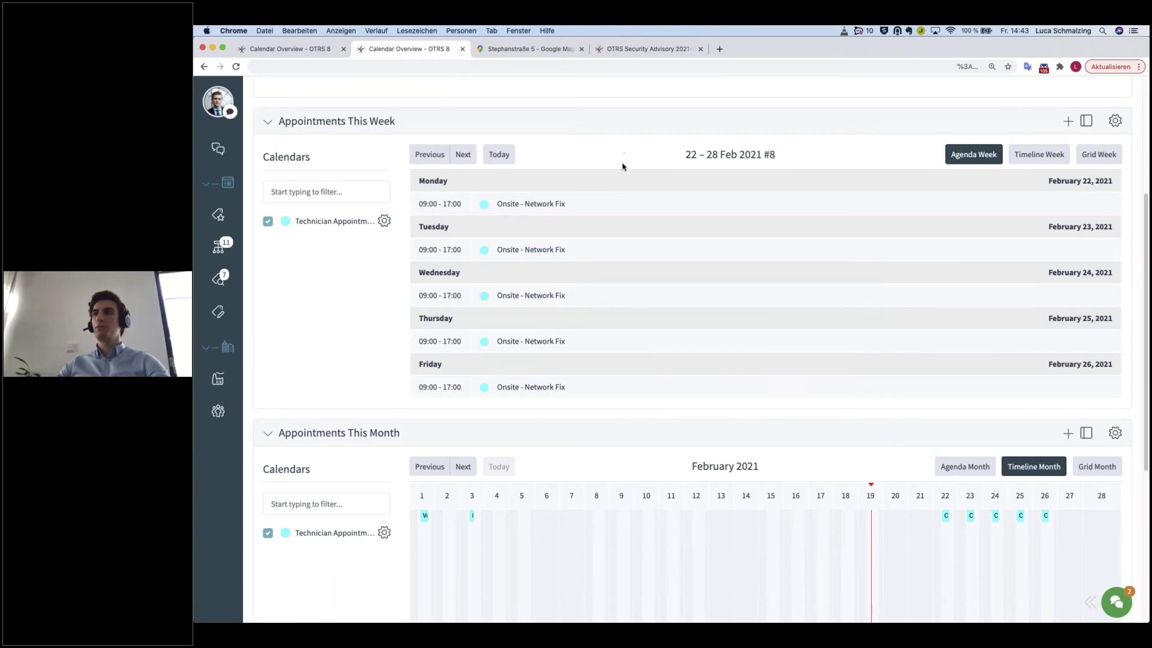
{"action": "scroll", "coordinate": [645, 401], "scroll_direction": "down", "scroll_amount": 3}
{"action": "scroll", "coordinate": [960, 368], "scroll_direction": "down", "scroll_amount": 1}
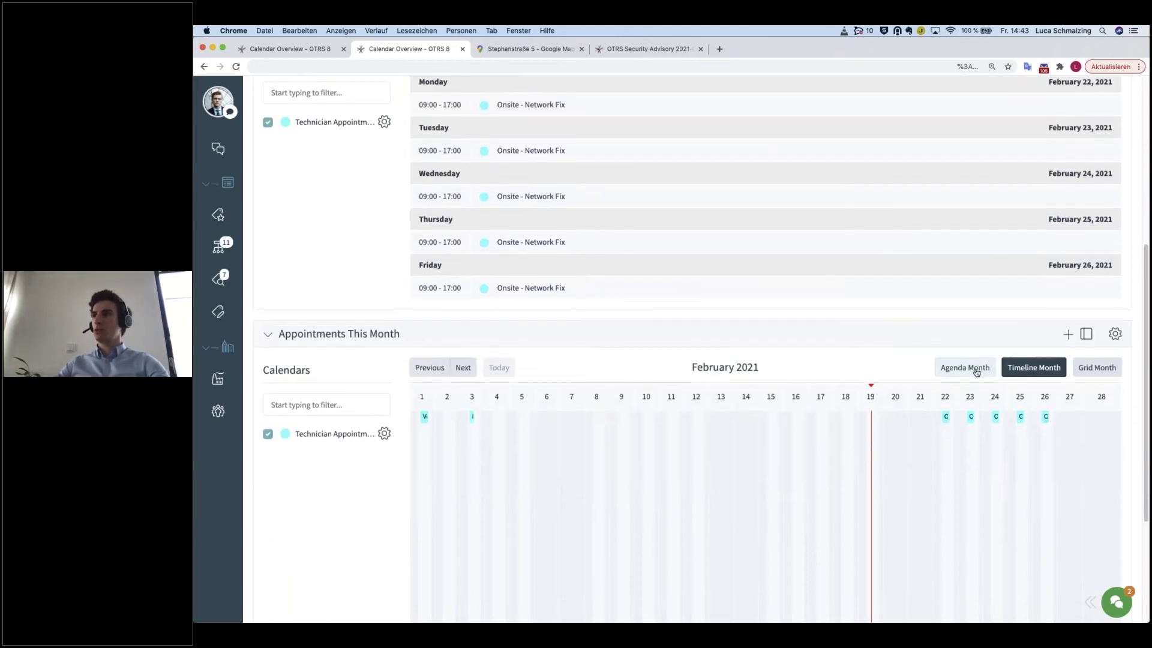
{"action": "left_click", "coordinate": [976, 372]}
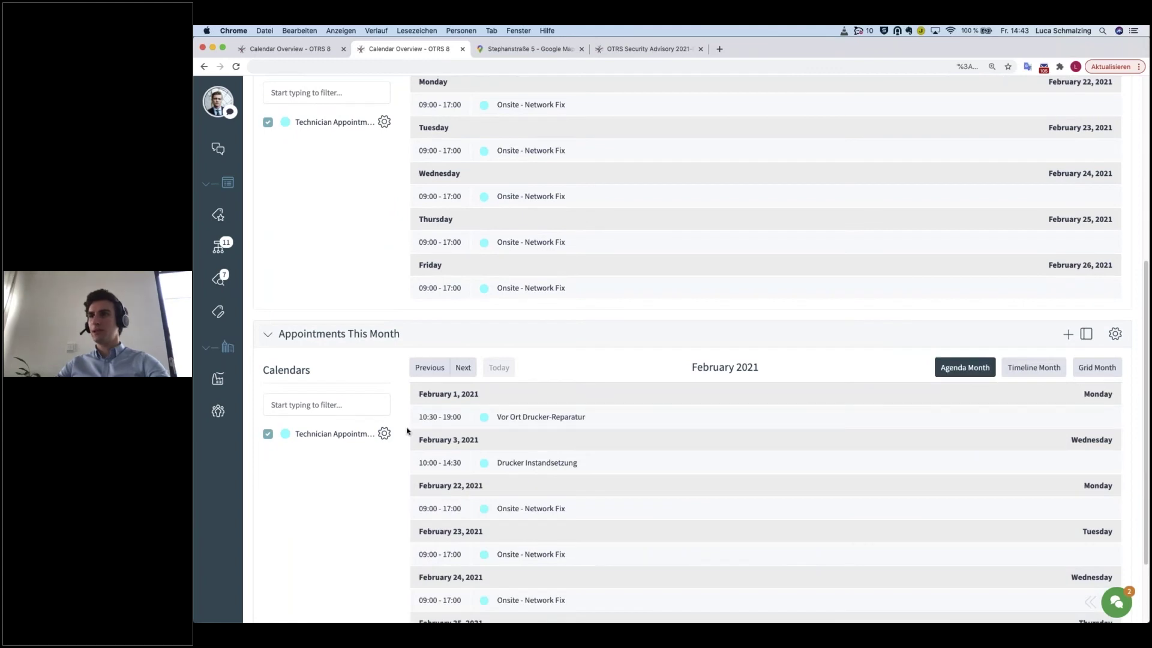
{"action": "scroll", "coordinate": [407, 430], "scroll_direction": "down", "scroll_amount": 4}
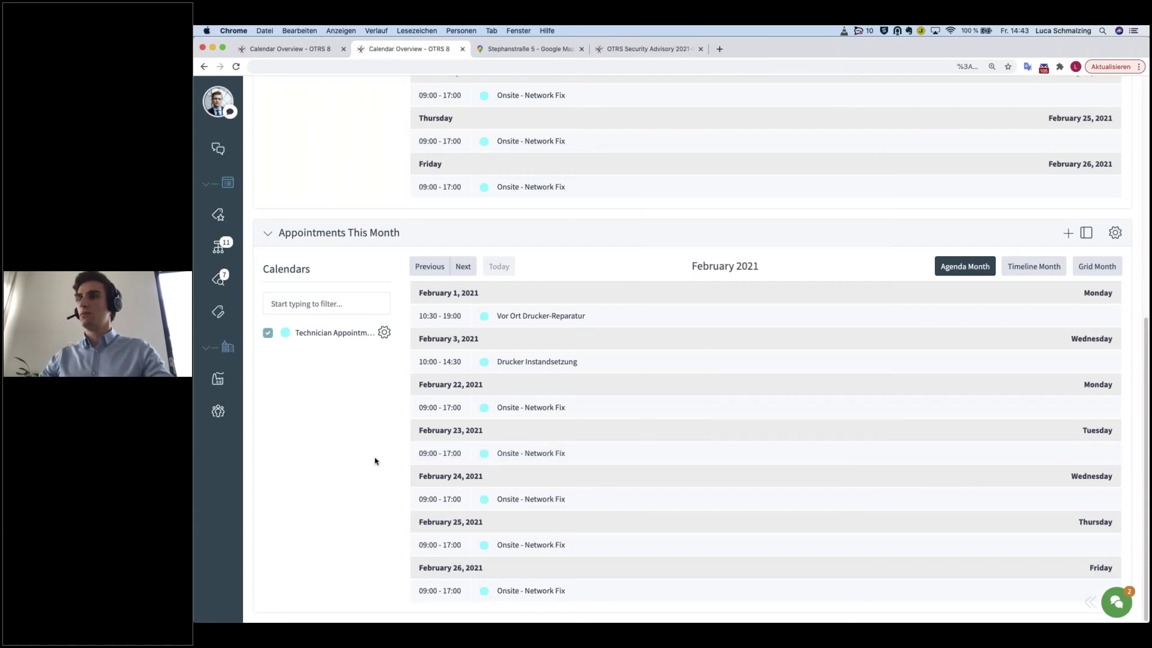
Show the February 2021 appointments in the monthly widget as a month grid.
{"action": "scroll", "coordinate": [375, 461], "scroll_direction": "up", "scroll_amount": 3}
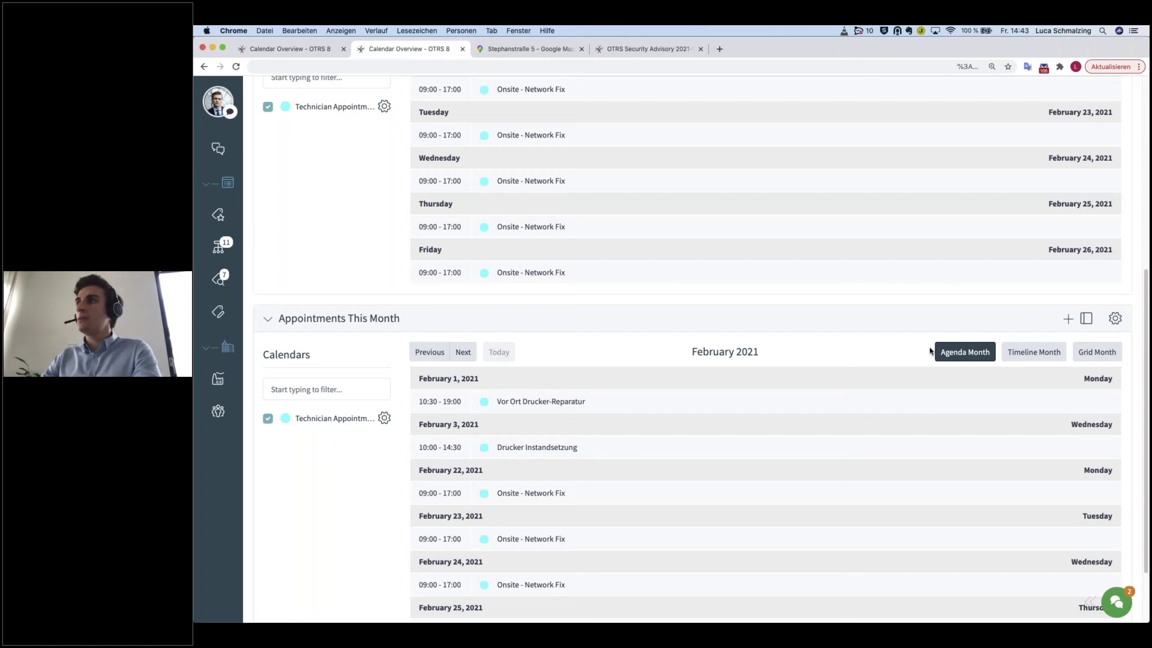
{"action": "scroll", "coordinate": [1076, 335], "scroll_direction": "up", "scroll_amount": 1}
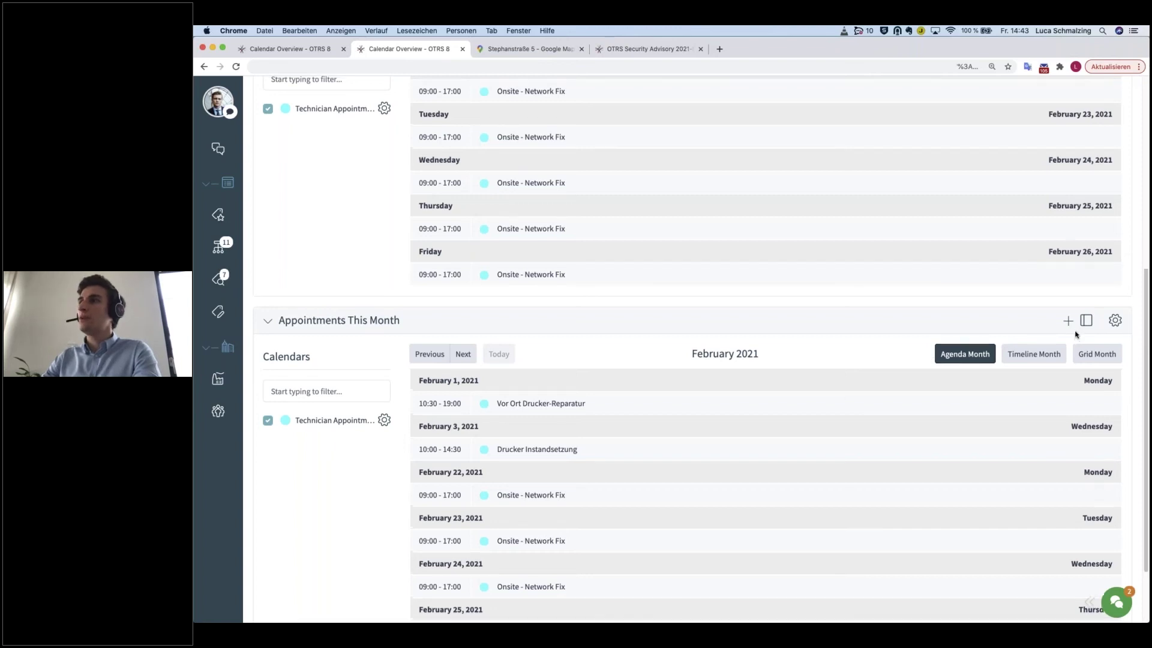
{"action": "left_click", "coordinate": [1034, 343]}
{"action": "left_click", "coordinate": [1080, 343]}
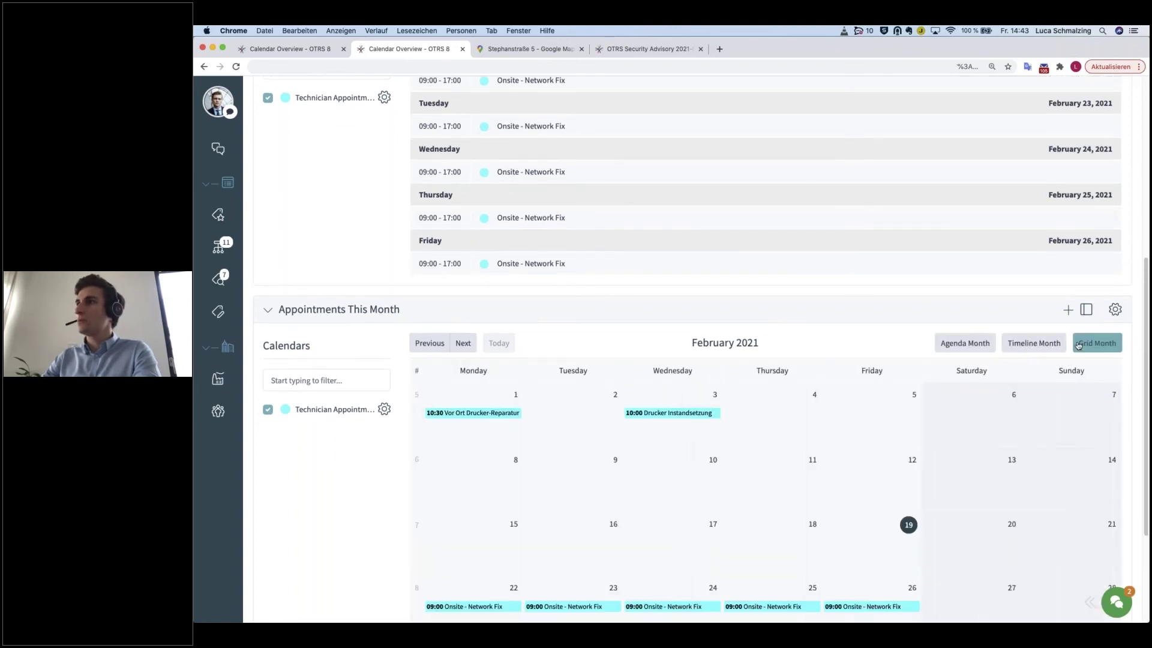
{"action": "scroll", "coordinate": [1080, 324], "scroll_direction": "down", "scroll_amount": 3}
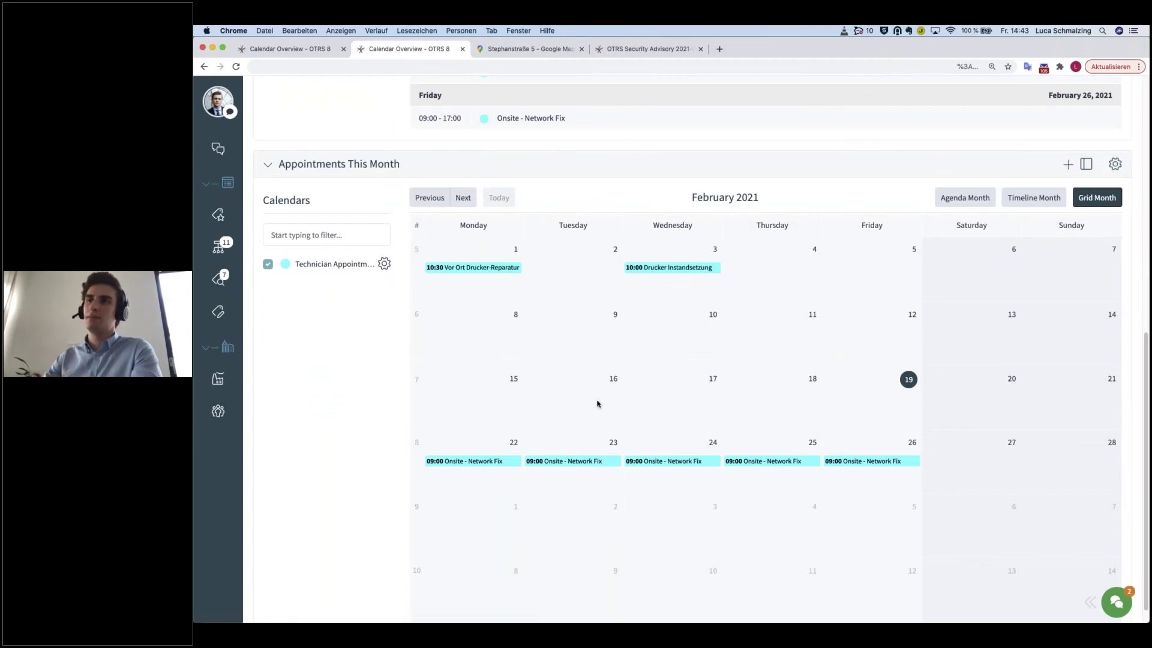
{"action": "scroll", "coordinate": [514, 405], "scroll_direction": "up", "scroll_amount": 3}
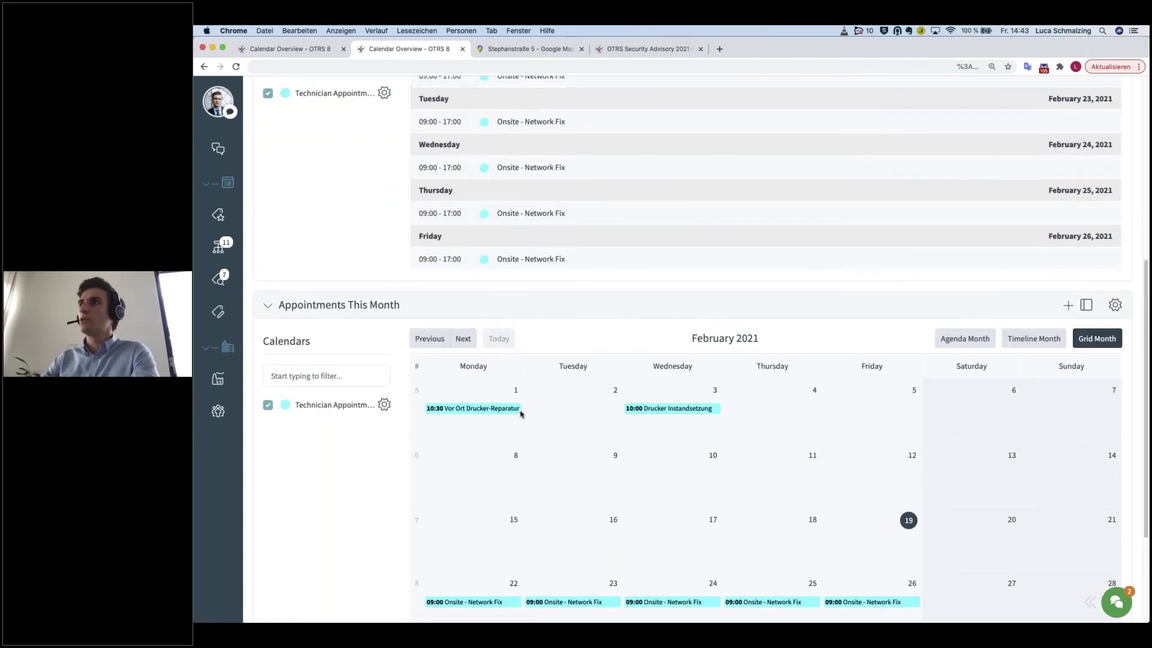
Show the 22–28 Feb appointments in the weekly widget as a timeline.
{"action": "scroll", "coordinate": [521, 413], "scroll_direction": "up", "scroll_amount": 3}
{"action": "left_click", "coordinate": [1049, 137]}
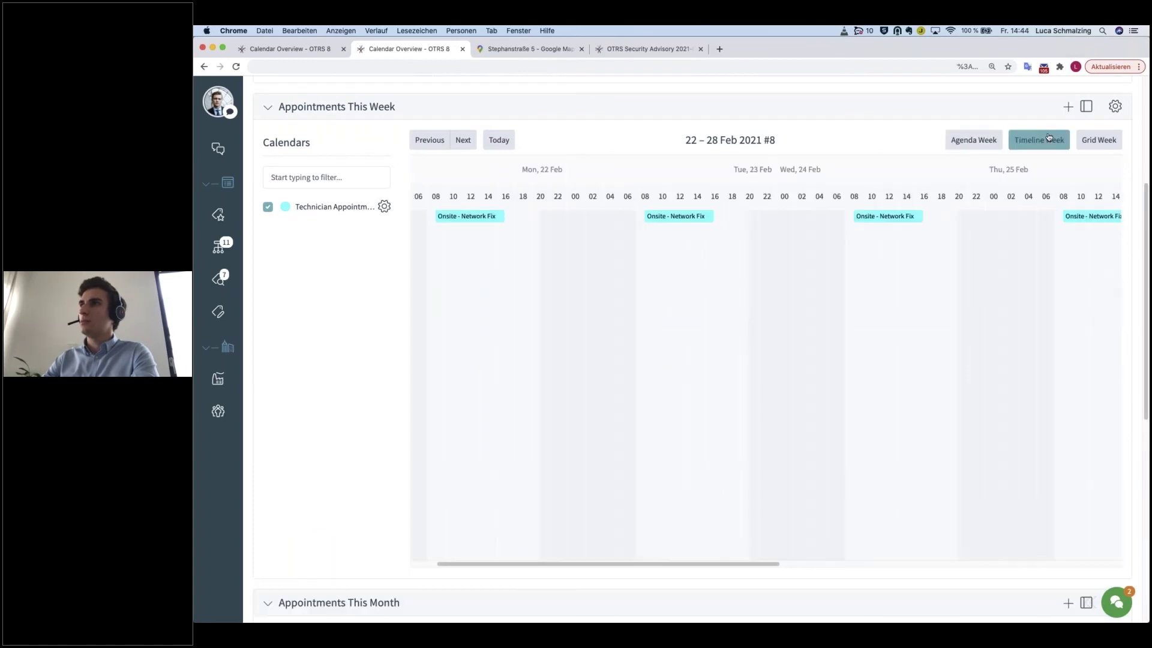
{"action": "scroll", "coordinate": [831, 183], "scroll_direction": "up", "scroll_amount": 5}
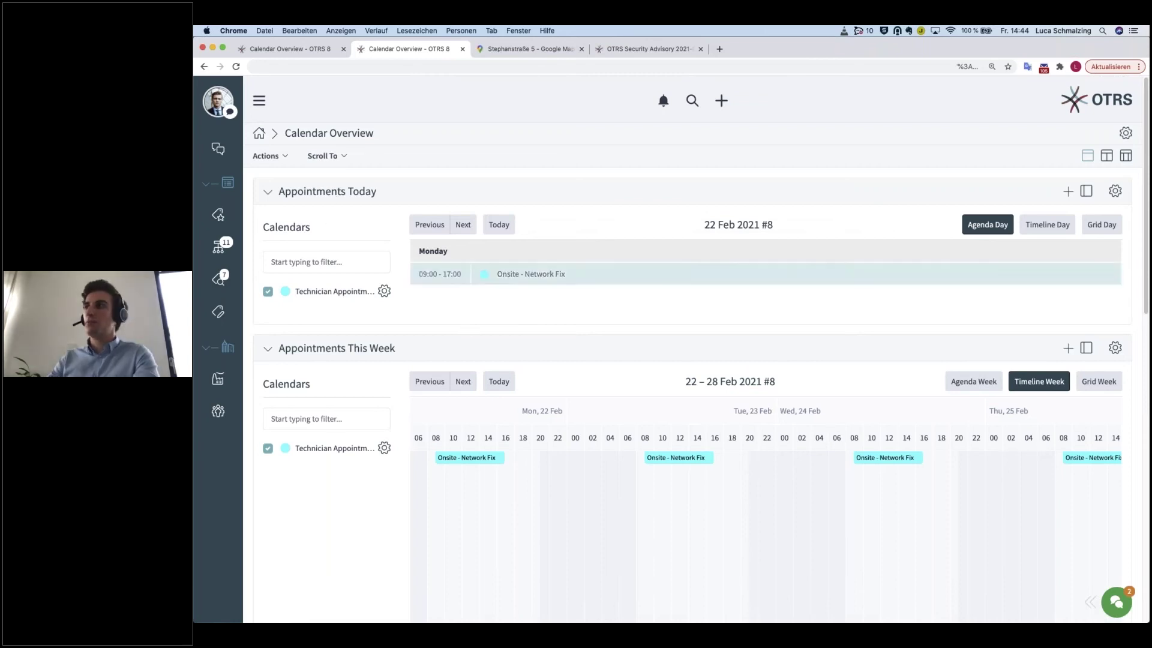
{"action": "scroll", "coordinate": [480, 288], "scroll_direction": "down", "scroll_amount": 1}
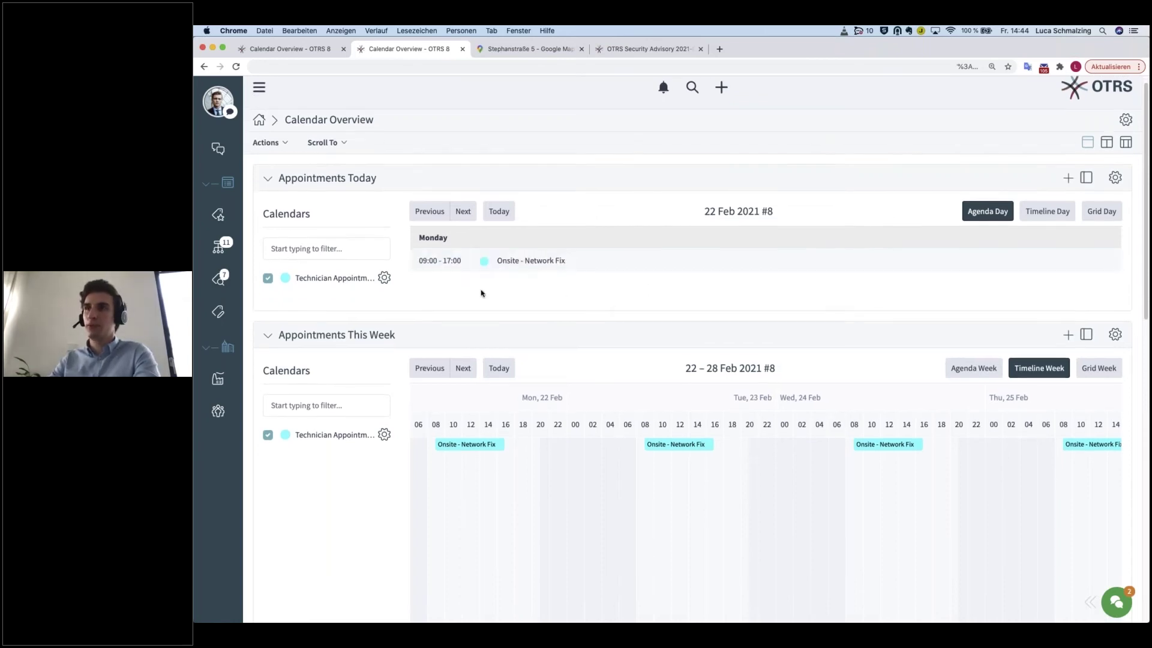
{"action": "scroll", "coordinate": [694, 286], "scroll_direction": "down", "scroll_amount": 3}
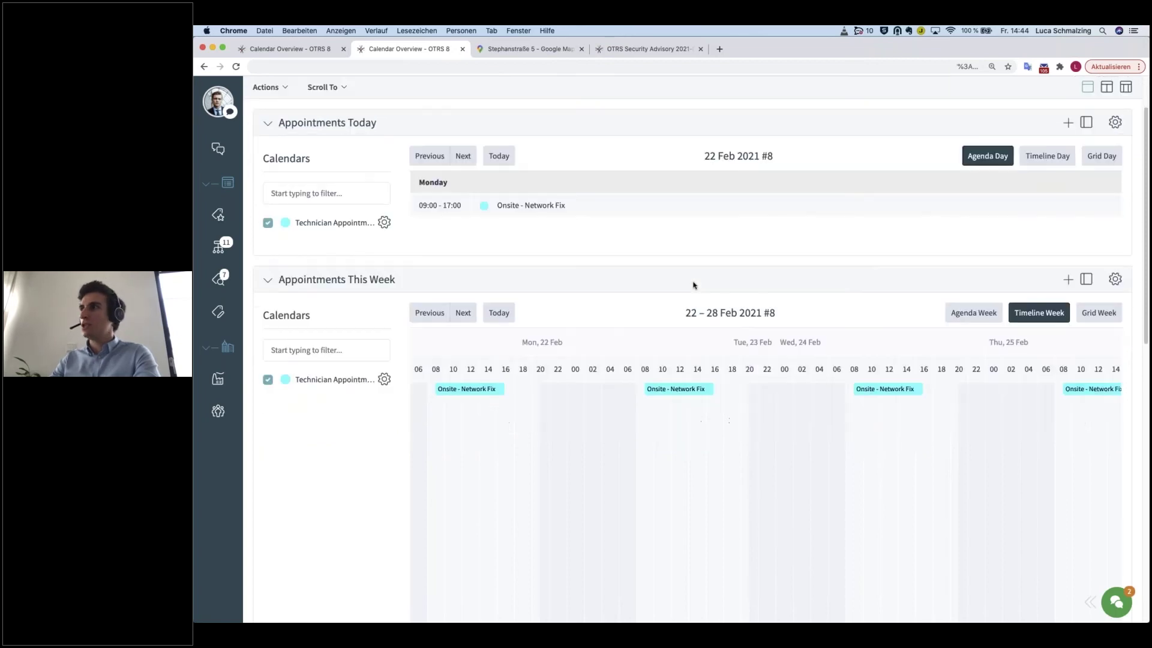
{"action": "scroll", "coordinate": [694, 285], "scroll_direction": "down", "scroll_amount": 2}
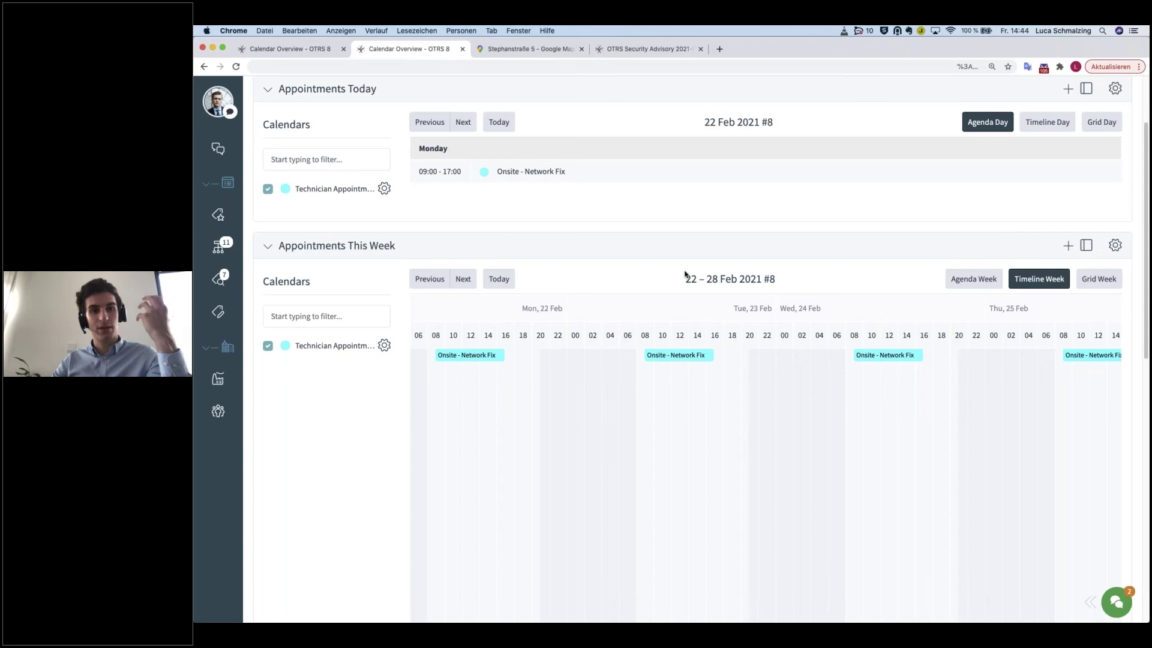
Return the daily appointments agenda to today's date.
{"action": "scroll", "coordinate": [684, 274], "scroll_direction": "up", "scroll_amount": 1}
{"action": "scroll", "coordinate": [685, 275], "scroll_direction": "up", "scroll_amount": 4}
{"action": "left_click", "coordinate": [504, 222]}
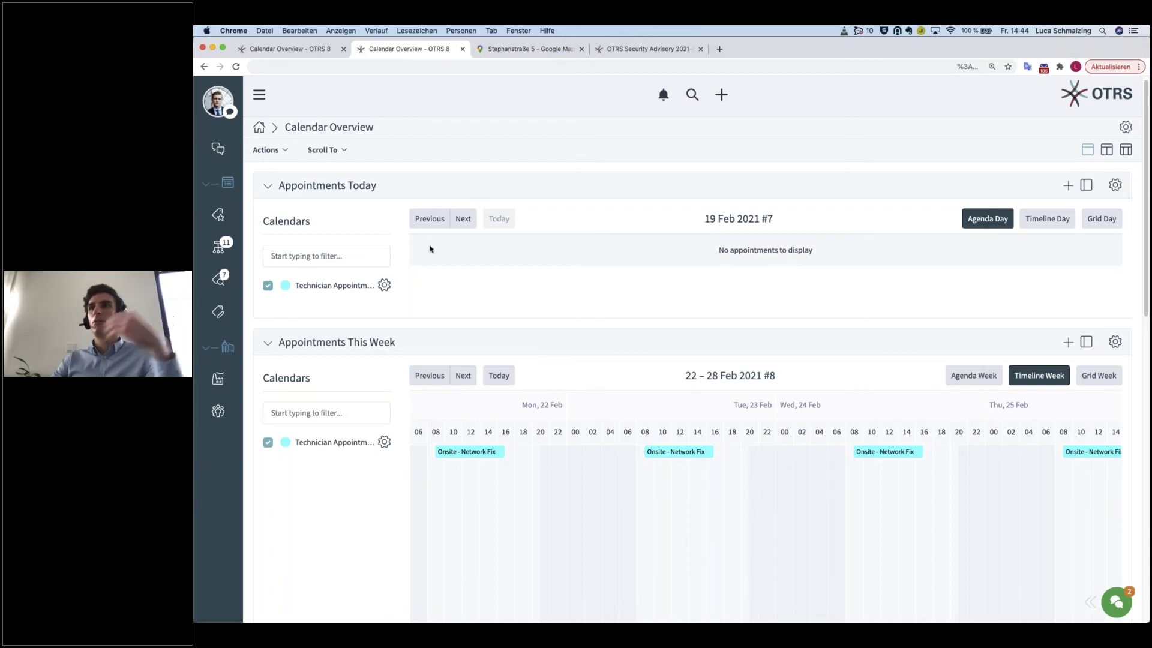
{"action": "scroll", "coordinate": [475, 262], "scroll_direction": "up", "scroll_amount": 1}
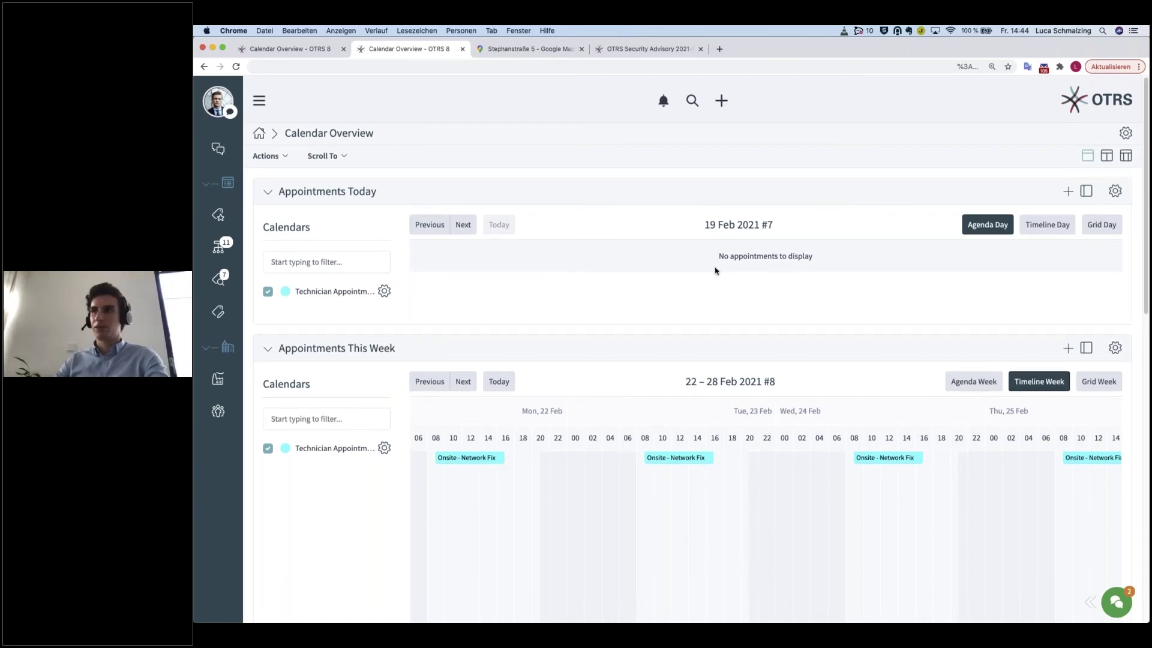
Open the configuration of the Appointments This Month widget and set its Timeline View to Custom.
{"action": "scroll", "coordinate": [728, 286], "scroll_direction": "down", "scroll_amount": 3}
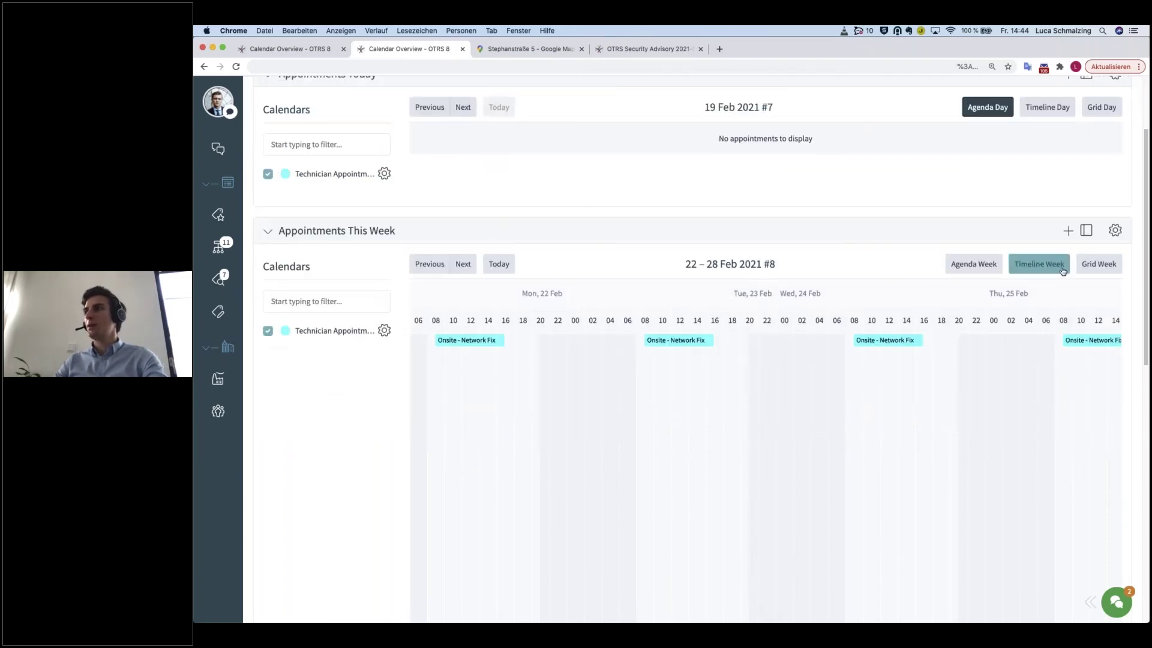
{"action": "scroll", "coordinate": [357, 473], "scroll_direction": "down", "scroll_amount": 2}
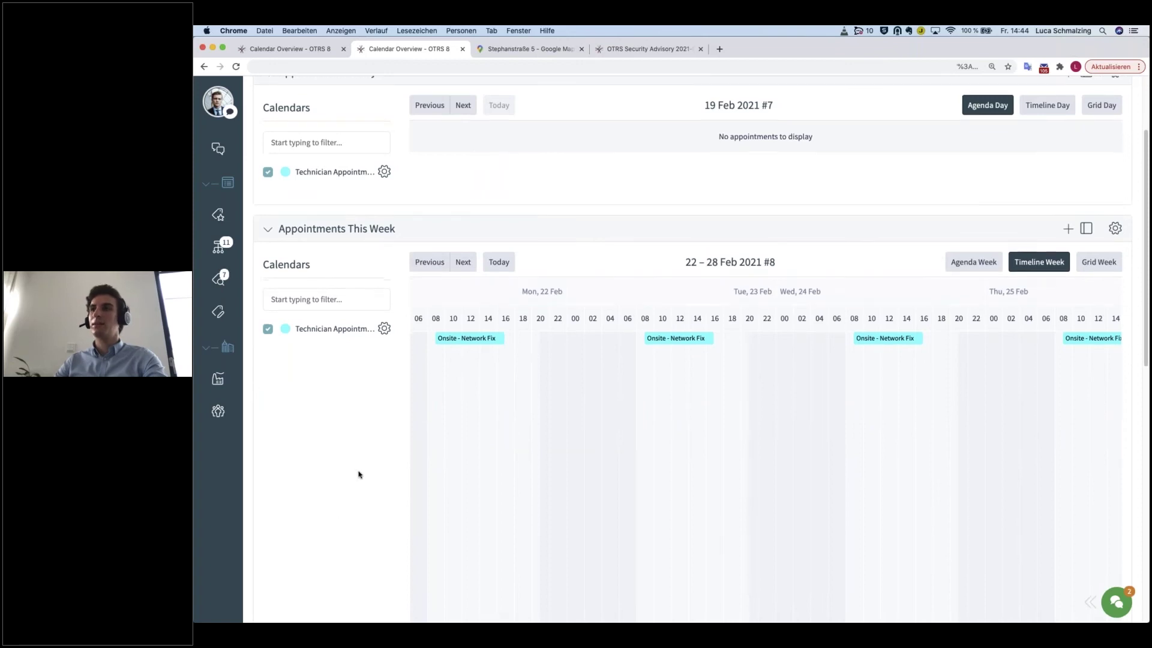
{"action": "scroll", "coordinate": [370, 373], "scroll_direction": "down", "scroll_amount": 8}
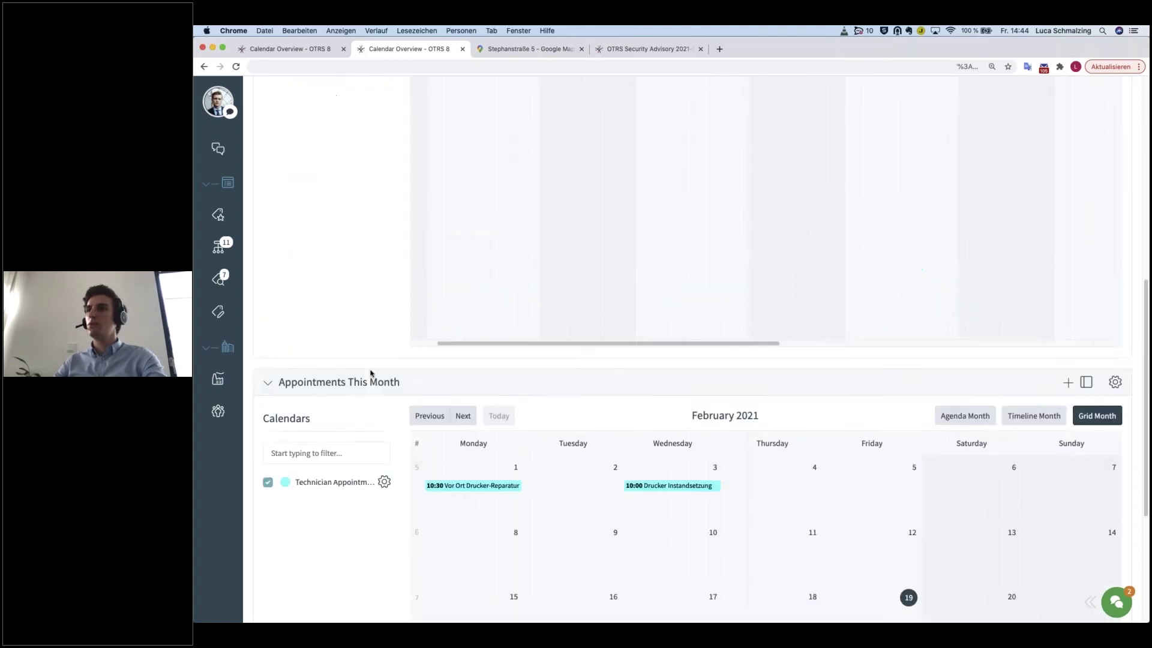
{"action": "scroll", "coordinate": [376, 407], "scroll_direction": "down", "scroll_amount": 4}
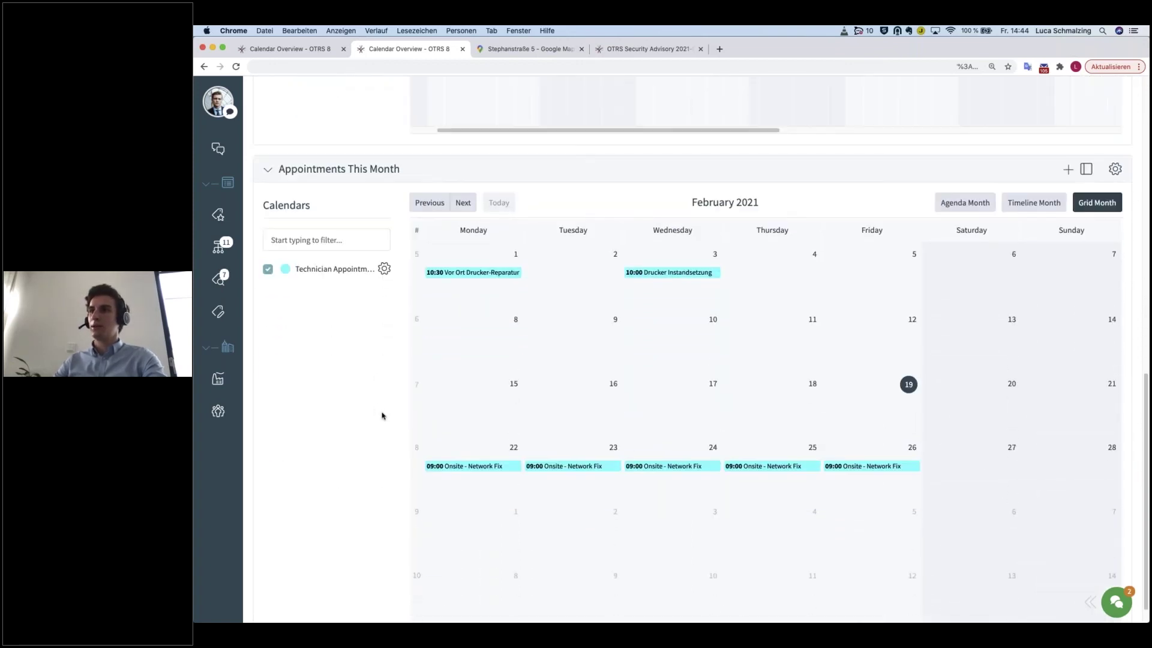
{"action": "scroll", "coordinate": [402, 428], "scroll_direction": "down", "scroll_amount": 1}
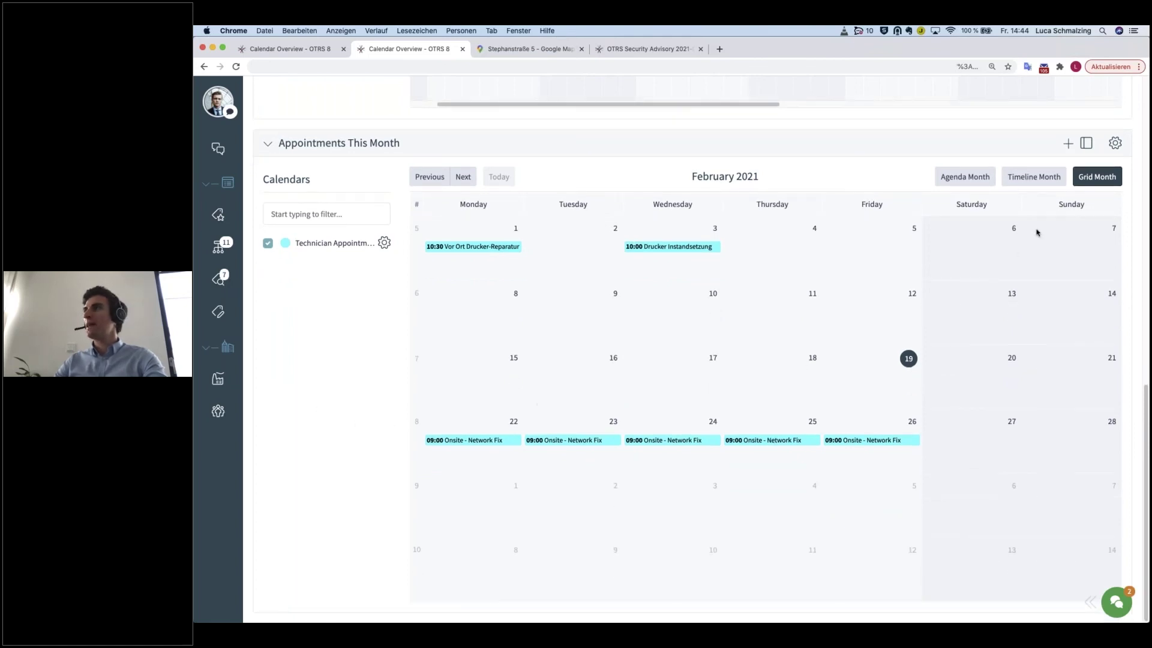
{"action": "left_click", "coordinate": [1117, 143]}
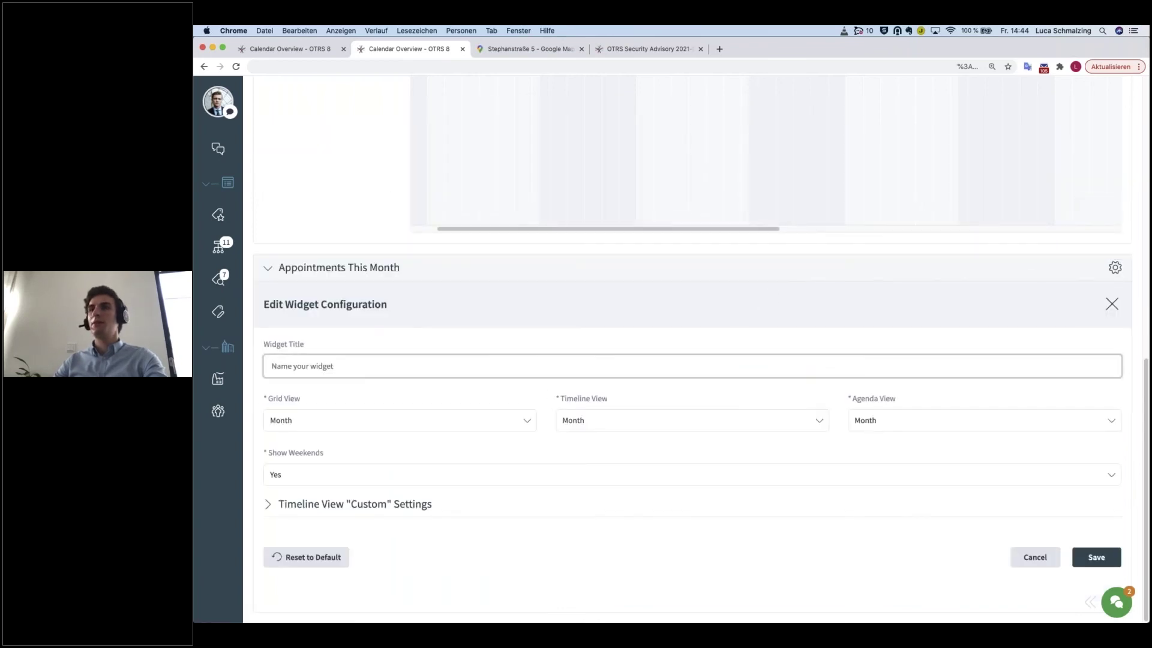
{"action": "left_click", "coordinate": [346, 423]}
{"action": "left_click", "coordinate": [588, 421]}
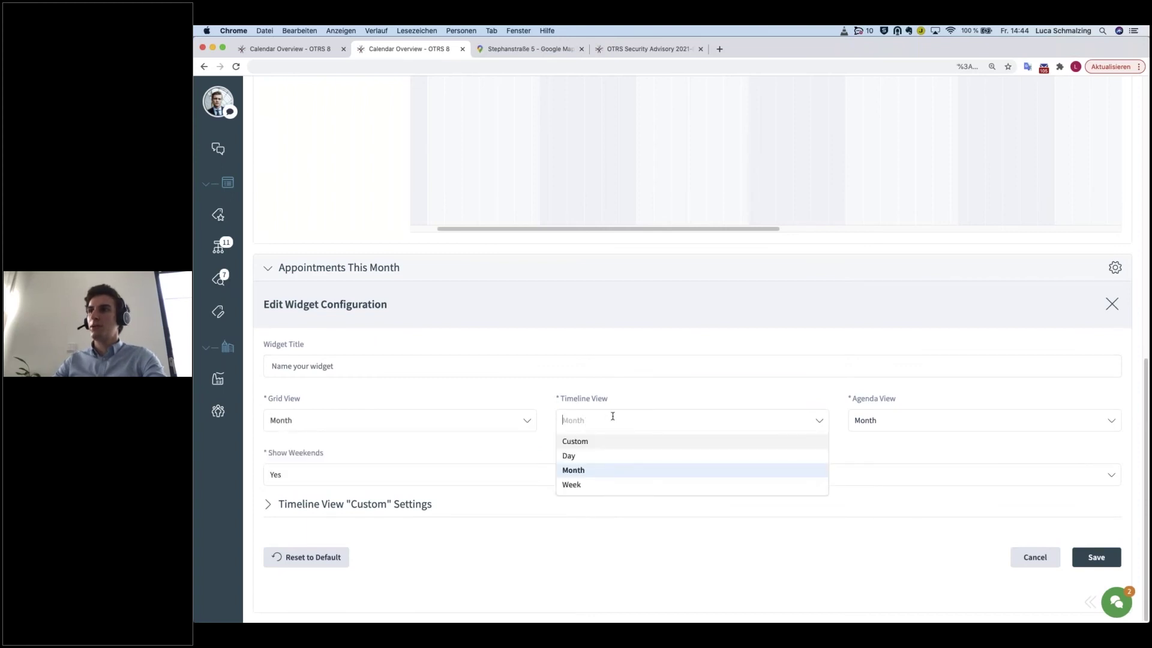
{"action": "left_click", "coordinate": [594, 442]}
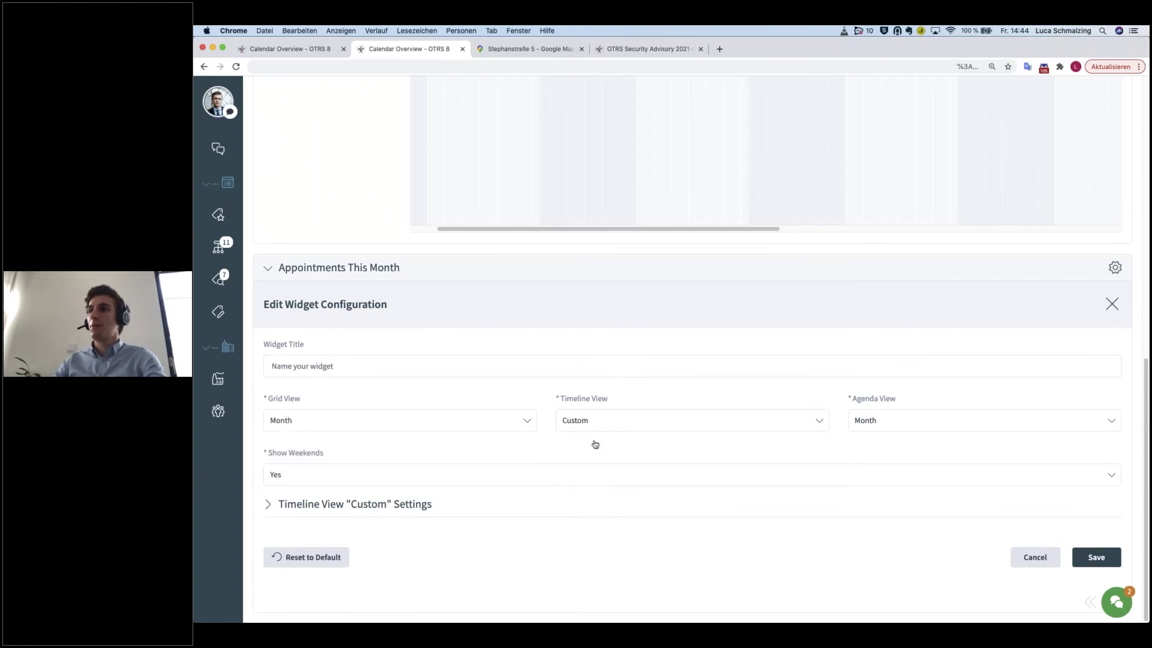
Check the Timeline View choices, keeping Custom, and expand the Timeline View "Custom" Settings section.
{"action": "left_click", "coordinate": [871, 423]}
{"action": "left_click", "coordinate": [699, 420]}
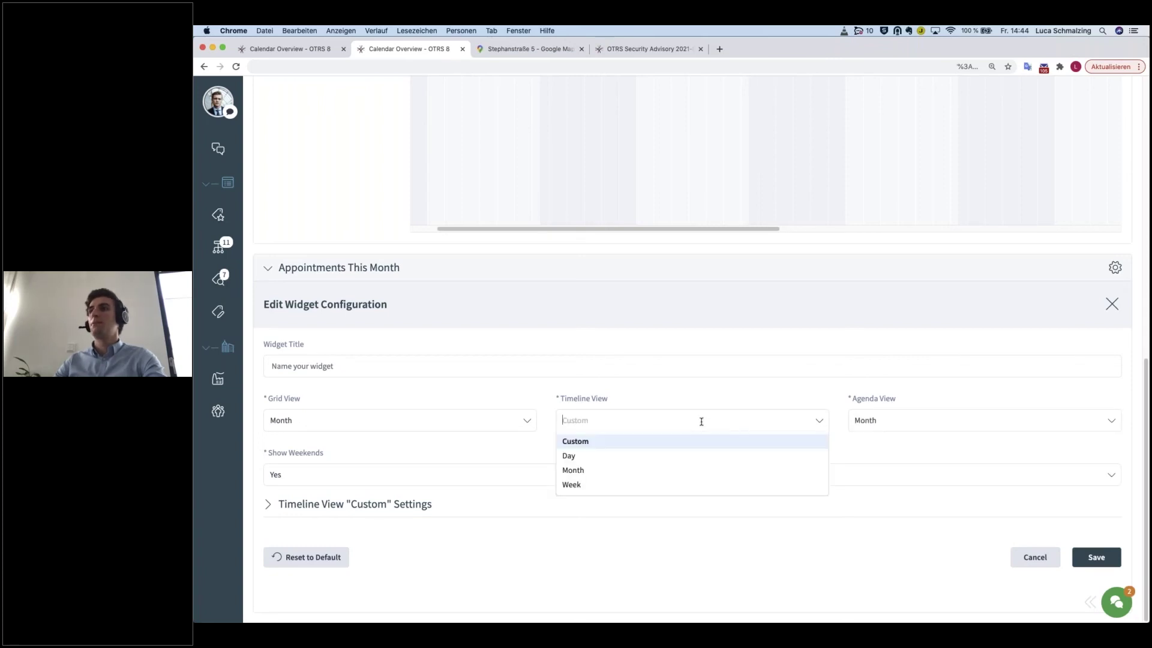
{"action": "left_click", "coordinate": [668, 414]}
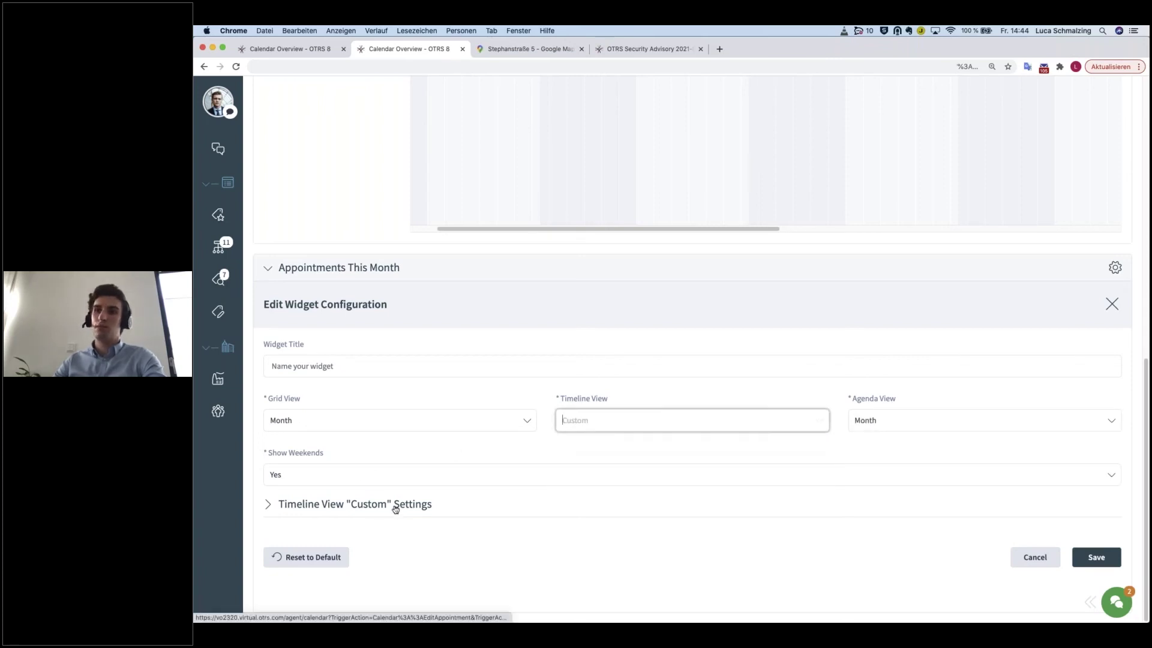
{"action": "left_click", "coordinate": [288, 505]}
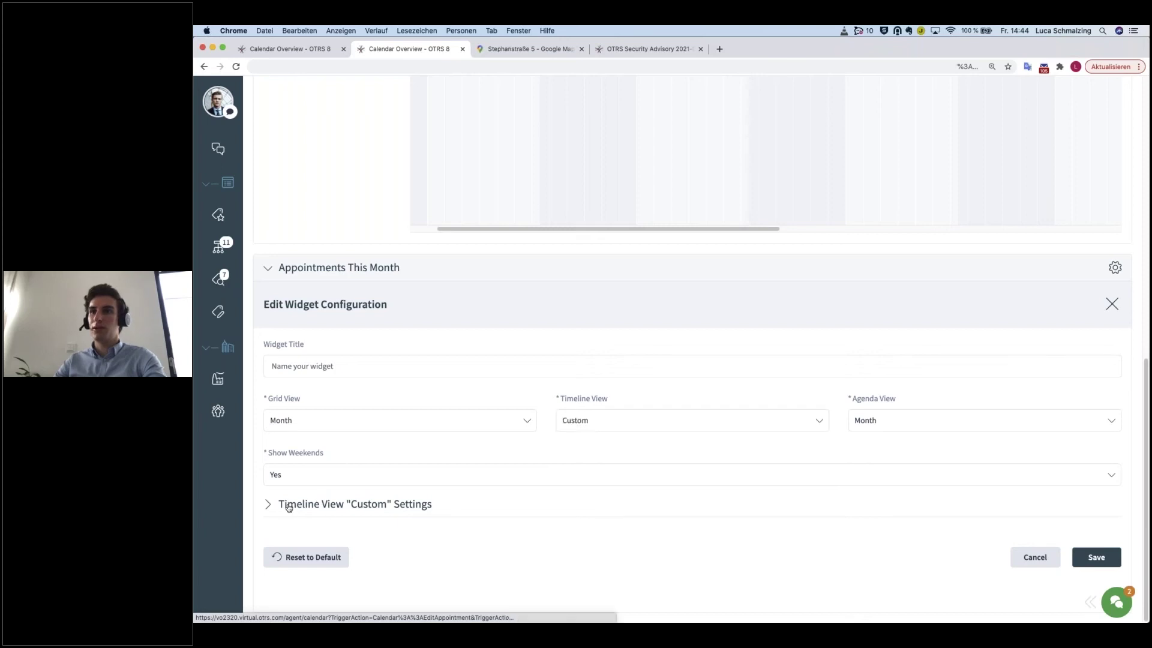
{"action": "scroll", "coordinate": [483, 496], "scroll_direction": "down", "scroll_amount": 3}
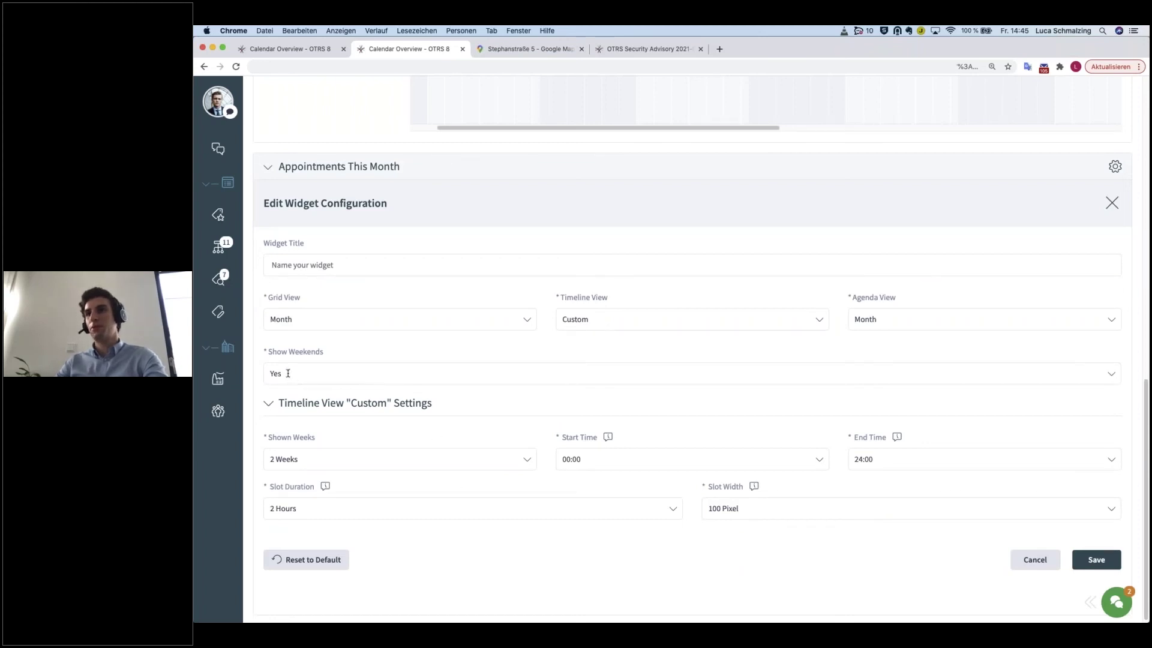
Set Show Weekends to No in the monthly widget's configuration.
{"action": "left_click_drag", "start_coordinate": [344, 353], "coordinate": [265, 353]}
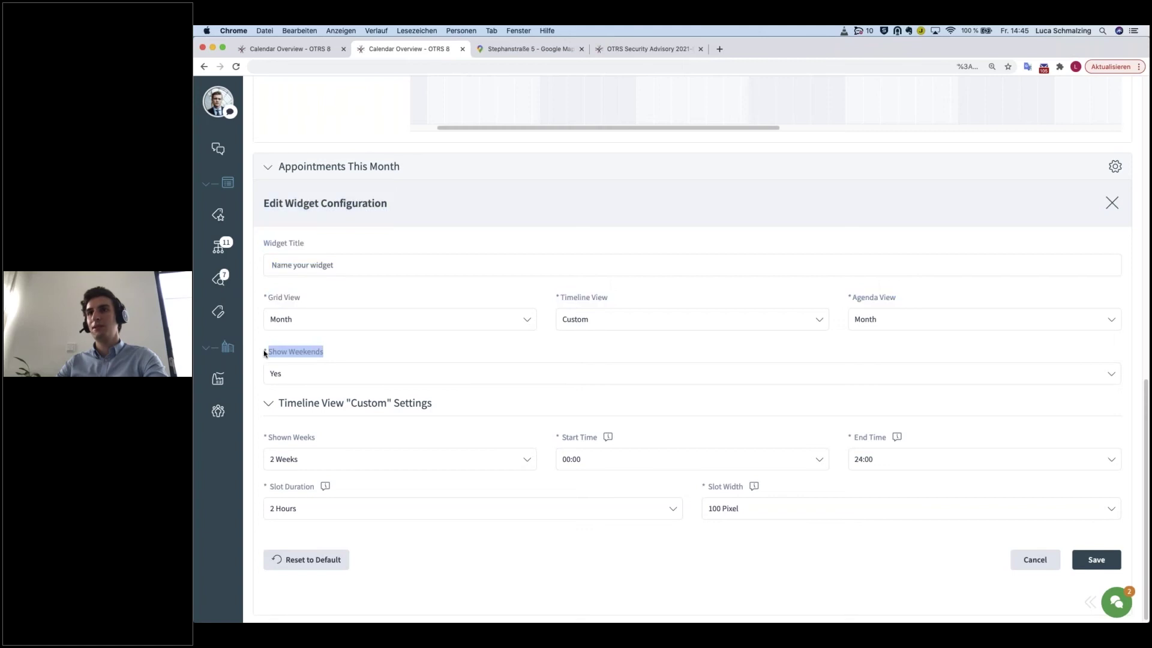
{"action": "left_click", "coordinate": [312, 360]}
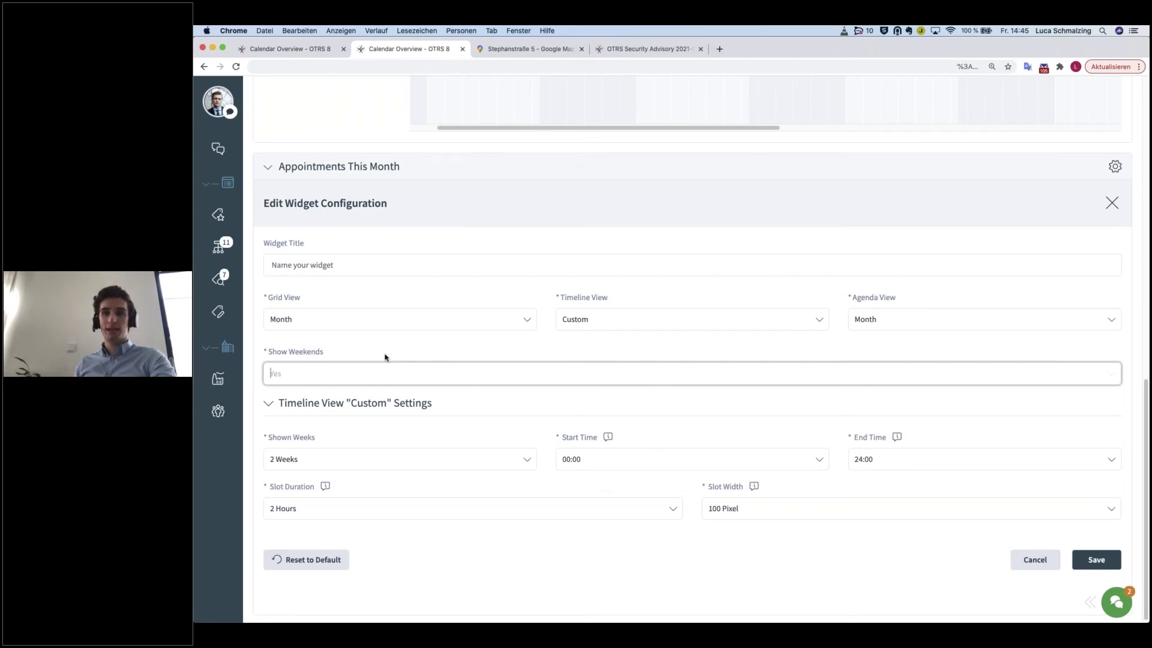
{"action": "left_click", "coordinate": [369, 366]}
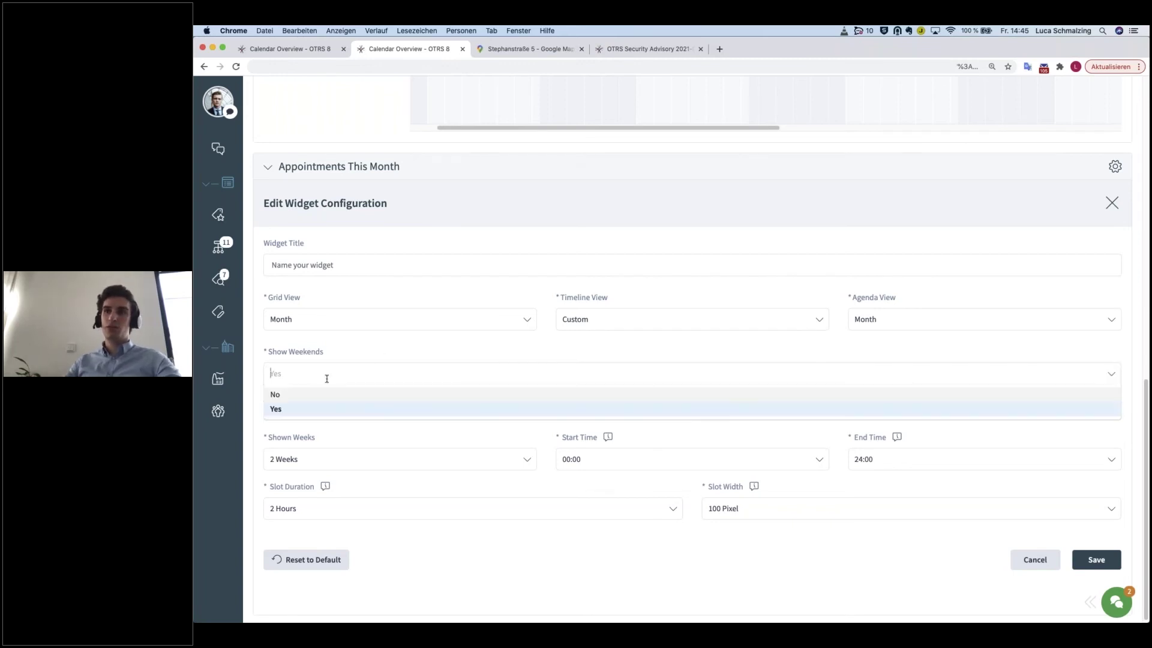
{"action": "left_click", "coordinate": [297, 401]}
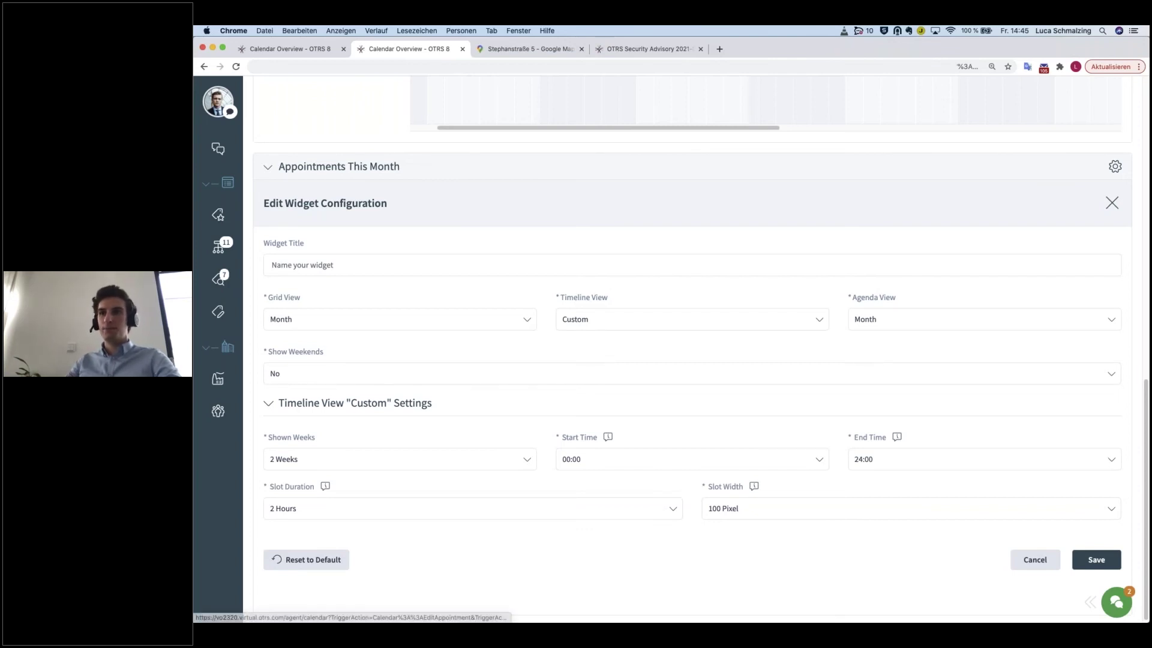
Examine the available Shown Weeks choices for the custom timeline without changing the selection.
{"action": "scroll", "coordinate": [400, 481], "scroll_direction": "down", "scroll_amount": 1}
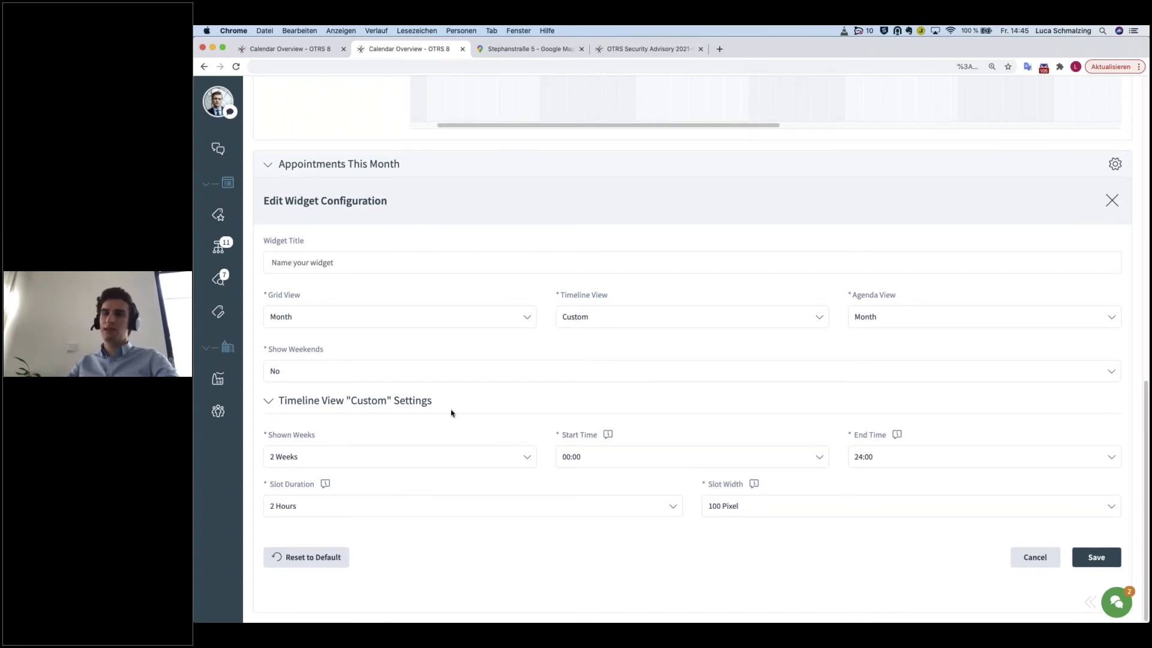
{"action": "left_click", "coordinate": [355, 458]}
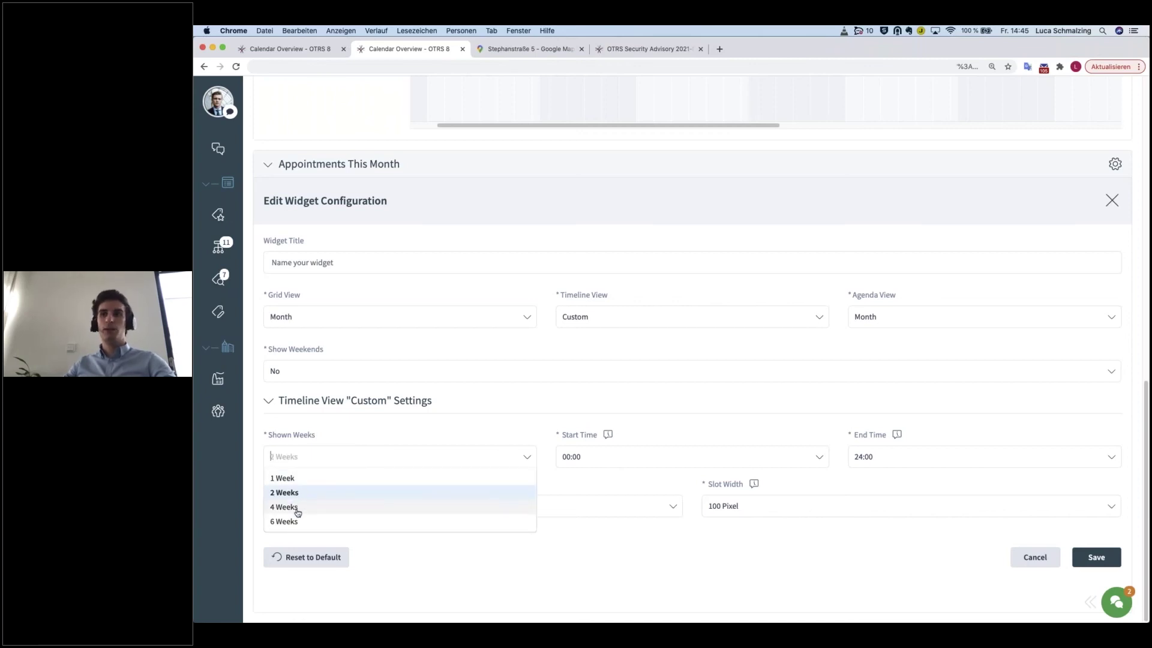
{"action": "left_click", "coordinate": [389, 431]}
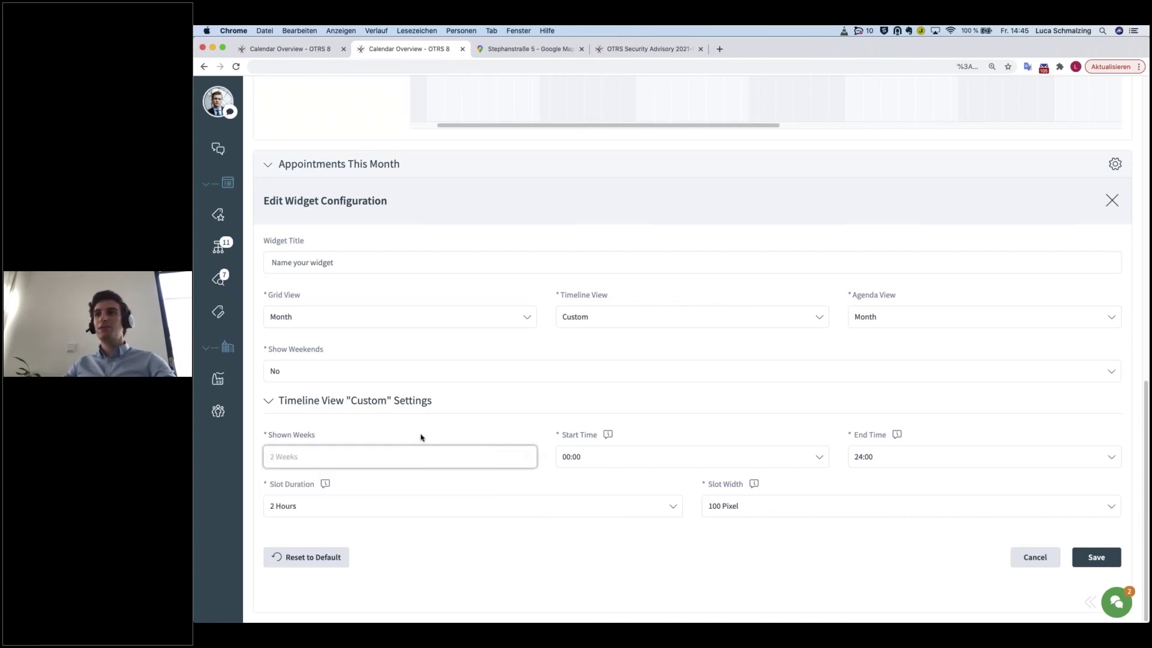
Set the custom timeline's Start Time to 07:00 in the Appointments This Month configuration.
{"action": "left_click", "coordinate": [676, 462]}
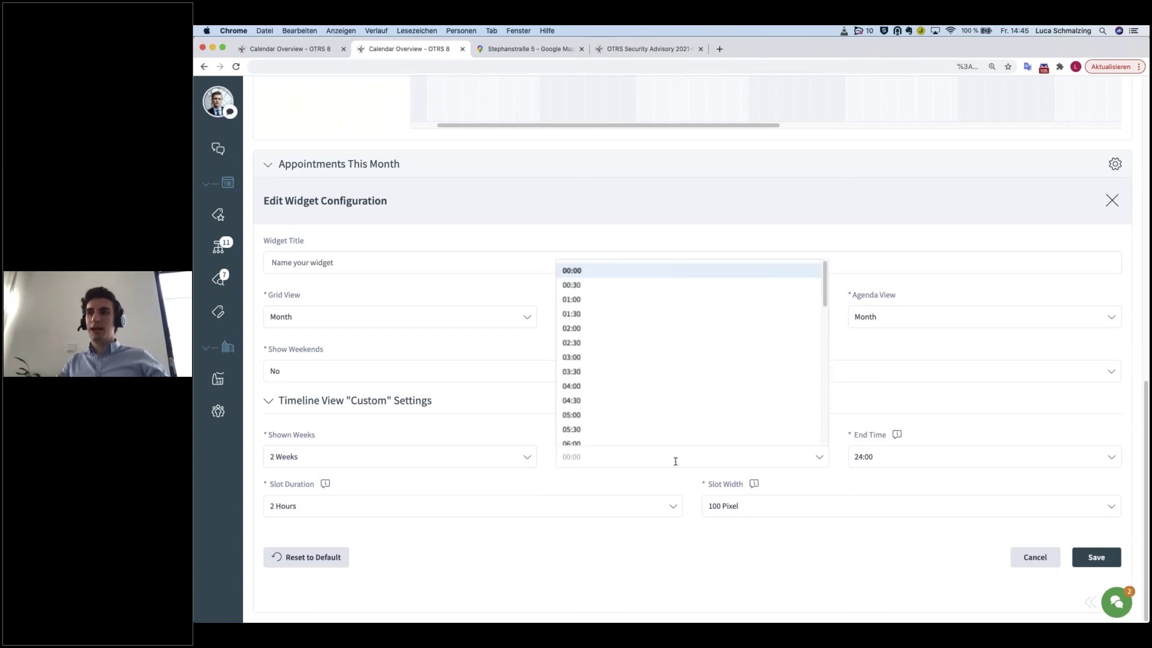
{"action": "type", "text": "07:00"}
{"action": "key", "text": "Return"}
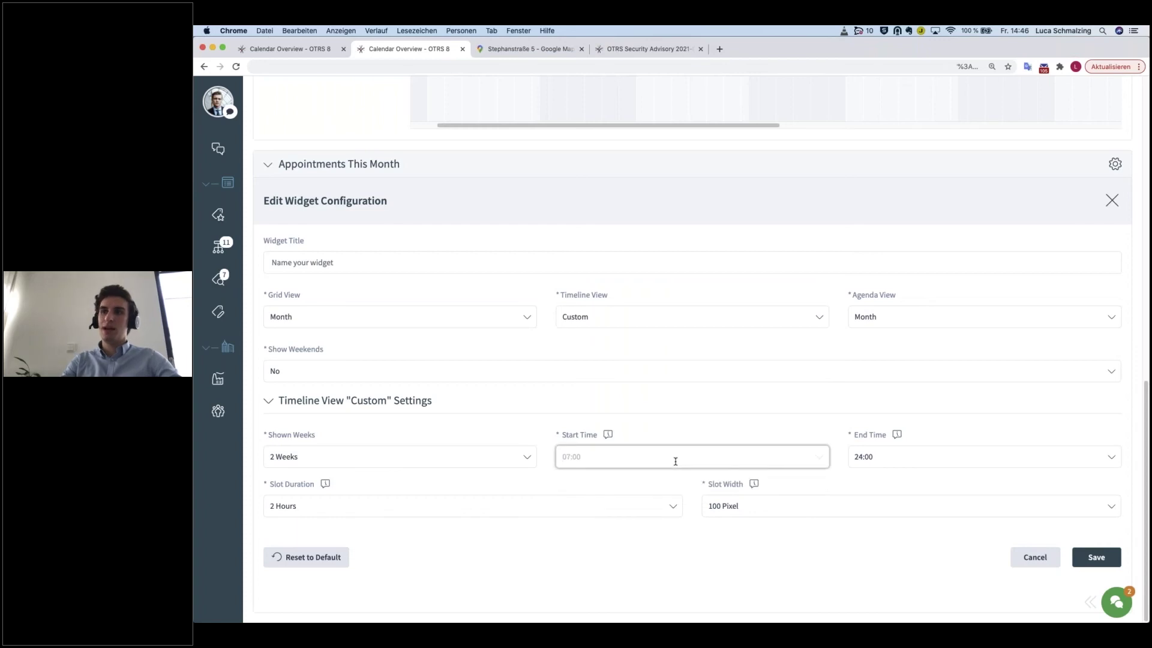
Set the custom timeline's End Time to 19:00 and save the widget configuration.
{"action": "left_click", "coordinate": [890, 458]}
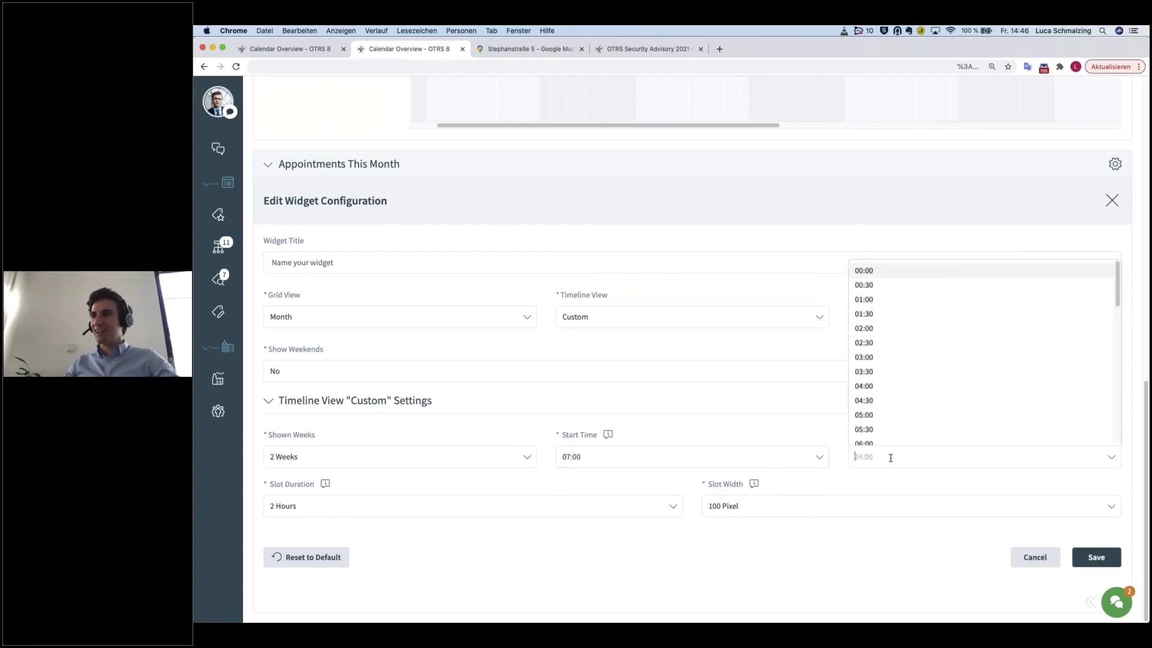
{"action": "type", "text": "19:00"}
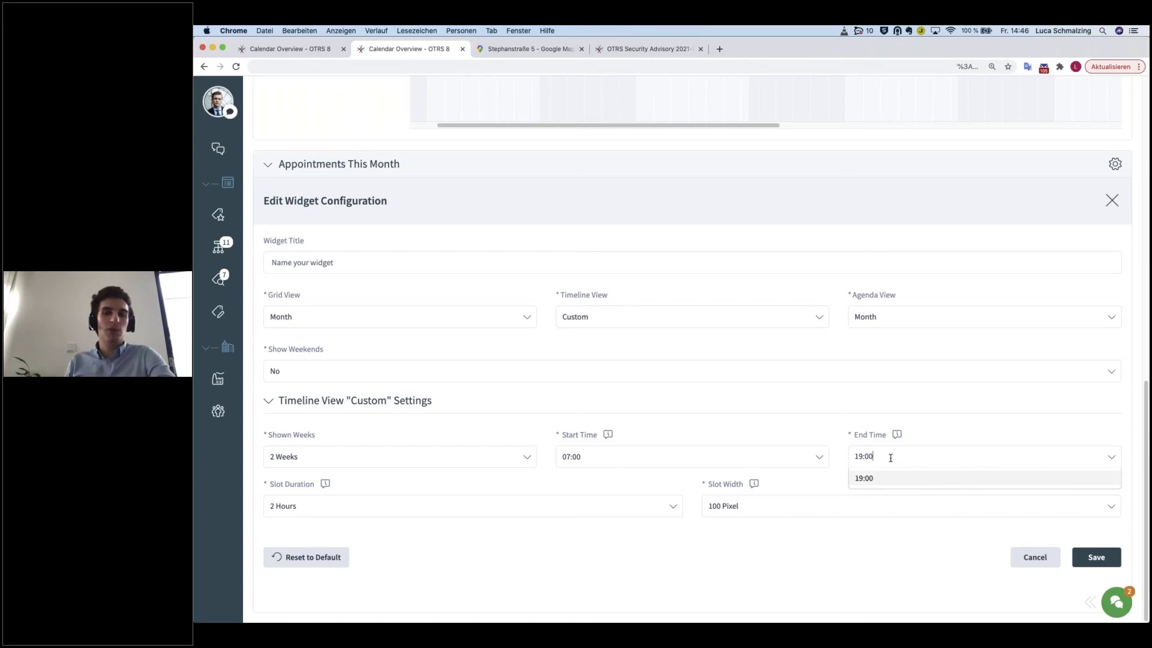
{"action": "left_click", "coordinate": [763, 429]}
{"action": "left_click", "coordinate": [890, 455]}
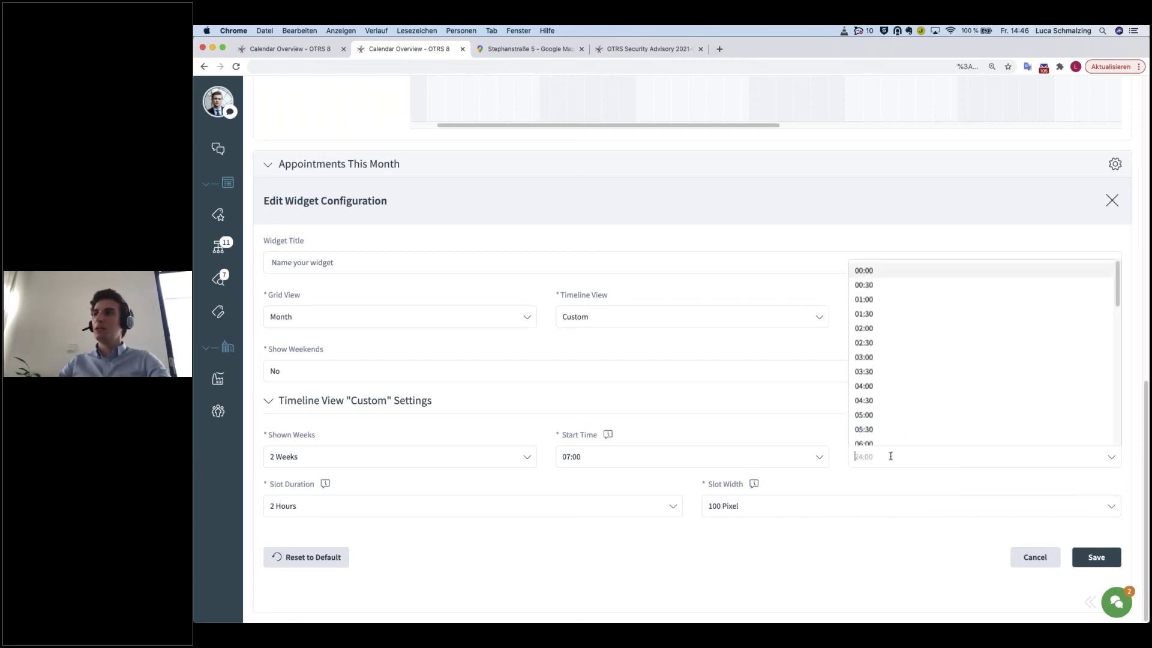
{"action": "type", "text": "19:00"}
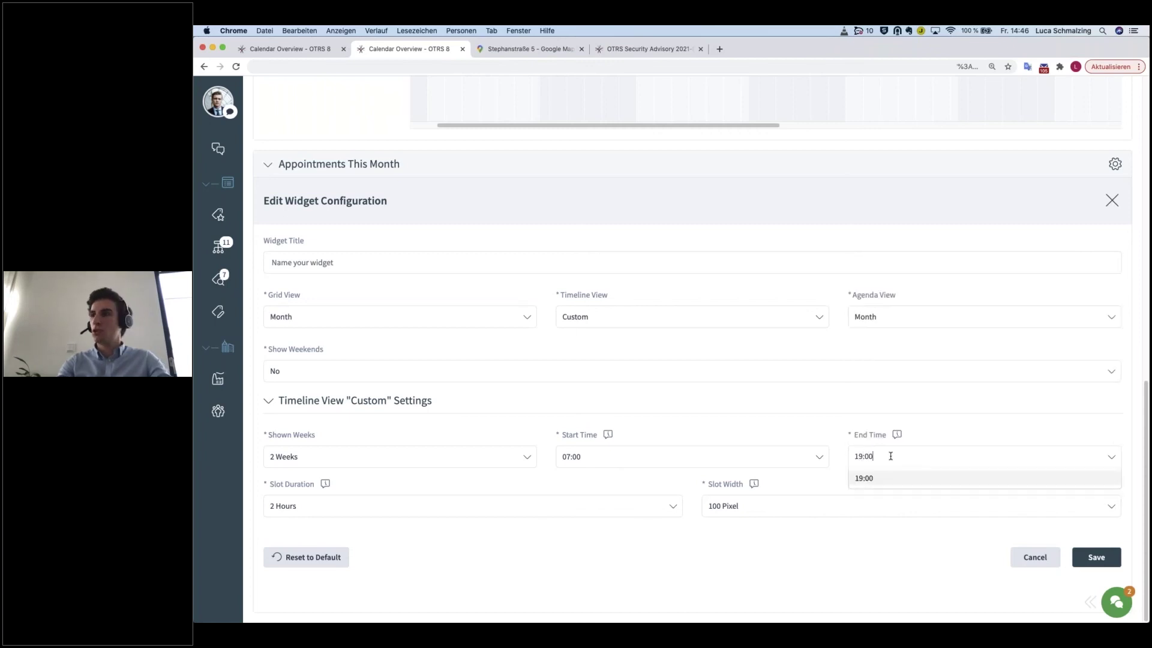
{"action": "key", "text": "Return"}
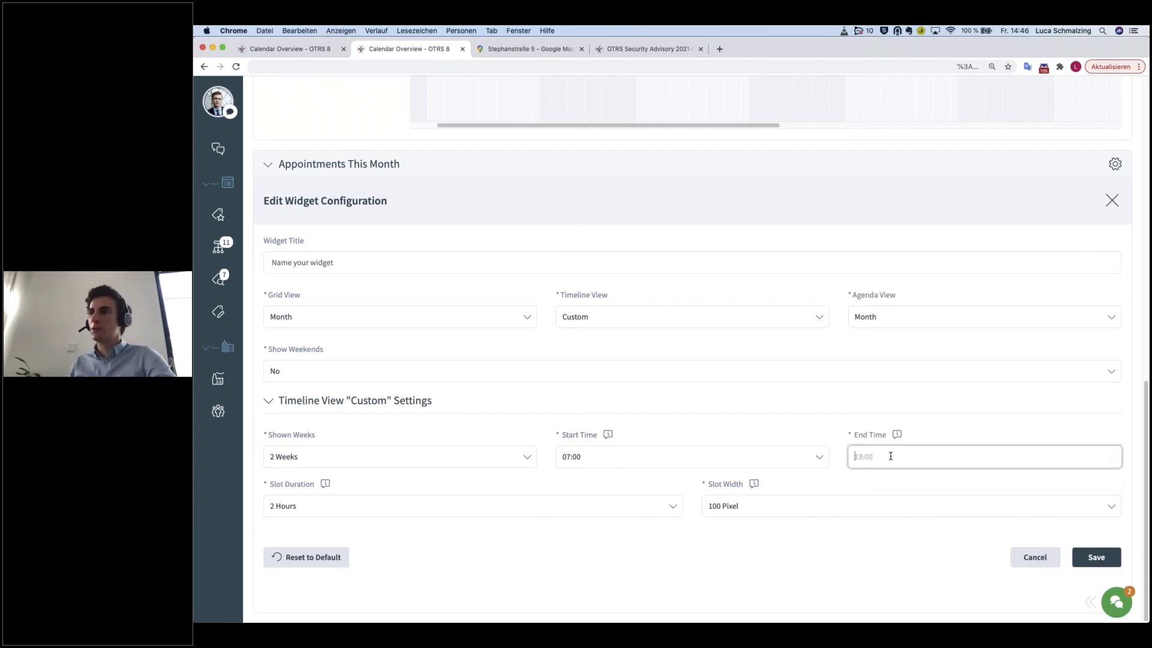
{"action": "key", "text": "Tab"}
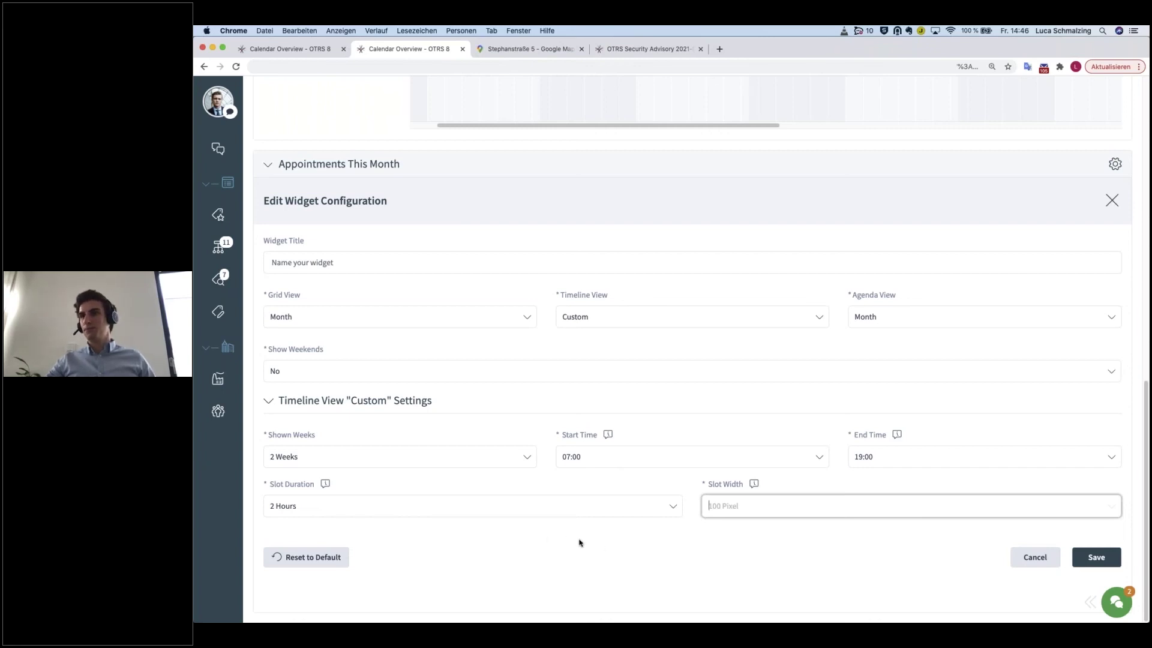
{"action": "left_click", "coordinate": [1115, 557]}
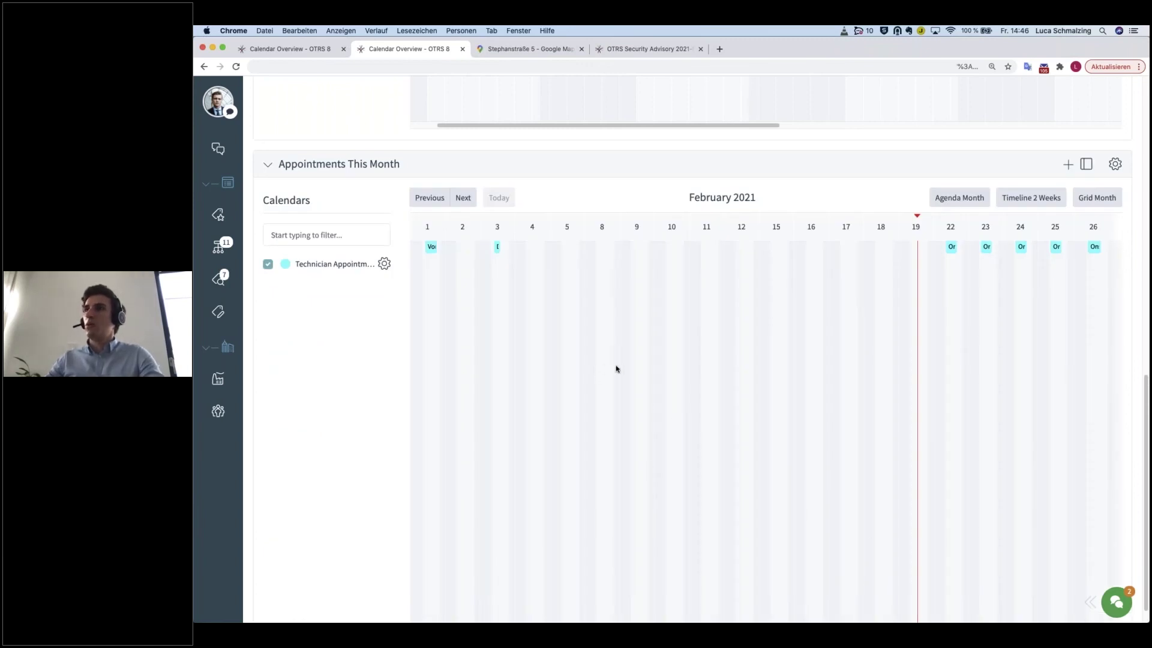
Show the Appointments This Month widget as Timeline 2 Weeks and examine the onsite network fix appointments through 26 February.
{"action": "scroll", "coordinate": [616, 368], "scroll_direction": "up", "scroll_amount": 1}
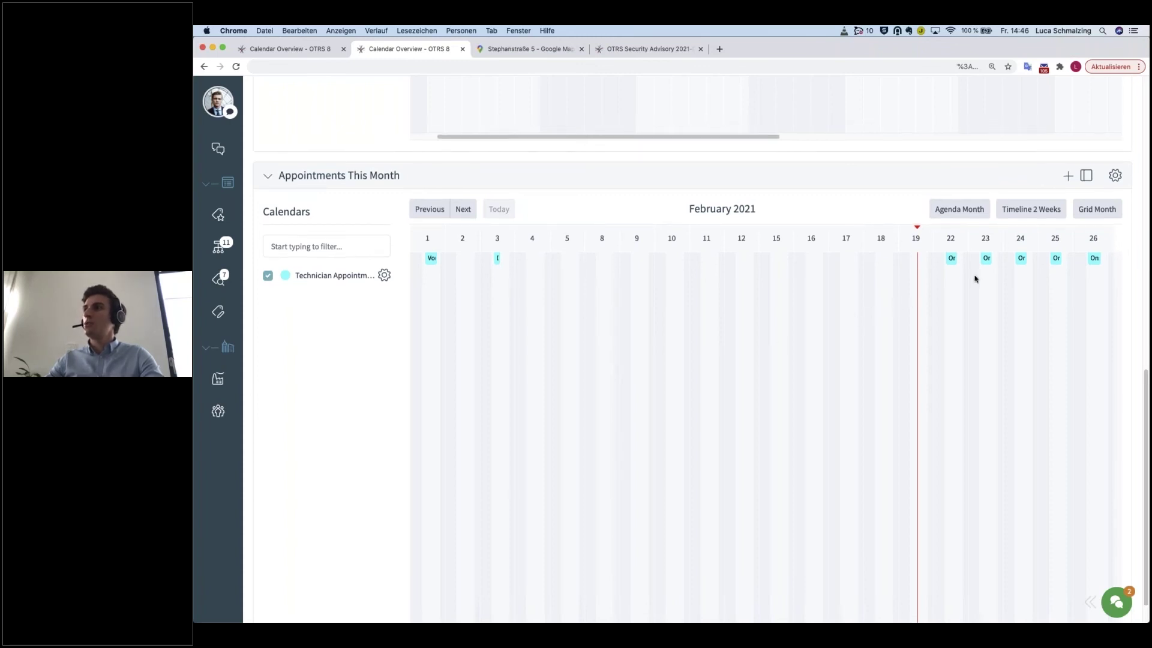
{"action": "scroll", "coordinate": [1059, 234], "scroll_direction": "up", "scroll_amount": 1}
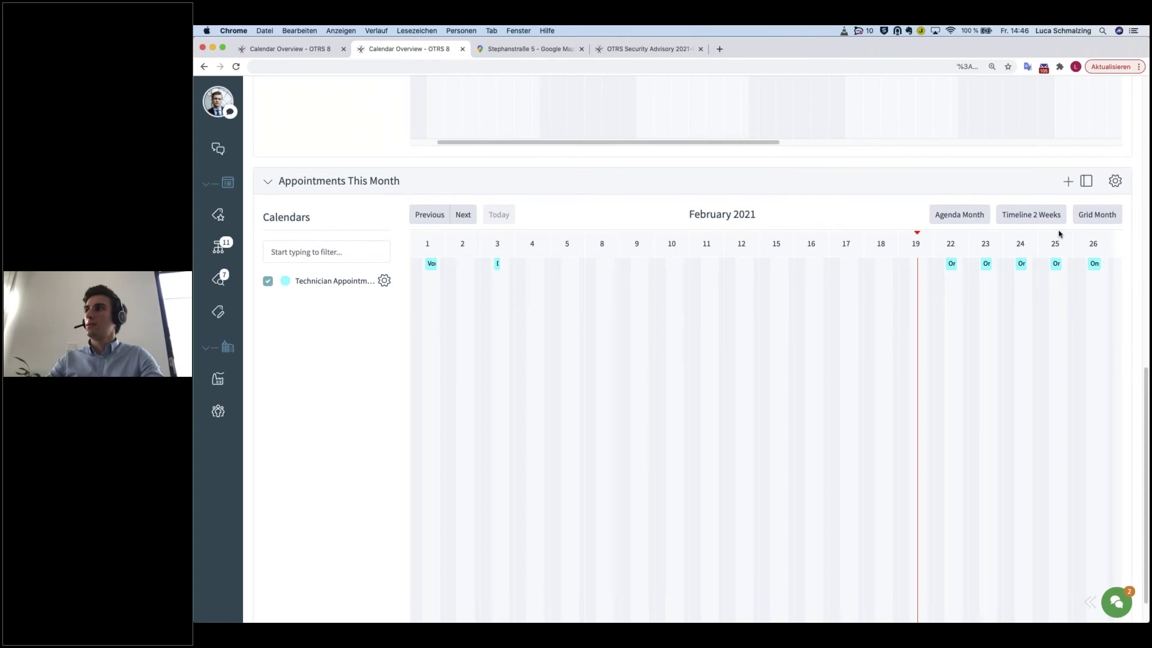
{"action": "scroll", "coordinate": [1059, 234], "scroll_direction": "up", "scroll_amount": 5}
{"action": "left_click", "coordinate": [1041, 357]}
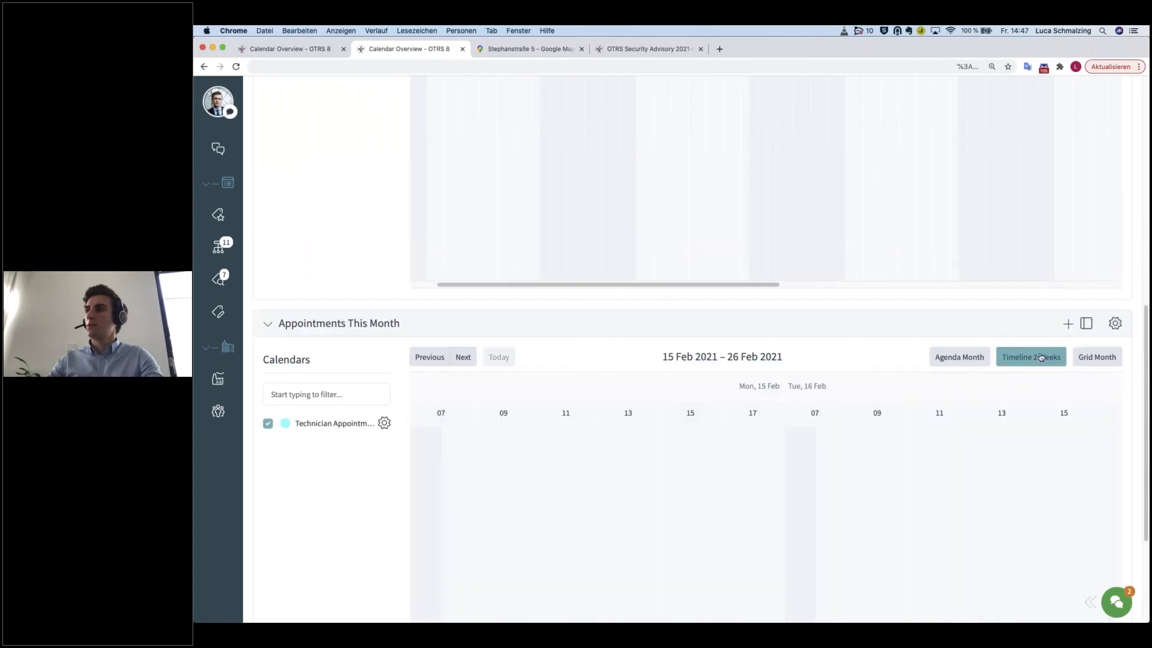
{"action": "scroll", "coordinate": [640, 318], "scroll_direction": "down", "scroll_amount": 4}
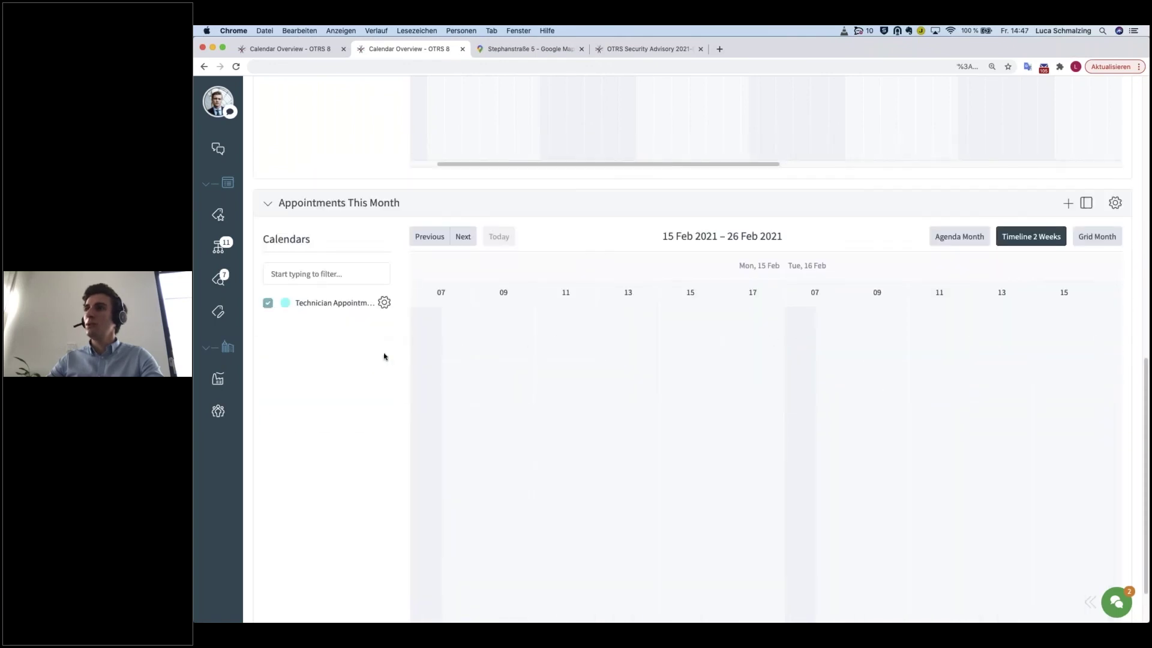
{"action": "scroll", "coordinate": [516, 375], "scroll_direction": "down", "scroll_amount": 2}
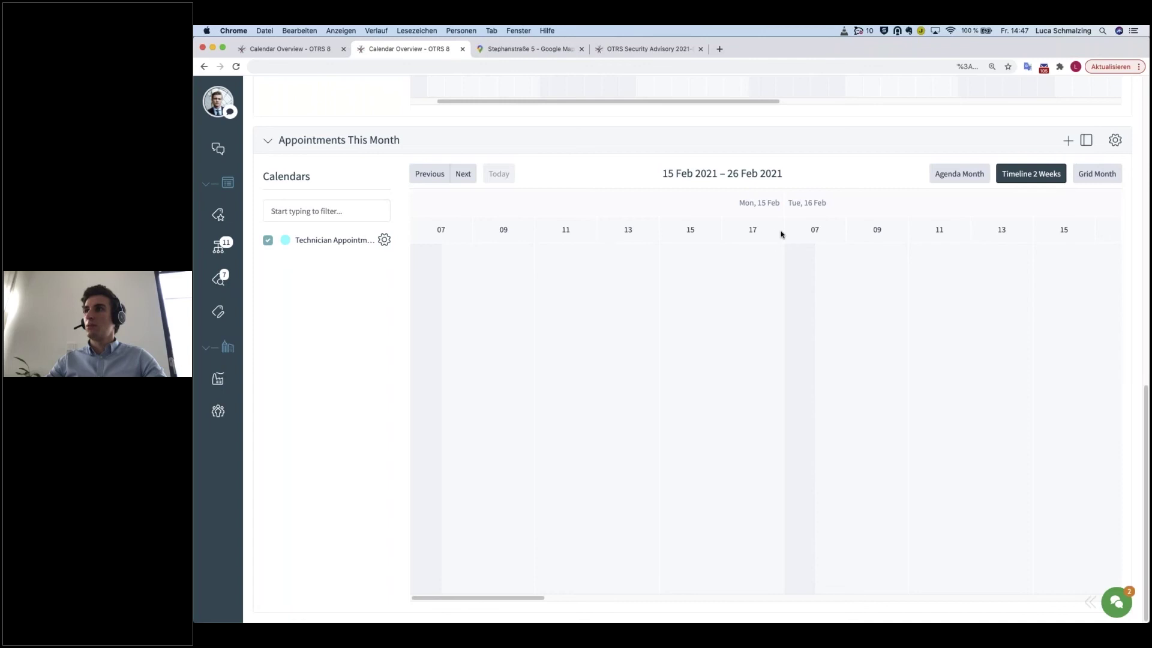
{"action": "scroll", "coordinate": [775, 310], "scroll_direction": "right", "scroll_amount": 15}
{"action": "scroll", "coordinate": [775, 309], "scroll_direction": "right", "scroll_amount": 15}
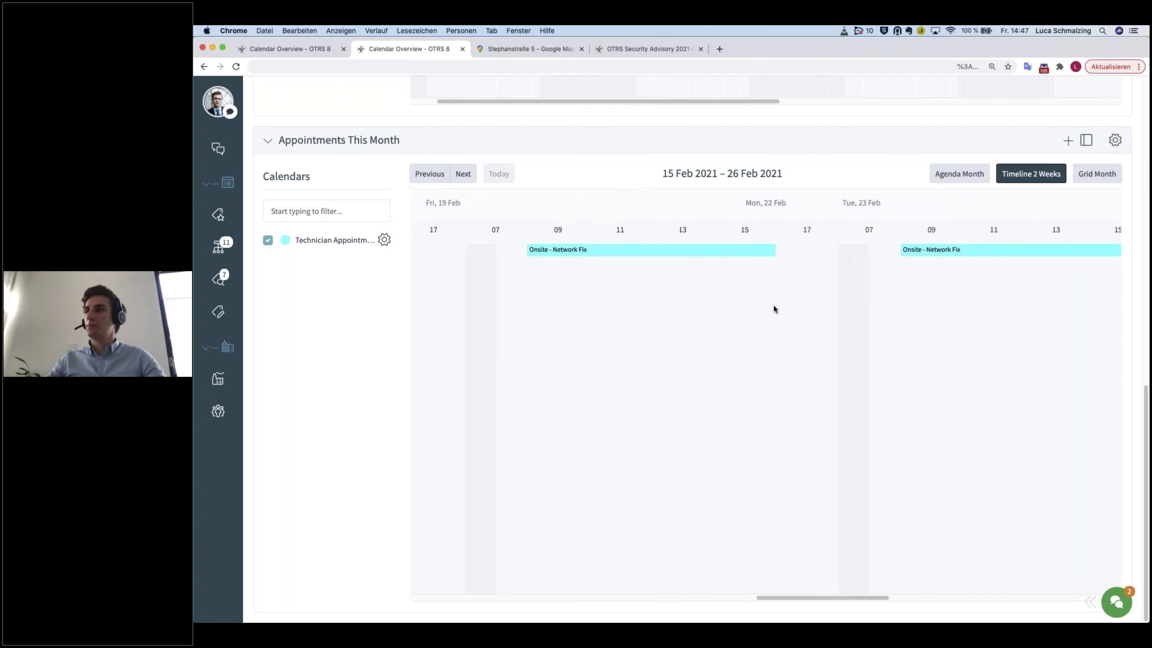
{"action": "scroll", "coordinate": [889, 265], "scroll_direction": "right", "scroll_amount": 10}
{"action": "scroll", "coordinate": [889, 265], "scroll_direction": "right", "scroll_amount": 15}
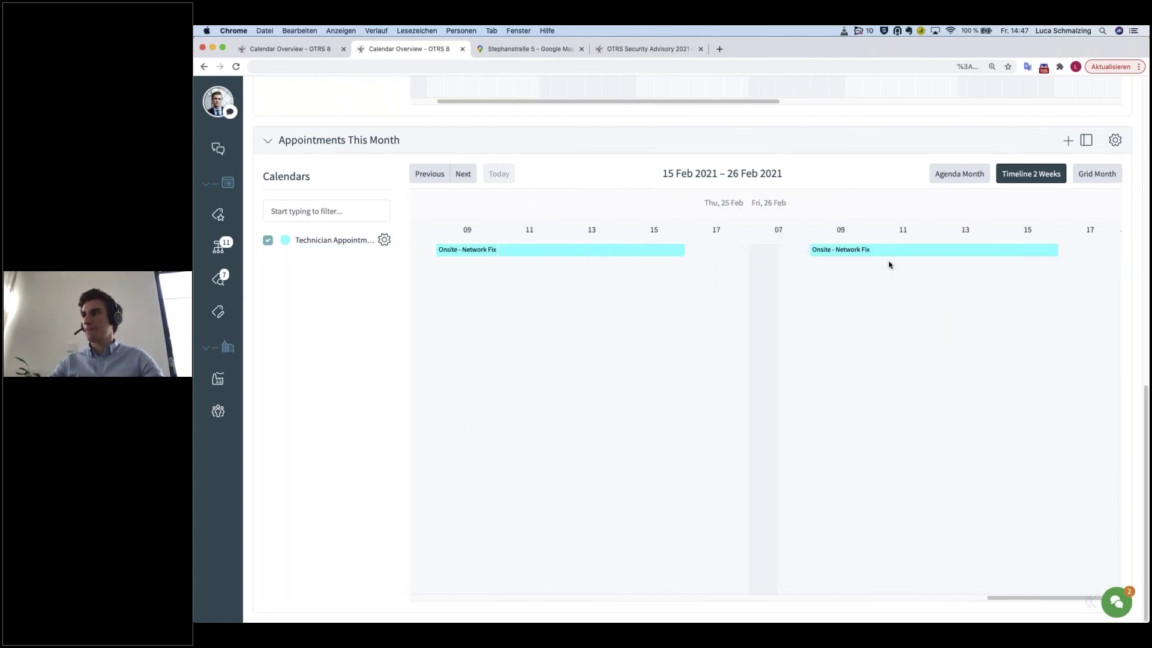
Set the custom timeline's Slot Width to 150 Pixel in the monthly widget's configuration and save it.
{"action": "scroll", "coordinate": [857, 275], "scroll_direction": "up", "scroll_amount": 3}
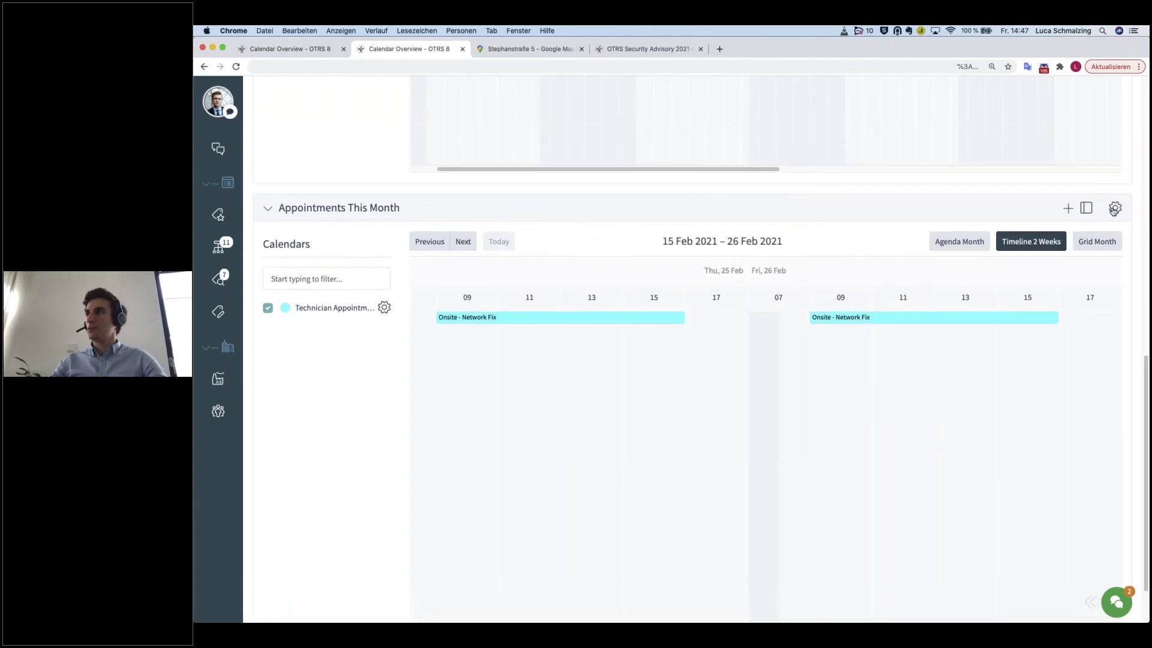
{"action": "left_click", "coordinate": [1115, 208]}
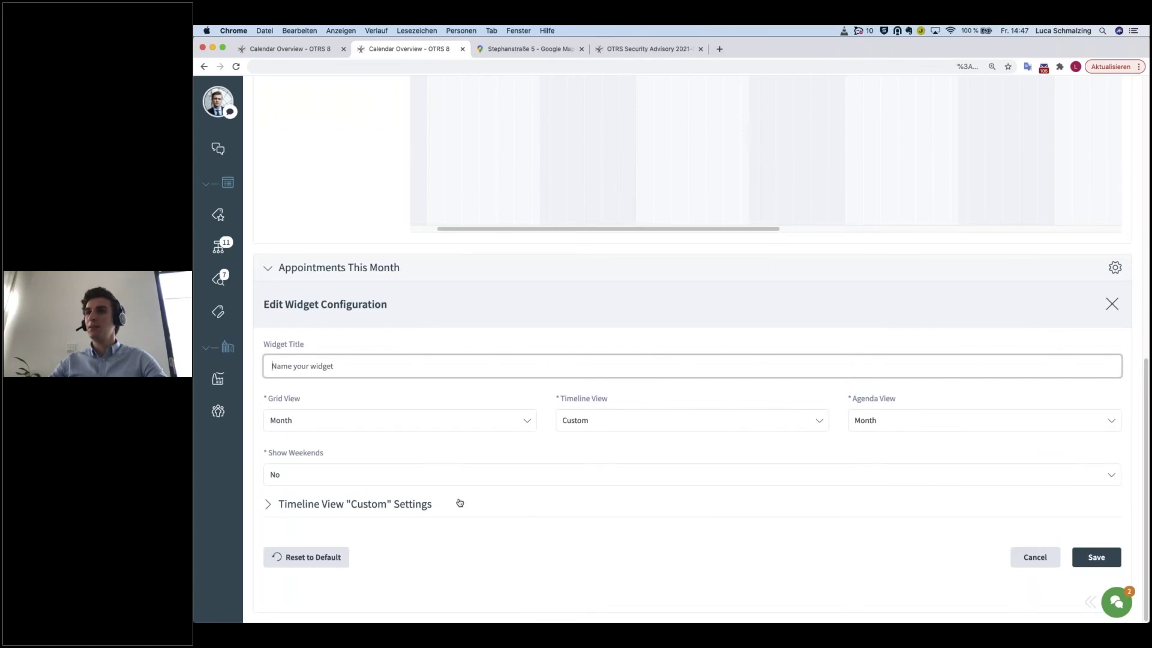
{"action": "left_click", "coordinate": [401, 514]}
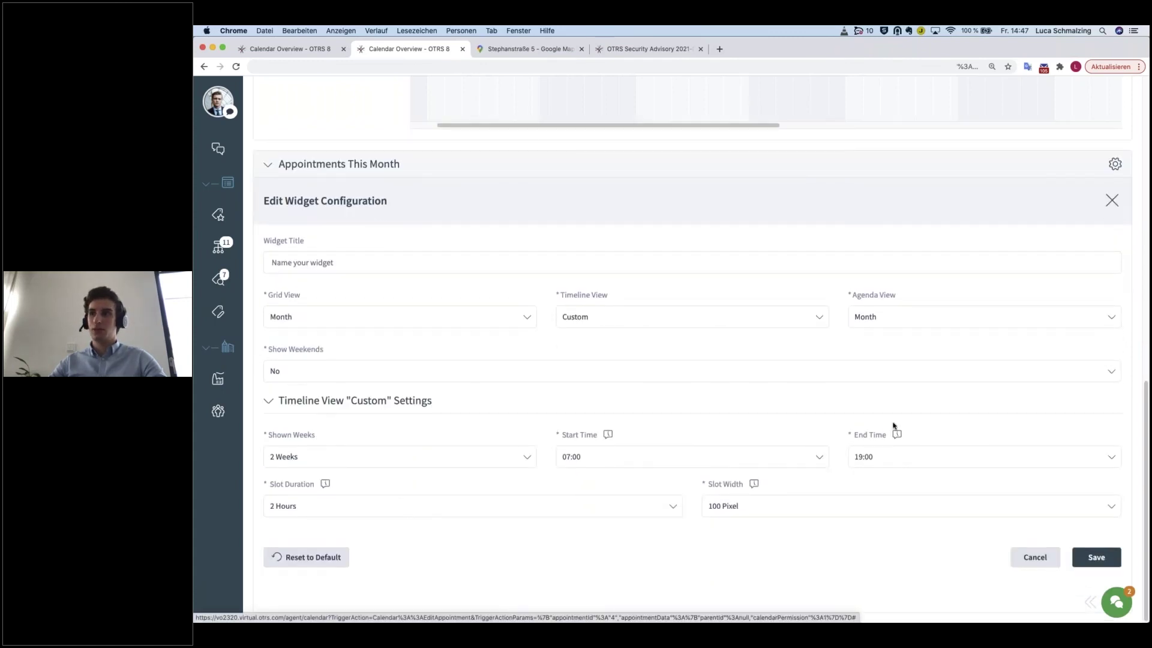
{"action": "left_click", "coordinate": [772, 509]}
{"action": "left_click", "coordinate": [728, 555]}
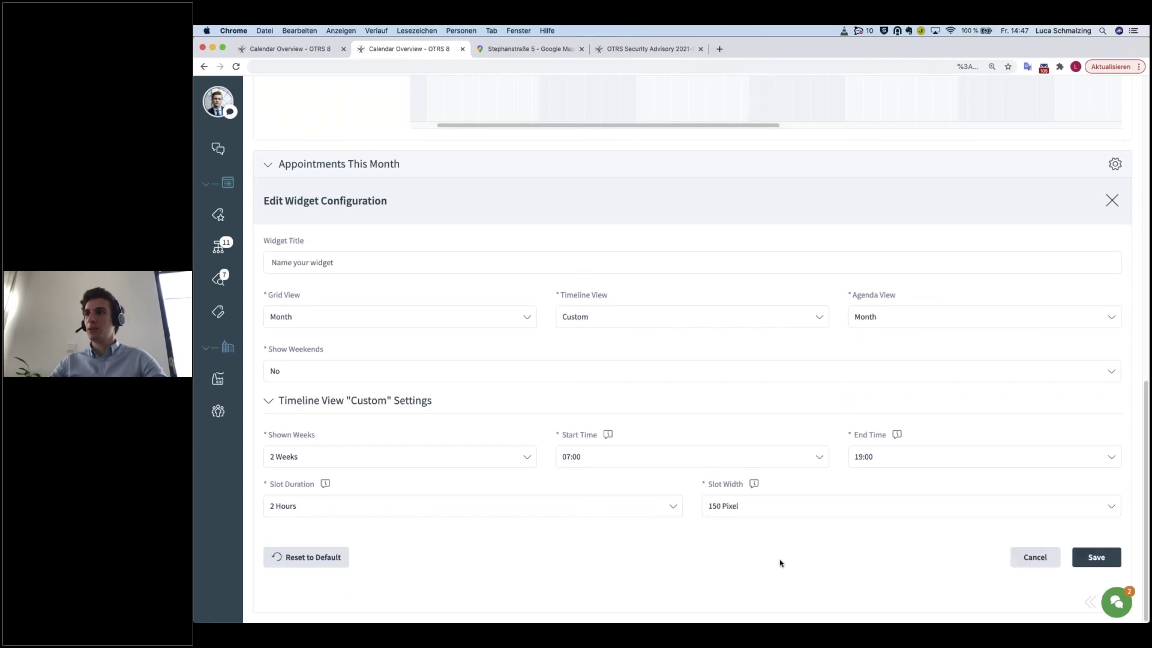
{"action": "left_click", "coordinate": [1097, 556]}
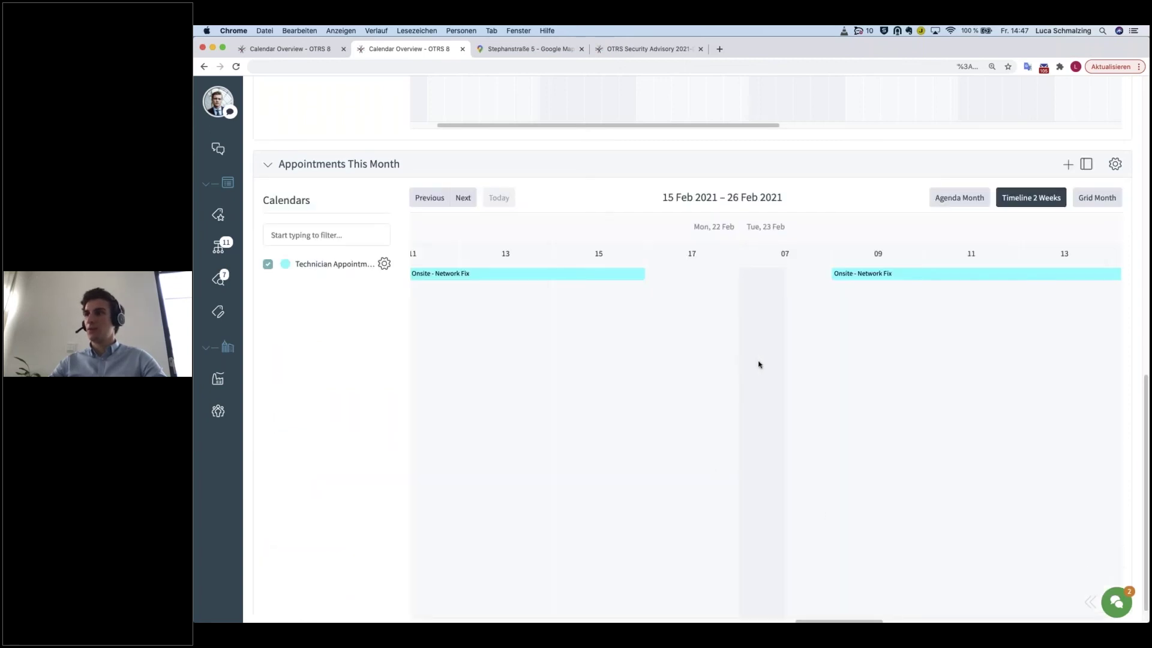
{"action": "mouse_move", "coordinate": [508, 274]}
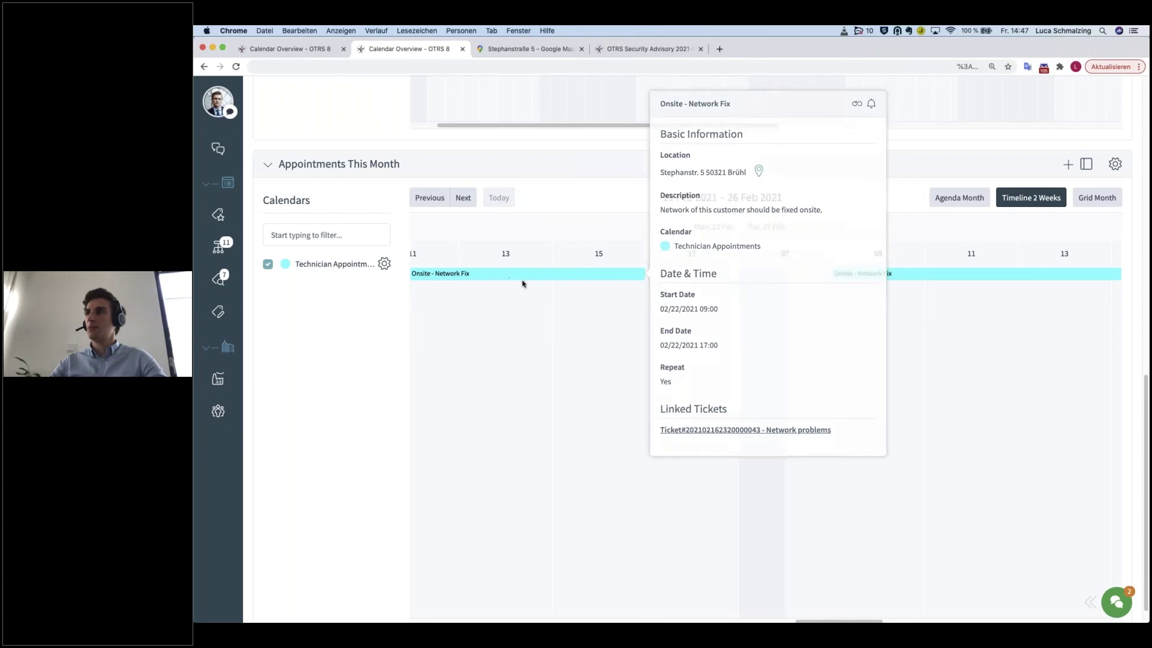
Set the custom timeline's Slot Width to 200 Pixel in the monthly widget's configuration and save it.
{"action": "left_click", "coordinate": [1114, 164]}
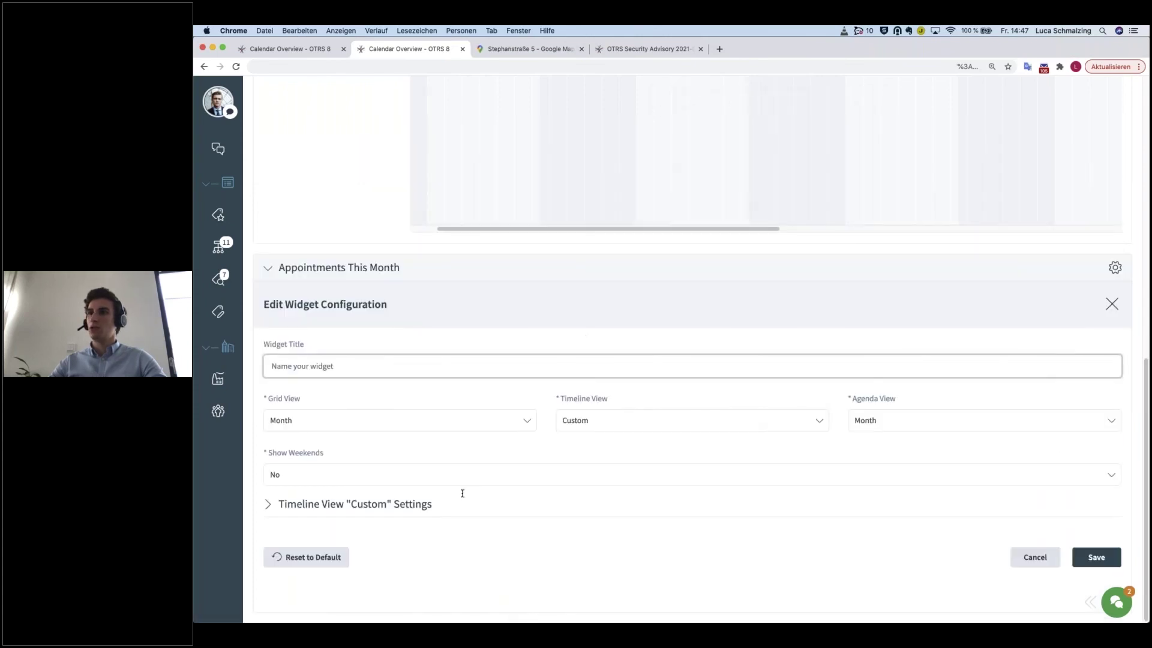
{"action": "left_click", "coordinate": [462, 493]}
{"action": "left_click", "coordinate": [743, 502]}
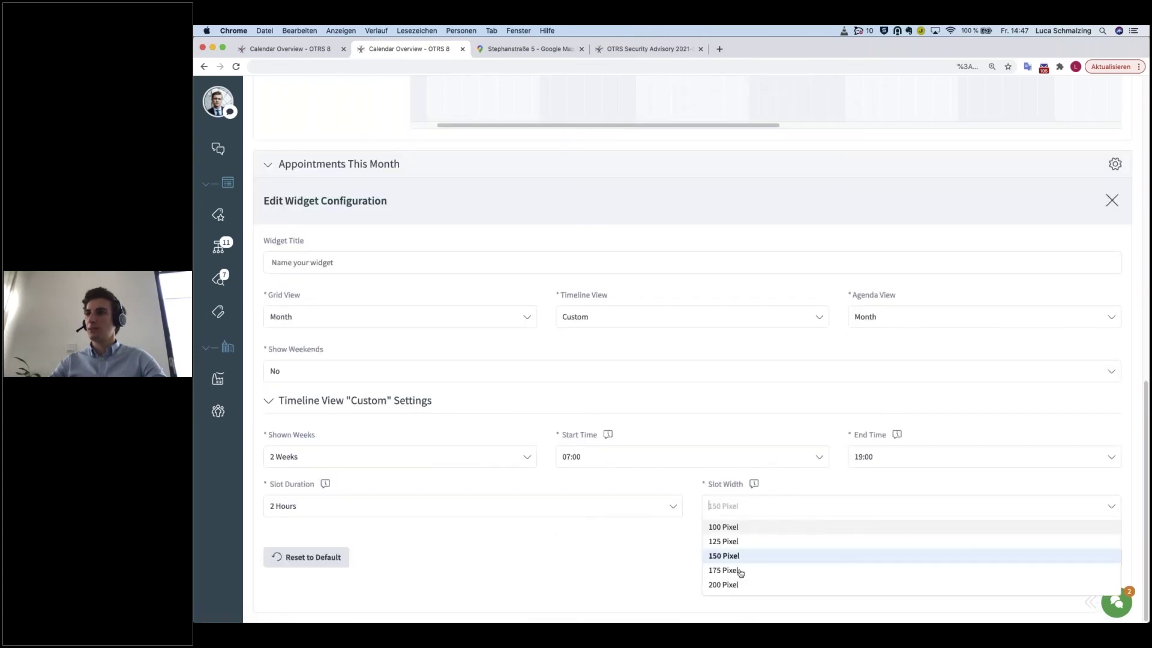
{"action": "left_click", "coordinate": [730, 586]}
{"action": "left_click", "coordinate": [1078, 552]}
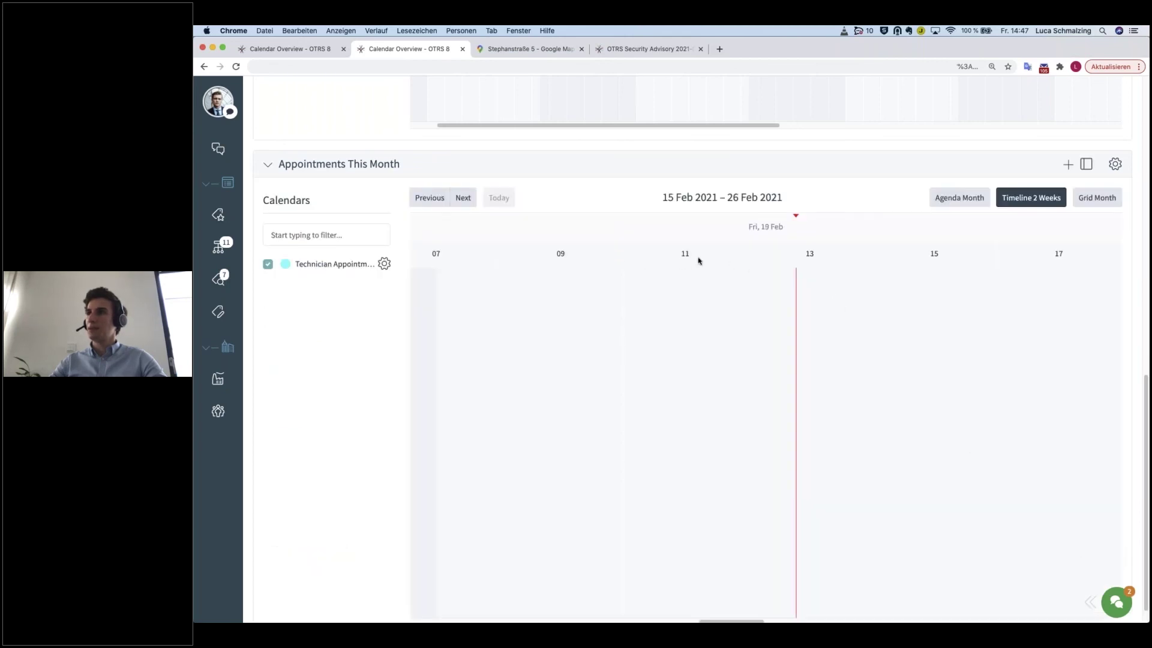
Compare the Grid Month view with Timeline 2 Weeks and examine the wider time slots from 15 February onward.
{"action": "left_click", "coordinate": [1030, 202]}
{"action": "left_click", "coordinate": [1107, 198]}
{"action": "left_click", "coordinate": [1048, 200]}
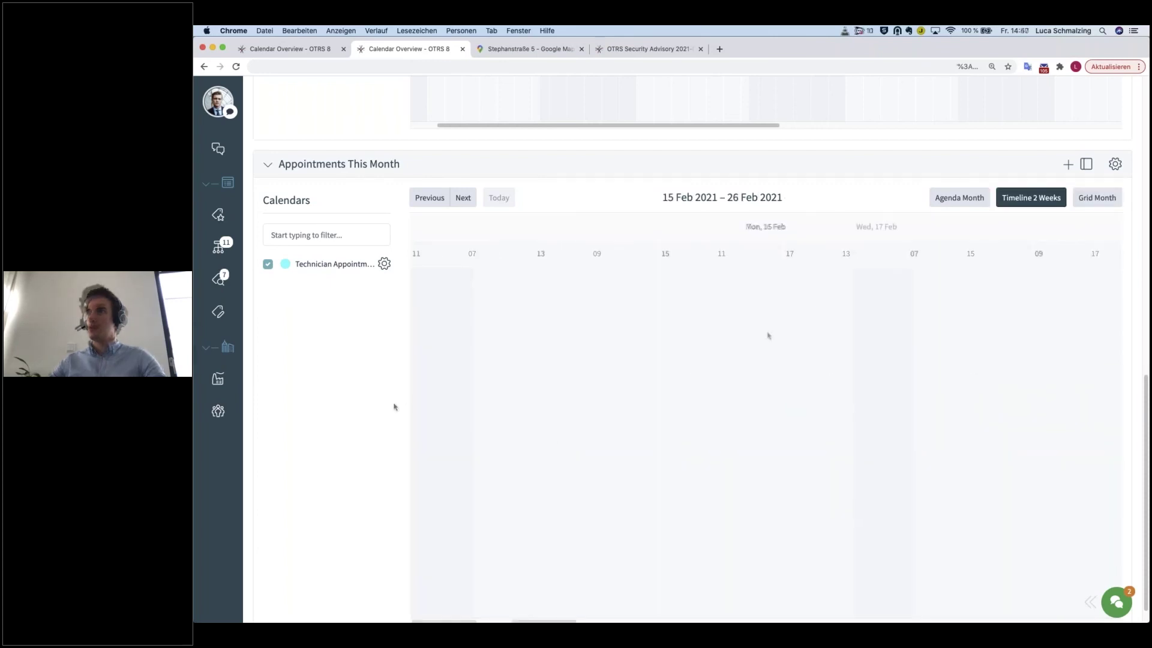
{"action": "scroll", "coordinate": [768, 334], "scroll_direction": "right", "scroll_amount": 5}
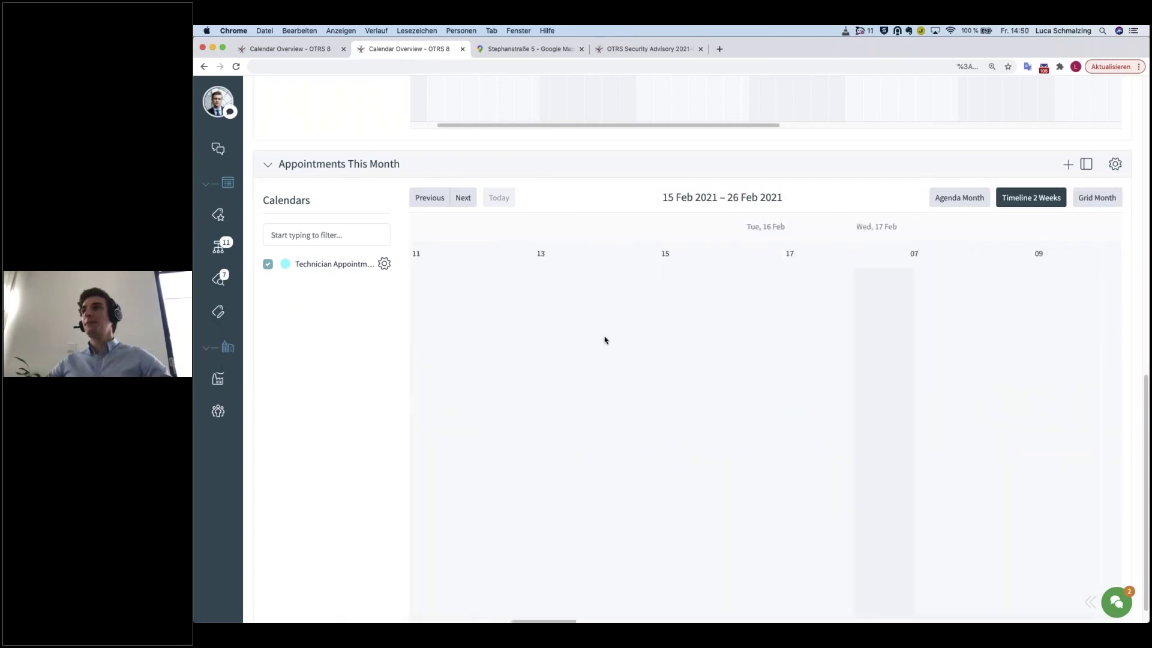
{"action": "scroll", "coordinate": [613, 344], "scroll_direction": "left", "scroll_amount": 4}
{"action": "scroll", "coordinate": [613, 344], "scroll_direction": "left", "scroll_amount": 5}
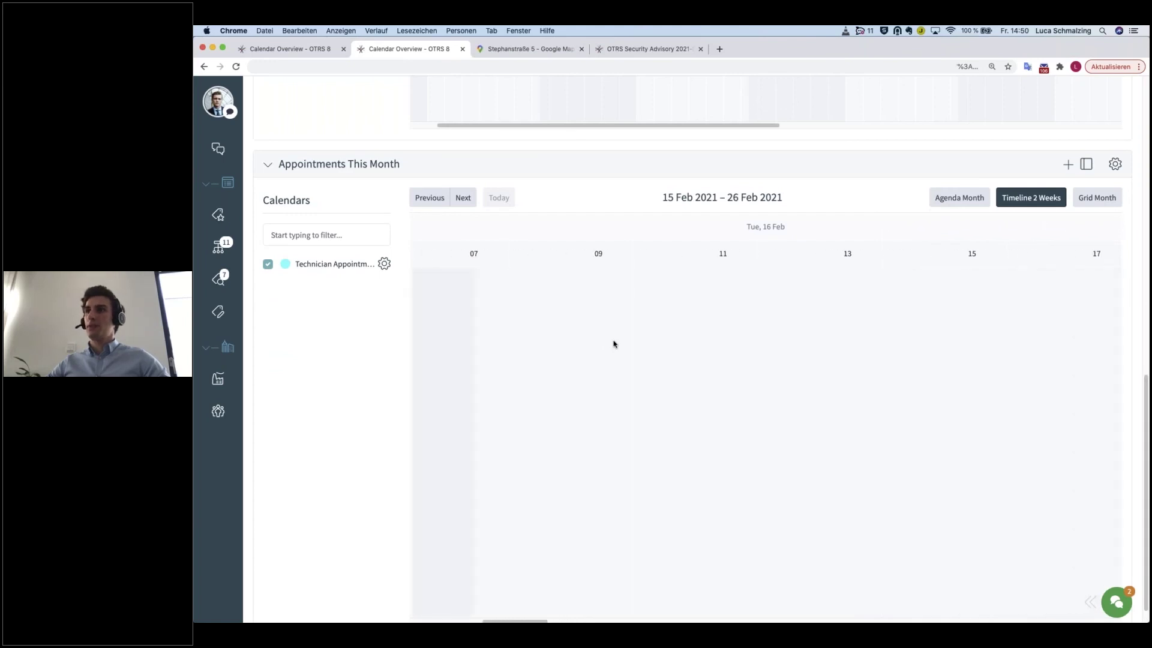
{"action": "scroll", "coordinate": [539, 316], "scroll_direction": "left", "scroll_amount": 6}
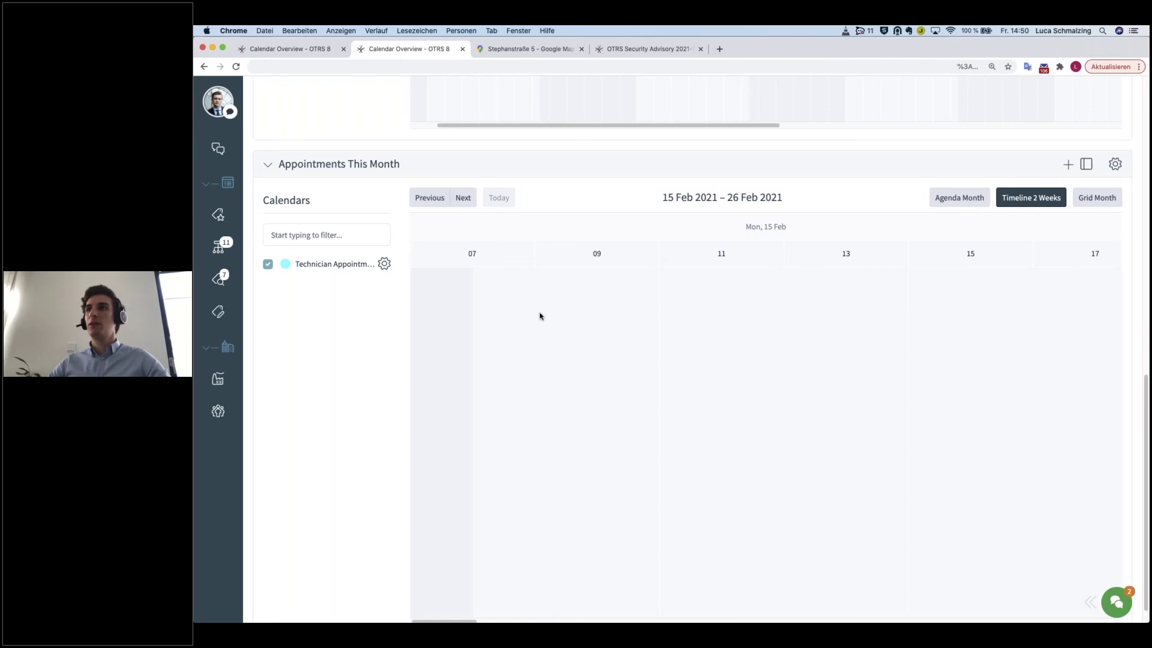
{"action": "scroll", "coordinate": [586, 300], "scroll_direction": "right", "scroll_amount": 3}
{"action": "scroll", "coordinate": [678, 268], "scroll_direction": "right", "scroll_amount": 3}
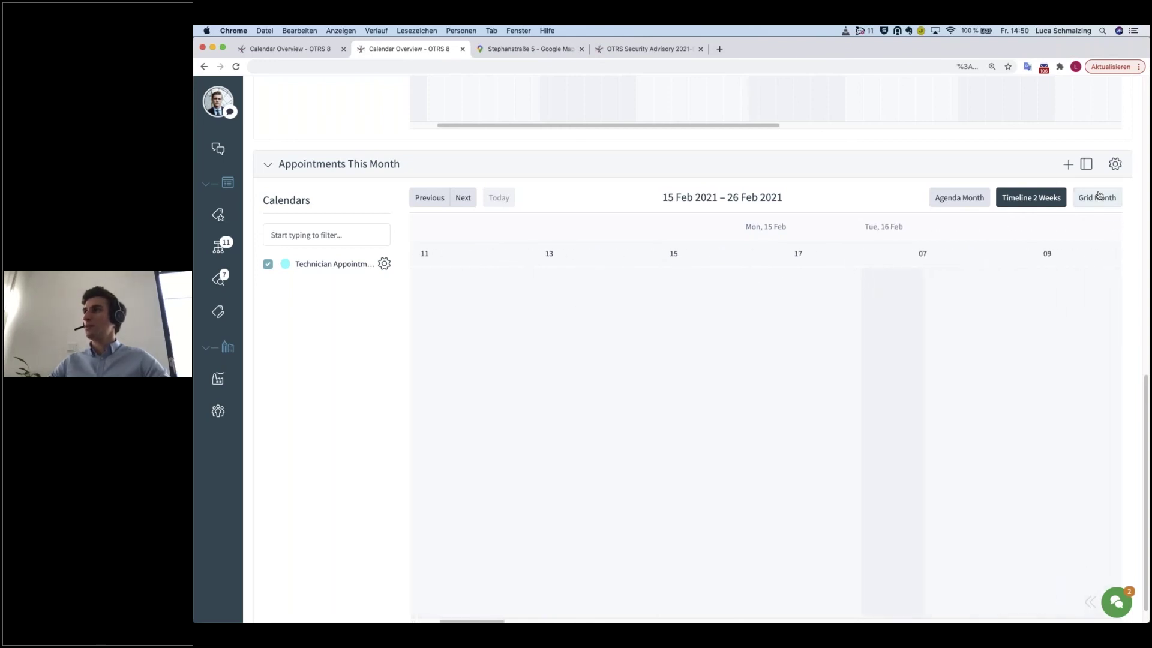
Page the two-week timeline forward into March and back to 1–12 February 2021 to review the printer repair appointment.
{"action": "left_click", "coordinate": [461, 198]}
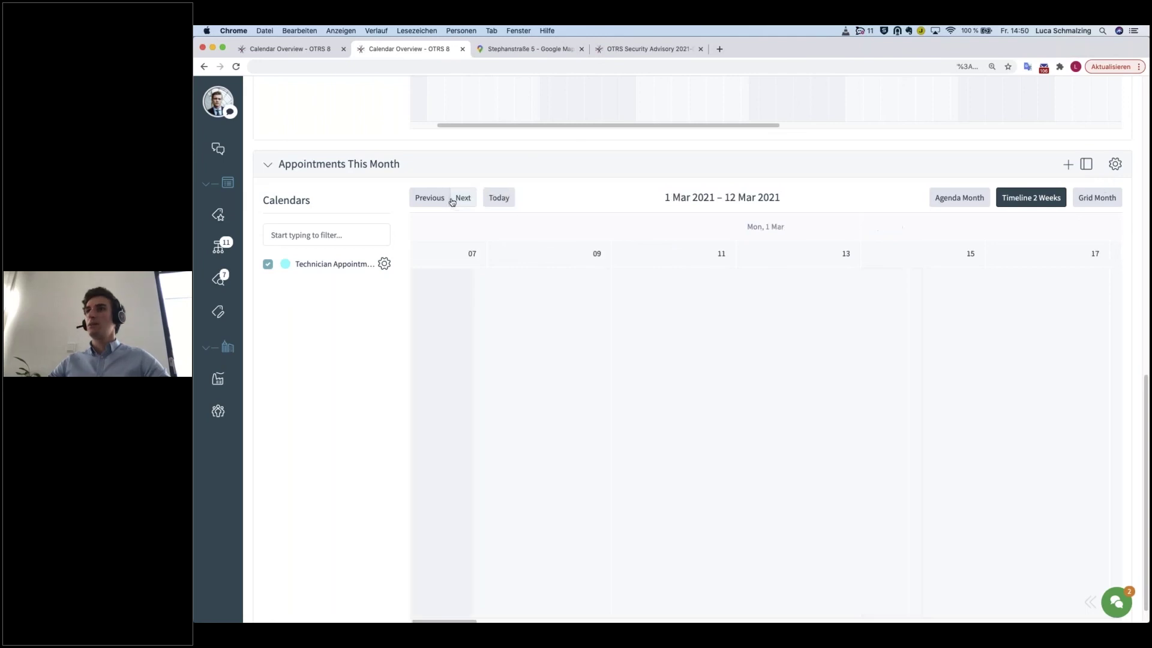
{"action": "left_click", "coordinate": [462, 199]}
{"action": "left_click", "coordinate": [436, 198]}
{"action": "left_click", "coordinate": [437, 199]}
{"action": "left_click", "coordinate": [437, 200]}
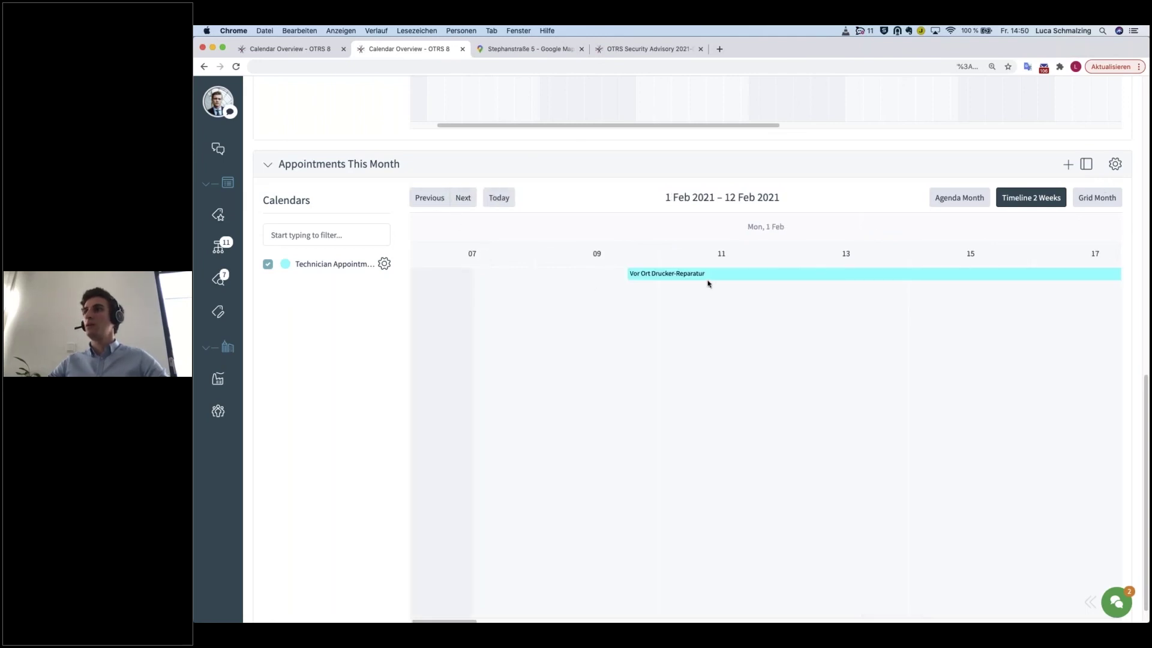
{"action": "mouse_move", "coordinate": [691, 279]}
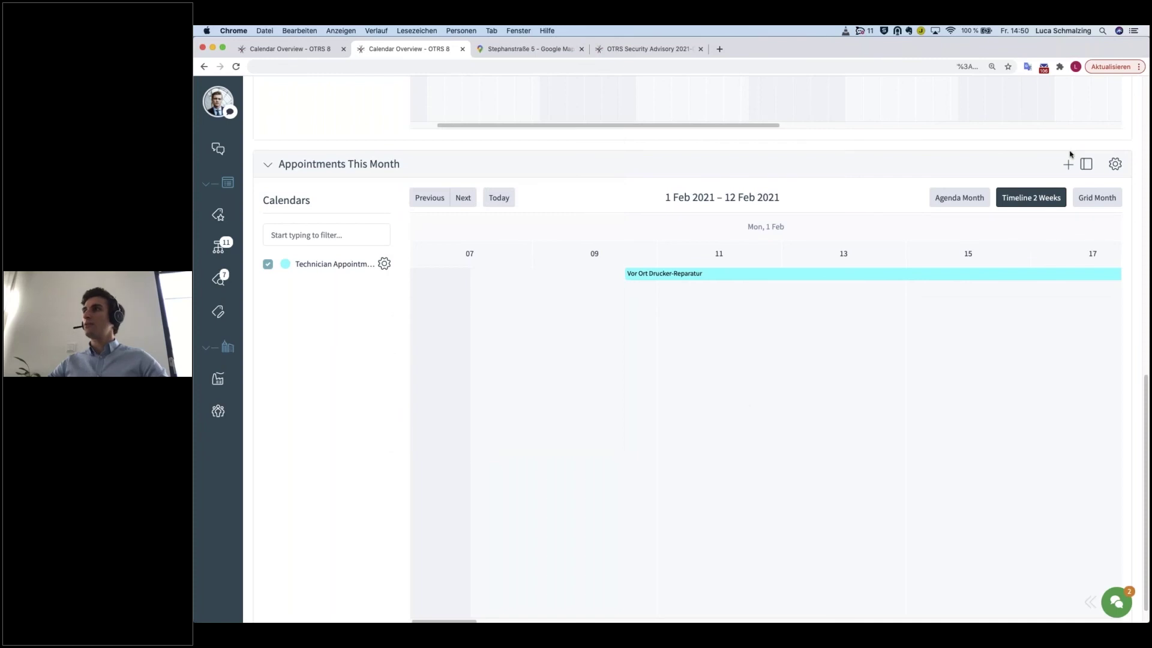
Set the custom timeline's Slot Width to 100 Pixel in the monthly widget's configuration and save it.
{"action": "left_click", "coordinate": [1115, 164]}
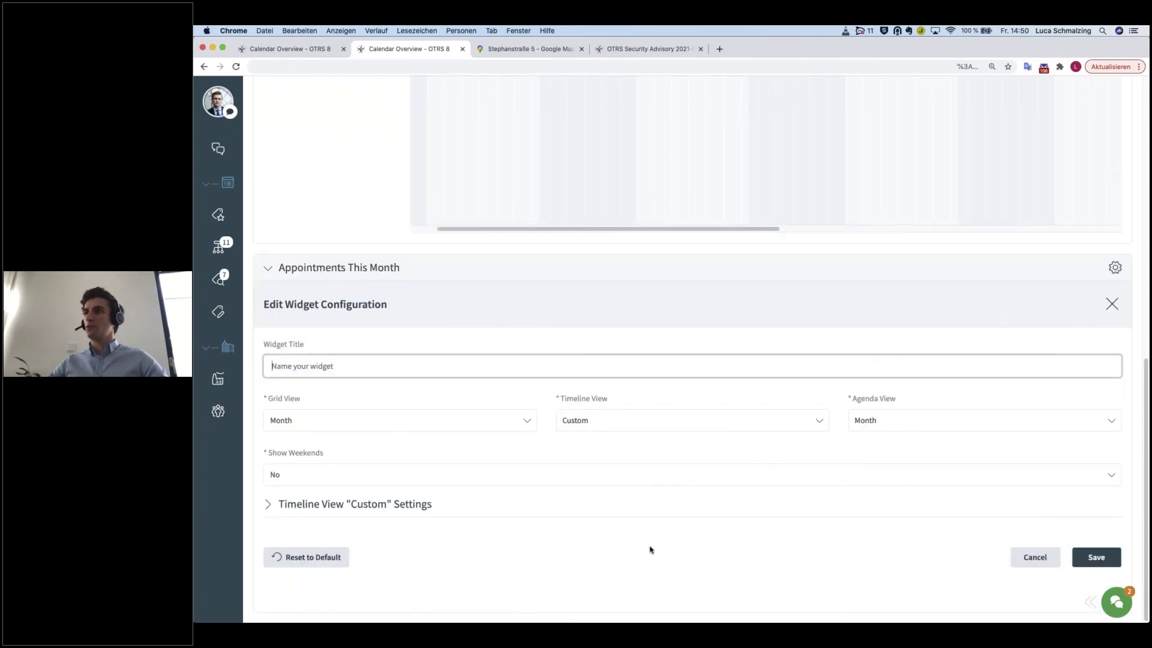
{"action": "left_click", "coordinate": [575, 519]}
{"action": "left_click", "coordinate": [395, 509]}
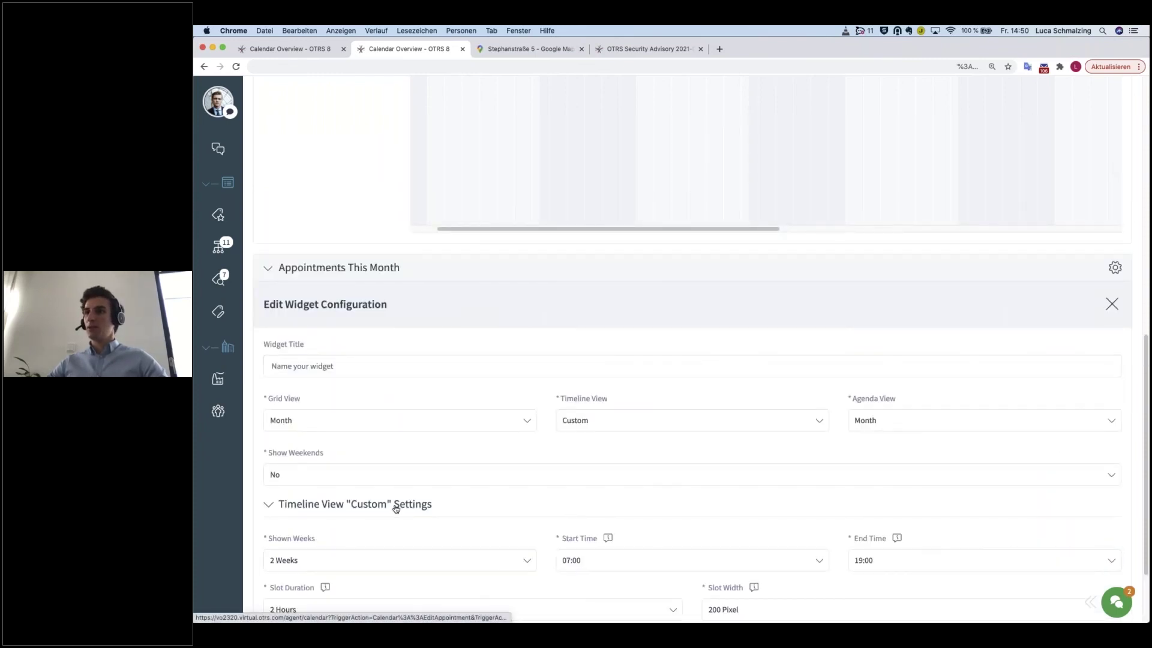
{"action": "scroll", "coordinate": [726, 528], "scroll_direction": "down", "scroll_amount": 3}
{"action": "left_click", "coordinate": [729, 506]}
{"action": "left_click", "coordinate": [737, 533]}
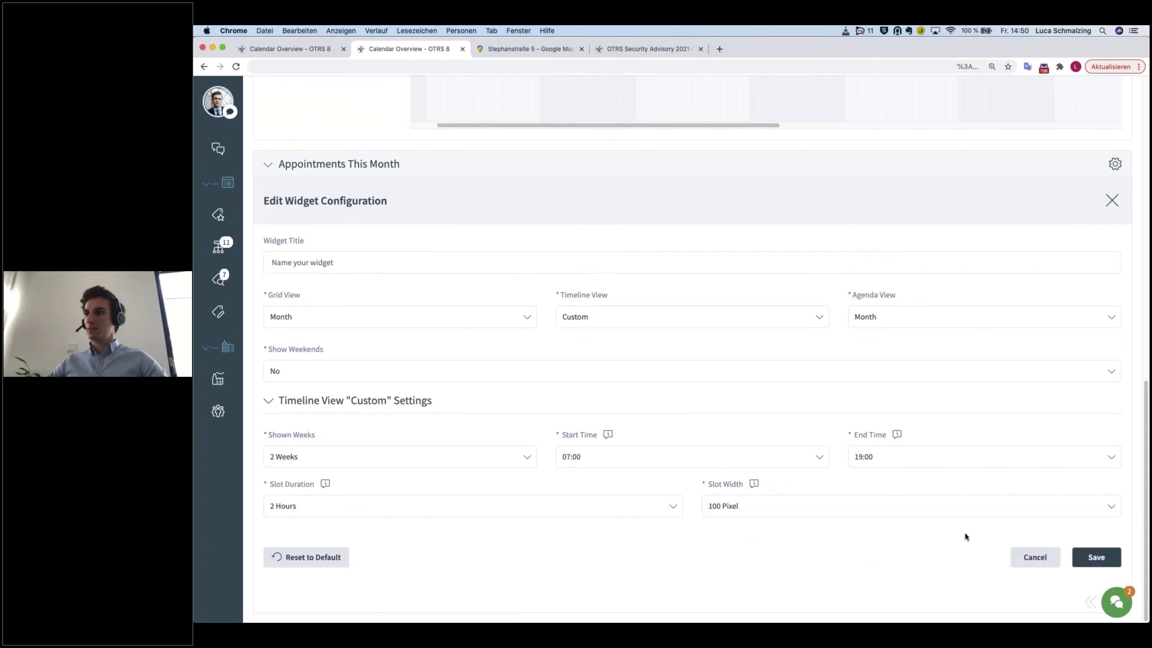
{"action": "left_click", "coordinate": [1096, 557]}
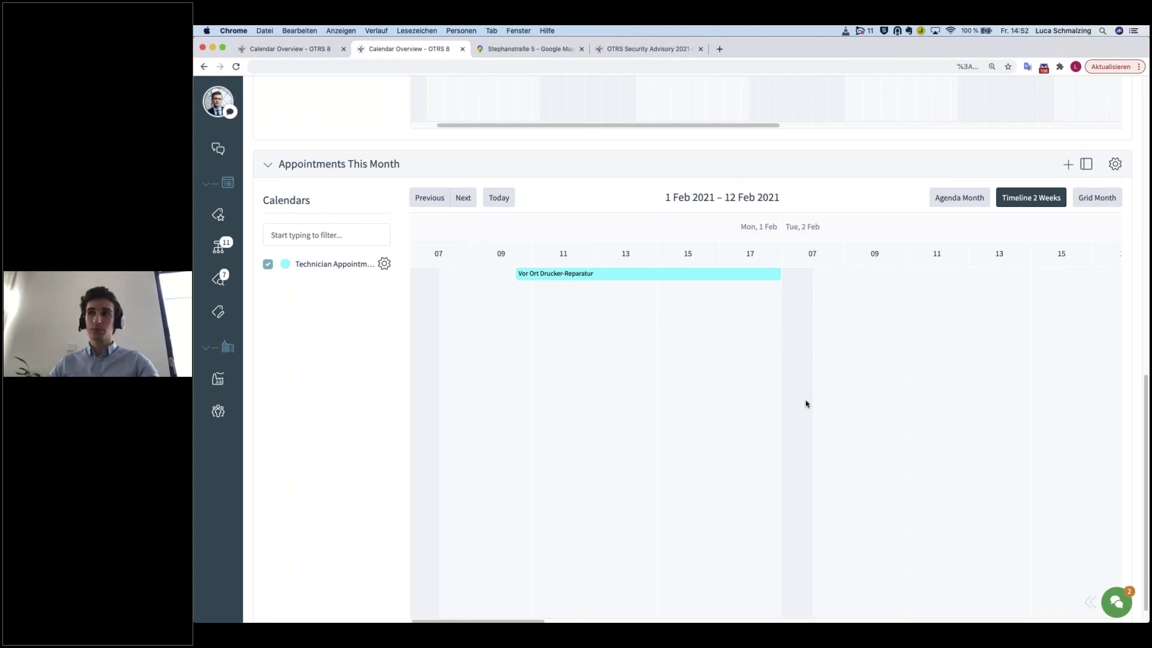
Open the most recently changed Printer Issues ticket from the agent's queues and start a new appointment from it.
{"action": "scroll", "coordinate": [384, 302], "scroll_direction": "up", "scroll_amount": 7}
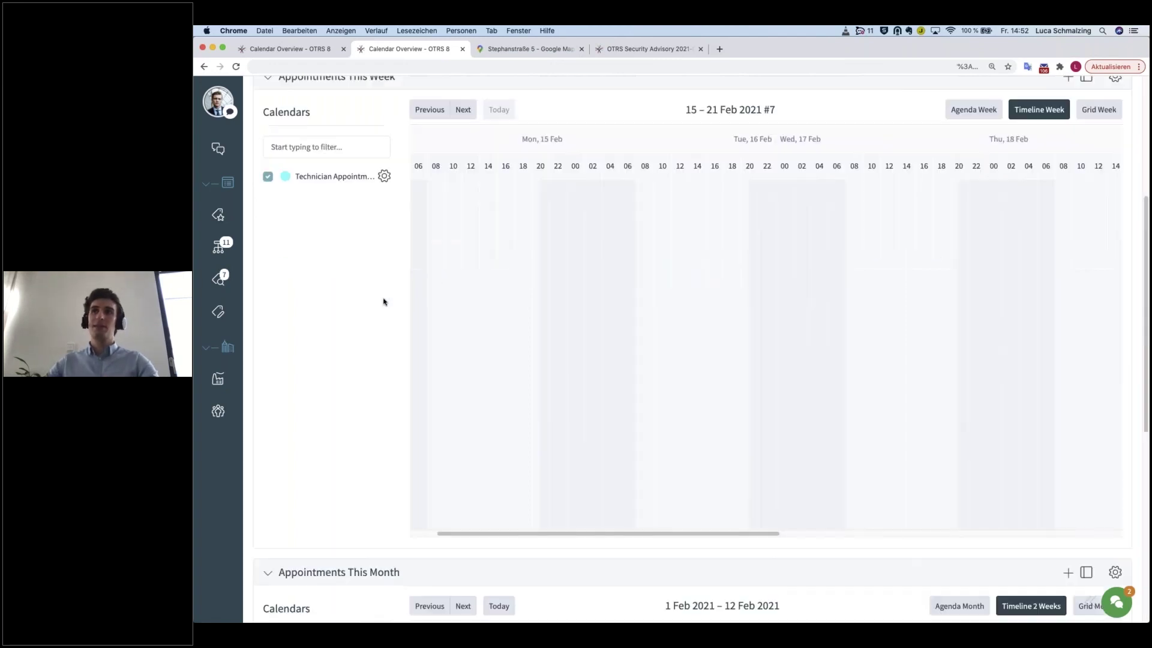
{"action": "scroll", "coordinate": [383, 301], "scroll_direction": "up", "scroll_amount": 5}
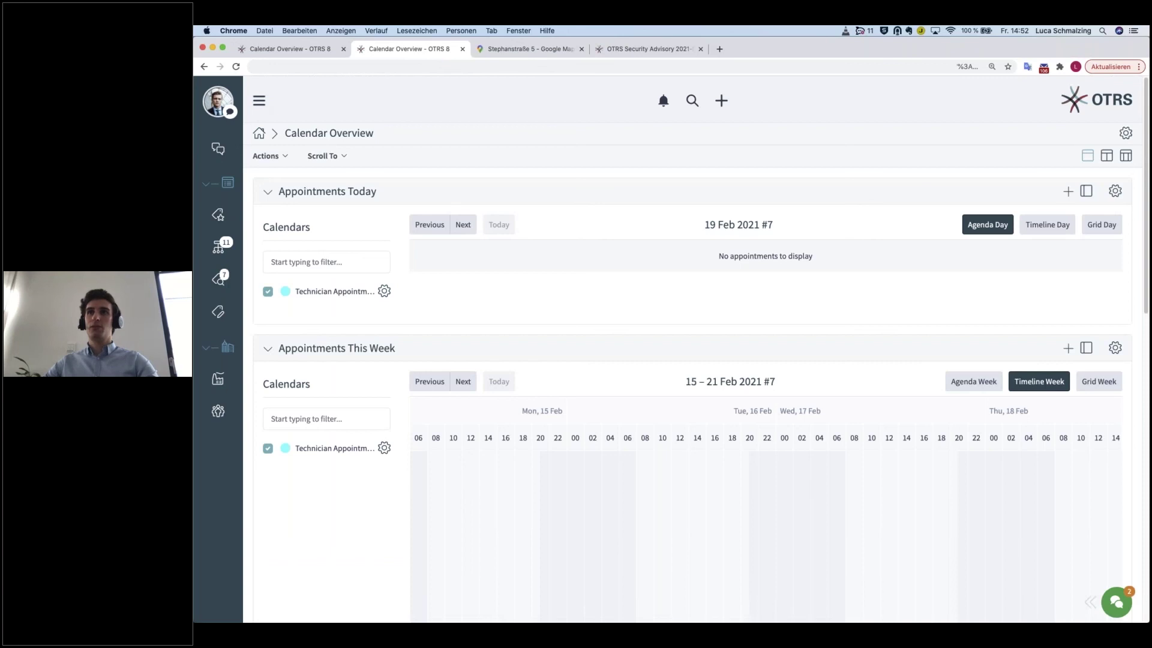
{"action": "left_click", "coordinate": [218, 252]}
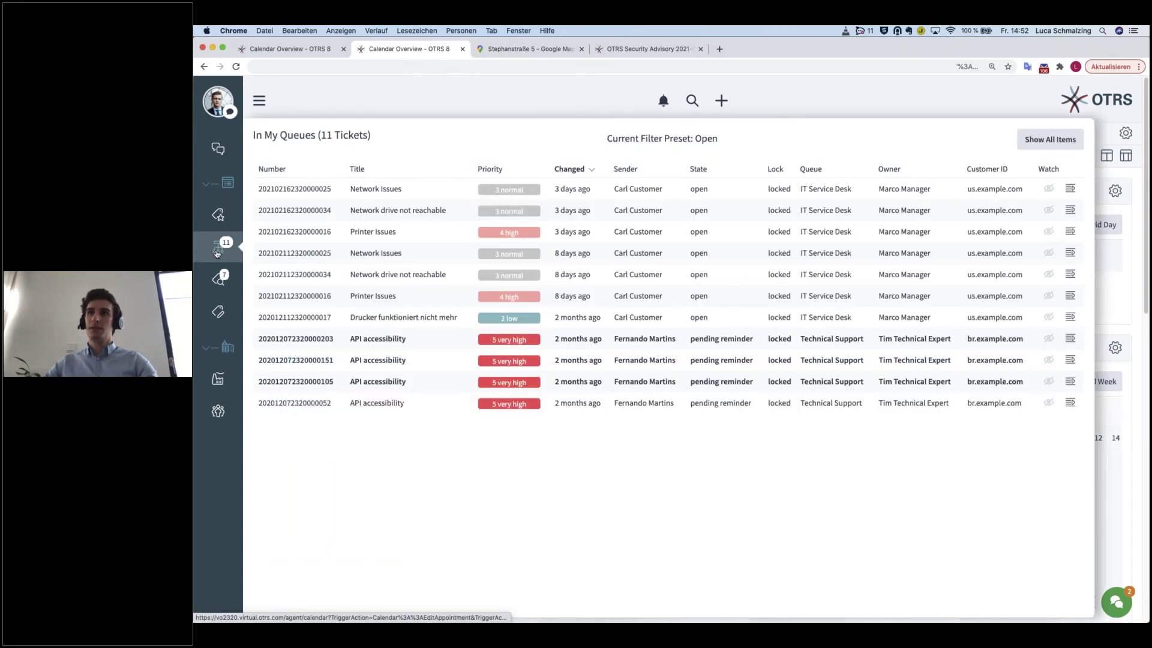
{"action": "left_click", "coordinate": [360, 234]}
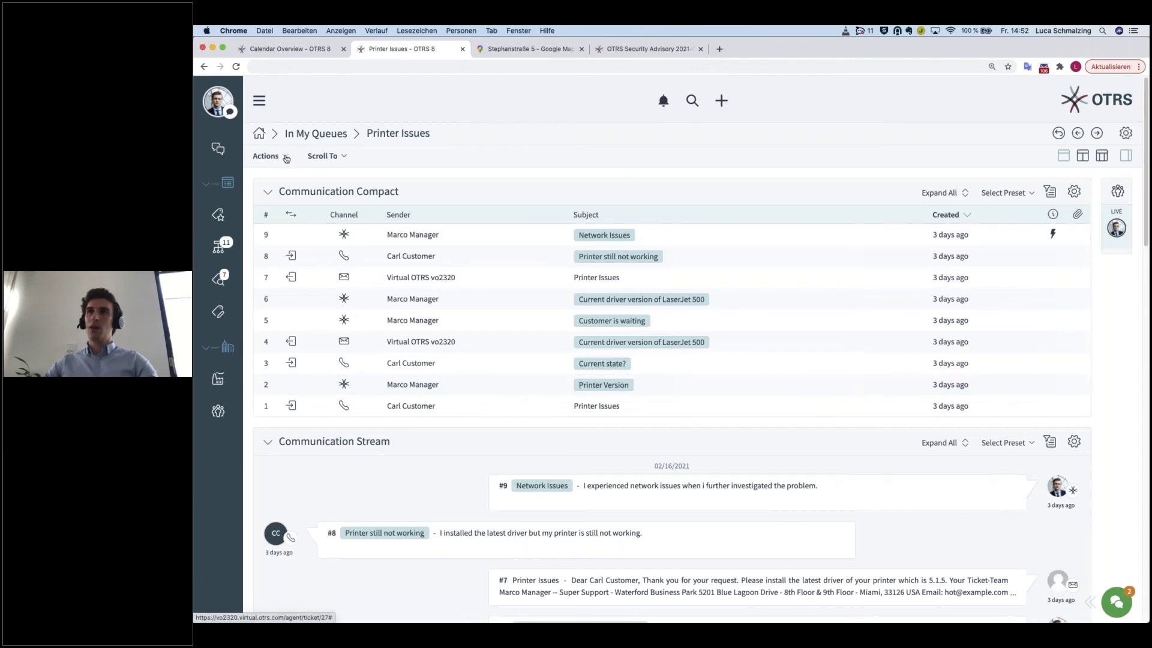
{"action": "left_click", "coordinate": [285, 156]}
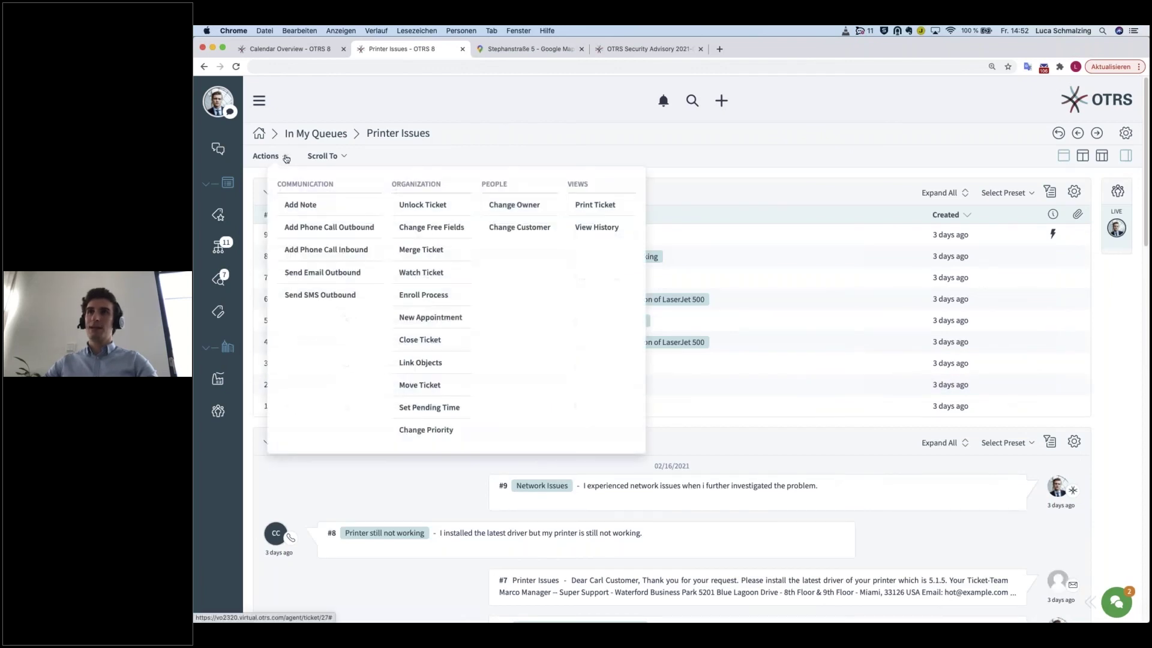
{"action": "left_click", "coordinate": [447, 323]}
Assign the new appointment to the Technician Appointments calendar and title it "Onsite - Printer Fix".
{"action": "left_click", "coordinate": [755, 243]}
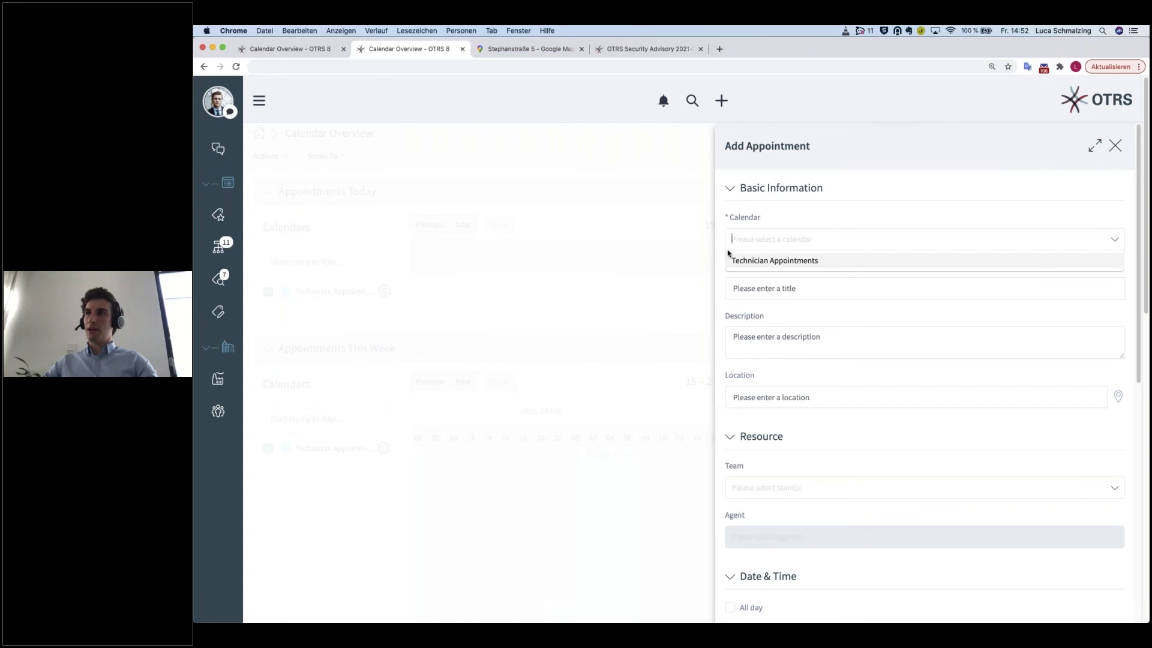
{"action": "left_click", "coordinate": [751, 262]}
{"action": "left_click", "coordinate": [765, 288]}
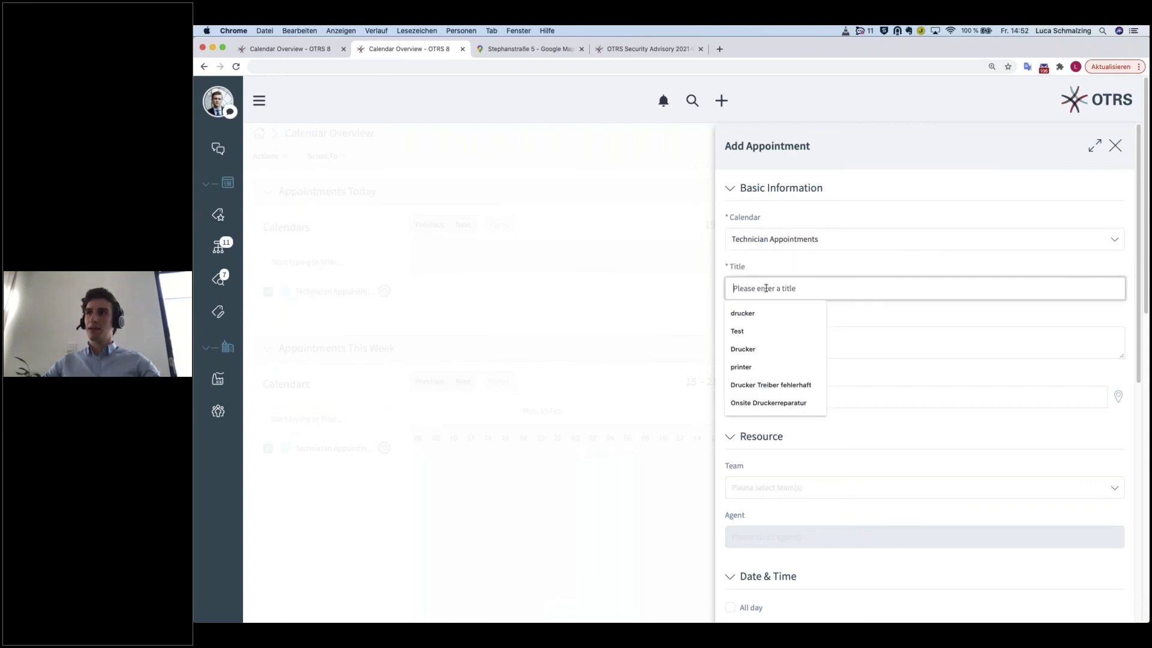
{"action": "type", "text": "Onsite"}
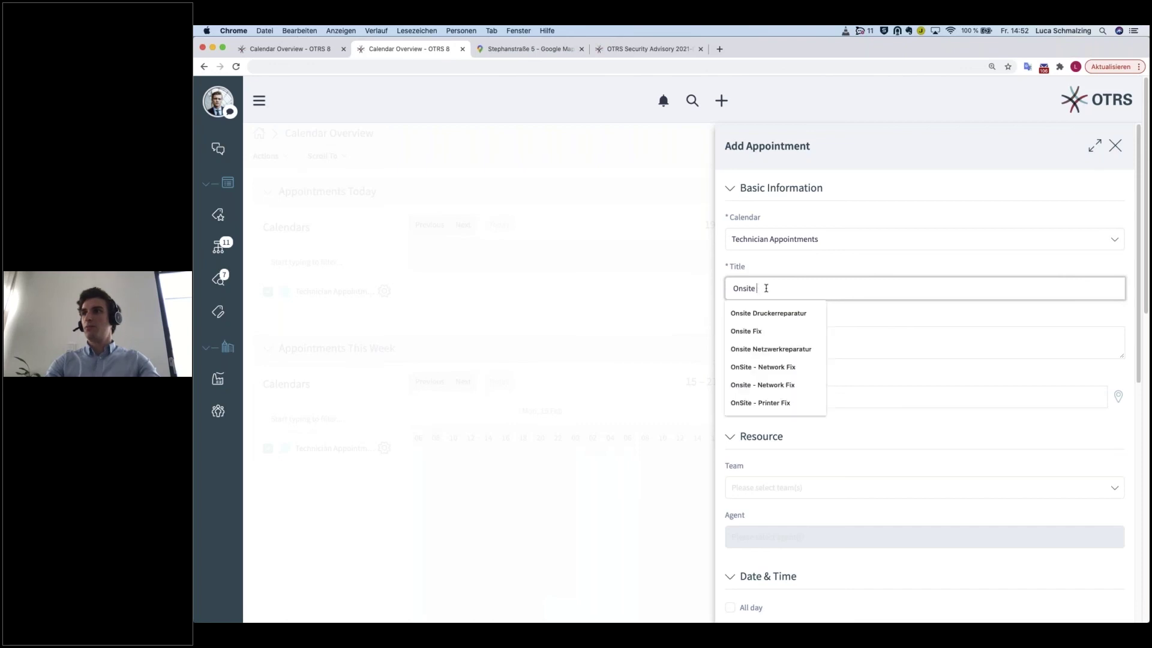
{"action": "type", "text": " - Printer Fix"}
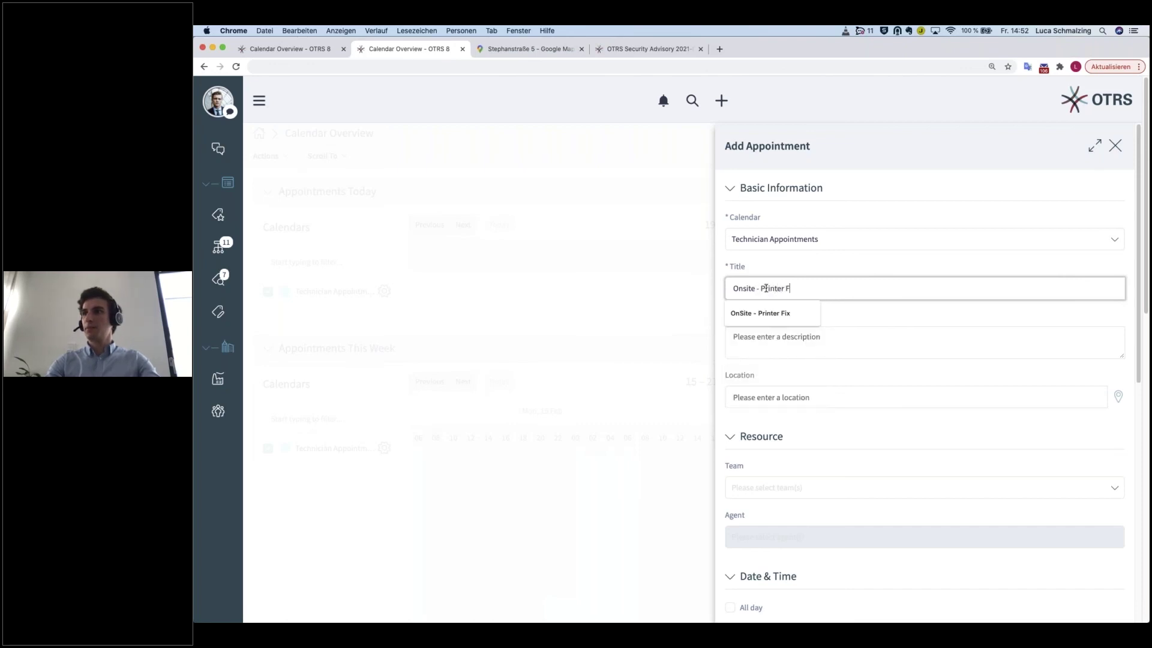
Describe the appointment as "Printer of customer should be fixed onsite." and fill in the location with the suggested street address.
{"action": "left_click", "coordinate": [907, 336]}
{"action": "type", "text": "Printer of customer should be fixed onsite."}
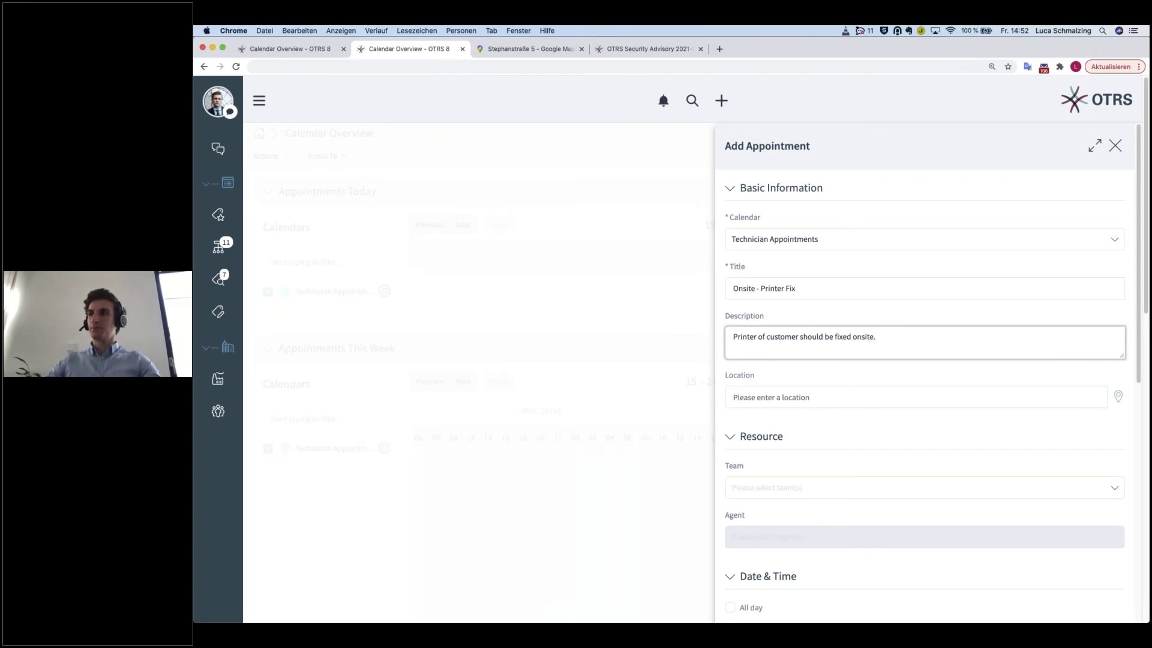
{"action": "left_click", "coordinate": [774, 397]}
{"action": "left_click", "coordinate": [771, 430]}
Assign the Technicians team and its Technical Expert agent as the appointment's resources.
{"action": "scroll", "coordinate": [774, 432], "scroll_direction": "down", "scroll_amount": 5}
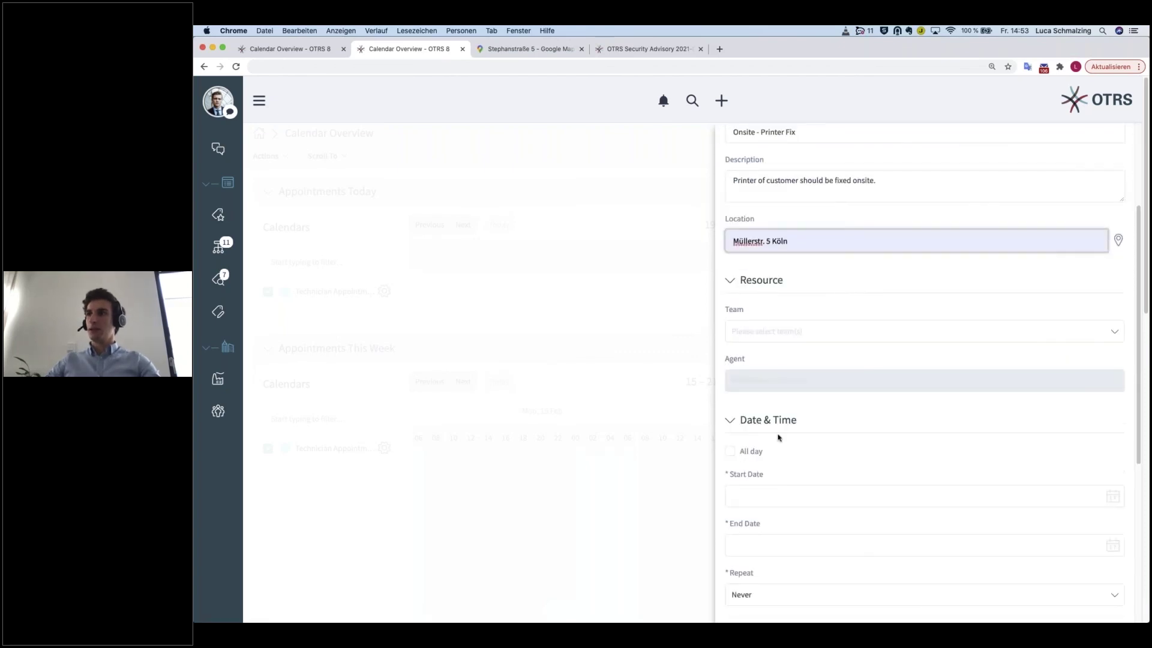
{"action": "scroll", "coordinate": [766, 380], "scroll_direction": "down", "scroll_amount": 4}
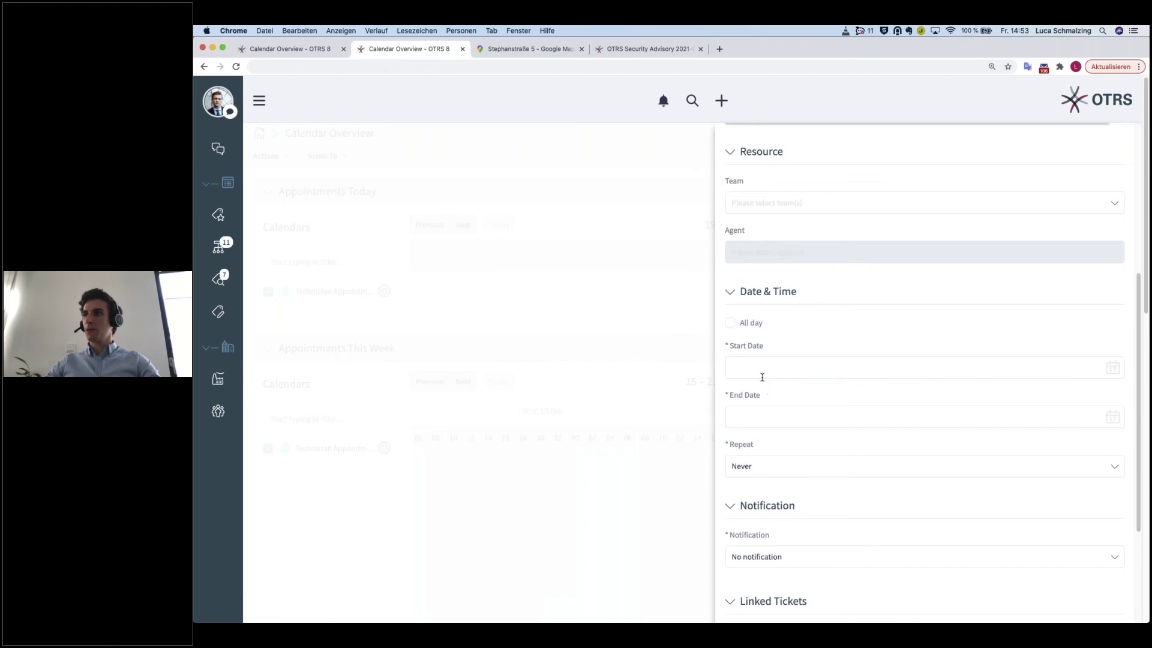
{"action": "scroll", "coordinate": [763, 369], "scroll_direction": "up", "scroll_amount": 5}
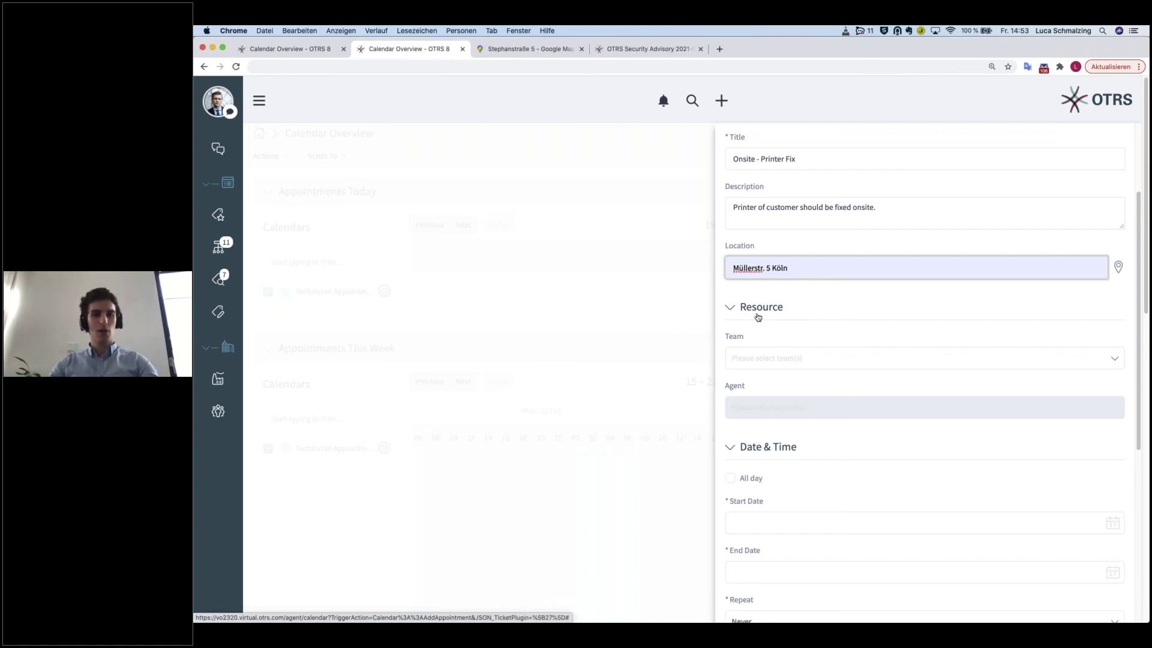
{"action": "left_click", "coordinate": [758, 360]}
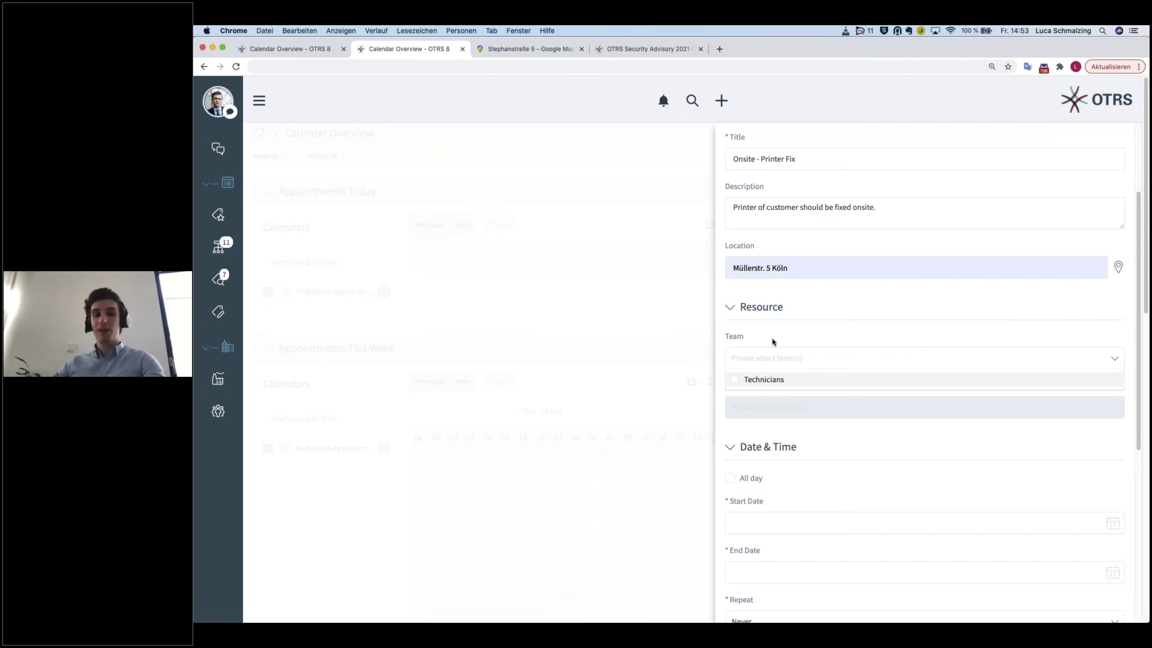
{"action": "left_click", "coordinate": [736, 381]}
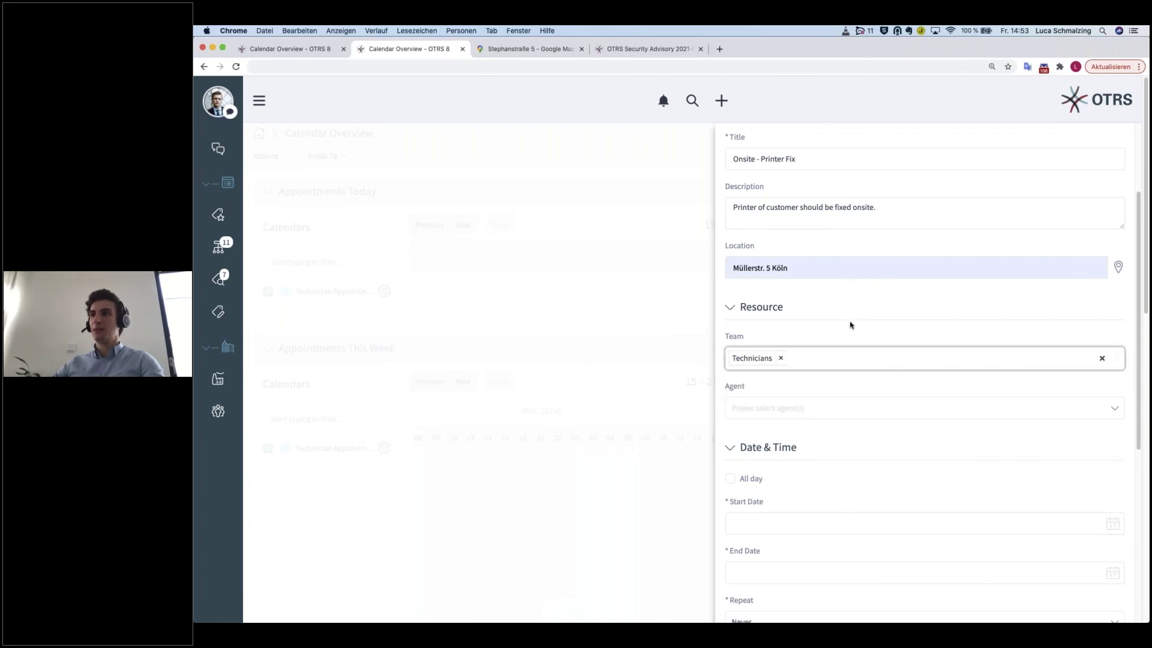
{"action": "scroll", "coordinate": [780, 400], "scroll_direction": "down", "scroll_amount": 1}
{"action": "left_click", "coordinate": [773, 391]}
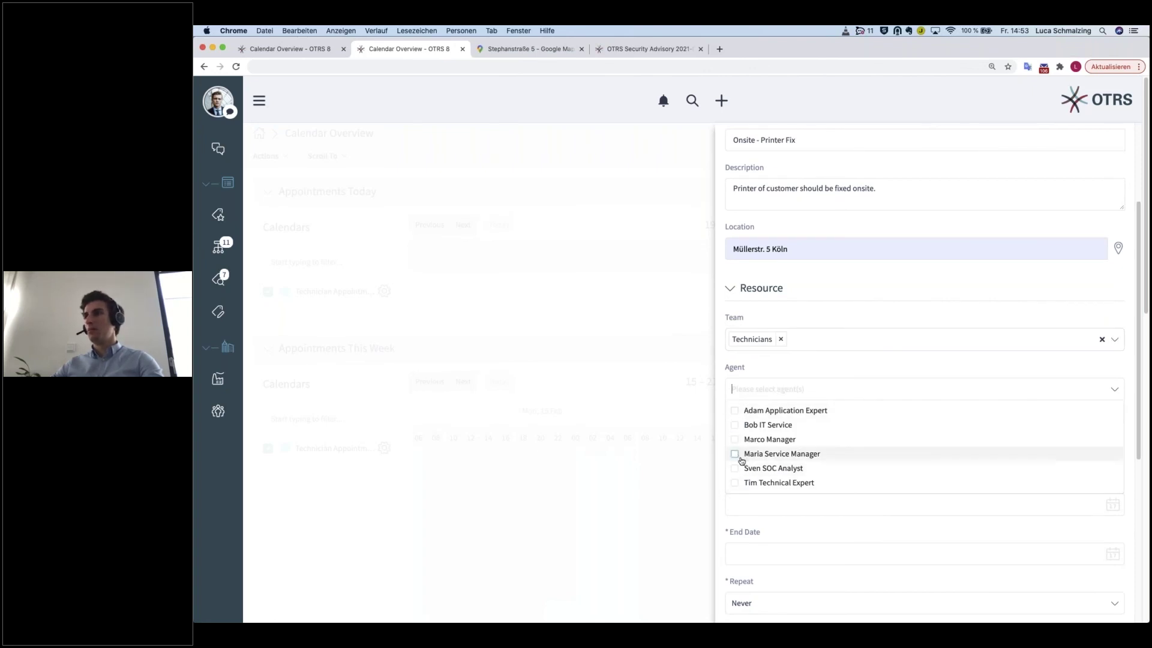
{"action": "left_click", "coordinate": [739, 484]}
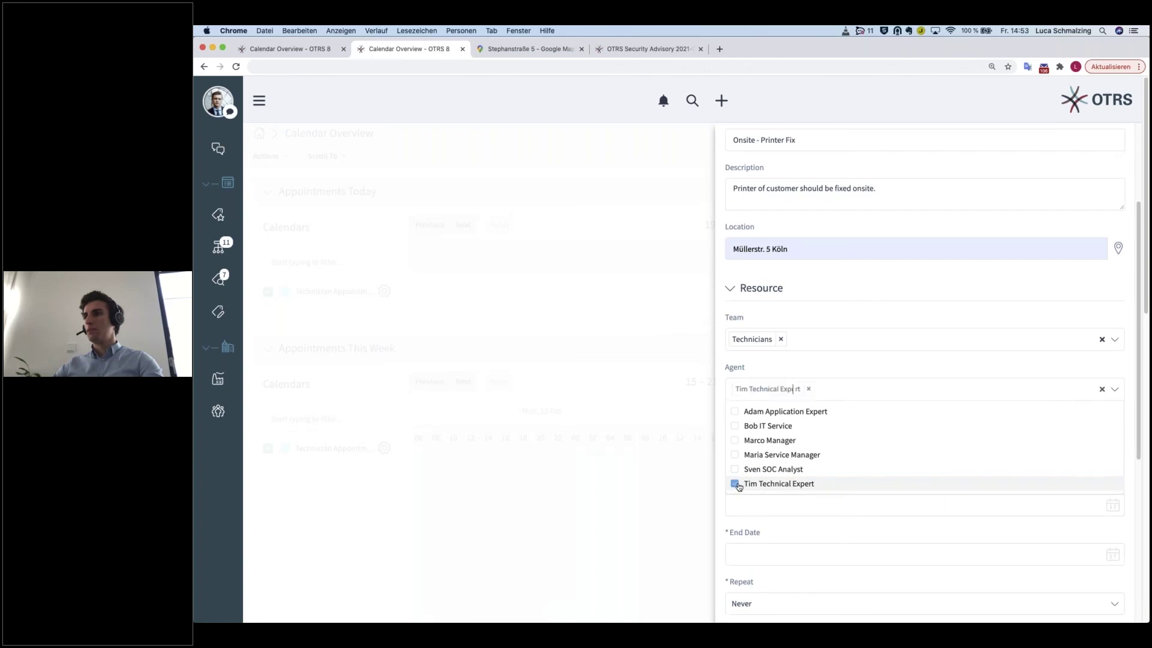
{"action": "left_click", "coordinate": [837, 360]}
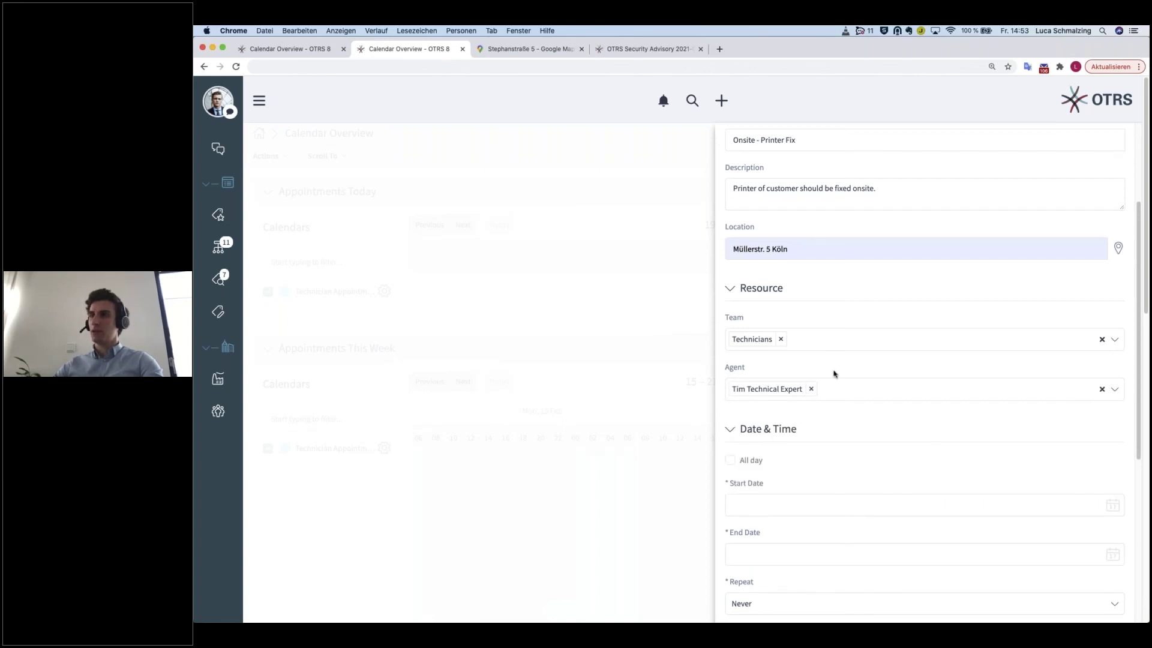
Set the appointment's Start Date to 02/22/2021 at 09:00.
{"action": "scroll", "coordinate": [834, 374], "scroll_direction": "down", "scroll_amount": 2}
{"action": "left_click", "coordinate": [758, 450]}
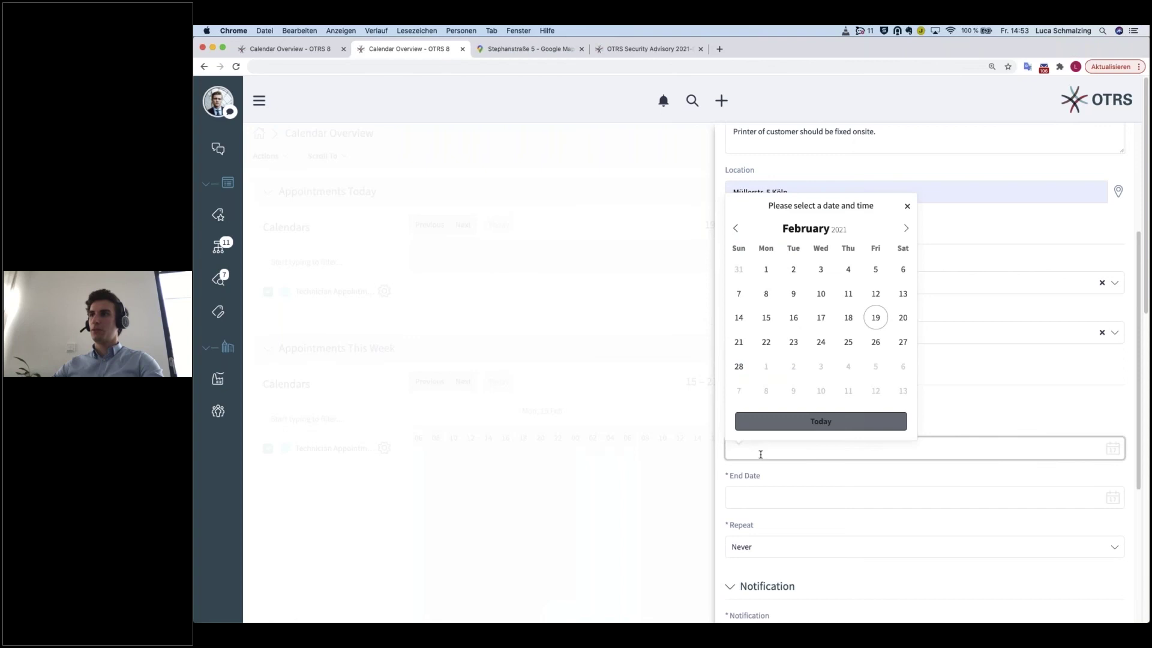
{"action": "left_click", "coordinate": [766, 341]}
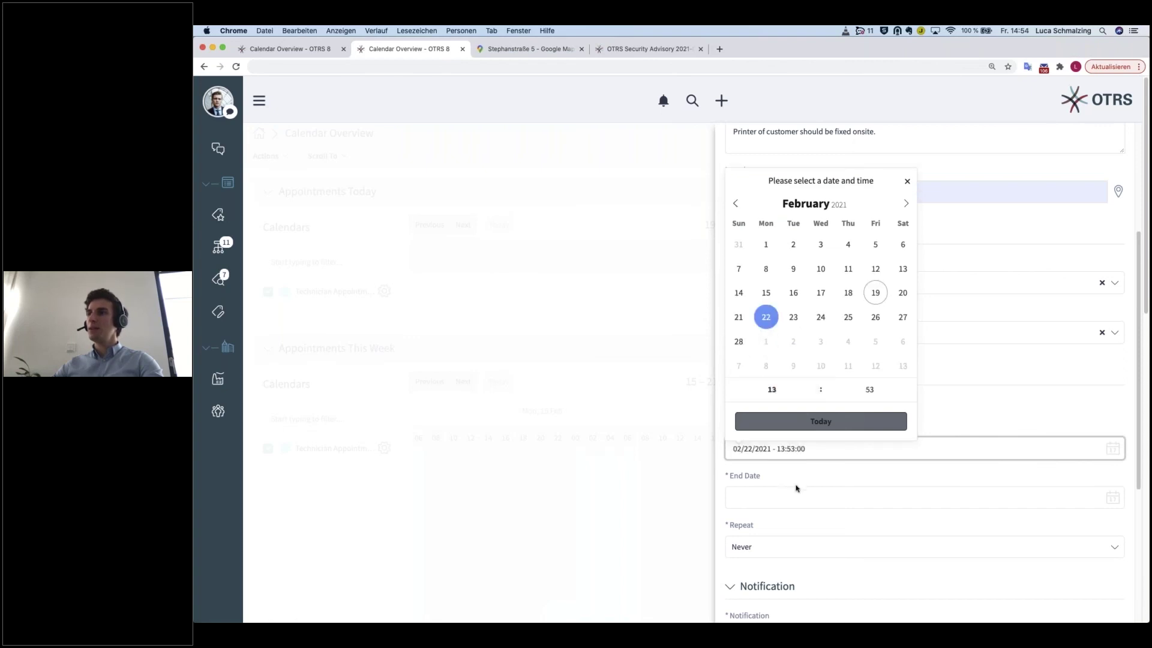
{"action": "left_click", "coordinate": [772, 389]}
{"action": "type", "text": "09"}
{"action": "left_click", "coordinate": [859, 391]}
{"action": "type", "text": "00"}
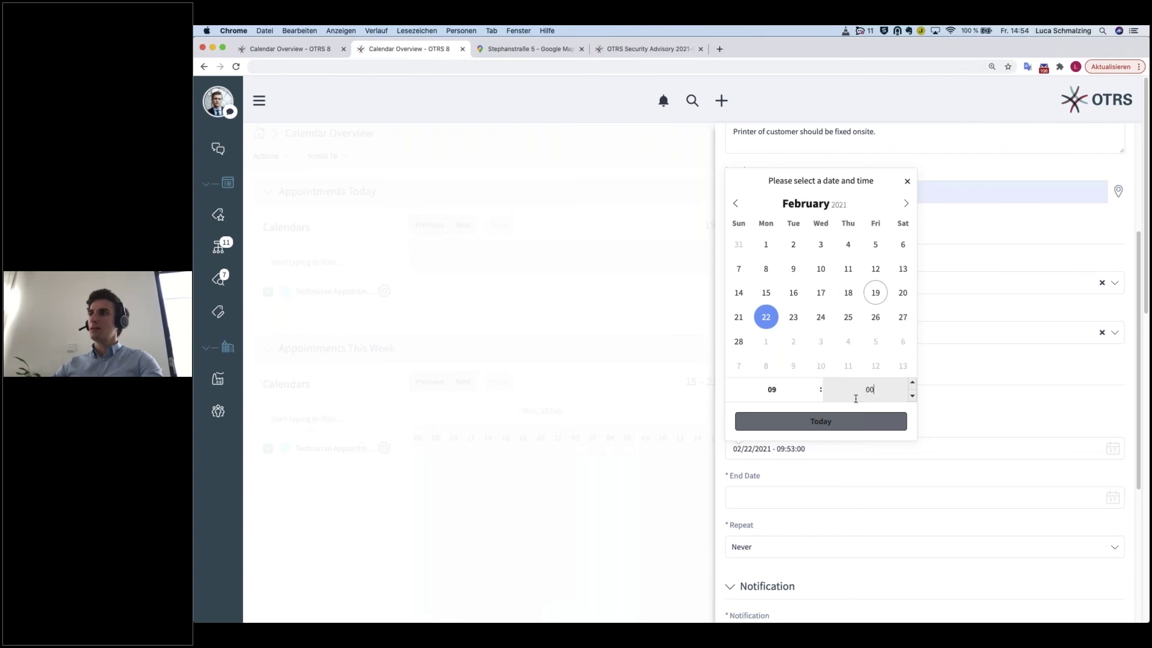
Set the appointment's End Date to 02/22/2021 at 13:00.
{"action": "left_click", "coordinate": [780, 501]}
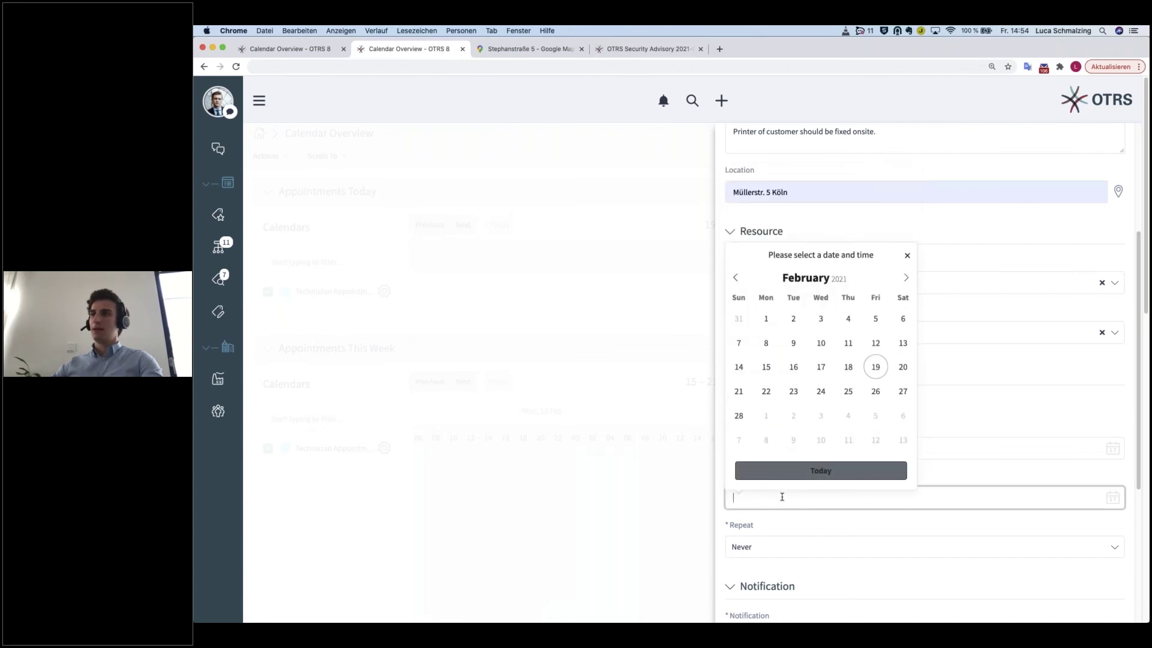
{"action": "left_click", "coordinate": [766, 391]}
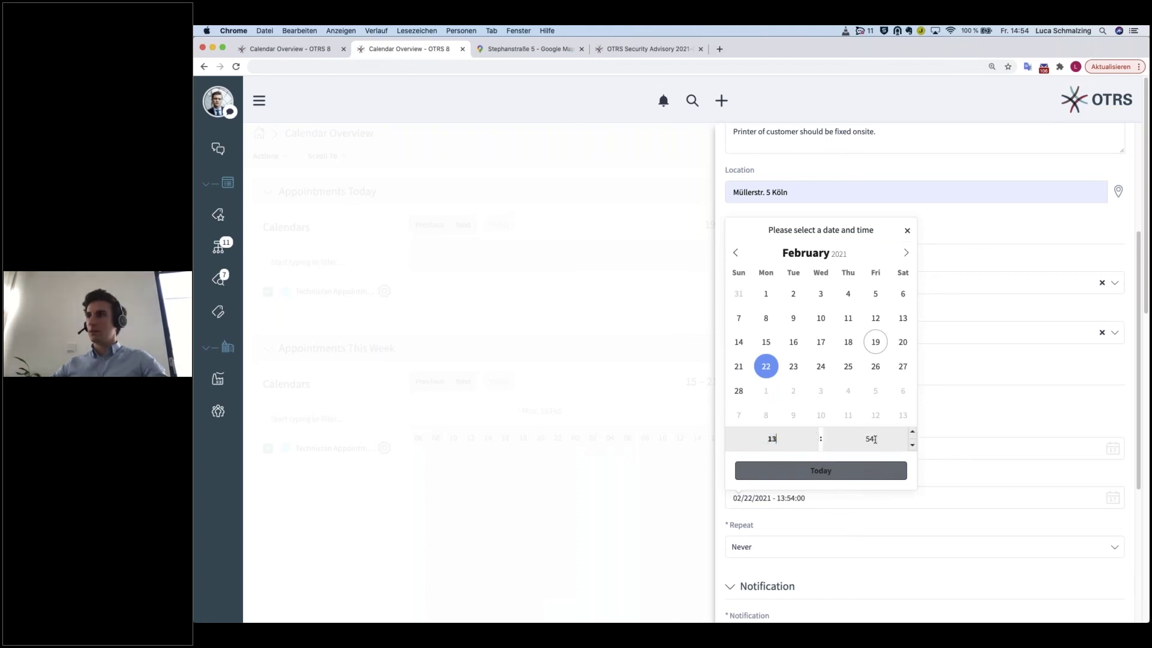
{"action": "left_click", "coordinate": [876, 438]}
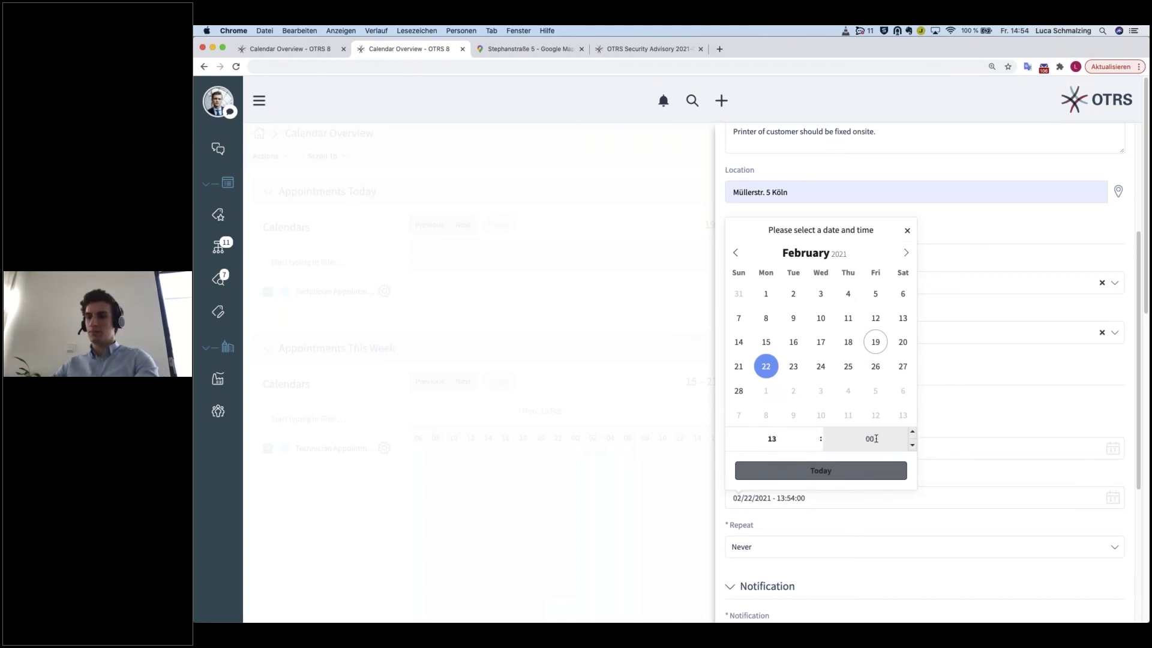
{"action": "type", "text": "00"}
{"action": "key", "text": "Return"}
Set the notification to 1 hour before and add the appointment with the Printer Issues ticket linked.
{"action": "scroll", "coordinate": [874, 437], "scroll_direction": "down", "scroll_amount": 5}
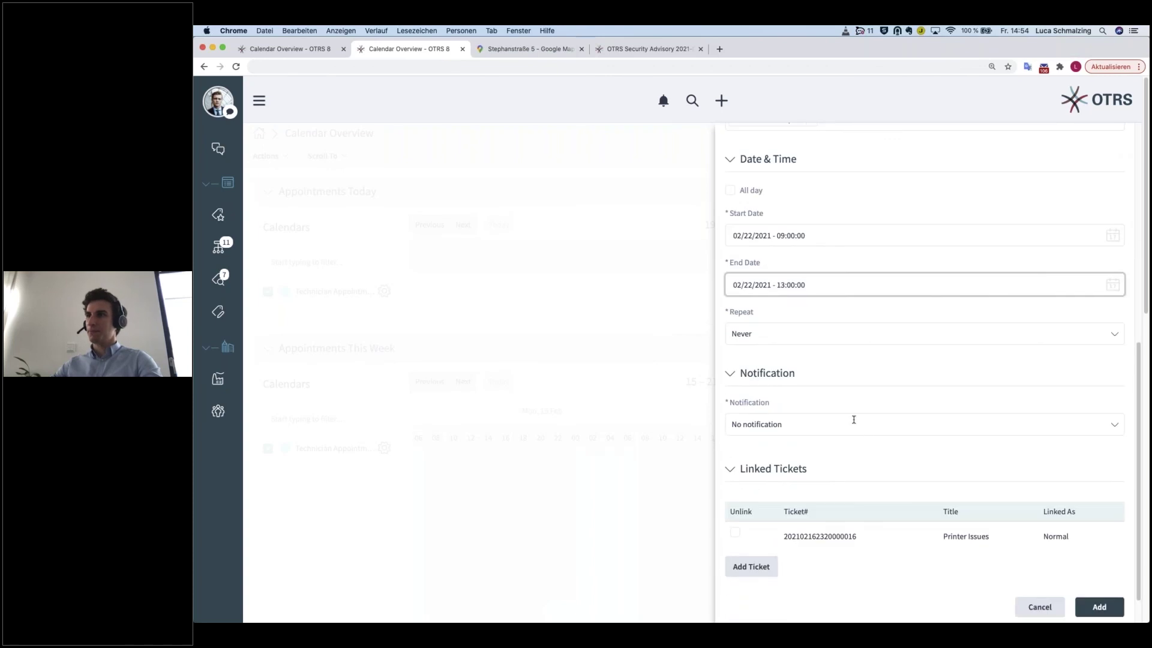
{"action": "scroll", "coordinate": [812, 396], "scroll_direction": "down", "scroll_amount": 1}
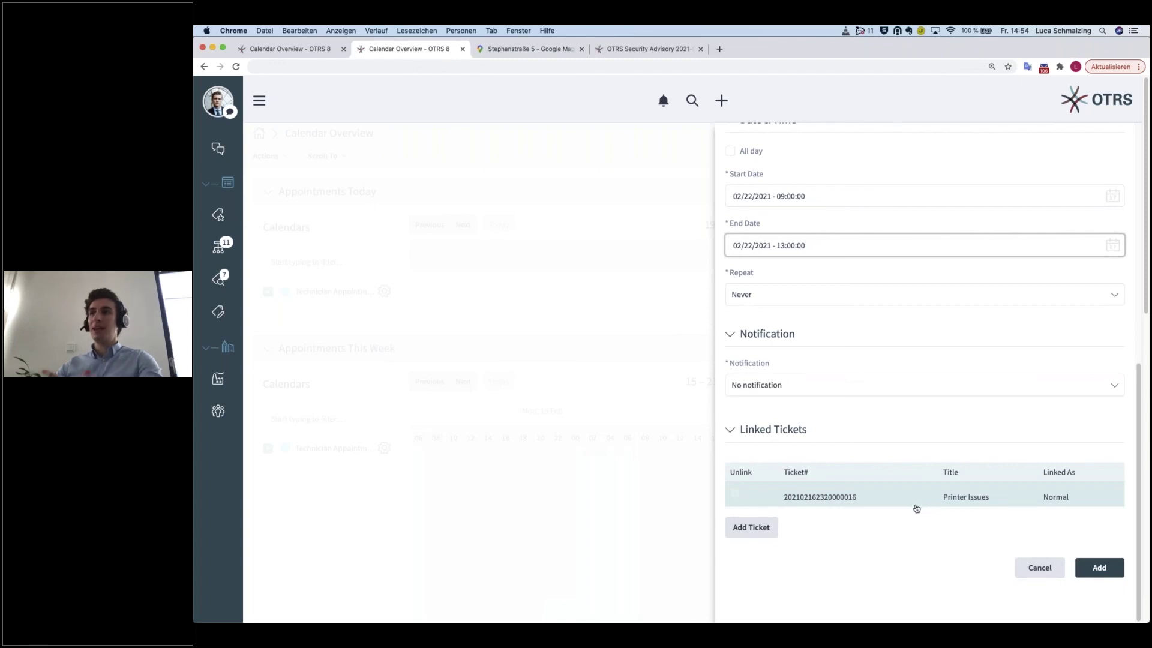
{"action": "left_click", "coordinate": [787, 384]}
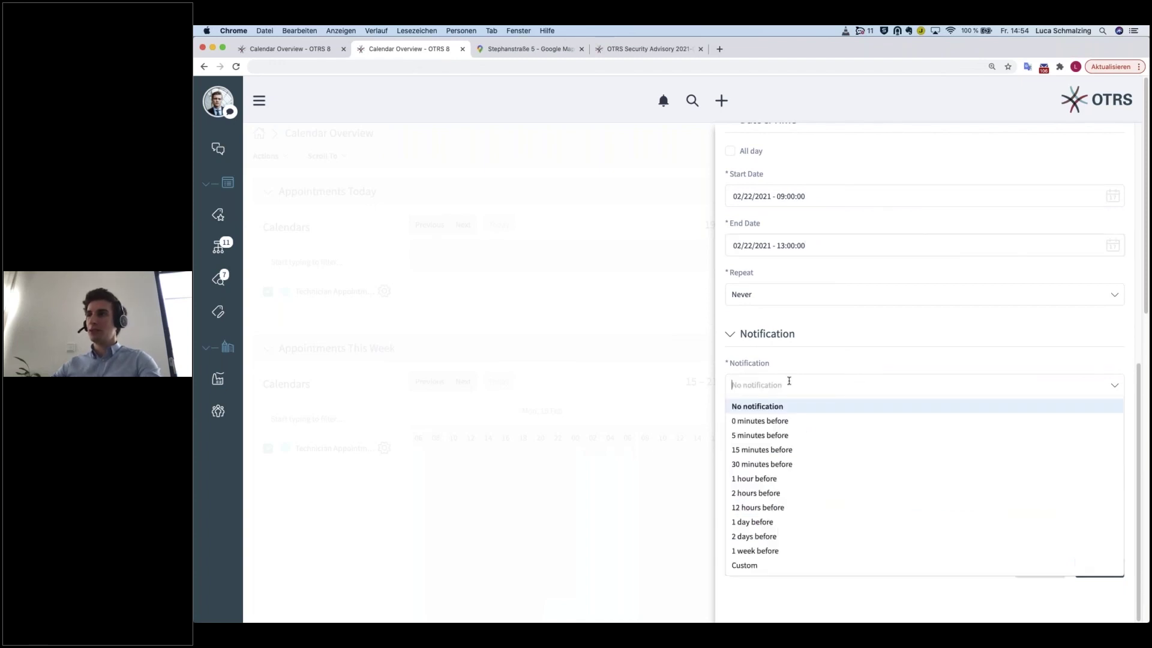
{"action": "left_click", "coordinate": [767, 480]}
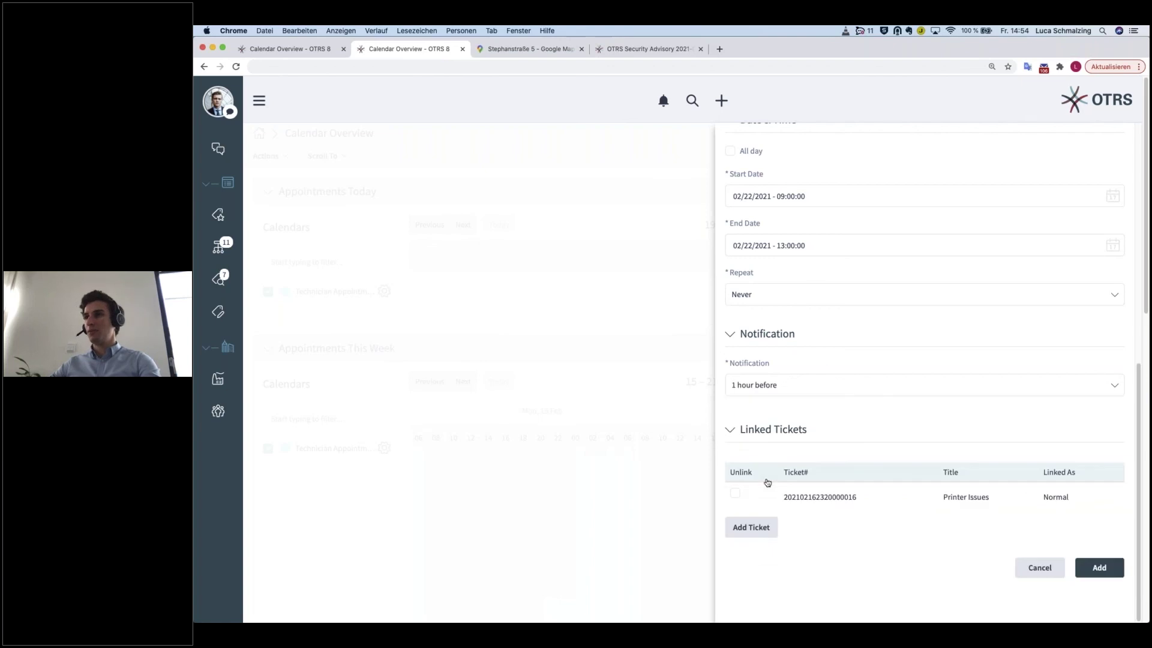
{"action": "left_click", "coordinate": [1099, 567]}
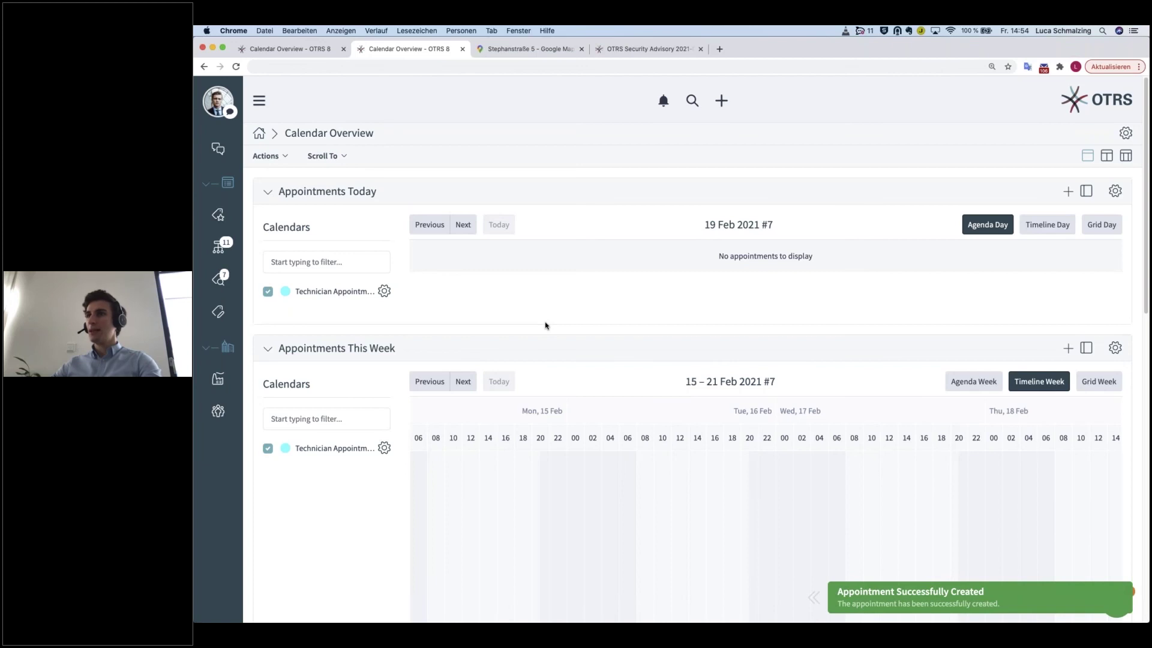
Show the week of 22–28 Feb 2021 in Appointments This Week and preview the Onsite - Printer Fix appointment's details.
{"action": "scroll", "coordinate": [406, 328], "scroll_direction": "down", "scroll_amount": 6}
{"action": "scroll", "coordinate": [406, 334], "scroll_direction": "up", "scroll_amount": 10}
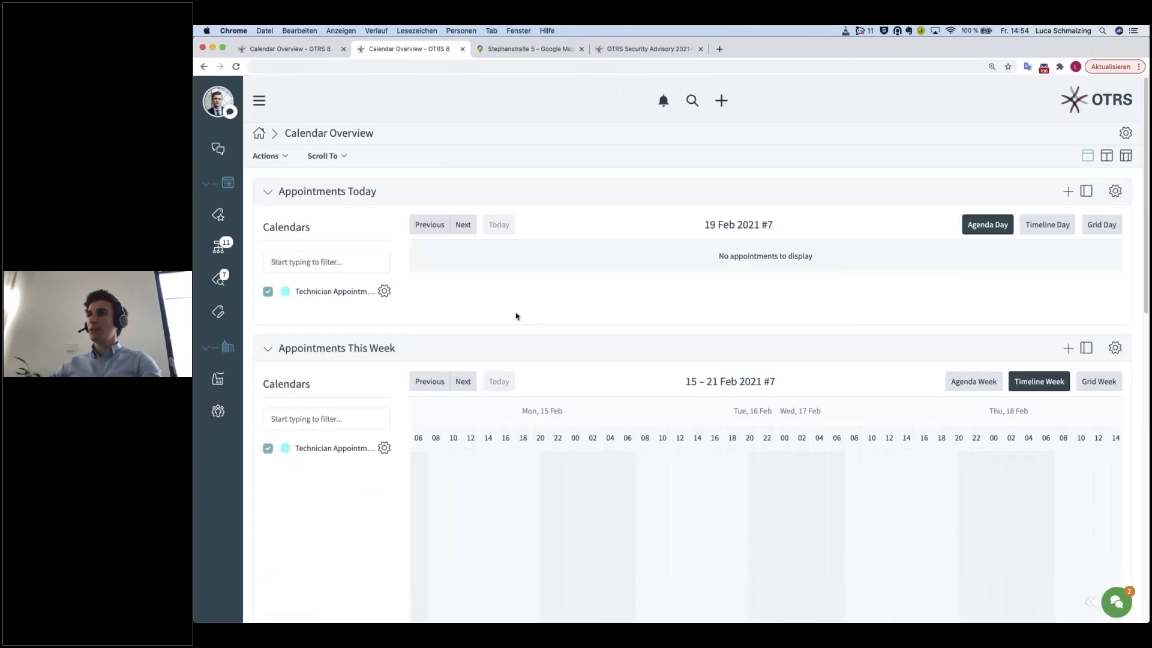
{"action": "scroll", "coordinate": [1000, 288], "scroll_direction": "down", "scroll_amount": 1}
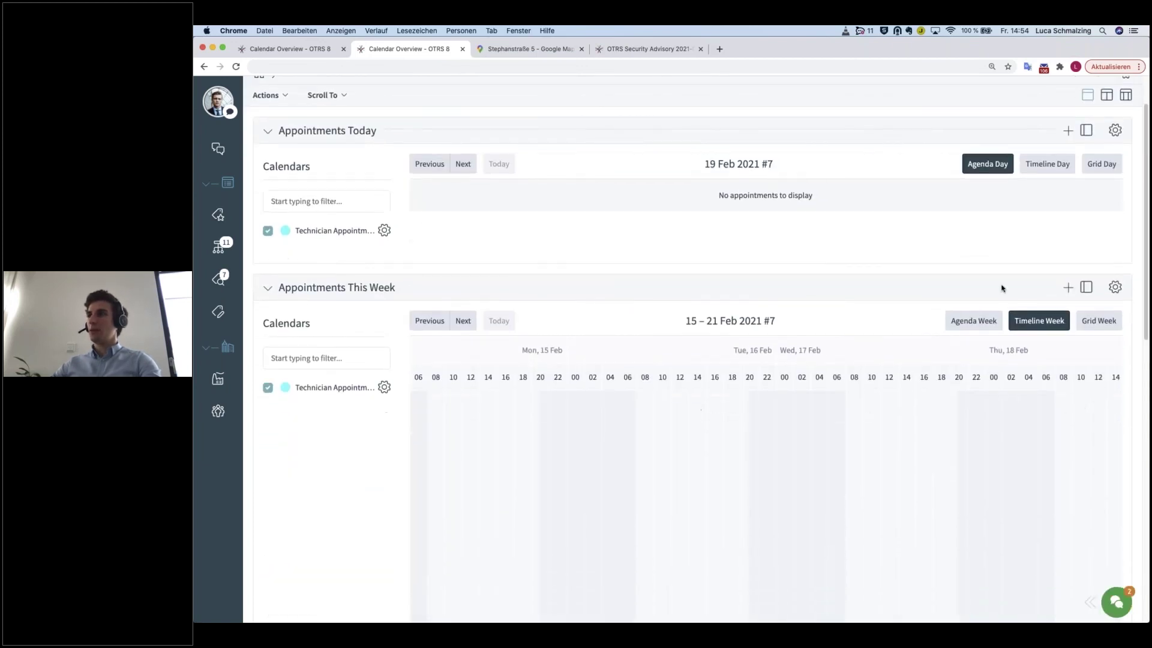
{"action": "left_click", "coordinate": [462, 320]}
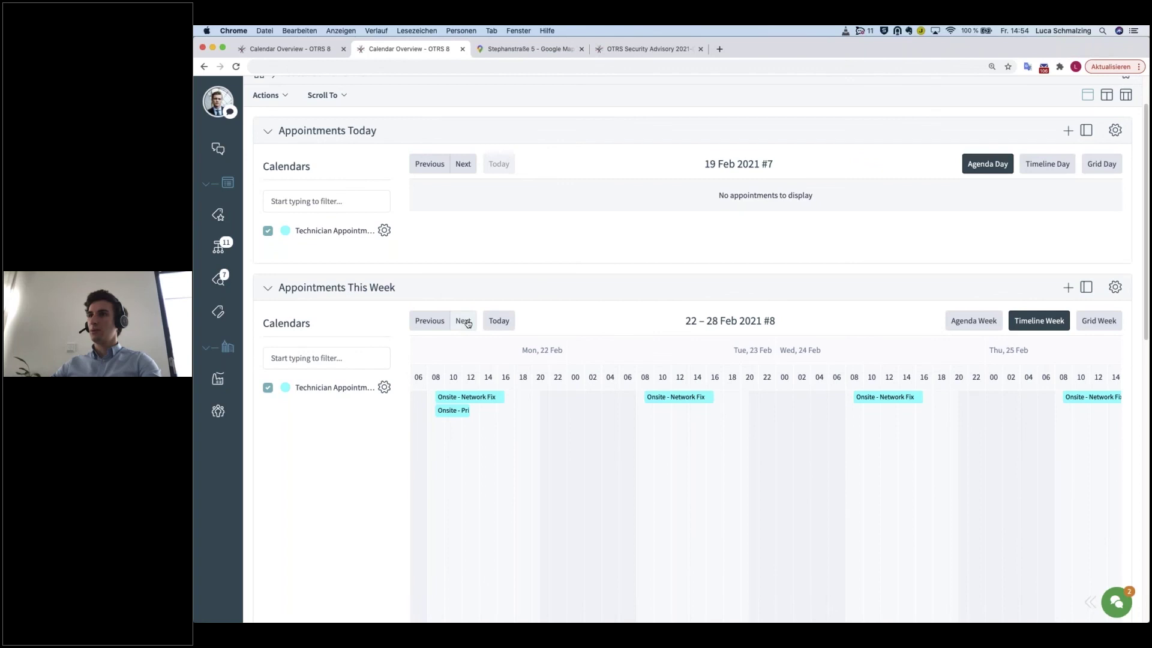
{"action": "left_click", "coordinate": [456, 413]}
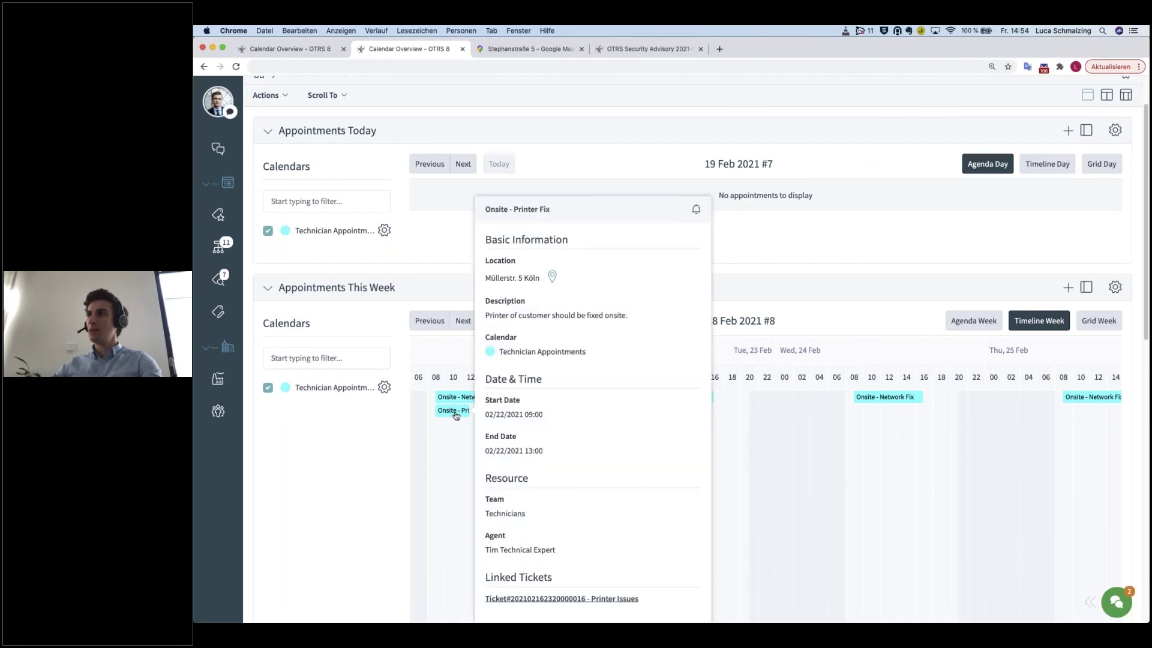
View the Appointments This Week widget as an agenda and switch it to the Grid Week view.
{"action": "left_click", "coordinate": [973, 320]}
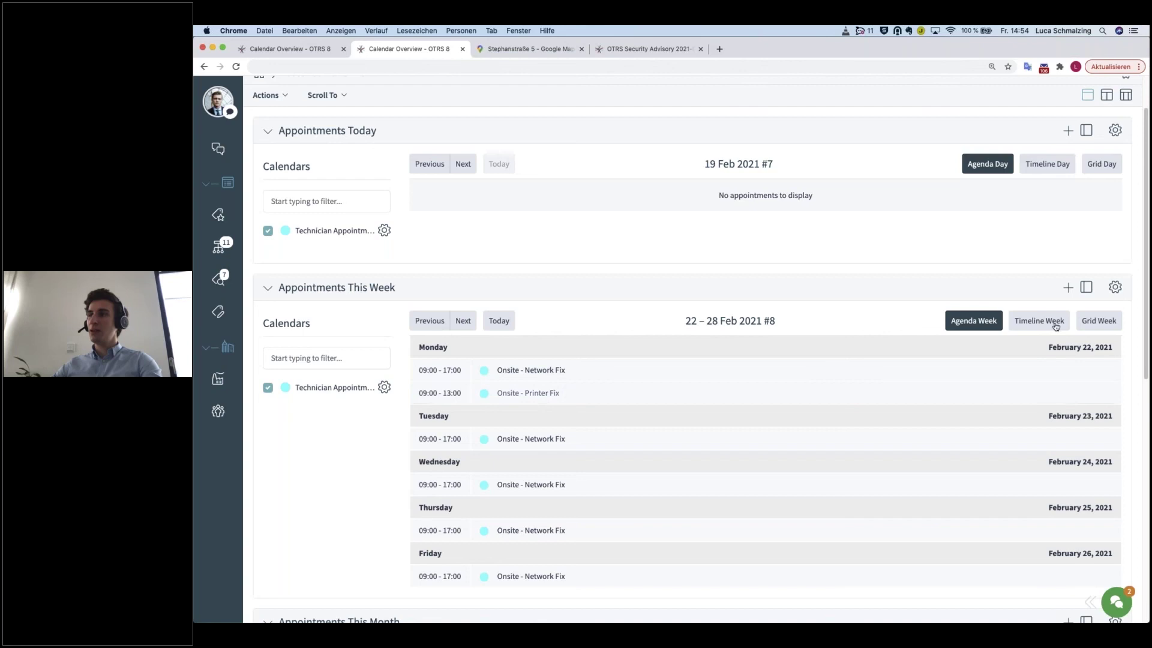
{"action": "left_click", "coordinate": [1098, 321]}
{"action": "scroll", "coordinate": [423, 383], "scroll_direction": "down", "scroll_amount": 5}
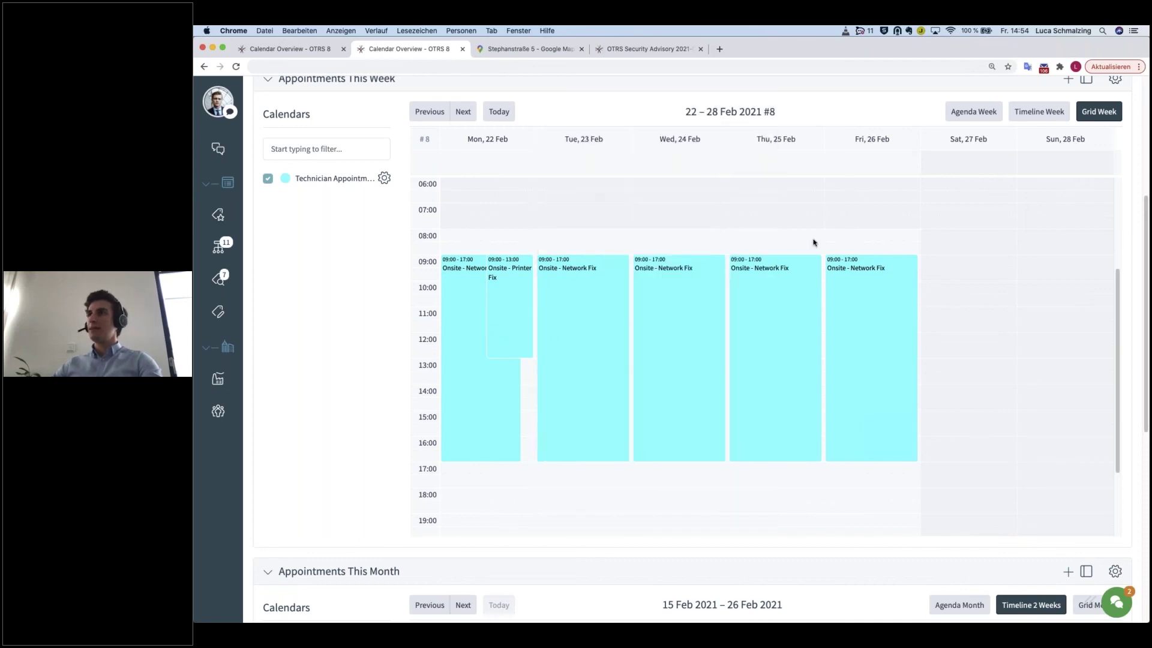
Browse the Appointments This Month two-week timeline back to 1–12 Feb 2021 and forward to 1–12 Mar 2021.
{"action": "scroll", "coordinate": [596, 538], "scroll_direction": "down", "scroll_amount": 7}
{"action": "left_click", "coordinate": [1030, 316]}
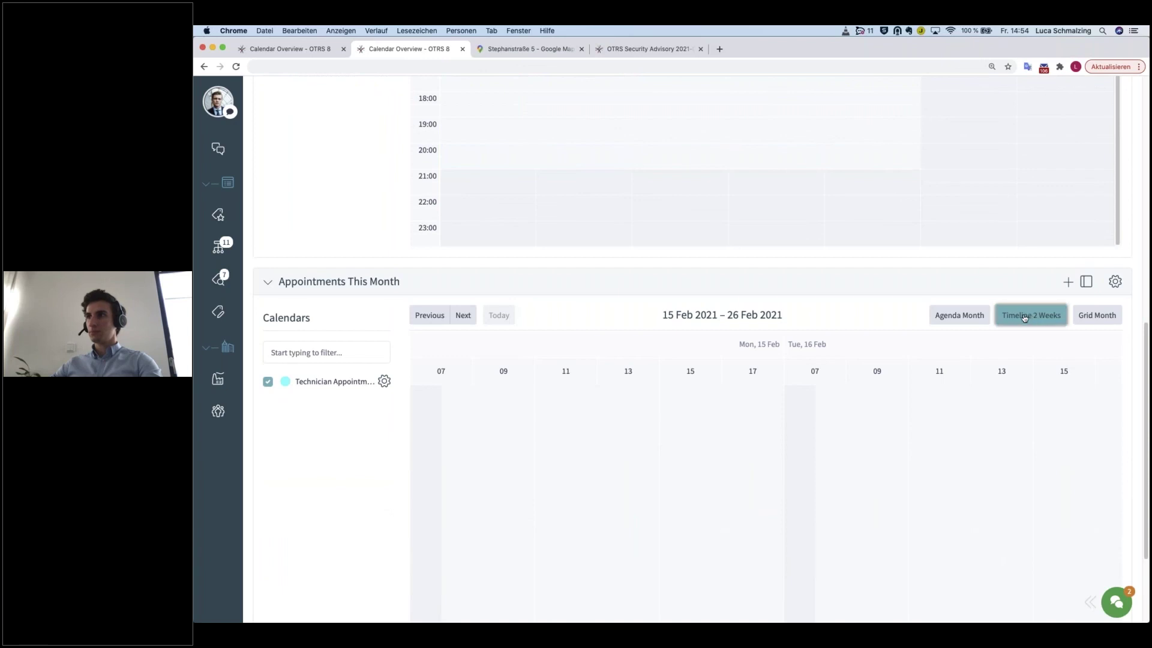
{"action": "left_click", "coordinate": [463, 315]}
{"action": "left_click", "coordinate": [436, 316]}
{"action": "left_click", "coordinate": [436, 317]}
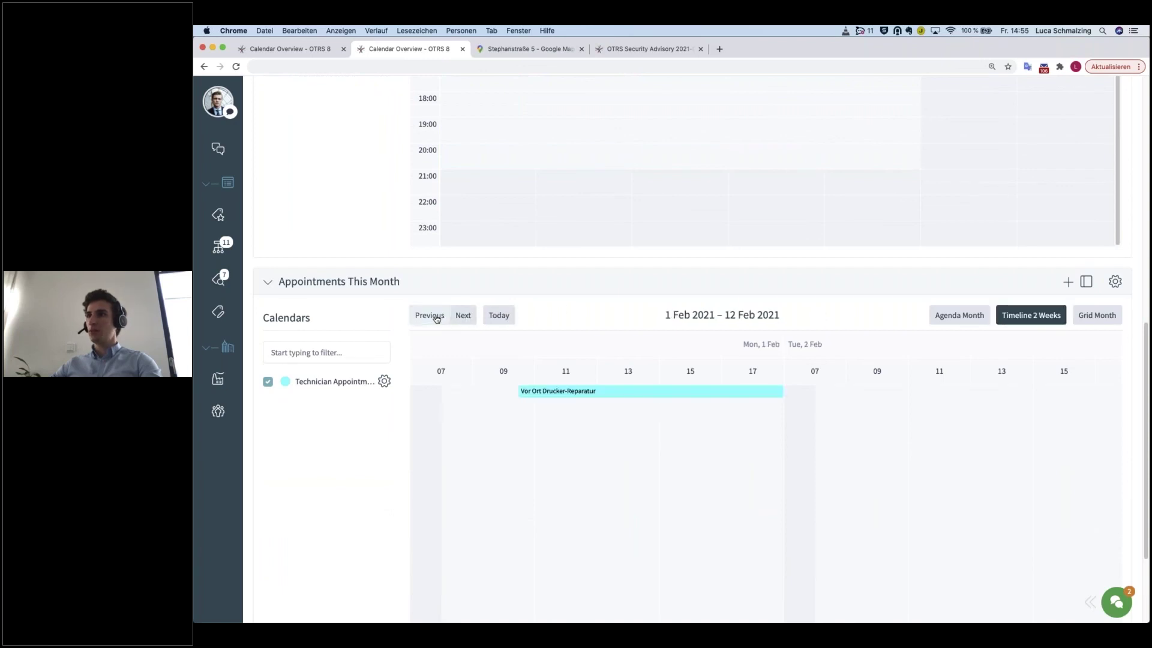
{"action": "left_click", "coordinate": [465, 316]}
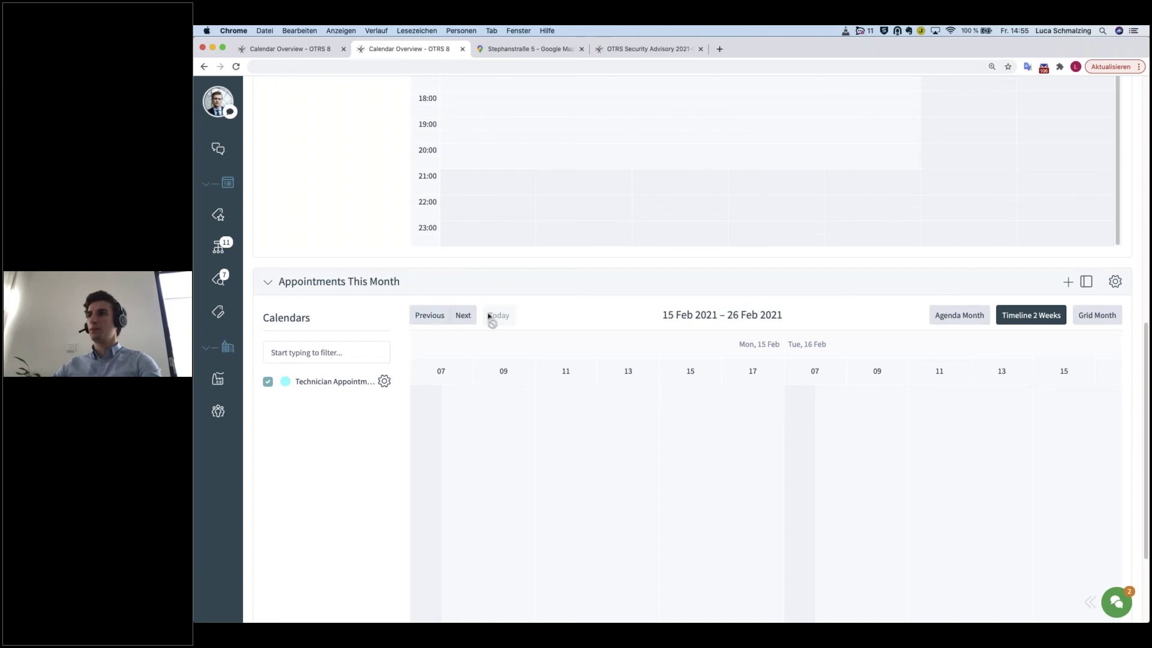
{"action": "left_click", "coordinate": [461, 318]}
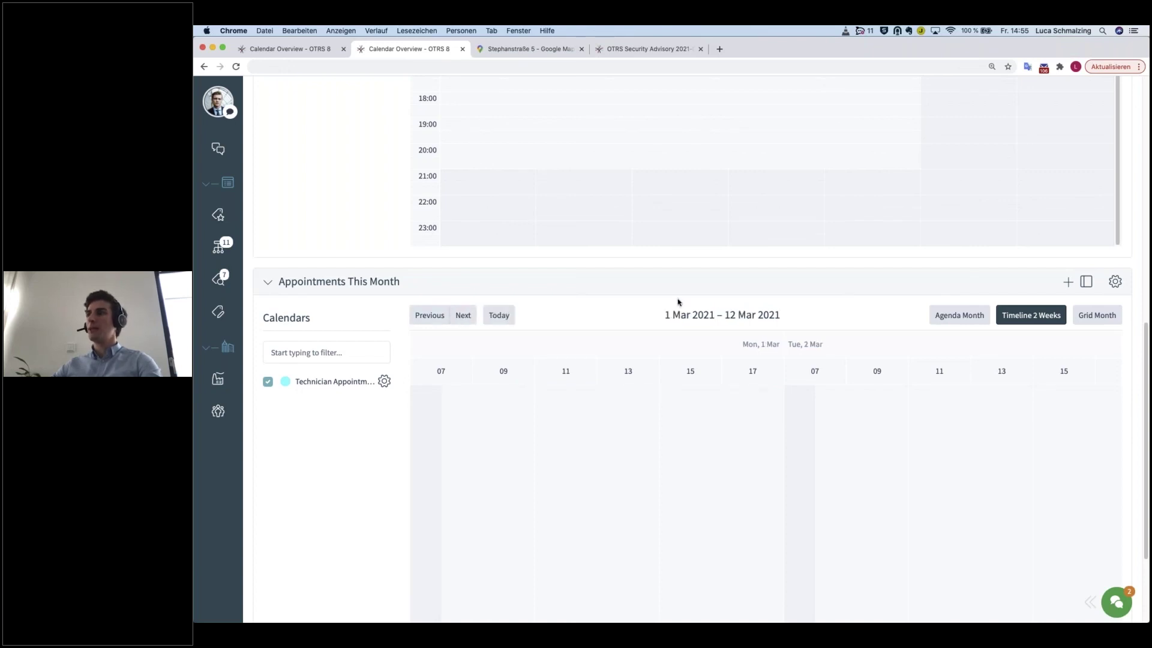
{"action": "scroll", "coordinate": [704, 440], "scroll_direction": "down", "scroll_amount": 5}
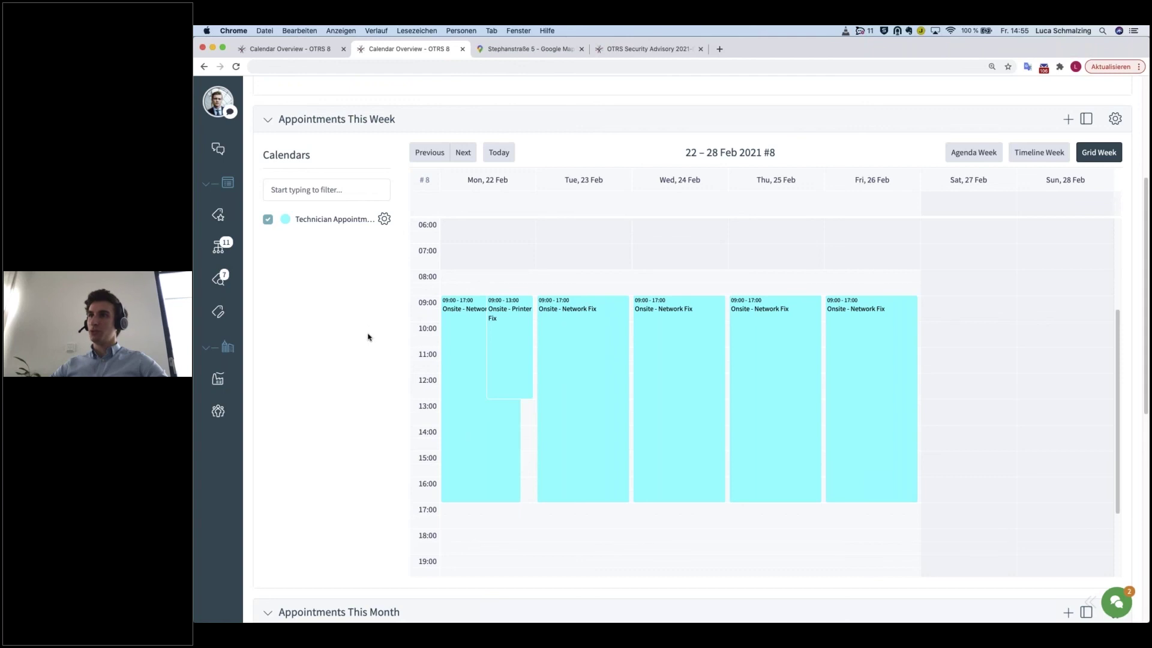
{"action": "scroll", "coordinate": [378, 334], "scroll_direction": "up", "scroll_amount": 1}
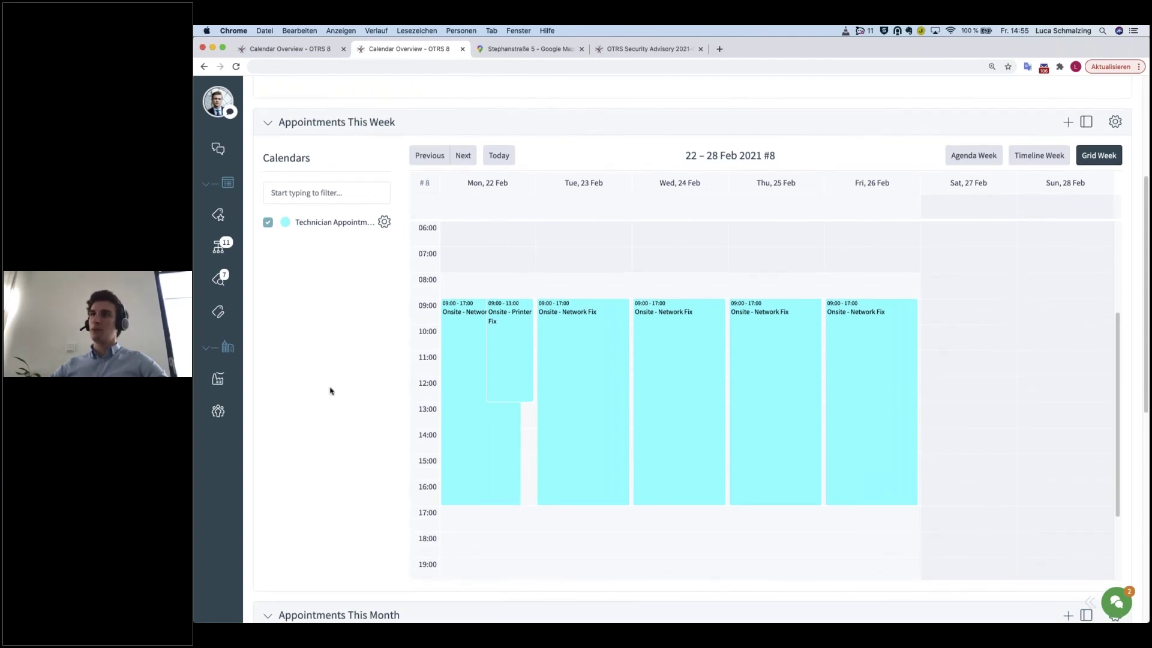
{"action": "scroll", "coordinate": [330, 391], "scroll_direction": "up", "scroll_amount": 5}
{"action": "scroll", "coordinate": [356, 399], "scroll_direction": "down", "scroll_amount": 10}
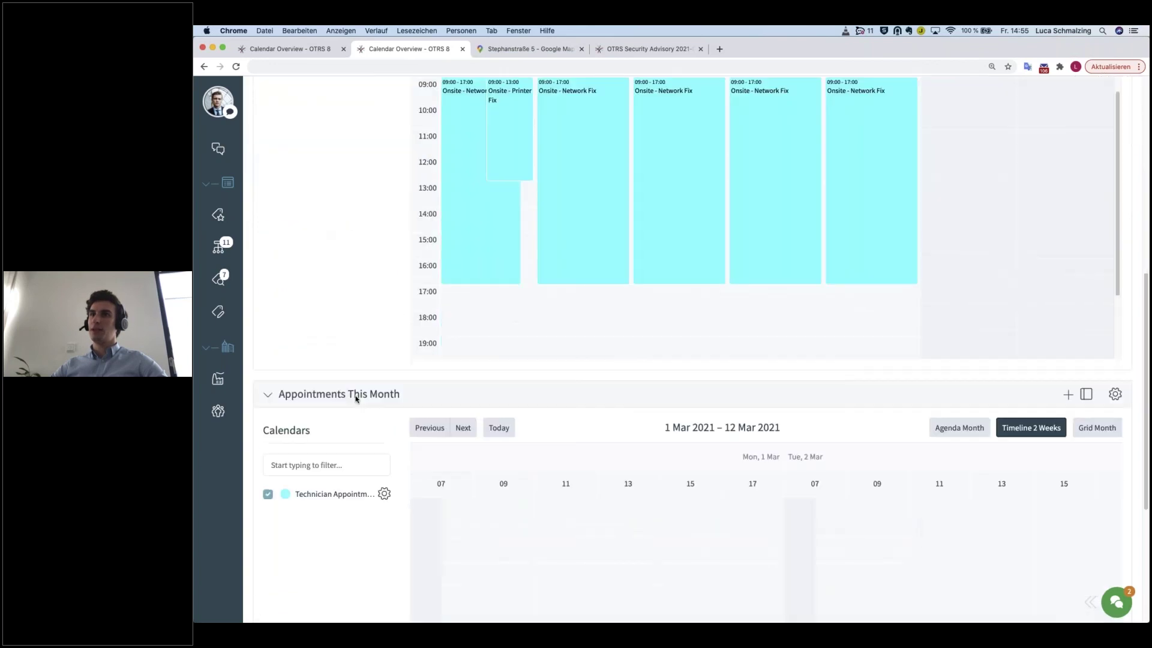
Add a Resource Calendar widget to the one-column layout of the Calendar Overview screen and save the layout.
{"action": "scroll", "coordinate": [356, 398], "scroll_direction": "up", "scroll_amount": 10}
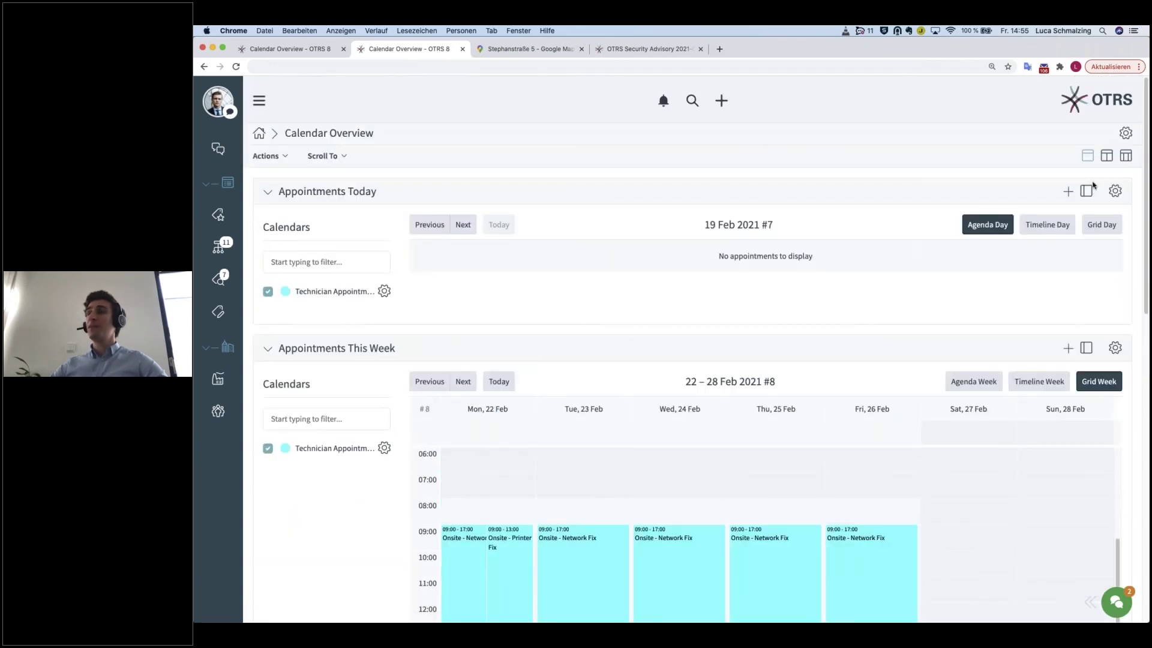
{"action": "left_click", "coordinate": [1126, 132]}
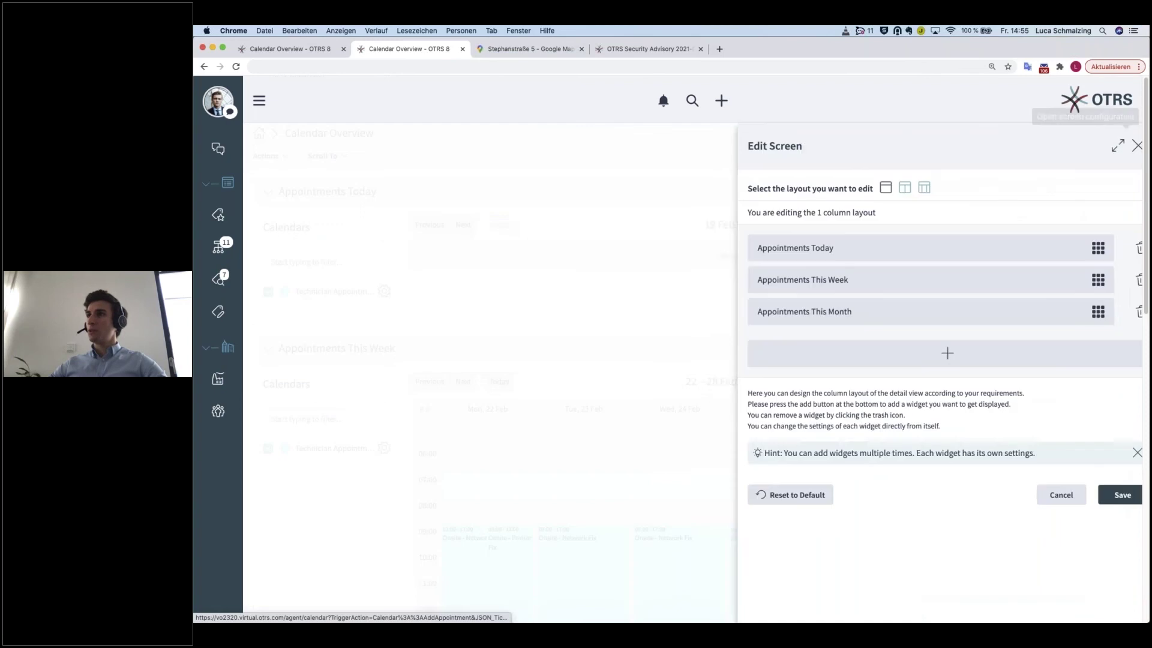
{"action": "left_click", "coordinate": [913, 358]}
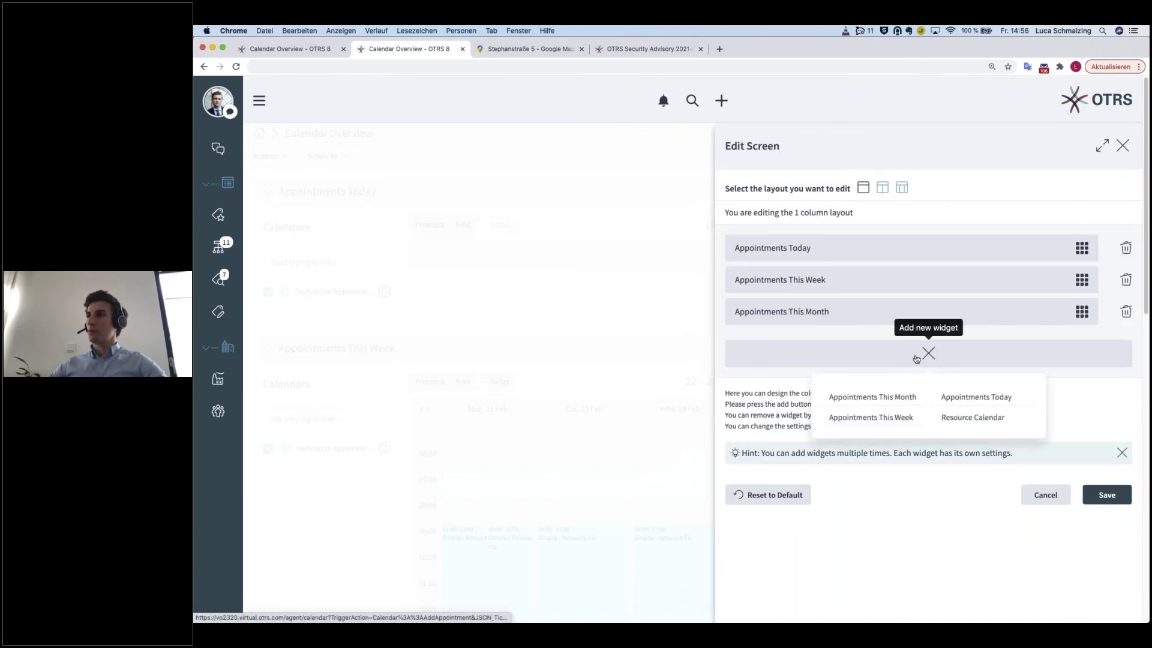
{"action": "left_click", "coordinate": [961, 420]}
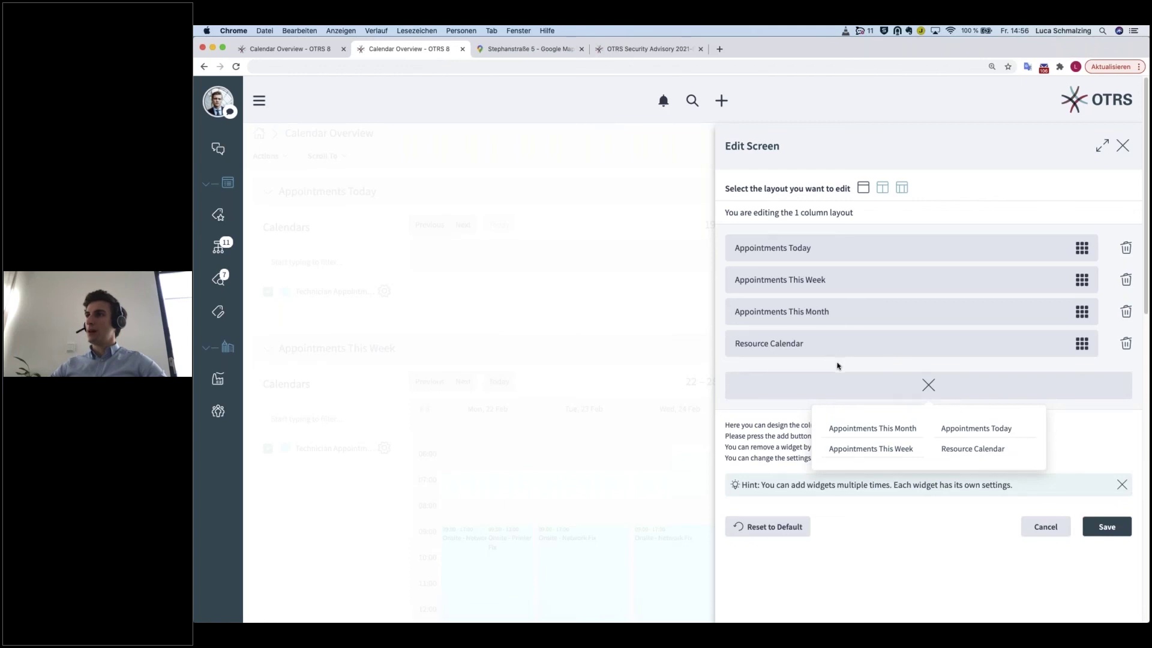
{"action": "left_click", "coordinate": [928, 384]}
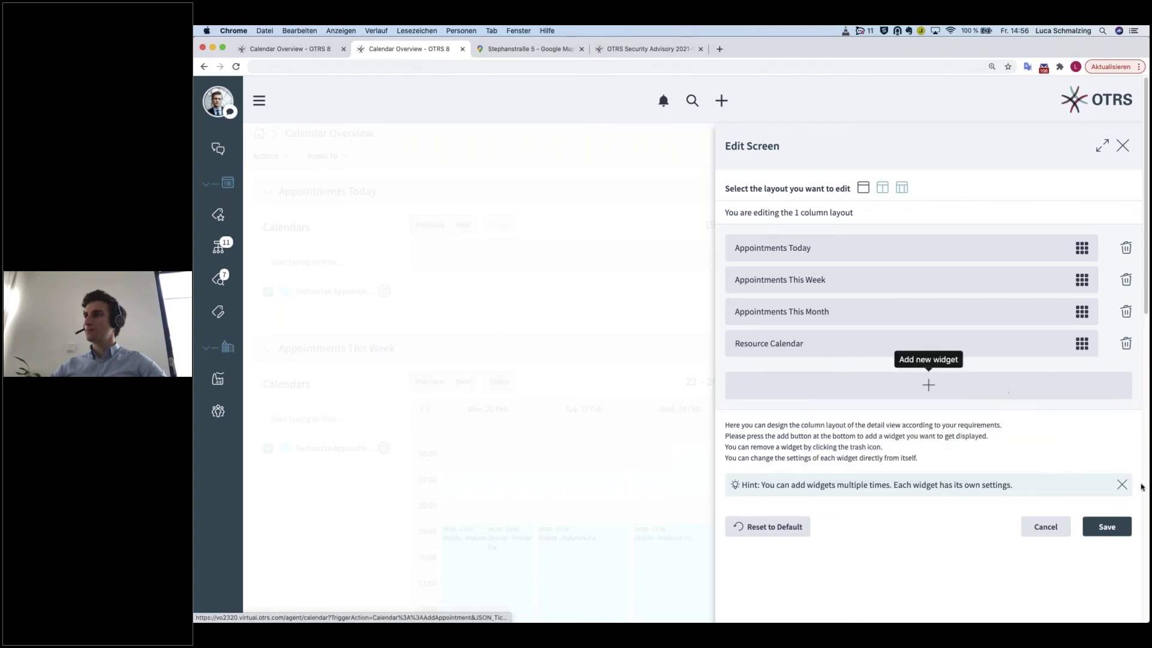
{"action": "left_click", "coordinate": [1118, 527]}
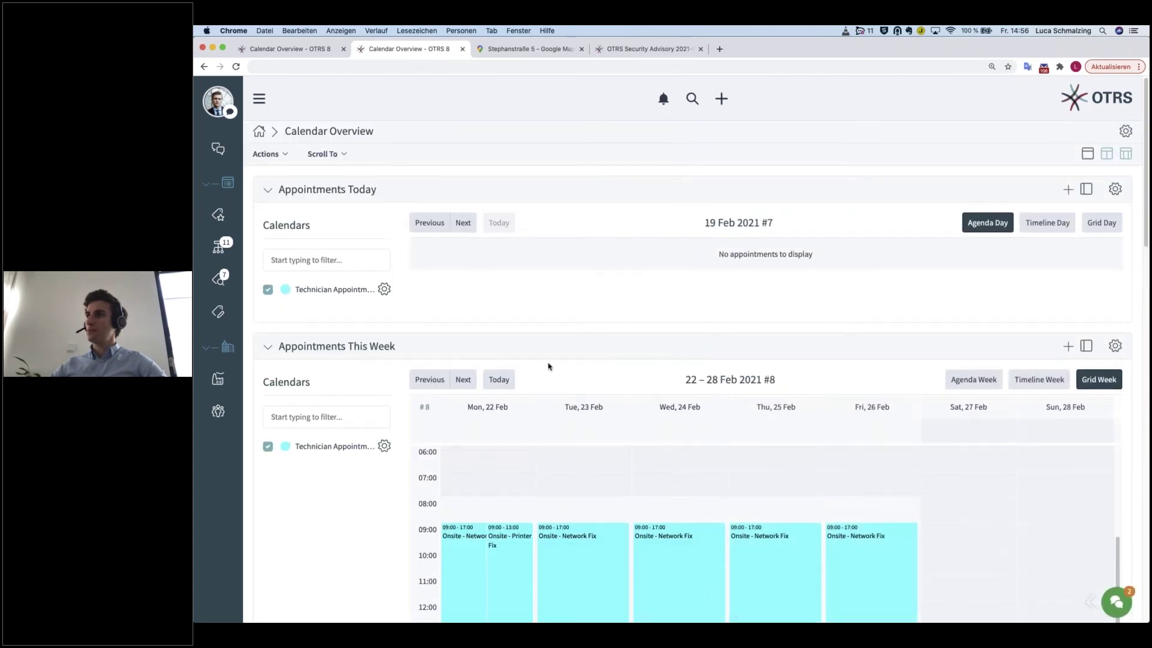
Set Technicians as the team in the Resource Calendar widget's configuration and expand its Resources section.
{"action": "scroll", "coordinate": [361, 371], "scroll_direction": "down", "scroll_amount": 5}
{"action": "scroll", "coordinate": [361, 370], "scroll_direction": "down", "scroll_amount": 10}
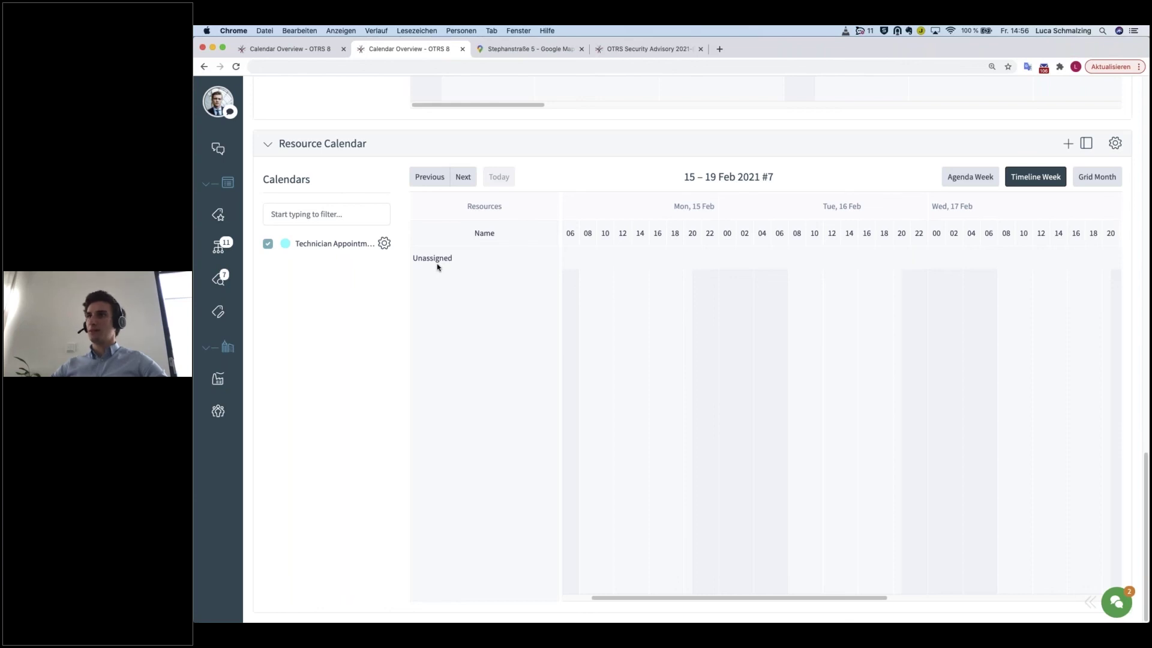
{"action": "left_click", "coordinate": [1111, 146]}
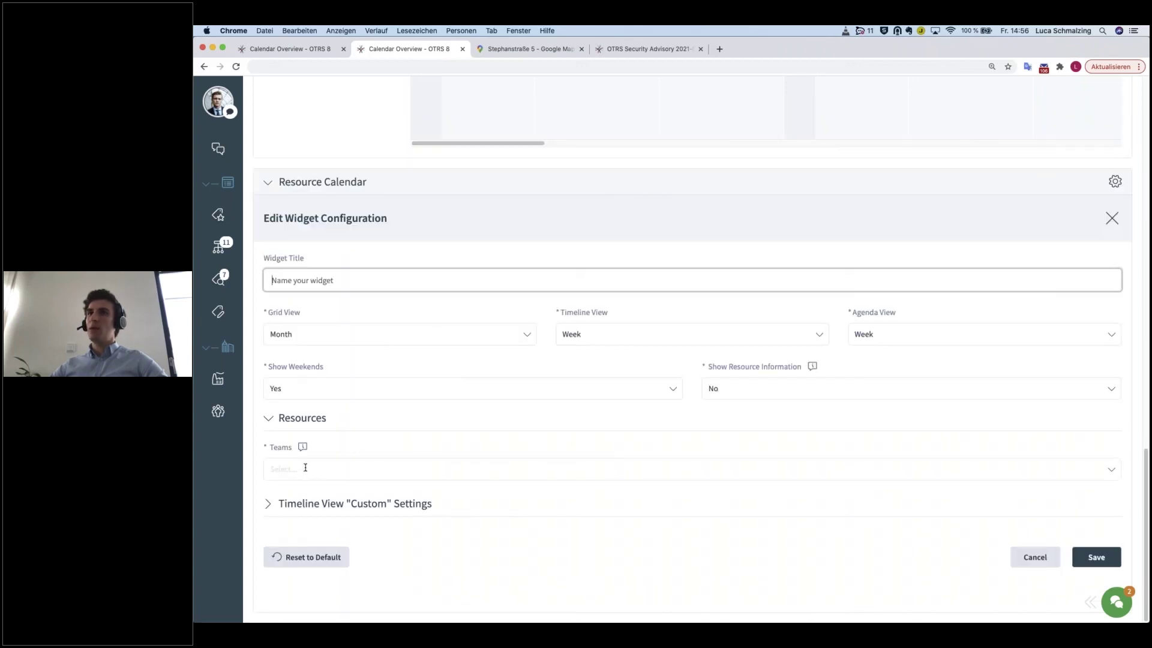
{"action": "left_click", "coordinate": [307, 468]}
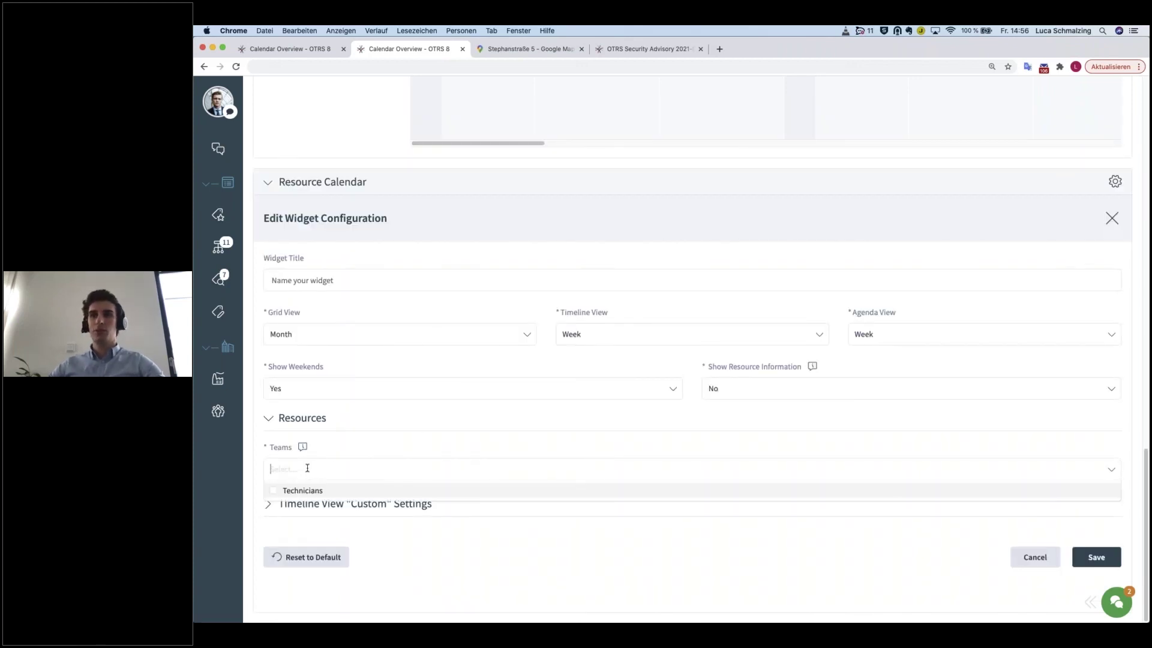
{"action": "left_click", "coordinate": [274, 491]}
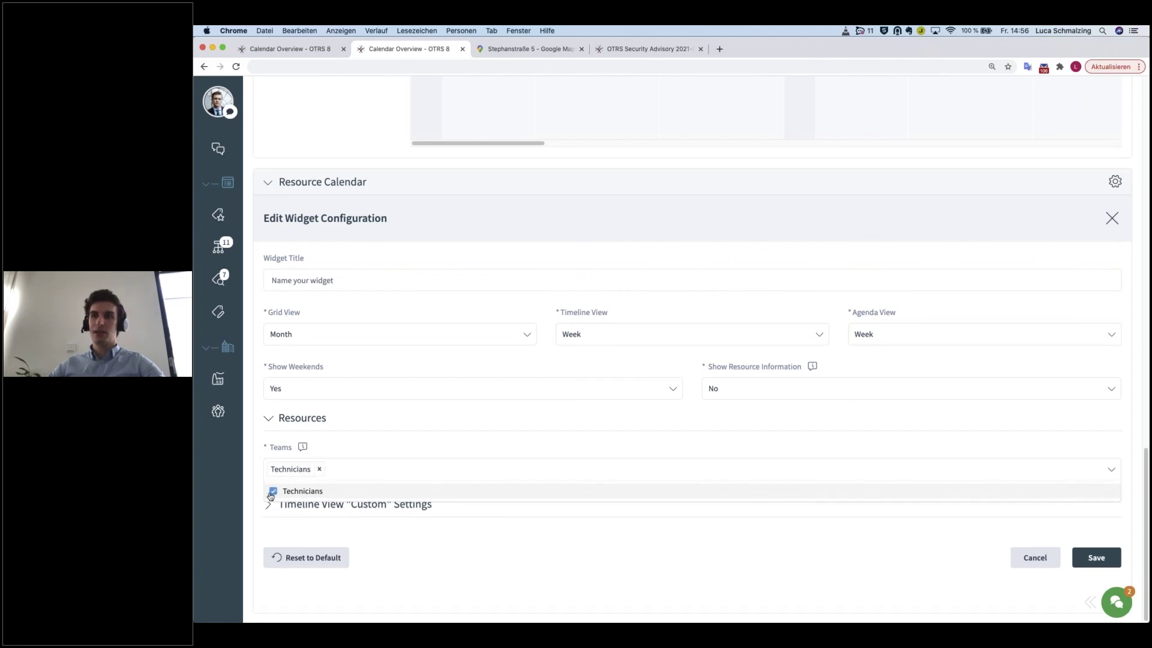
{"action": "left_click", "coordinate": [325, 419]}
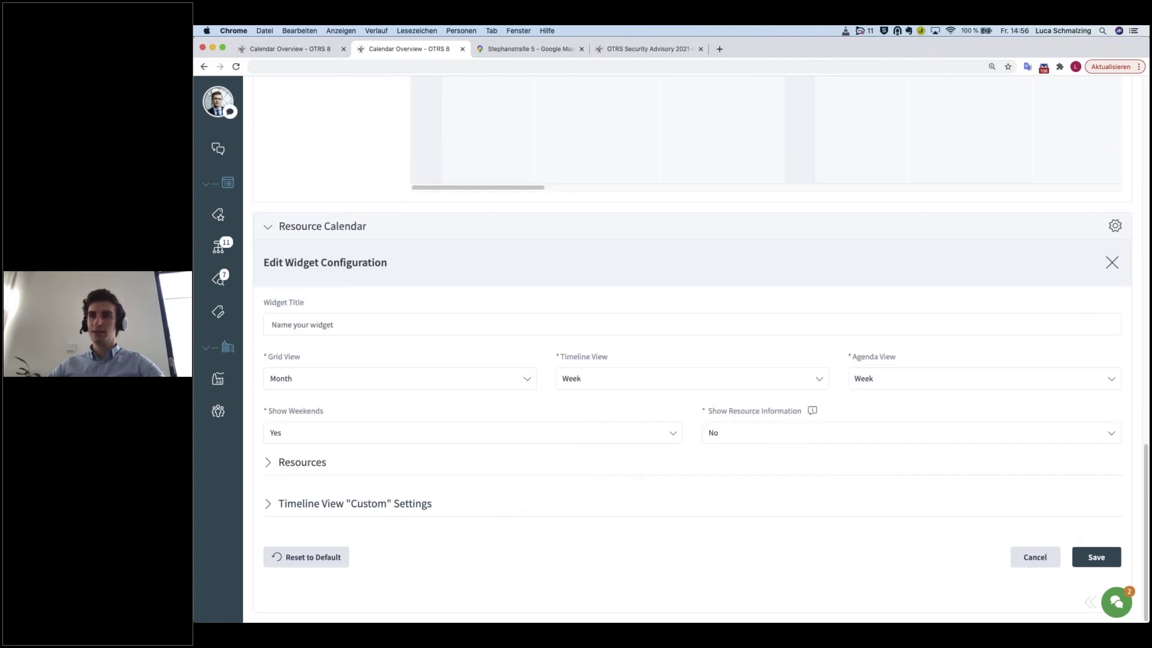
{"action": "left_click", "coordinate": [290, 465]}
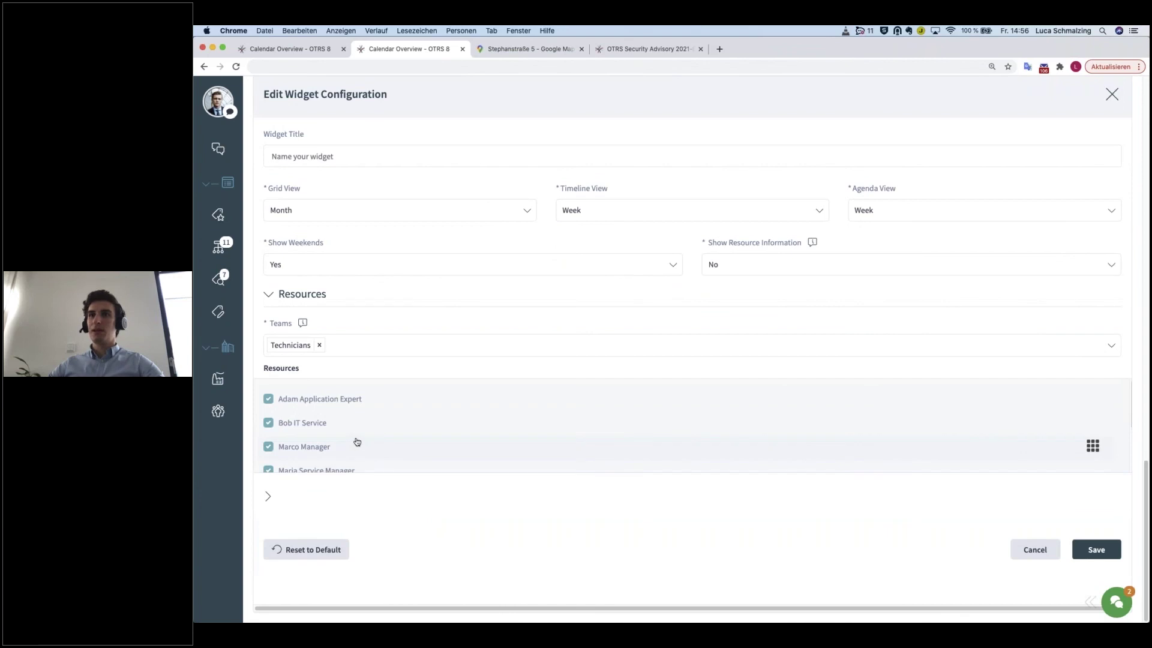
Review the agents listed under the Technicians team and save the Resource Calendar configuration with all of them selected.
{"action": "scroll", "coordinate": [360, 447], "scroll_direction": "down", "scroll_amount": 2}
{"action": "scroll", "coordinate": [371, 451], "scroll_direction": "down", "scroll_amount": 3}
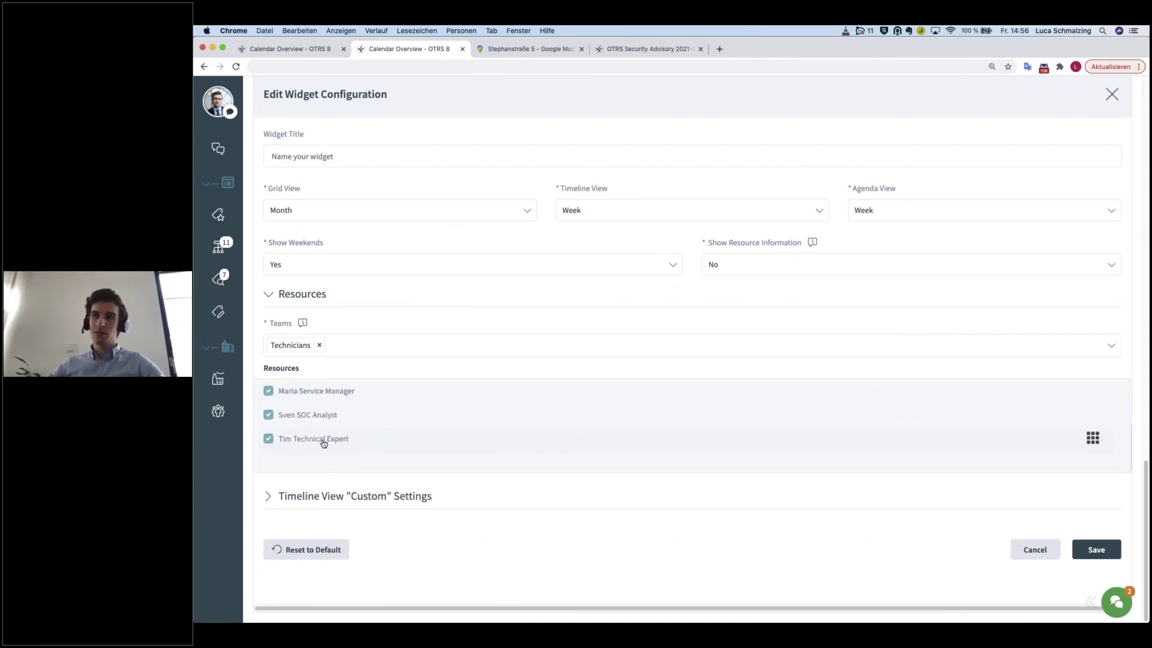
{"action": "scroll", "coordinate": [324, 444], "scroll_direction": "up", "scroll_amount": 5}
{"action": "left_click", "coordinate": [1108, 553]}
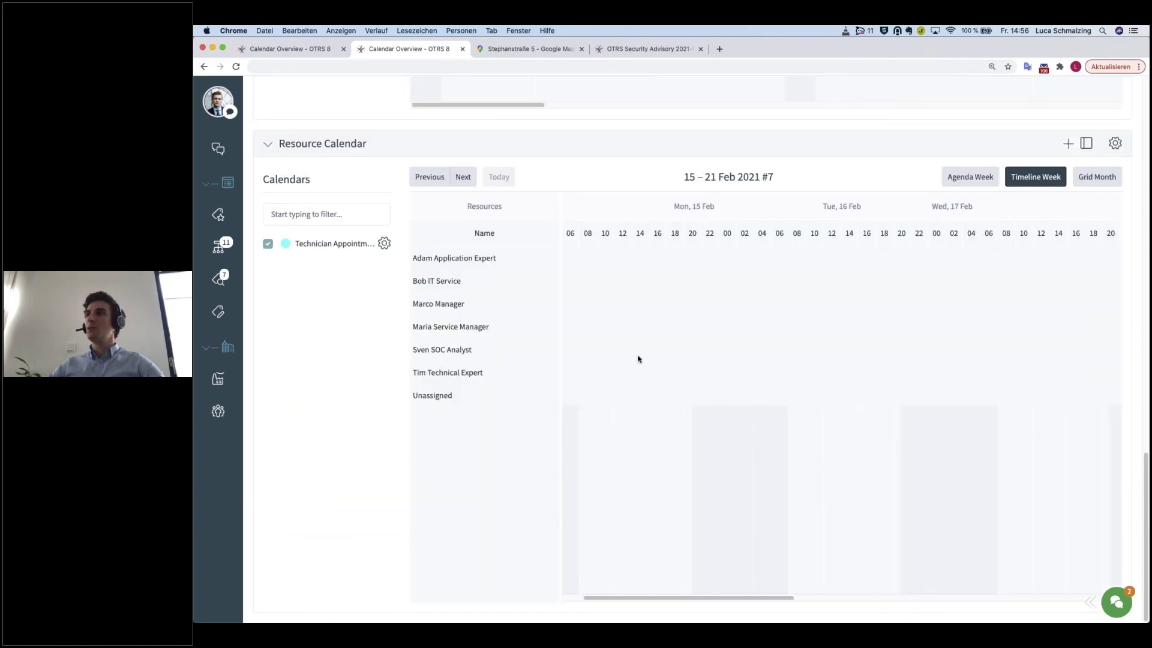
Show 22–28 Feb 2021 in the Resource Calendar and move the Onsite - Network Fix appointment from Unassigned to the IT Service agent.
{"action": "left_click", "coordinate": [464, 181]}
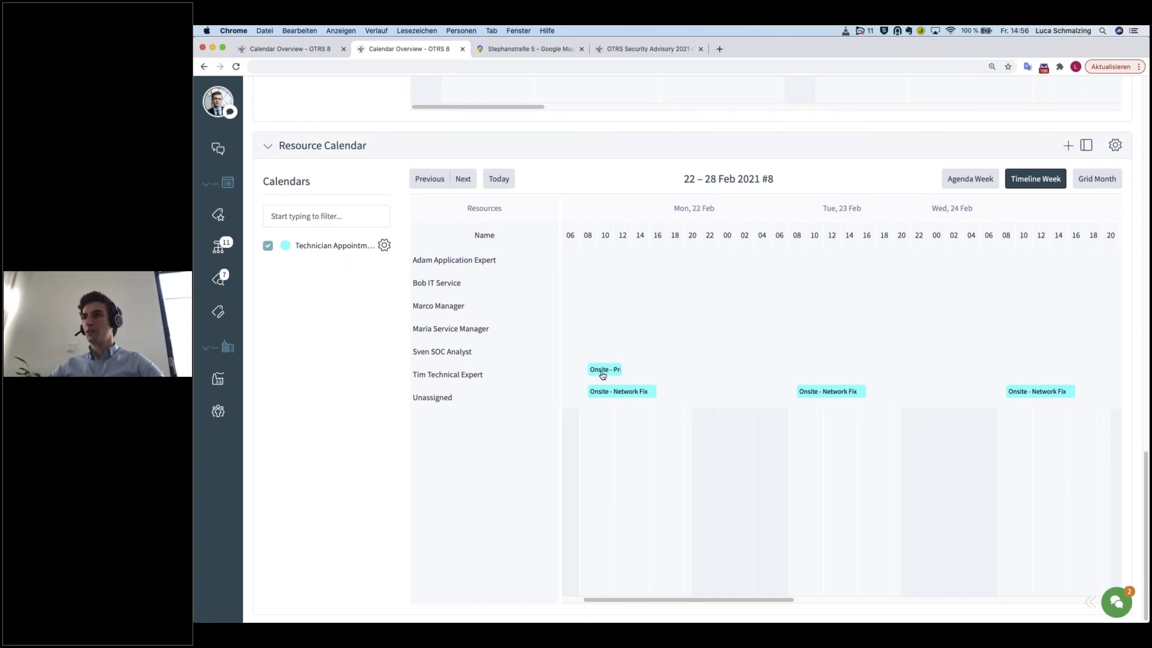
{"action": "mouse_move", "coordinate": [602, 376]}
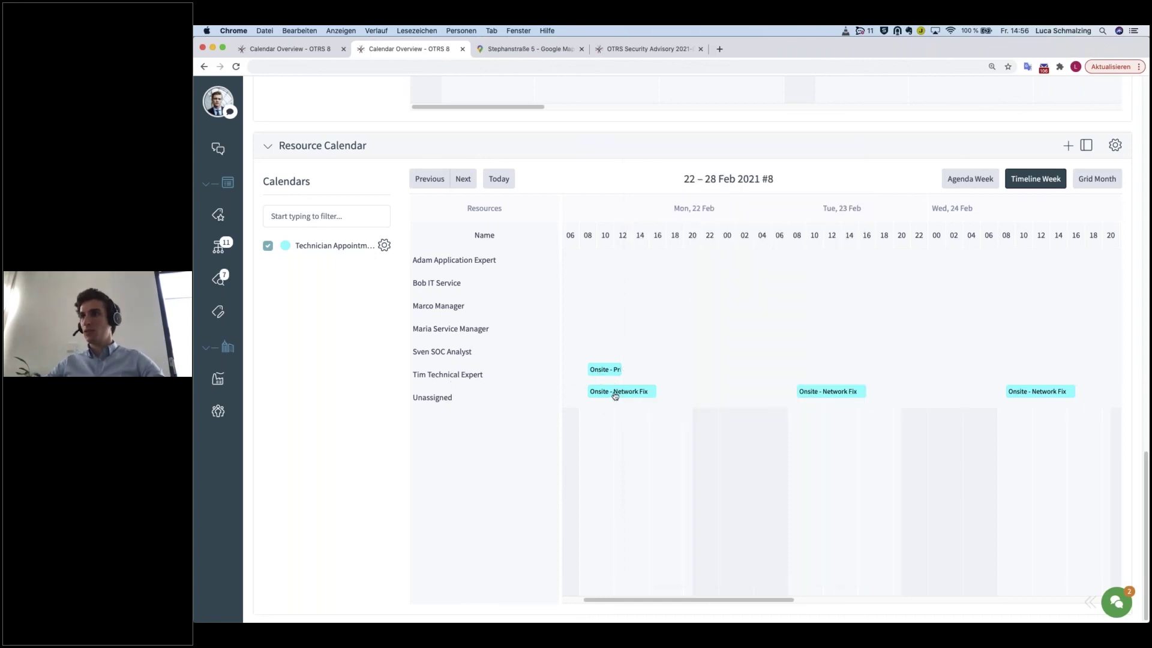
{"action": "mouse_move", "coordinate": [624, 393]}
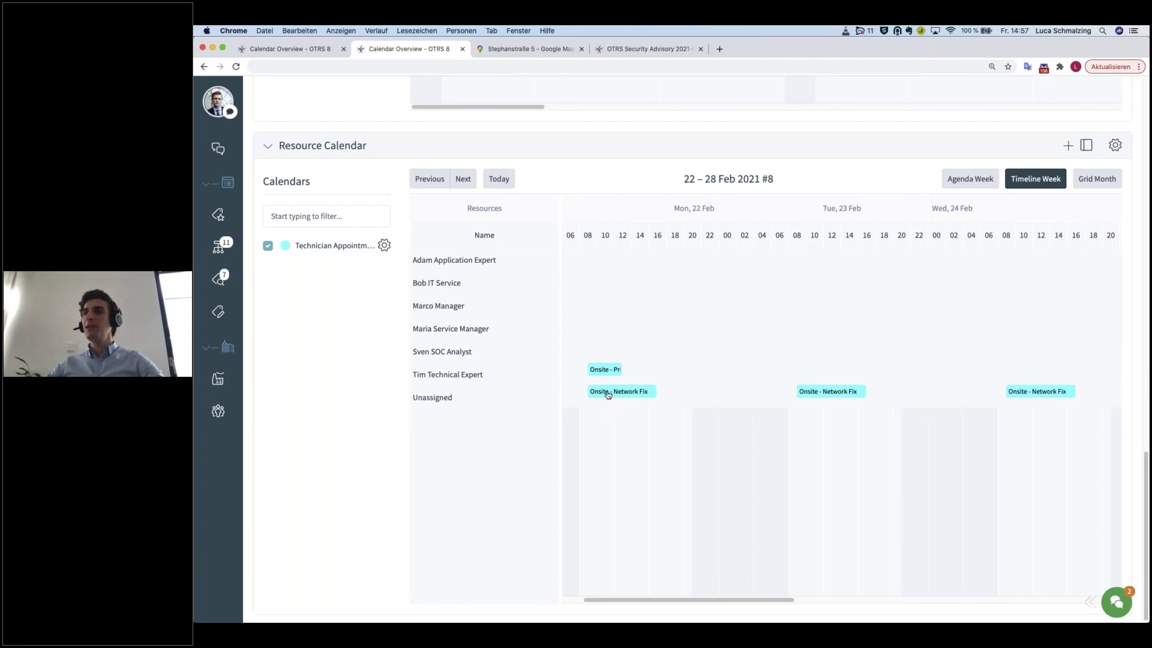
{"action": "left_click_drag", "start_coordinate": [607, 394], "coordinate": [609, 283]}
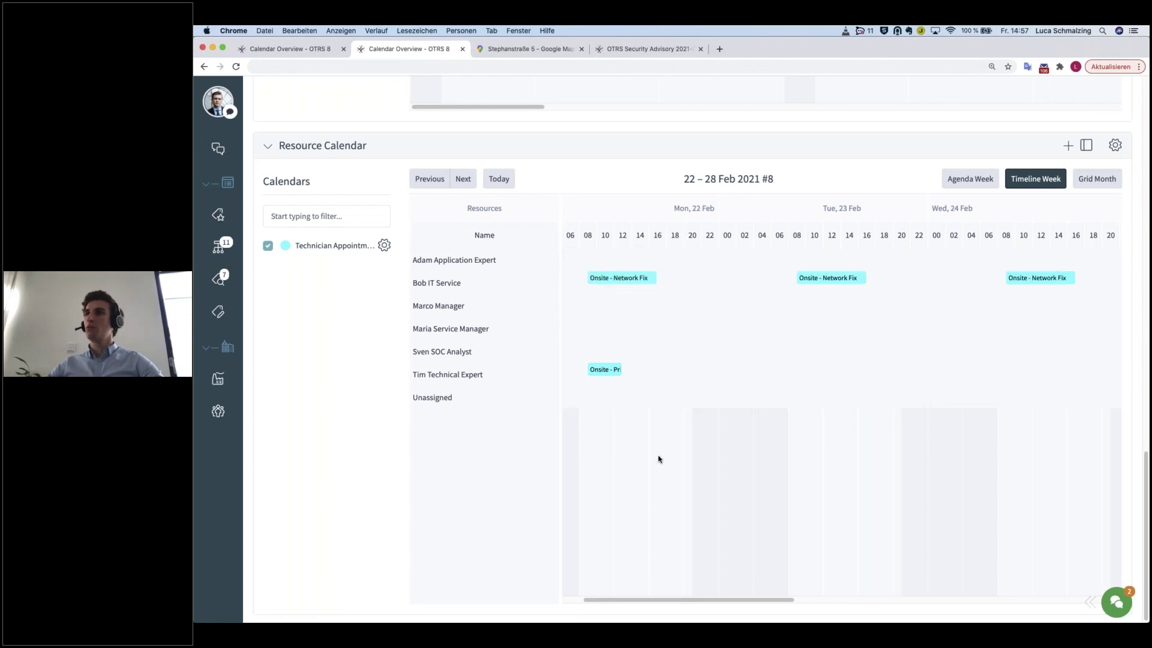
Open the Monday Onsite - Network Fix appointment to check its details and close it without changes.
{"action": "left_click", "coordinate": [623, 278]}
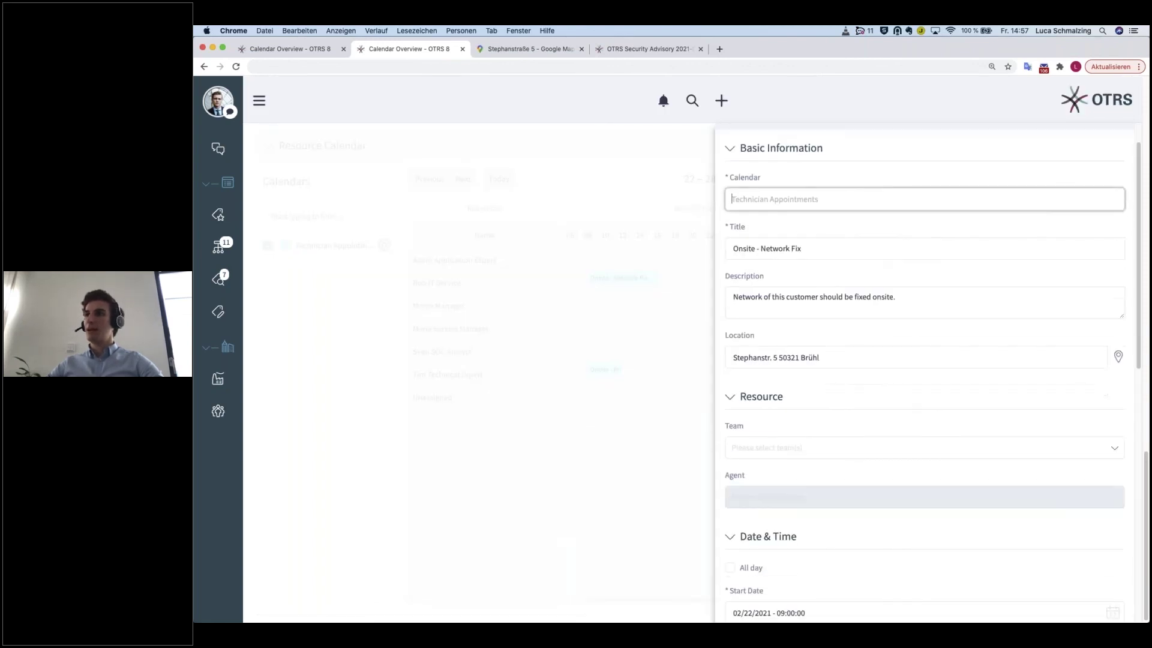
{"action": "left_click", "coordinate": [658, 483]}
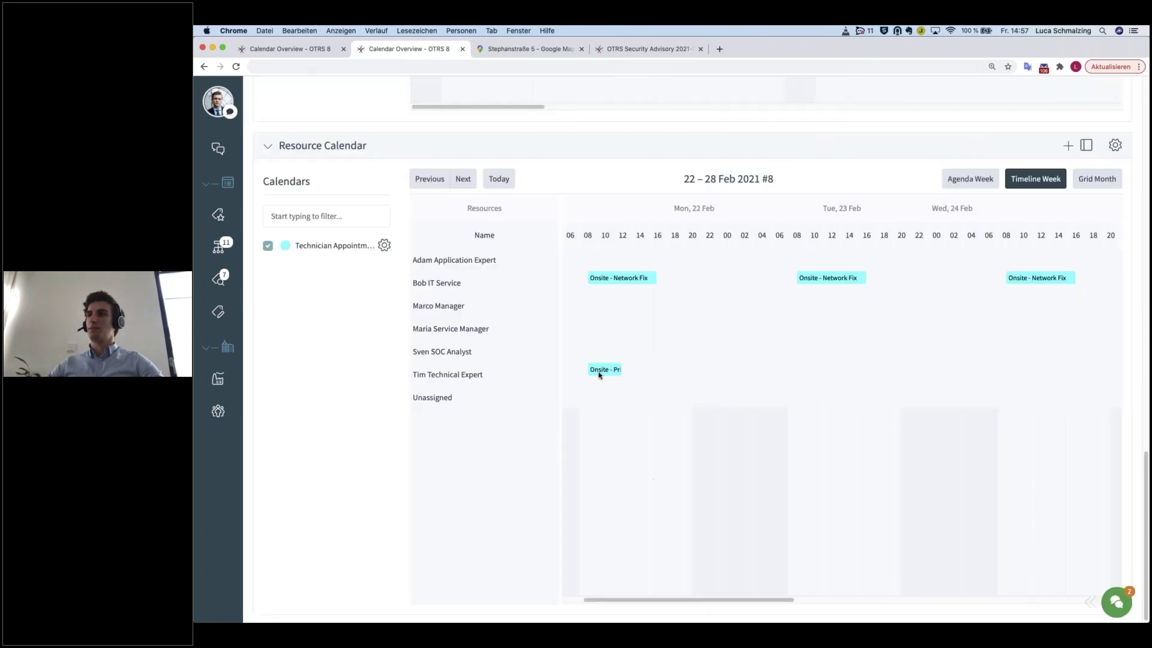
Move the Onsite - Network Fix appointment back to Unassigned and reassign it to the IT Service agent.
{"action": "left_click_drag", "start_coordinate": [605, 282], "coordinate": [600, 402]}
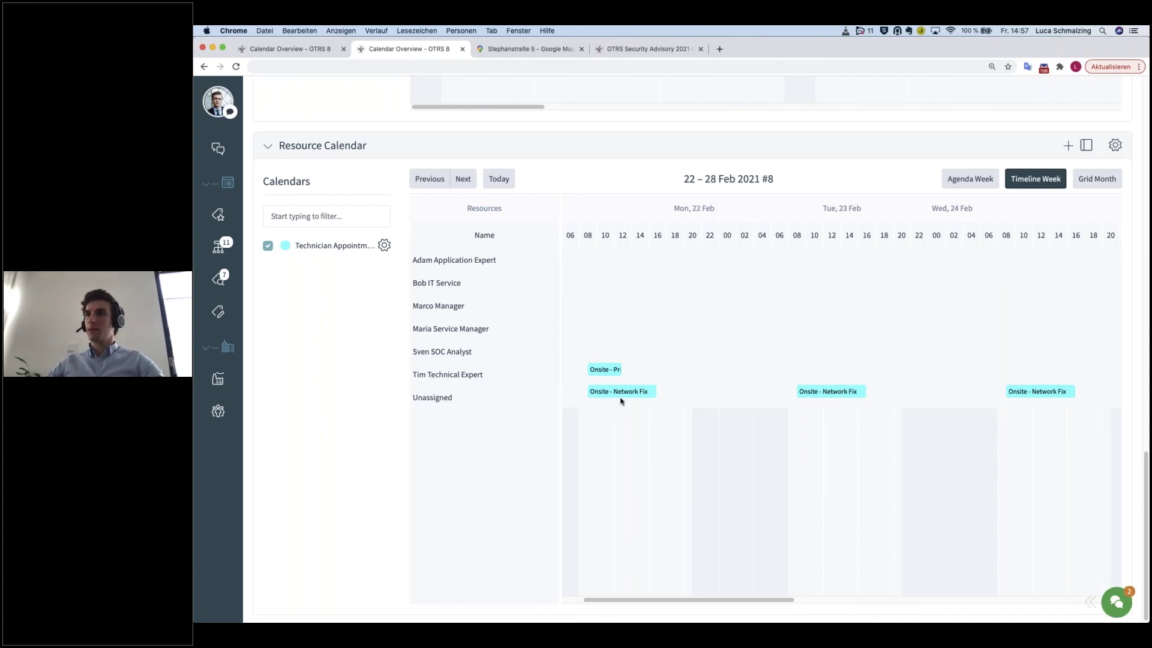
{"action": "left_click_drag", "start_coordinate": [615, 397], "coordinate": [620, 292]}
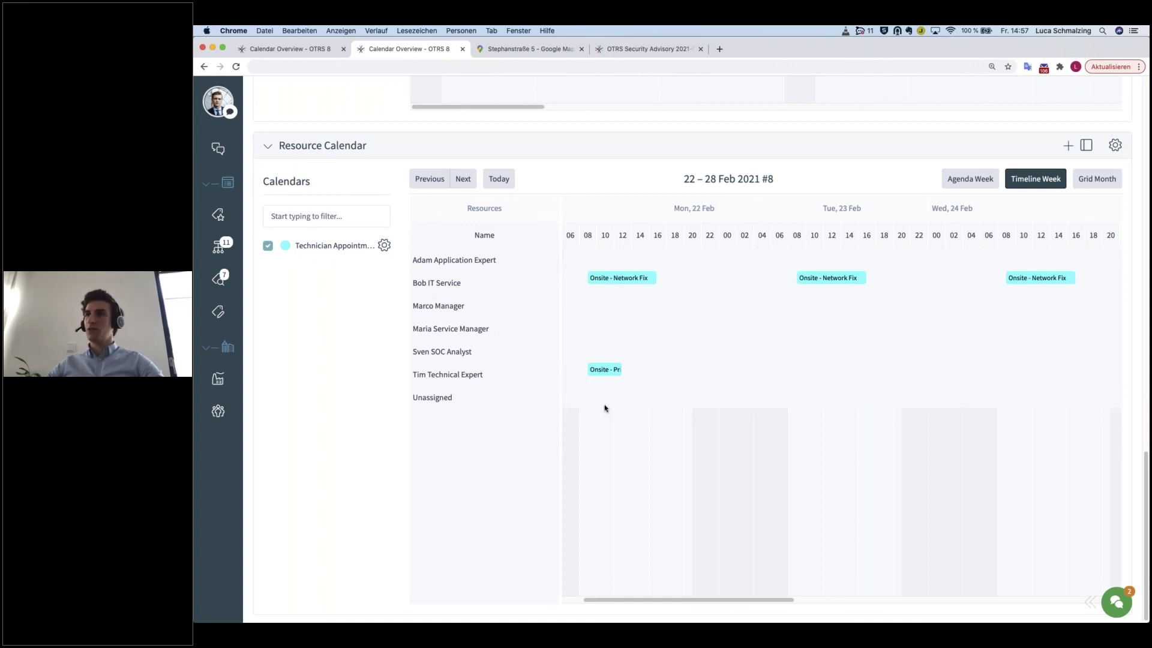
Review the custom timeline view settings in the Resource Calendar's widget configuration and close it without saving.
{"action": "scroll", "coordinate": [604, 407], "scroll_direction": "down", "scroll_amount": 1}
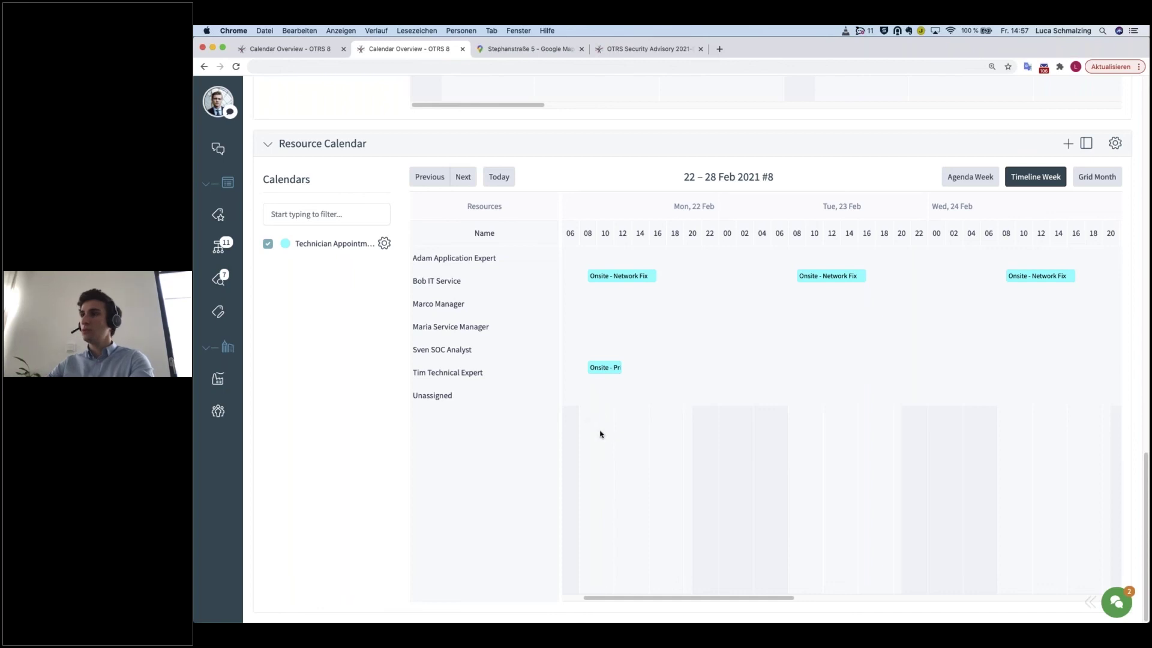
{"action": "scroll", "coordinate": [646, 422], "scroll_direction": "up", "scroll_amount": 1}
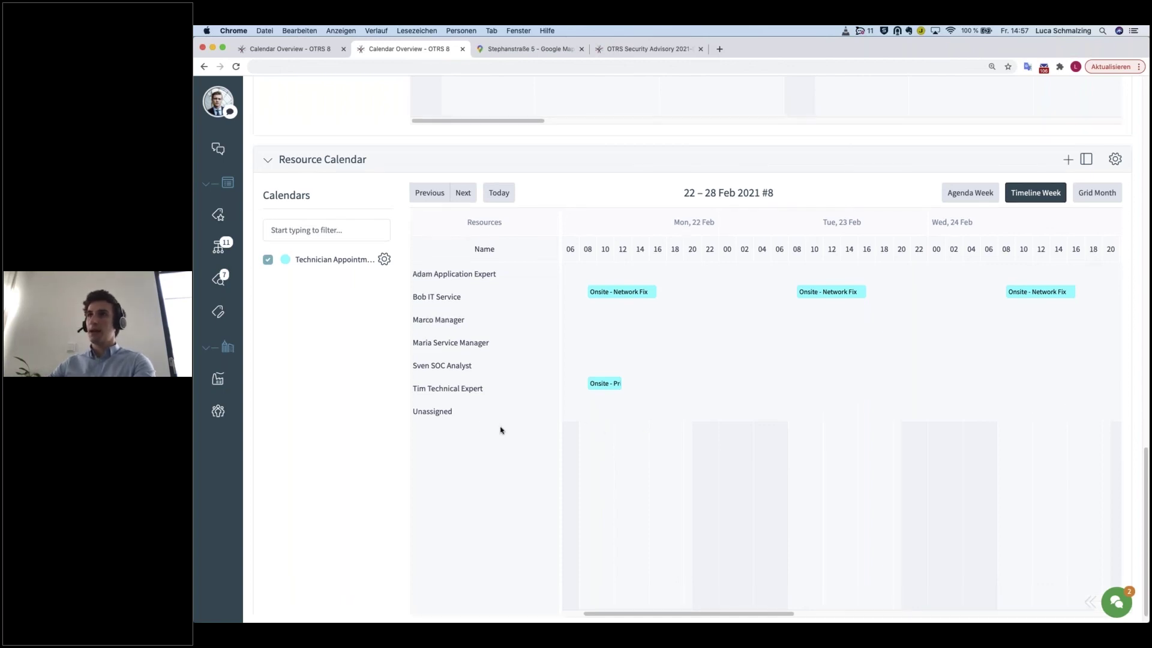
{"action": "scroll", "coordinate": [612, 454], "scroll_direction": "up", "scroll_amount": 2}
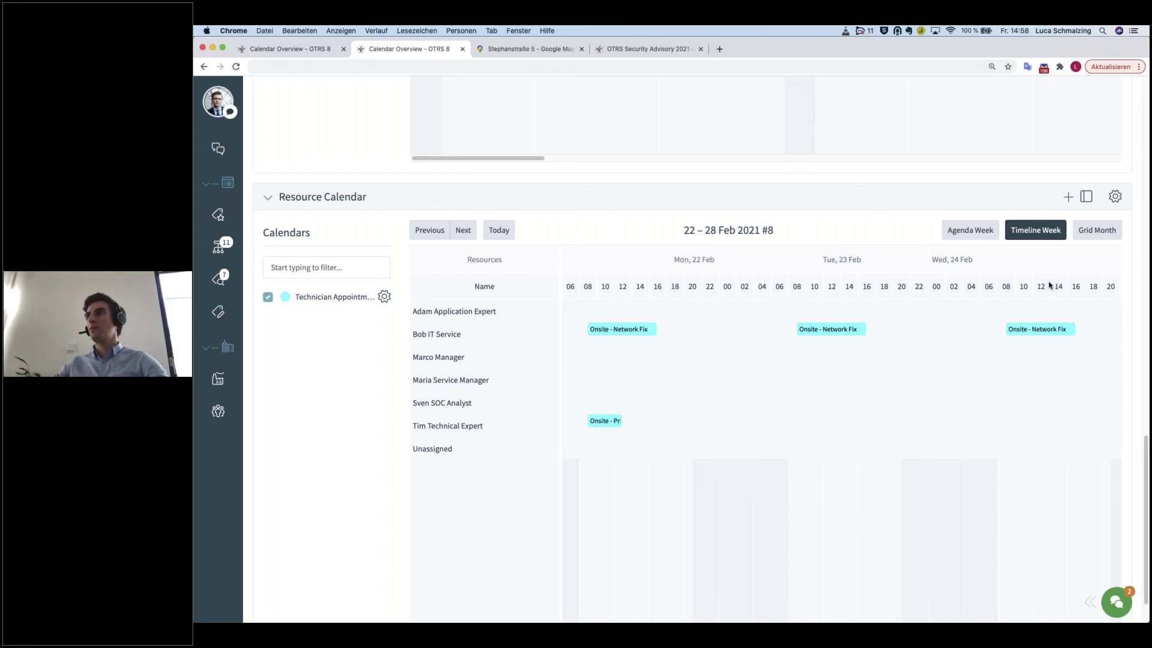
{"action": "left_click", "coordinate": [1116, 197]}
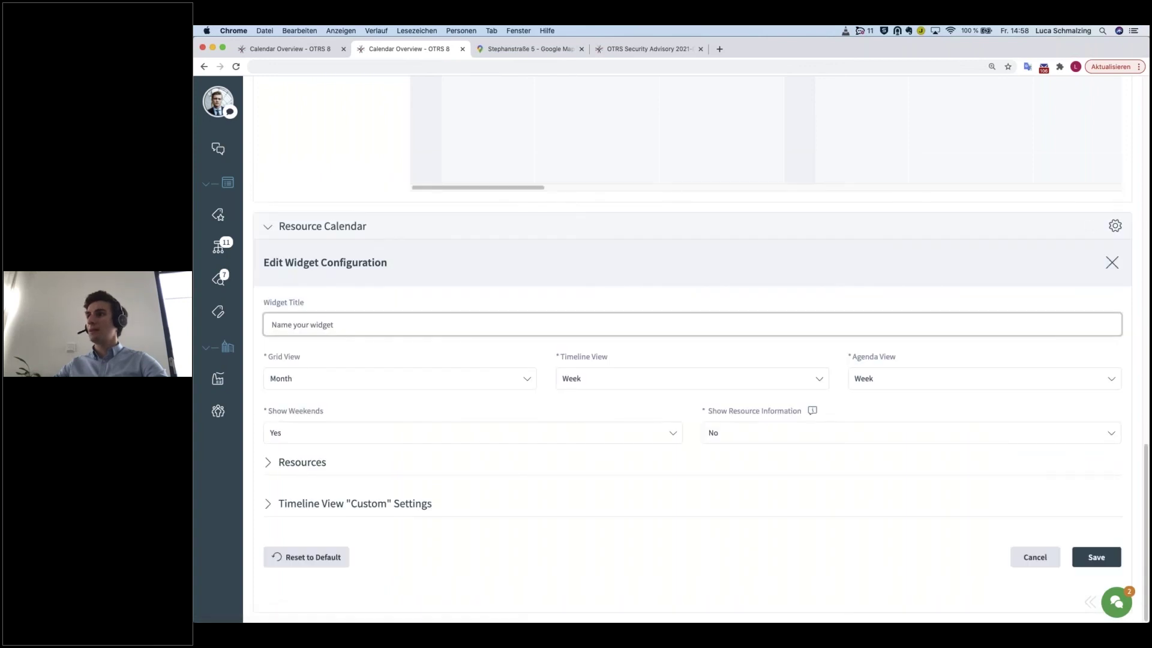
{"action": "left_click", "coordinate": [333, 504]}
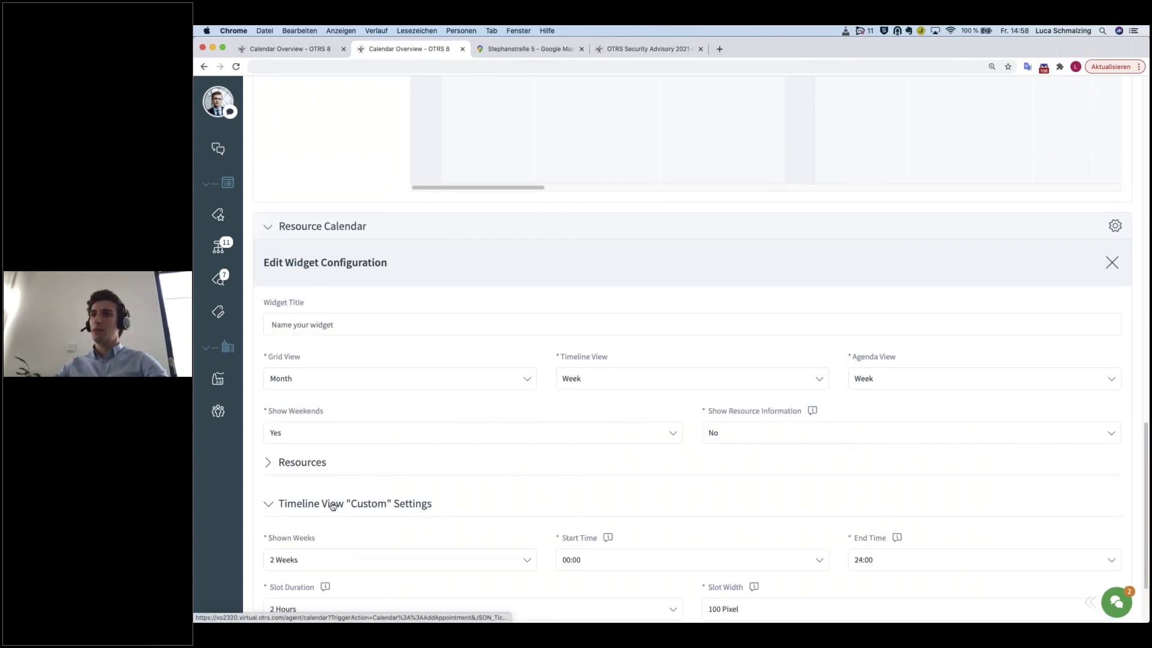
{"action": "scroll", "coordinate": [333, 505], "scroll_direction": "down", "scroll_amount": 3}
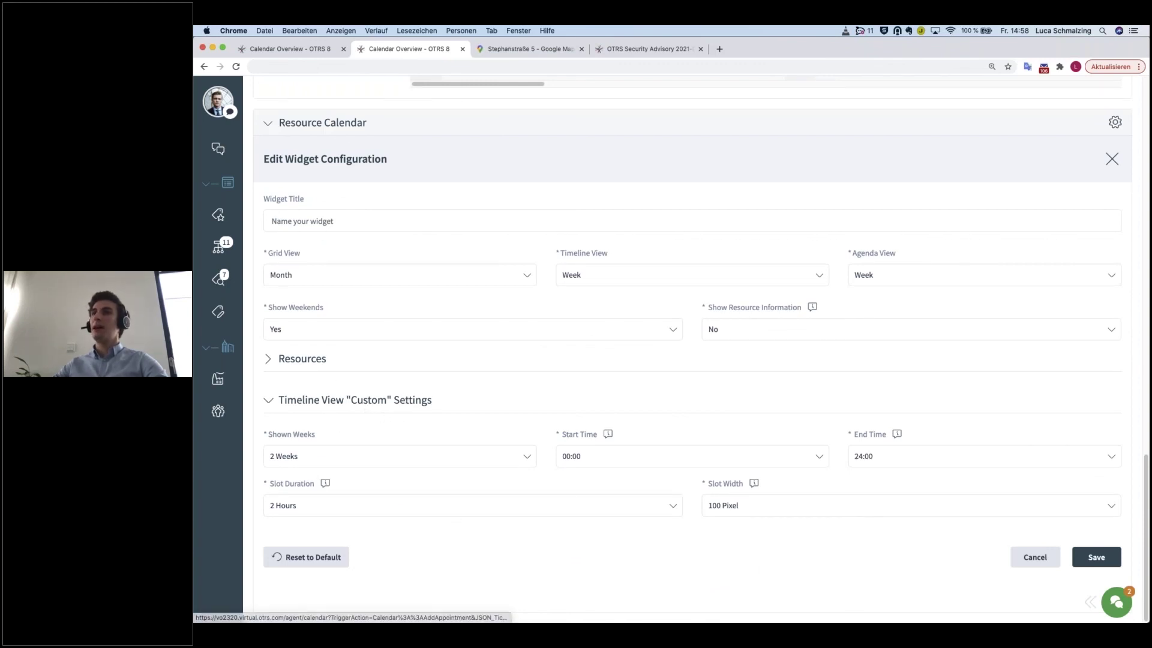
{"action": "left_click", "coordinate": [1033, 559]}
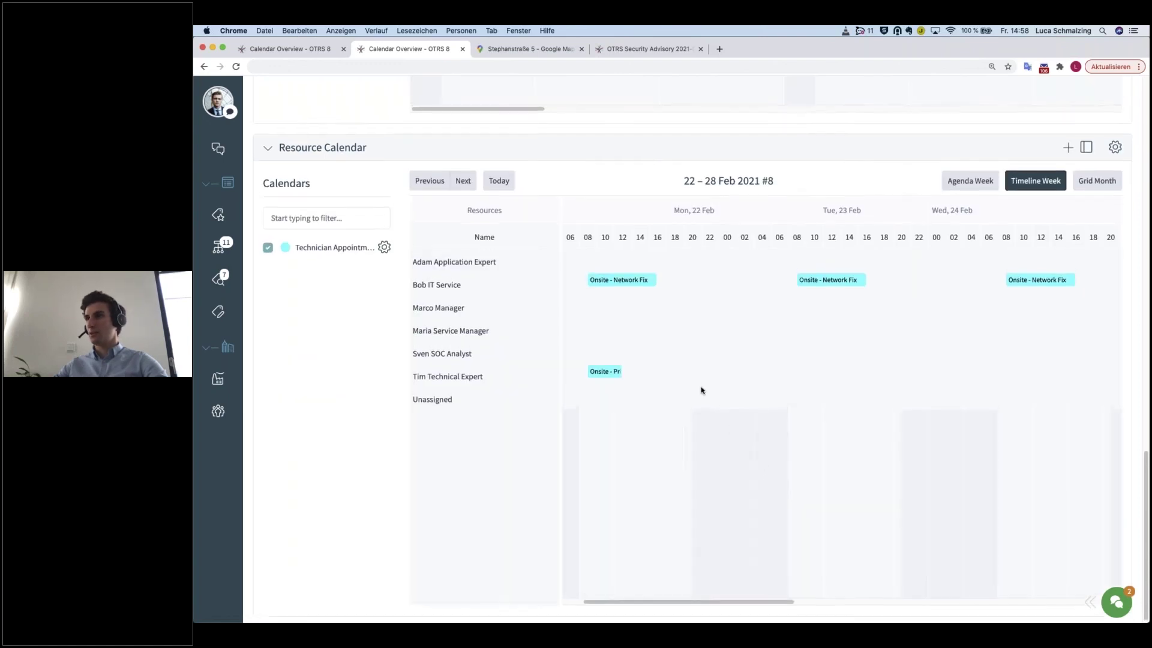
Open the Monday Onsite - Network Fix appointment, review its repeat settings and linked tickets, and cancel editing.
{"action": "left_click", "coordinate": [615, 294]}
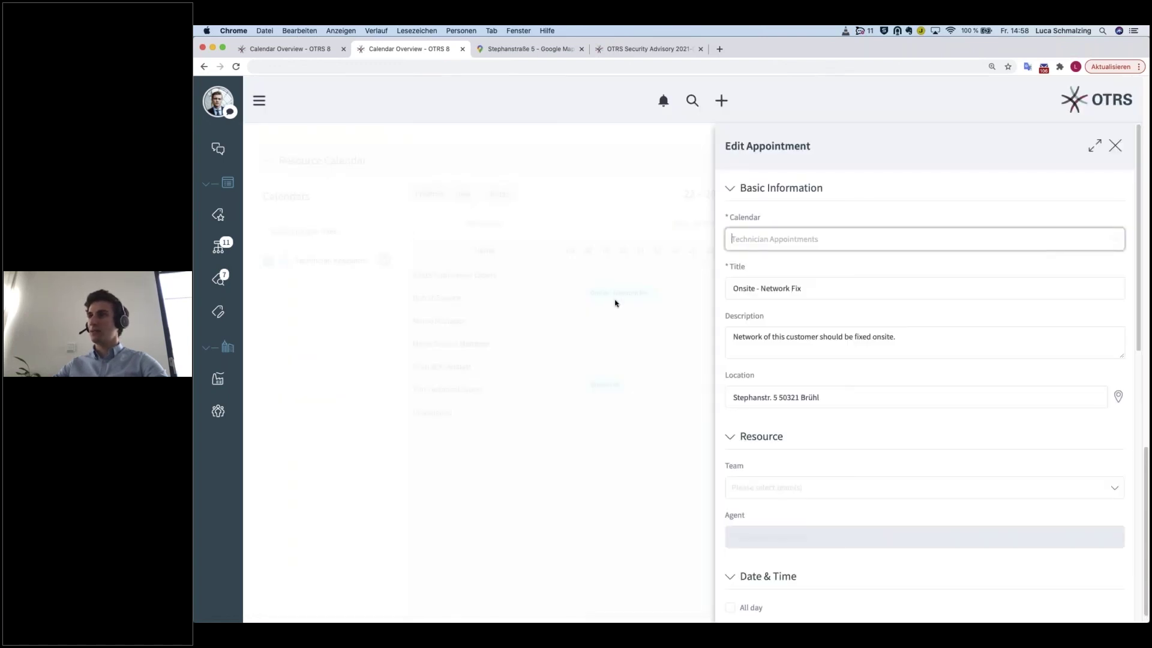
{"action": "scroll", "coordinate": [864, 360], "scroll_direction": "down", "scroll_amount": 10}
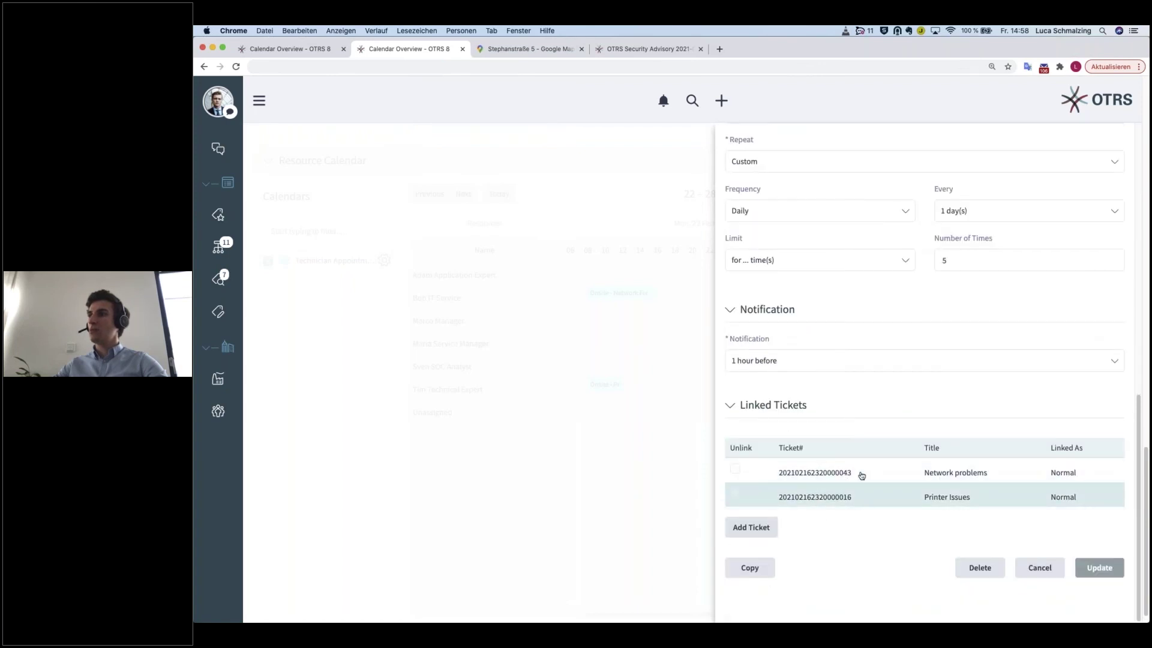
{"action": "left_click", "coordinate": [1035, 573]}
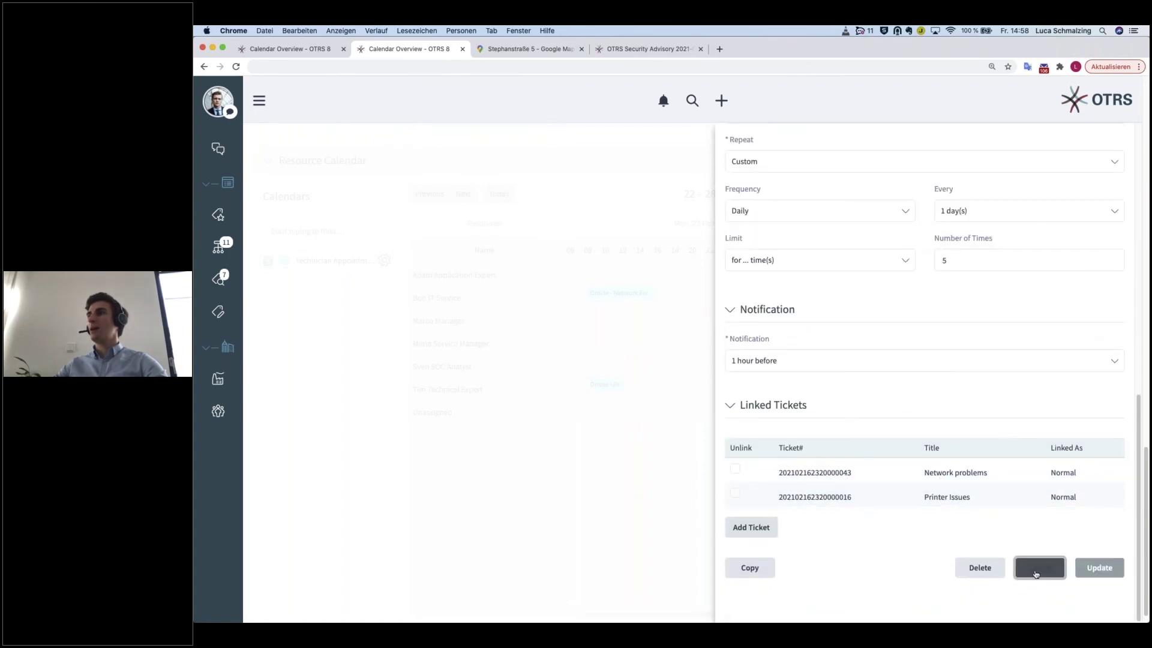
Open the Onsite - Printer Fix appointment, review its resource, date and linked tickets, and follow the first linked Printer Issues ticket.
{"action": "left_click", "coordinate": [611, 386]}
{"action": "scroll", "coordinate": [954, 484], "scroll_direction": "down", "scroll_amount": 3}
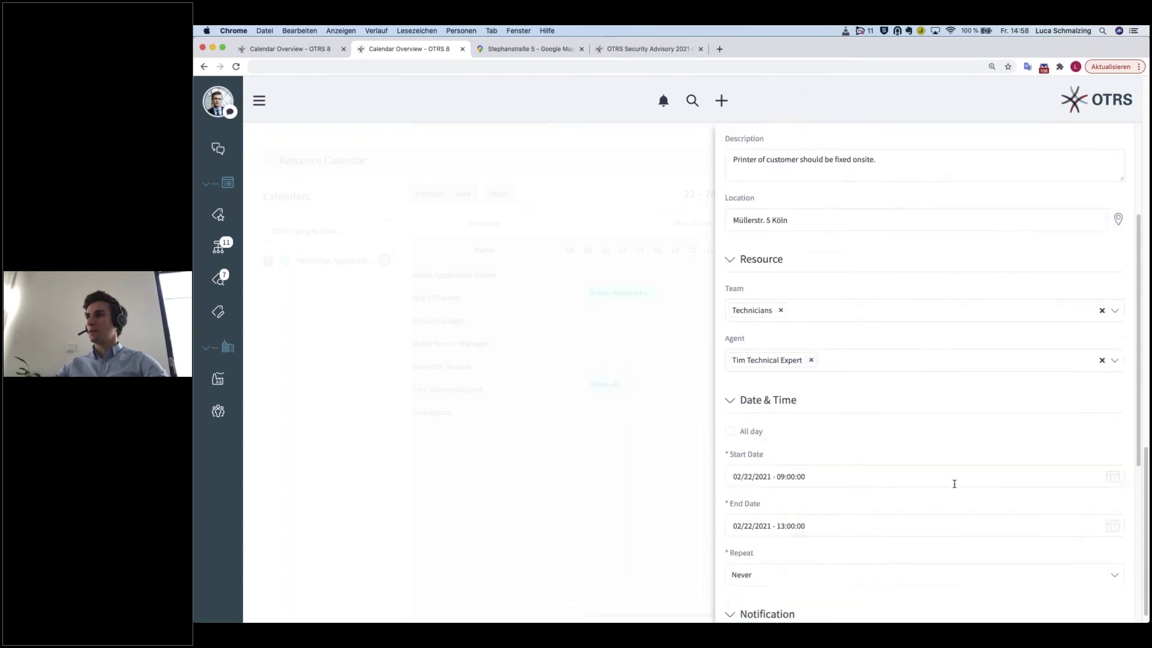
{"action": "scroll", "coordinate": [954, 483], "scroll_direction": "down", "scroll_amount": 5}
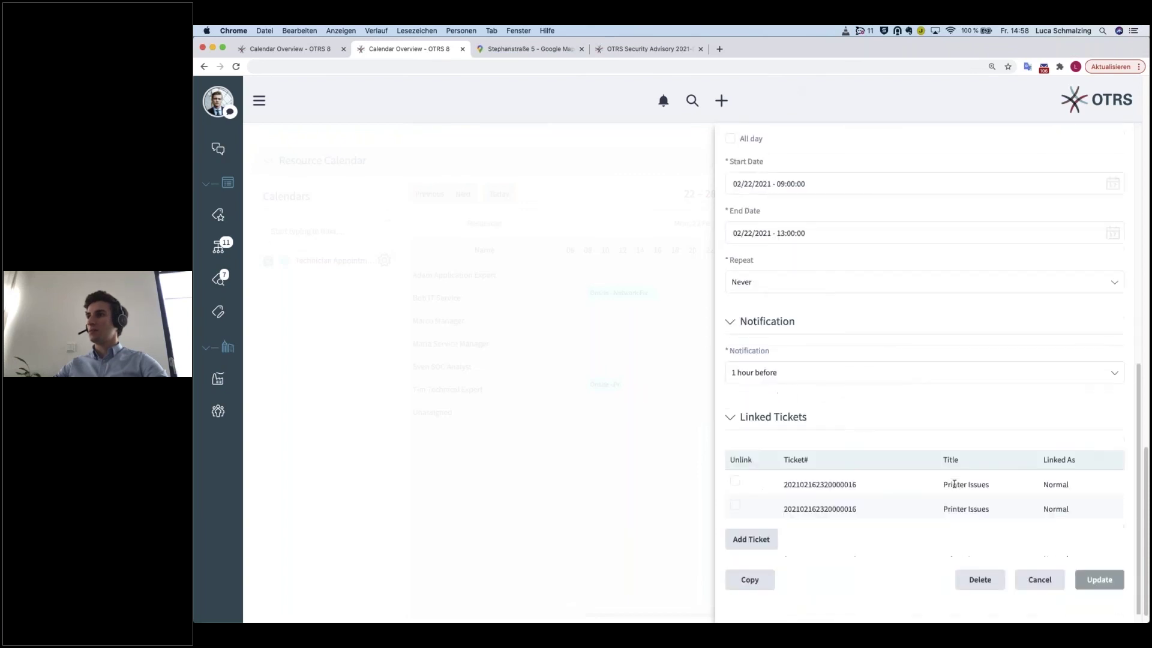
{"action": "left_click", "coordinate": [839, 486]}
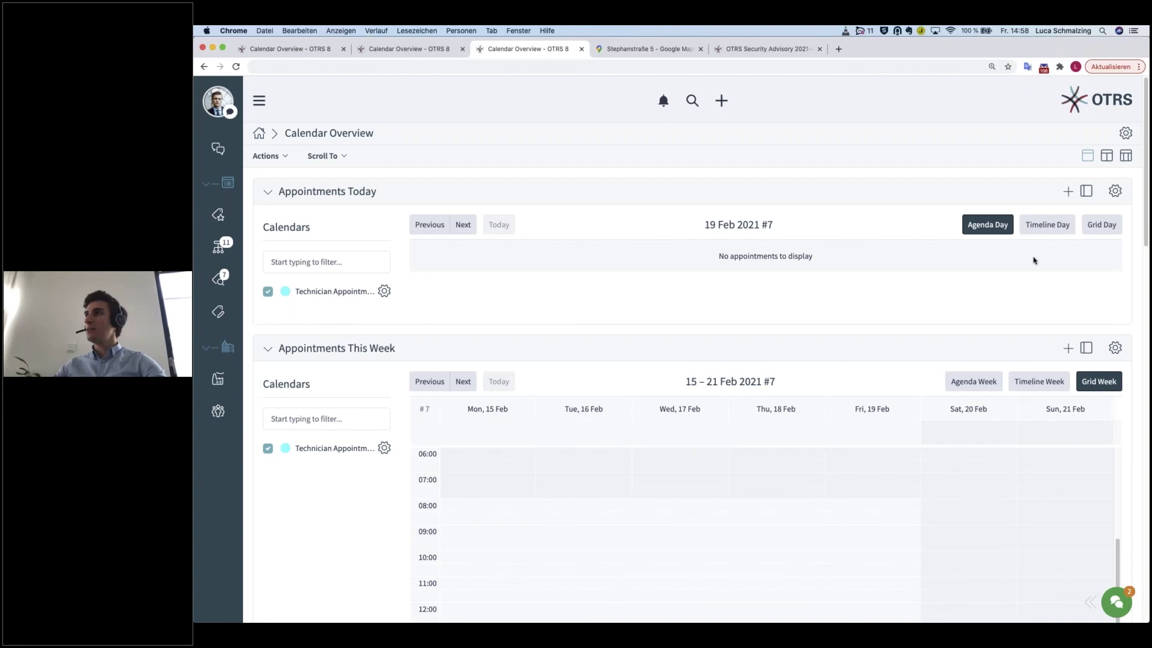
Hide the calendar list in Appointments Today and advance that widget to 20 Feb 2021 and Appointments This Week to 22–28 Feb 2021.
{"action": "left_click", "coordinate": [1087, 191]}
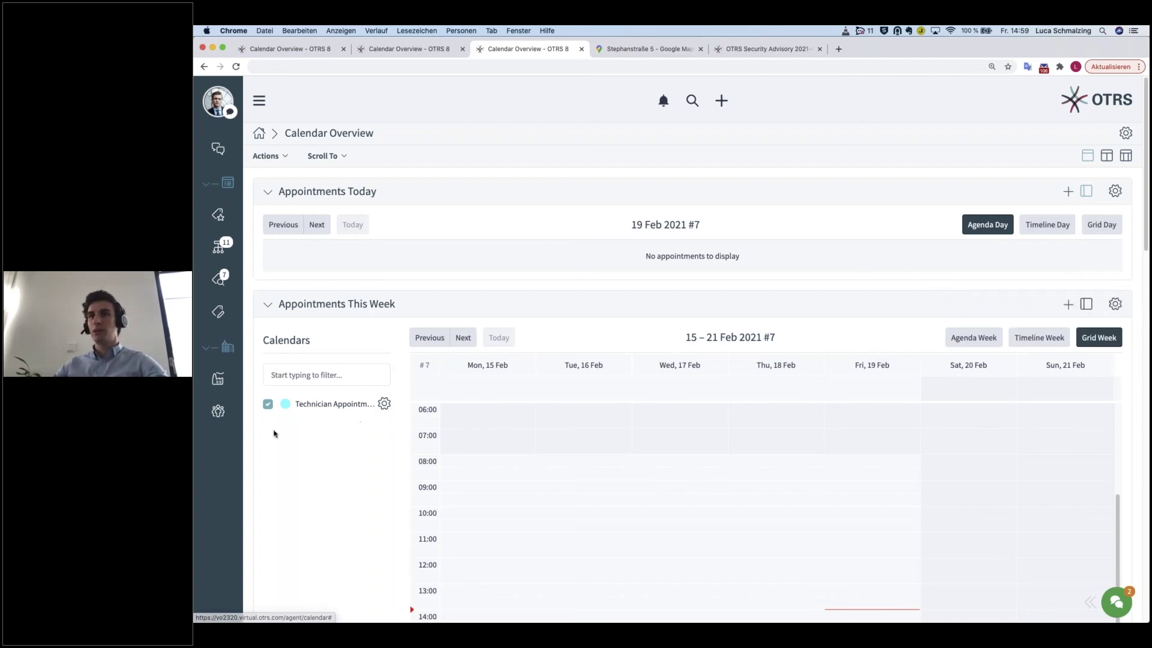
{"action": "scroll", "coordinate": [360, 423], "scroll_direction": "down", "scroll_amount": 1}
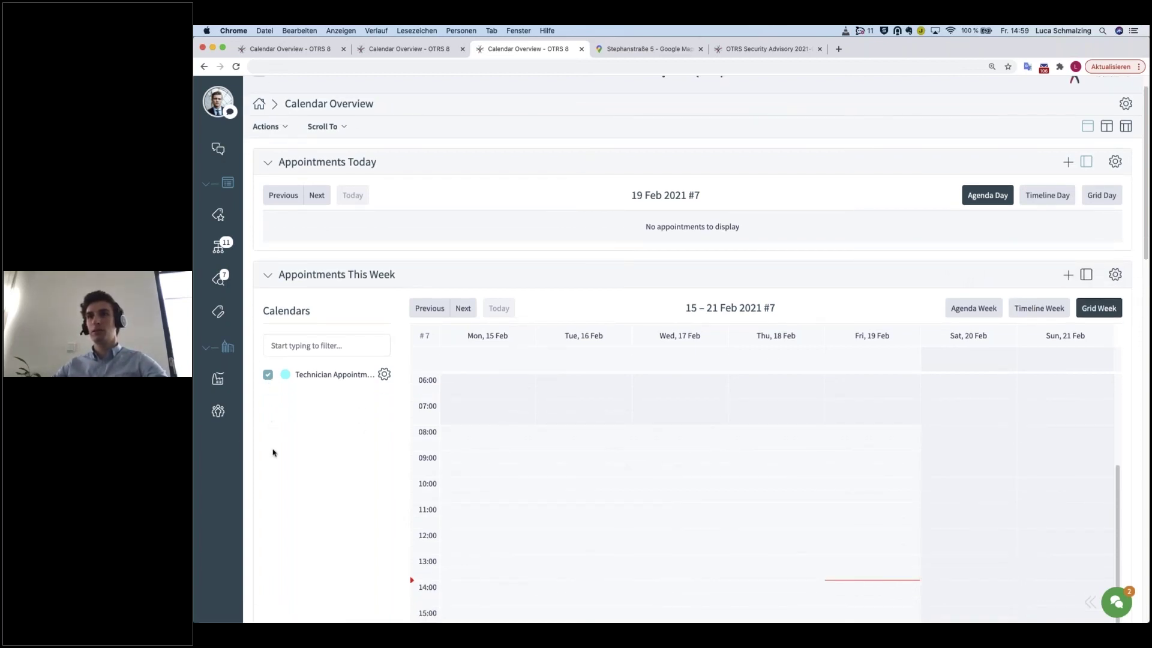
{"action": "scroll", "coordinate": [272, 451], "scroll_direction": "down", "scroll_amount": 3}
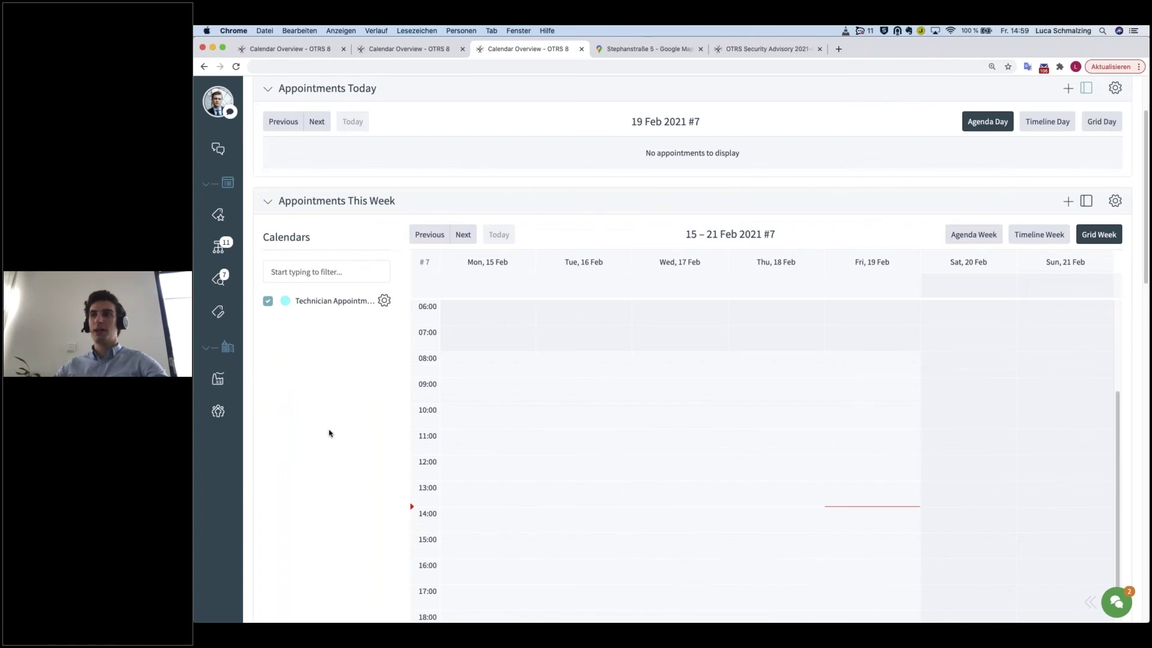
{"action": "scroll", "coordinate": [329, 438], "scroll_direction": "down", "scroll_amount": 10}
{"action": "scroll", "coordinate": [330, 437], "scroll_direction": "up", "scroll_amount": 12}
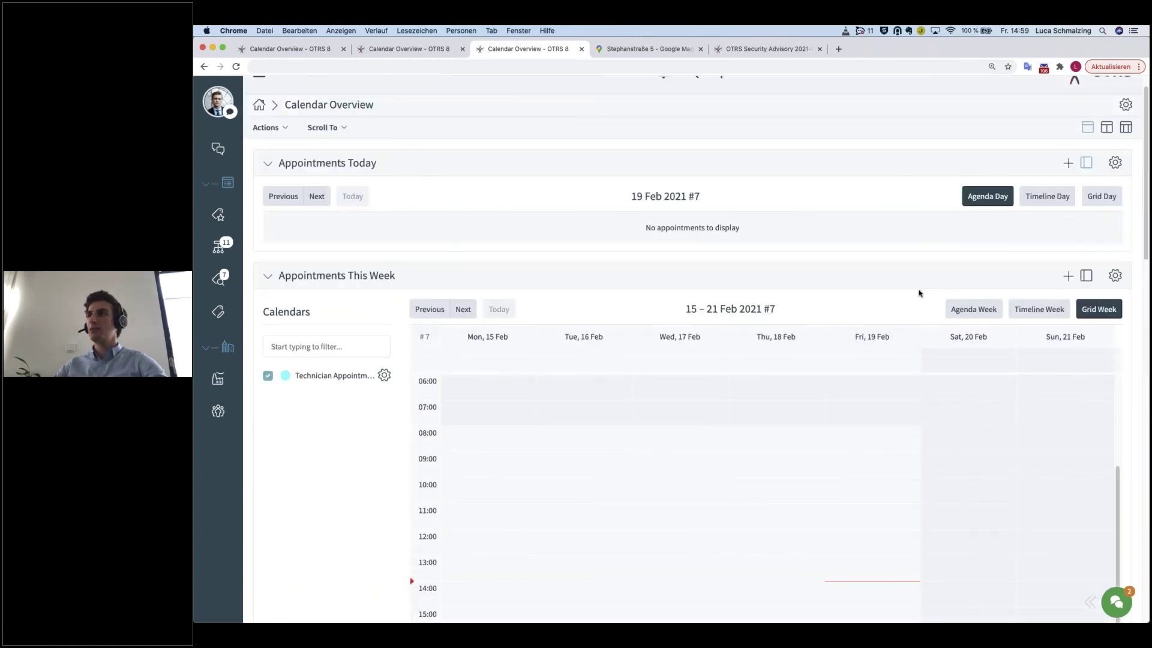
{"action": "left_click", "coordinate": [316, 195]}
{"action": "left_click", "coordinate": [463, 308]}
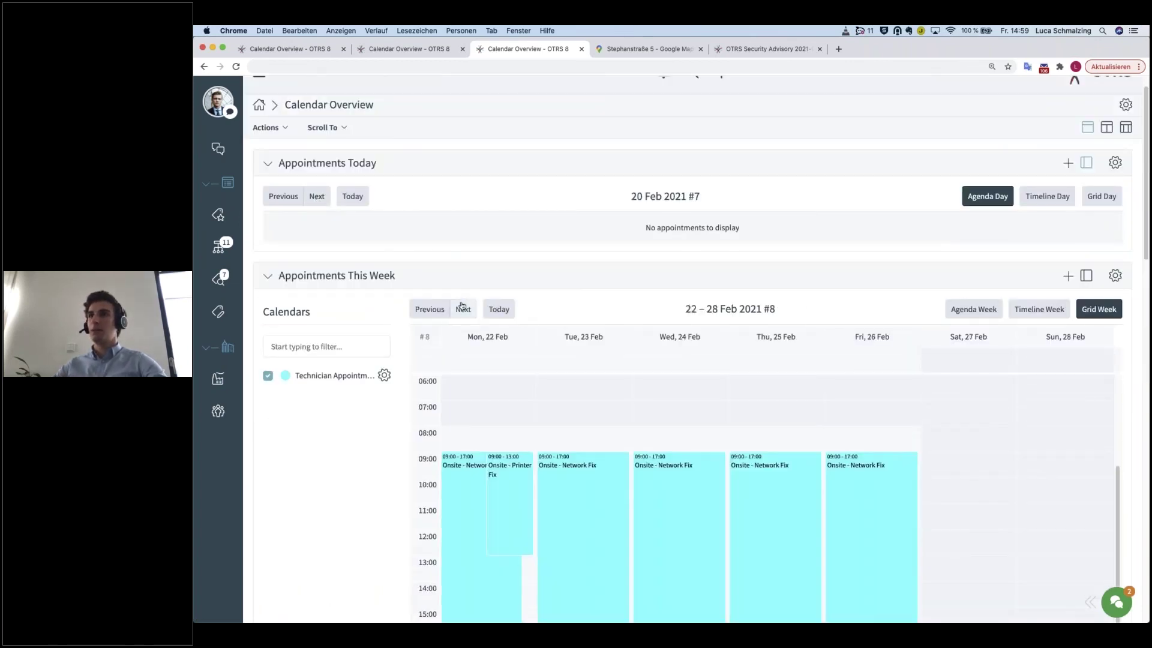
Switch the Technician Appointments calendar off and on again in Appointments This Week, and hide that widget's calendar list.
{"action": "scroll", "coordinate": [321, 277], "scroll_direction": "down", "scroll_amount": 3}
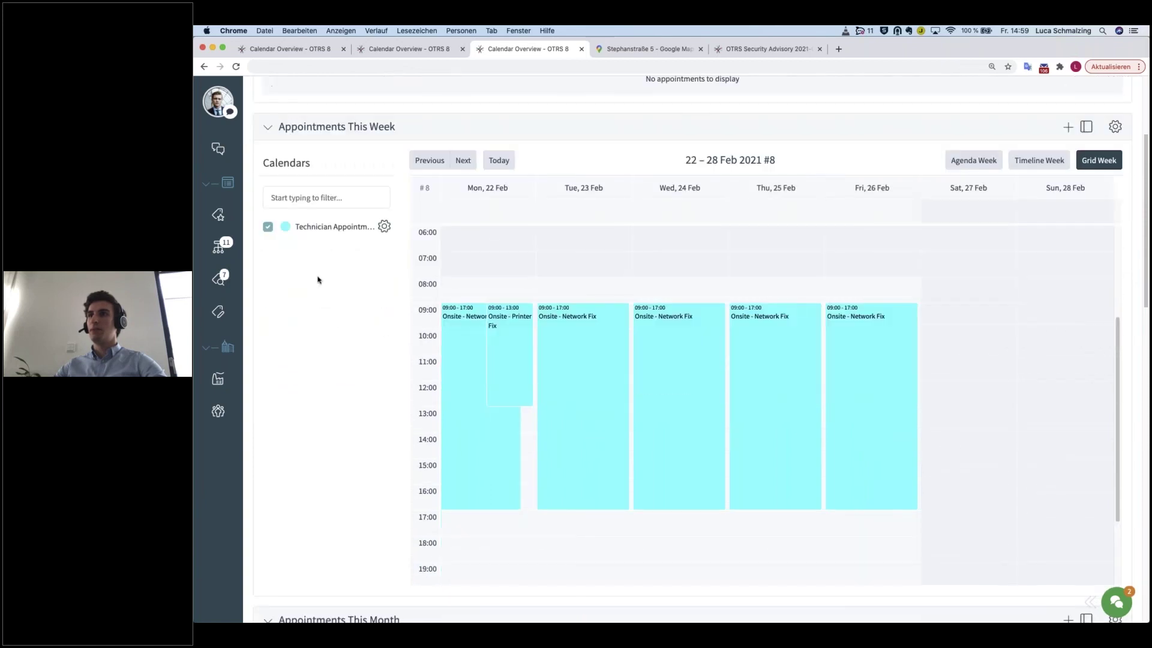
{"action": "left_click", "coordinate": [267, 227]}
{"action": "left_click", "coordinate": [268, 227]}
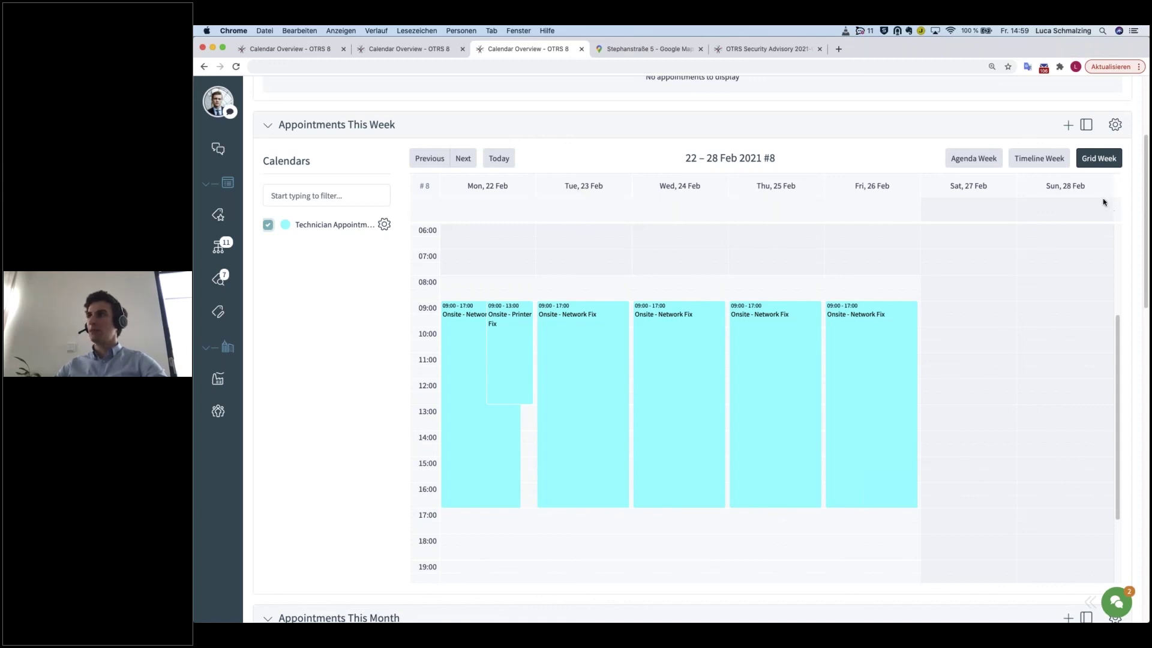
{"action": "left_click", "coordinate": [1090, 128]}
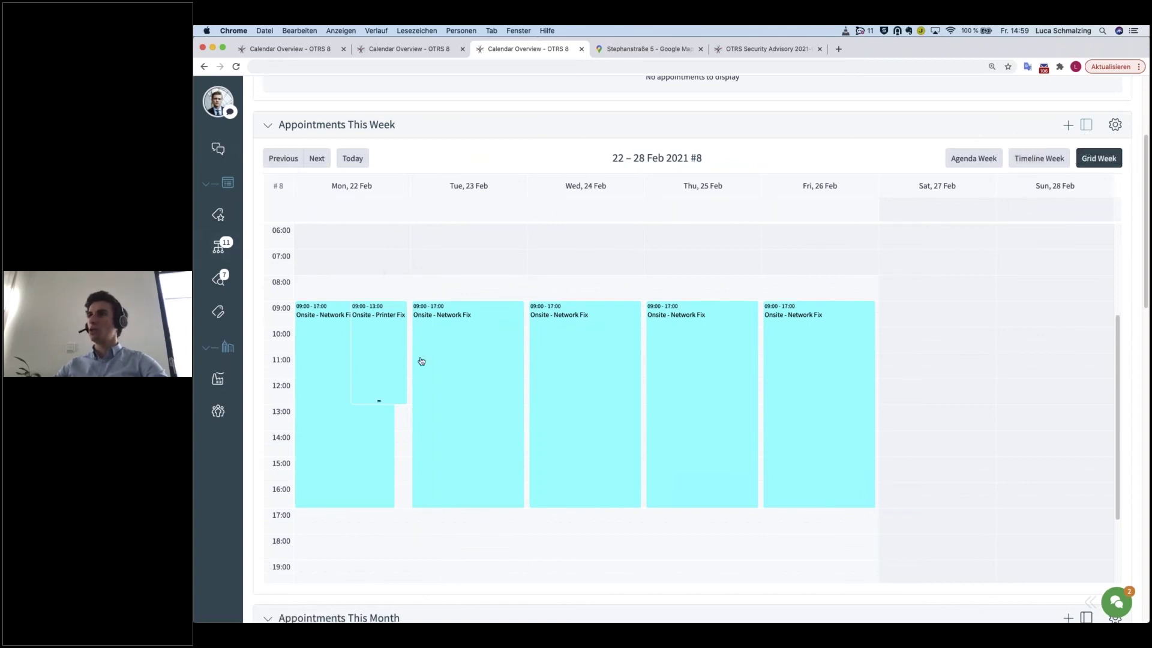
Preview the Thursday Onsite - Network Fix appointment's details and look through the overview down to the Resource Calendar.
{"action": "mouse_move", "coordinate": [672, 379]}
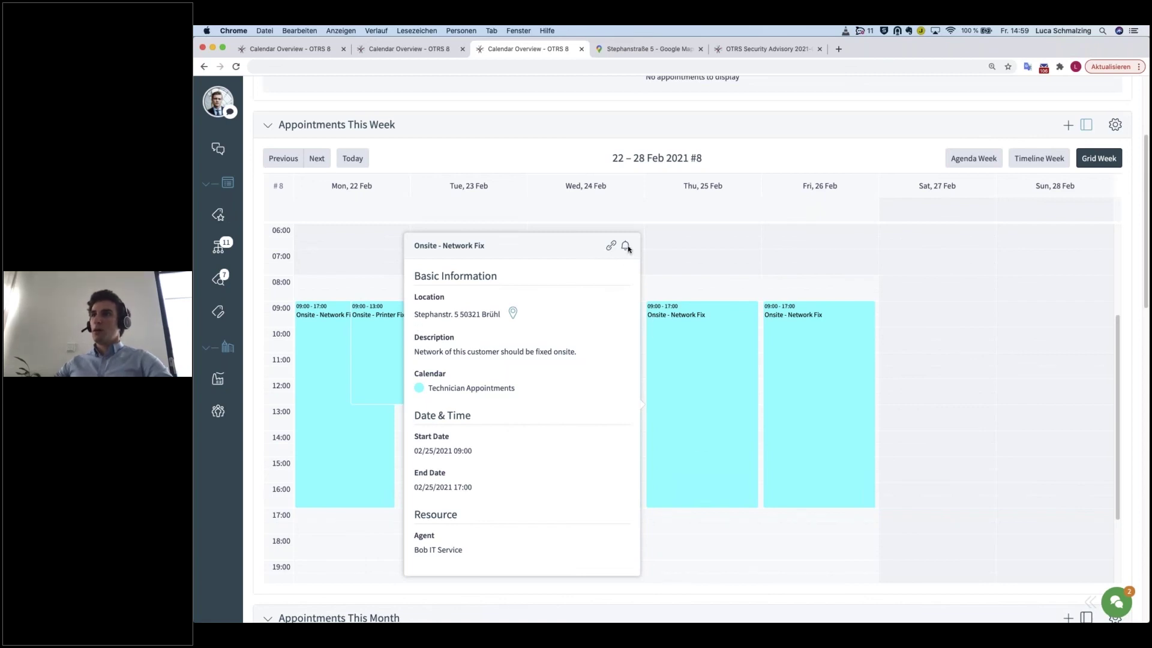
{"action": "scroll", "coordinate": [719, 512], "scroll_direction": "down", "scroll_amount": 3}
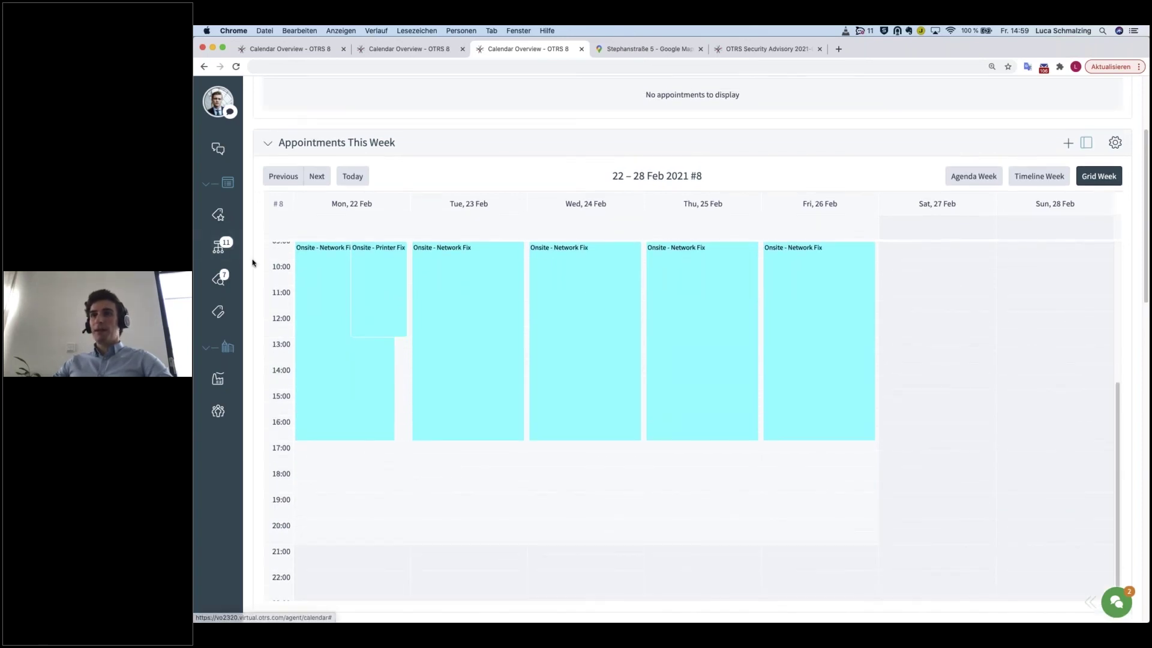
{"action": "scroll", "coordinate": [252, 262], "scroll_direction": "down", "scroll_amount": 10}
{"action": "scroll", "coordinate": [252, 263], "scroll_direction": "down", "scroll_amount": 8}
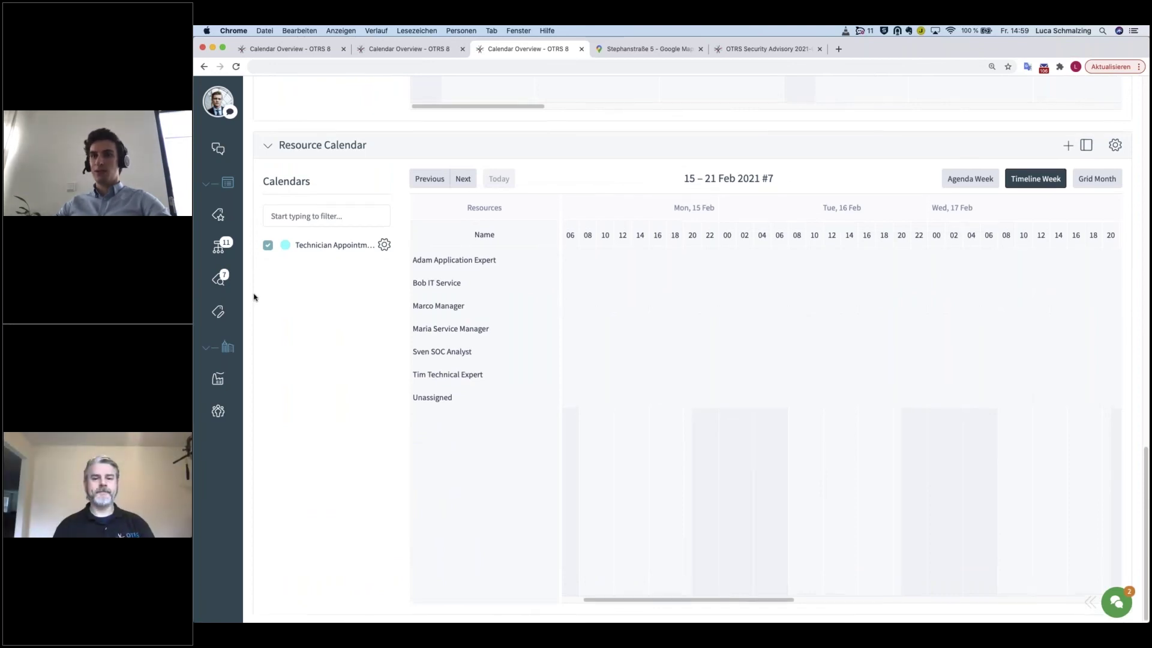
Return to the beginning of the Calendar Overview and display the available dashboards, ticket, knowledge, customer and administration functions.
{"action": "scroll", "coordinate": [254, 296], "scroll_direction": "up", "scroll_amount": 9}
{"action": "scroll", "coordinate": [254, 296], "scroll_direction": "up", "scroll_amount": 8}
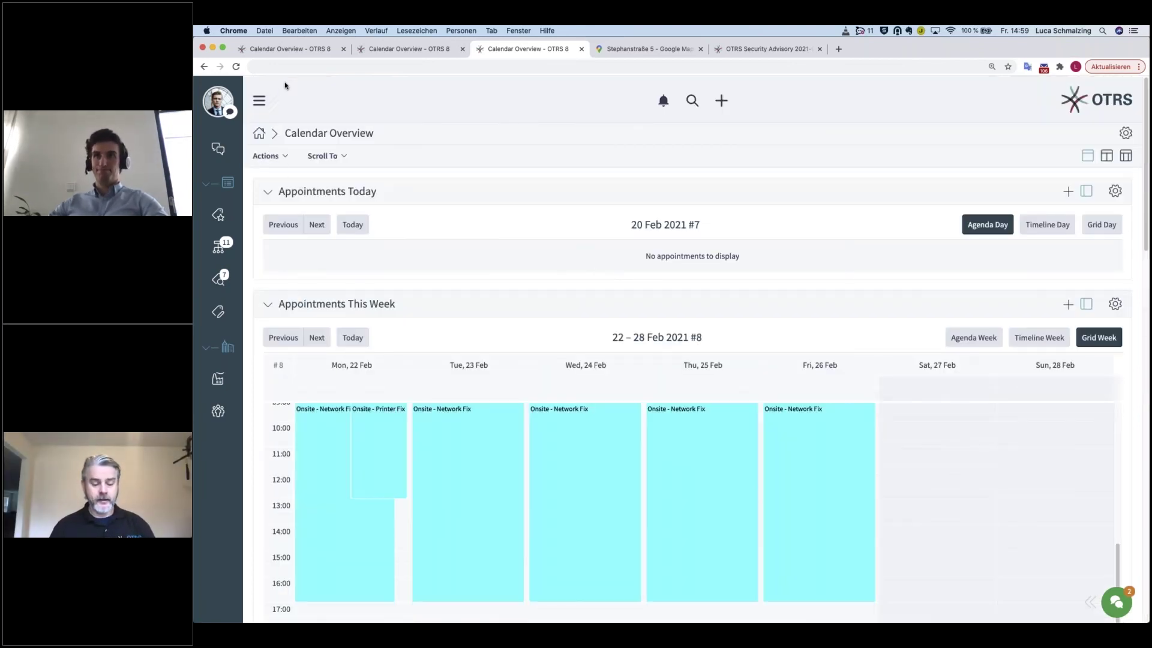
{"action": "left_click", "coordinate": [259, 101]}
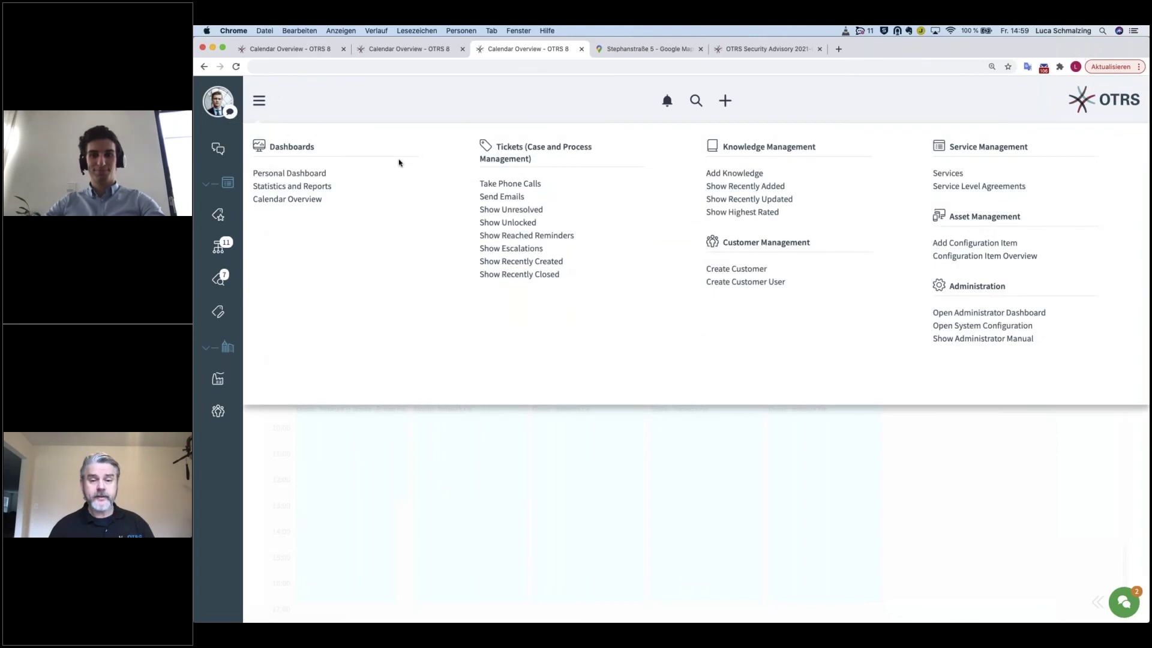